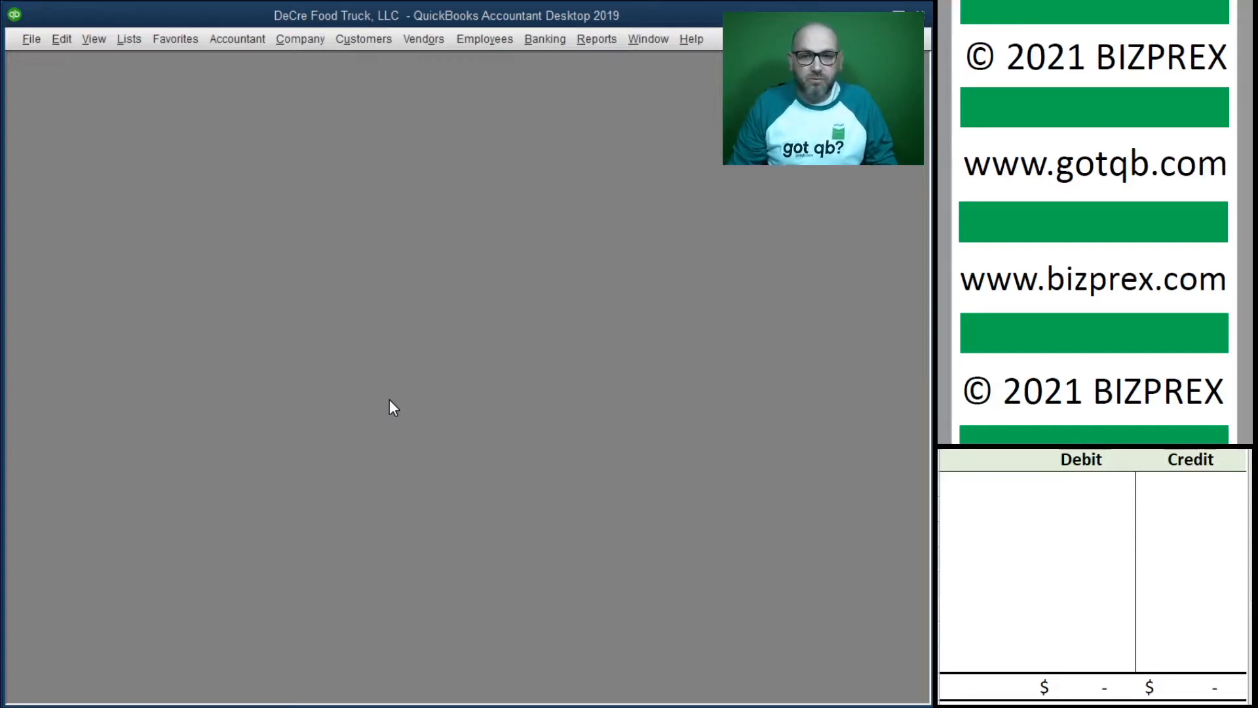
- Start a funds transfer for the 11/1/2020 bank withdrawal notice, choosing Members Draw as the receiving account
scroll(1063, 202, down, 3)
scroll(1063, 202, down, 7)
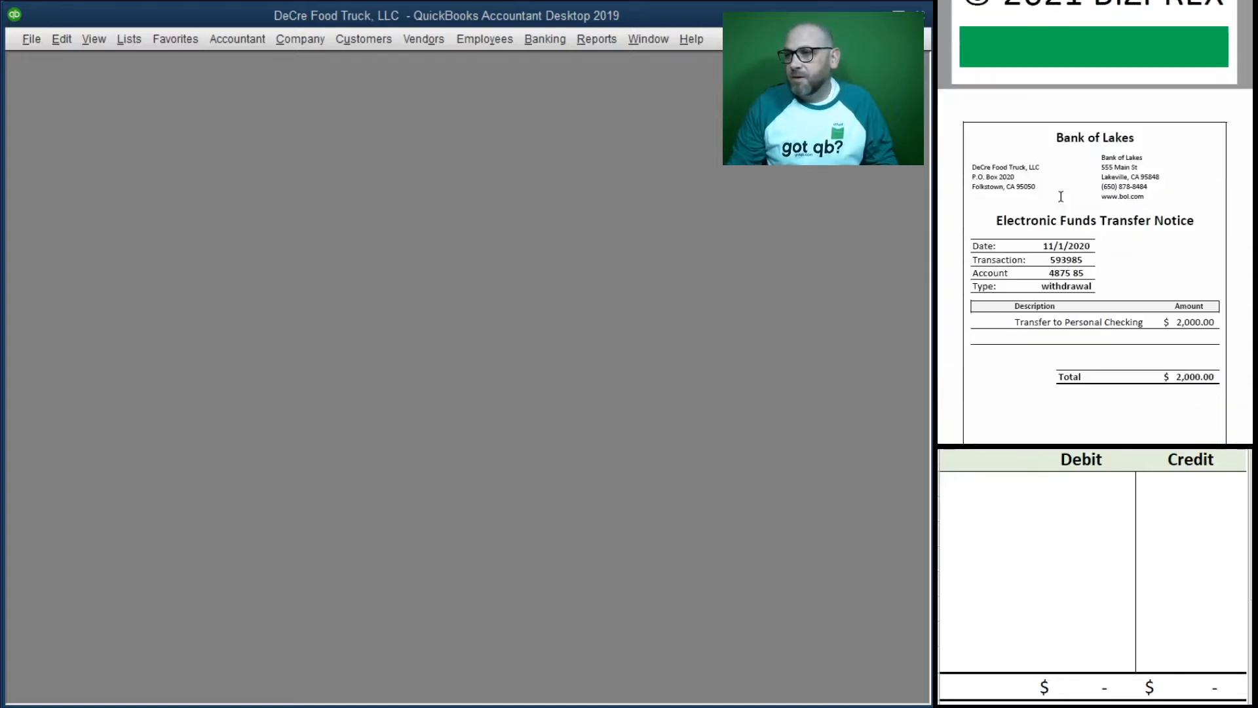
scroll(1060, 196, up, 1)
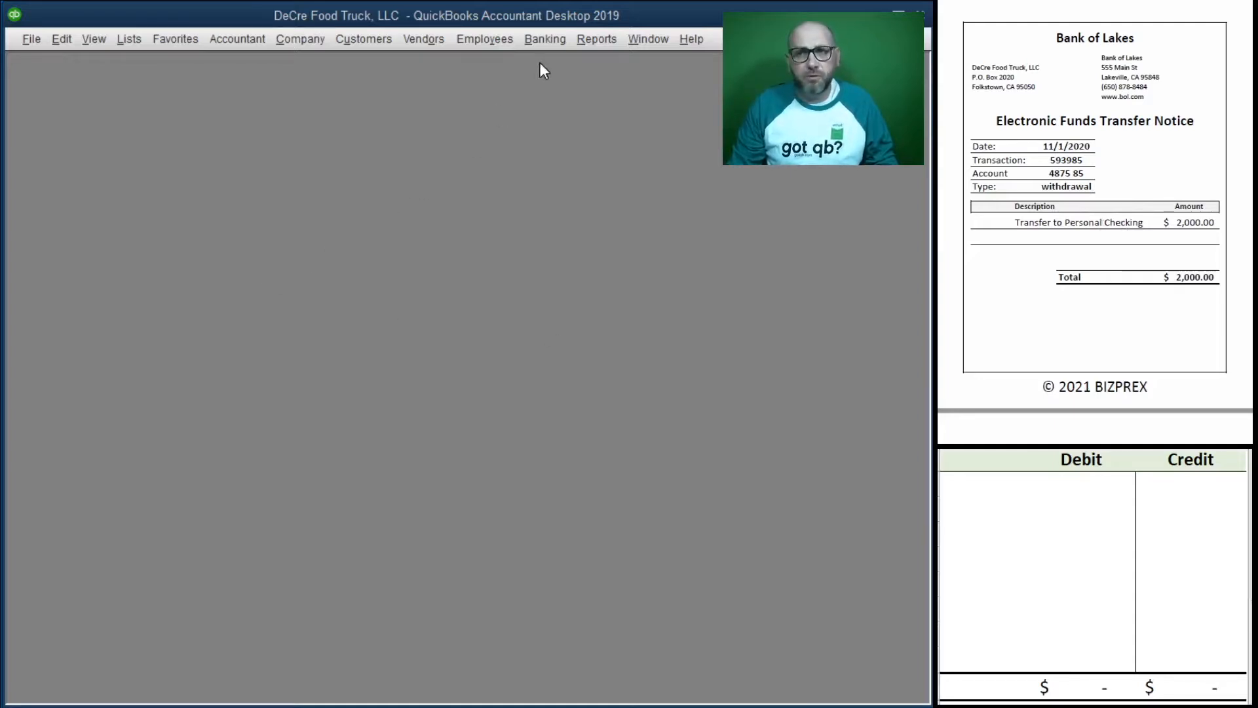
click(548, 44)
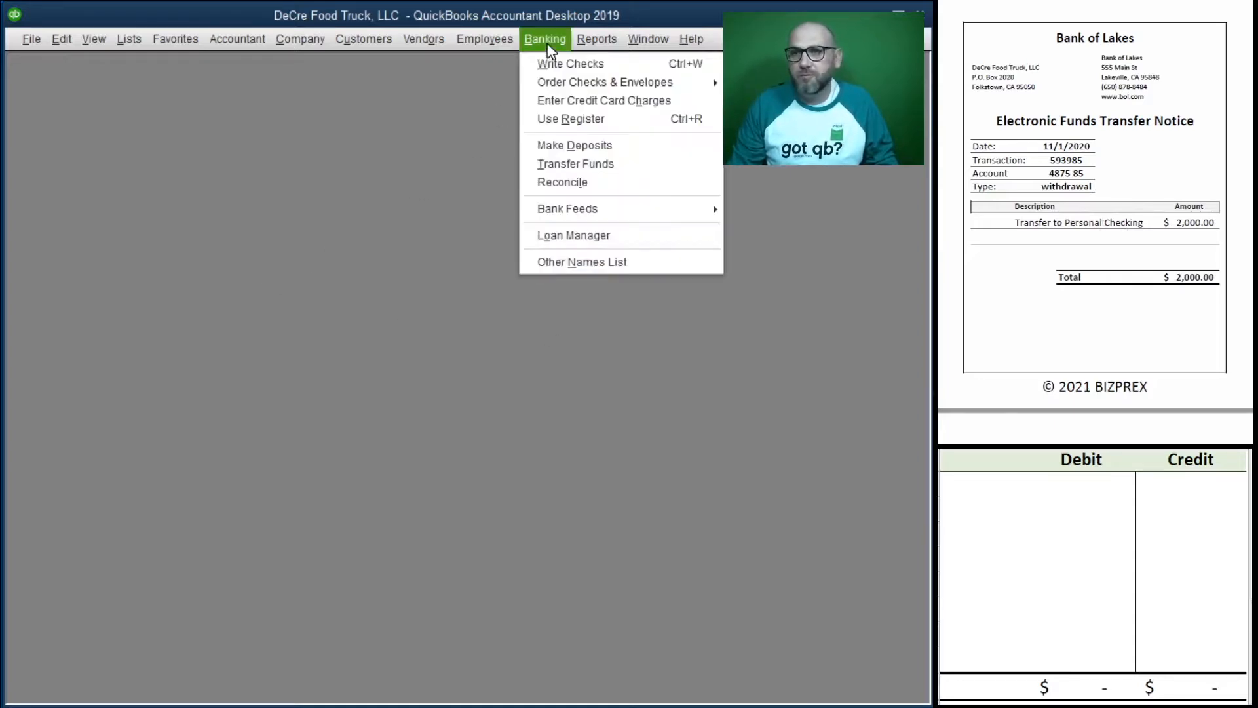
click(645, 164)
mouse_move(514, 331)
mouse_down()
mouse_move(513, 390)
mouse_move(501, 346)
mouse_up()
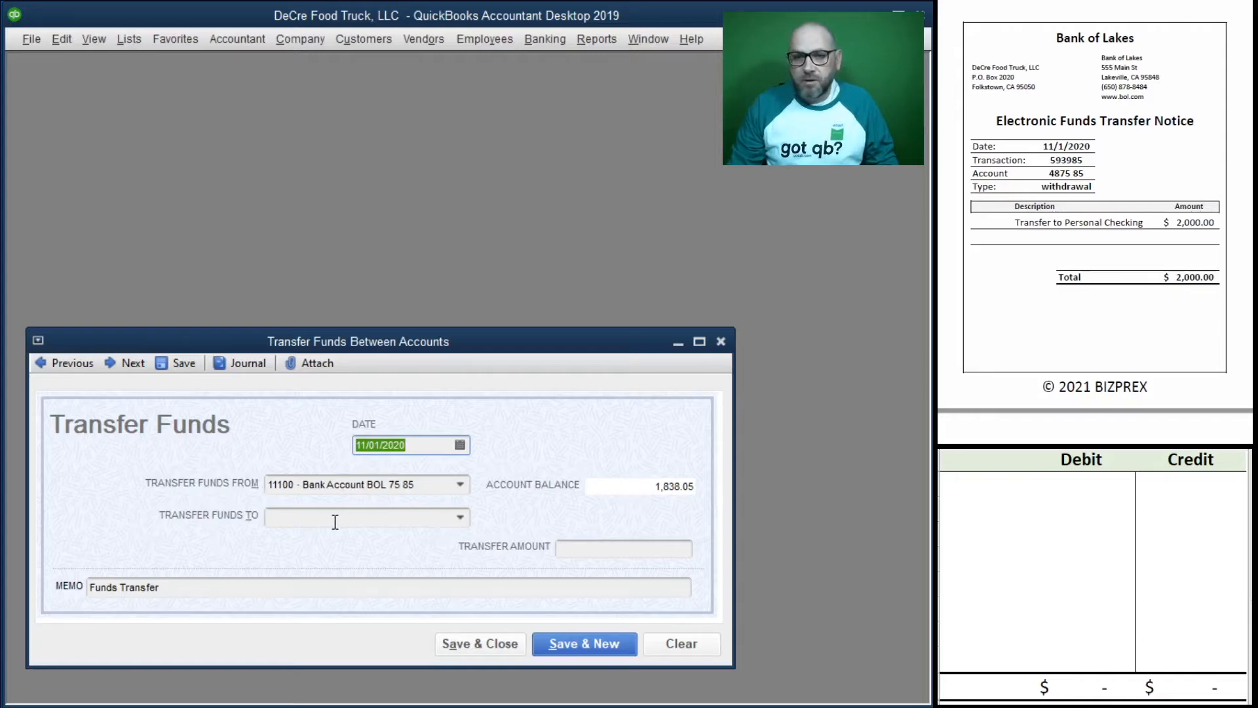
click(459, 522)
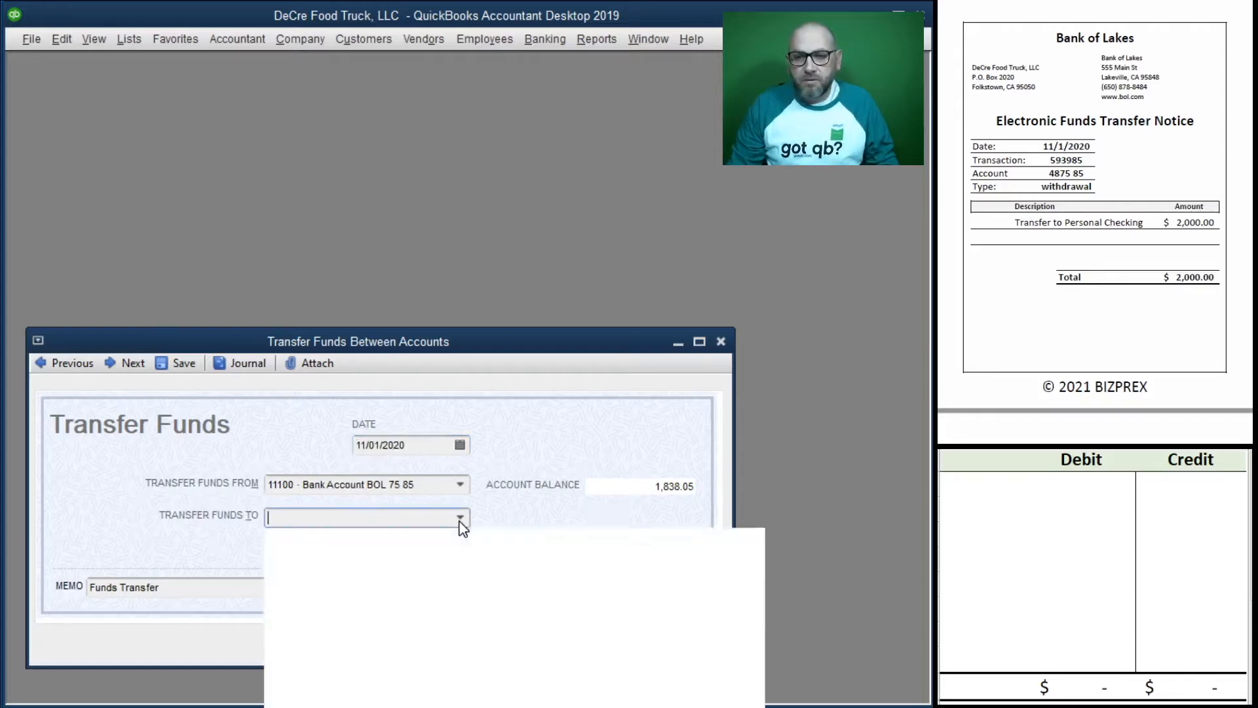
click(423, 706)
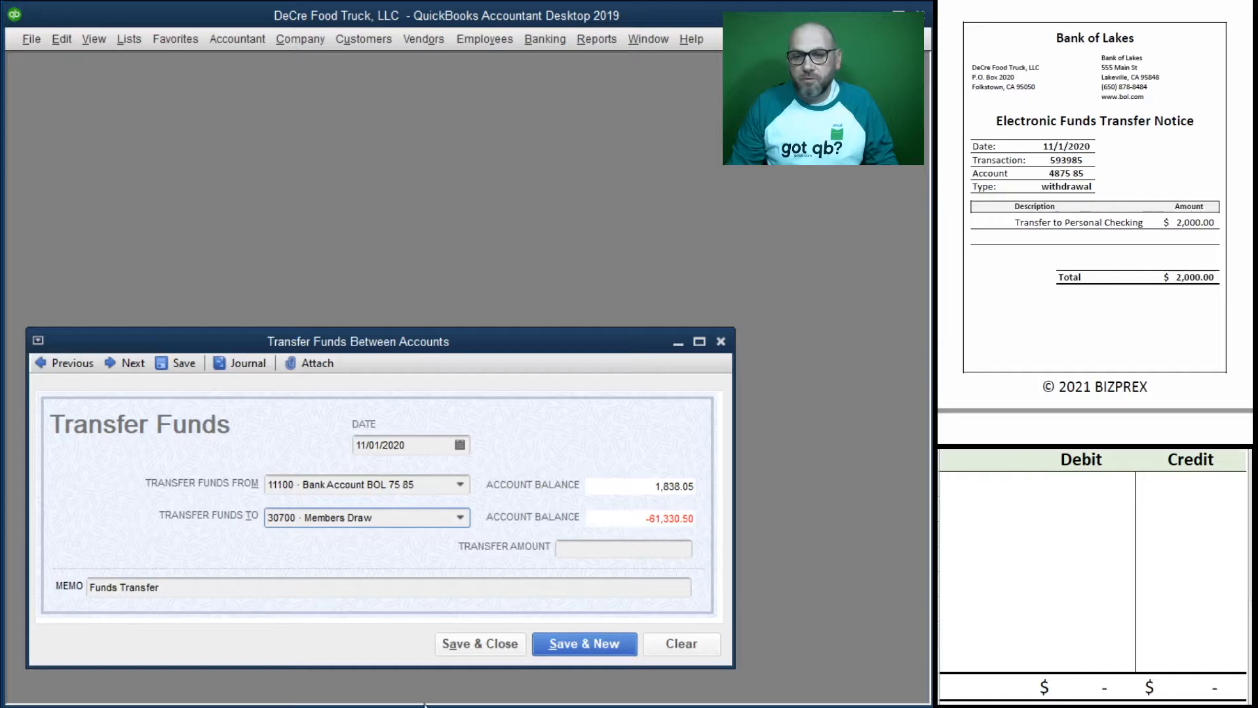
- Set the transfer amount to 2,000.00 and the transfer's memo to Draw
click(616, 551)
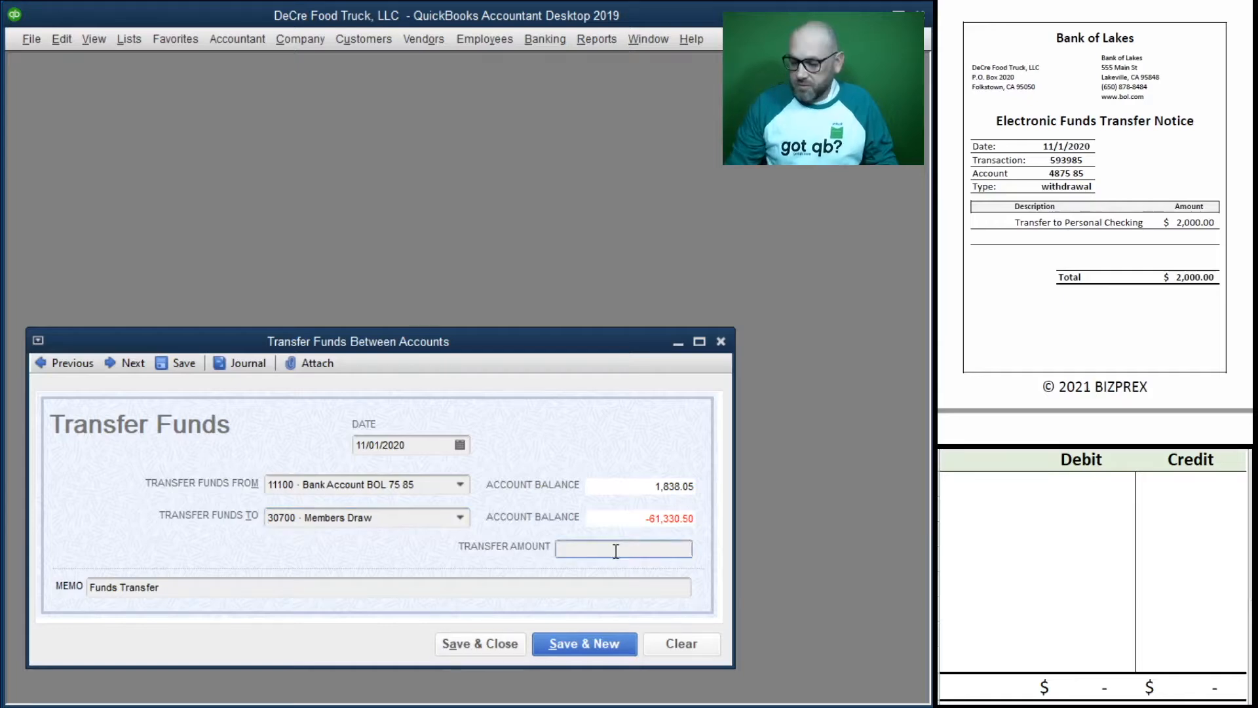
text(2000)
key(Tab)
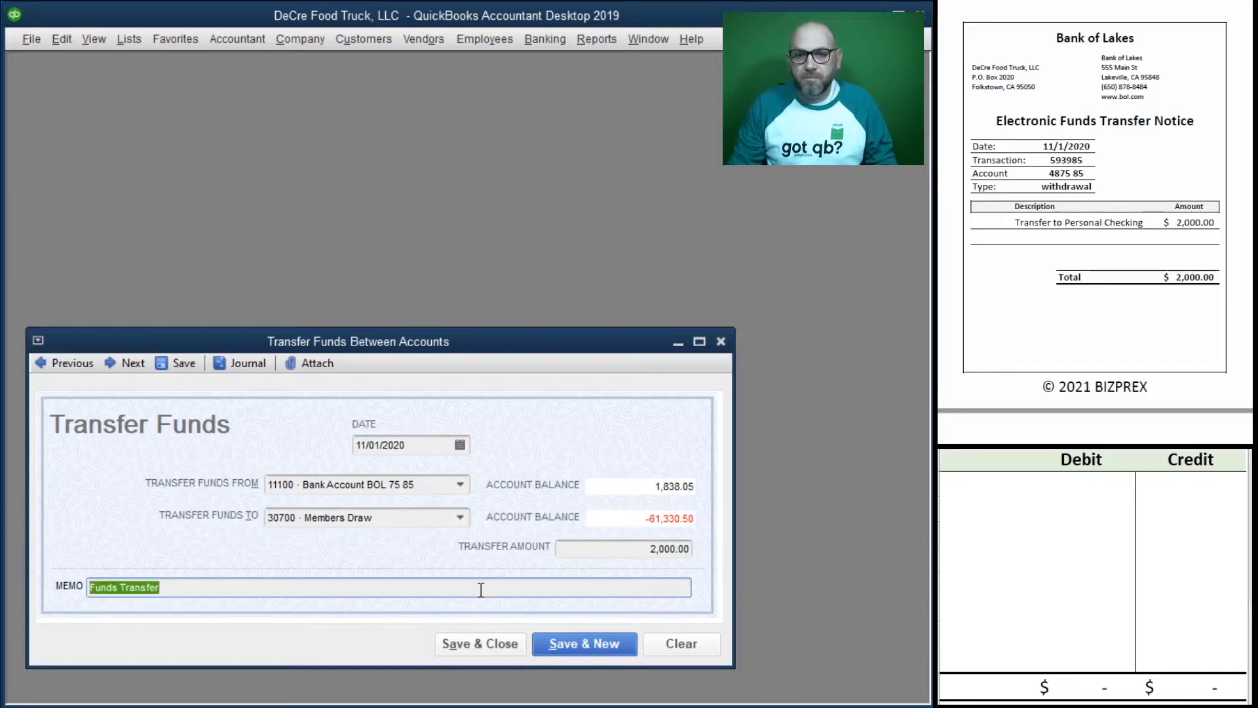
text(Draw)
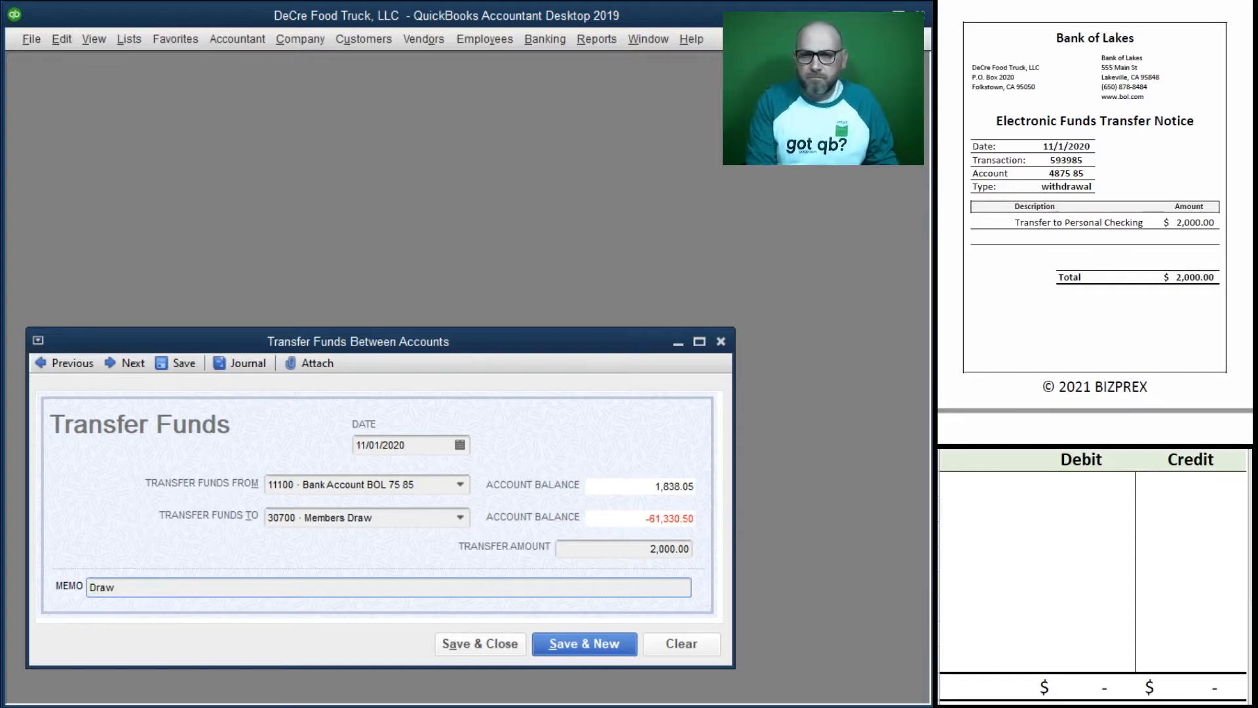
- Record ledger code 11100 with a 2,000.00 credit in the first row of the debit/credit worksheet
click(977, 484)
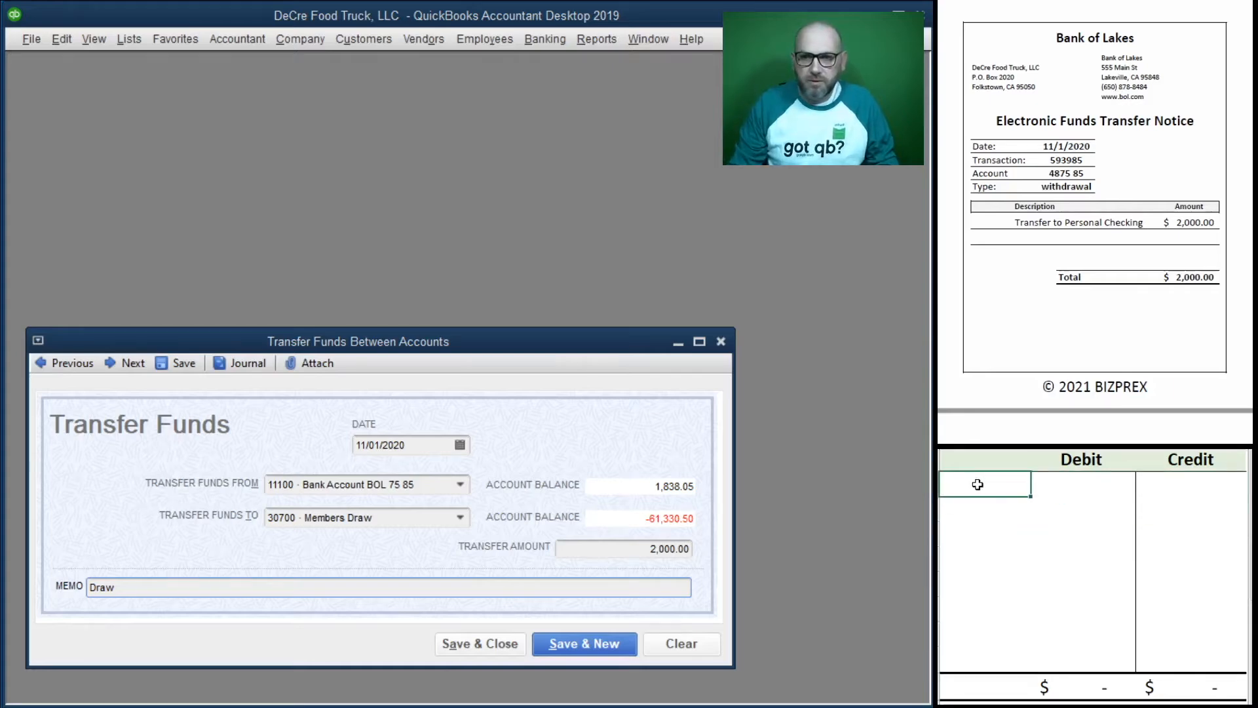
text(11100)
key(Tab)
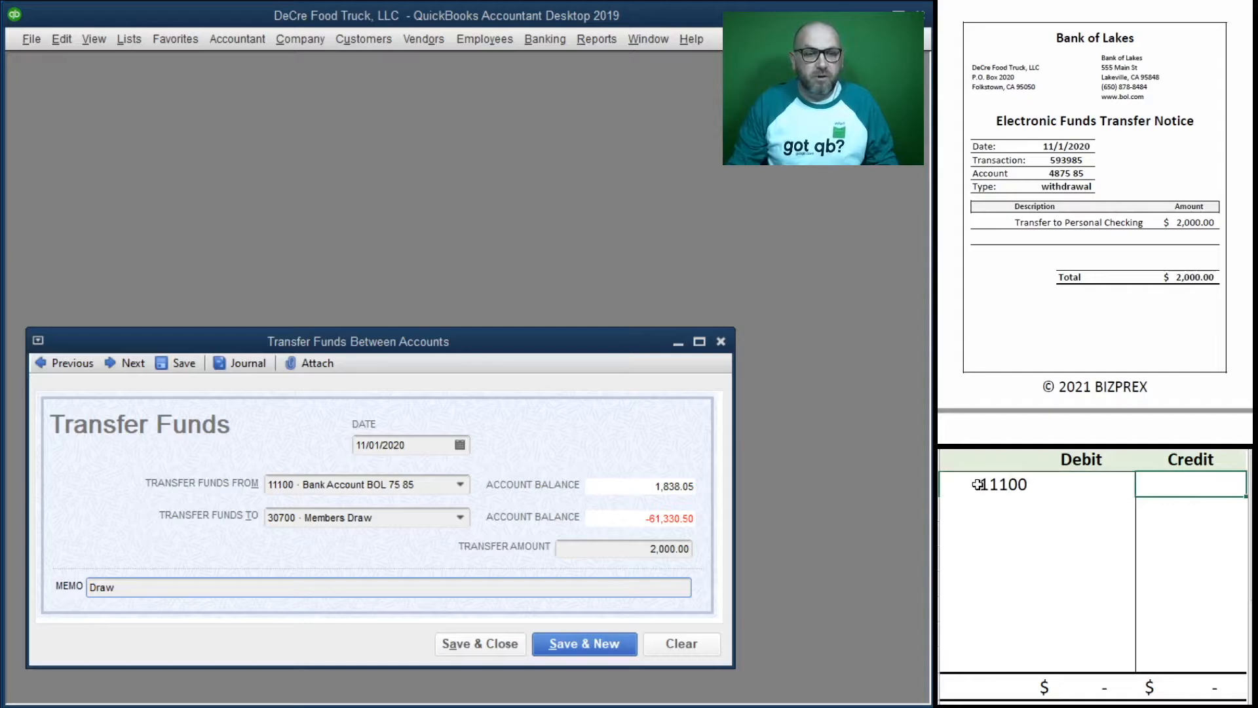
text(2000)
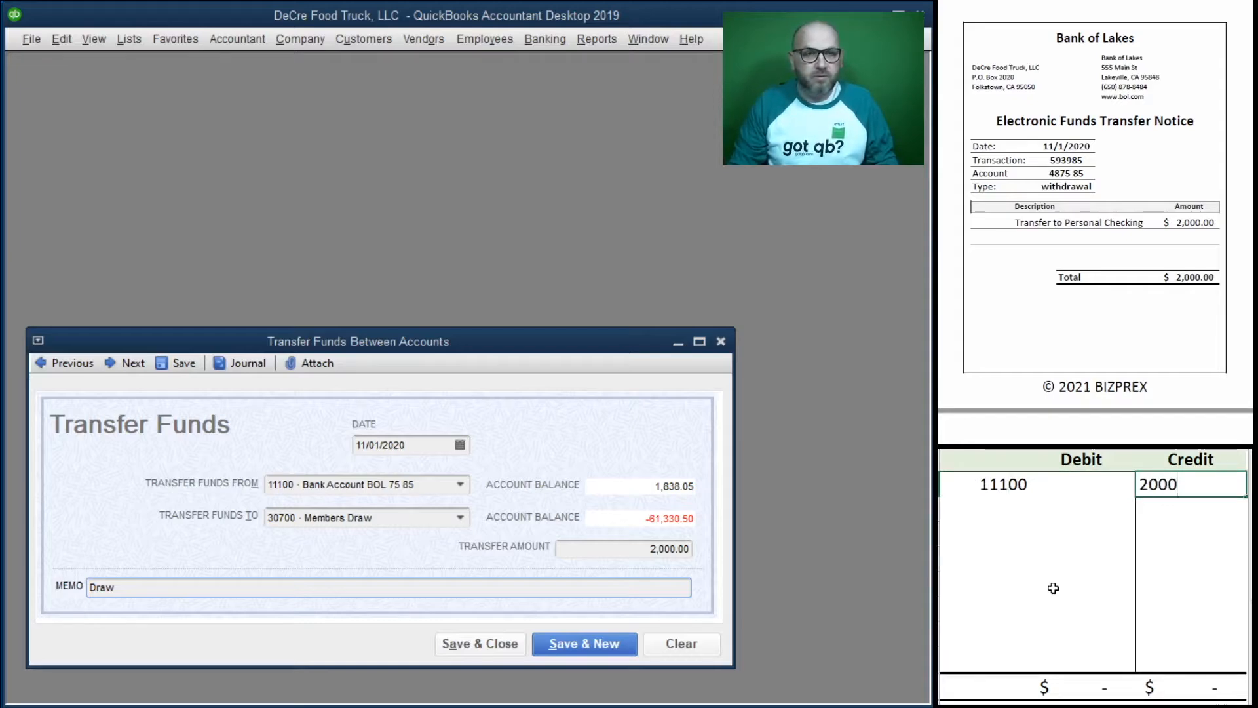
key(Return)
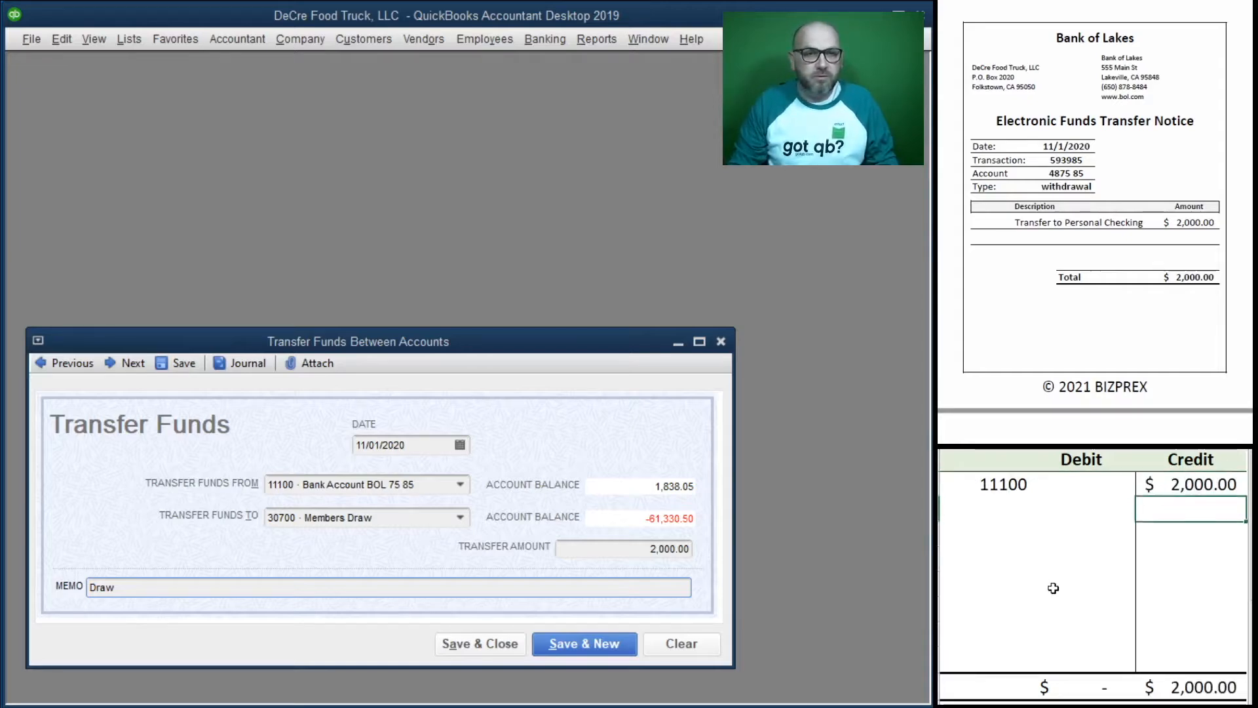
- Record ledger code 30700 with a 2,000.00 debit in the second row of the debit/credit worksheet
key(Left)
key(Left)
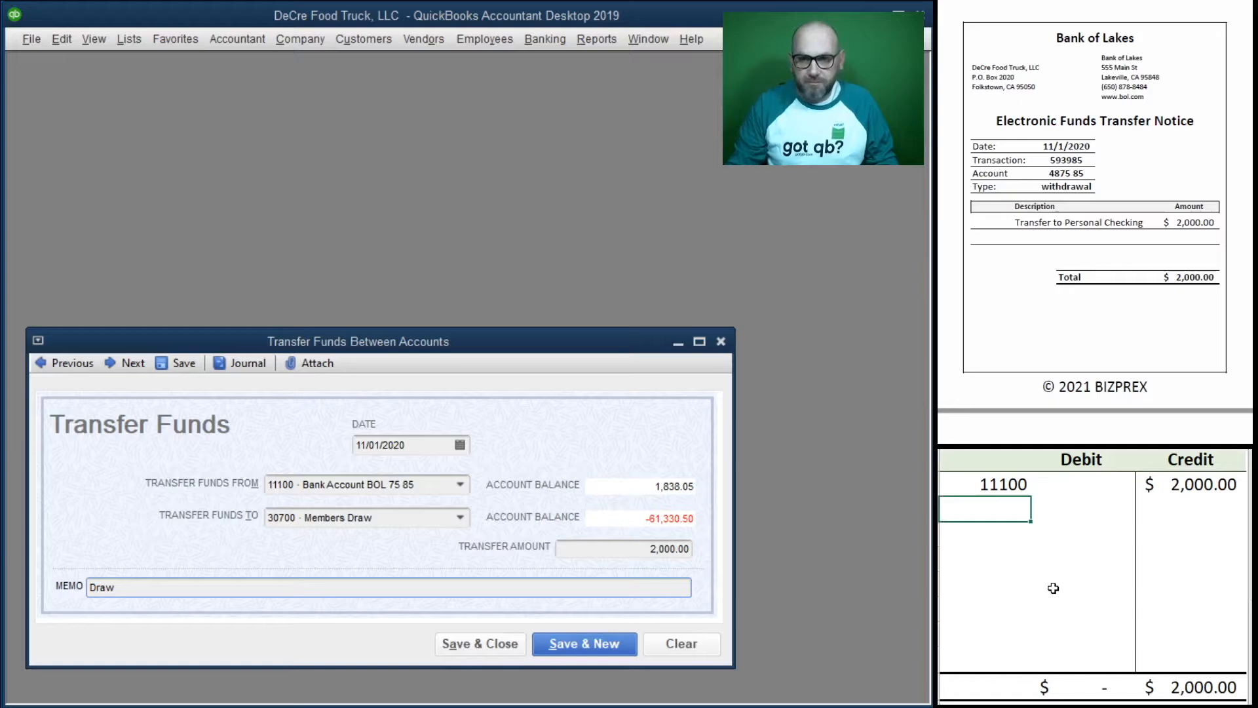
text(30700)
key(Tab)
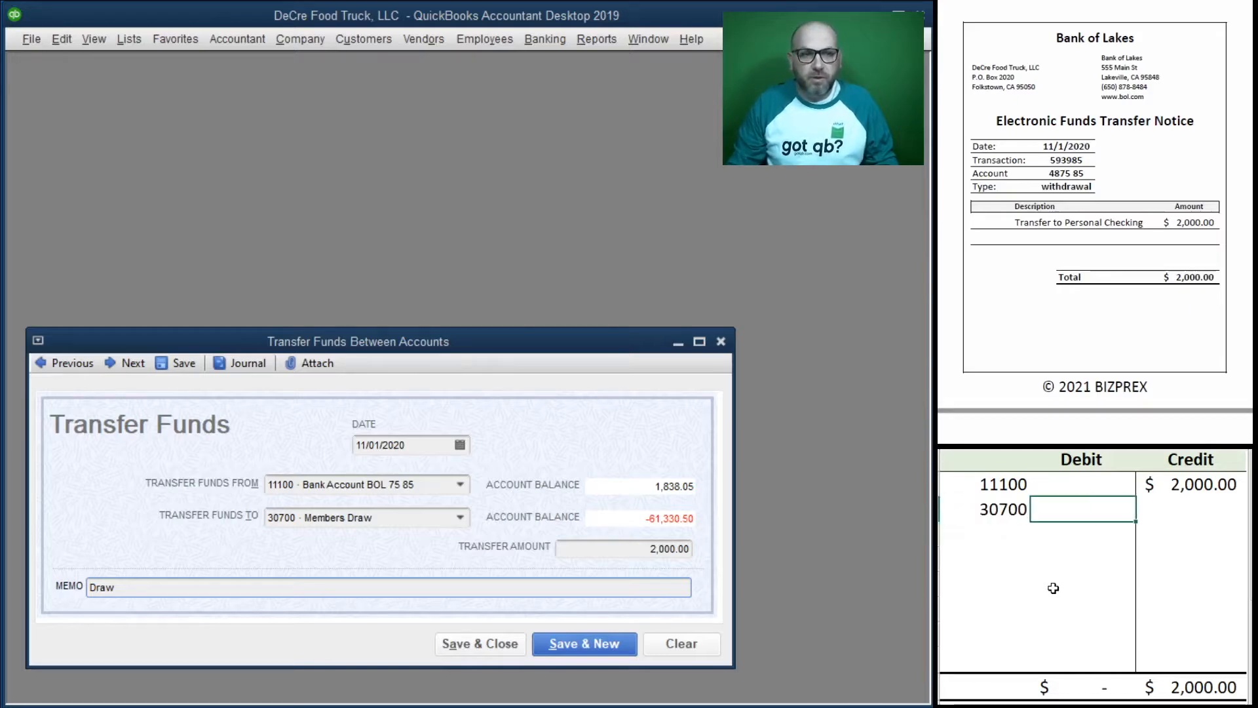
text(2000)
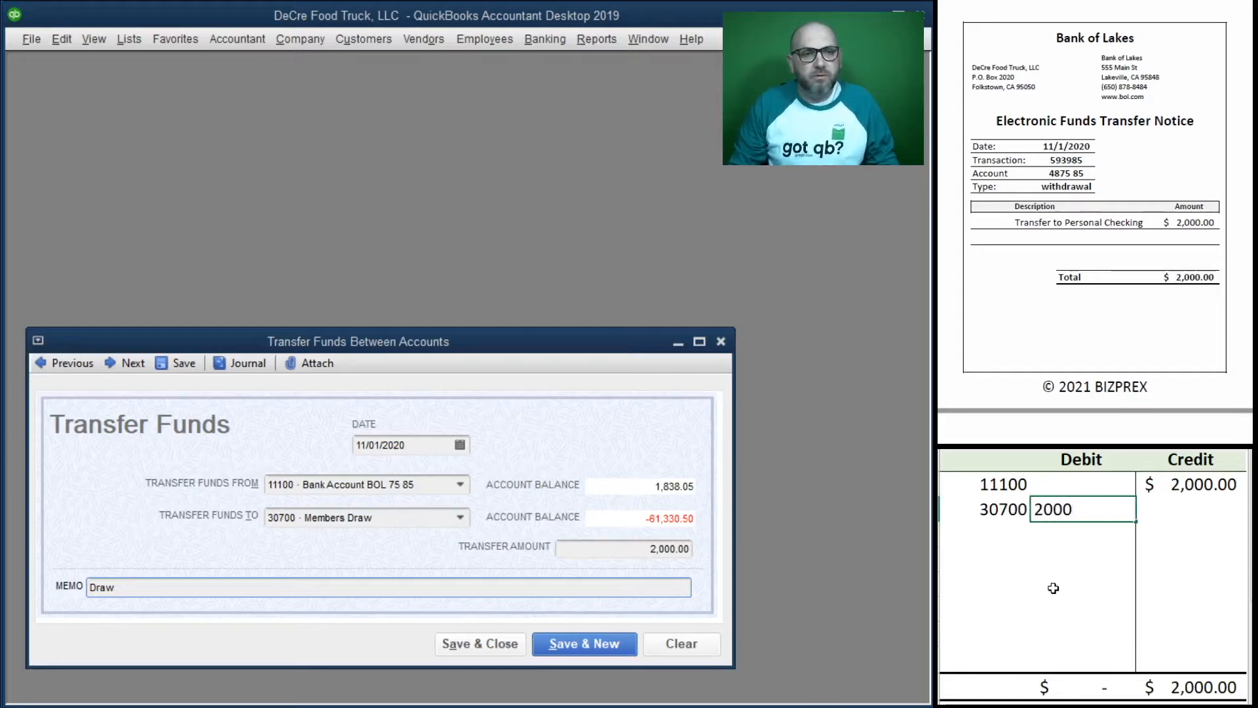
key(Return)
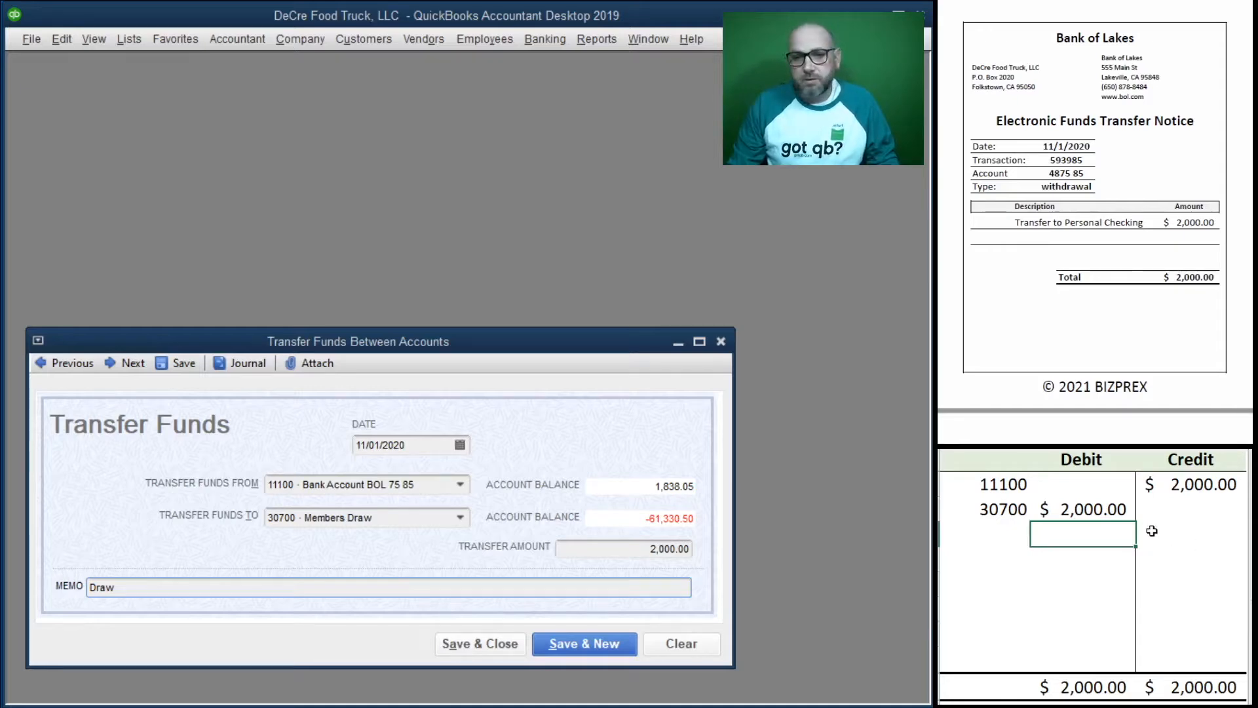
- Save and close the funds transfer, and clear both entry rows in the debit/credit worksheet
click(497, 649)
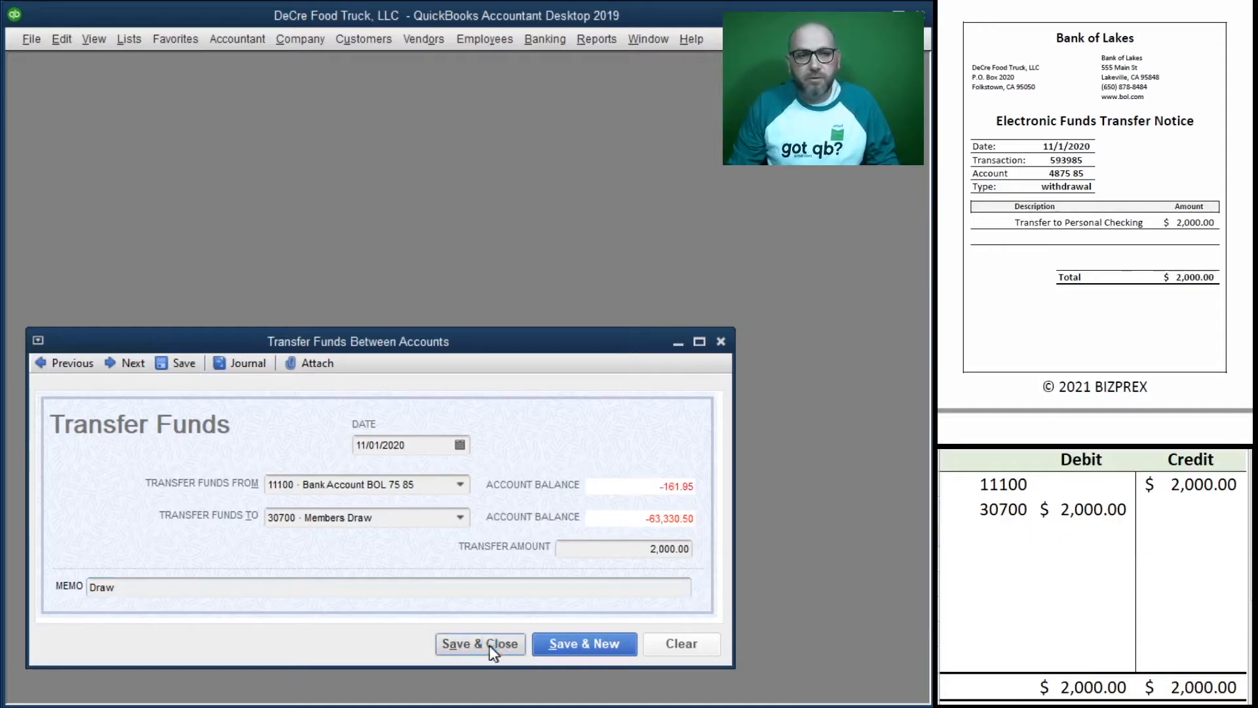
click(1142, 509)
drag(1141, 509, 1003, 484)
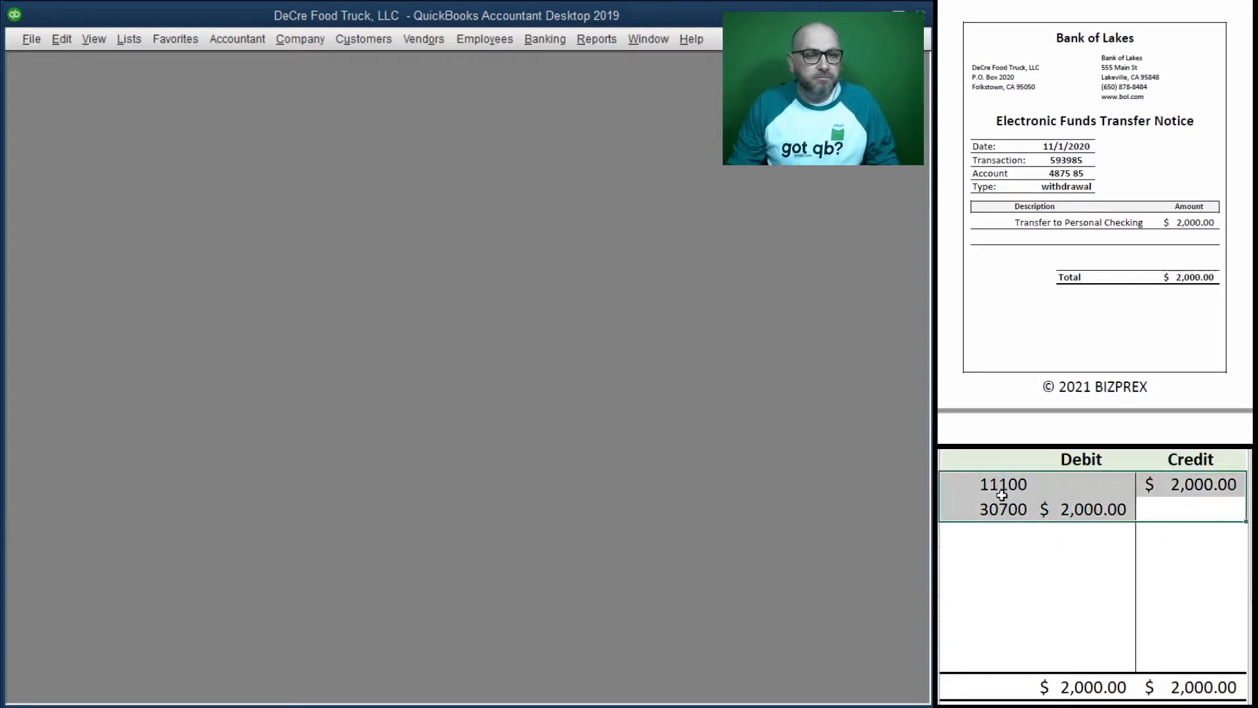
key(Delete)
- Create a new bill for the next invoice, with To Go Packs, LLC as the vendor
scroll(1104, 287, down, 10)
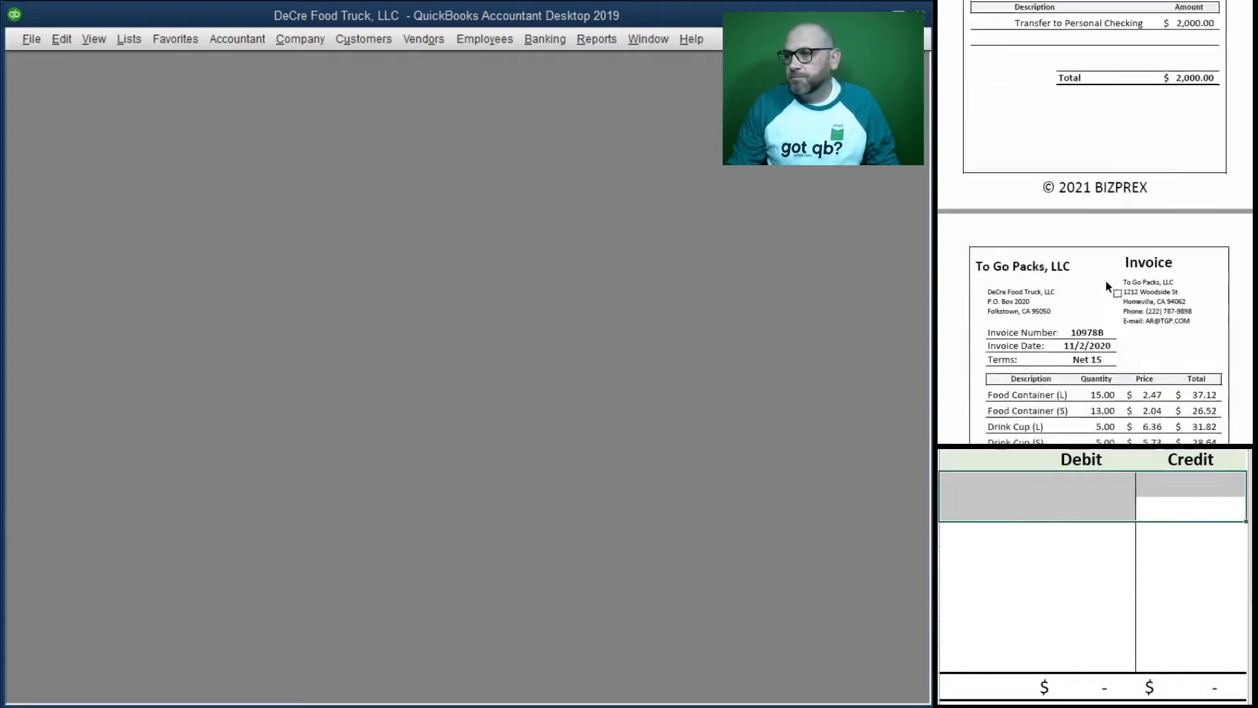
scroll(1105, 286, up, 1)
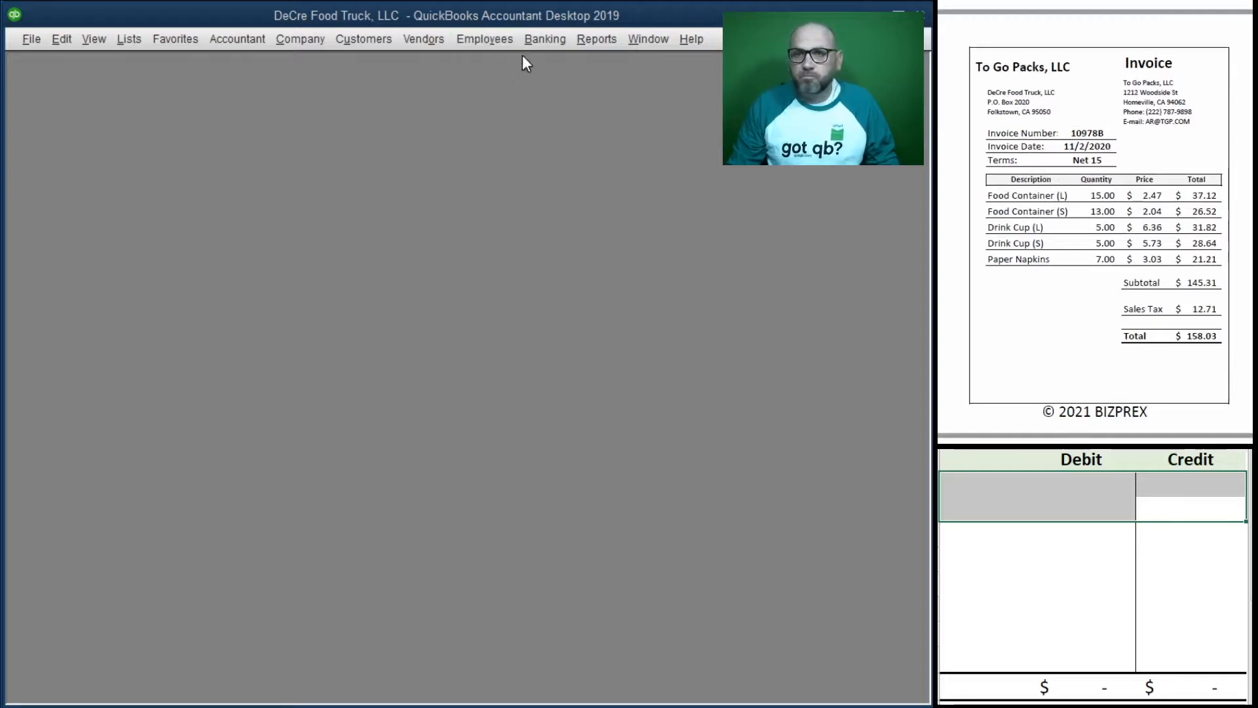
click(434, 41)
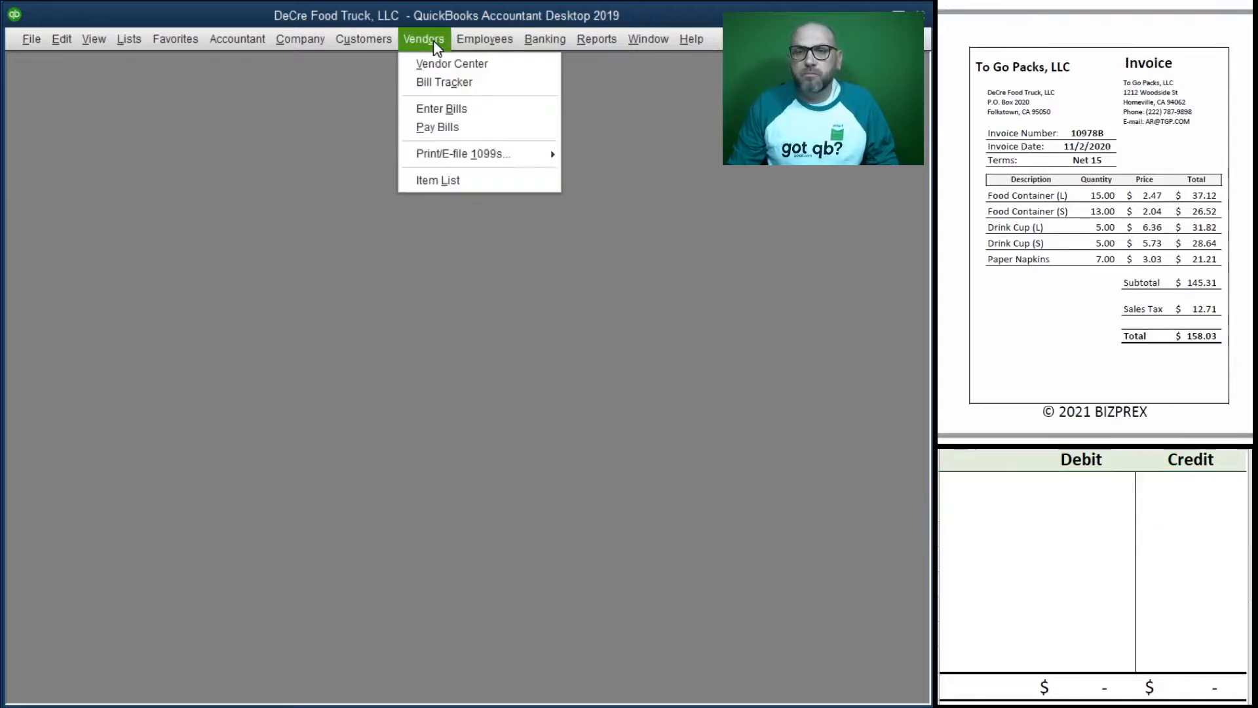
click(456, 107)
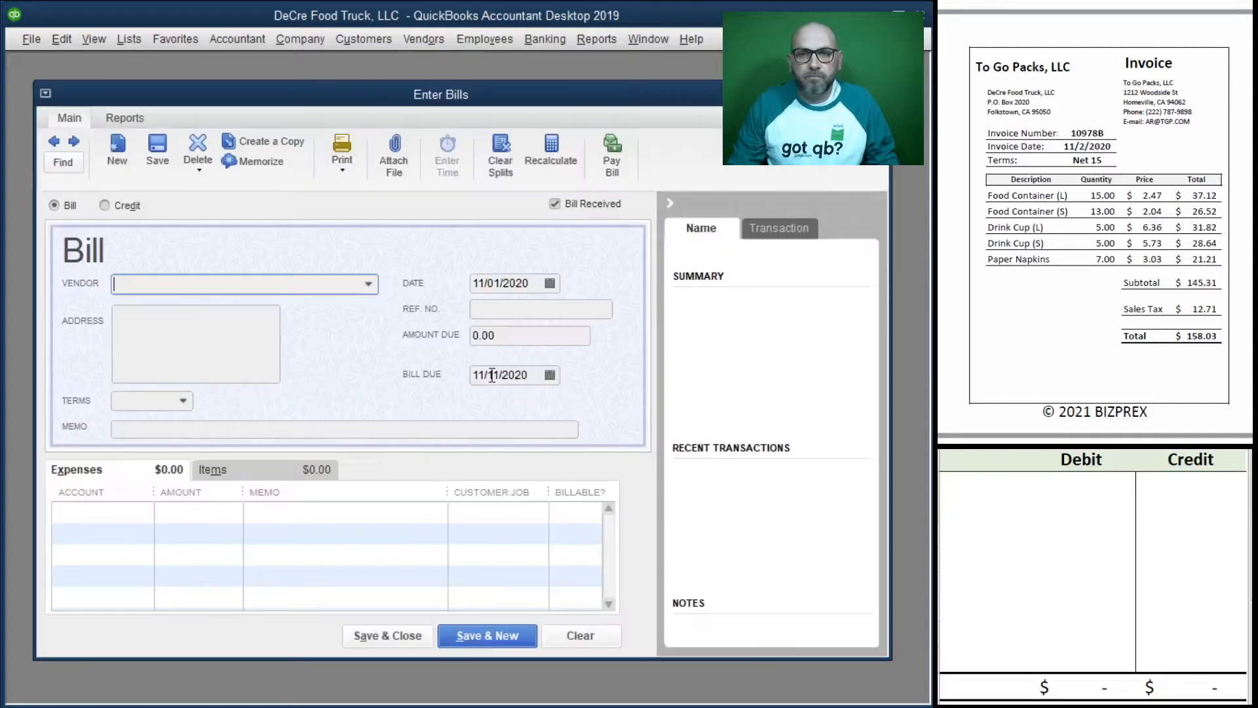
drag(519, 114, 513, 122)
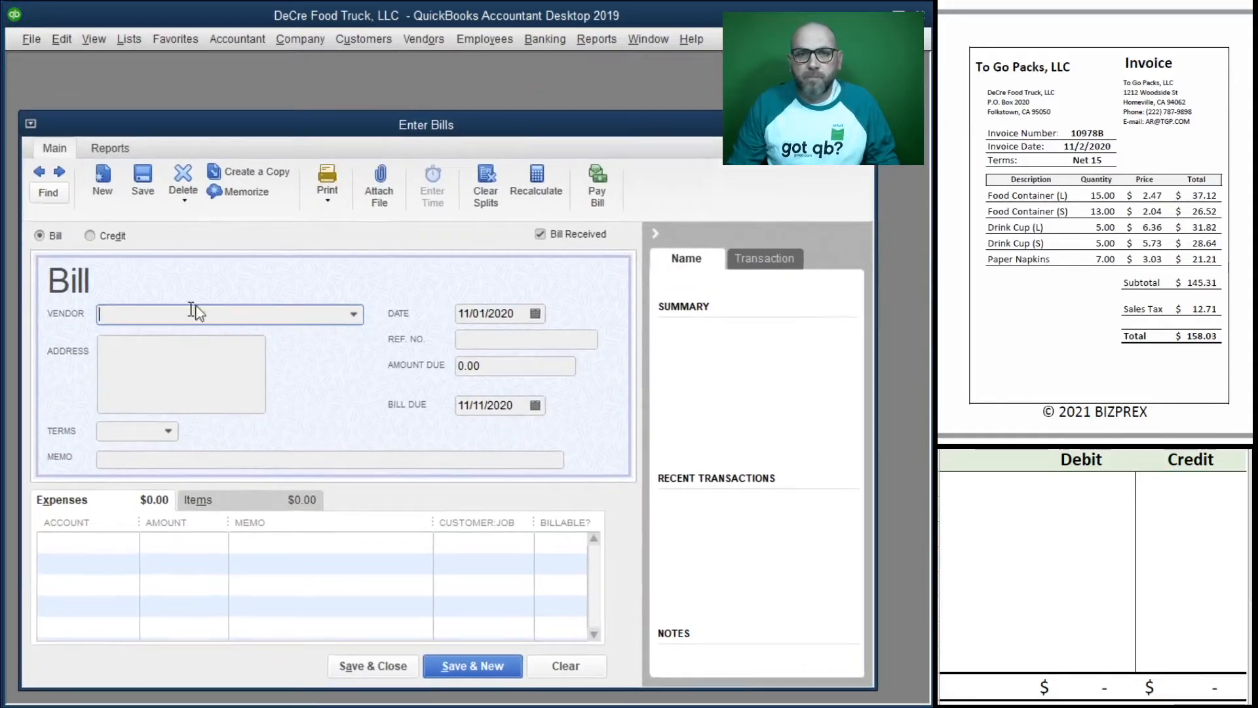
text(To Go Packs, LLC)
key(Tab)
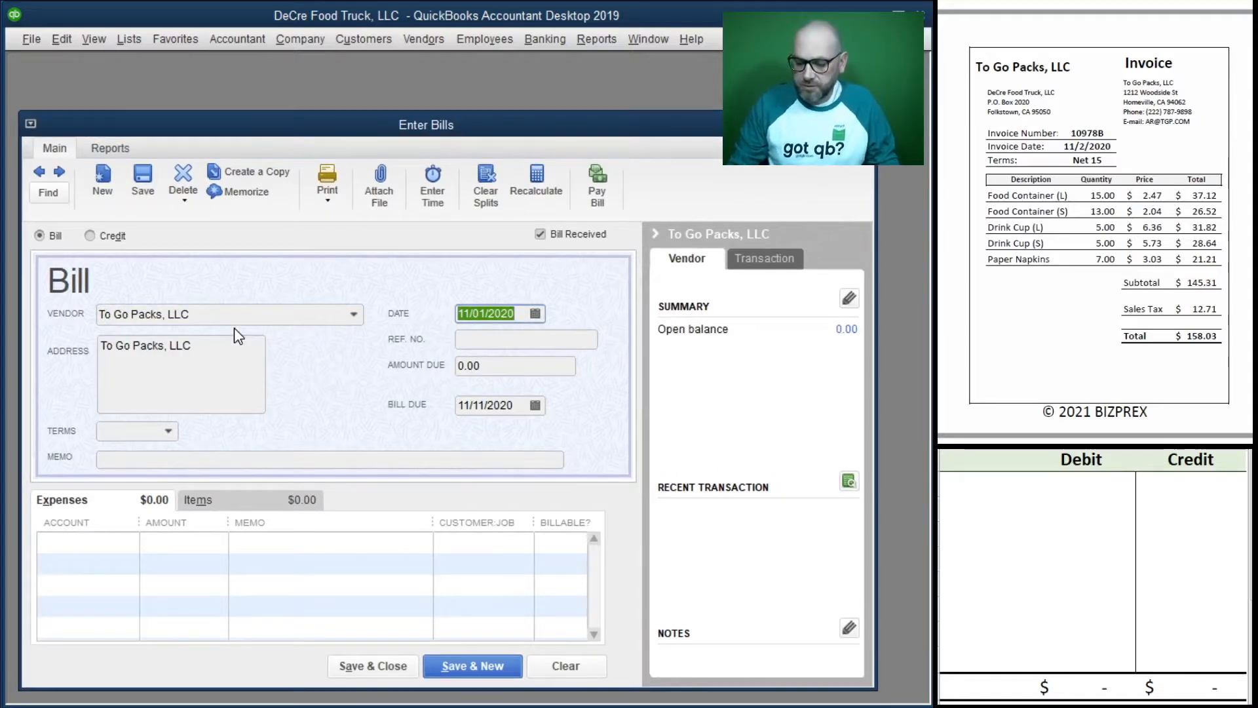
- Set the bill's date to 11/02/2020, the invoice number as reference number, and the amount due to 158.03
text(11/0)
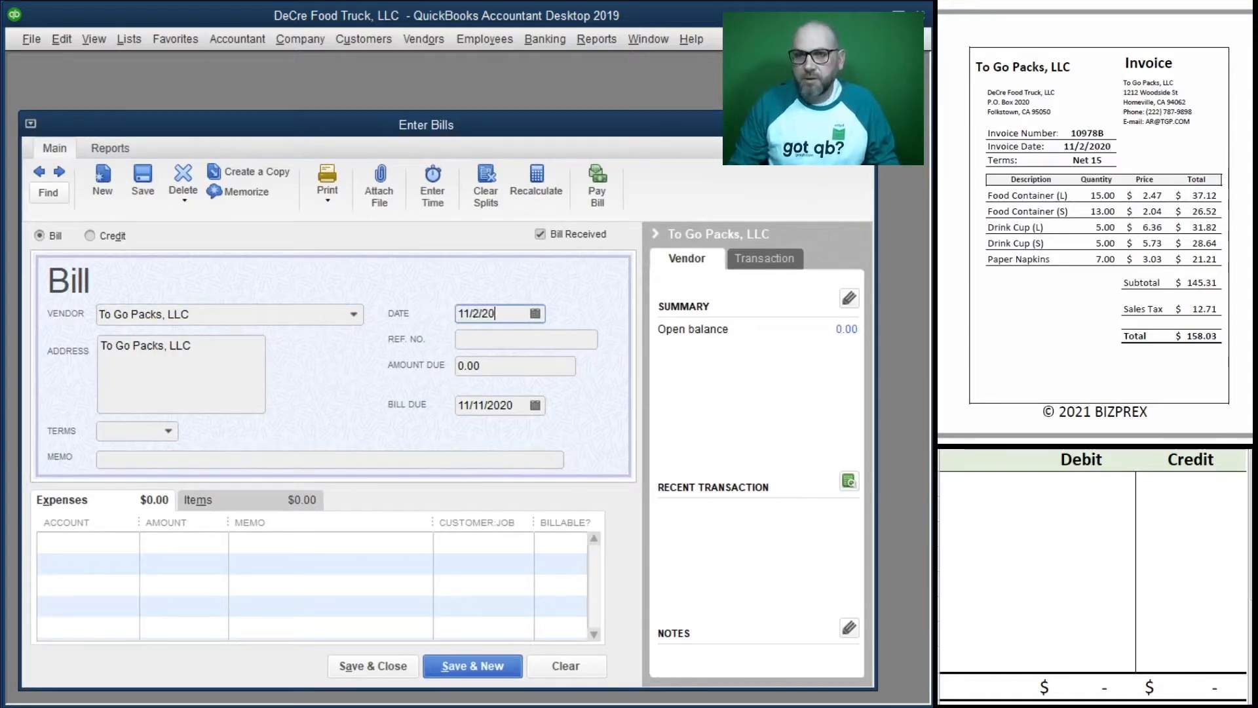
text(2/2020)
key(Tab)
text(10978B)
key(Tab)
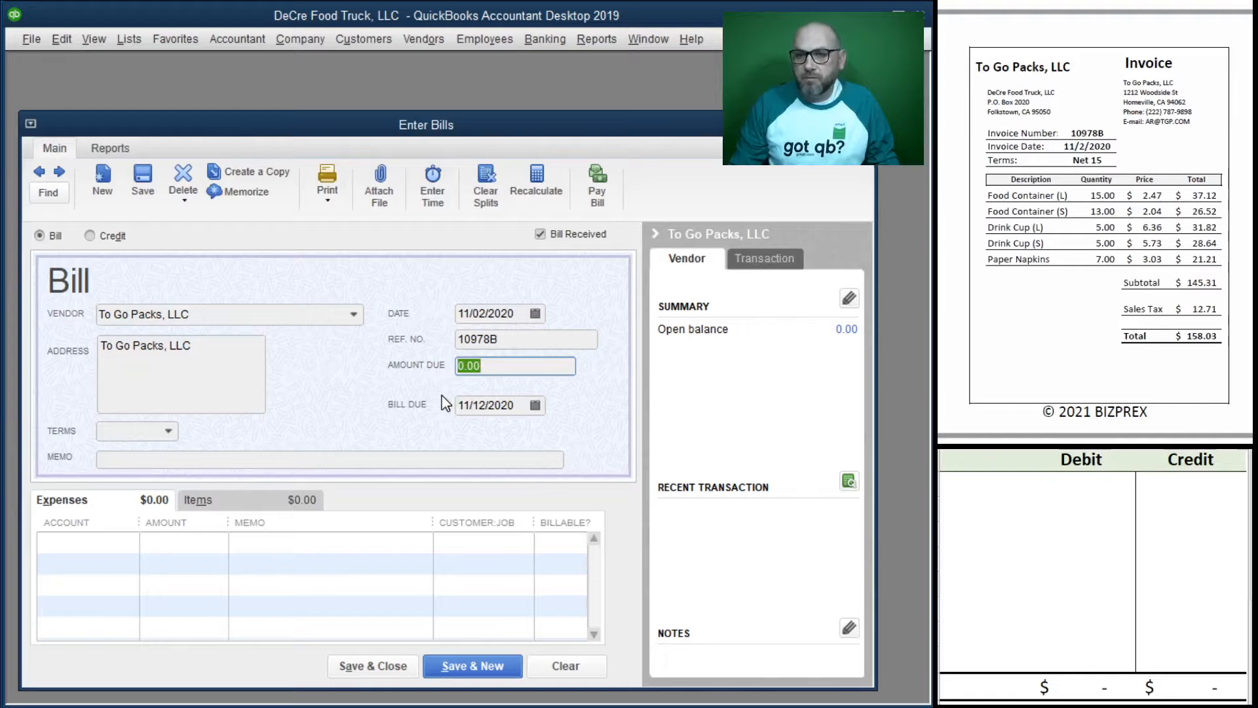
text(158)
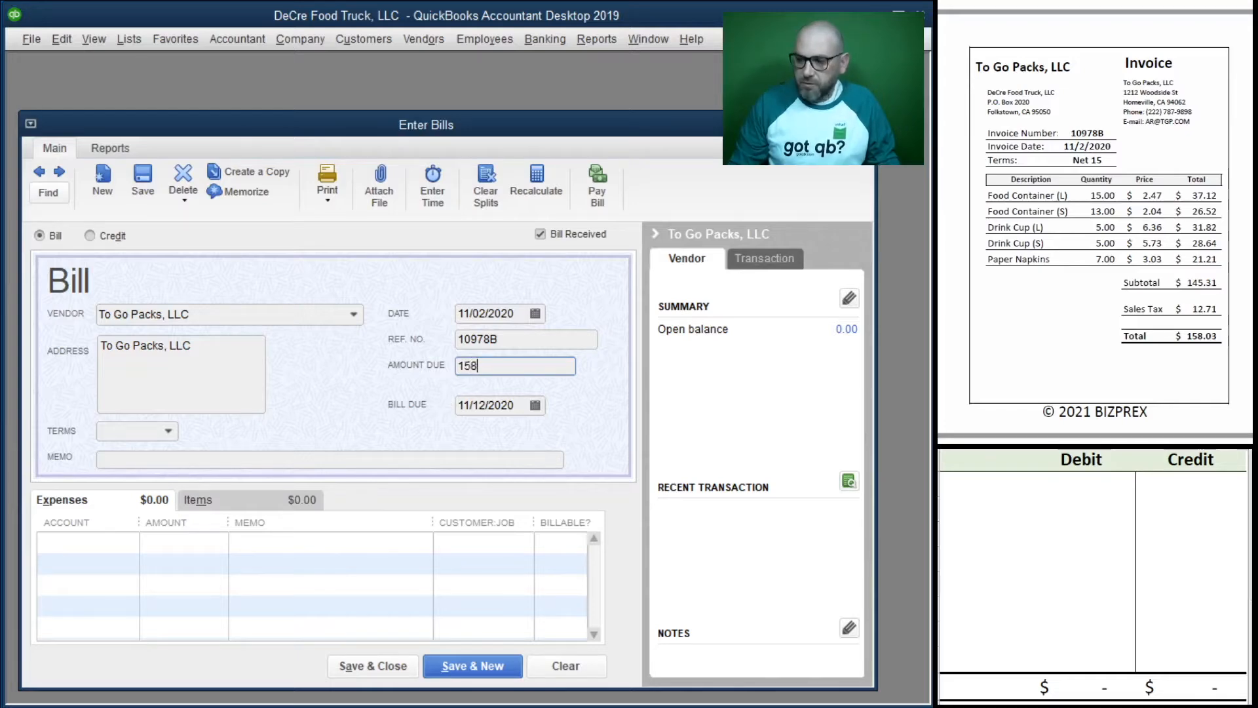
key(Tab)
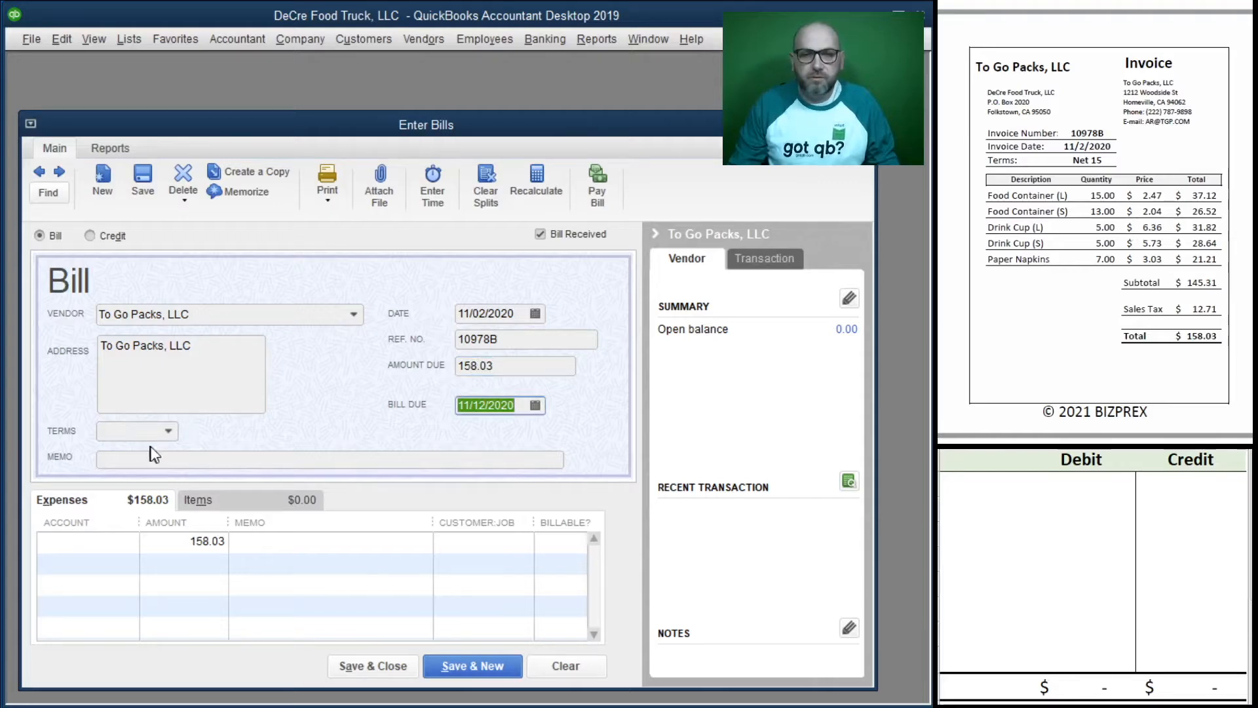
- Set the bill's terms to Net 15 and enter the invoice number as its memo
click(159, 428)
click(167, 430)
click(184, 582)
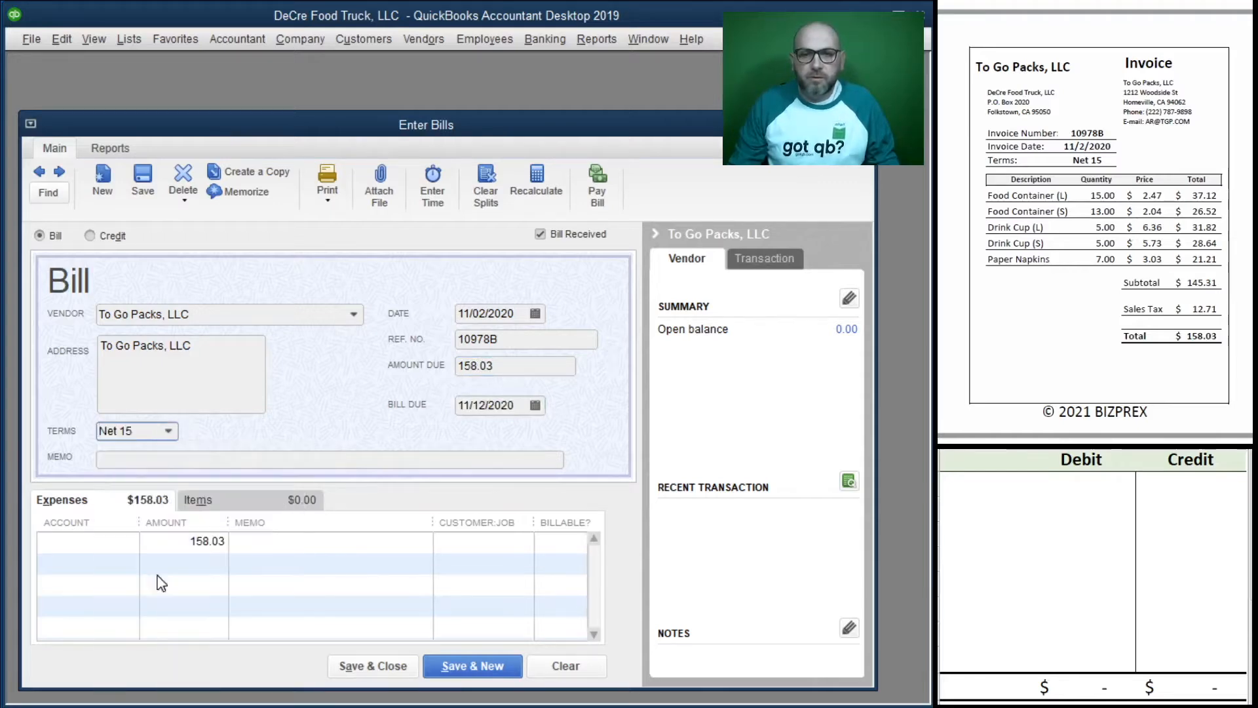
click(156, 459)
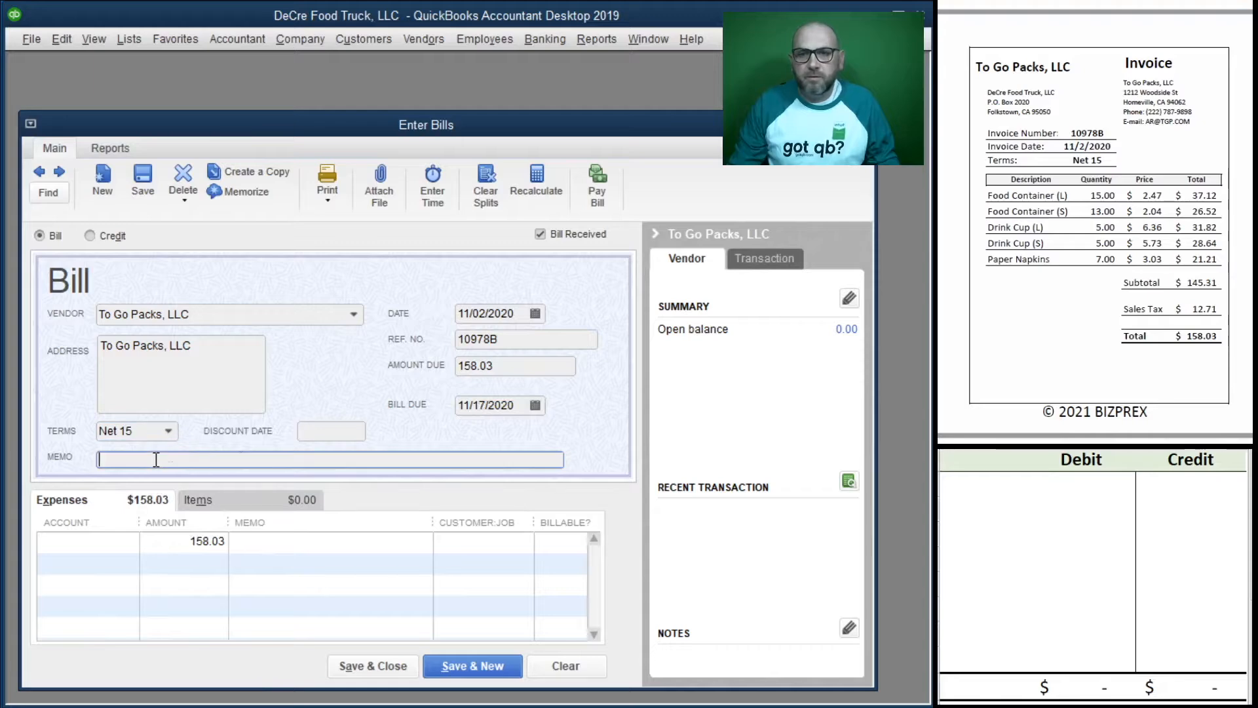
click(521, 345)
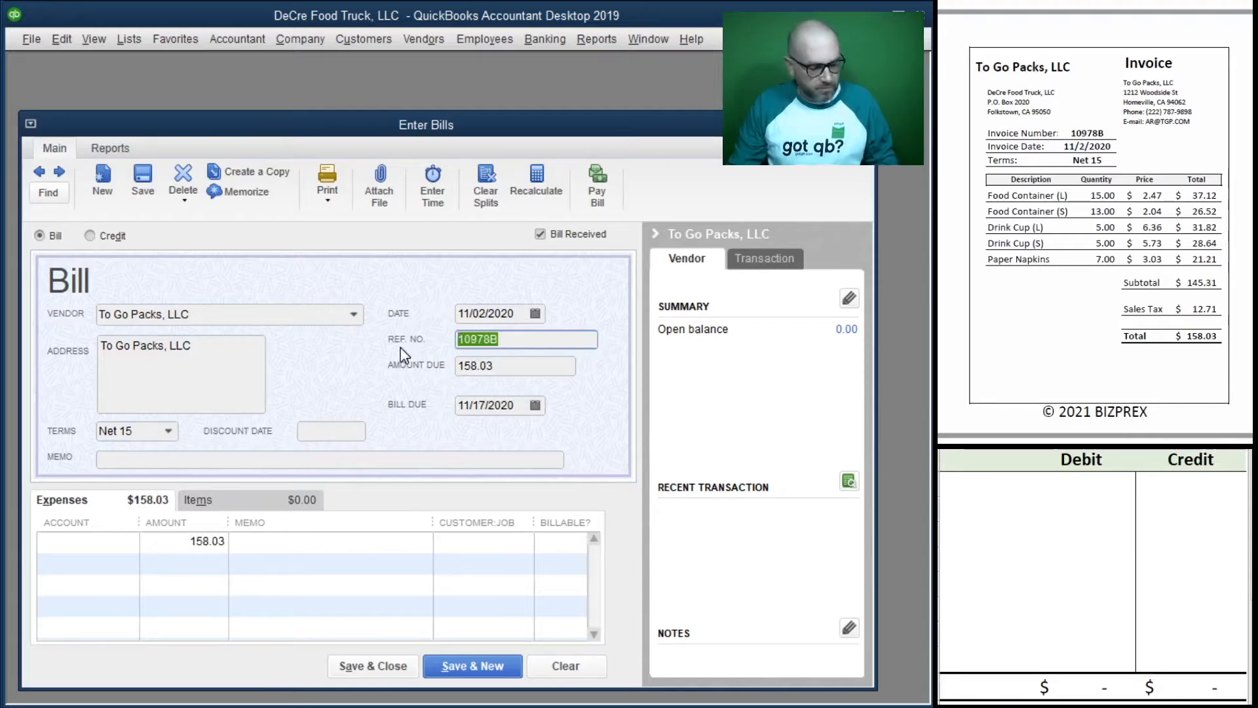
click(187, 459)
text(10978B)
- Assign the 158.03 expense line to 60100 Restaurant Supplies and copy the bill's memo into the line's memo
click(85, 542)
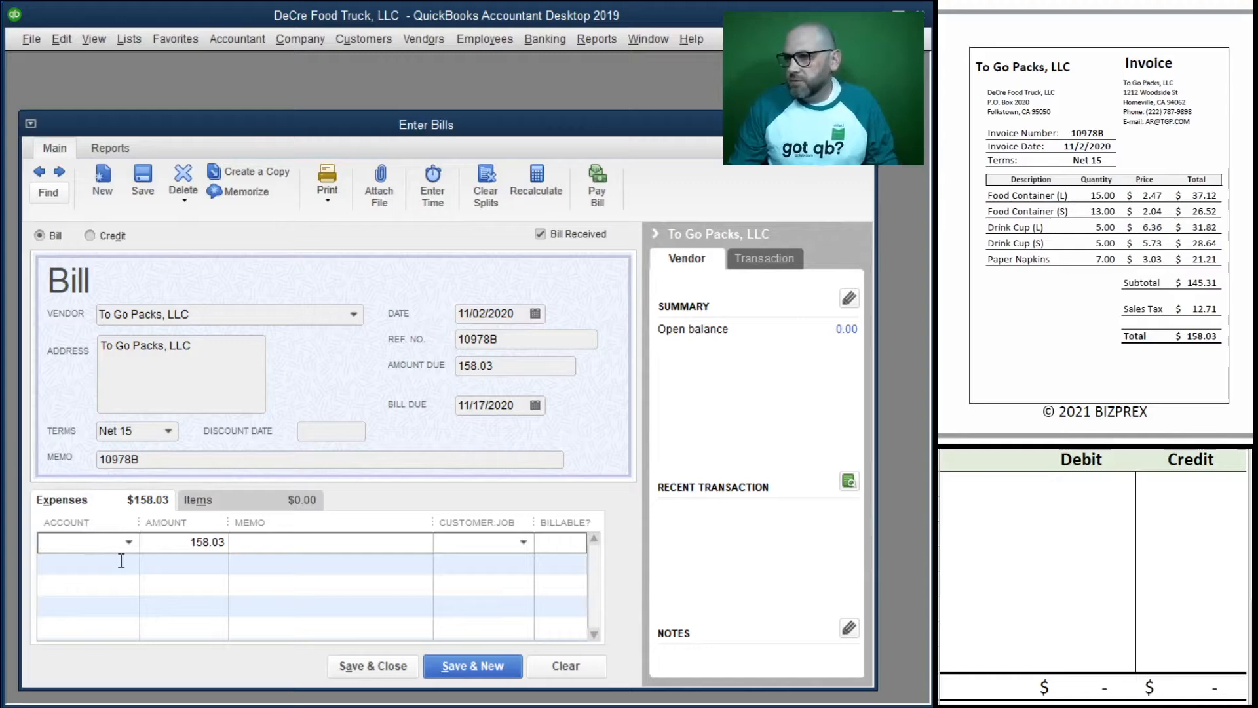
click(128, 544)
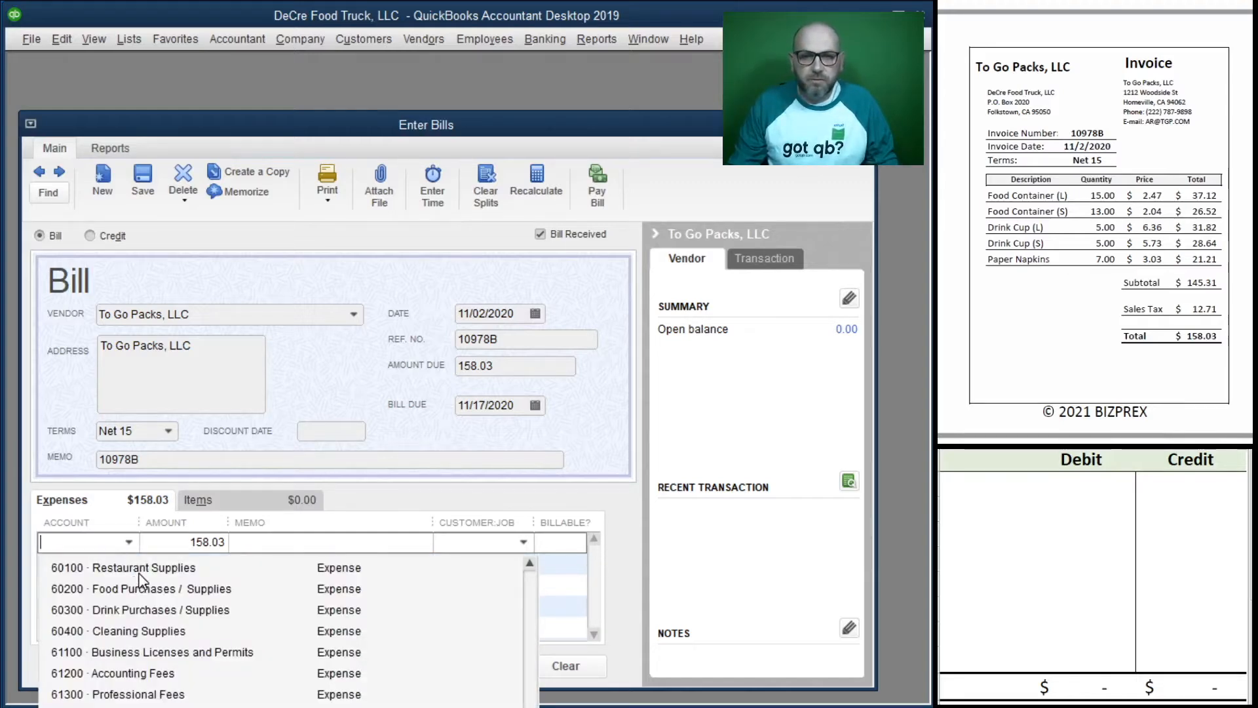
click(139, 569)
drag(141, 459, 53, 462)
key(ctrl+c)
click(262, 544)
key(ctrl+v)
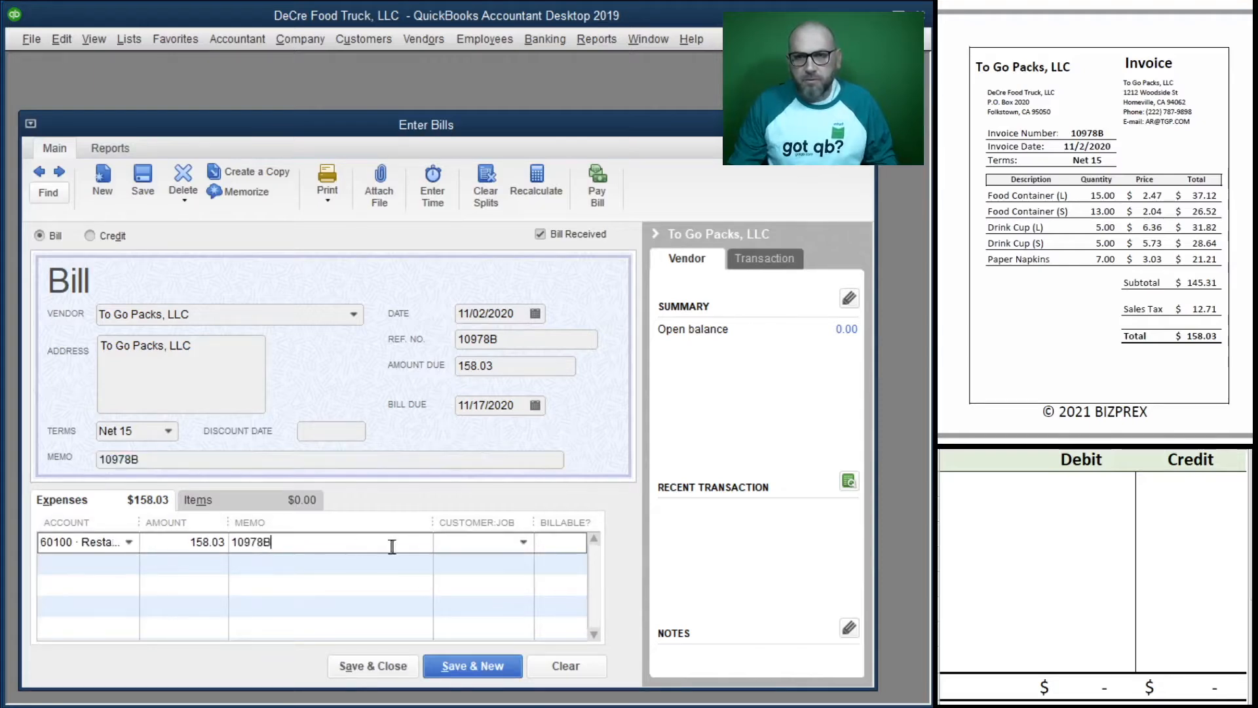
- Widen the bill's account column to show the full account name, and enter a 158.03 debit to account 60100 in the worksheet
click(286, 562)
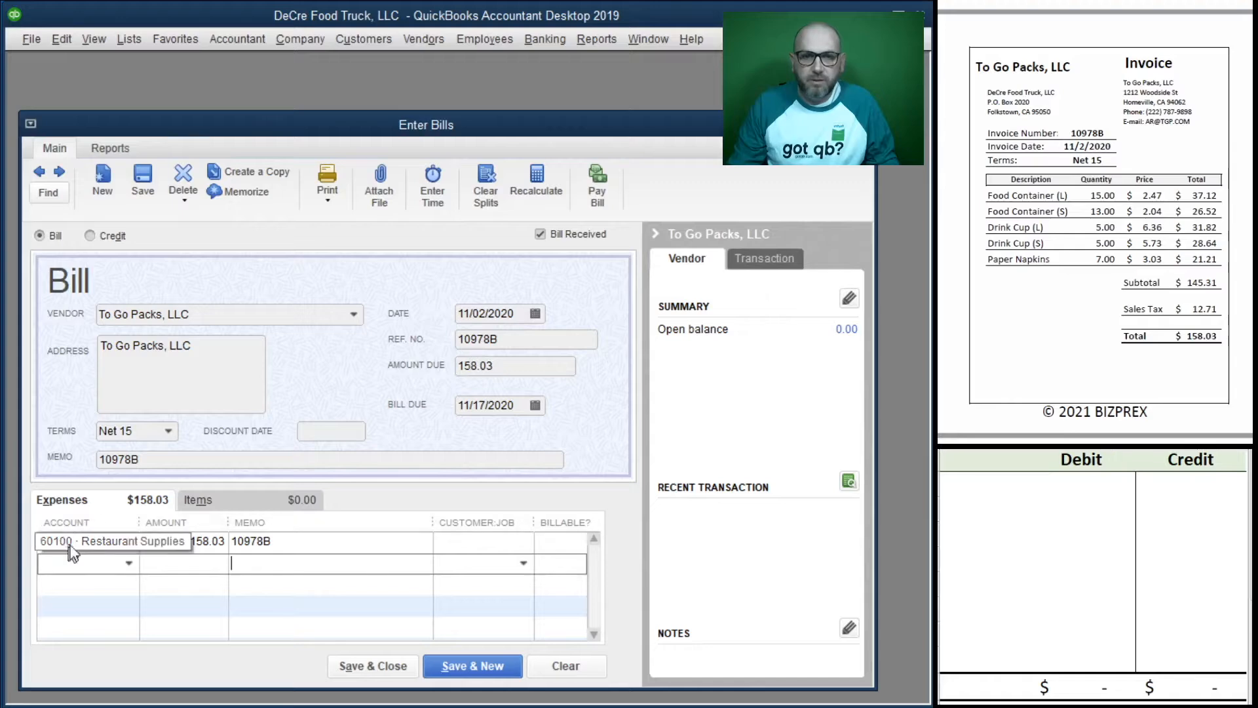
drag(139, 521, 203, 520)
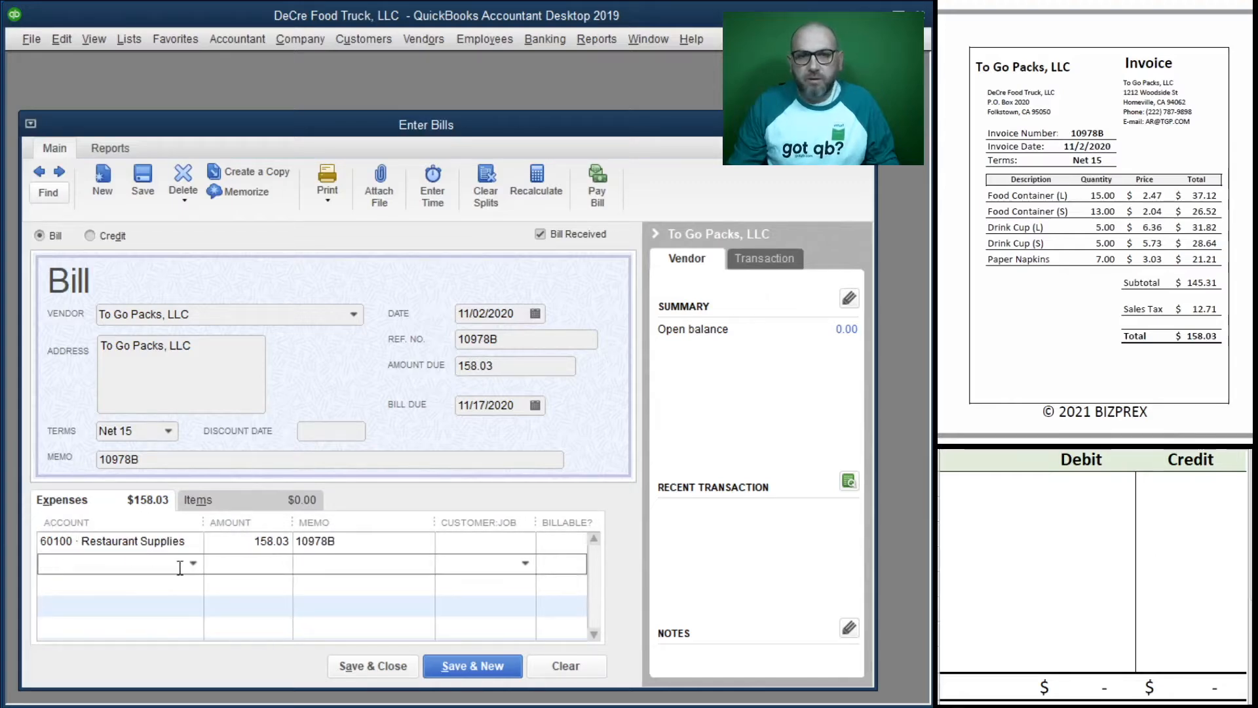
click(981, 489)
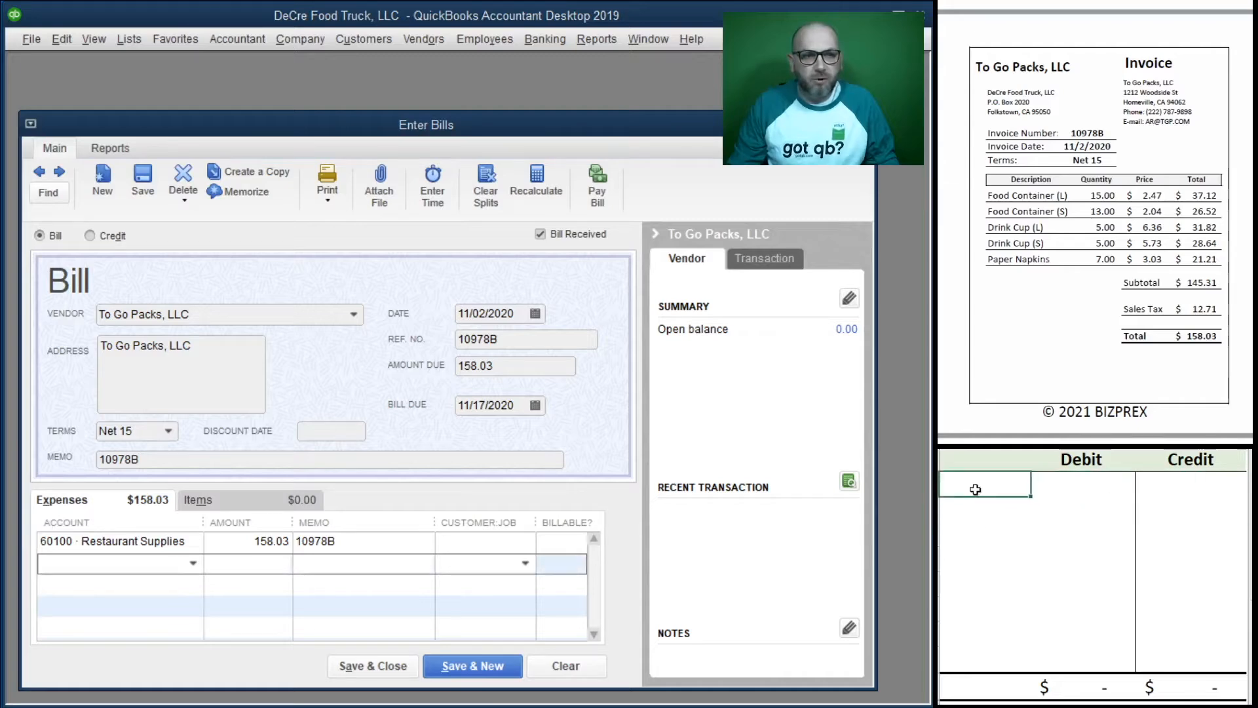
text(60100)
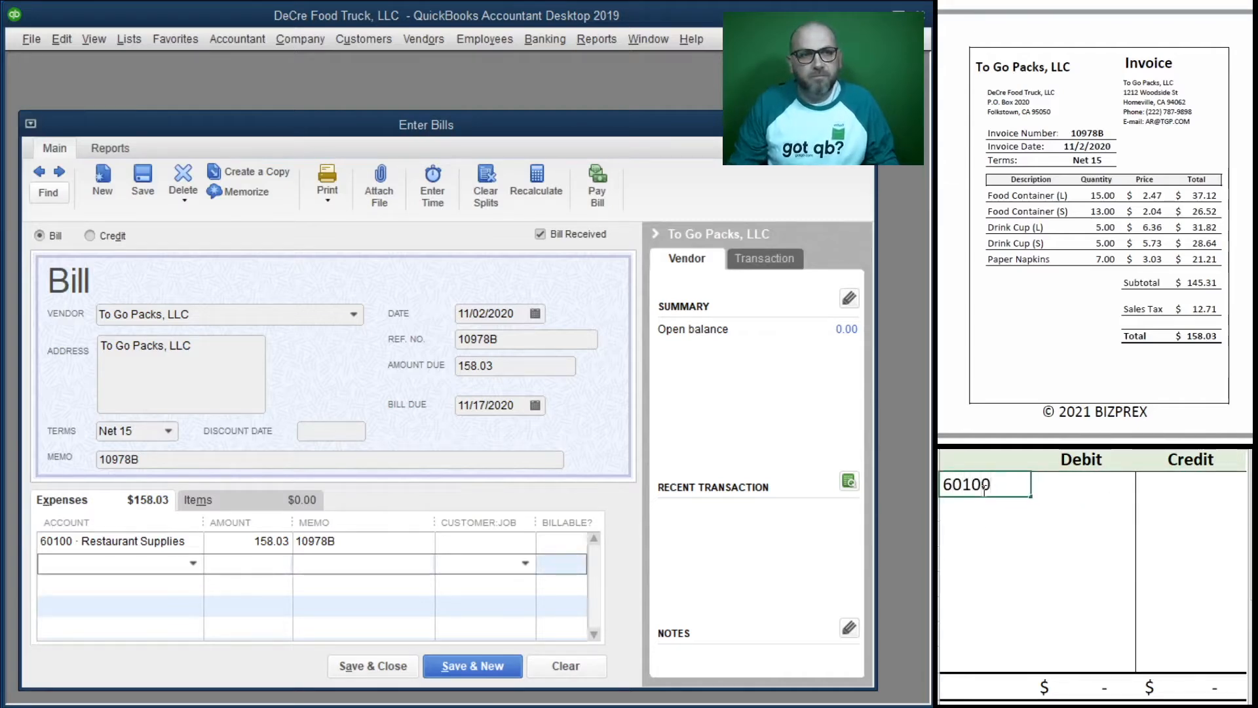
key(Tab)
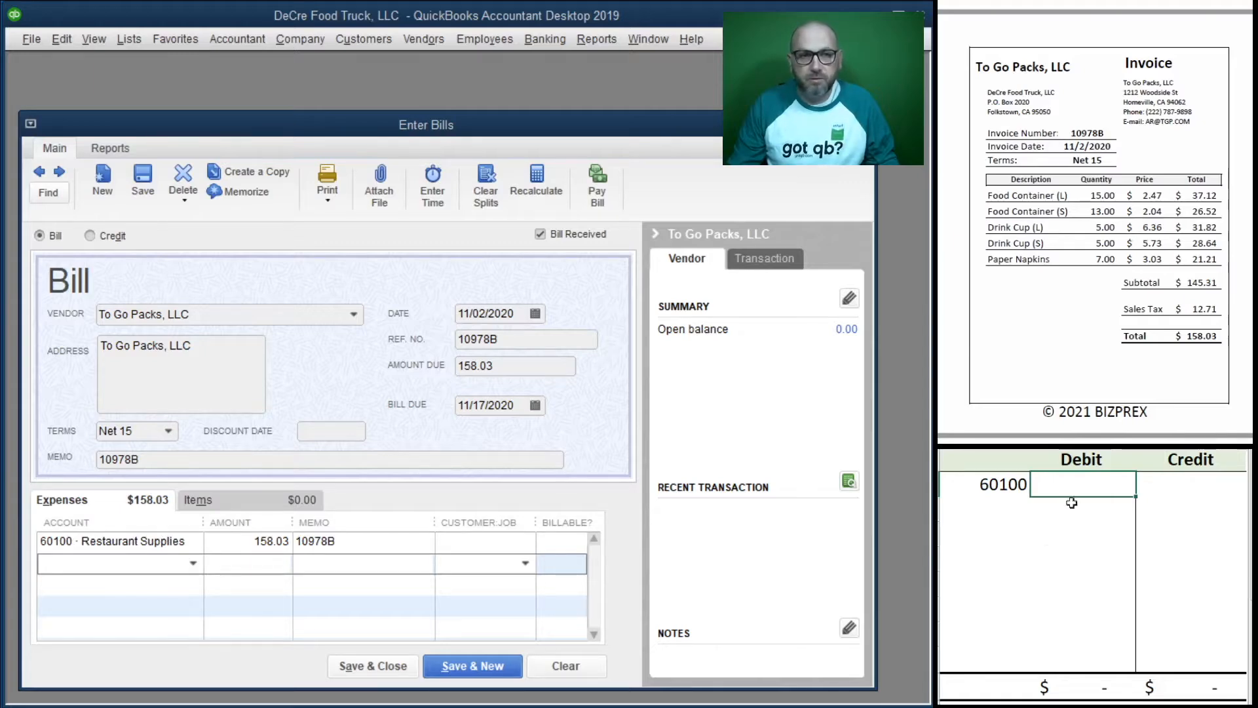
text(158.03)
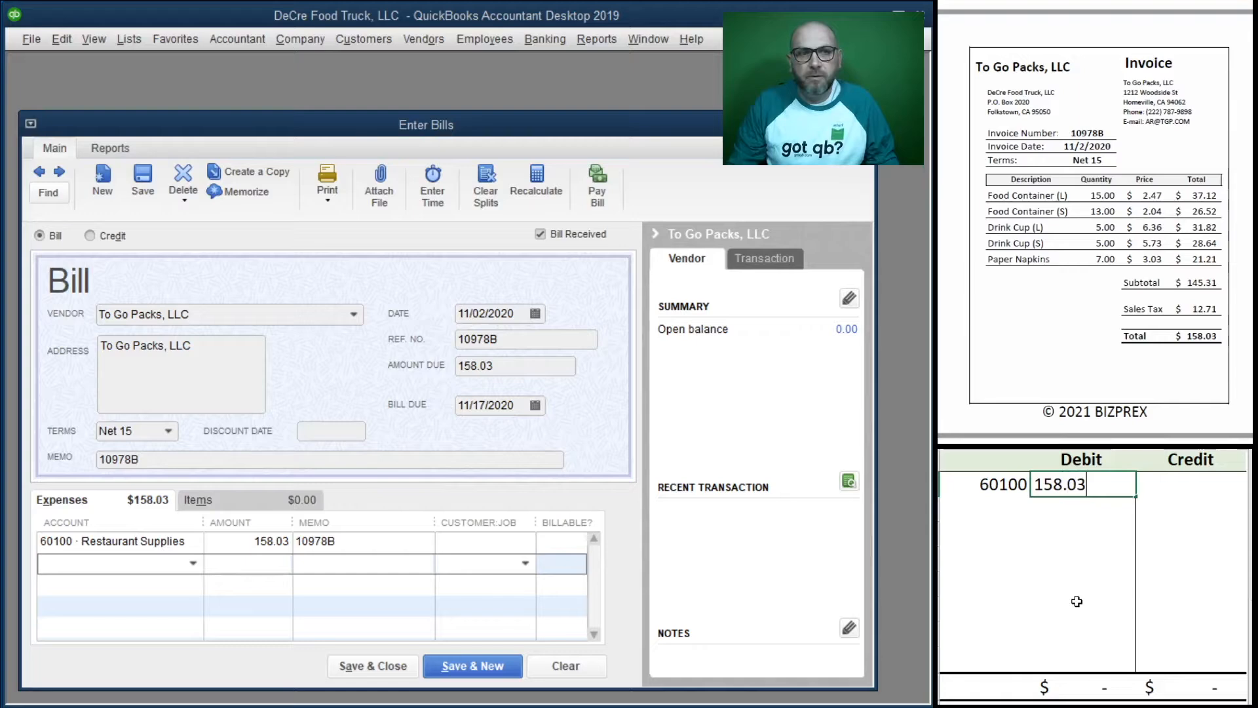
key(Tab)
key(Left)
click(1026, 526)
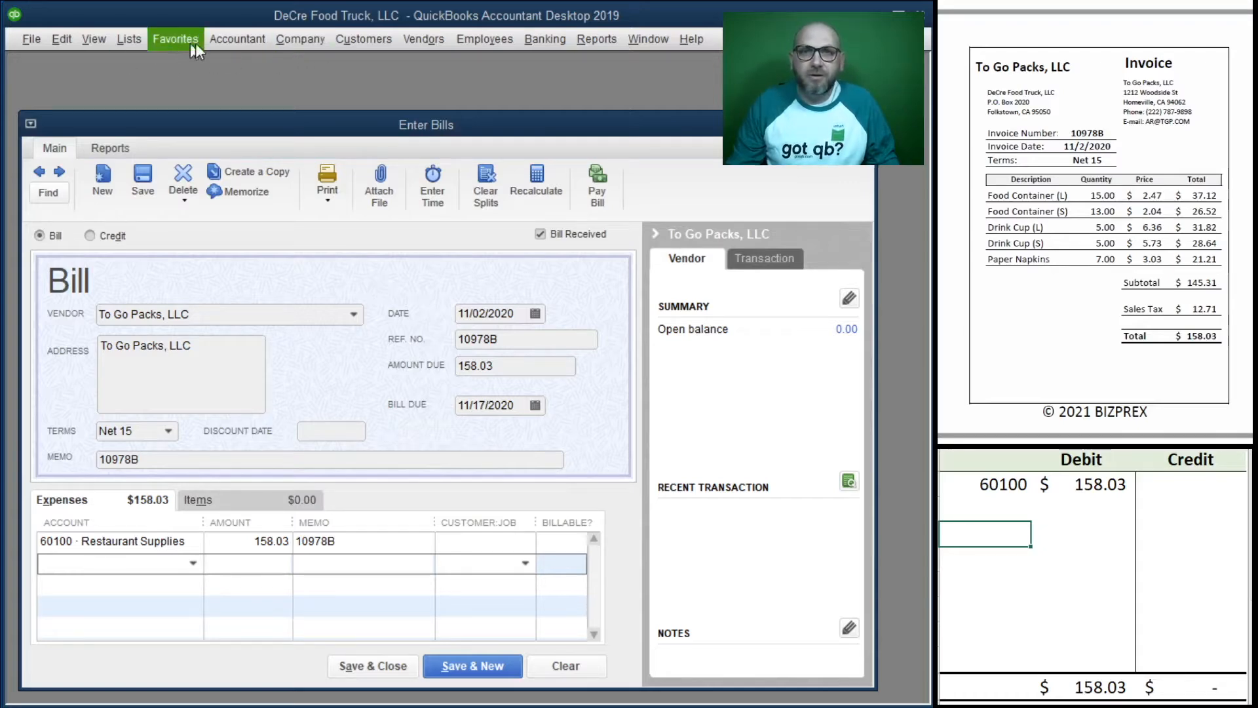
- Open the chart of accounts and look up the Accounts Payable account number
click(122, 44)
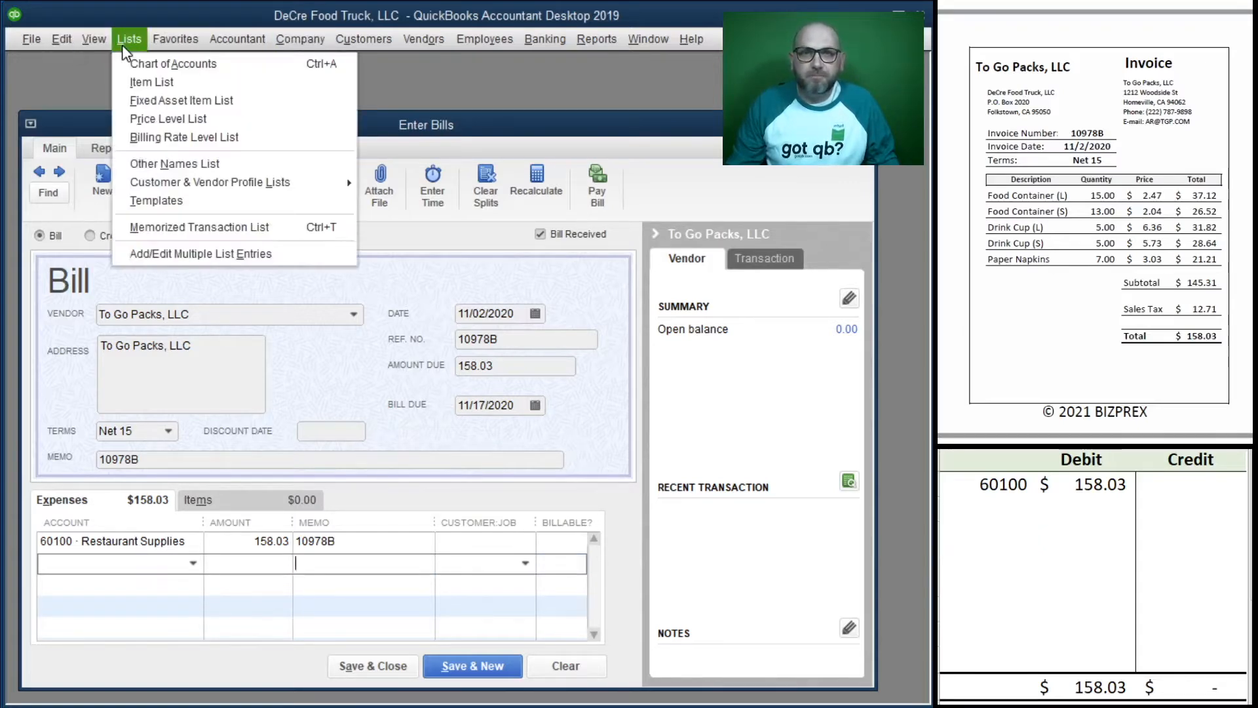
click(140, 61)
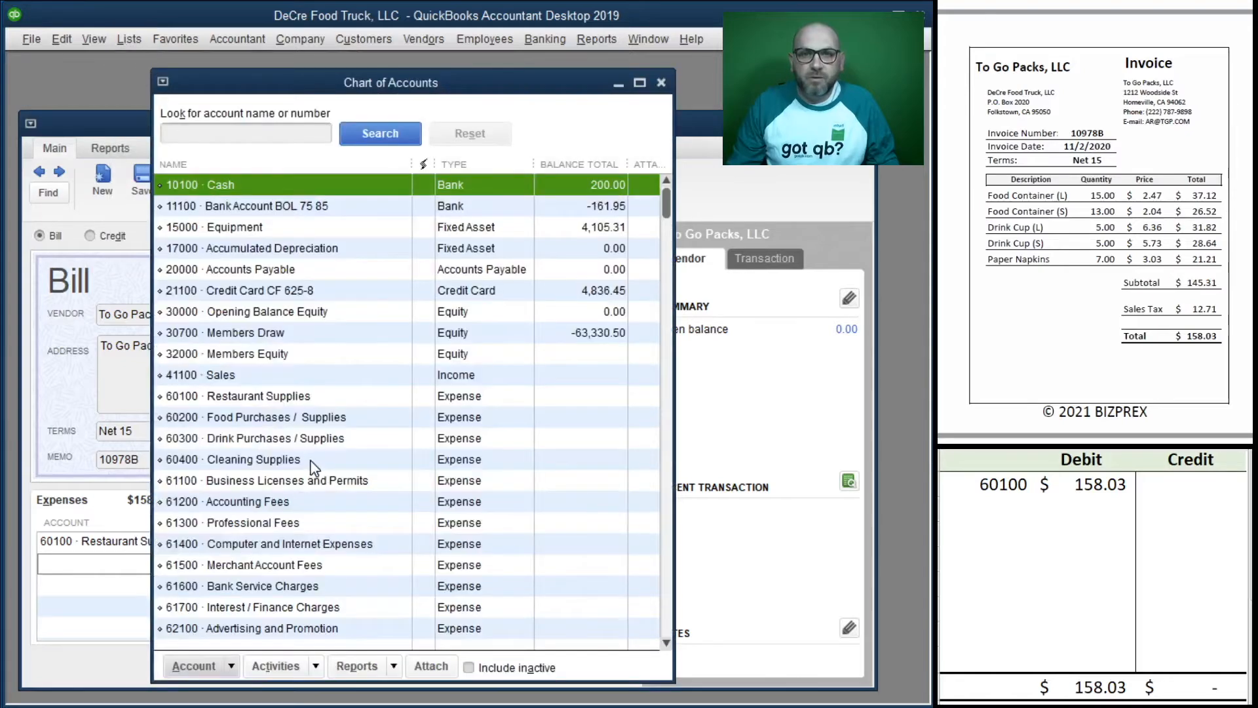
drag(422, 68, 422, 97)
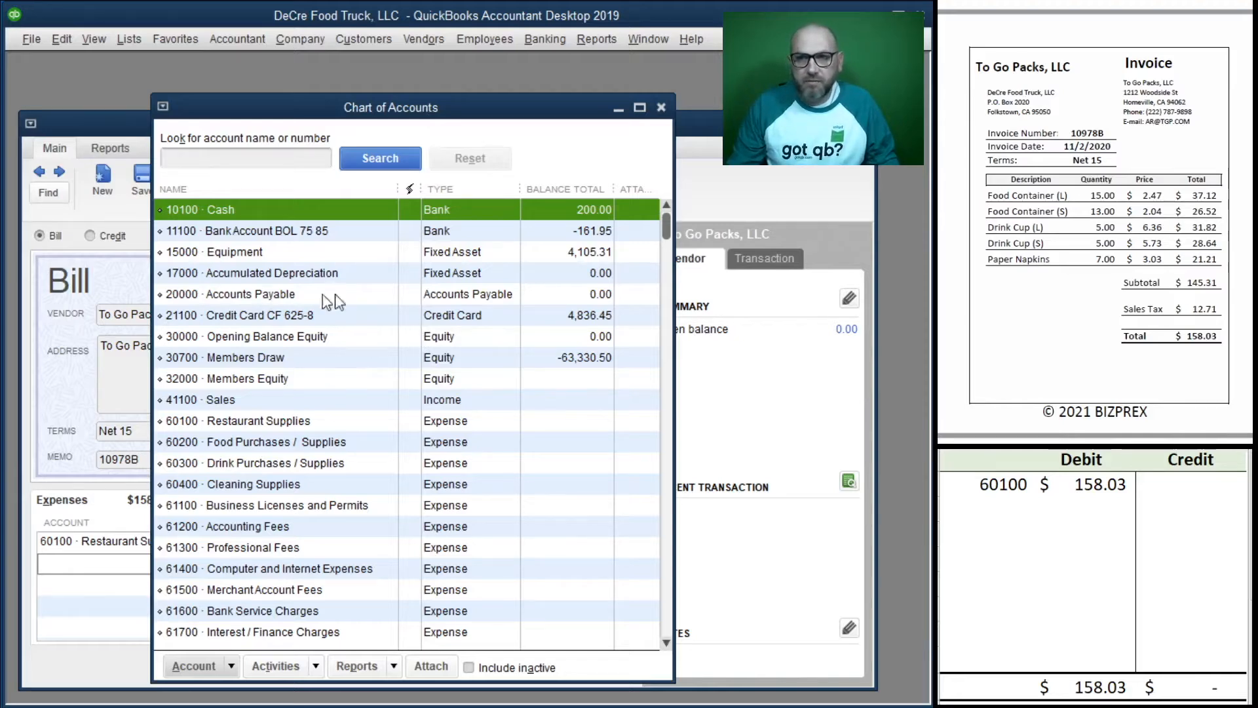
- Add account 20000 with a 158.03 credit on the second row of the debit and credit worksheet
click(1001, 505)
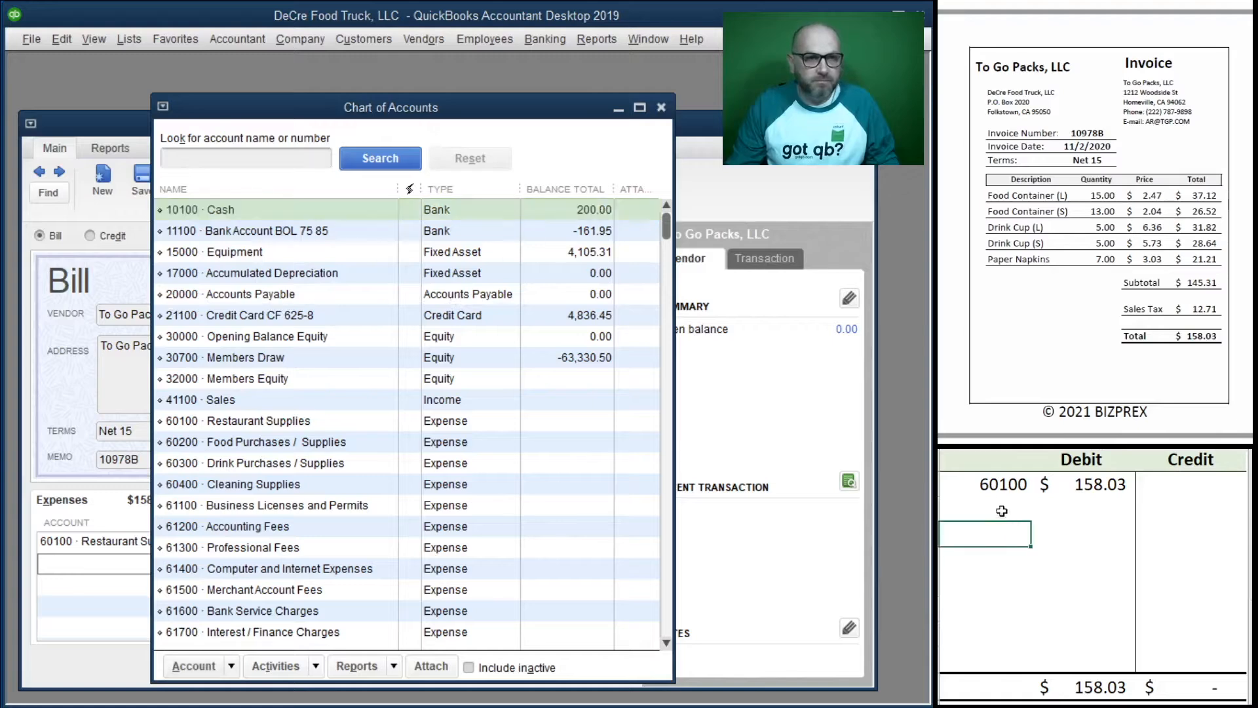
text(20)
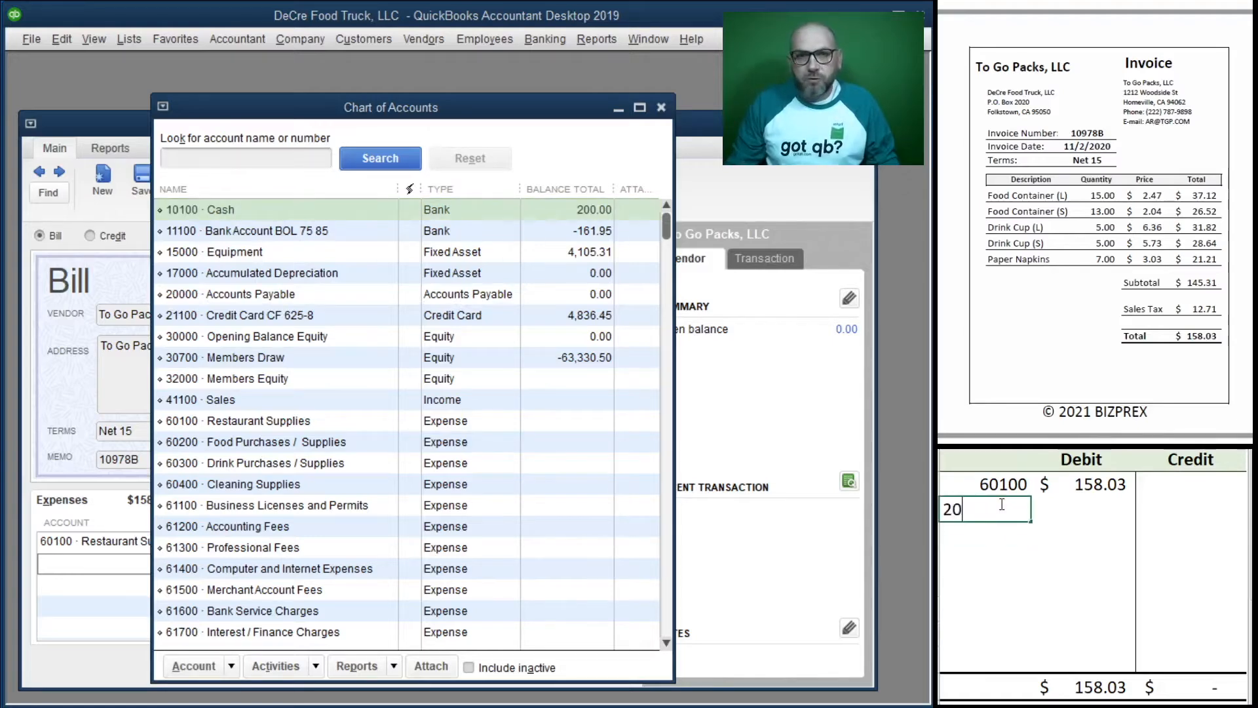
text(000)
key(Tab)
key(Tab)
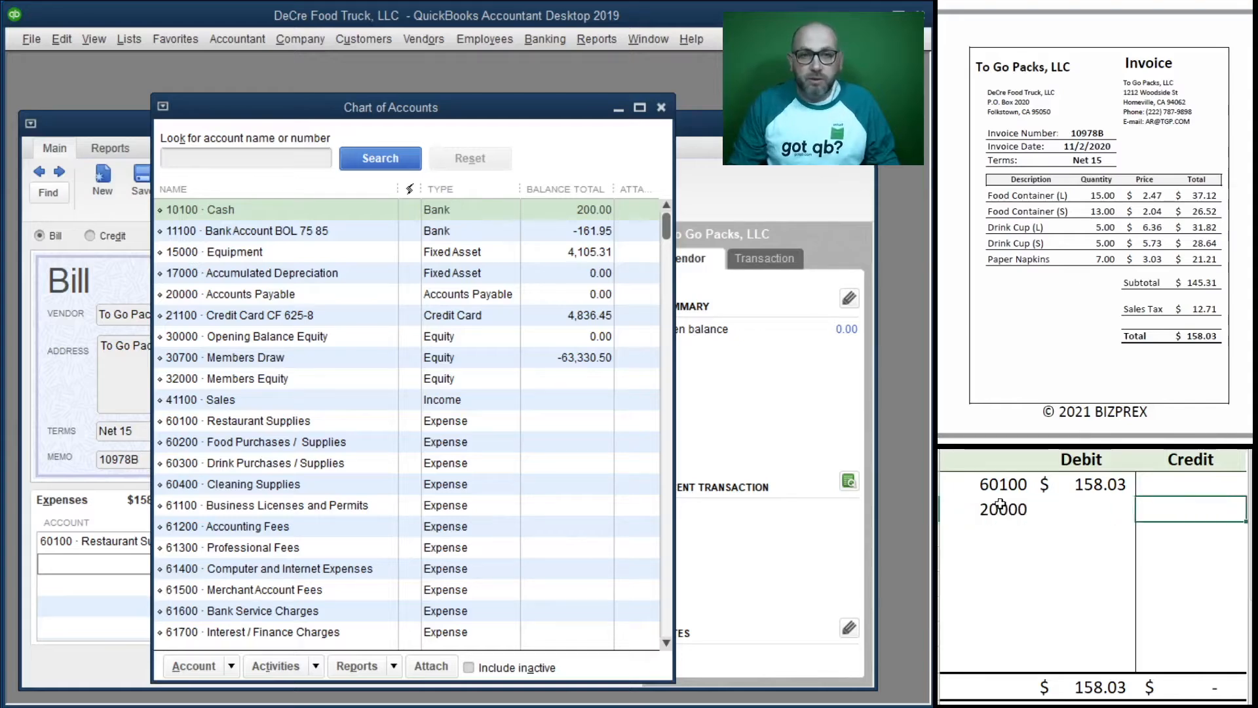
text(158.03)
key(Return)
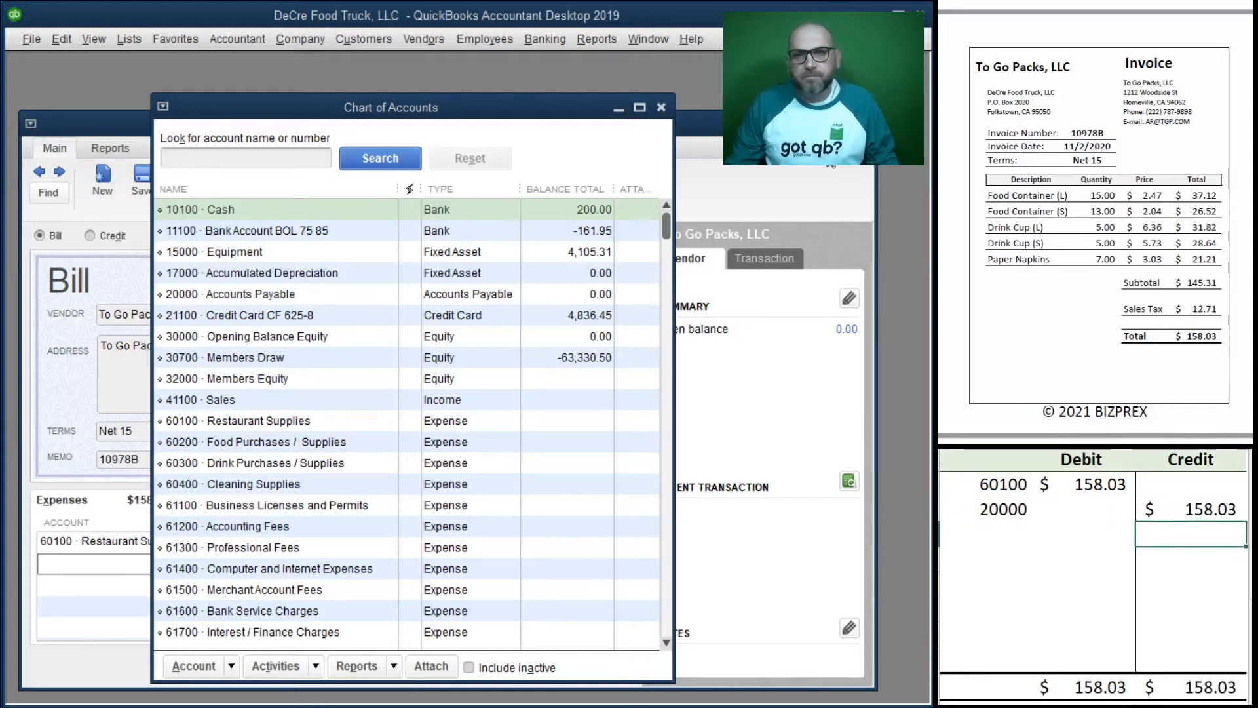
- Save and close the To Go Packs, LLC bill with its terms made permanent for the vendor, and close the chart of accounts
click(619, 108)
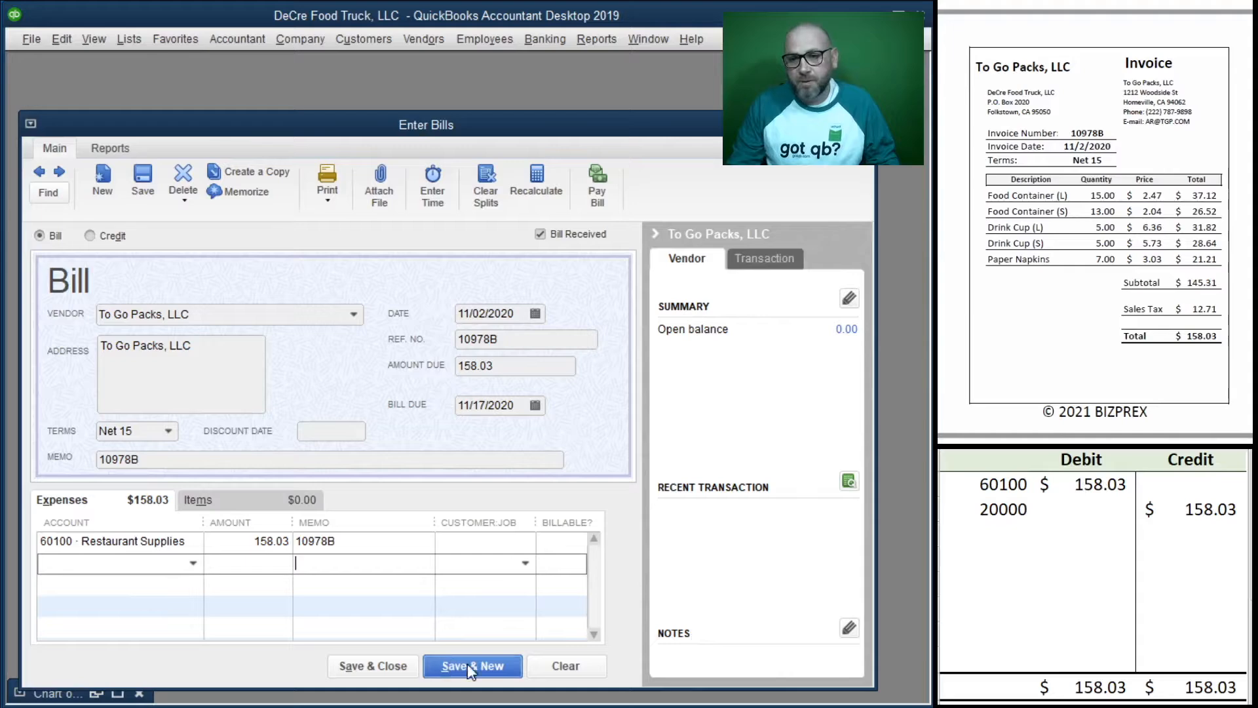
click(358, 666)
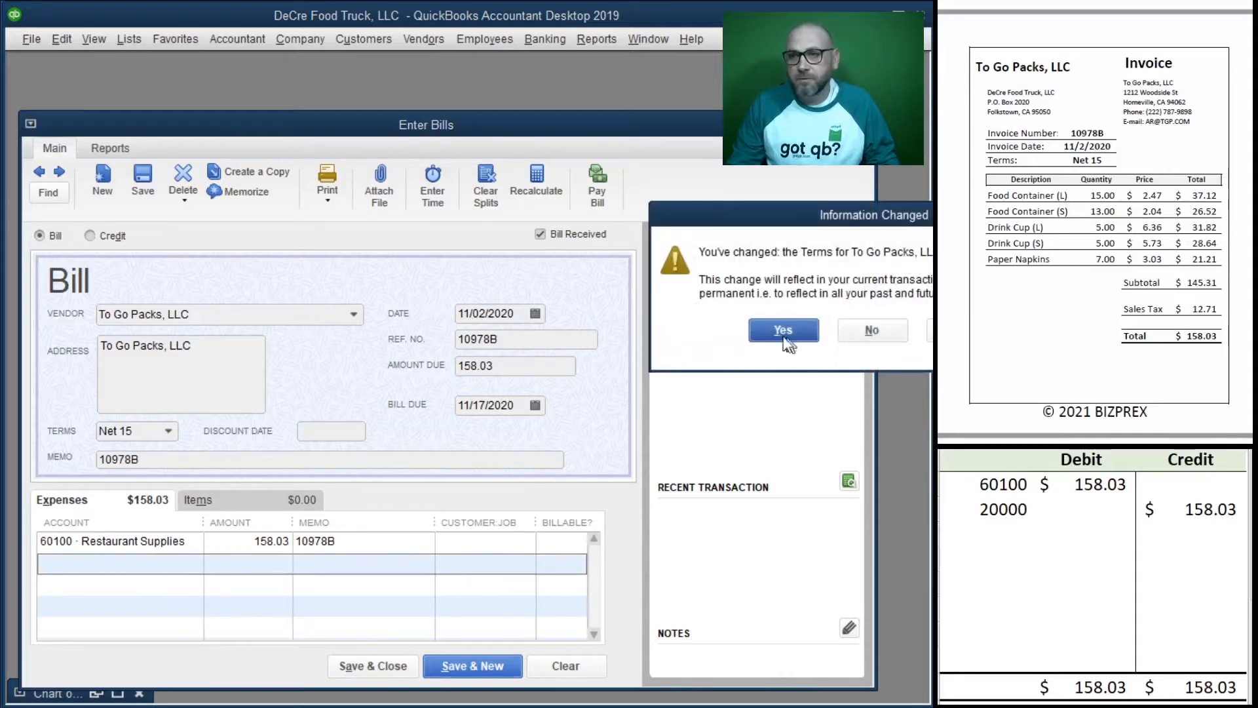
click(788, 328)
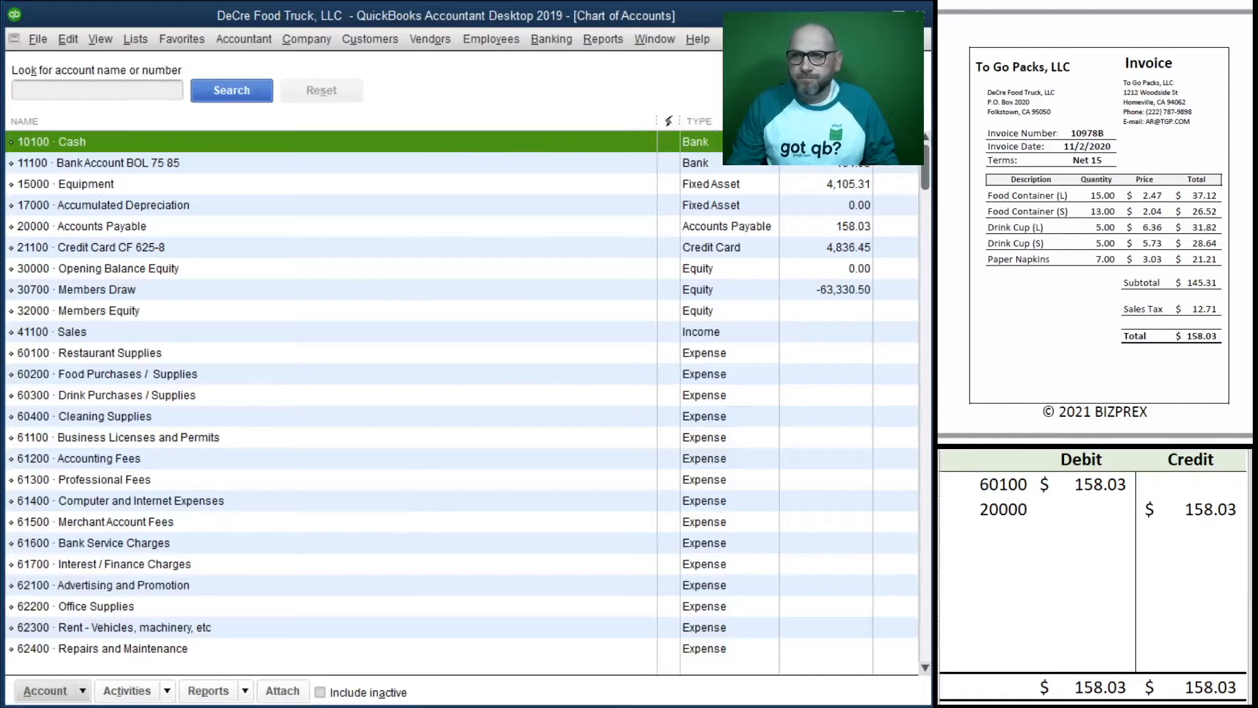
click(899, 40)
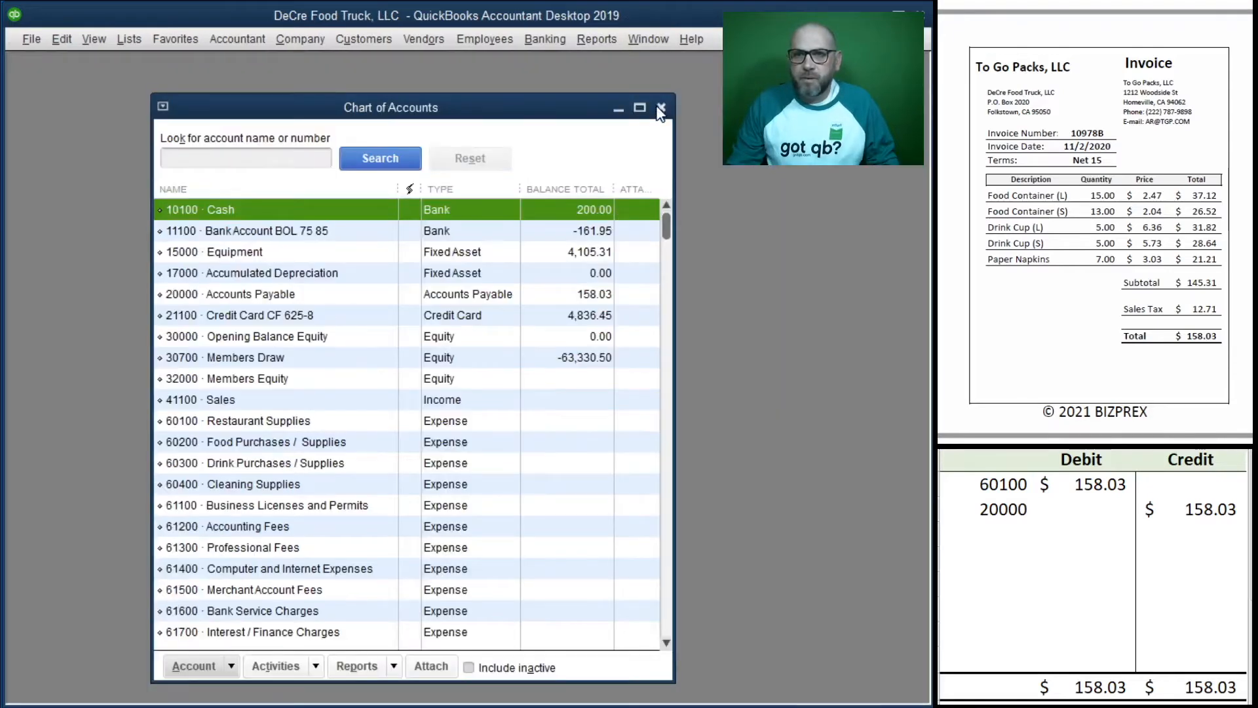
click(661, 107)
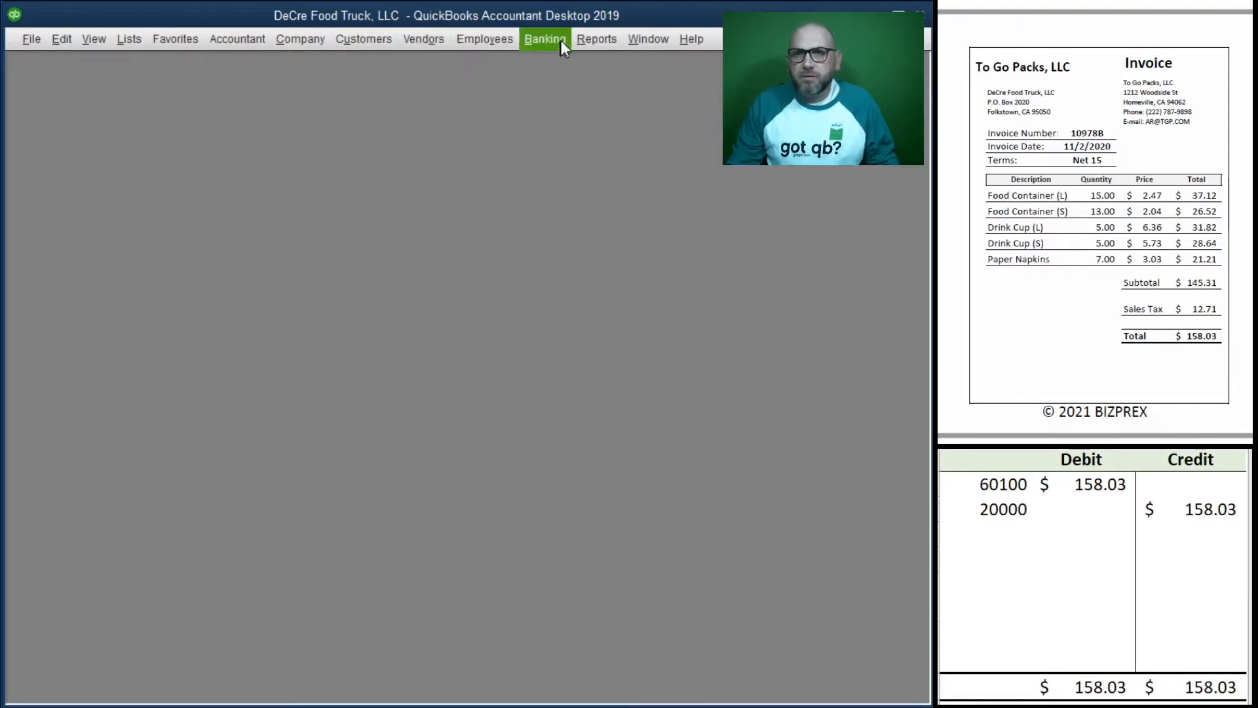
- Create a custom transaction detail report covering 11/01/2020 to 11/30/2020
click(585, 38)
mouse_move(671, 441)
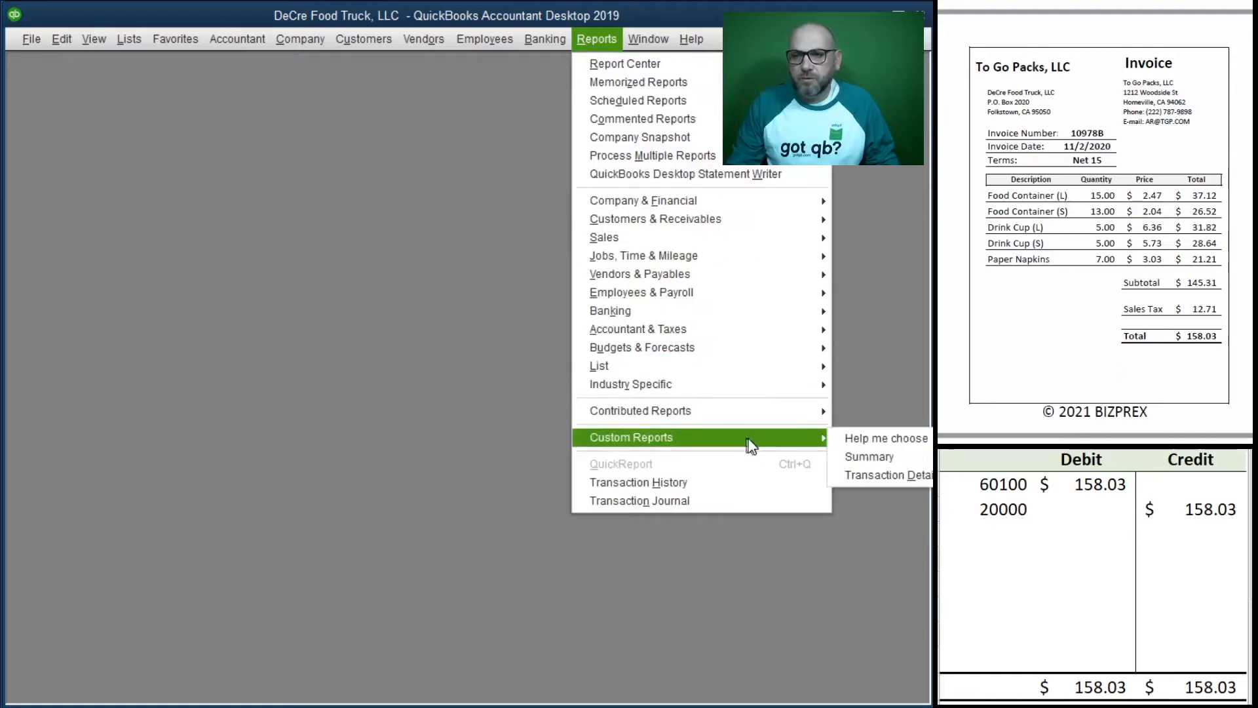
click(917, 474)
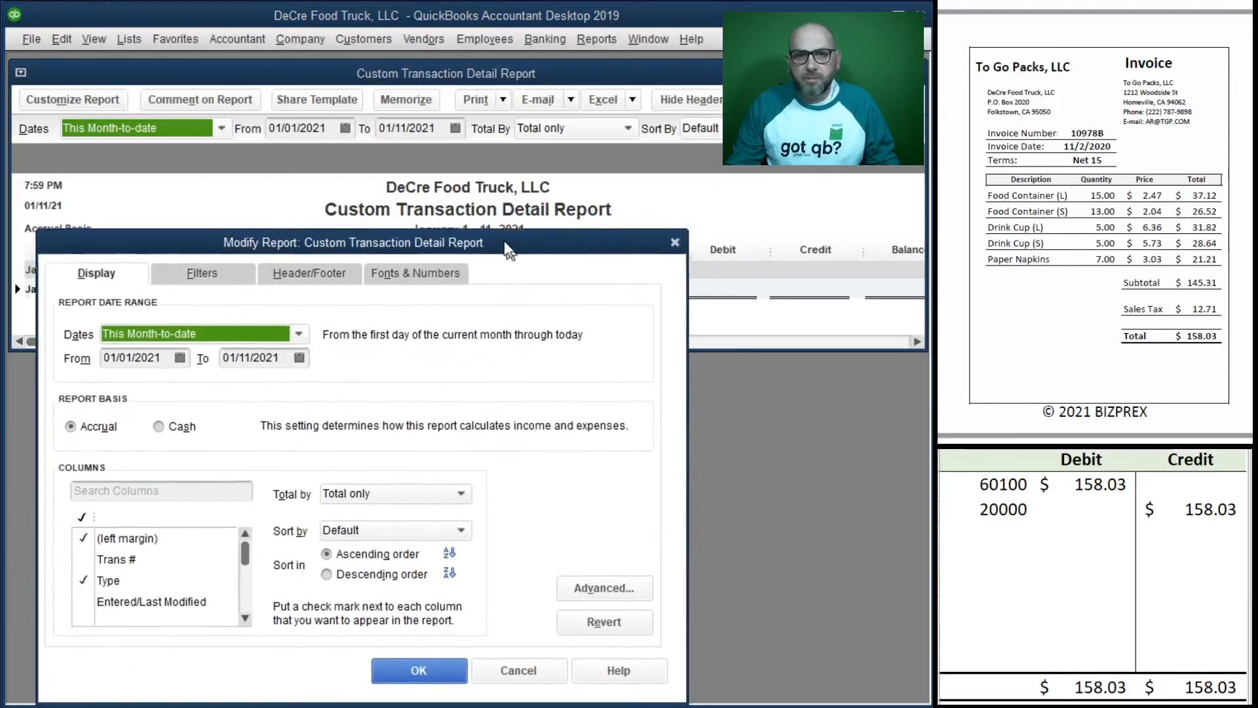
drag(508, 249, 489, 210)
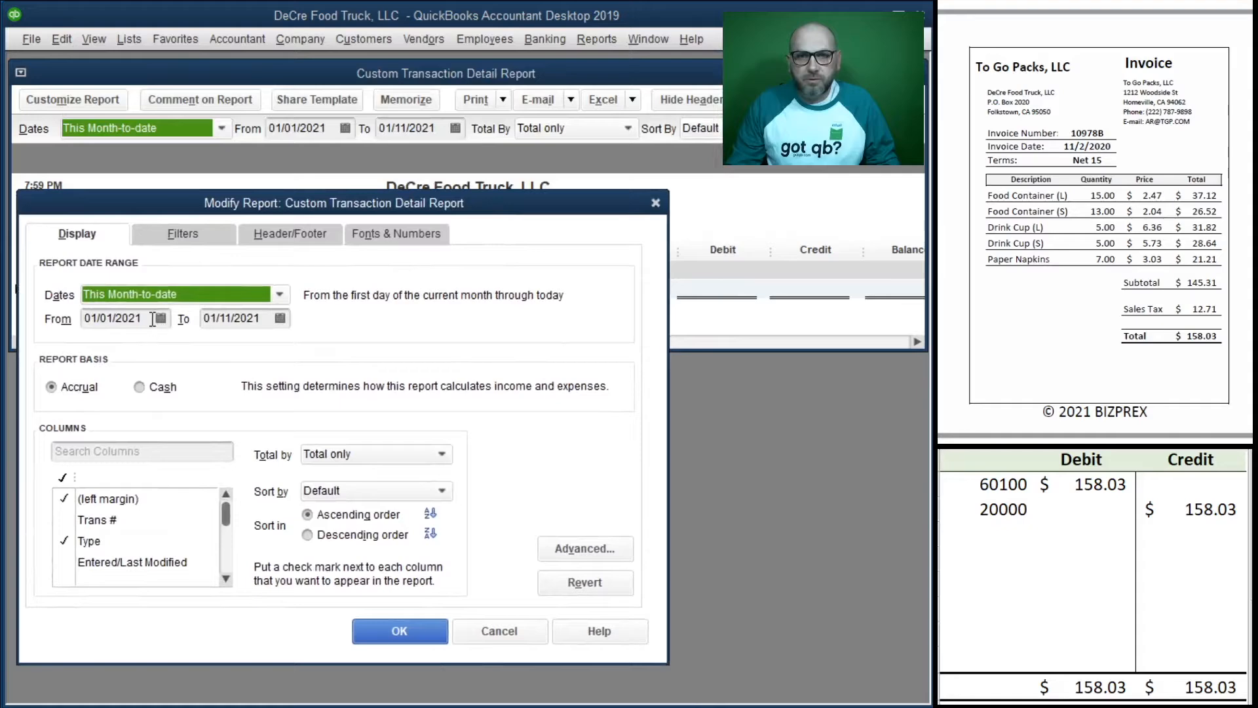
click(124, 318)
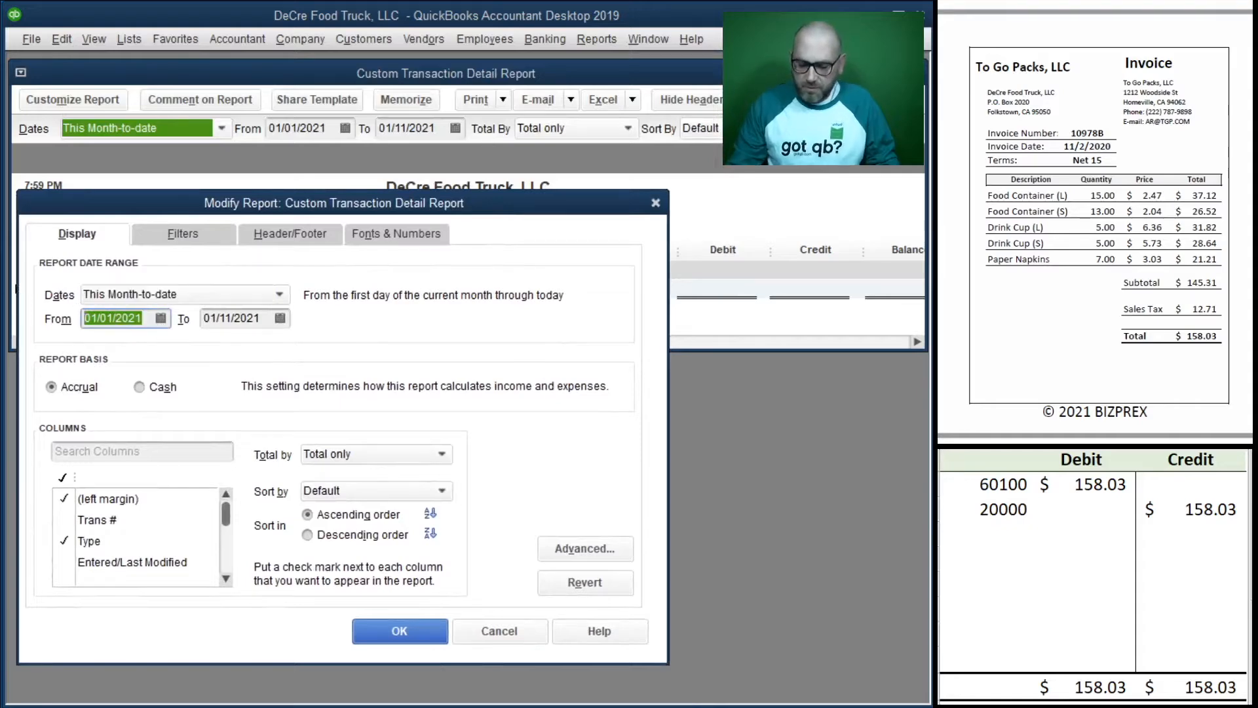
text(11/01/2020)
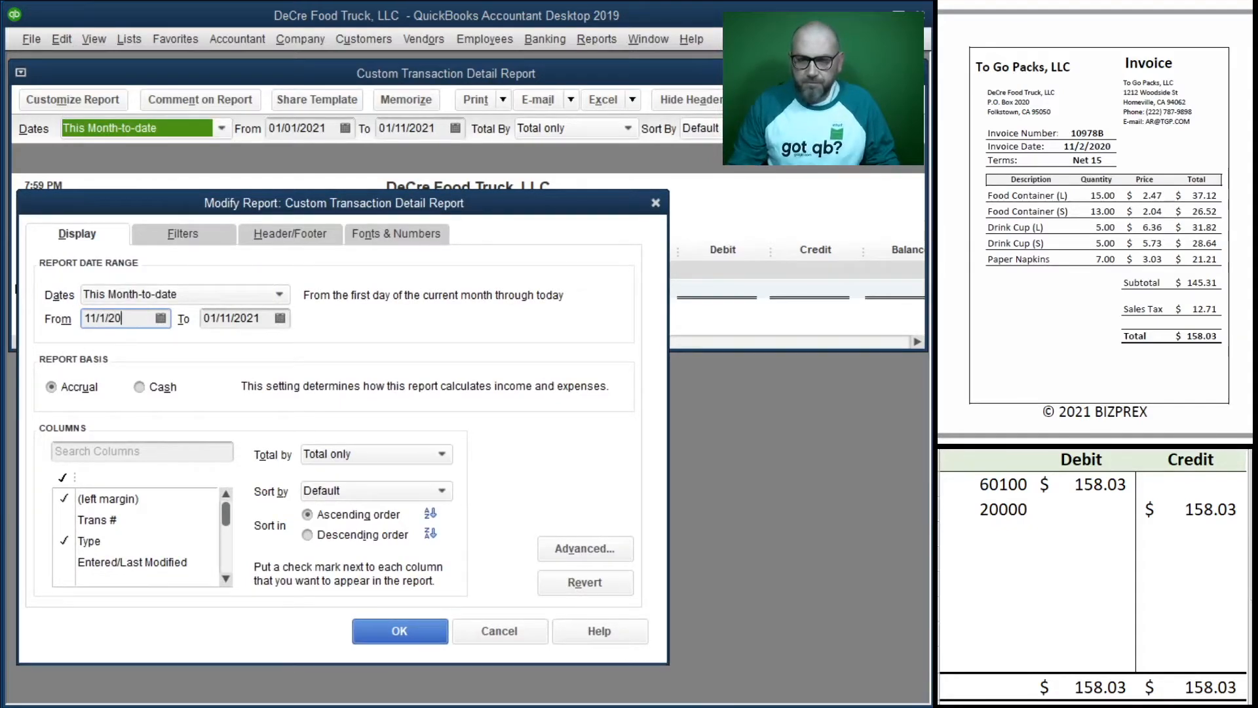
key(Tab)
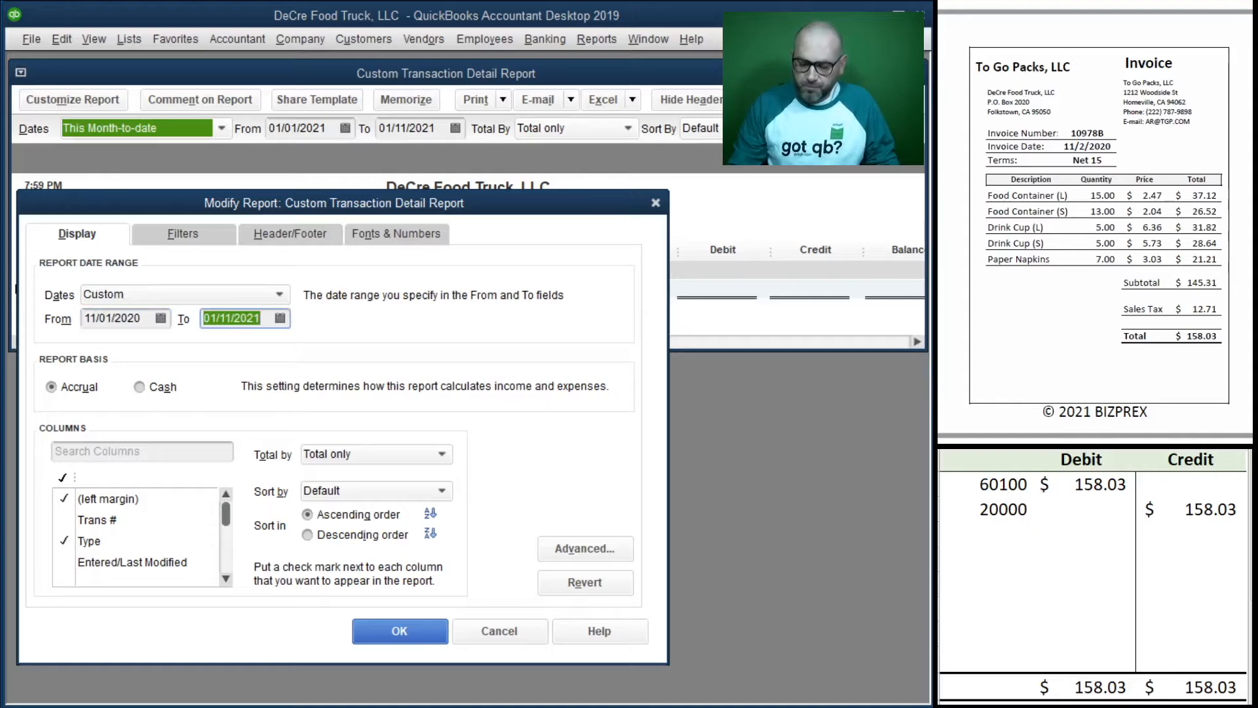
text(11/30)
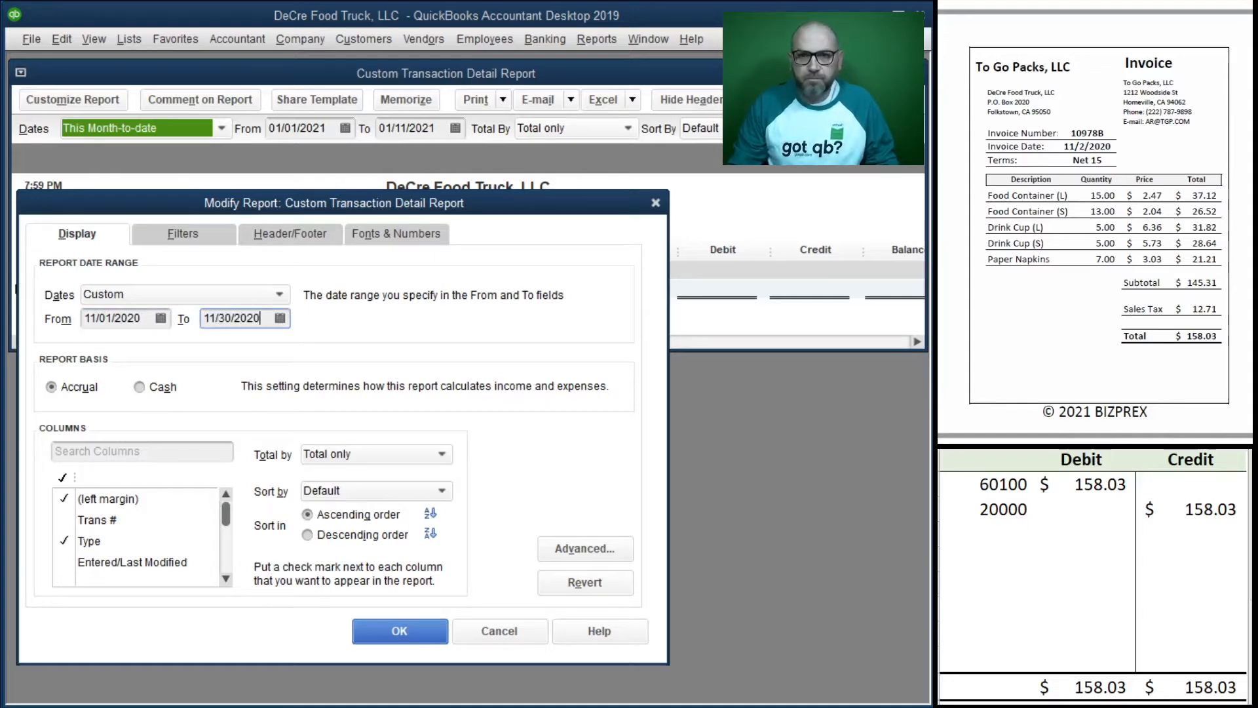
- Filter the report to the 20000 Accounts Payable account and run it
click(183, 234)
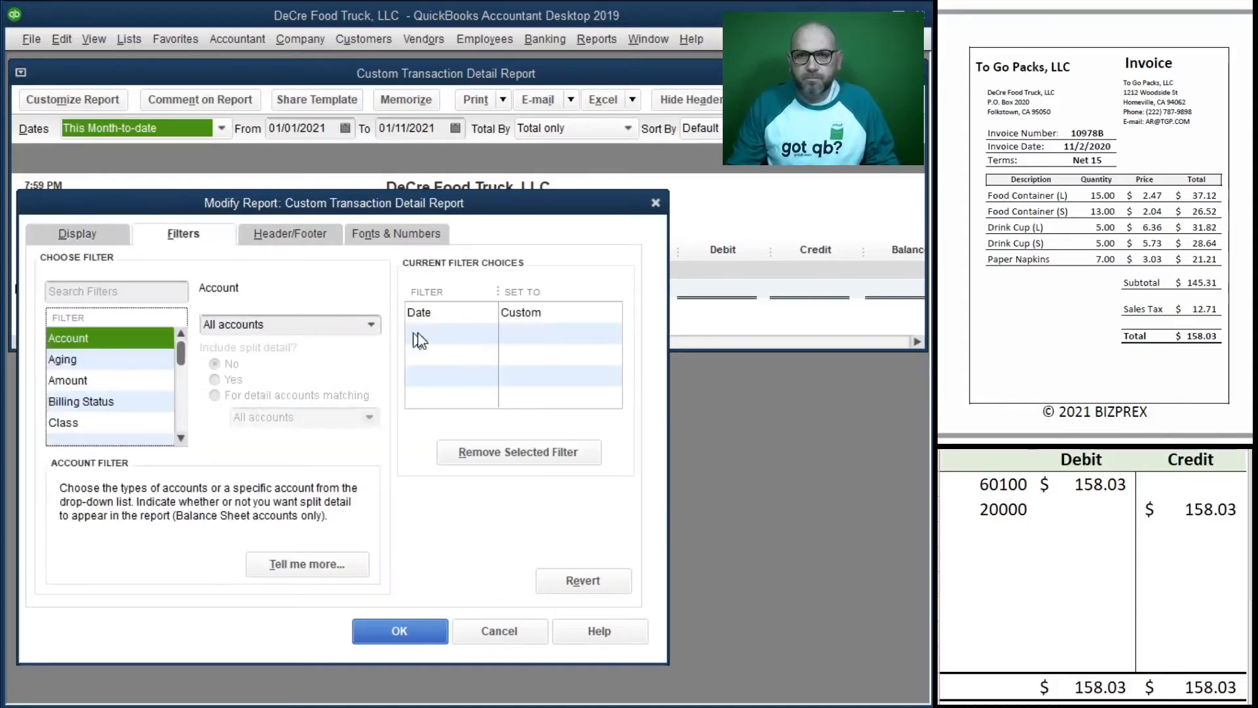
click(321, 324)
text(20000 · Accounts Payable)
key(Tab)
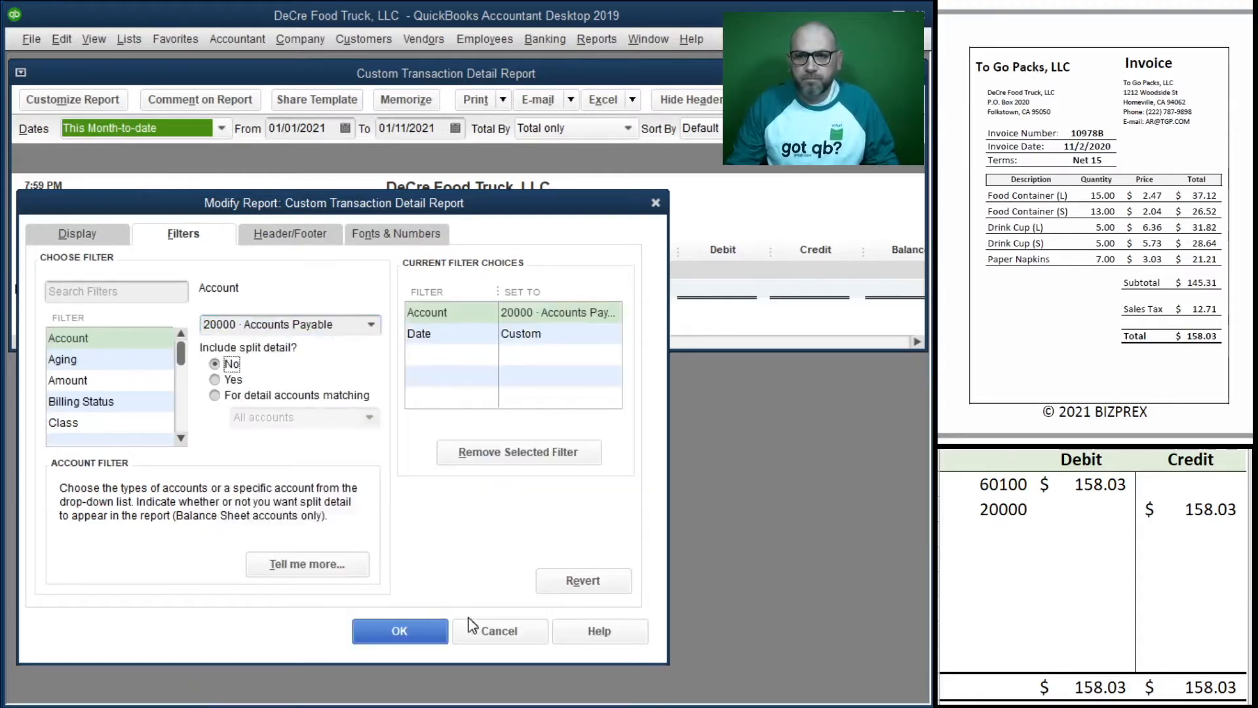
click(400, 631)
- Narrow the report's Type column to review the bill's debit, credit and balance, and close the report without memorizing it
drag(687, 81, 694, 378)
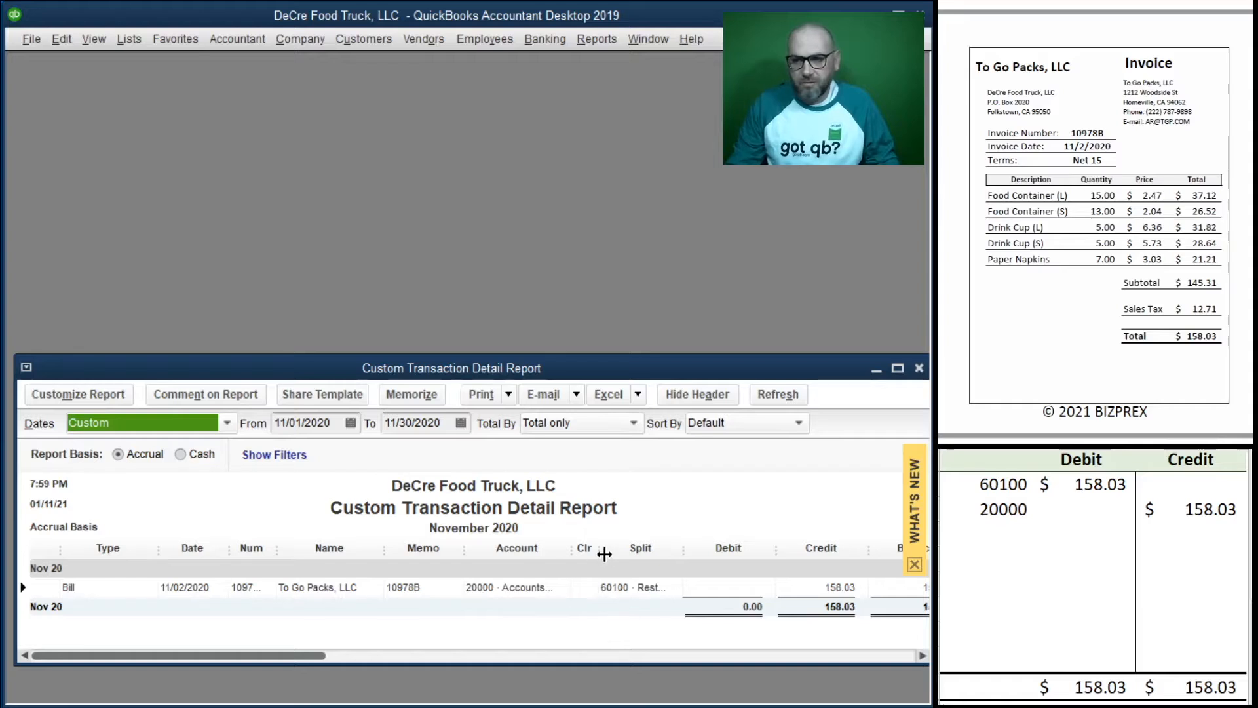
drag(159, 548, 121, 567)
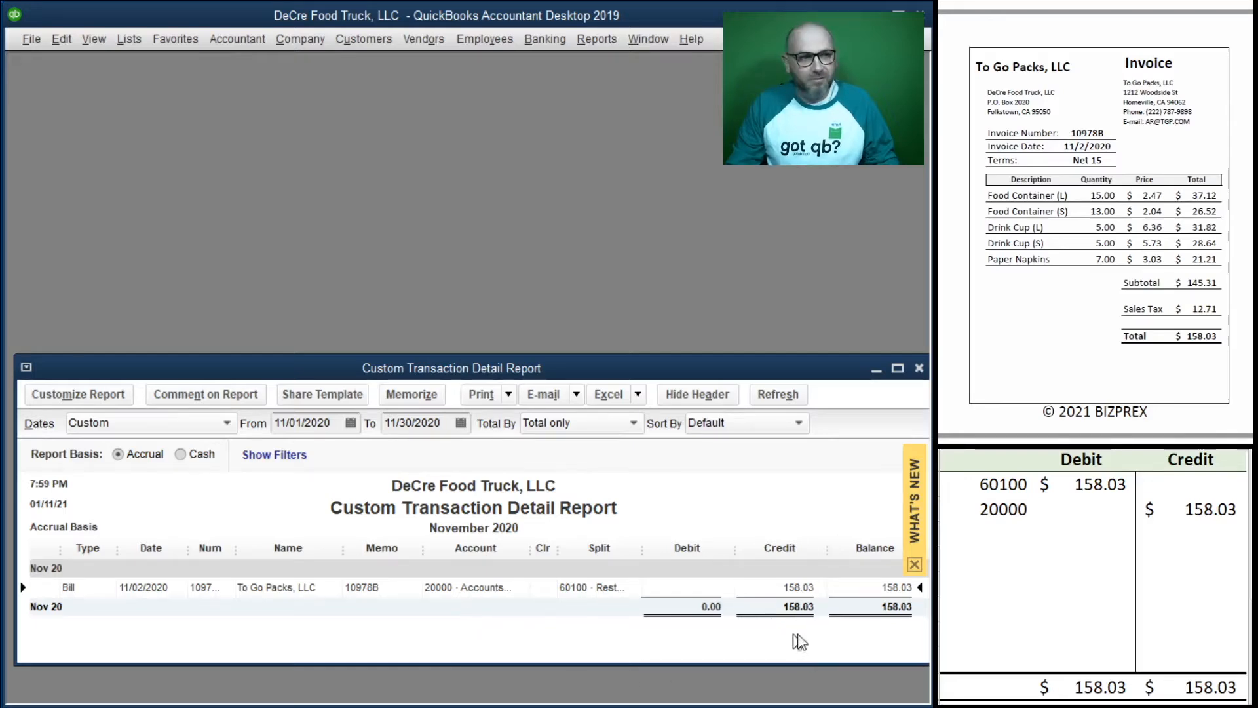
click(919, 369)
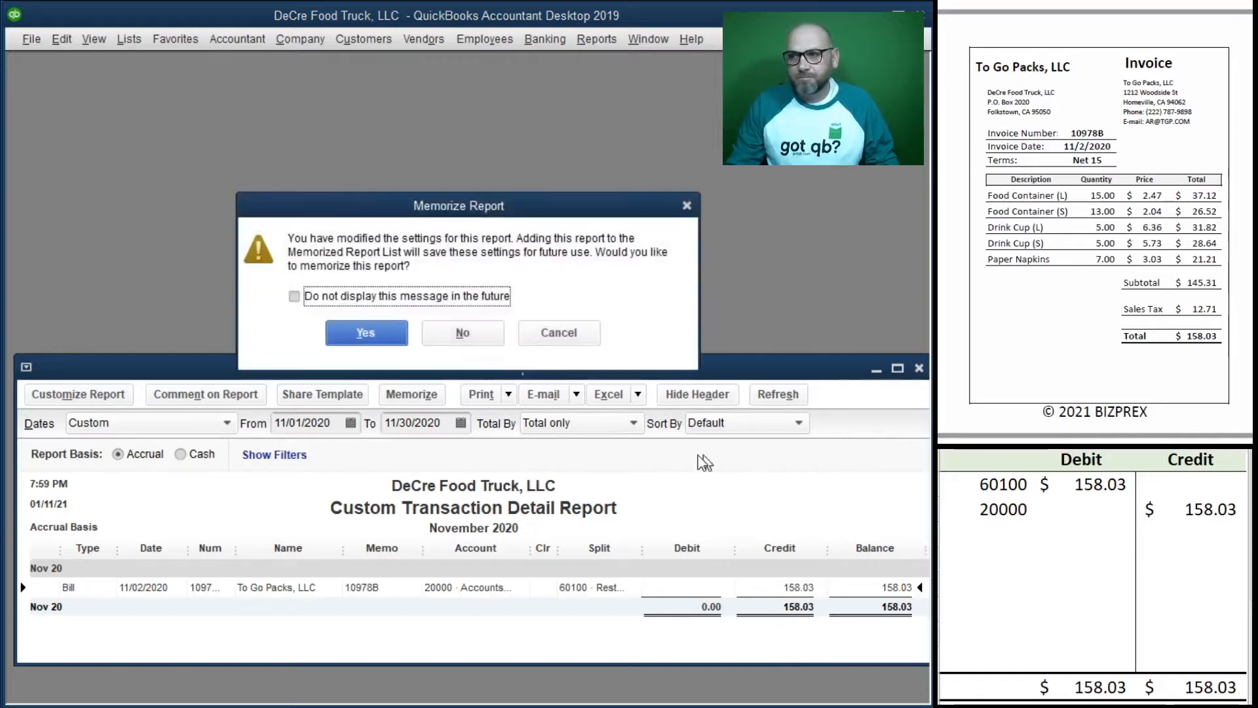
click(462, 334)
- Clear the debit and credit worksheet entries and bring up the Big Lease Co, LLC invoice
drag(1202, 510, 977, 483)
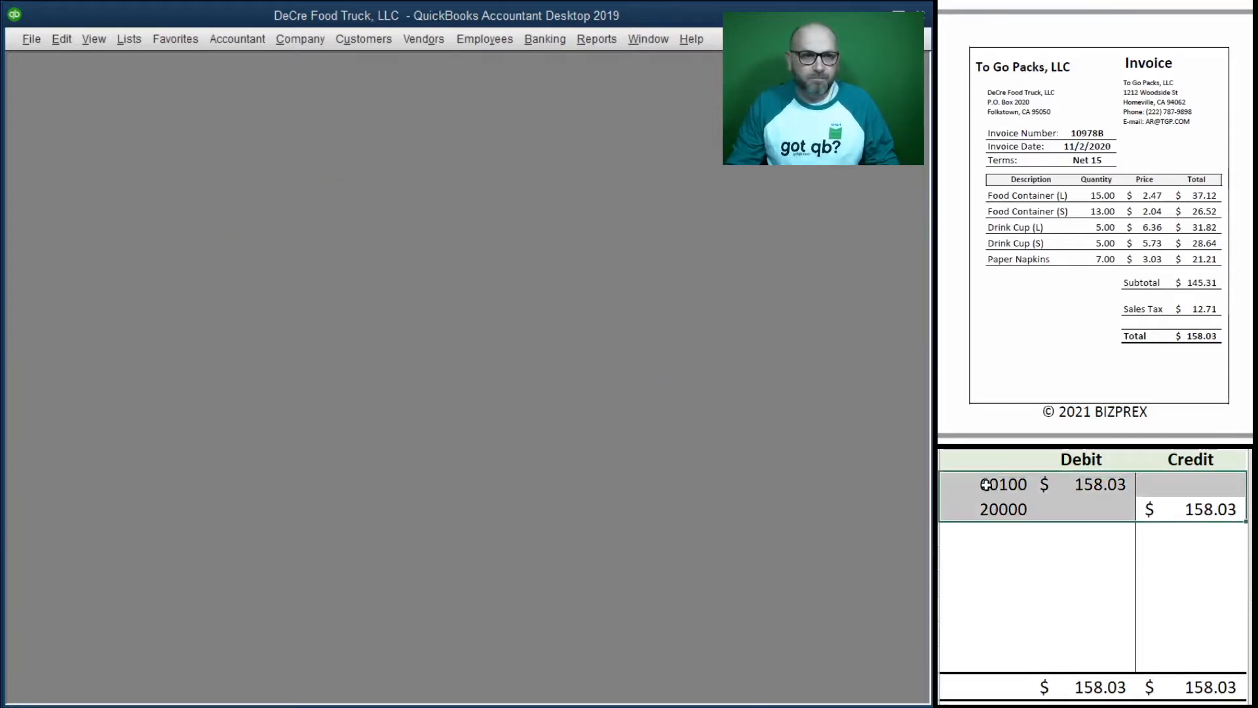
key(Delete)
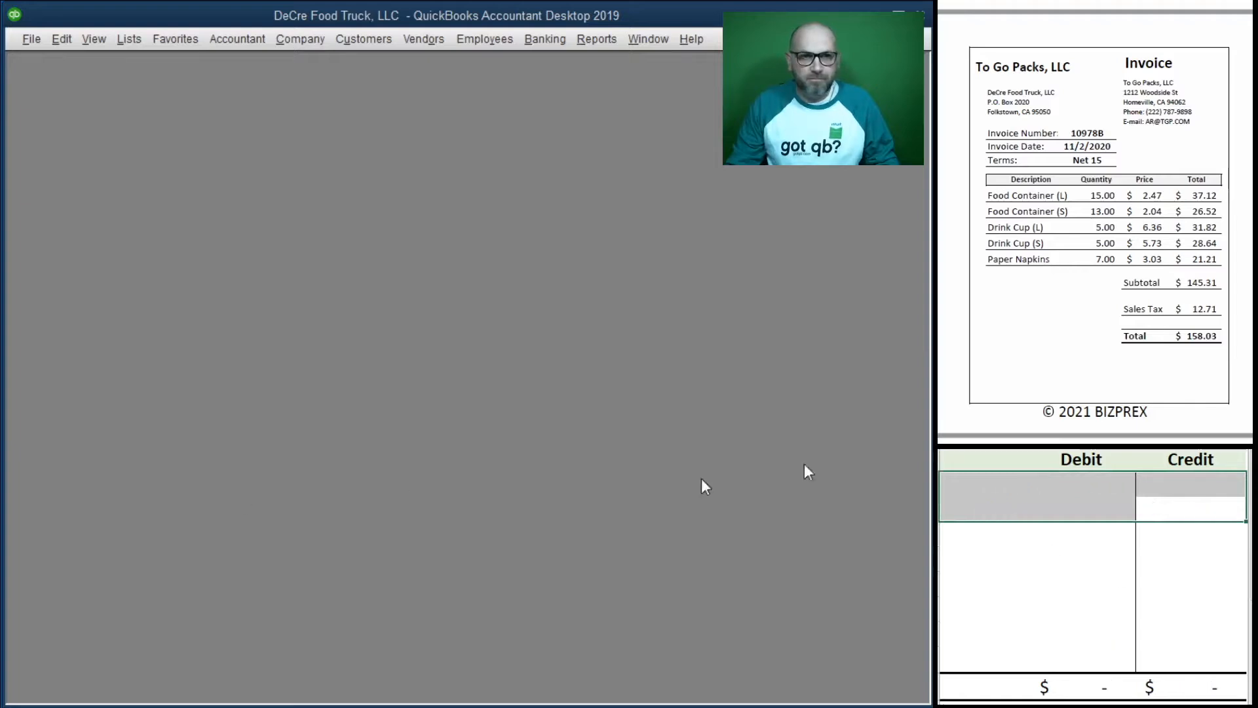
scroll(1127, 226, down, 5)
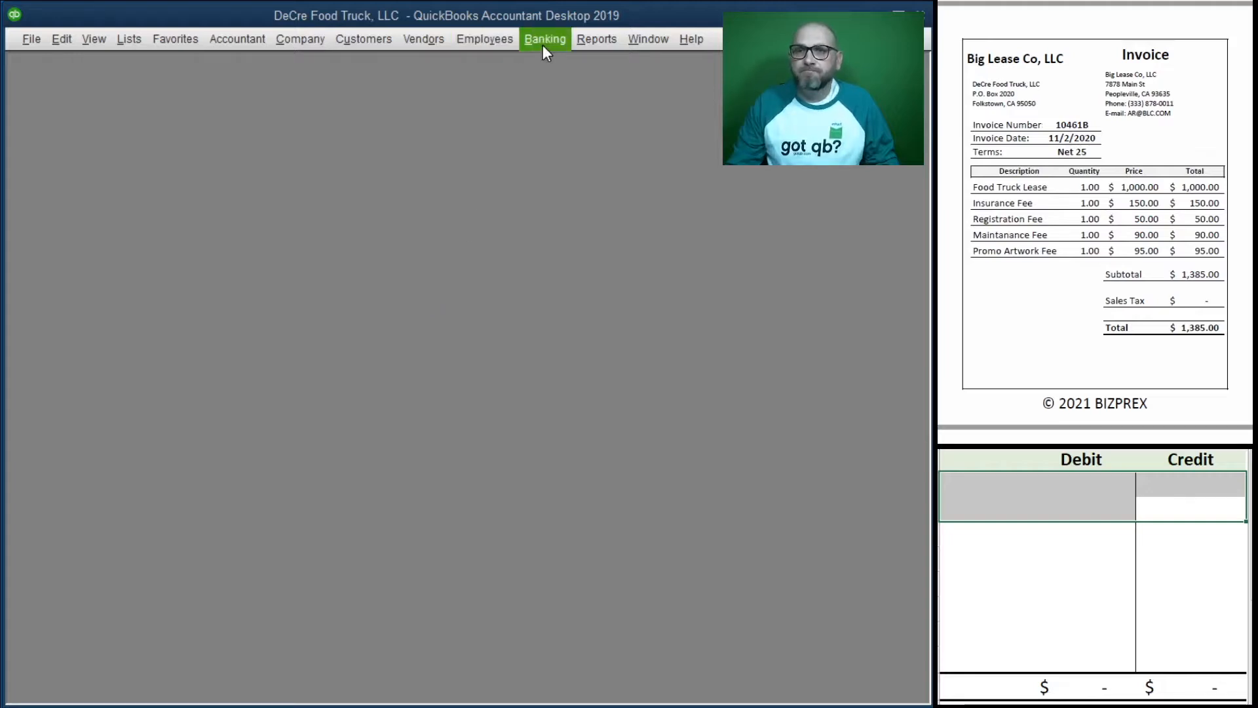
- Start a new bill dated 11/02/2020 for vendor Big Lease Co, LLC with reference number 10461B and an amount due of 1,385.00
click(407, 40)
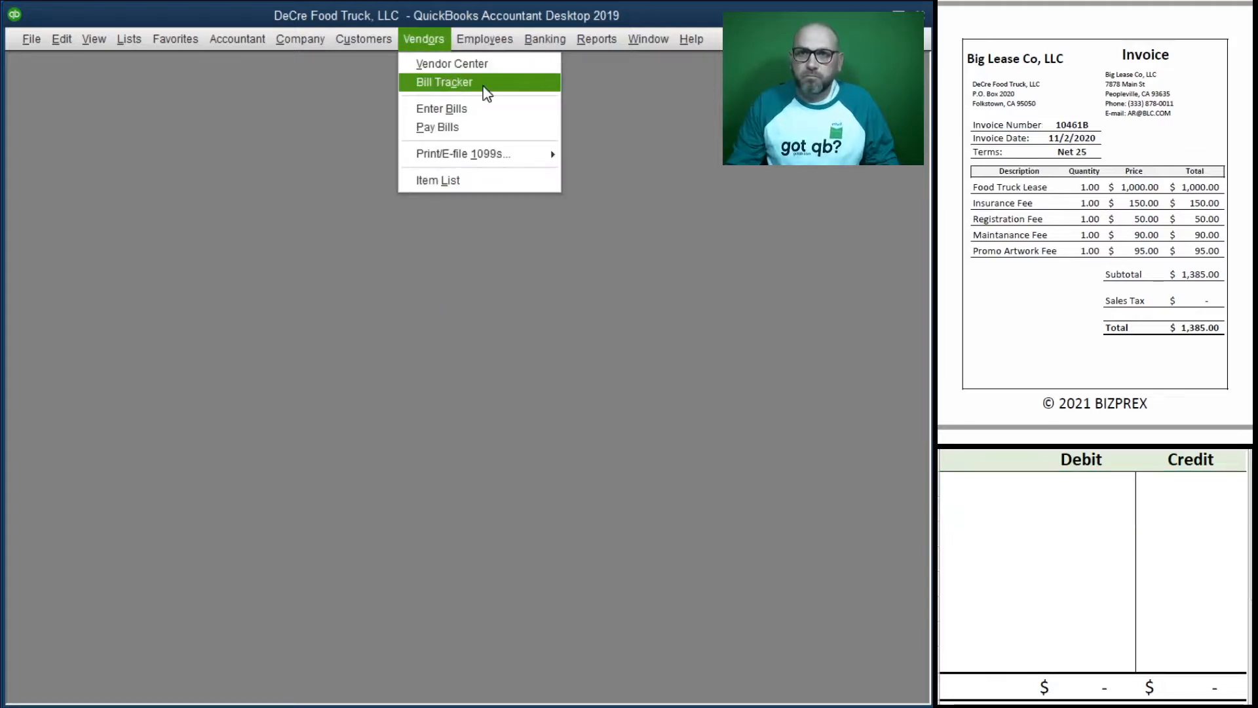
click(479, 110)
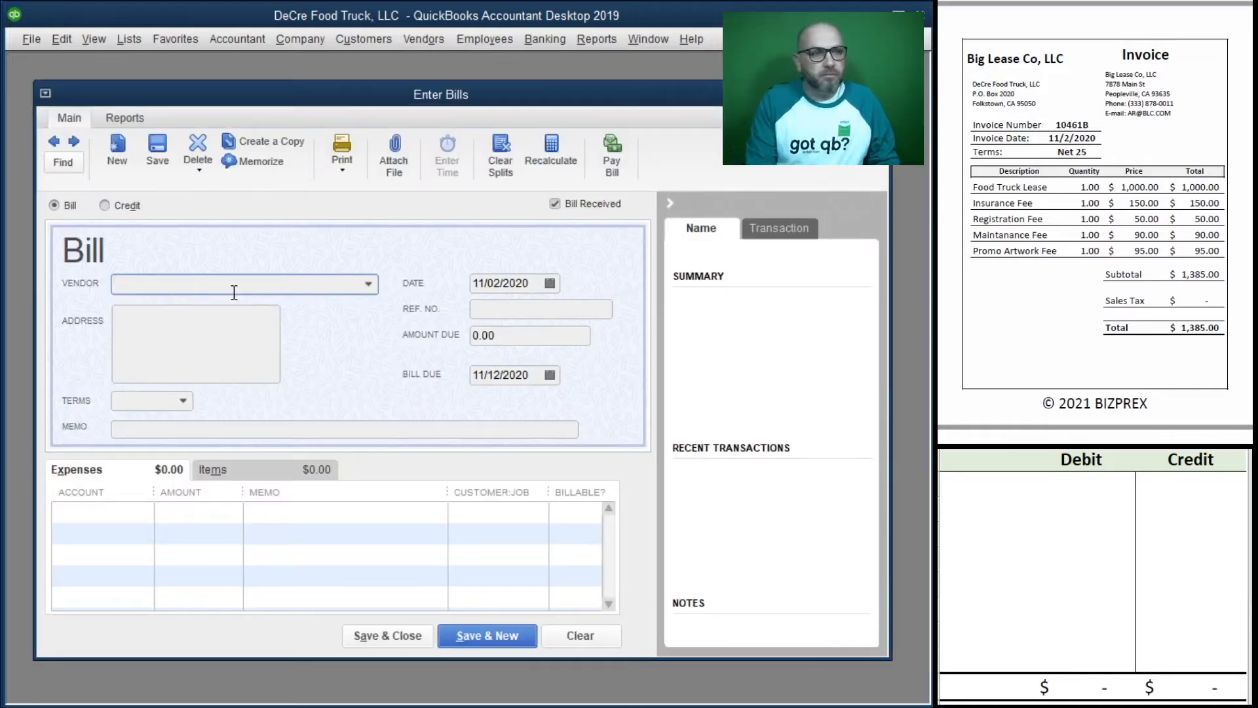
text(Big Lease Co, LLC)
key(Tab)
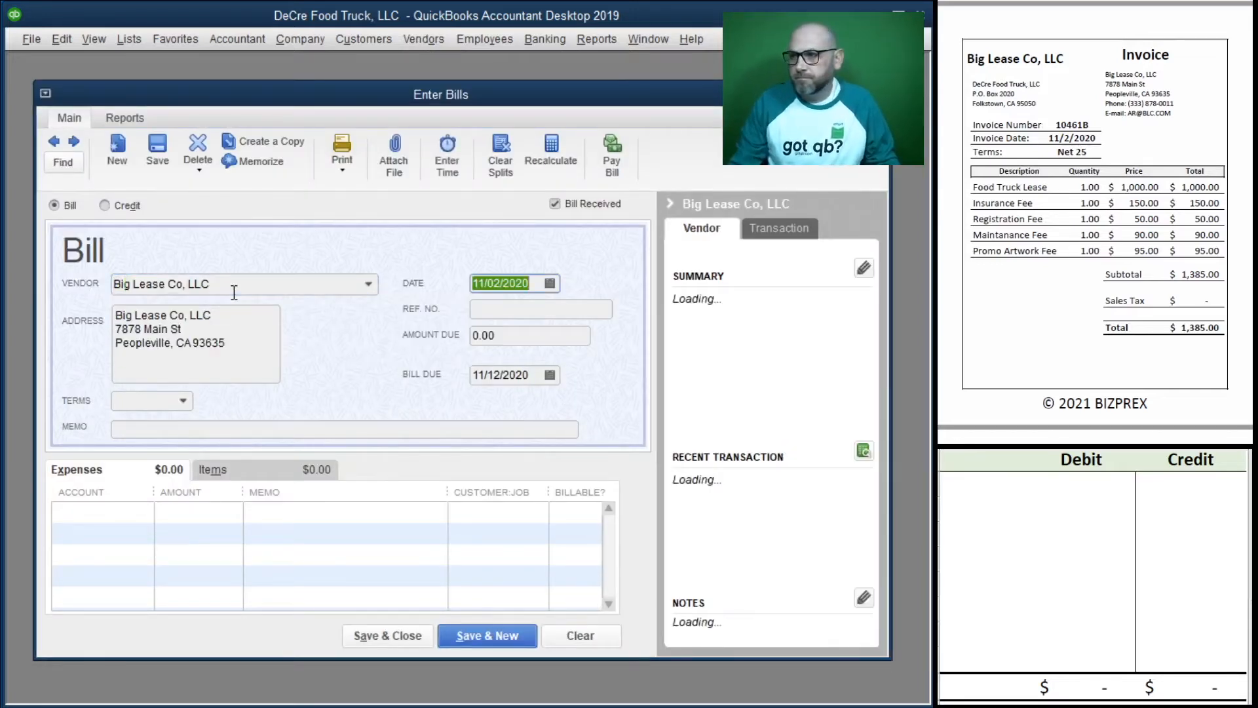
key(Tab)
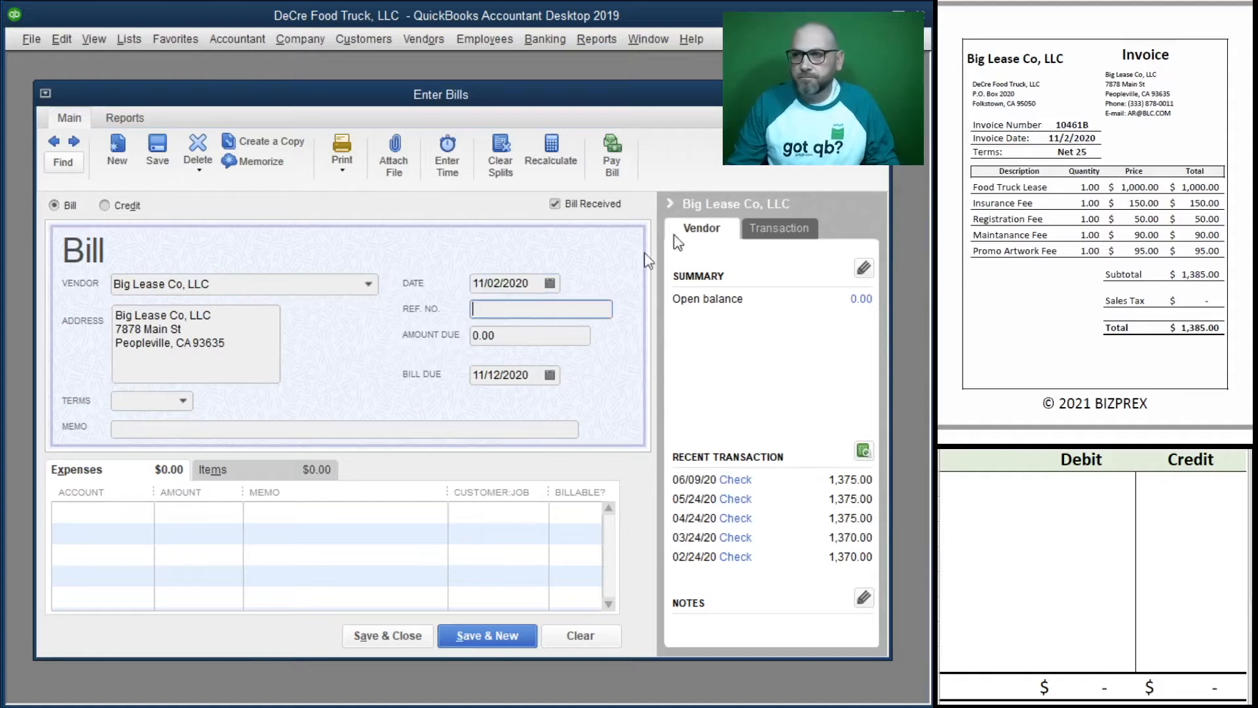
text(10461B)
key(Tab)
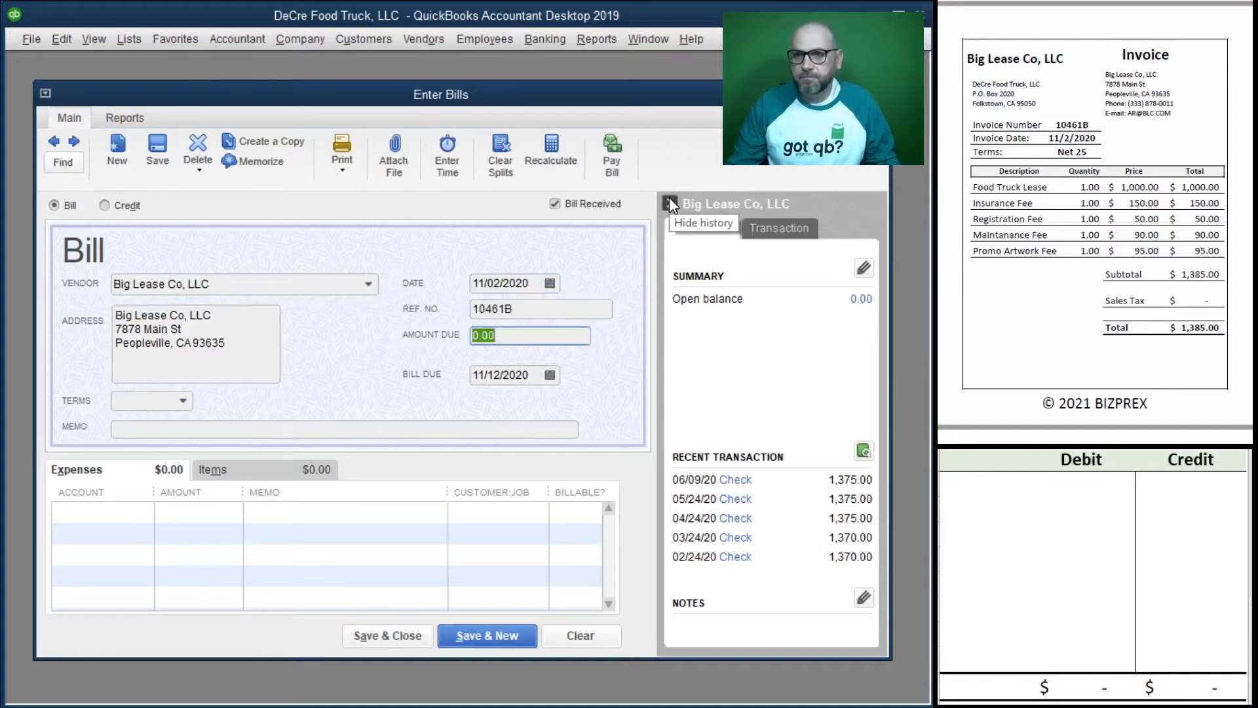
text(1,3)
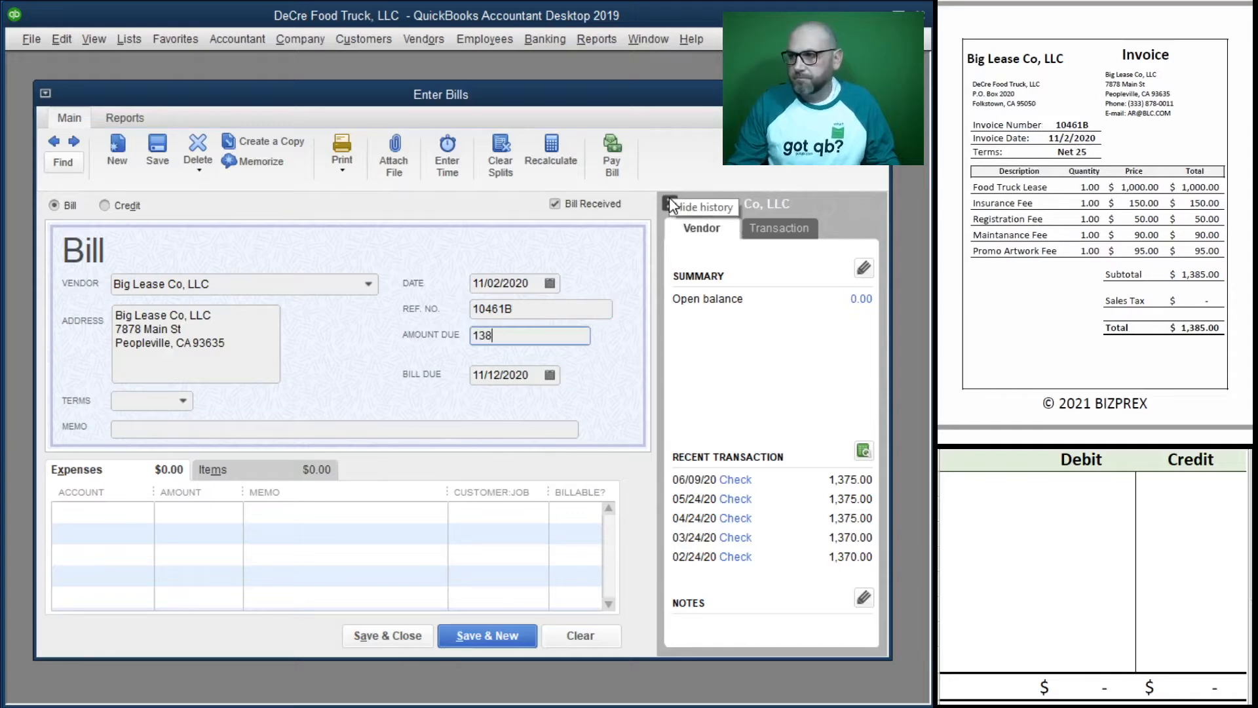
text(85)
key(Tab)
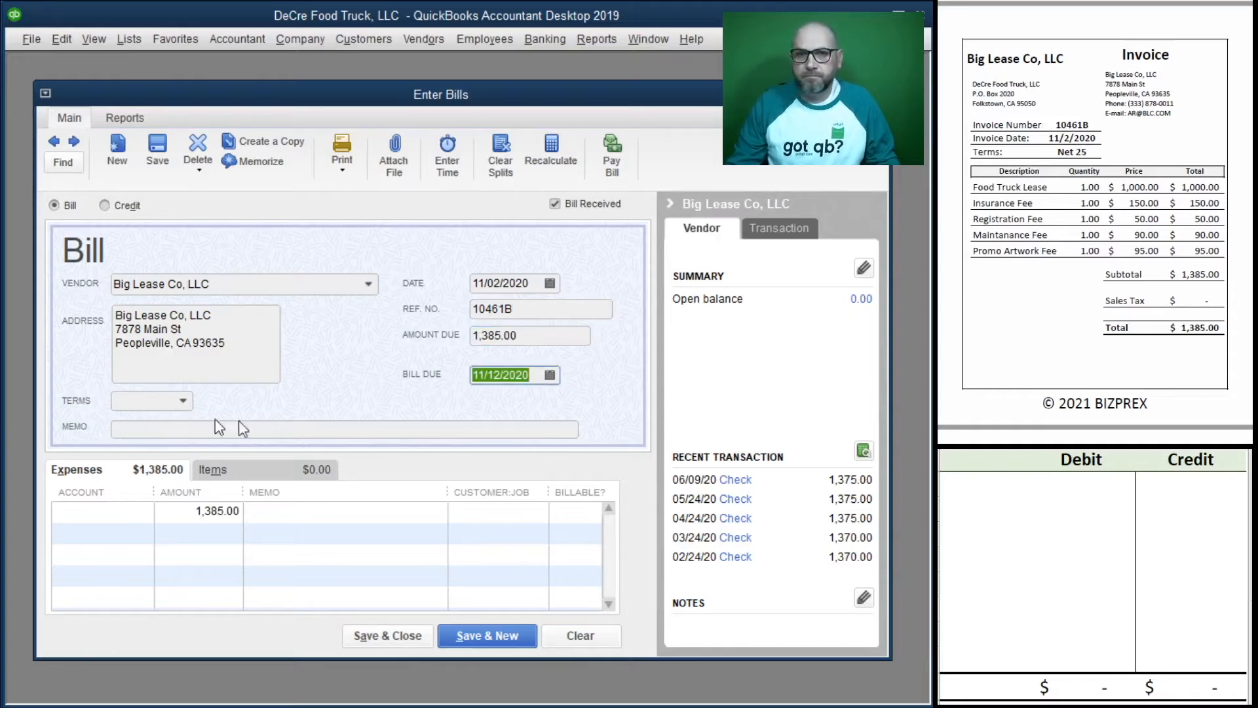
- Set the bill's terms to Net 25 and enter 10461B as its memo
click(183, 401)
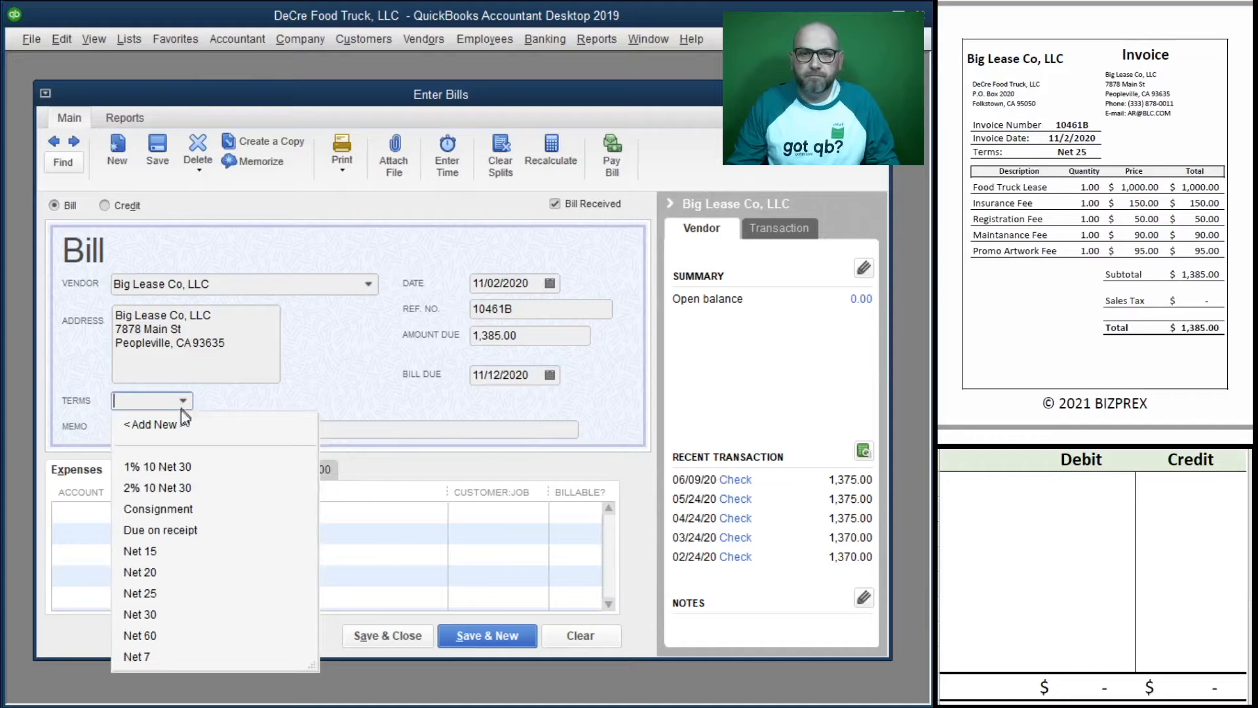
click(171, 593)
key(Tab)
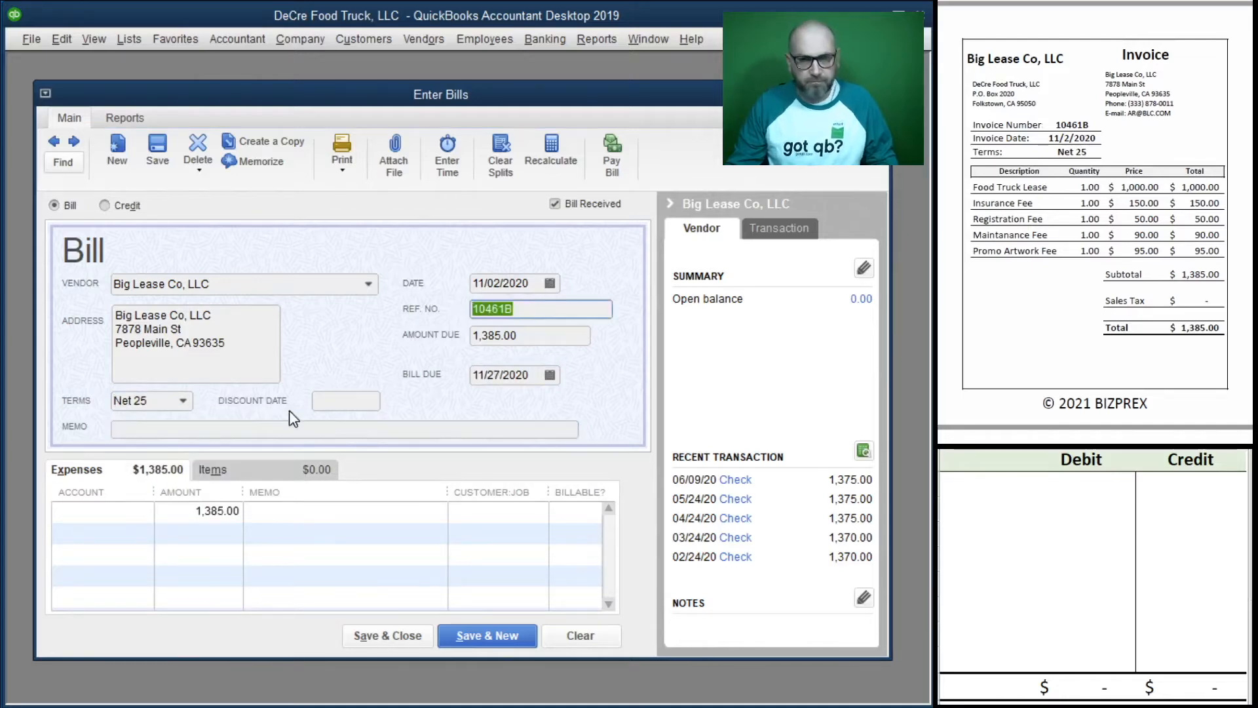
text(10461B)
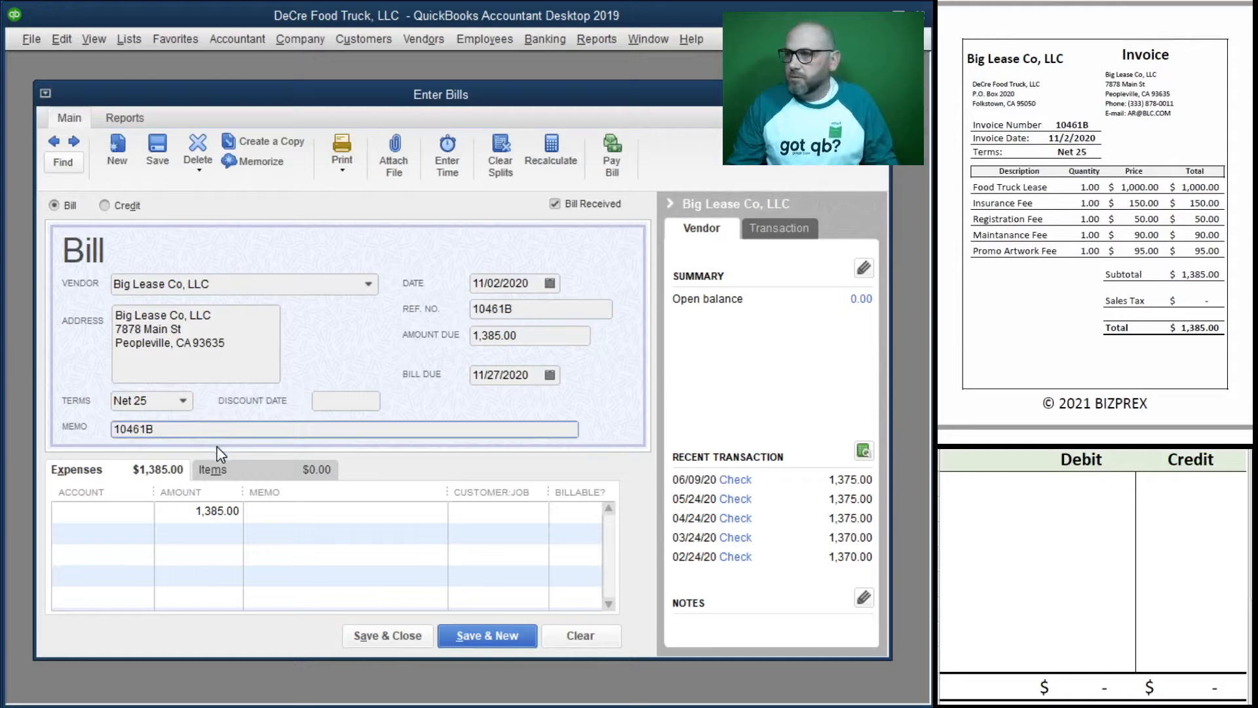
- Widen the expense table's Account column and assign 1,000.00 to 62300 Rent - Vehicles, machinery, etc on the first line
click(86, 512)
drag(154, 499, 212, 498)
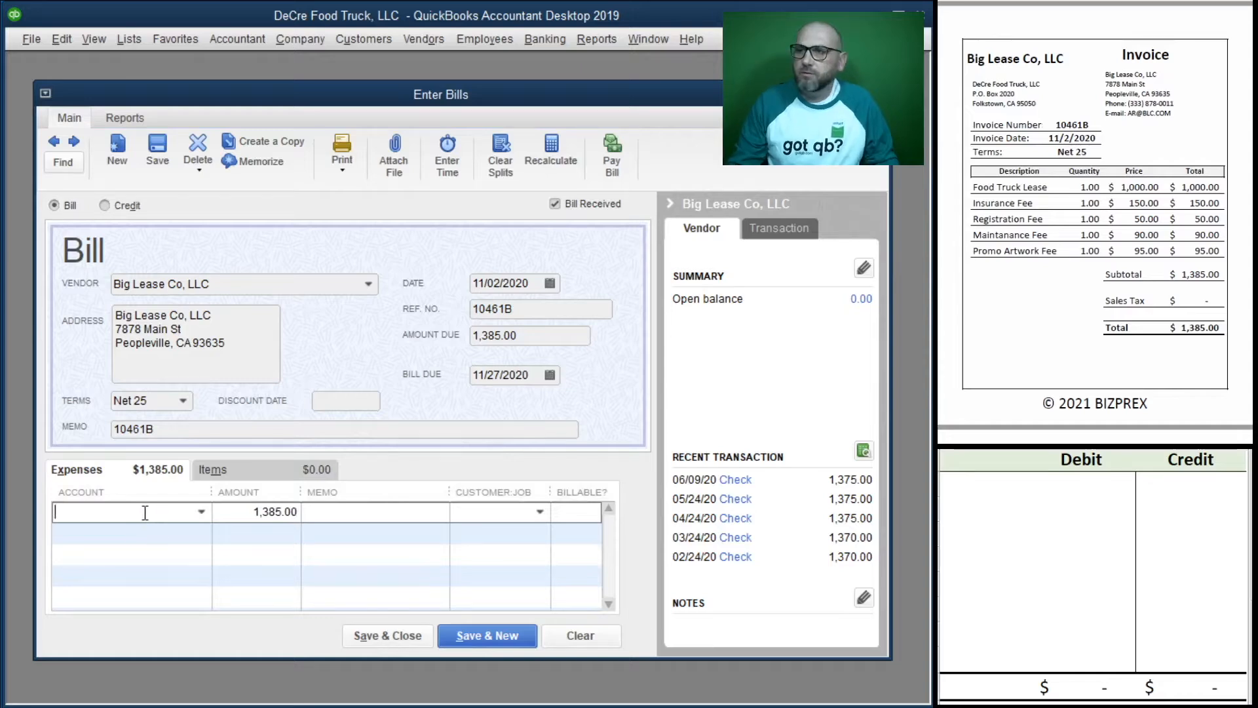
text(623)
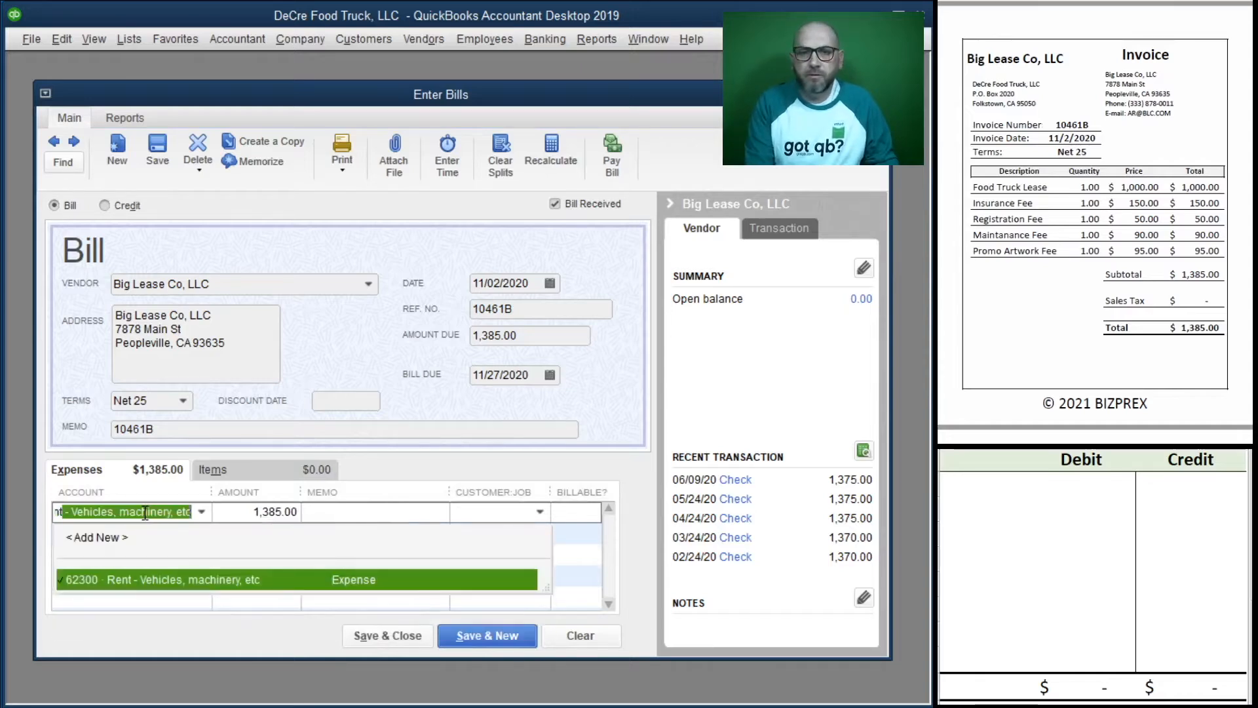
key(Tab)
text(100)
key(Tab)
key(Tab)
key(Tab)
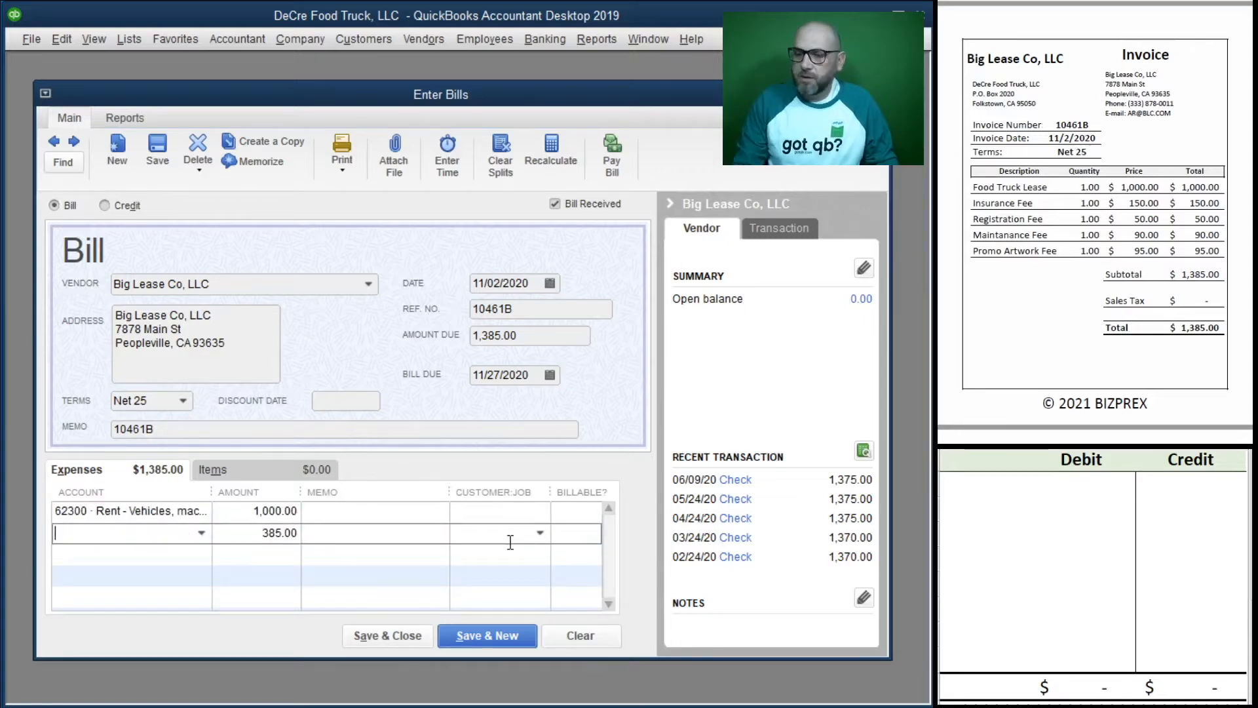
- Add an expense line for 63300 Insurance Expense with an amount of 150.00
text(Insurance Expense)
key(Tab)
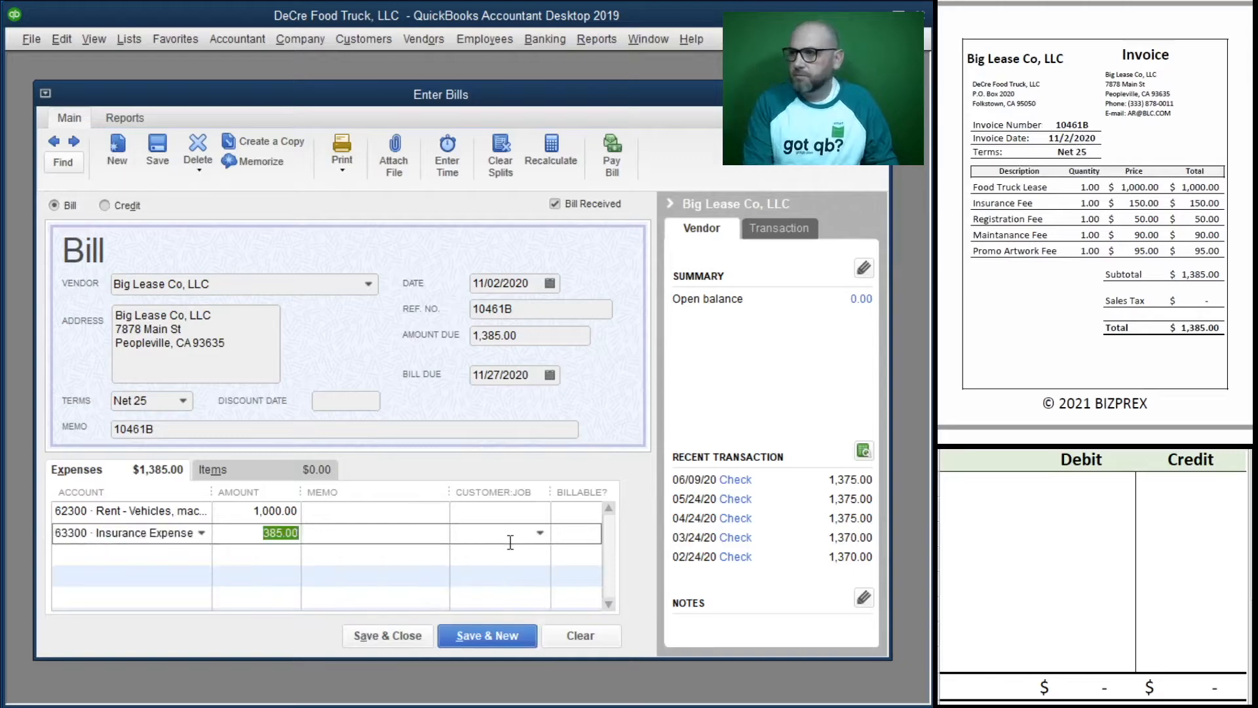
text(150)
key(Tab)
key(Tab)
key(Tab)
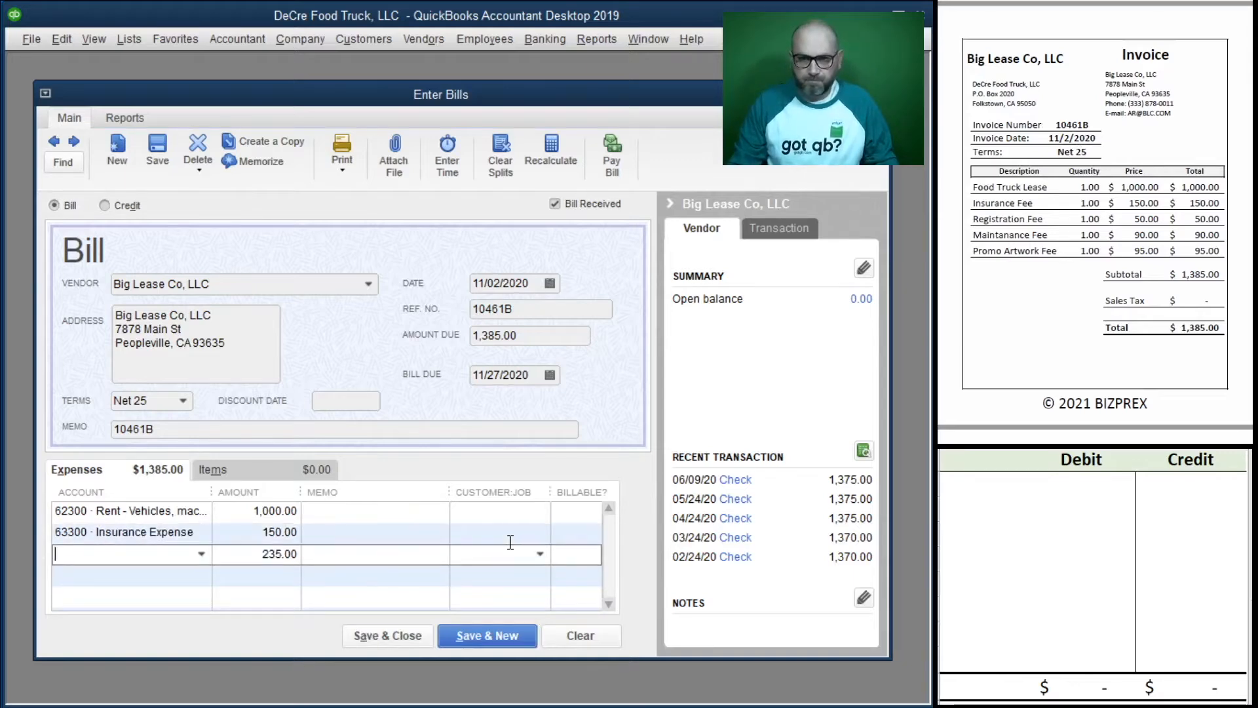
- Add an expense line for 62800 Dues and Subscriptions with an amount of 50.00 for the registration fee
text(Dues and Subscr...)
key(Tab)
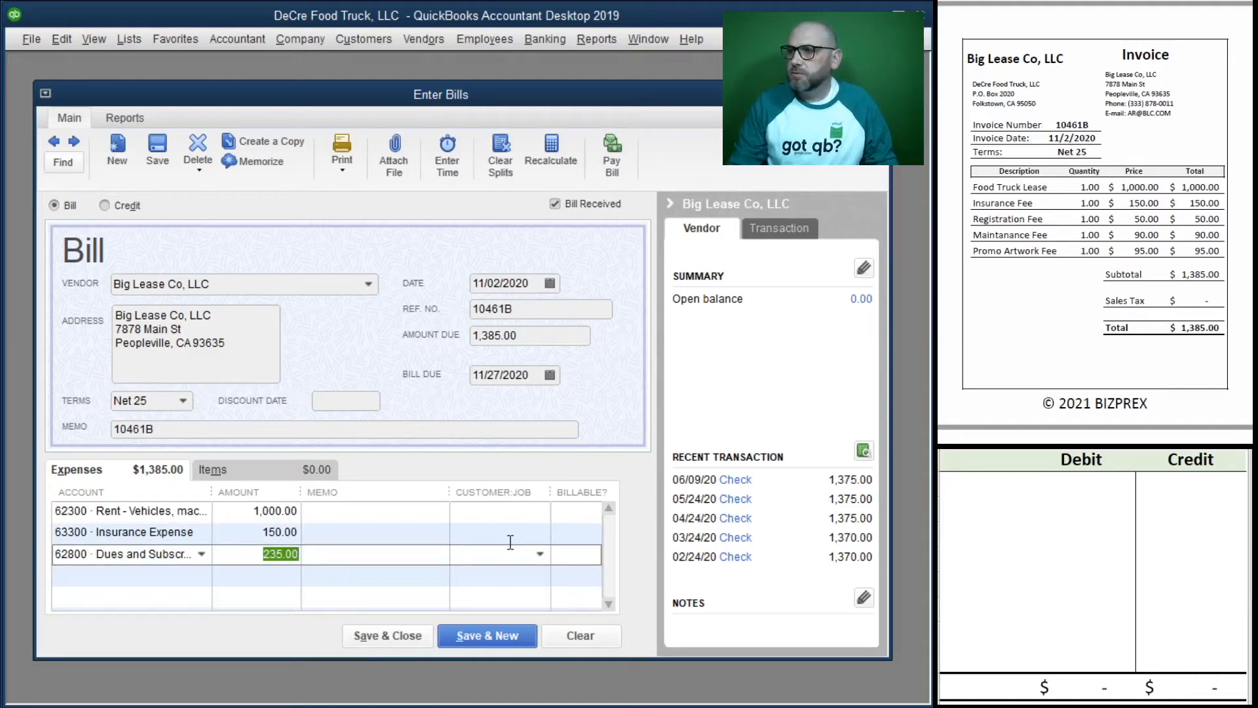
text(50)
key(Tab)
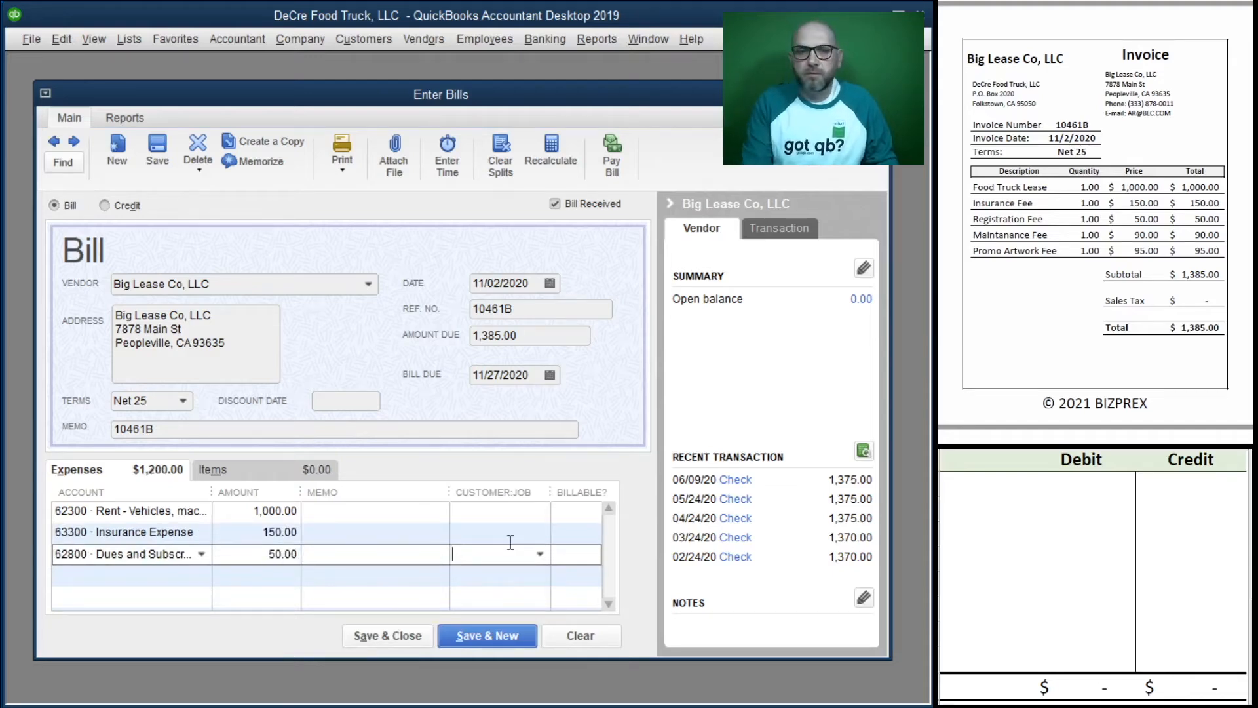
key(Tab)
- Add expense lines for 62400 Repairs and Maintenance at 90.00 and the 62100 advertising account at 95.00
text(main)
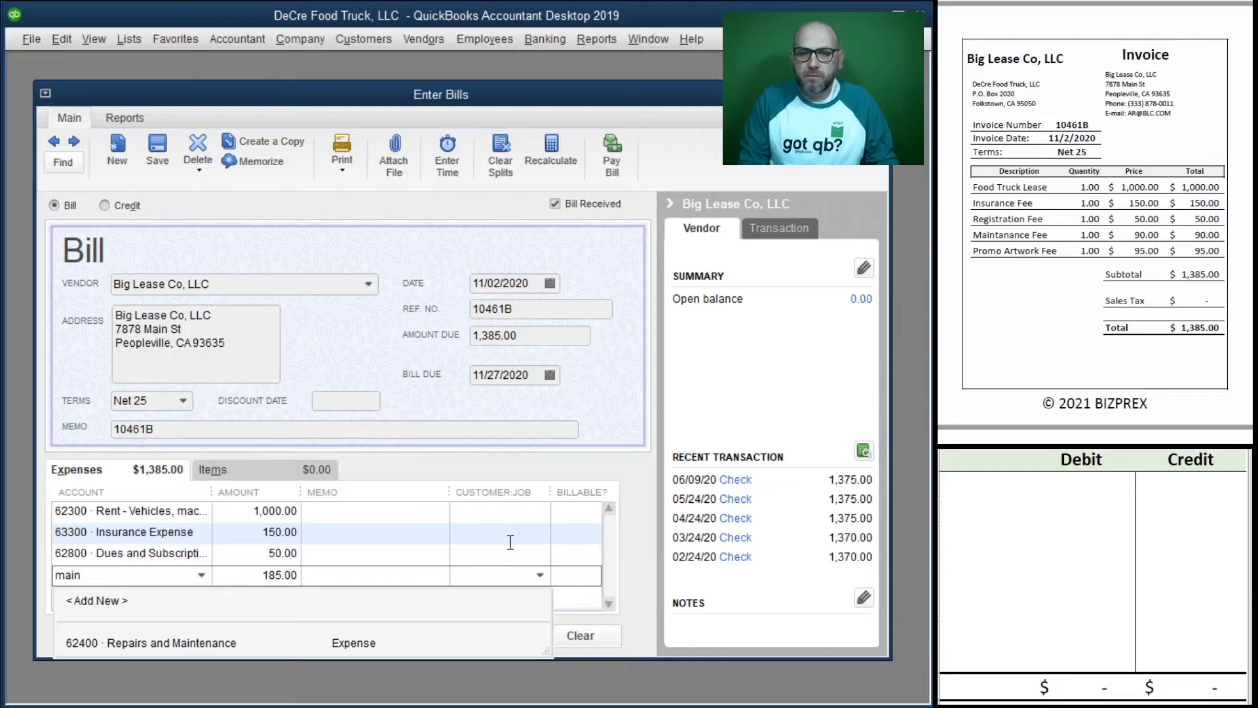
key(Tab)
text(90)
key(Tab)
key(Tab)
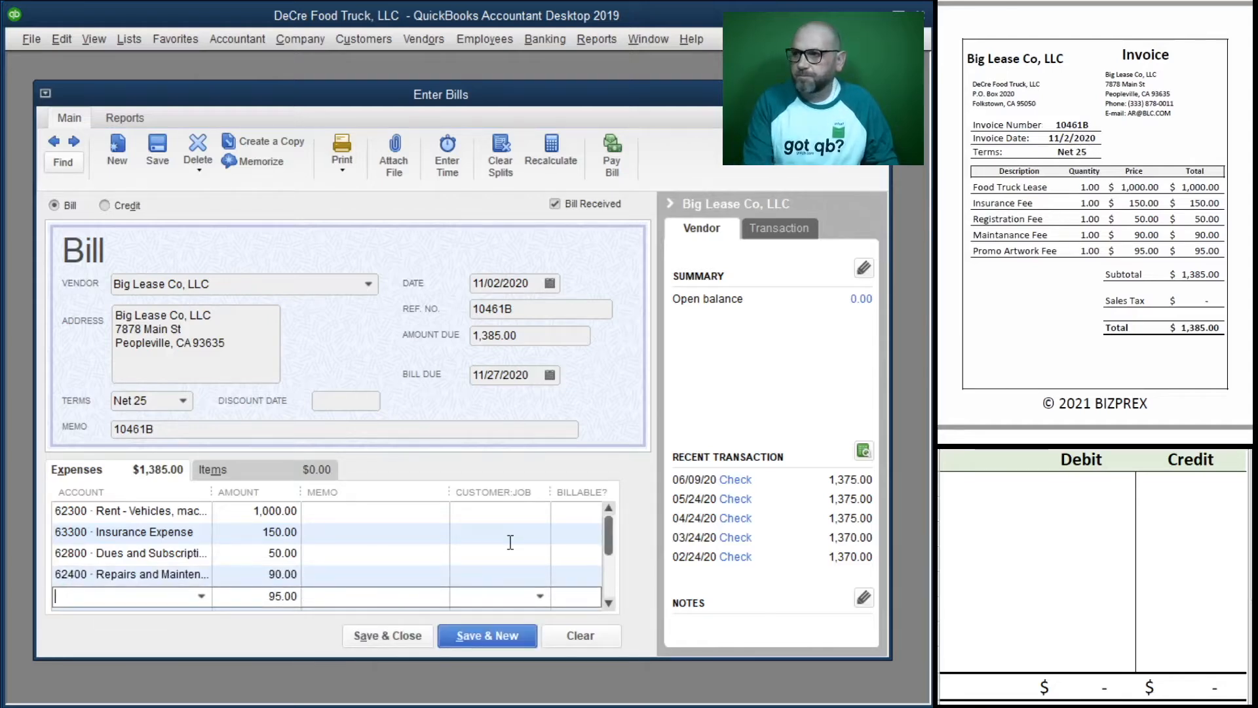
text(Advertising and P...)
key(Tab)
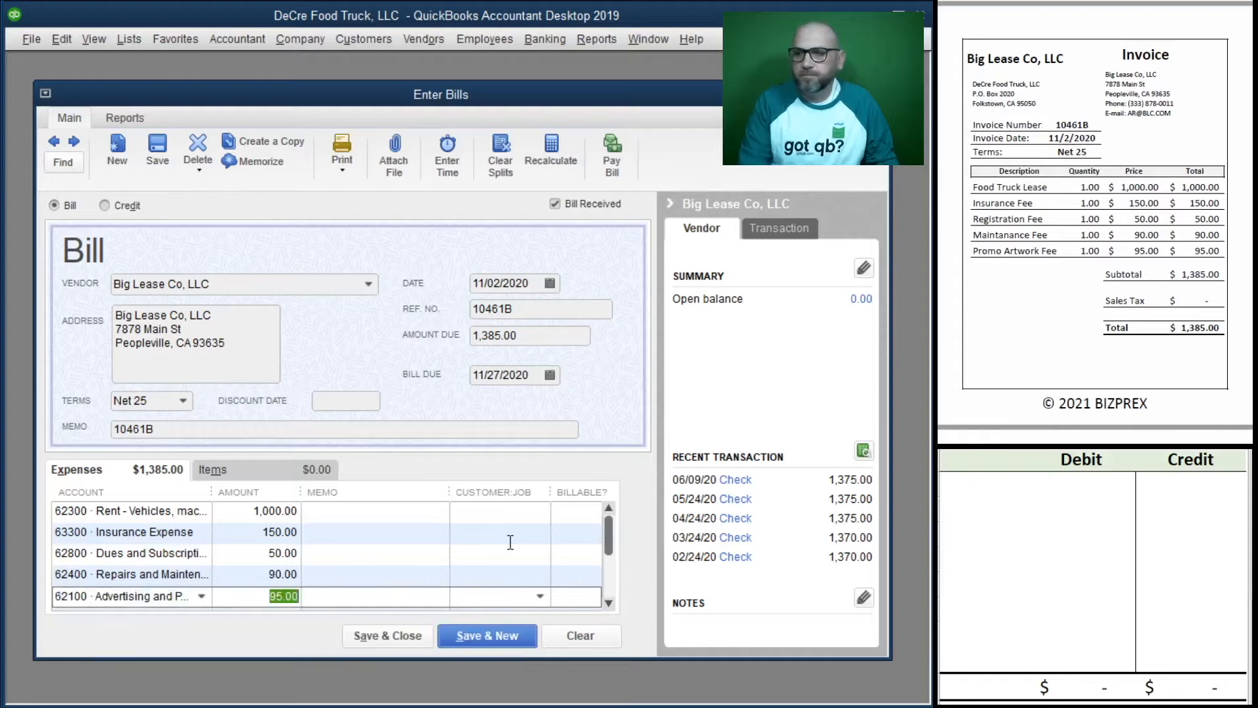
key(Tab)
- Copy the bill's memo 10461B into the memo of all five expense lines
click(182, 428)
key(ctrl+c)
click(337, 516)
key(ctrl+v)
click(338, 532)
key(ctrl+v)
key(Down)
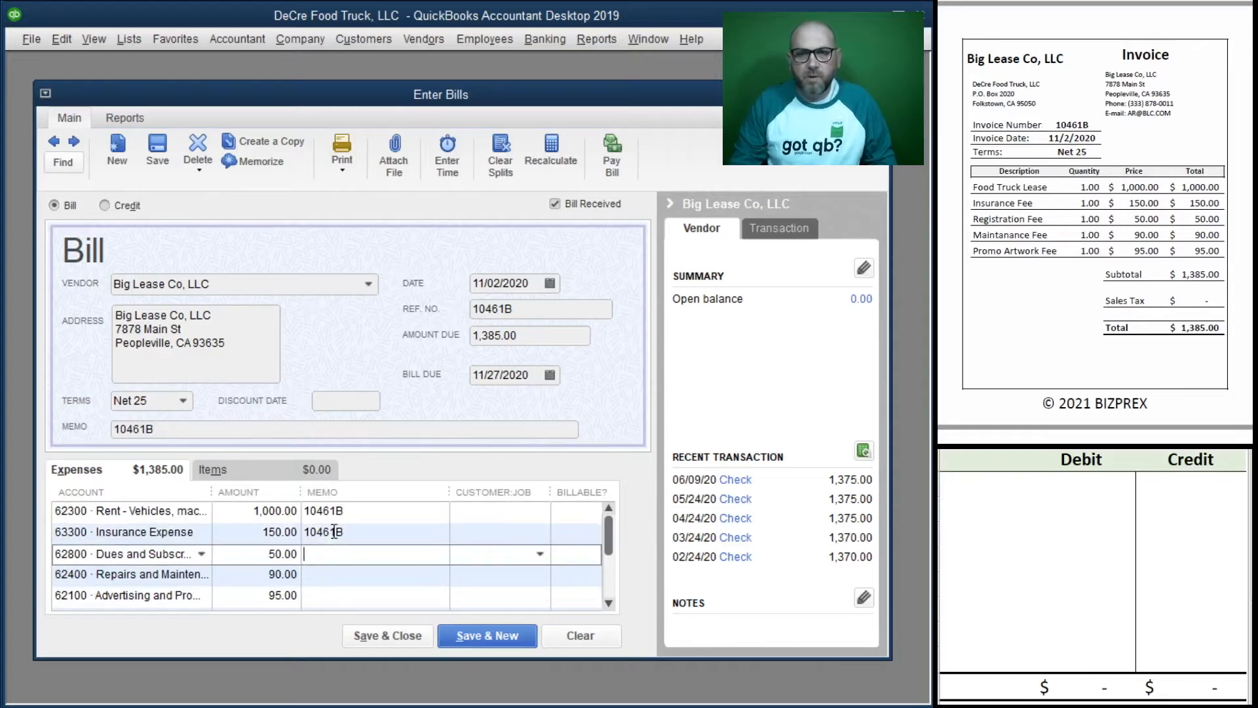
key(ctrl+v)
key(Down)
key(ctrl+v)
key(Down)
key(ctrl+v)
key(Up)
key(Up)
key(Up)
key(Up)
key(Up)
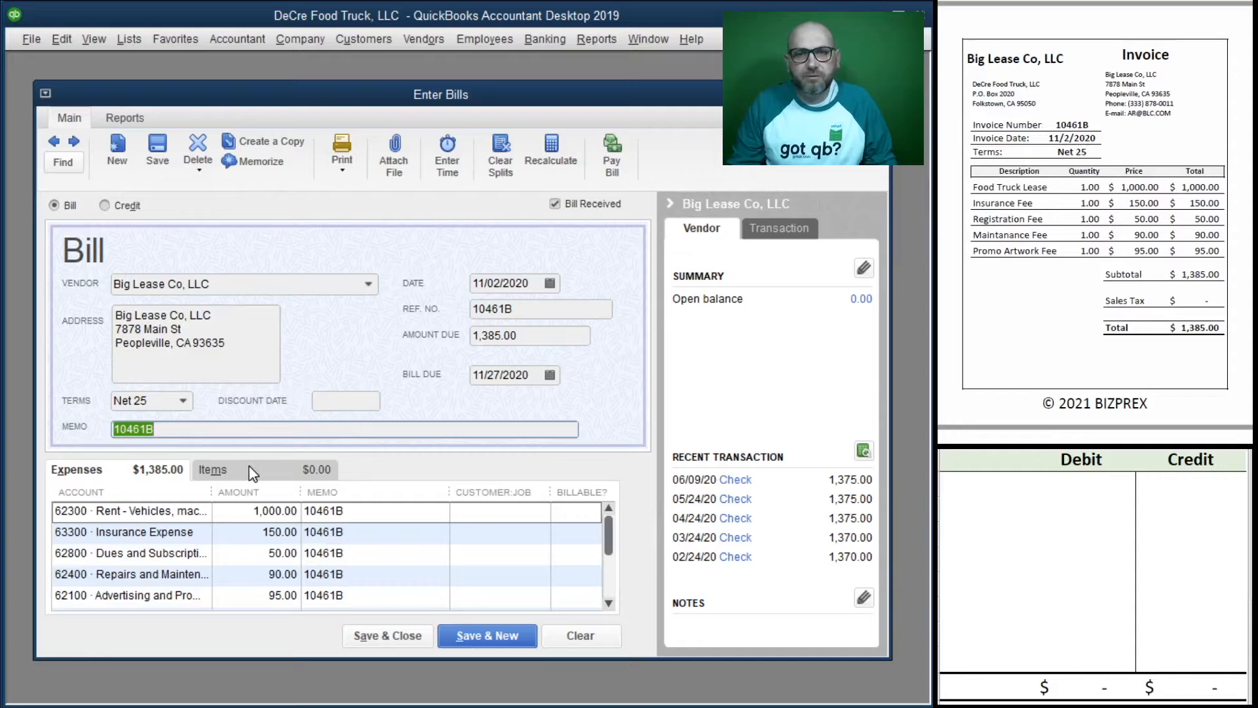
- Record account 62300 with a debit of 1,000.00 in the first row of the debit and credit worksheet
click(983, 509)
click(982, 488)
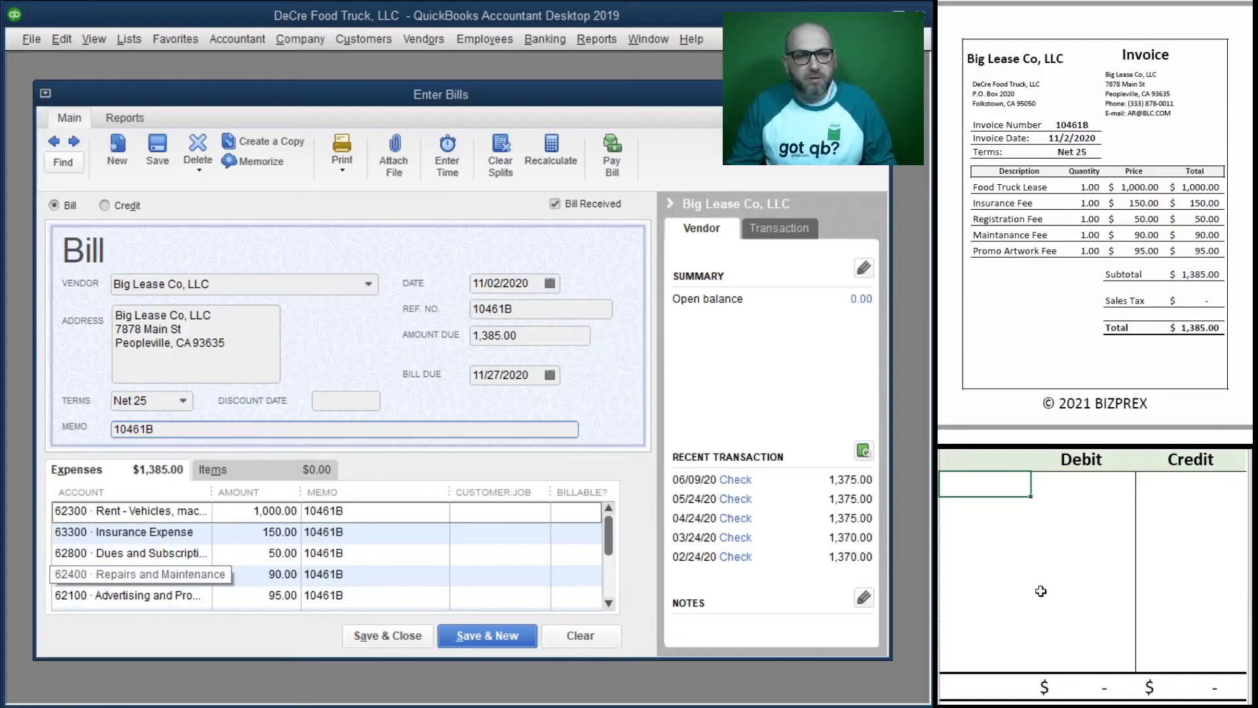
text(63)
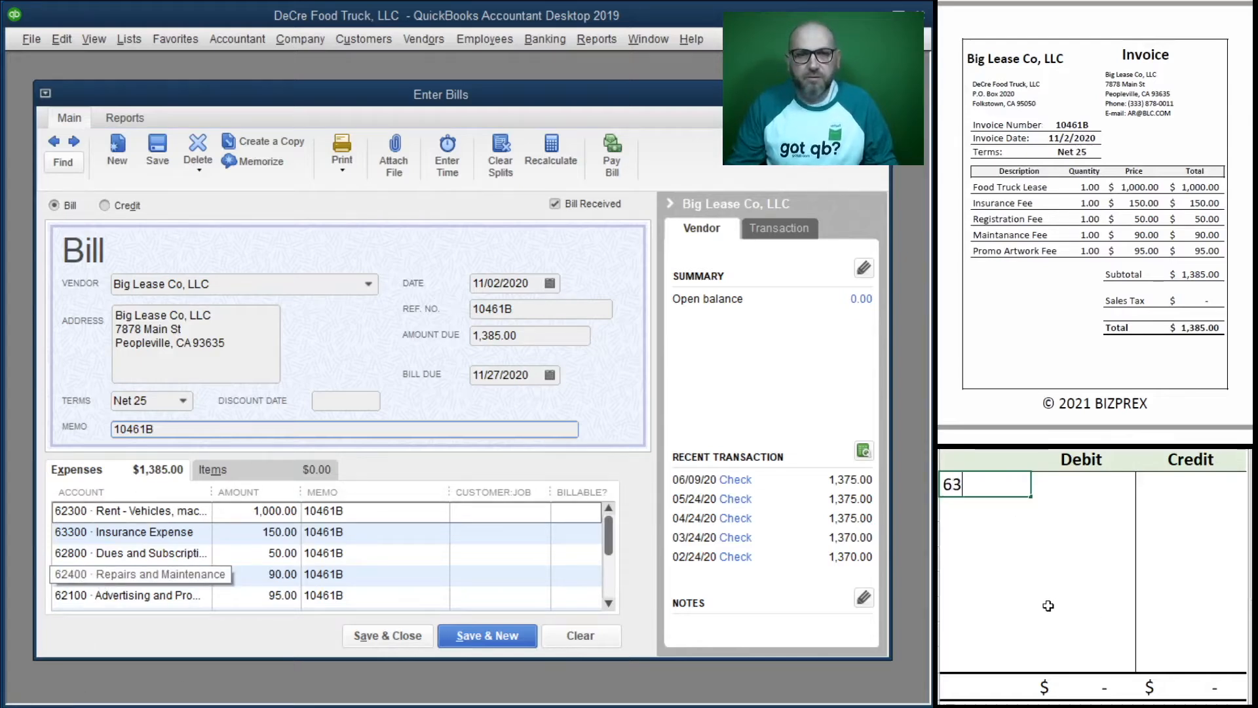
key(BackSpace)
text(2300)
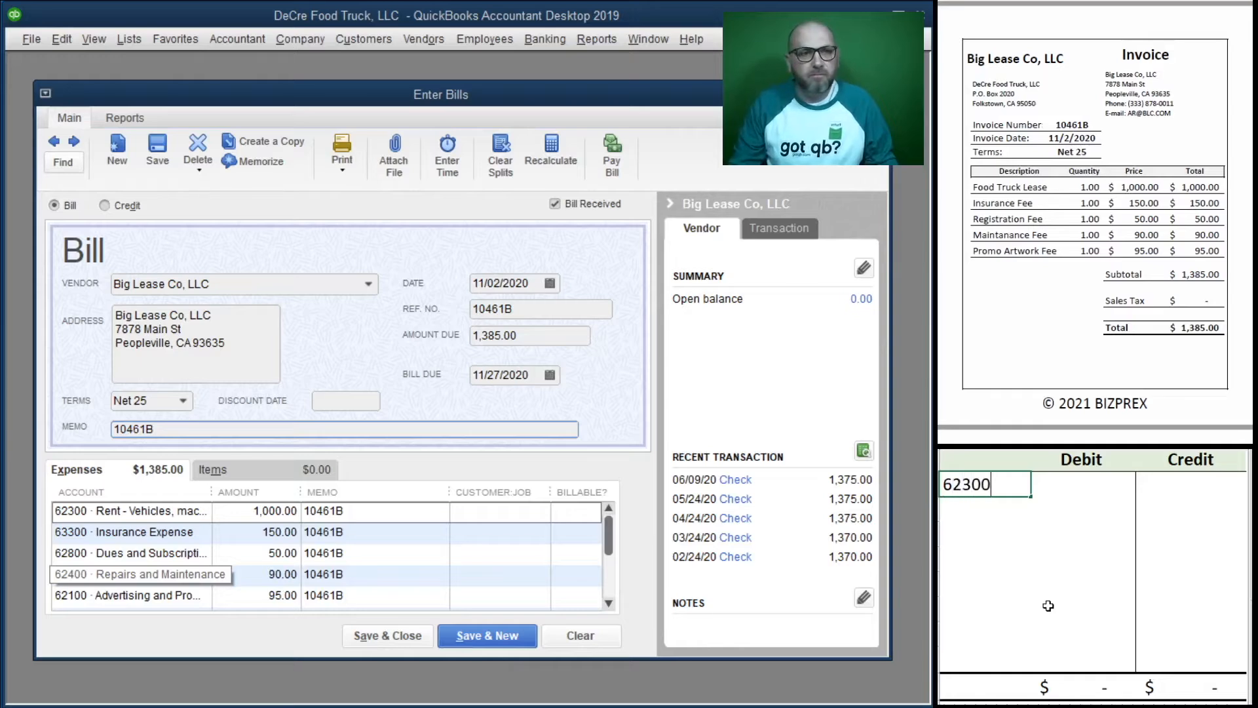
key(Tab)
text(100)
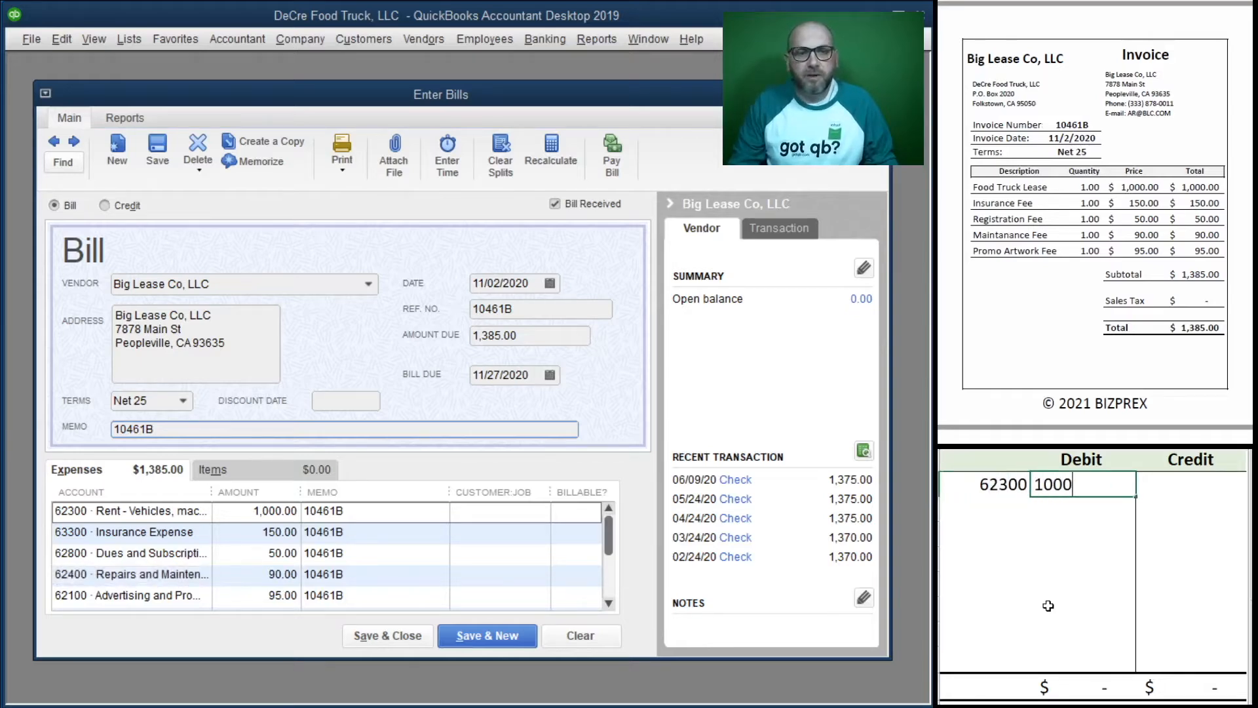
key(Return)
- Add worksheet debits of 150.00 for account 63300 and 50.00 for account 62800
text(63300)
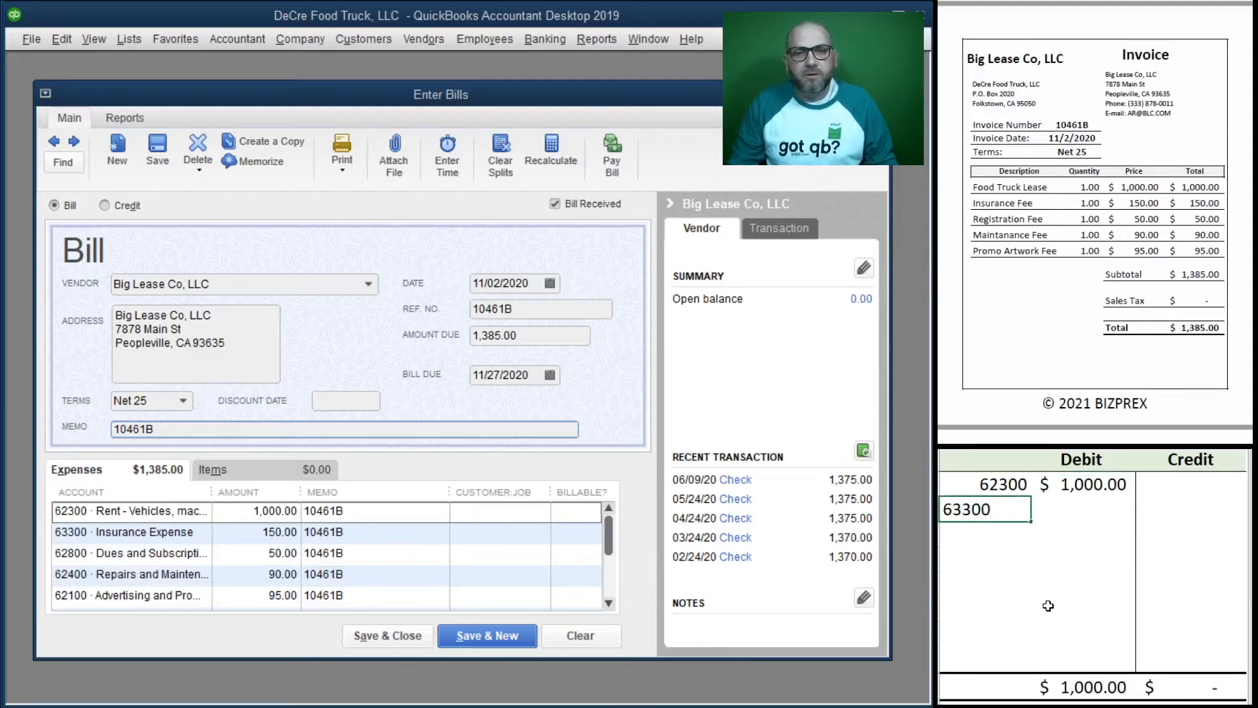
key(Tab)
text(150)
key(Return)
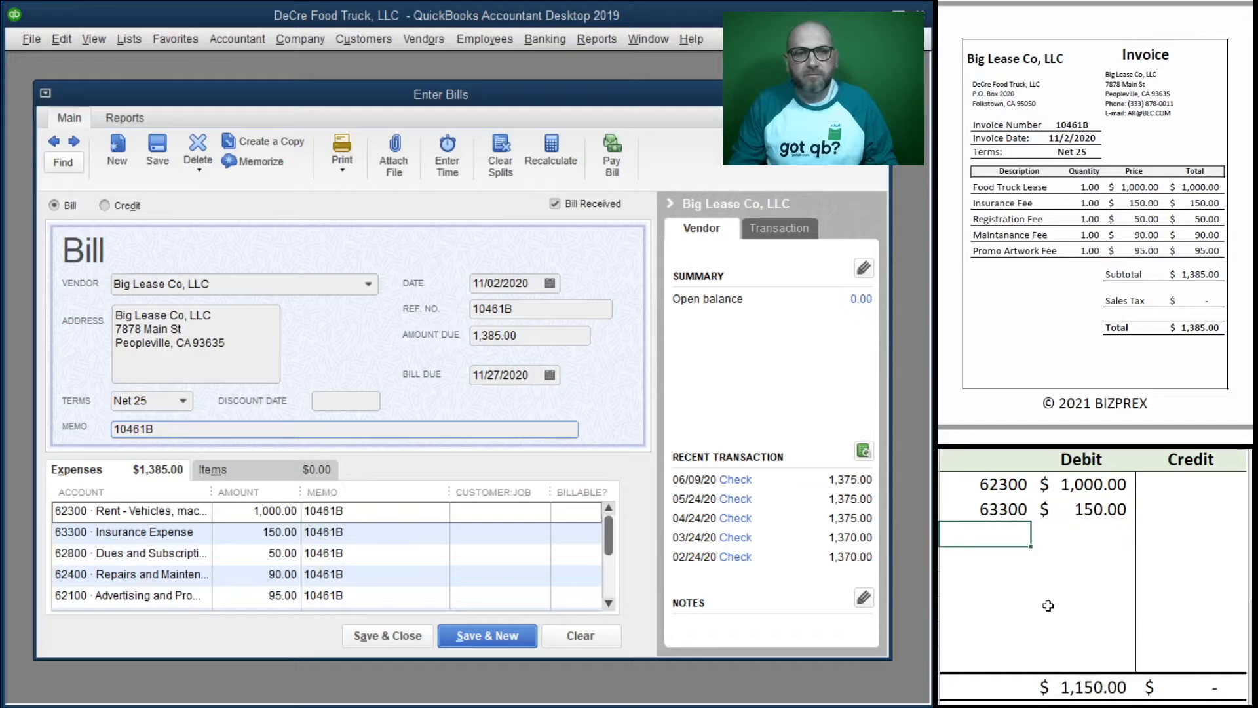
text(62800)
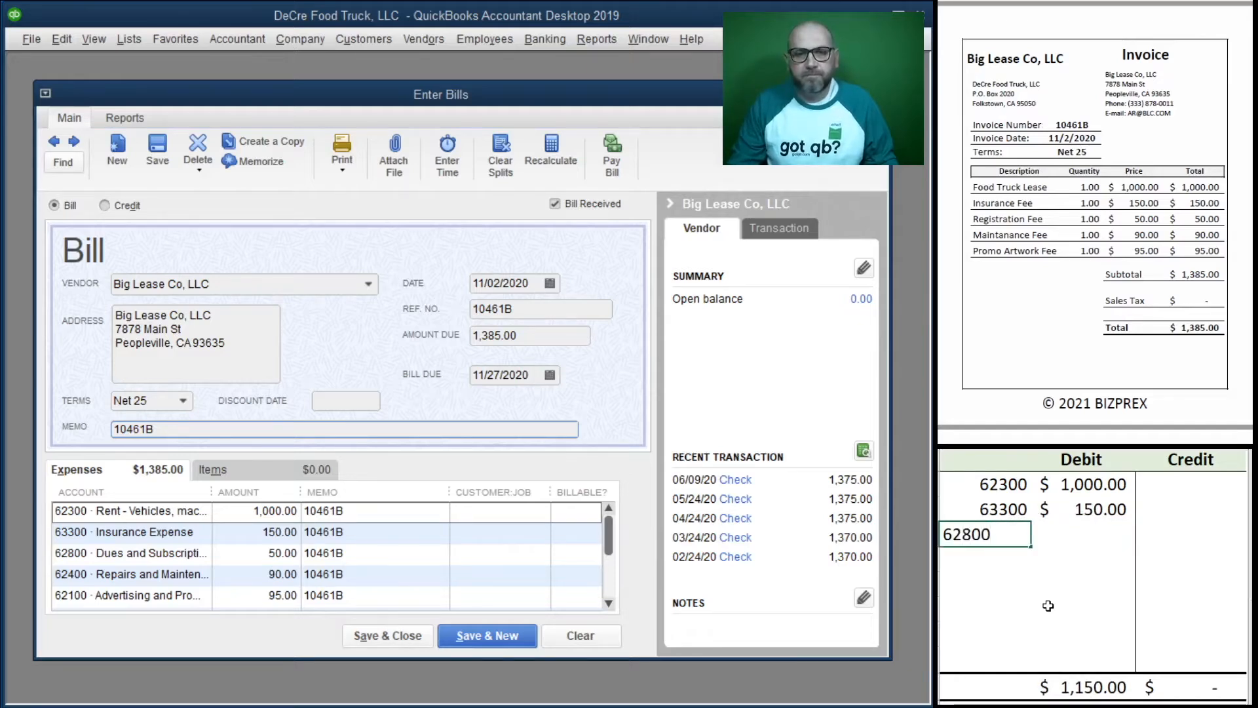
key(Tab)
text(50)
key(Return)
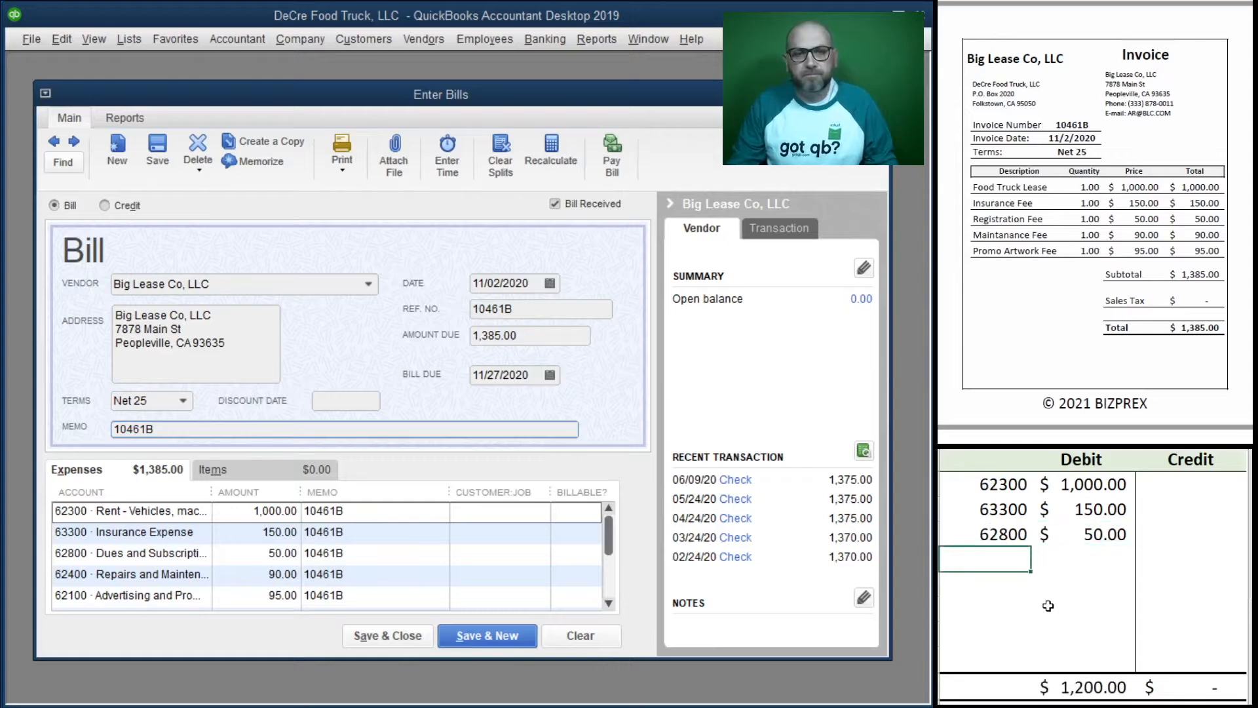
- Add worksheet debits of 90.00 for account 62400 and 95.00 for account 62100
text(62400)
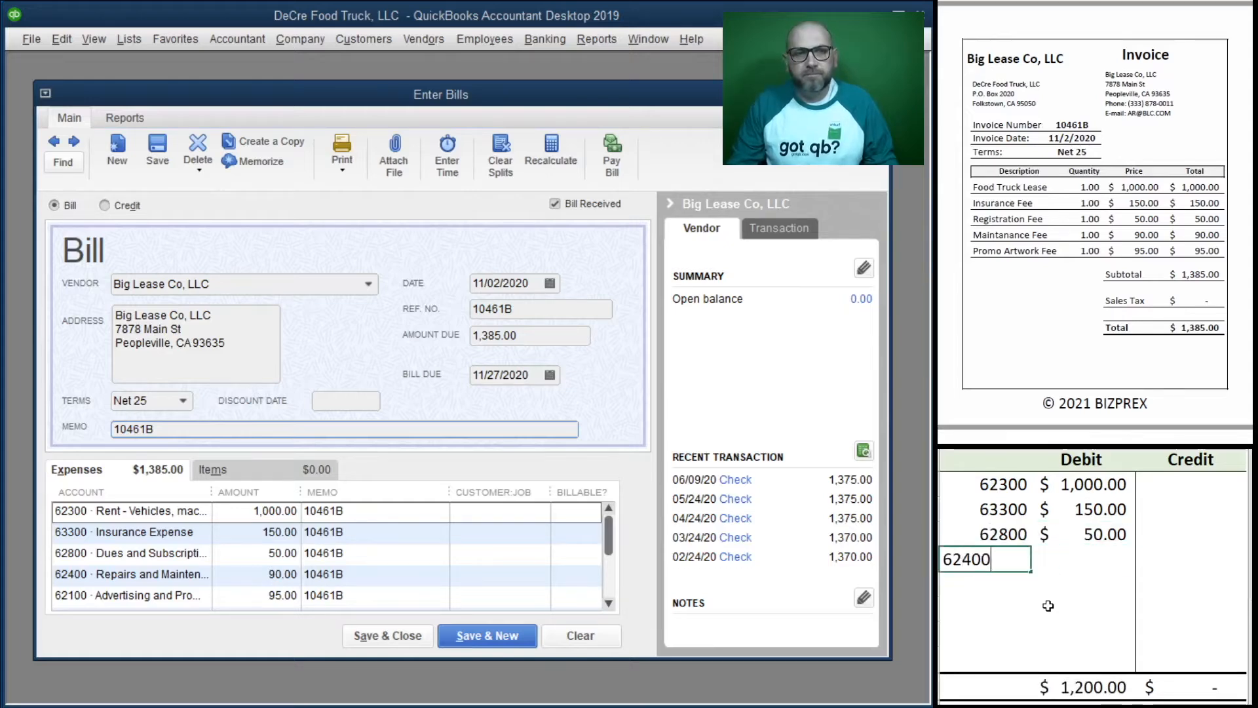
key(Tab)
text(90)
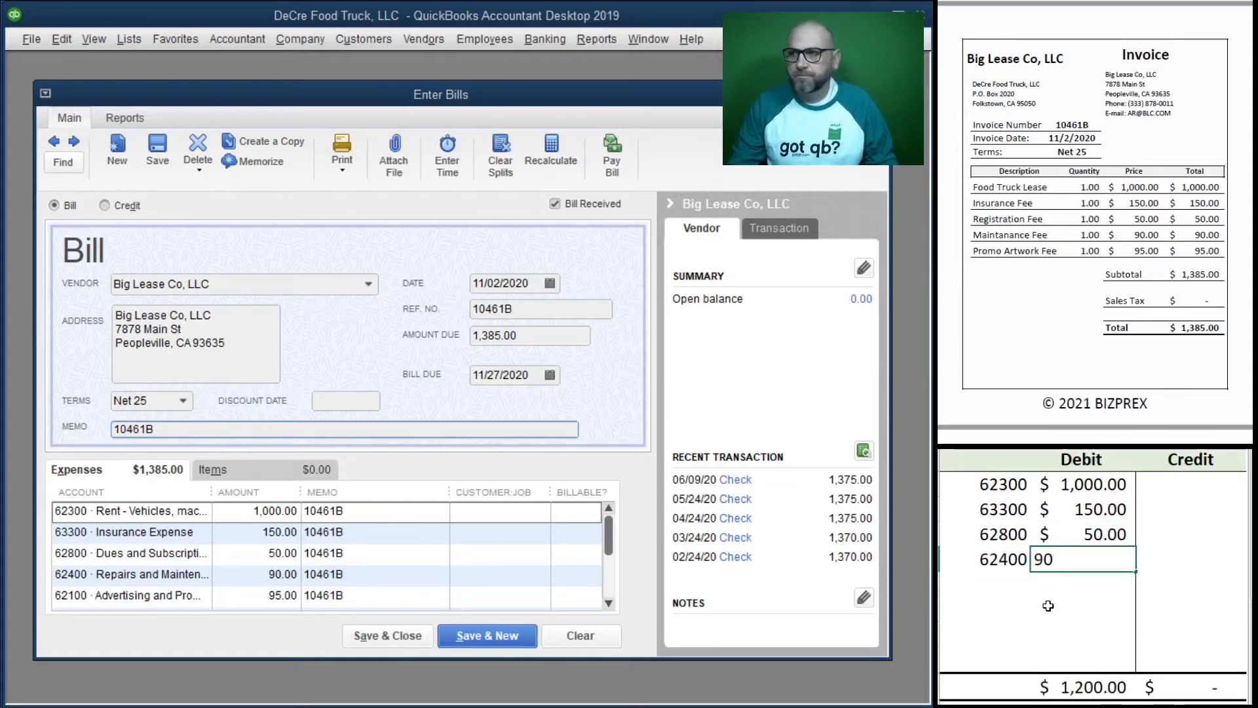
key(Return)
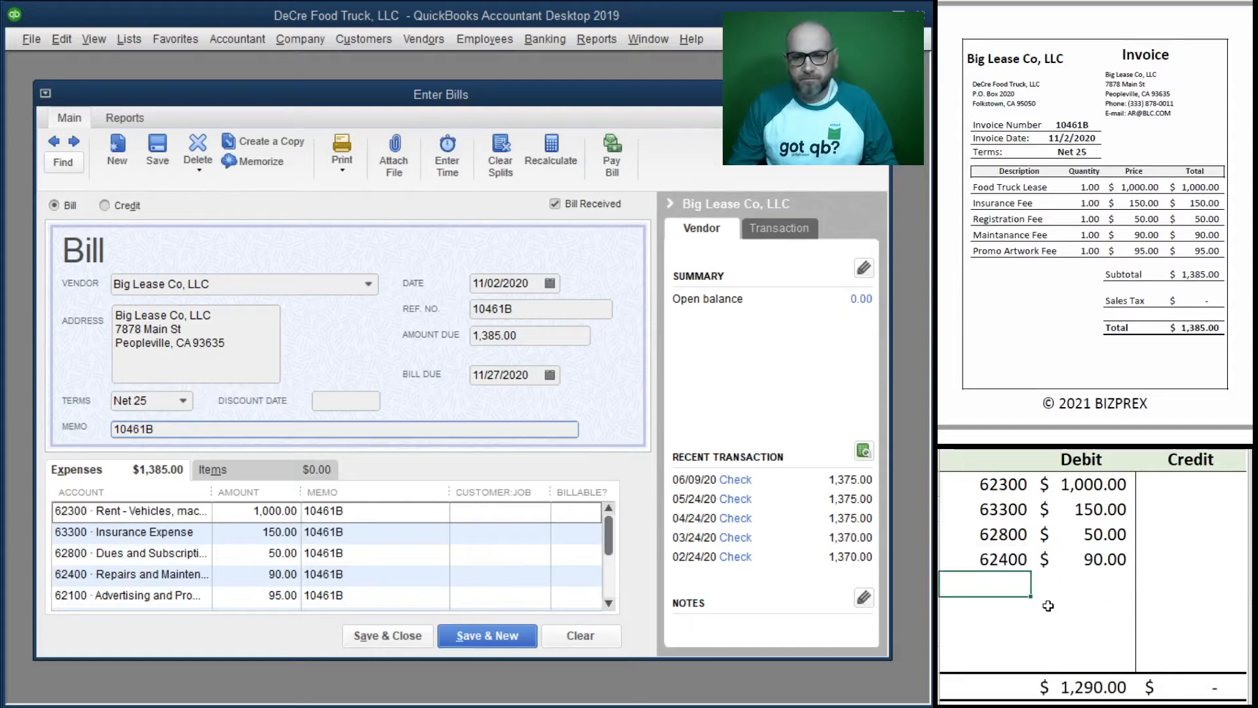
text(62100)
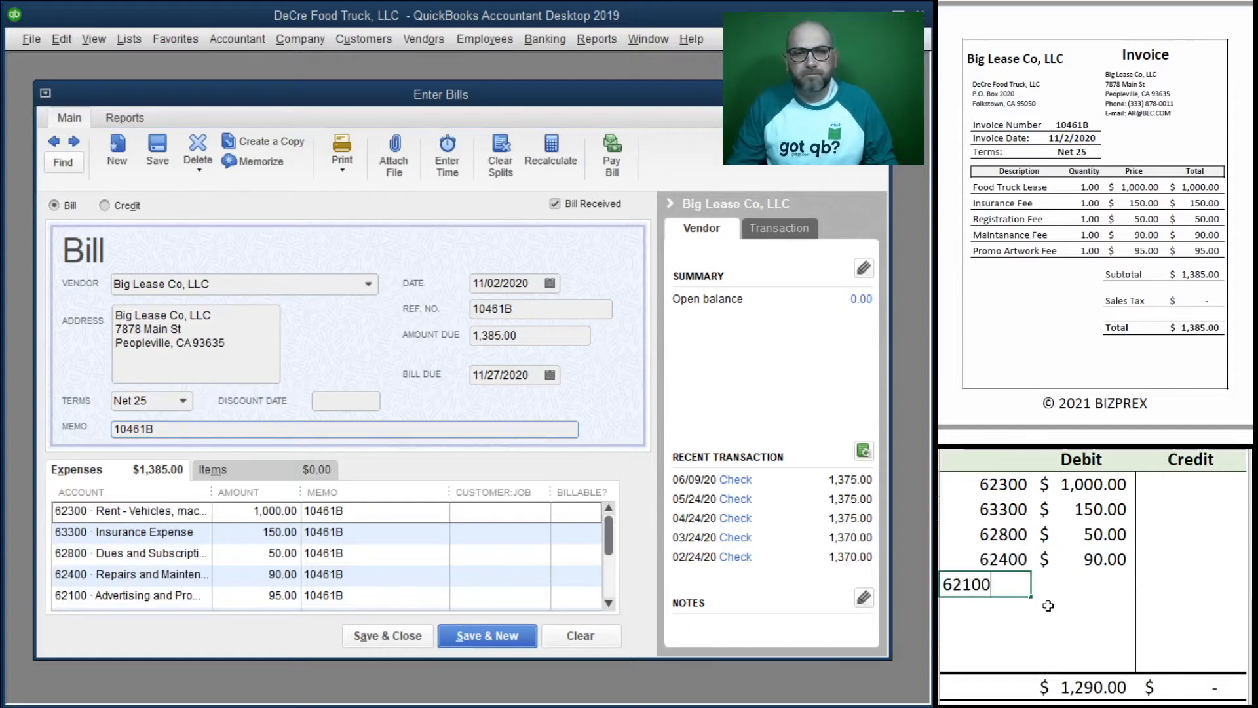
key(Tab)
text(95)
click(1048, 605)
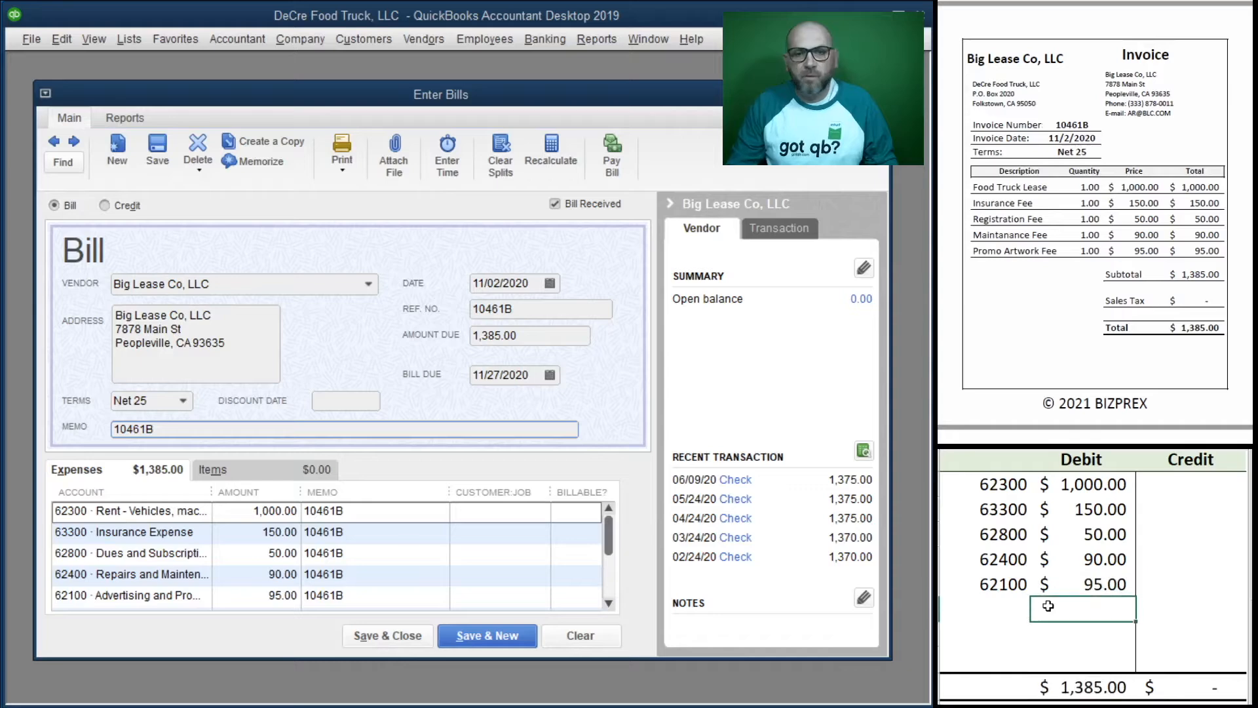
- Record account 20000 with a credit of 1,385.00 in the next worksheet row
click(996, 603)
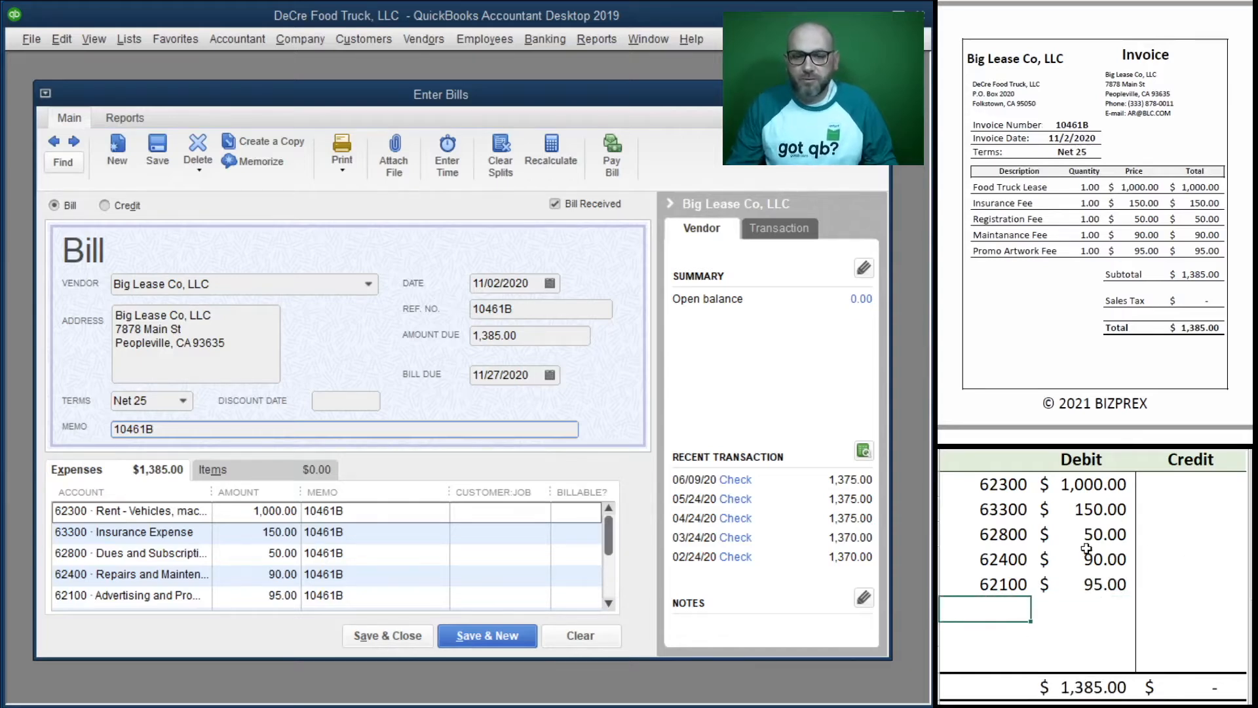
text(20000)
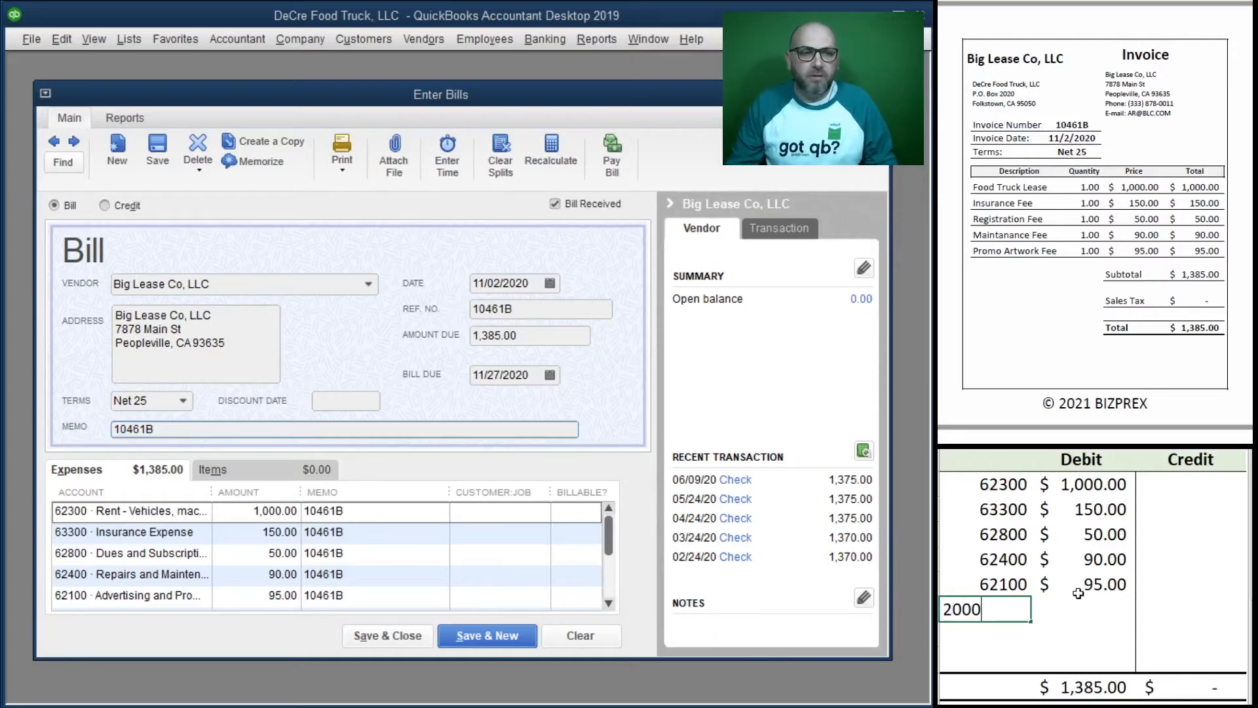
key(Tab)
key(Tab)
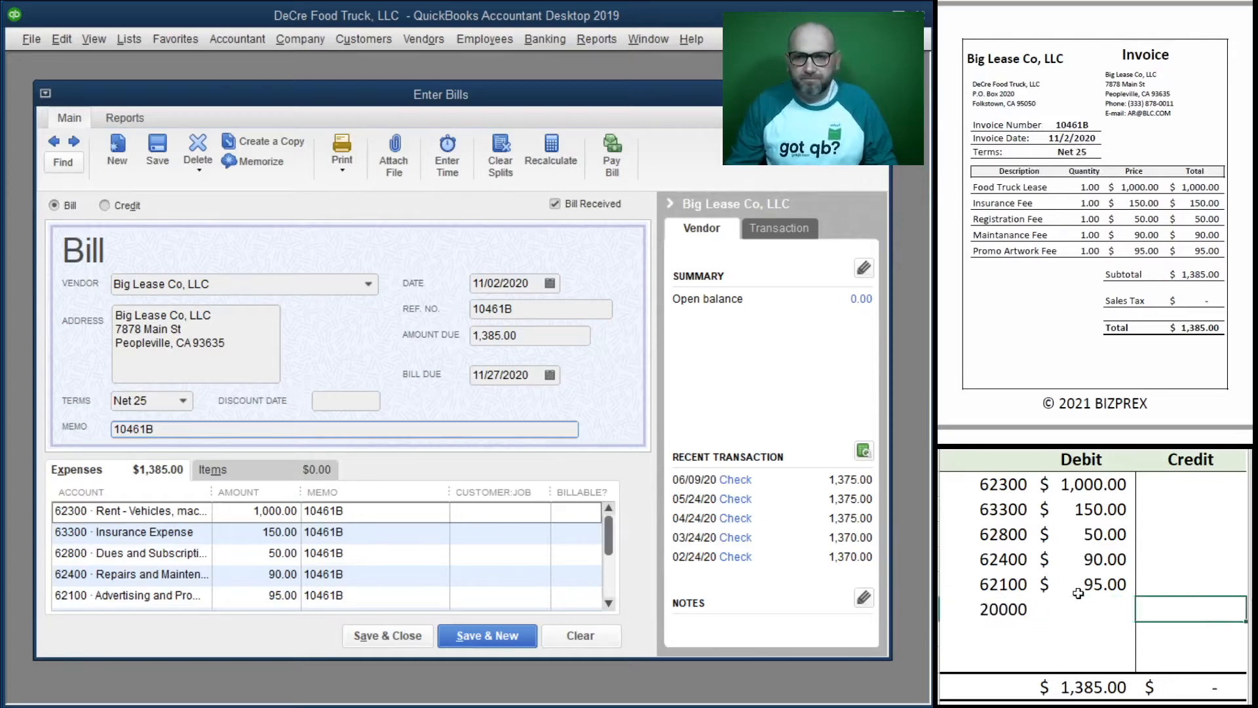
text(13)
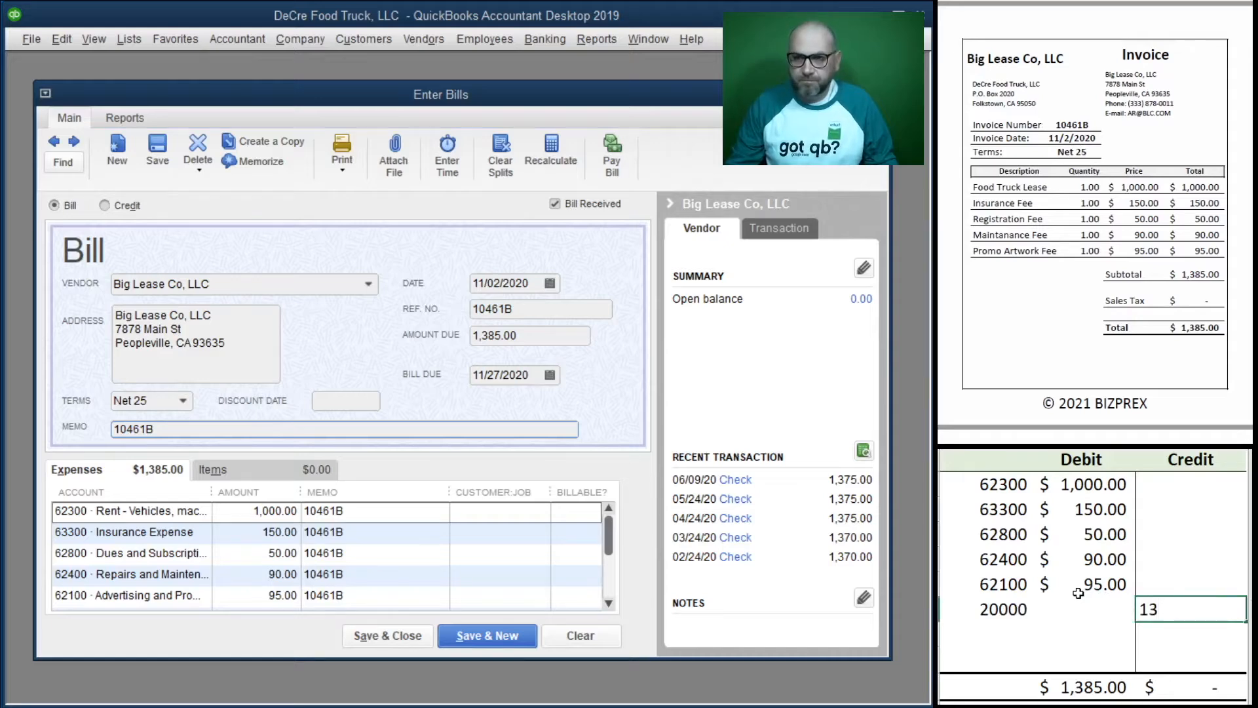
text(85)
key(Return)
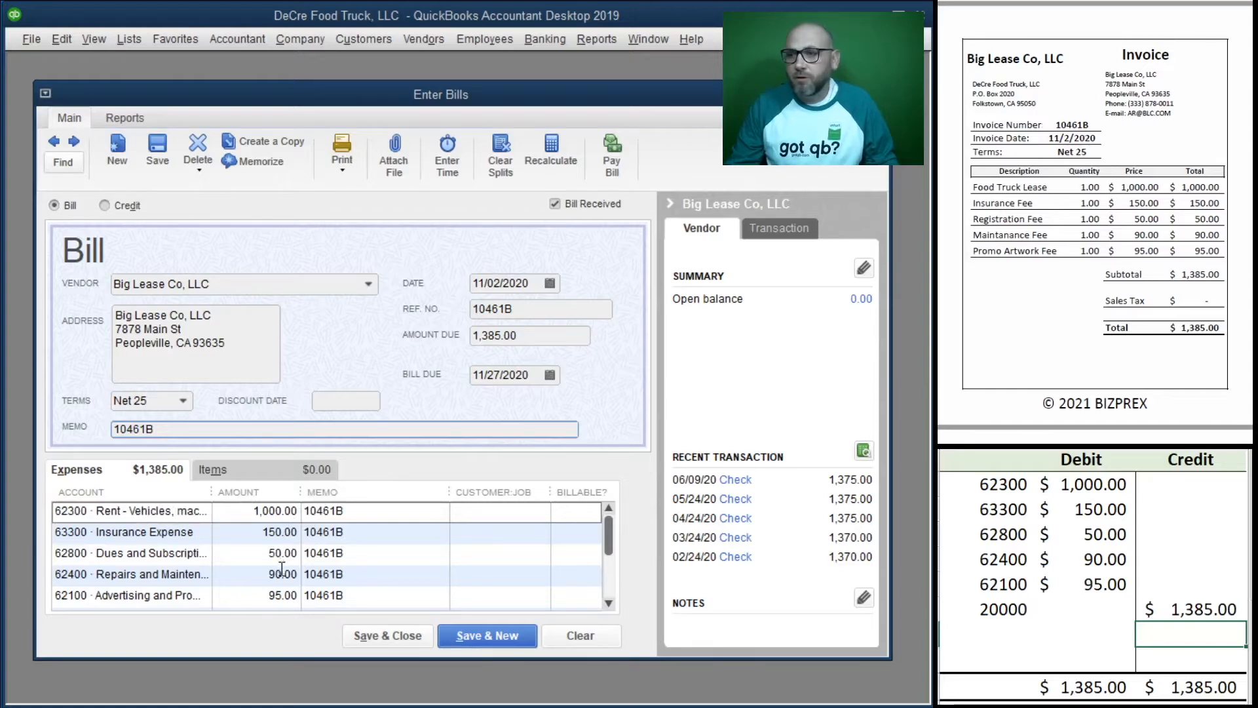
- Save and close the Big Lease Co bill, making the changed terms permanent, and clear the debit and credit worksheet entries
click(365, 642)
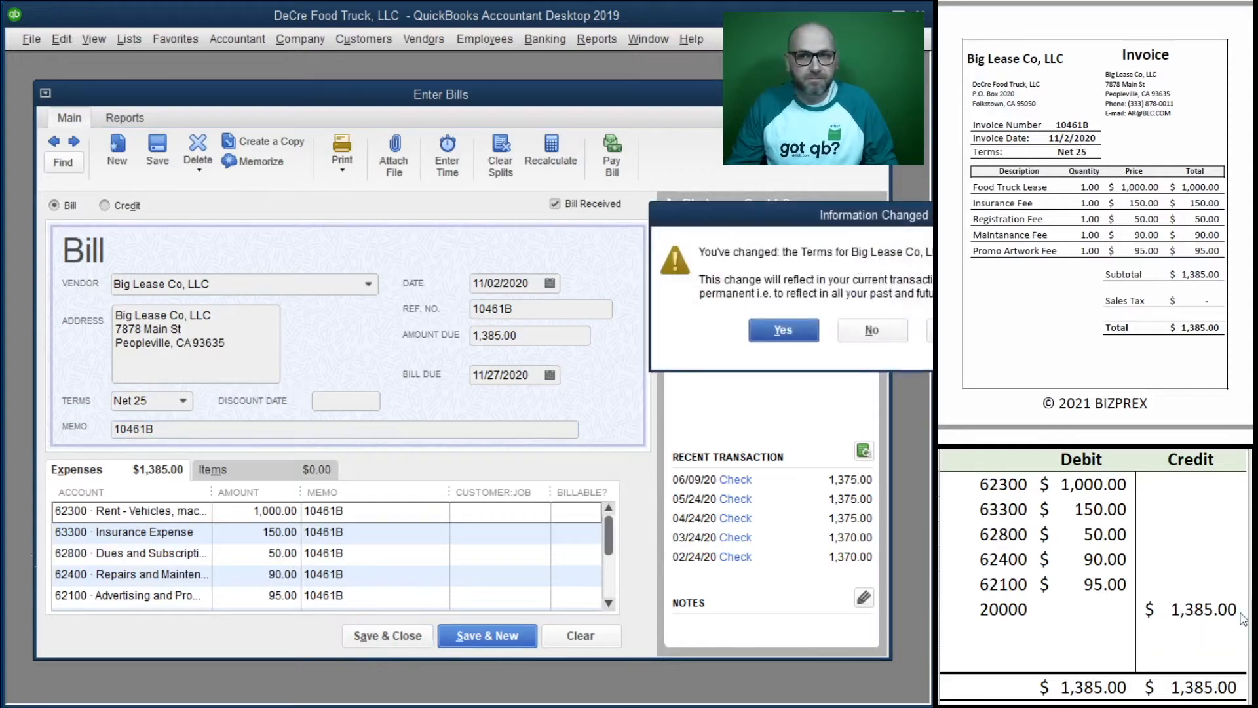
click(780, 330)
click(1175, 609)
mouse_move(1174, 609)
mouse_down()
mouse_move(1042, 583)
mouse_move(955, 482)
mouse_up()
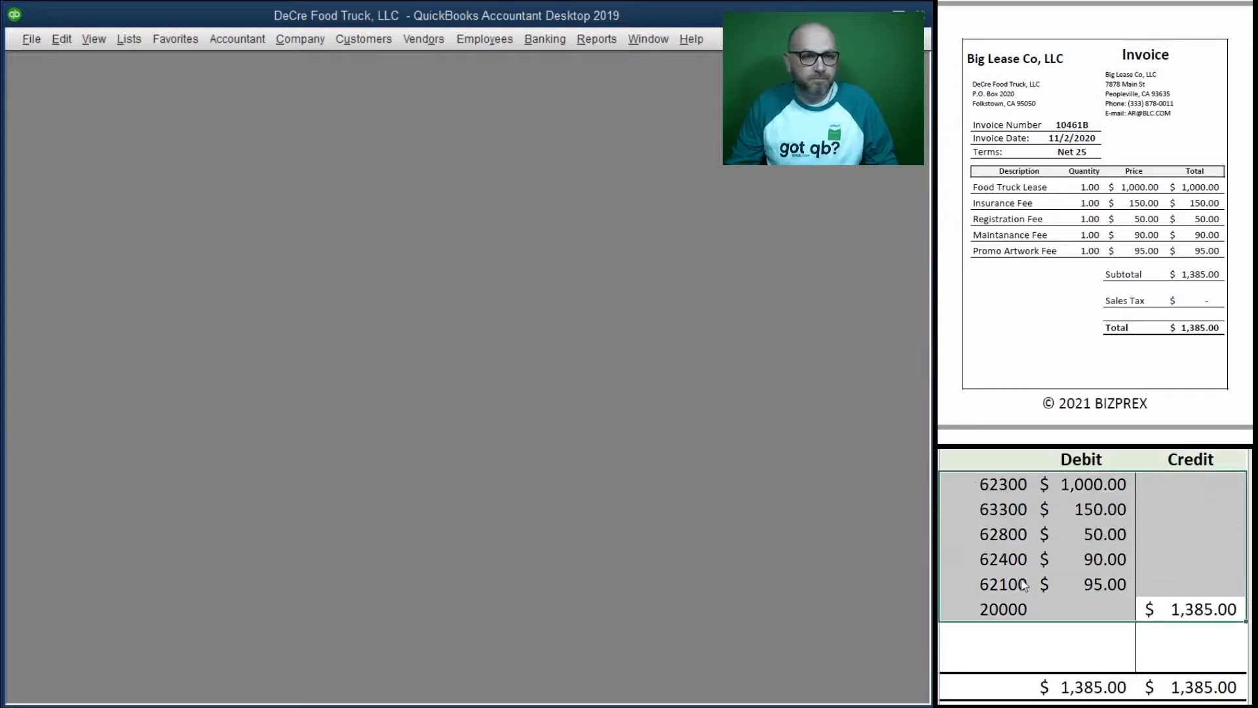
key(Delete)
- Start a new bill for vendor Clean Depot, Inc. dated 11/3/2020 from its invoice
scroll(1088, 219, down, 6)
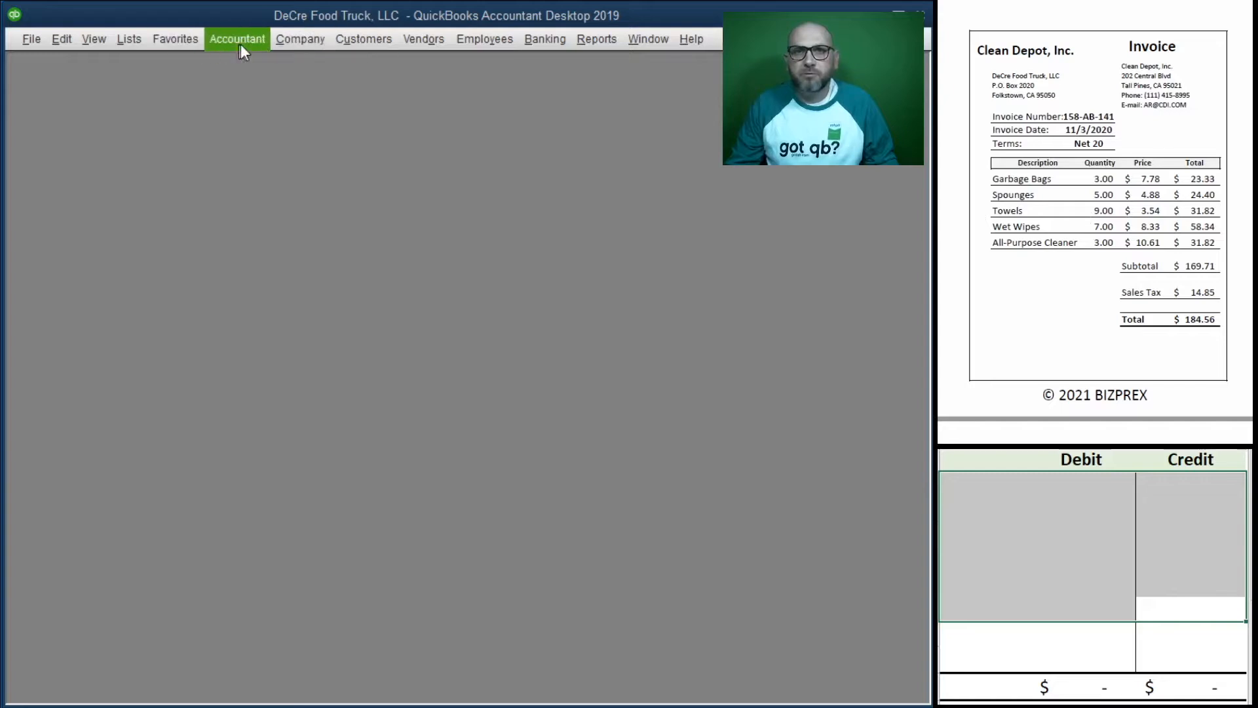
click(424, 39)
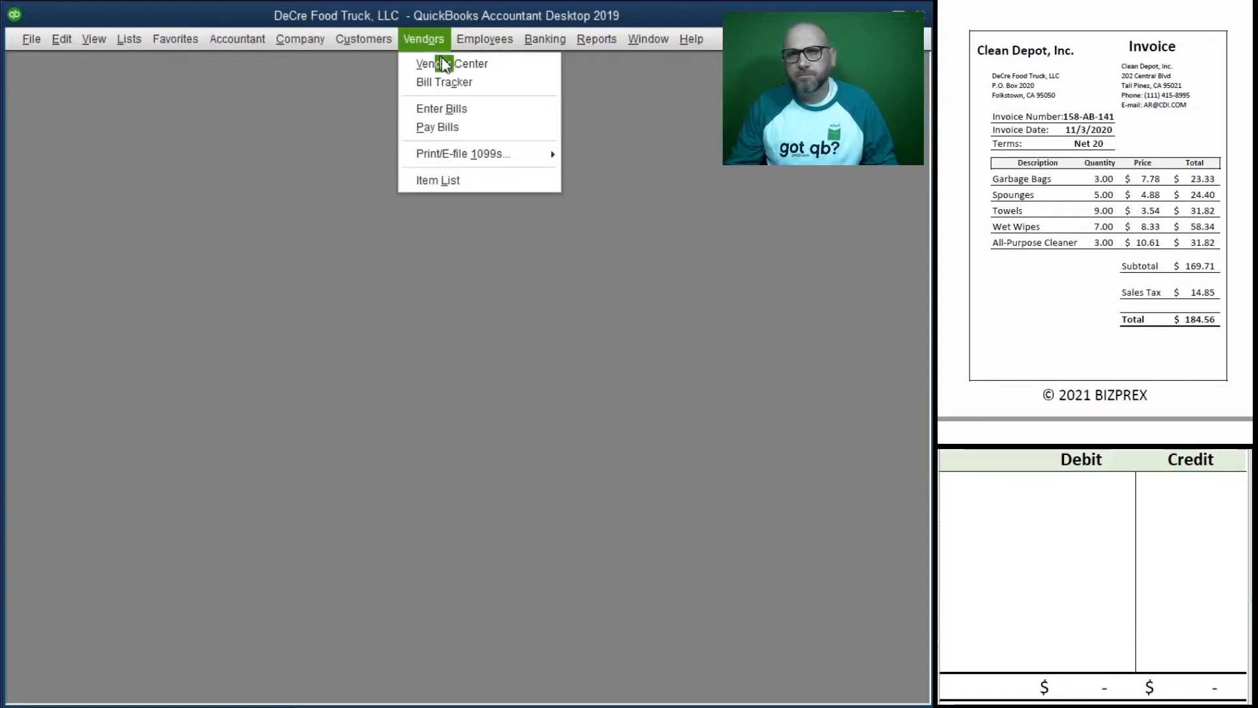
click(486, 110)
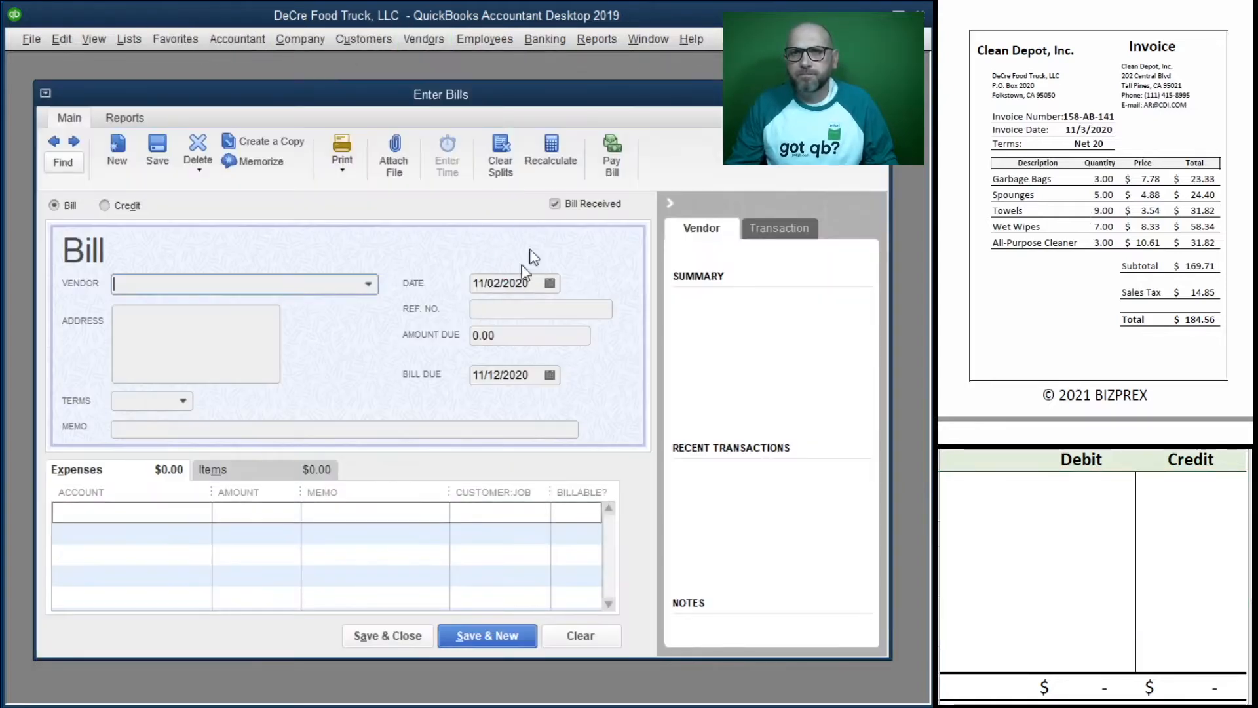
drag(561, 92, 547, 115)
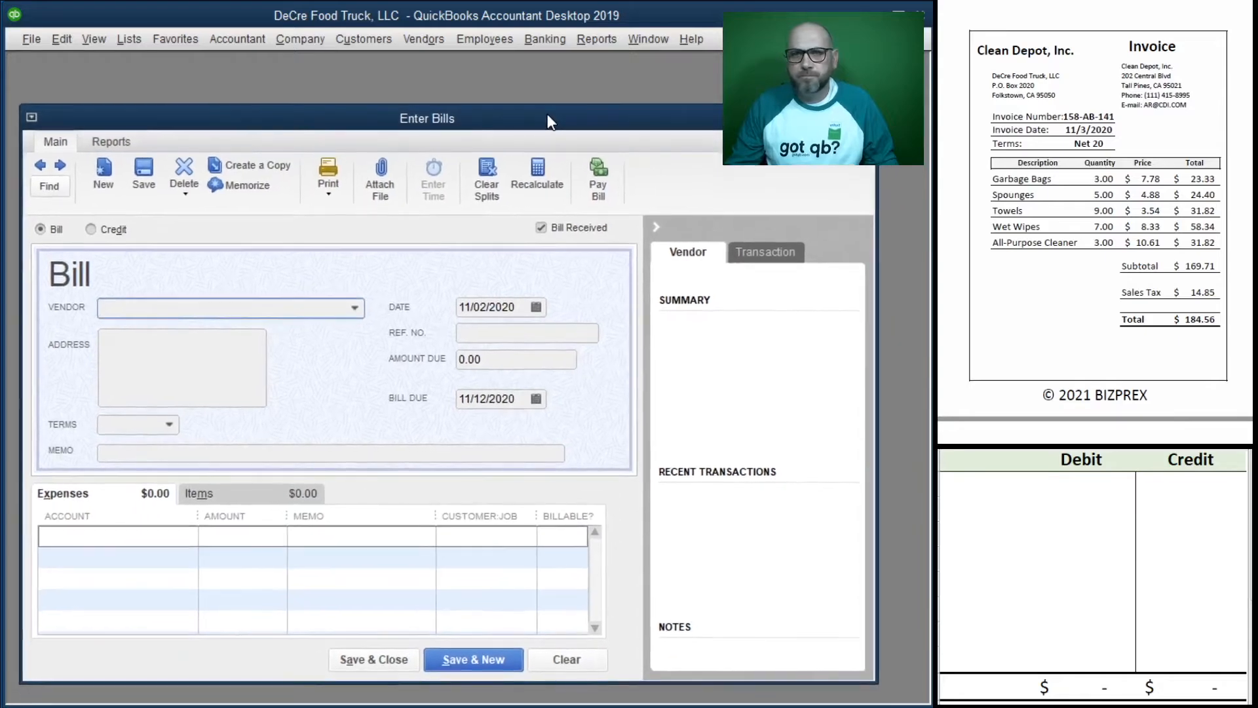
text(Clean Depot, Inc.)
key(Tab)
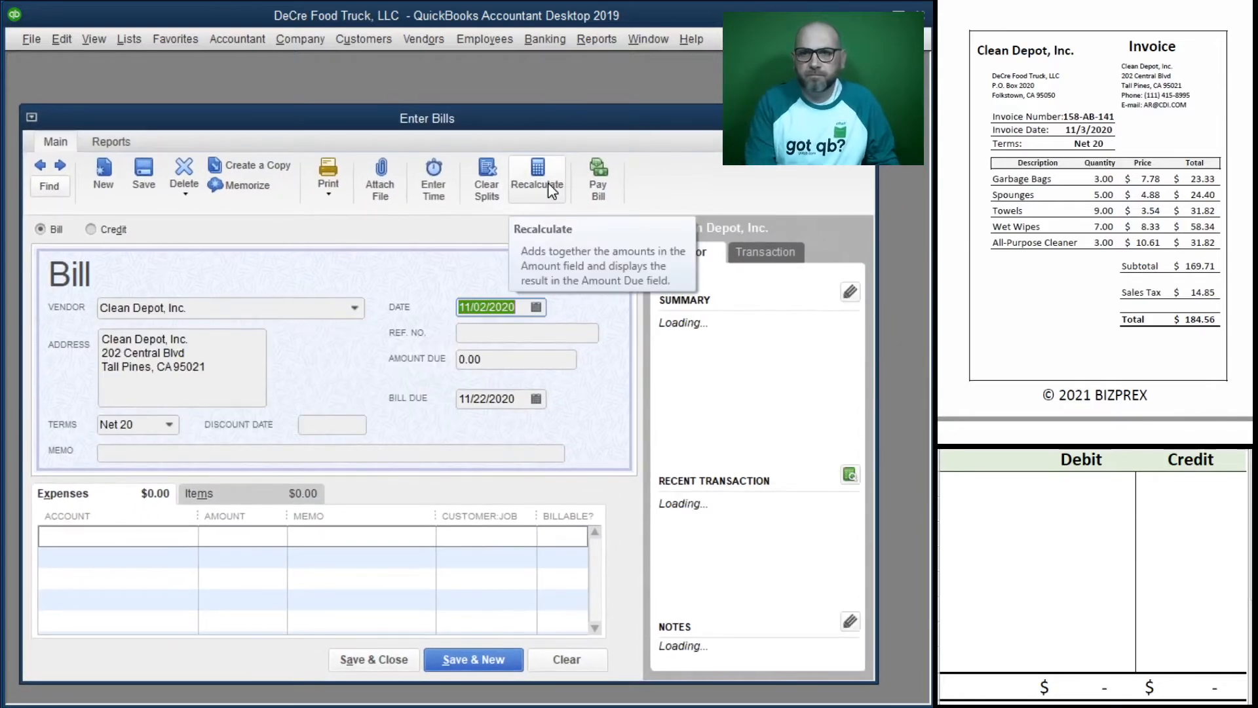
text(11)
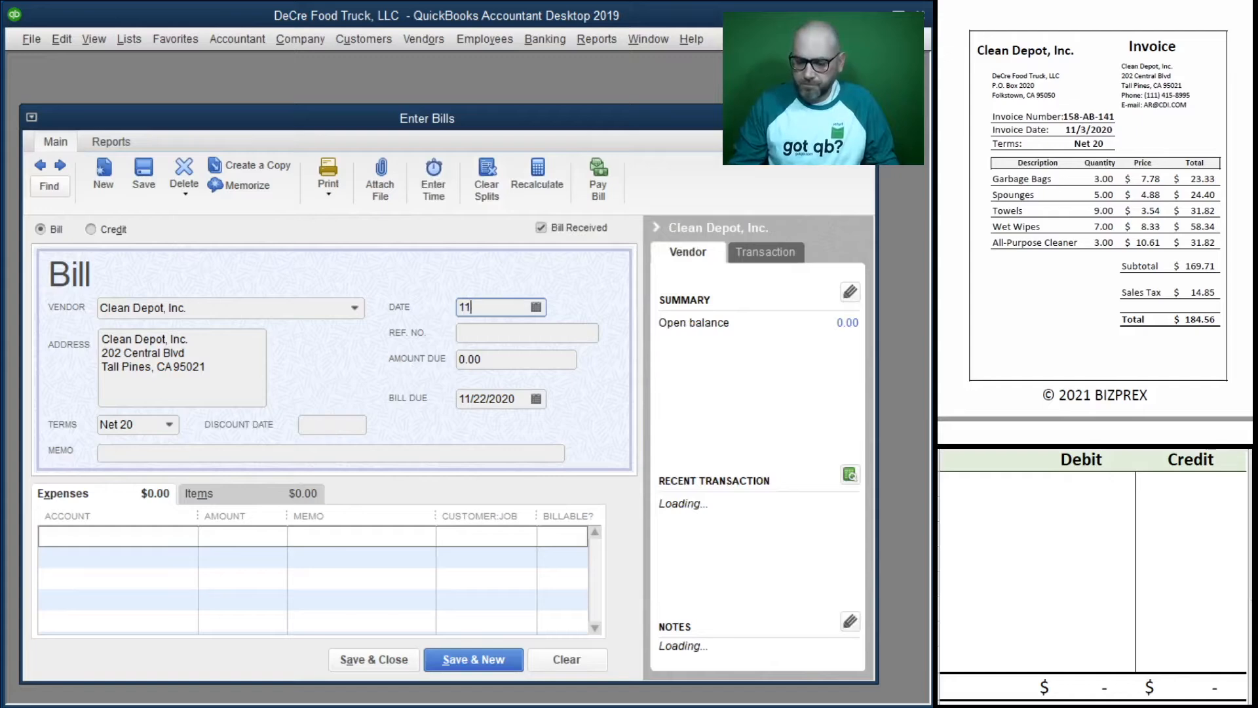
text(/3/2020)
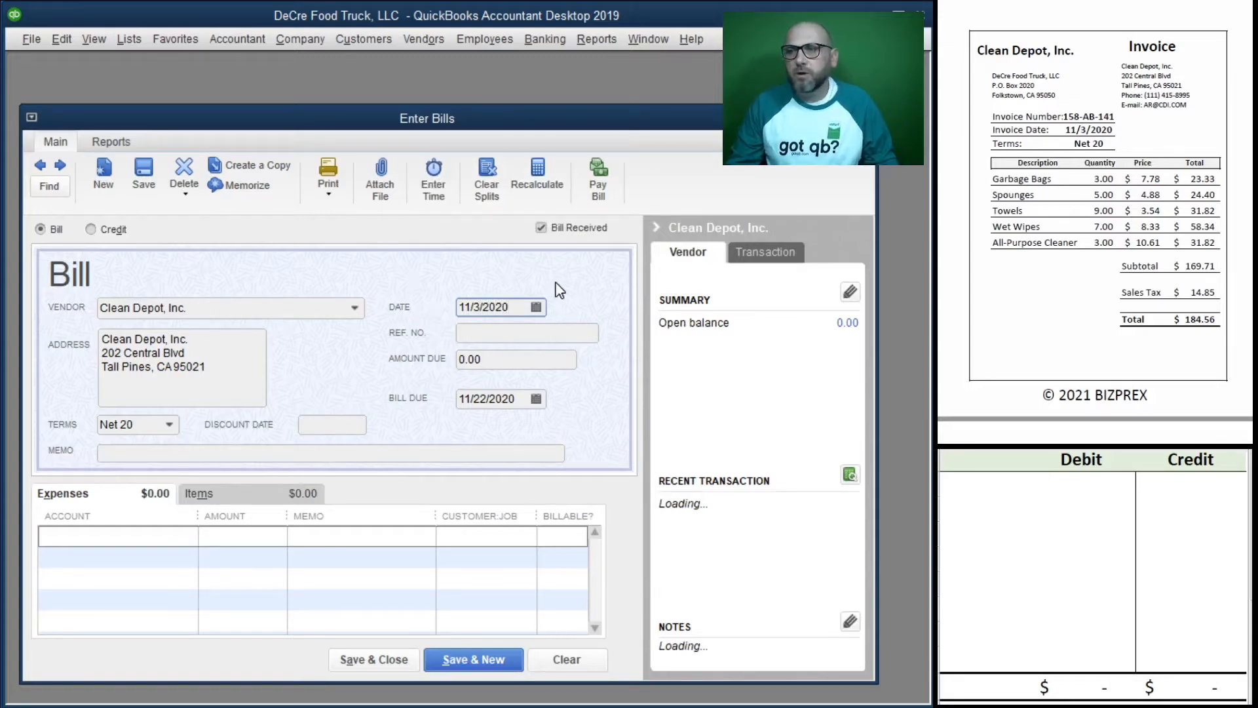
key(Tab)
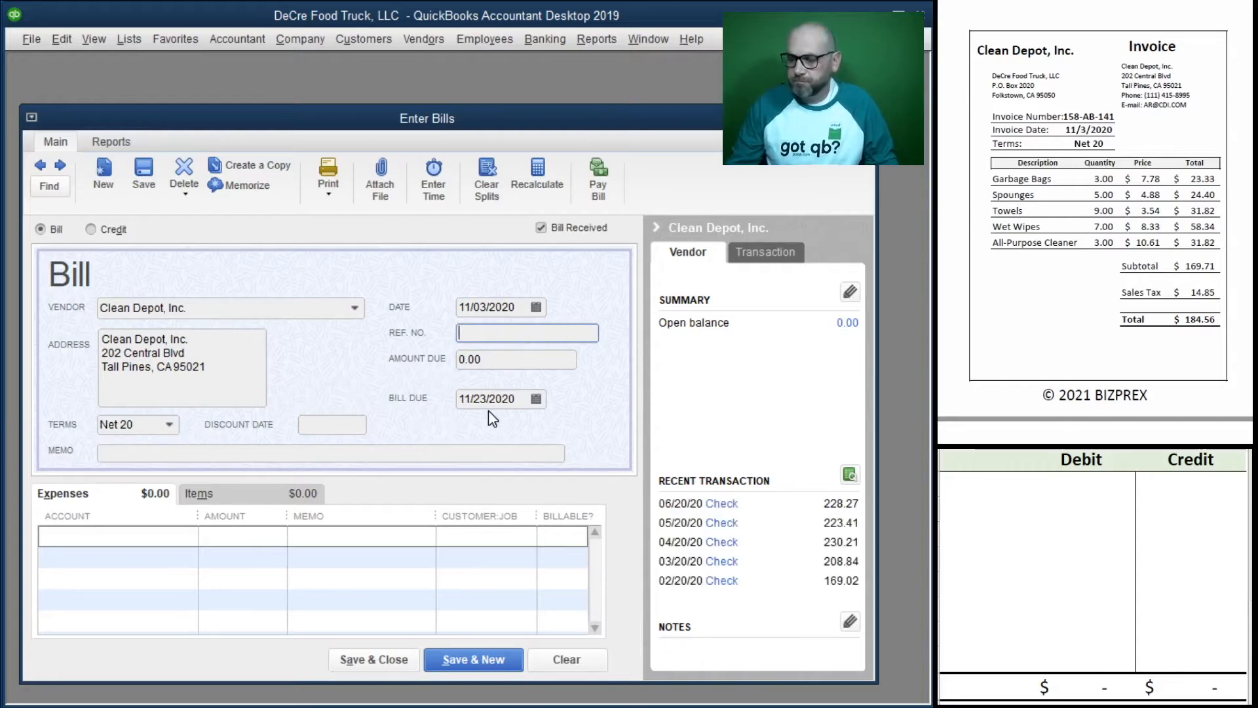
- Enter reference number 158-AB-141 and an amount due of 184.56 on the Clean Depot bill
text(158-AB-)
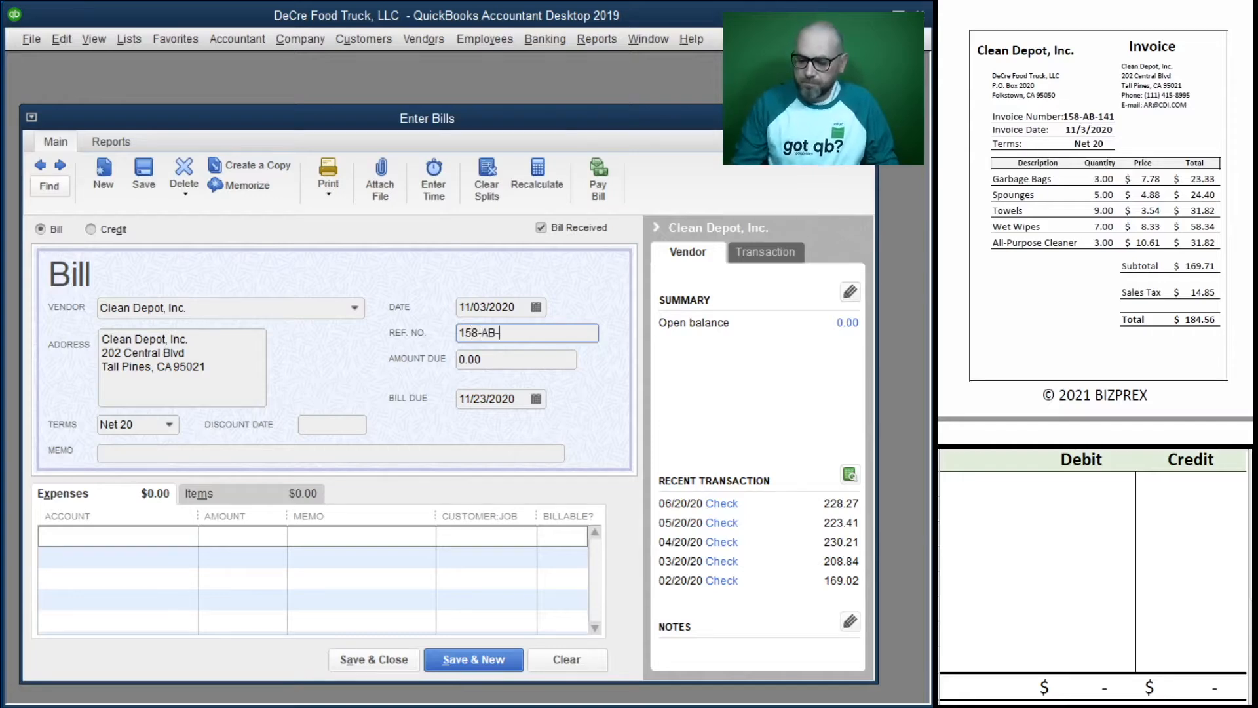
text(141)
key(Tab)
text(184.56)
key(Tab)
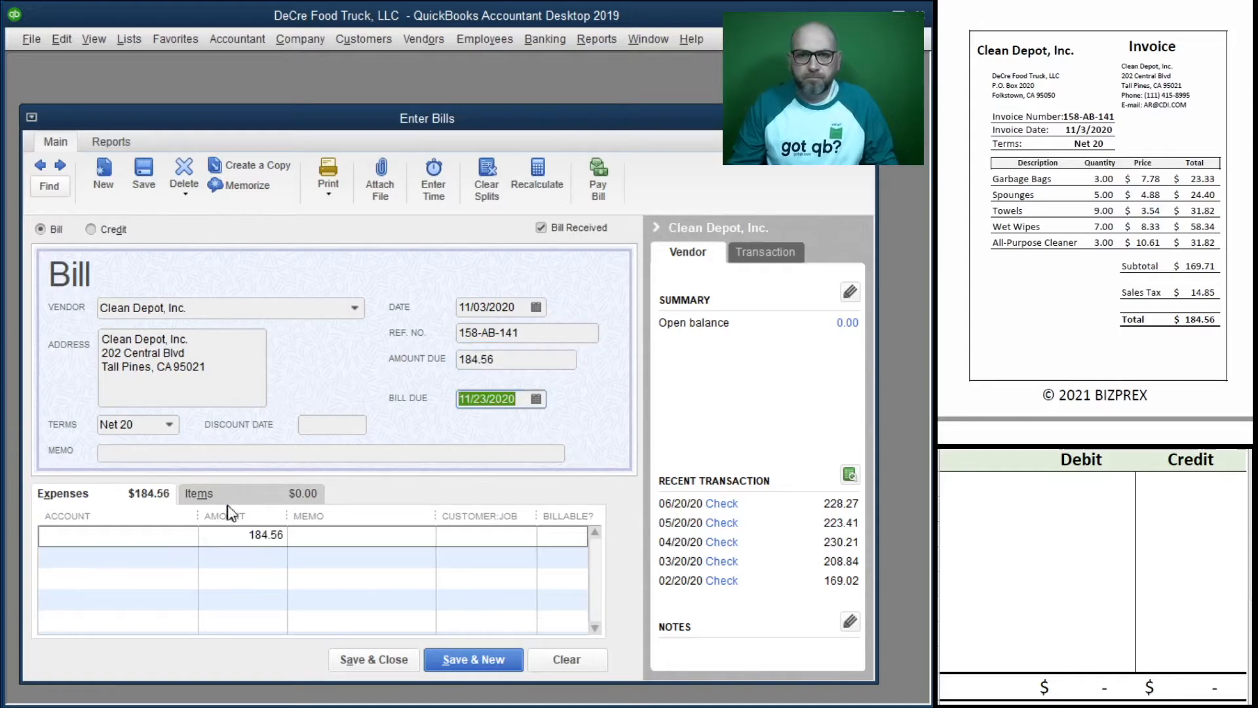
- Copy the reference number 158-AB-141 into the bill's memo
click(153, 453)
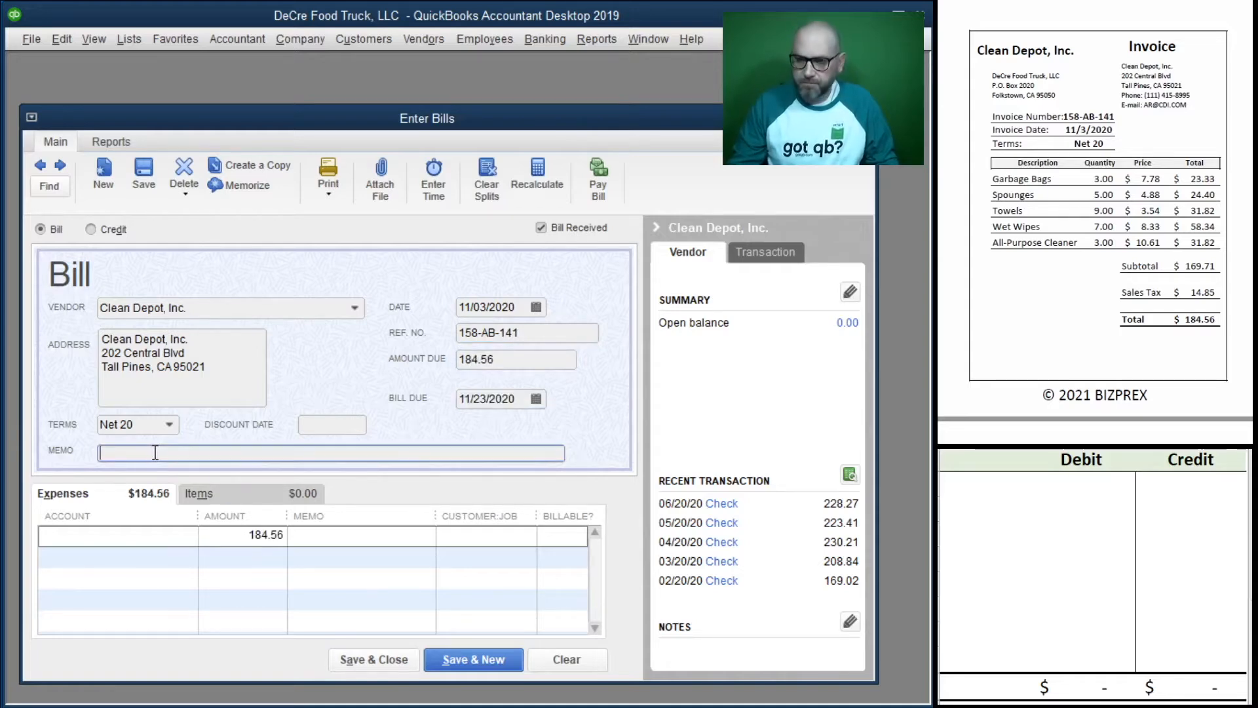
click(540, 327)
key(ctrl+c)
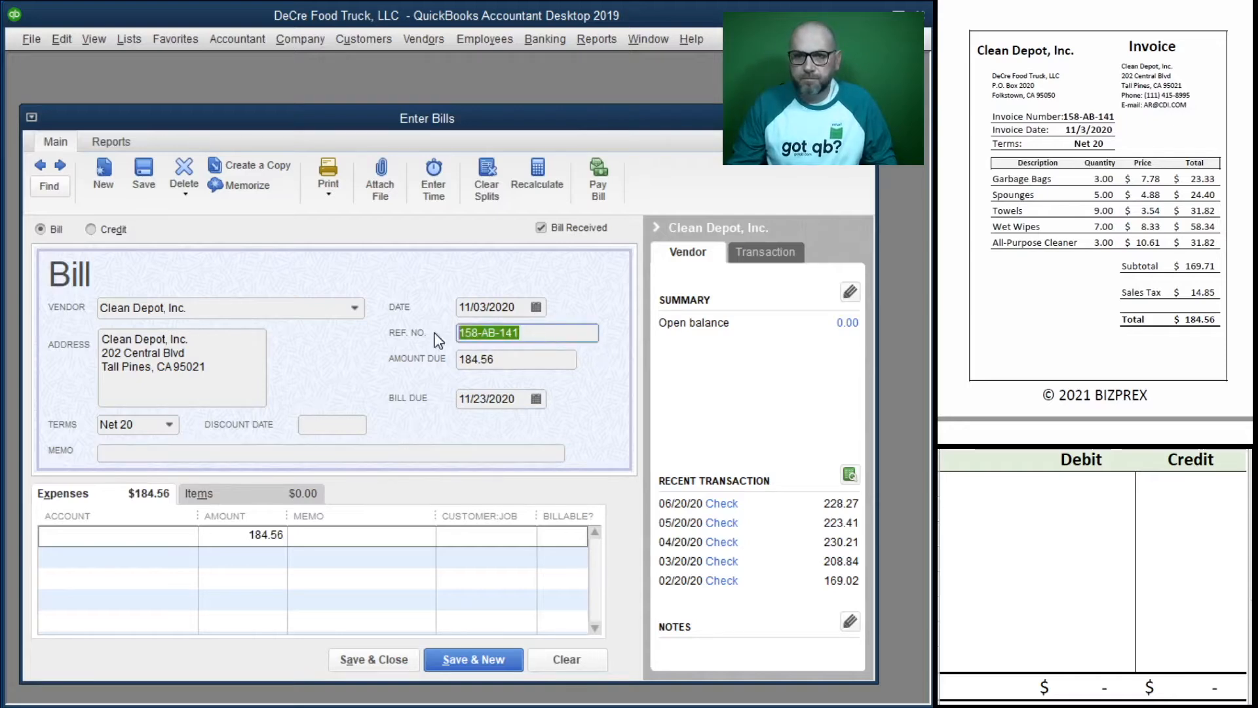
click(174, 452)
key(ctrl+v)
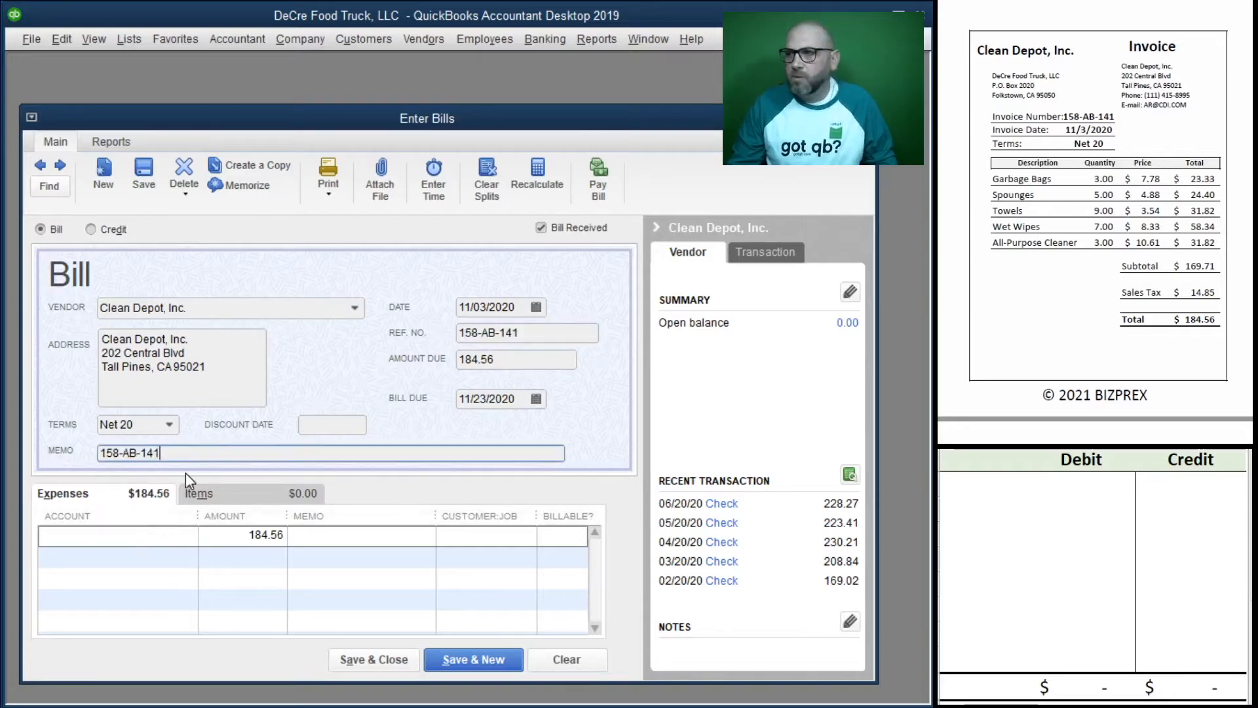
- Assign the bill's first expense line to account 60400 Cleaning Supplies
click(175, 536)
text(clae)
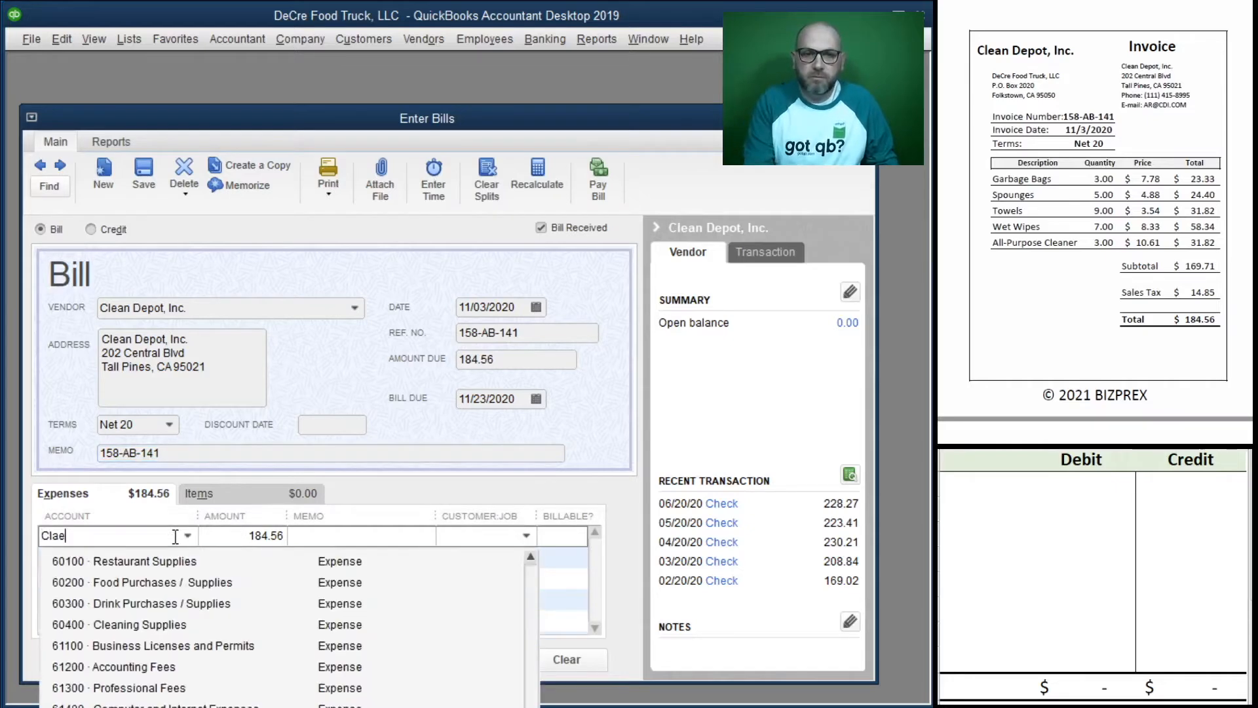
key(BackSpace)
key(Tab)
key(Tab)
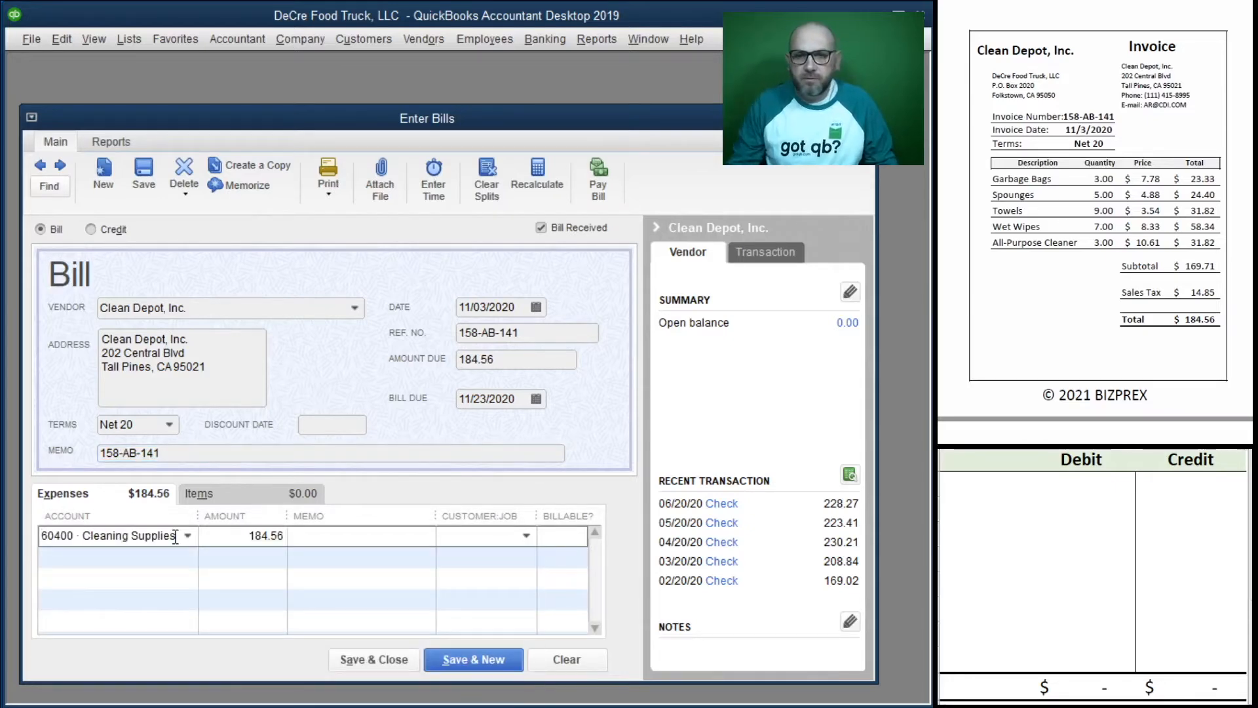
- Copy the bill's memo 158-AB-141 into the memo of the Cleaning Supplies expense line
drag(169, 454, 91, 451)
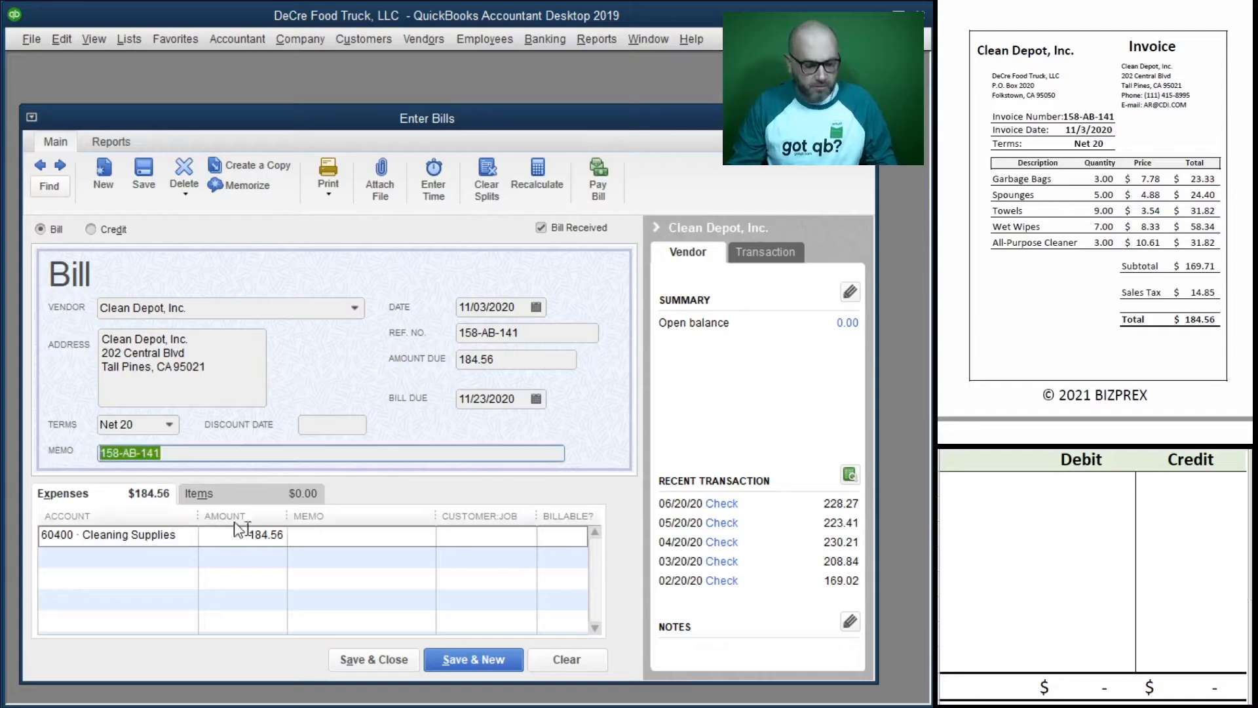
key(ctrl+c)
click(329, 534)
key(ctrl+v)
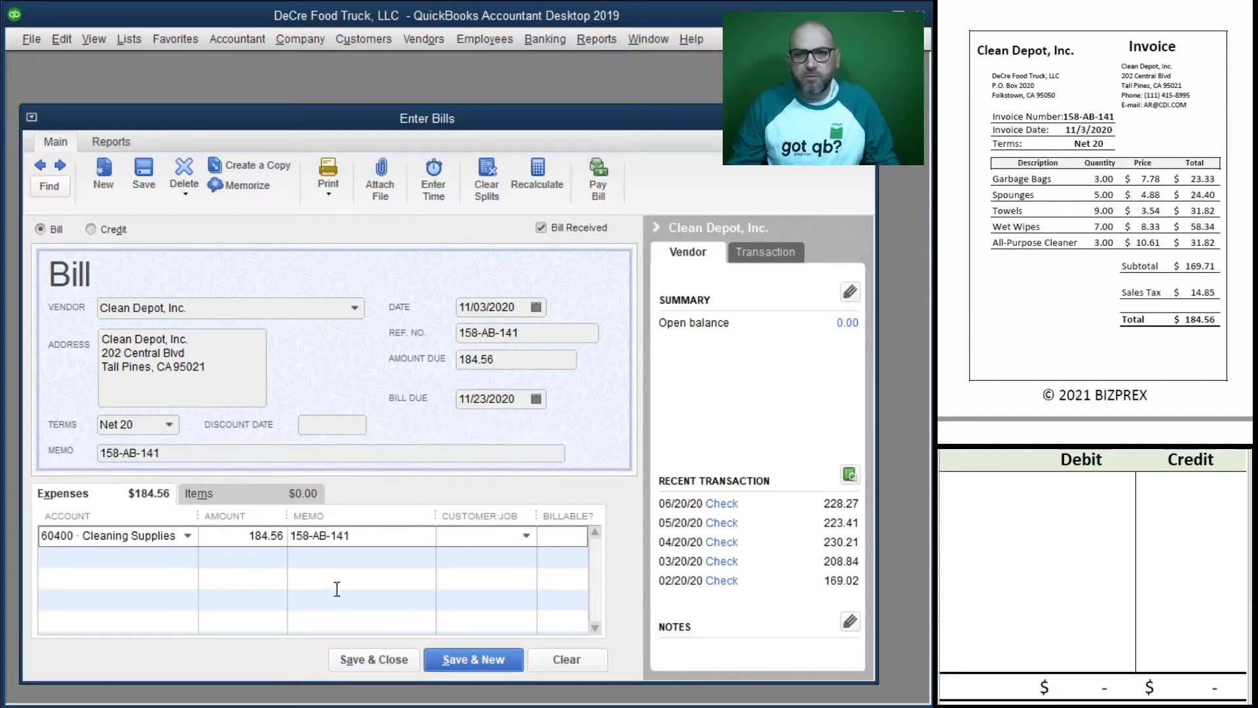
- Record account 20000 with a credit of 184.56 in the first row of the debit and credit worksheet
click(1006, 508)
click(992, 483)
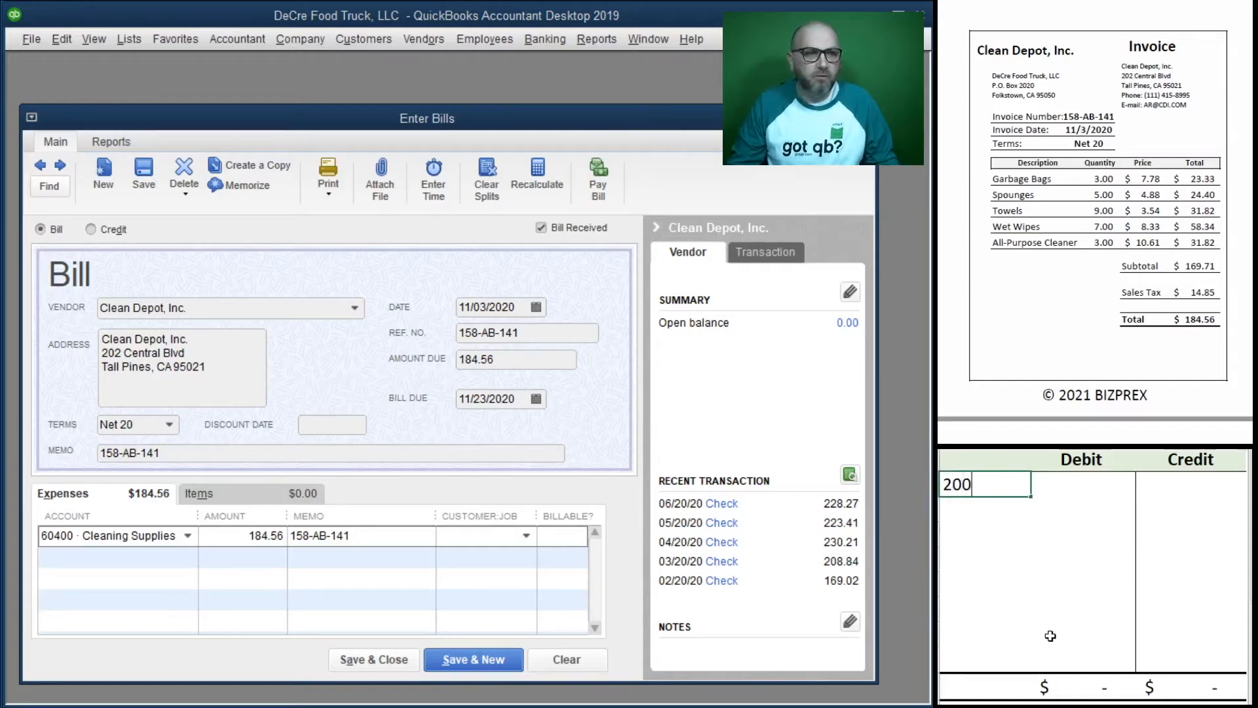
text(20000)
key(Tab)
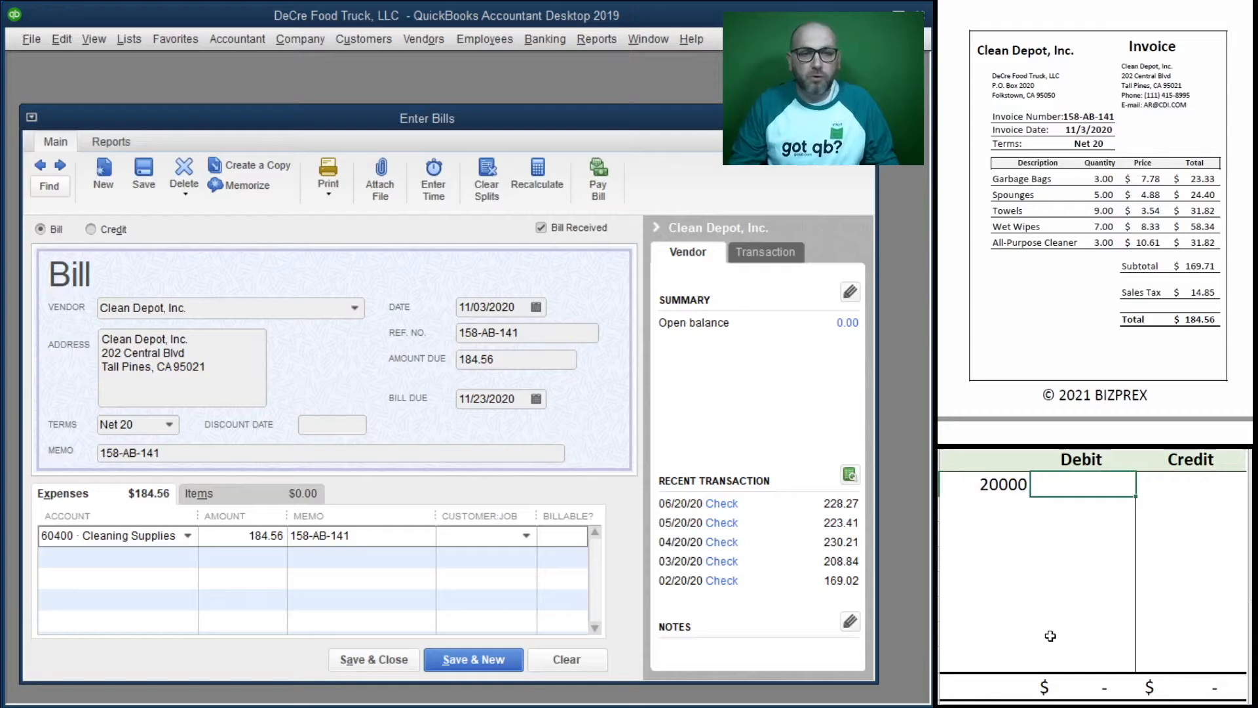
key(Tab)
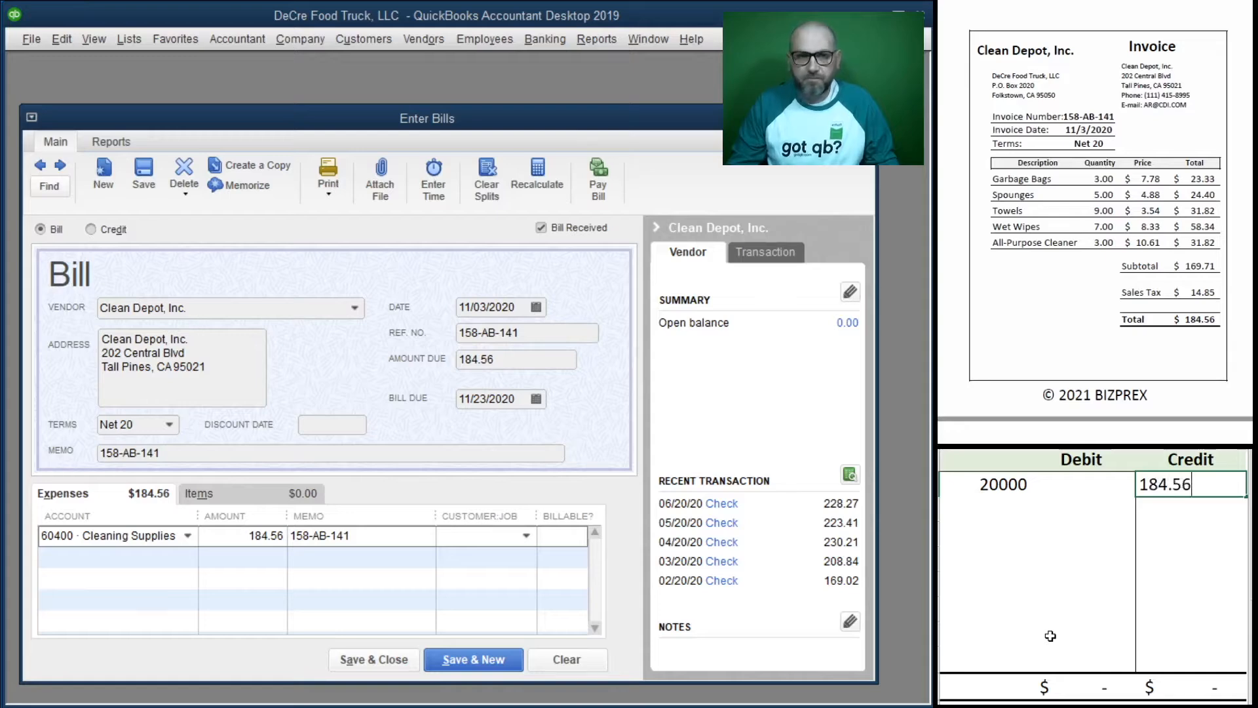
text(184.56)
key(Return)
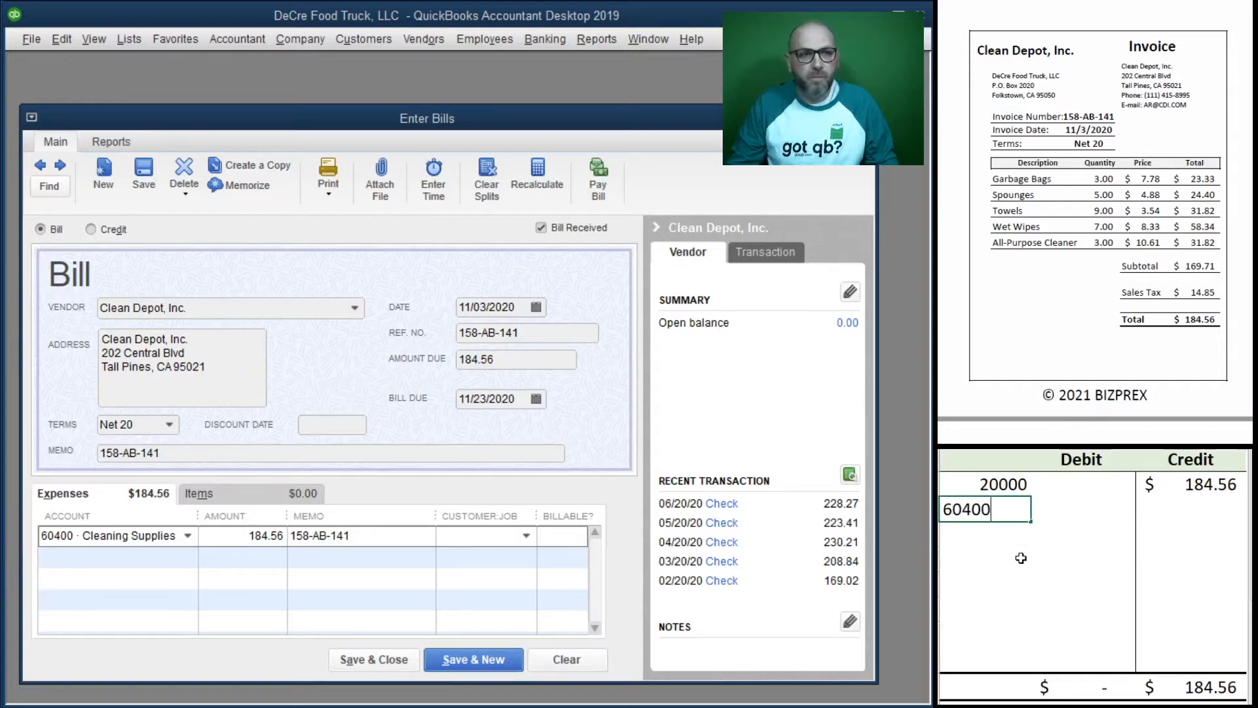
- Add a worksheet debit of 184.56 for account 60400
key(Tab)
text(184.56)
key(Return)
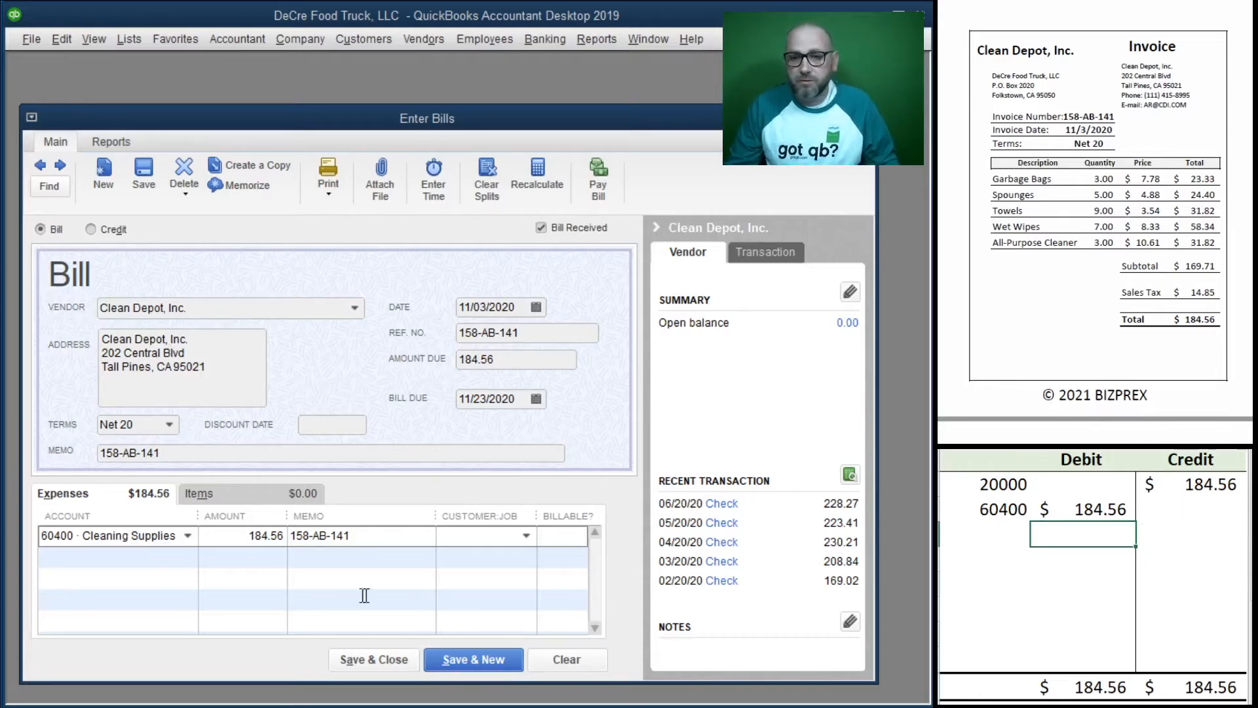
- Save and close the Clean Depot bill and clear its debit and credit worksheet entries
click(375, 660)
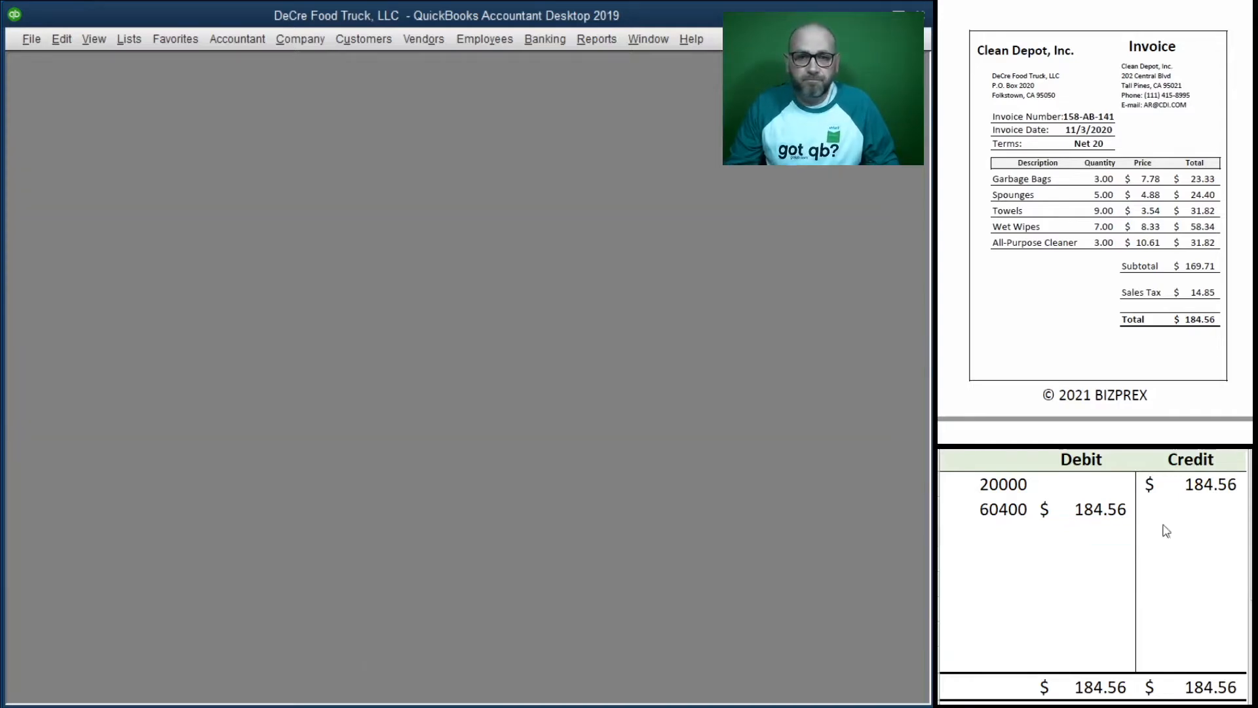
drag(1151, 518, 995, 488)
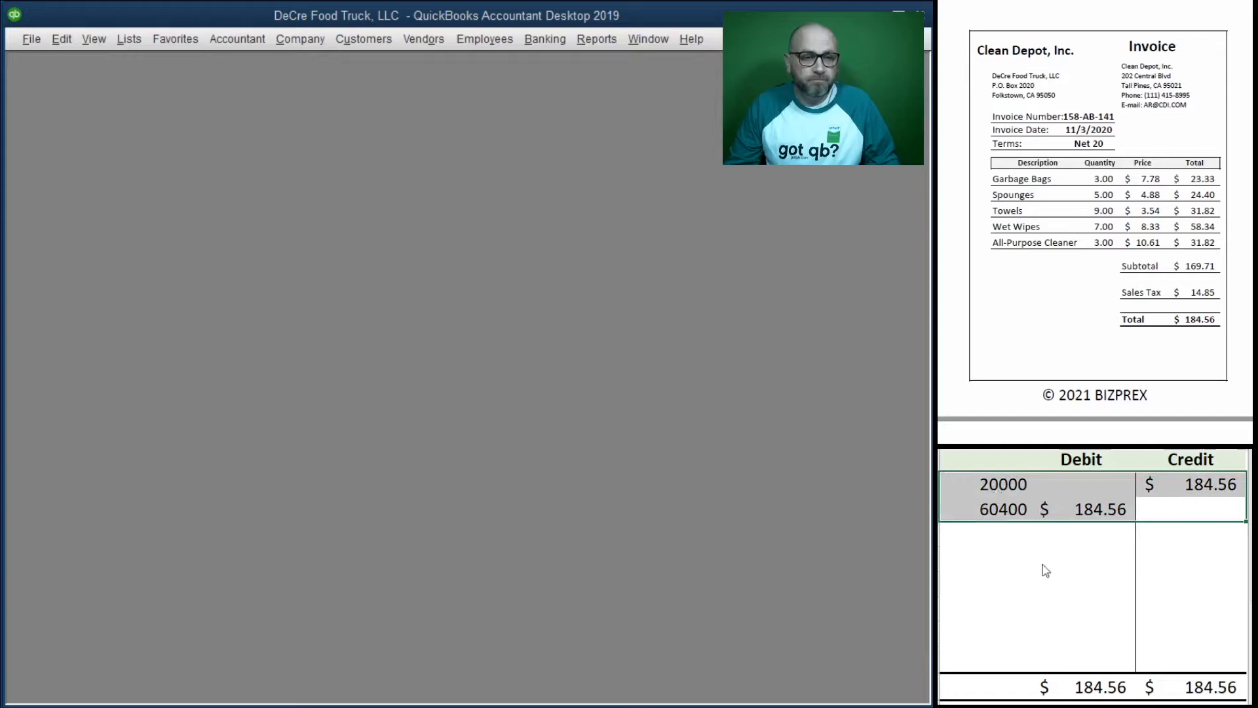
key(Delete)
- Bring up the Food Traders, Inc. invoice and start a new bill for that vendor
scroll(1132, 286, down, 3)
scroll(1132, 287, down, 3)
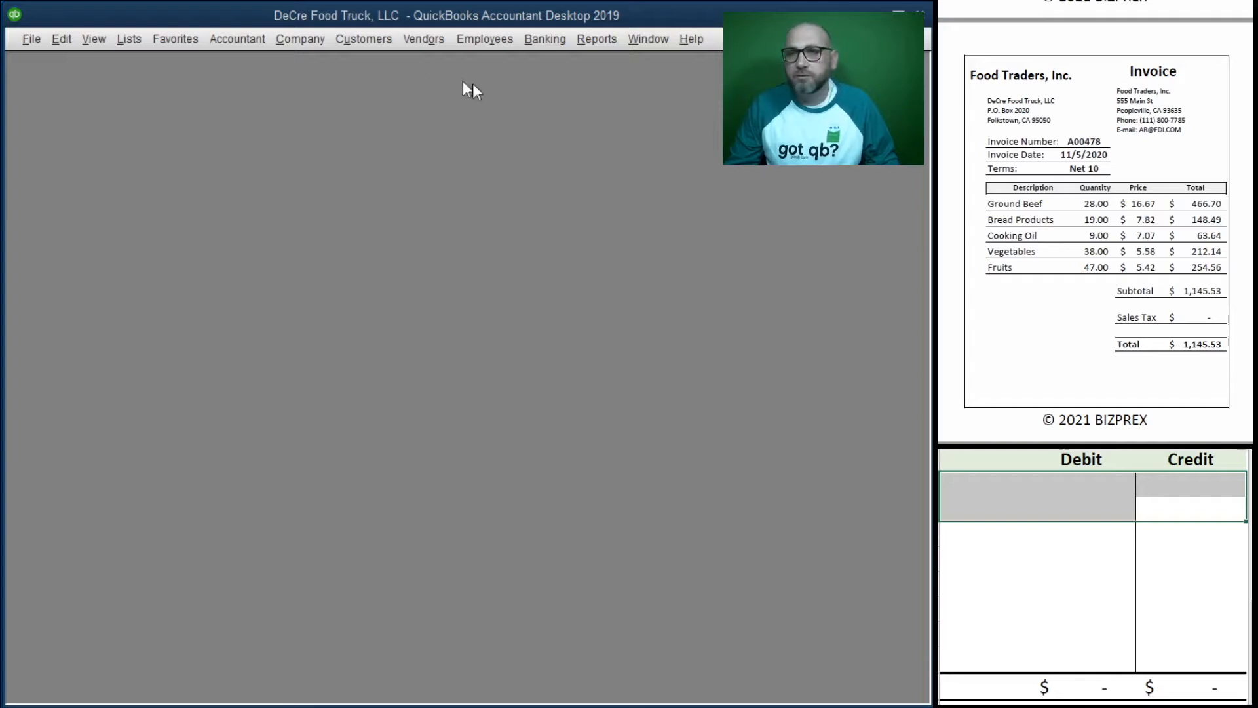
click(423, 38)
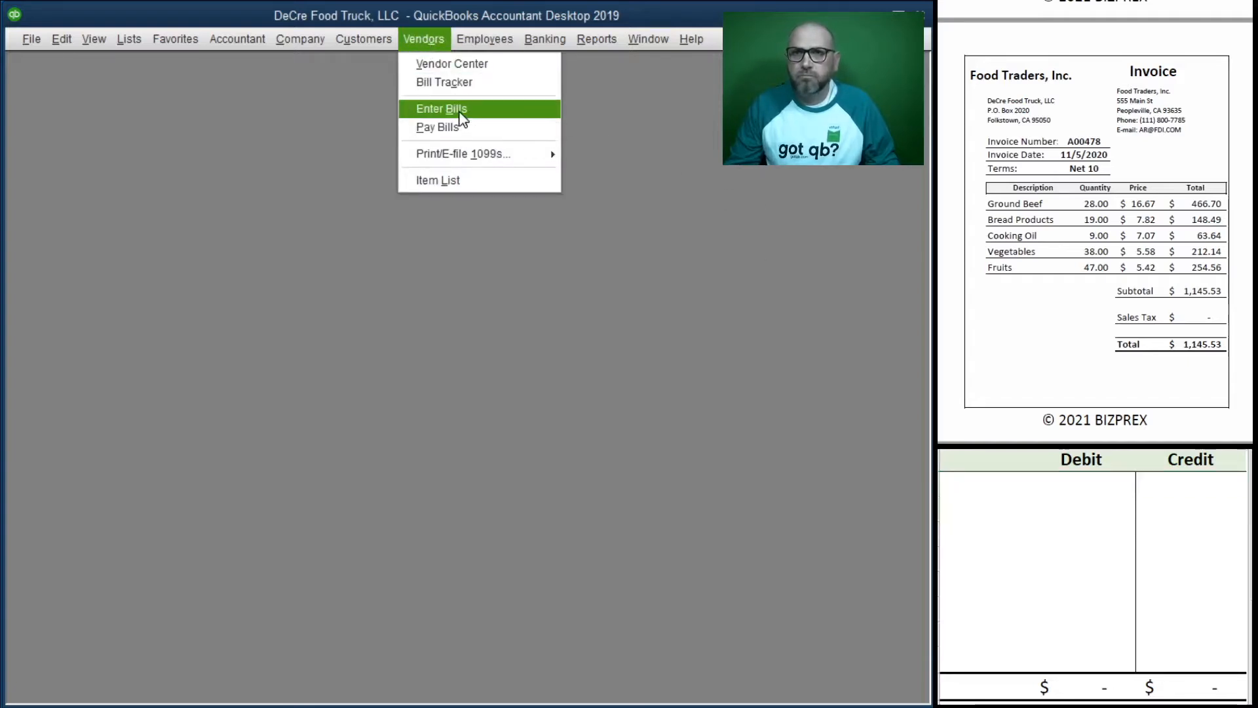
click(463, 111)
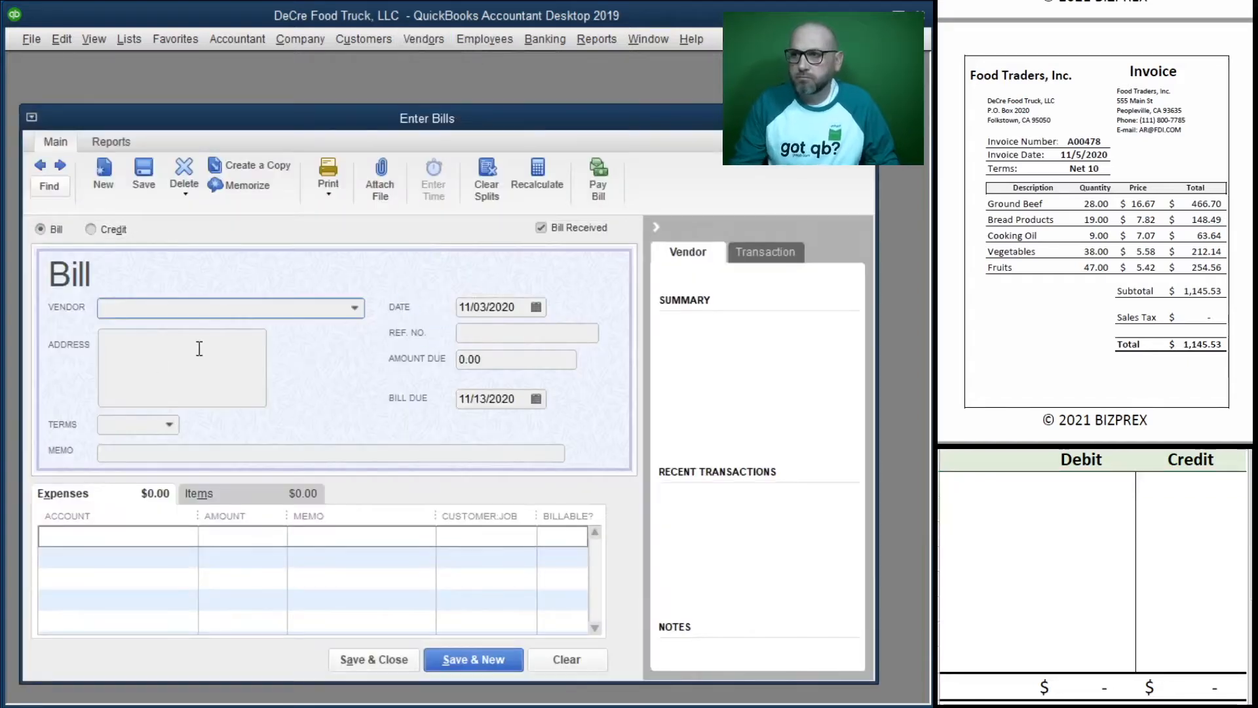
text(Food Traders, Inc.)
key(Tab)
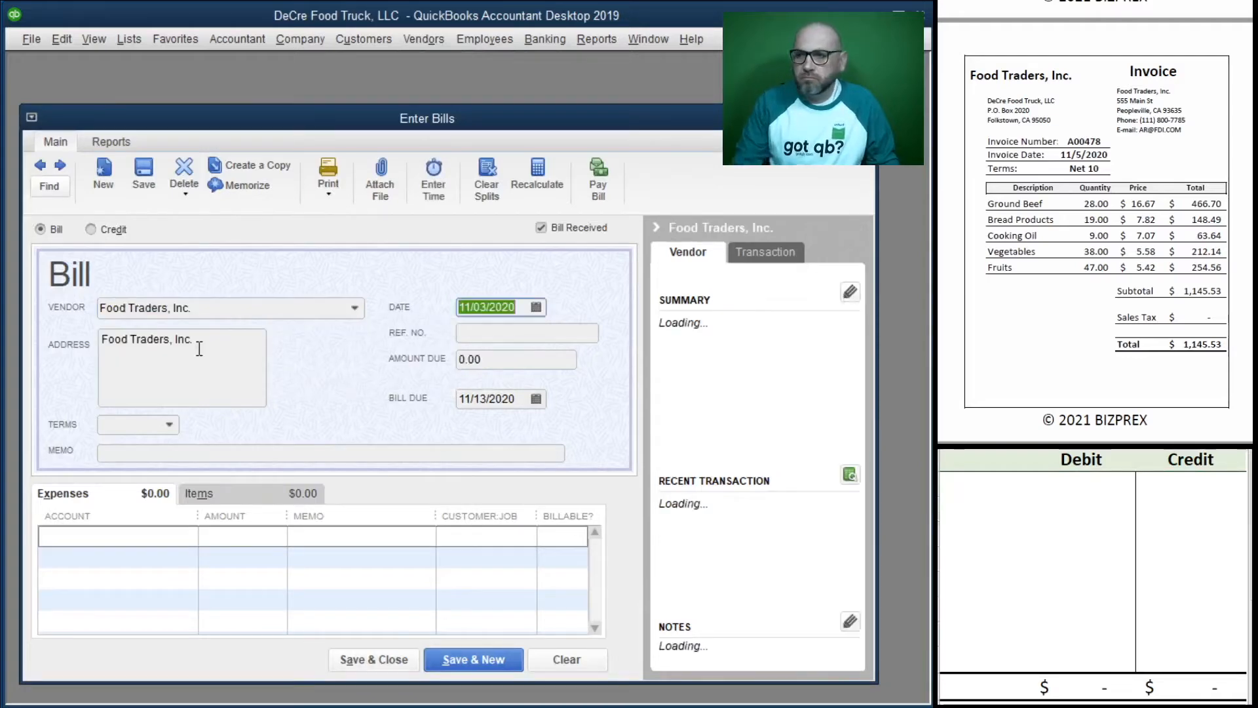
- Fill in the Food Traders bill with date 11/5/2020, reference number A00478 and amount due 1,145.53
text(11/5/2020)
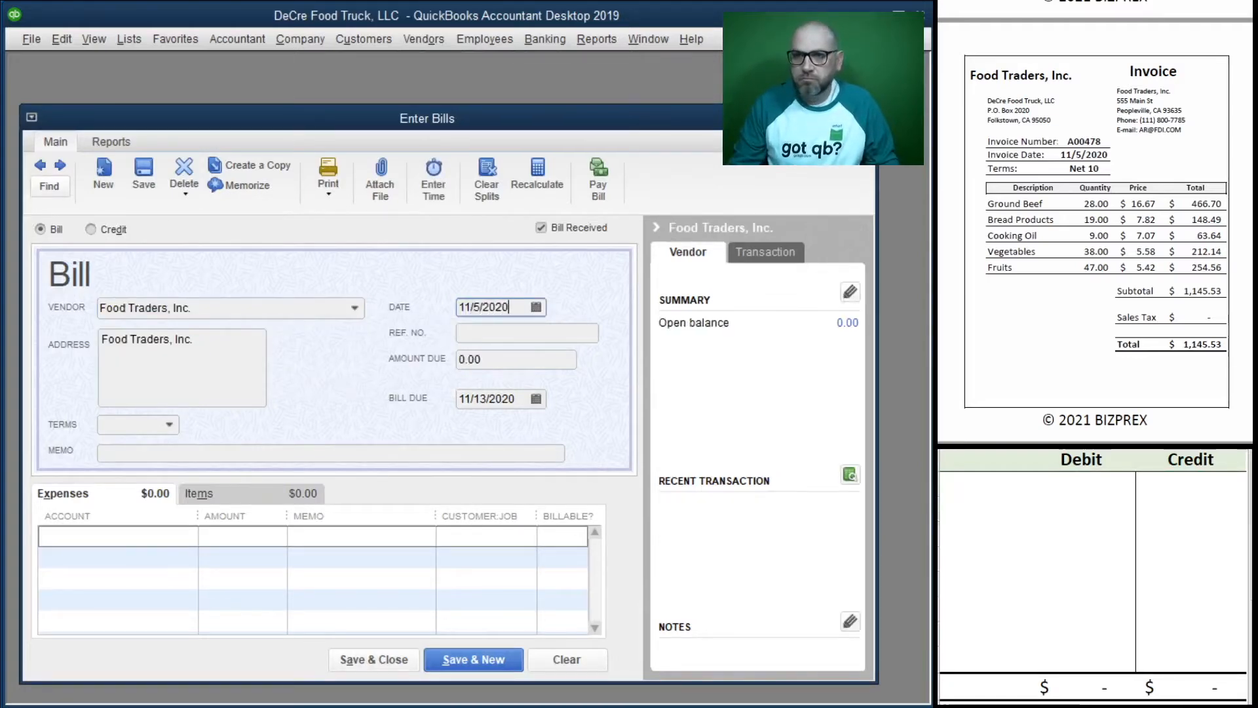
key(Tab)
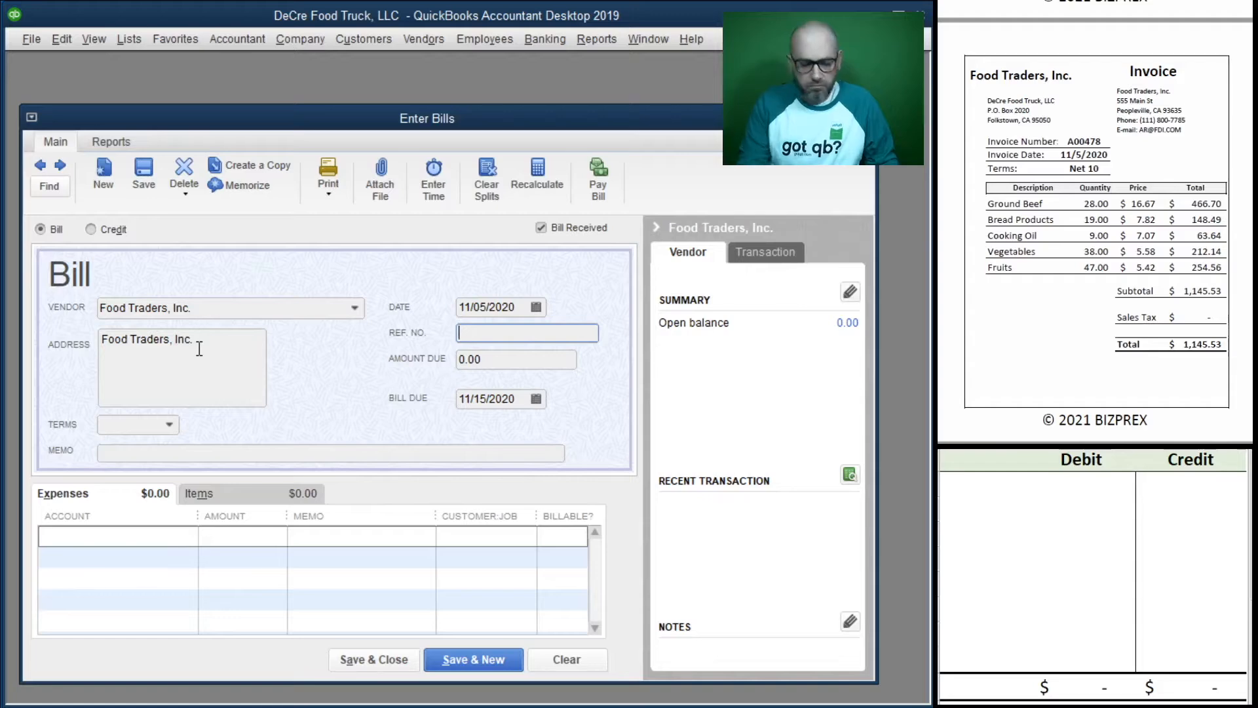
text(A00)
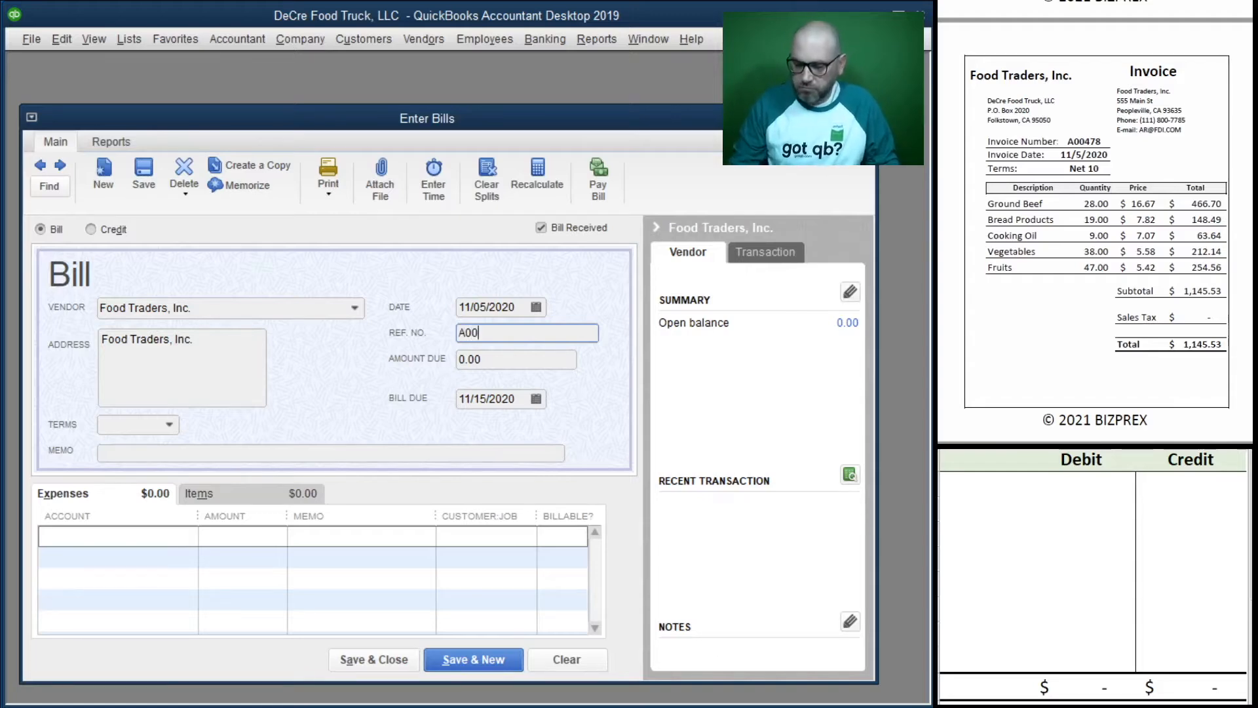
text(478)
key(Tab)
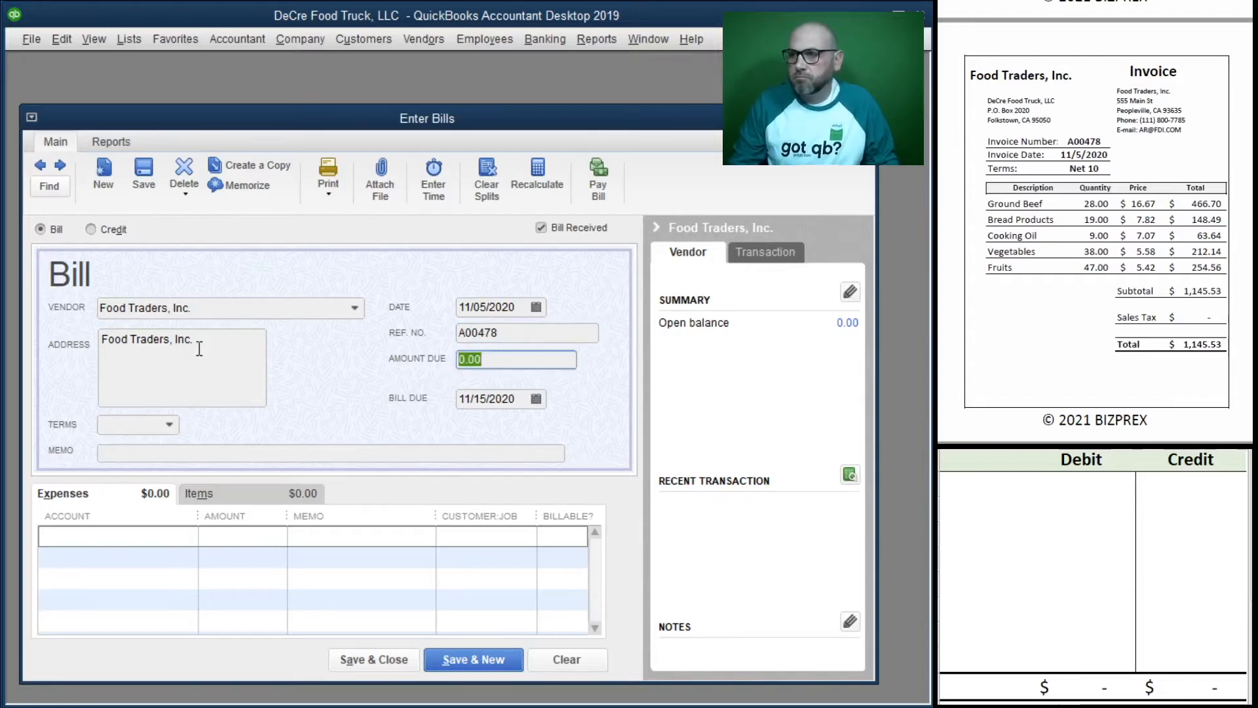
text(1145.53)
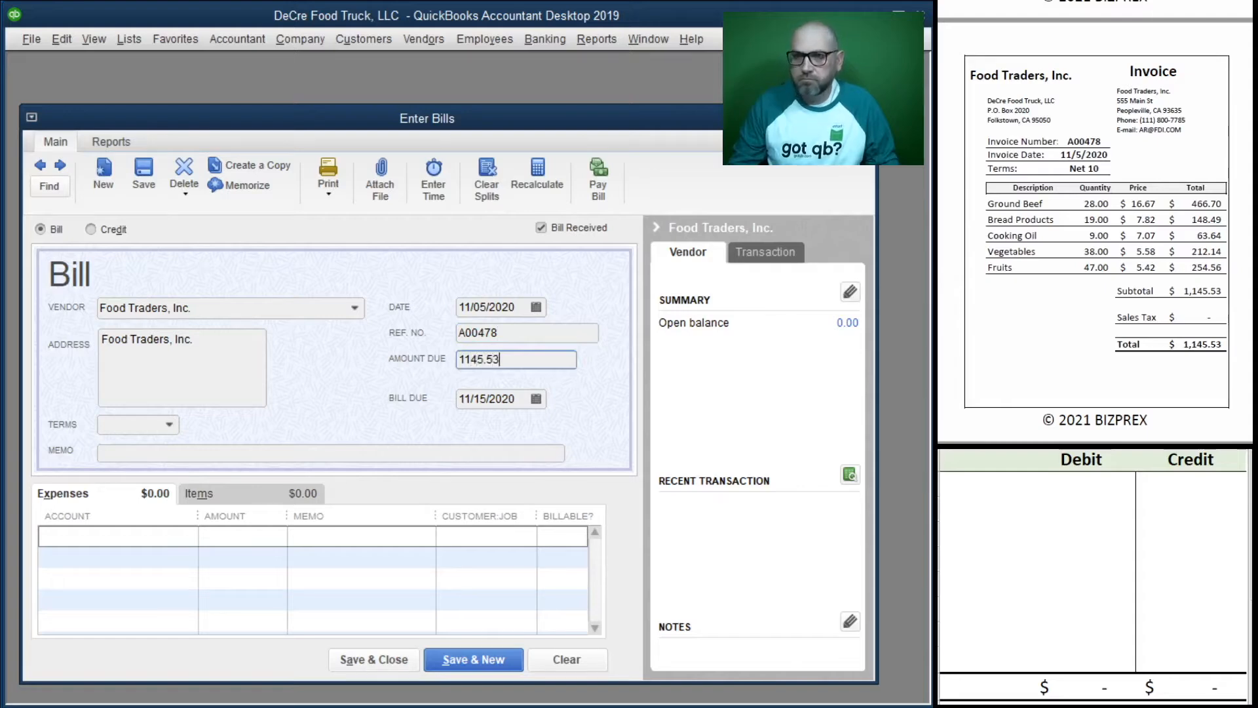
key(Tab)
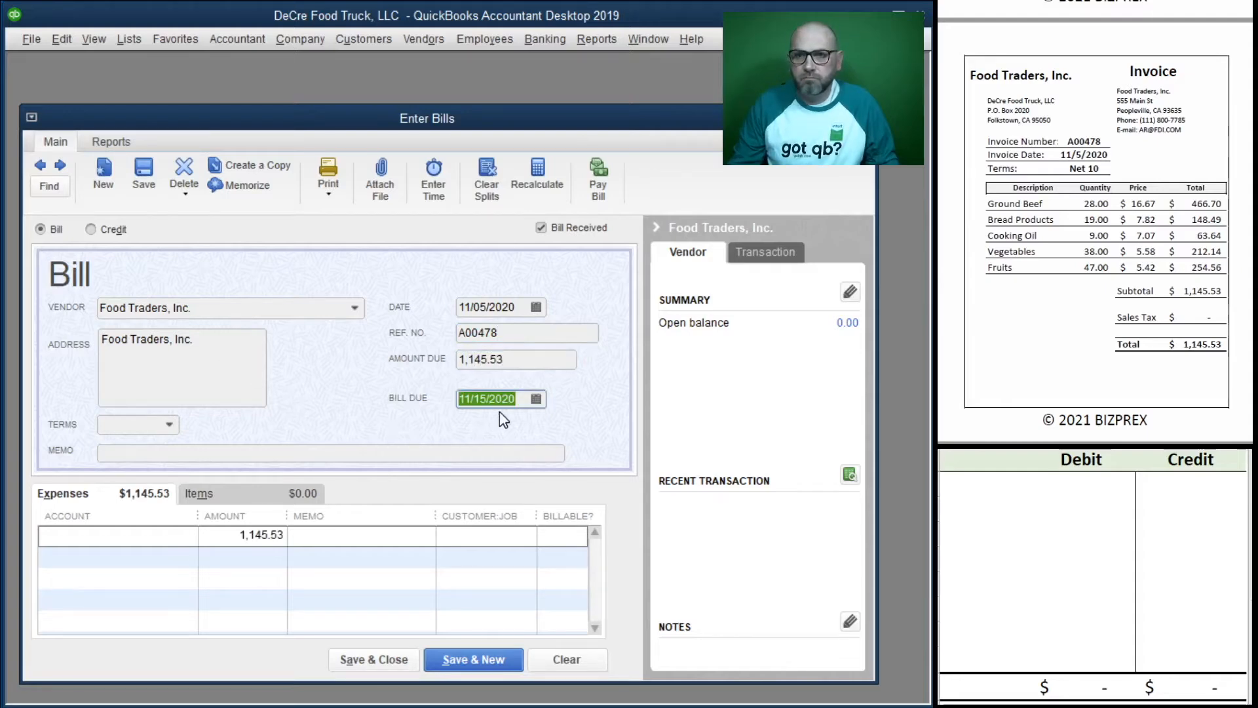
- Create a standard payment term named Net 10, due in 10 days, and apply it to the bill
click(160, 426)
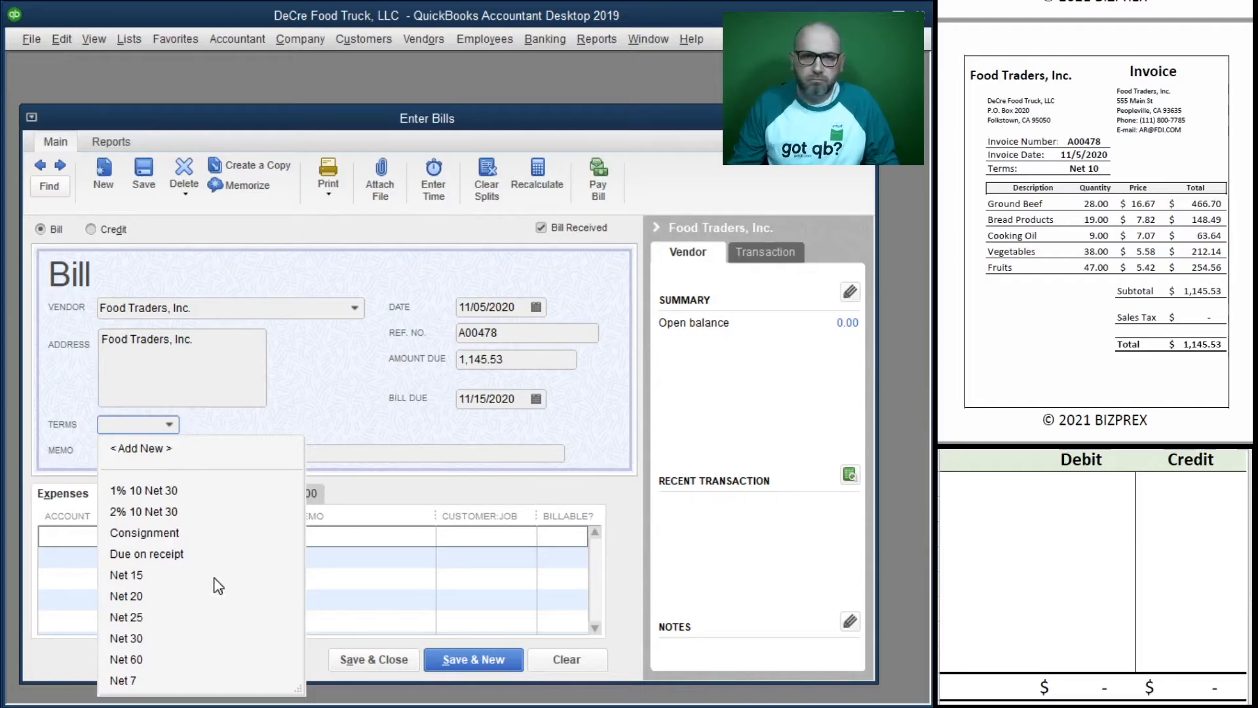
click(134, 422)
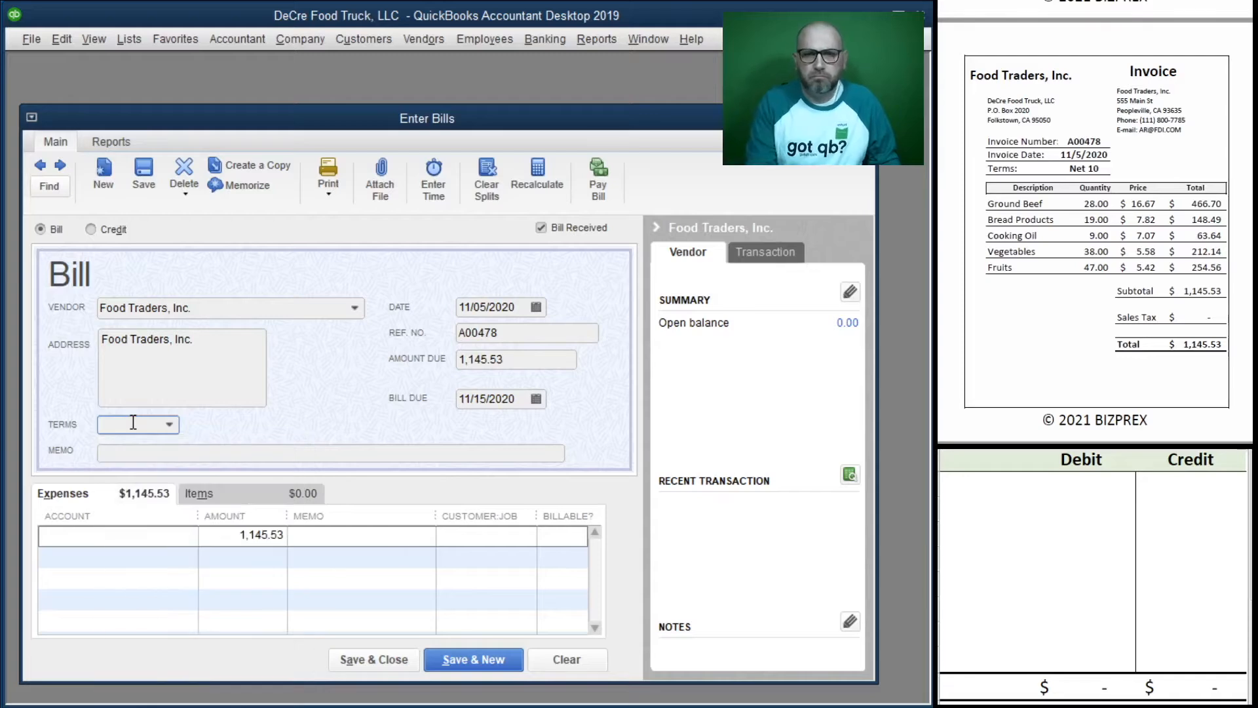
text(Net 15)
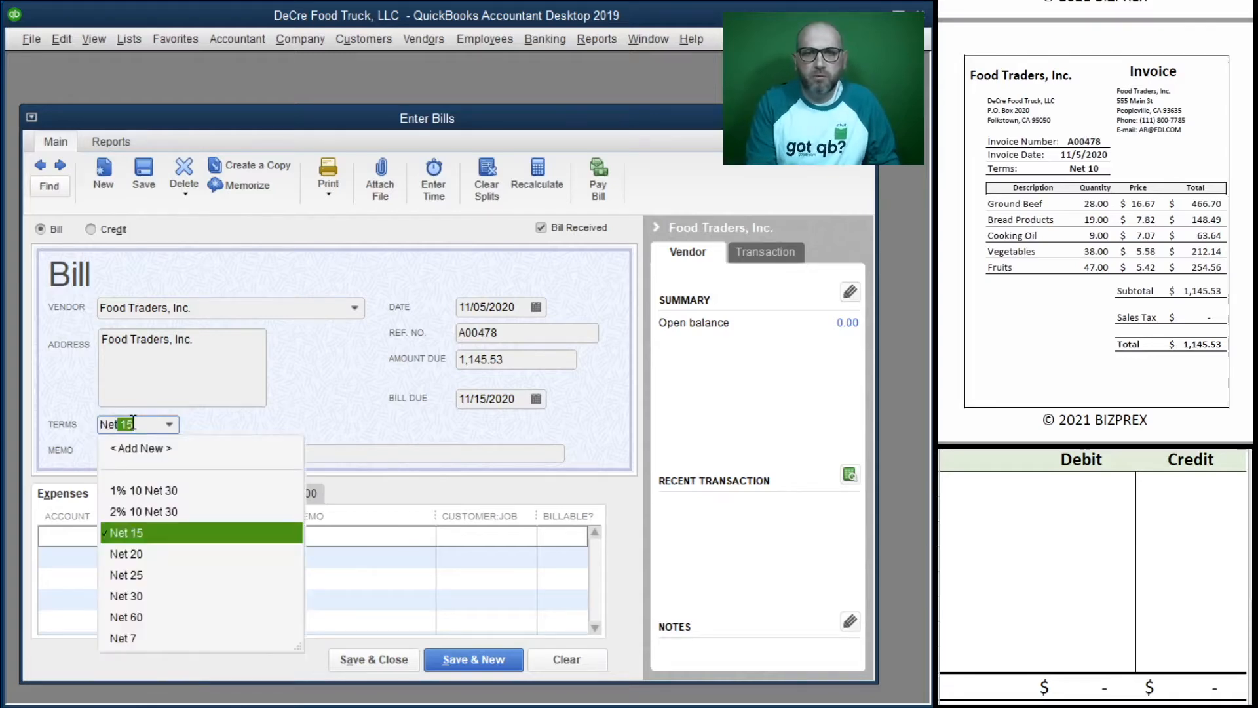
click(143, 451)
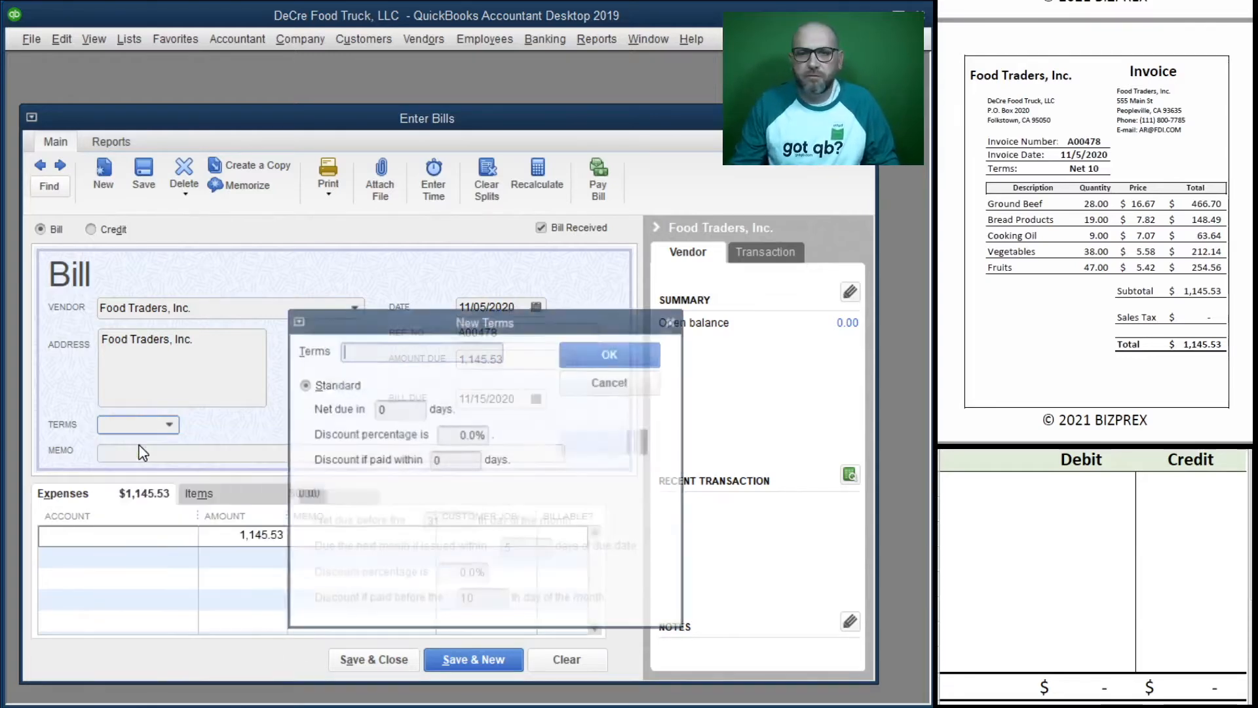
text(Net 10)
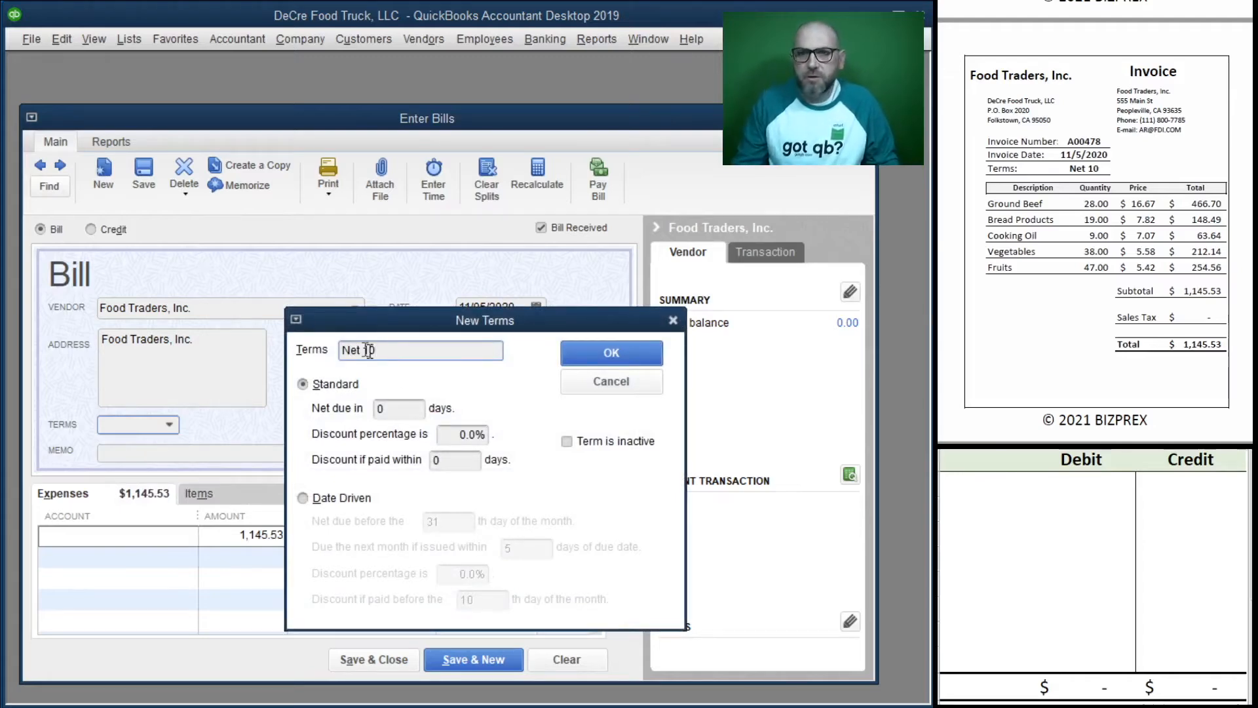
click(393, 410)
text(10)
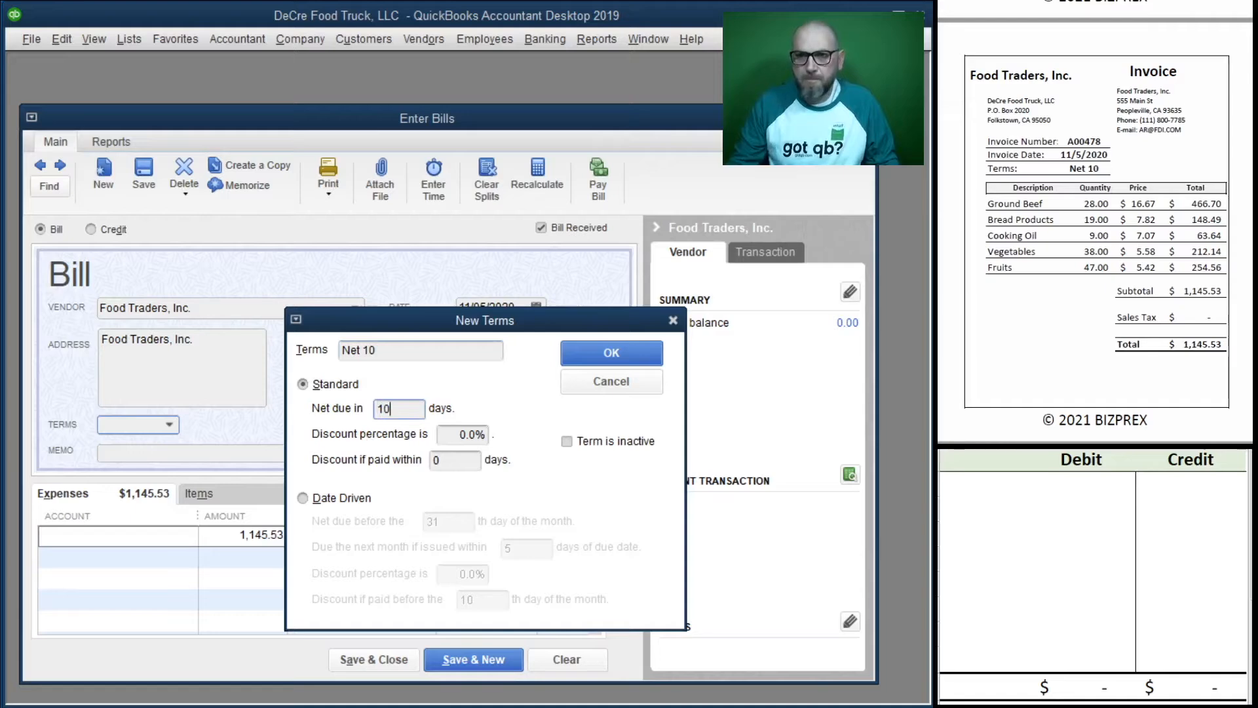
click(591, 349)
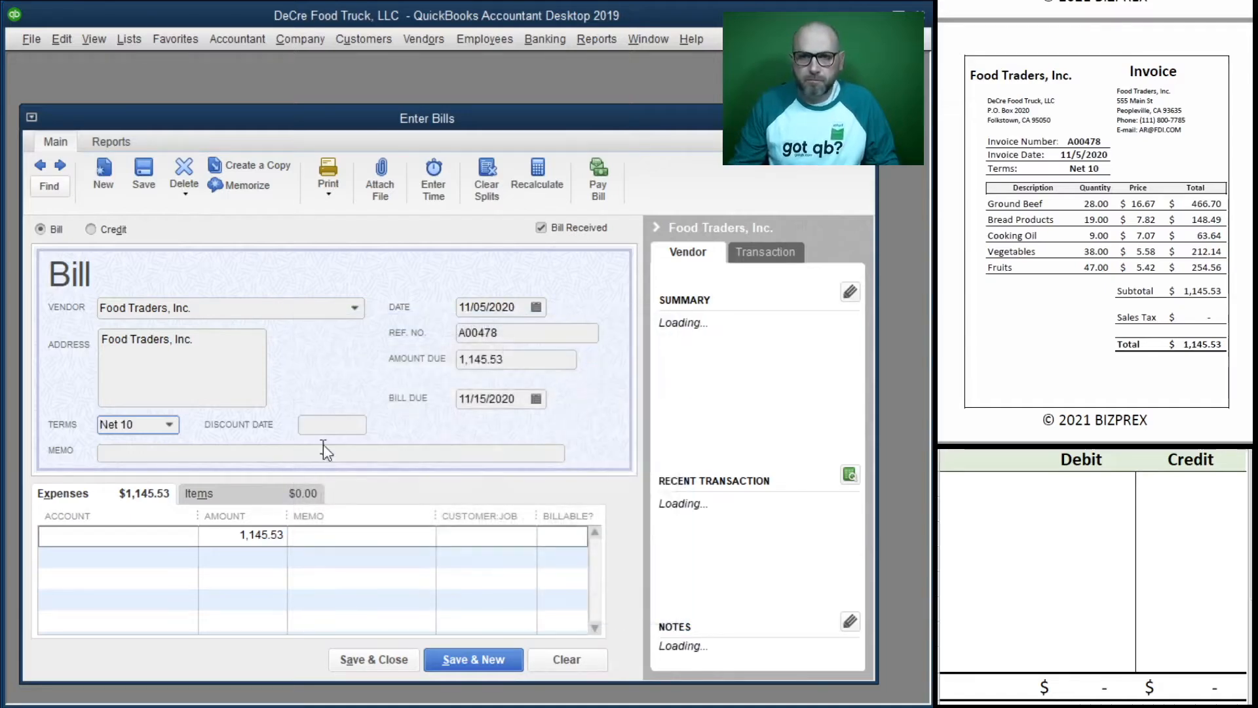
- Copy the bill's reference number into its memo
click(195, 453)
click(511, 333)
key(ctrl+c)
click(178, 453)
key(ctrl+v)
- Assign the 1,145.53 expense line to 60200 Food Purchases / Supplies with memo A00478
click(147, 534)
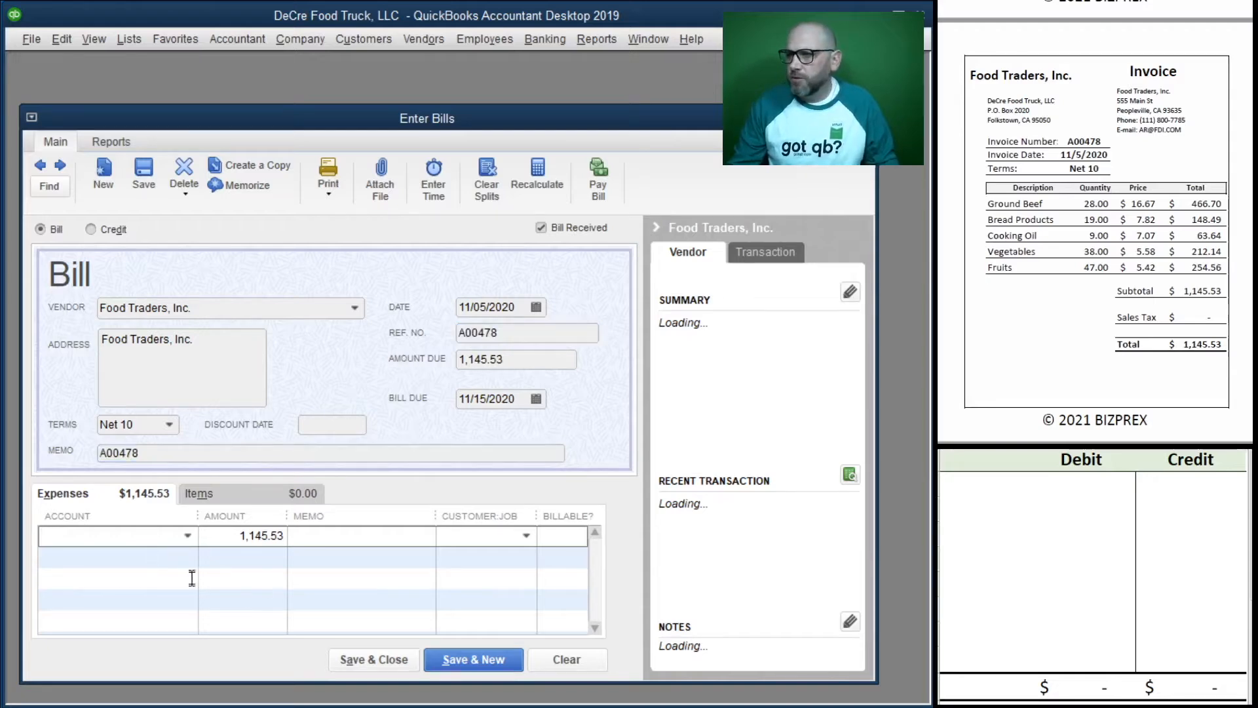
click(188, 536)
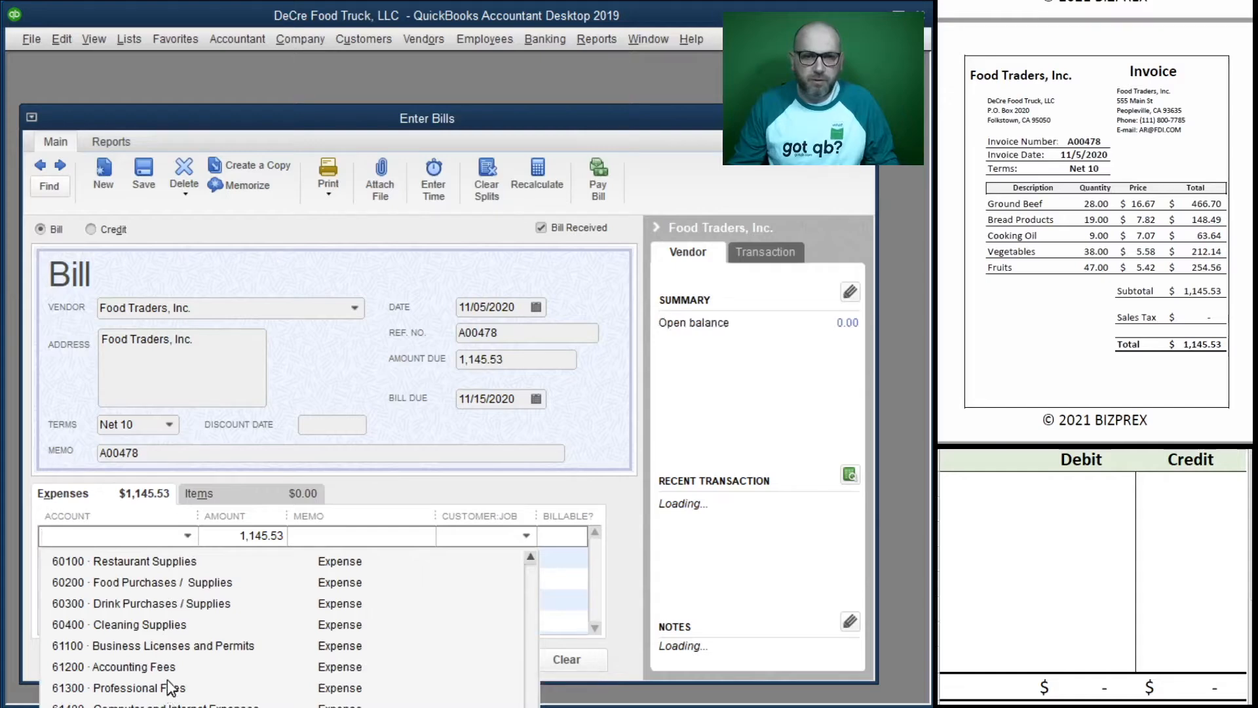
click(120, 583)
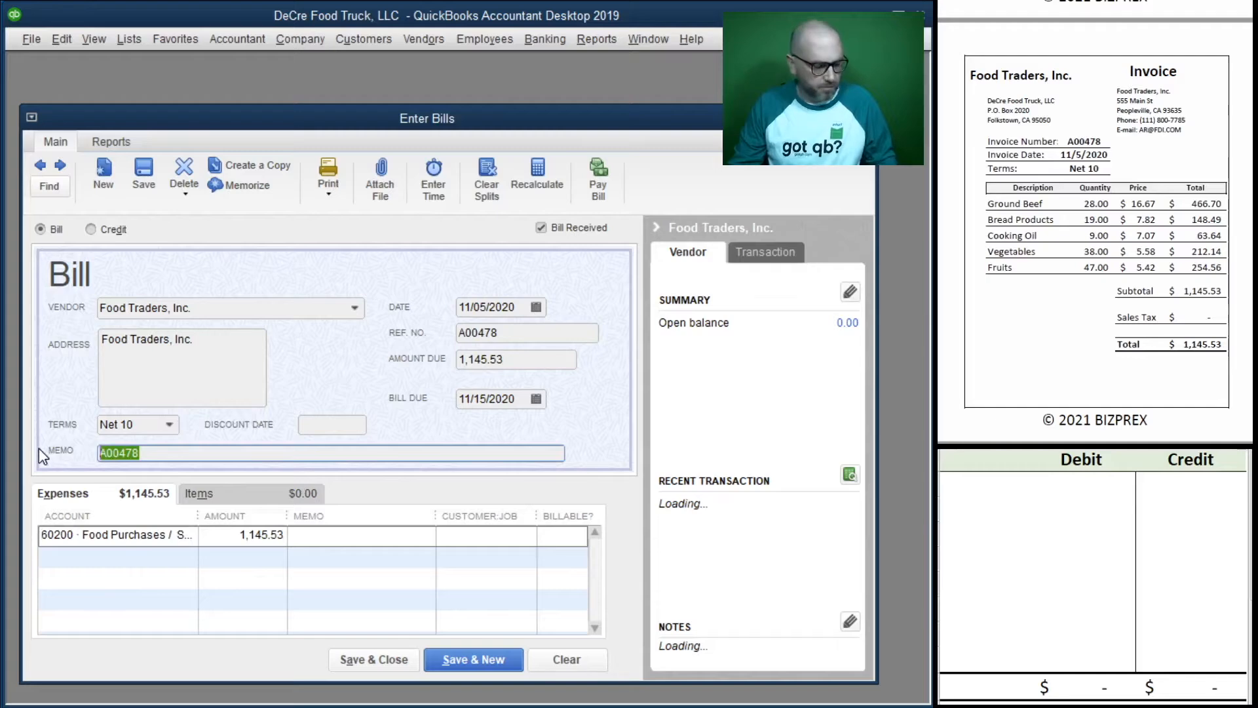
click(312, 542)
key(ctrl+v)
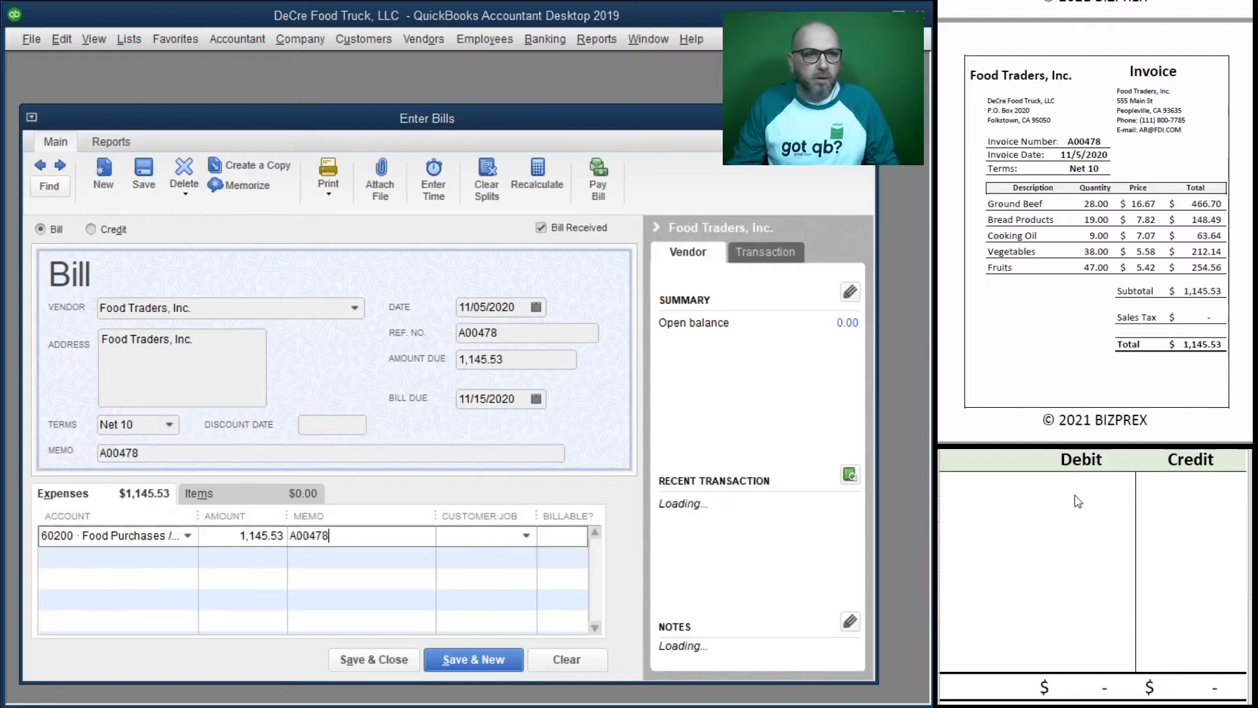
- Record account 20000 with a credit of 1,145.53 in the first row of the debit and credit worksheet
click(987, 485)
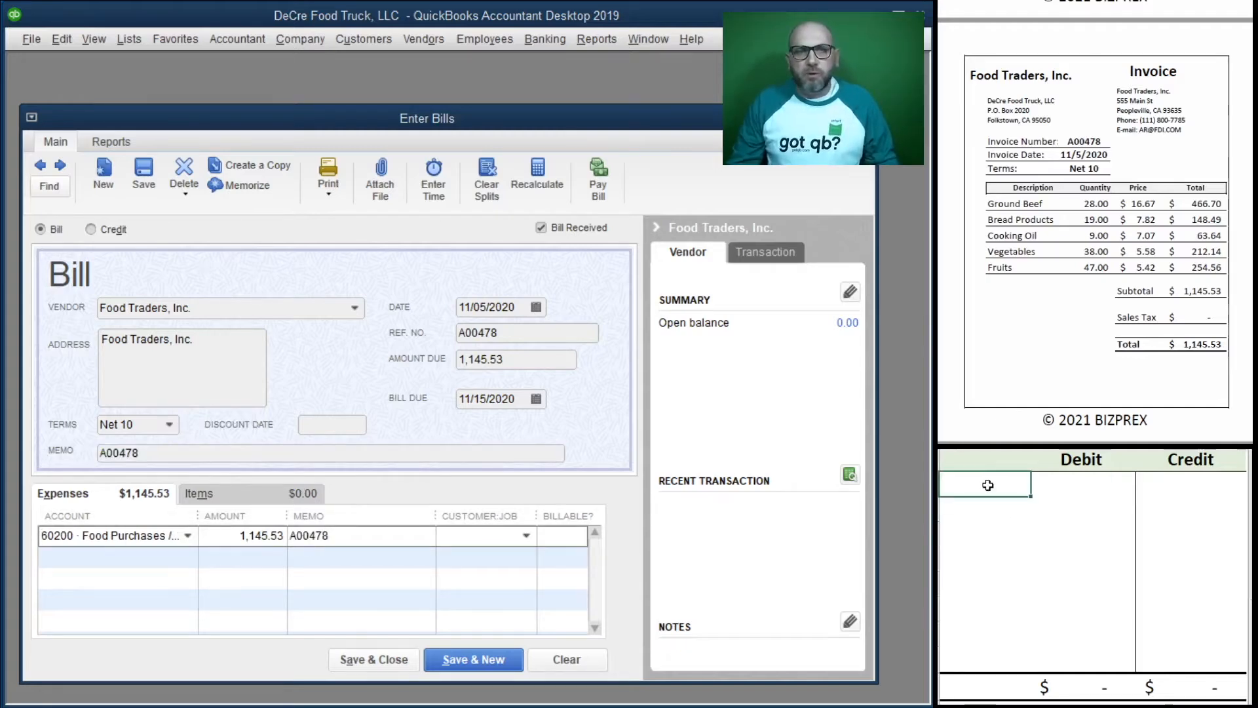
text(2000)
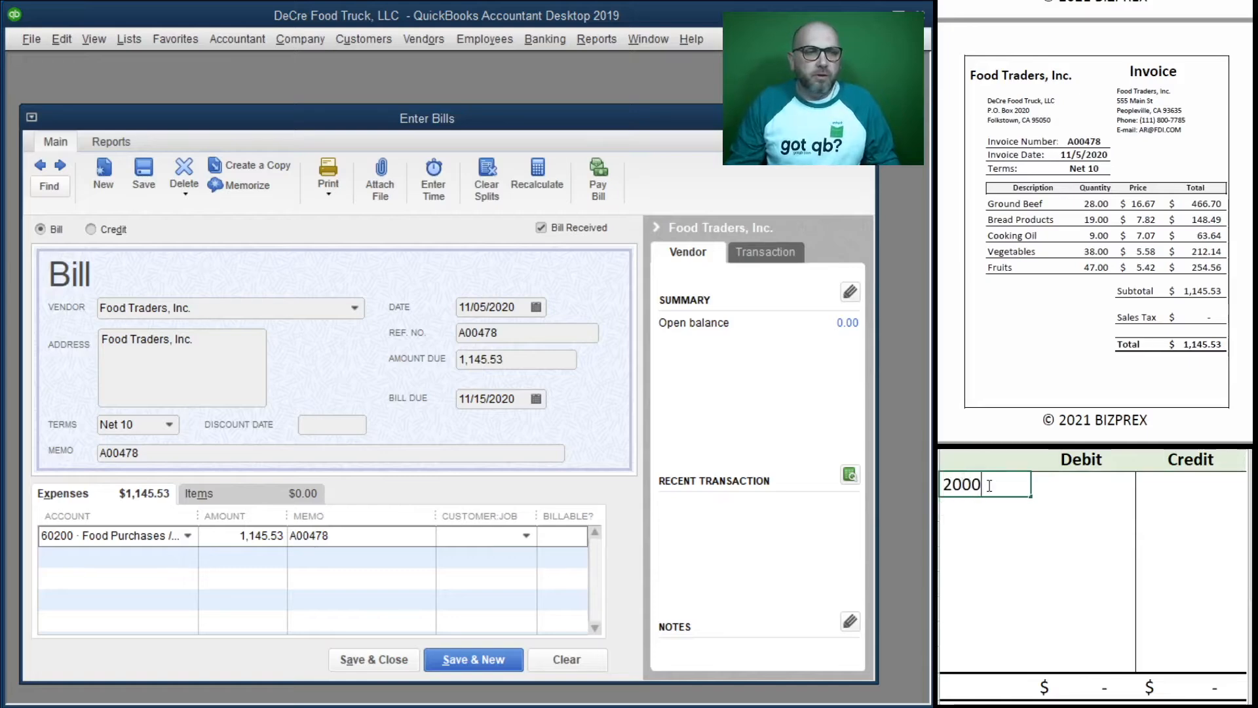
text(0)
key(Tab)
key(Tab)
text(1)
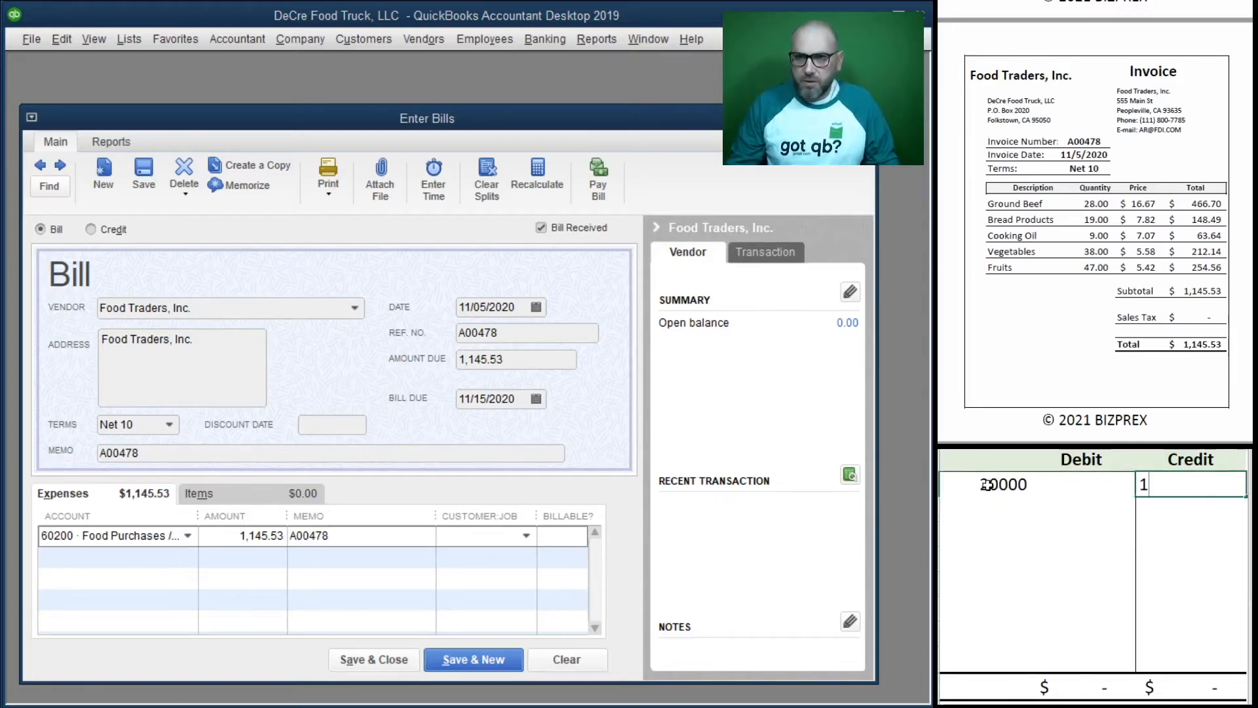
text(,145.53)
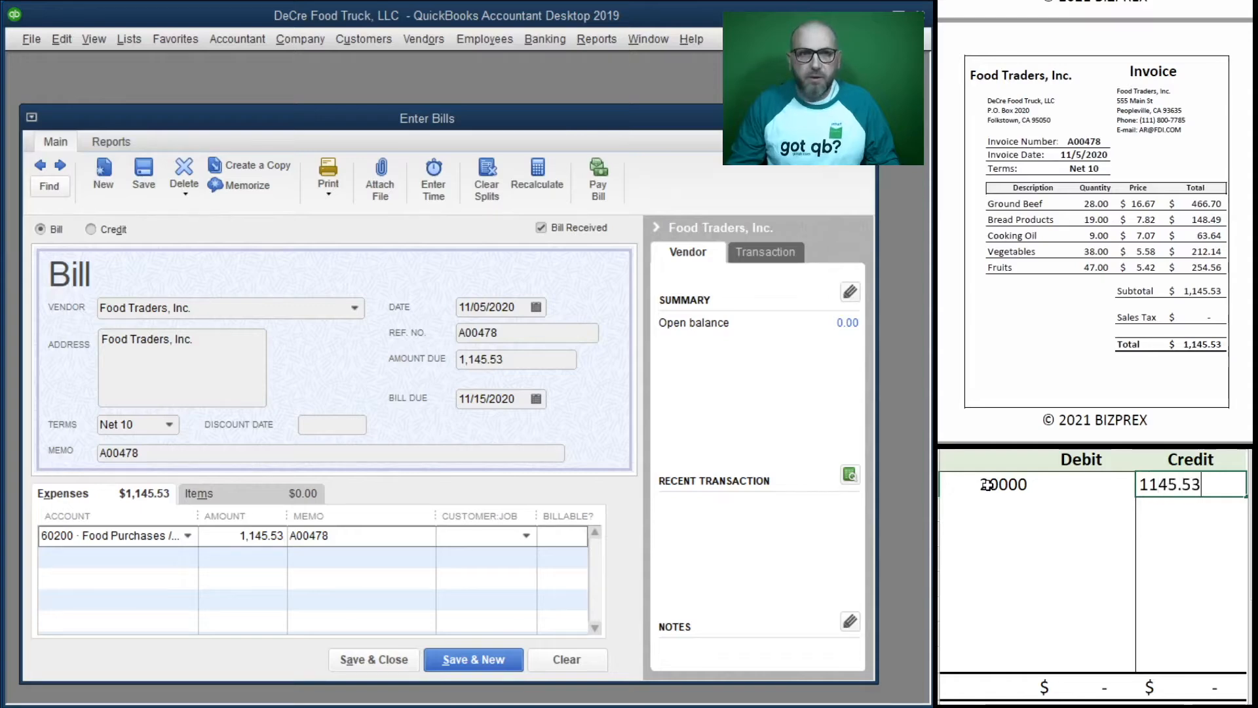
key(Return)
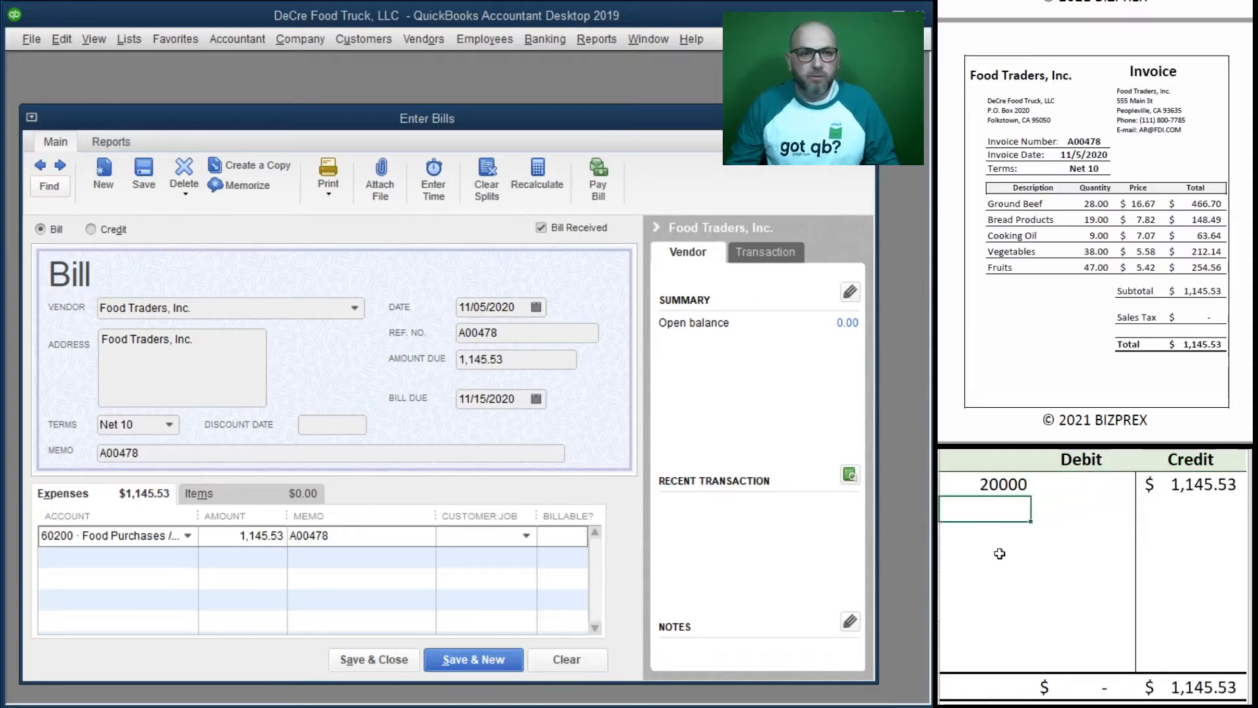
- Add a worksheet debit of 1,145.53 for account 60200
text(60200)
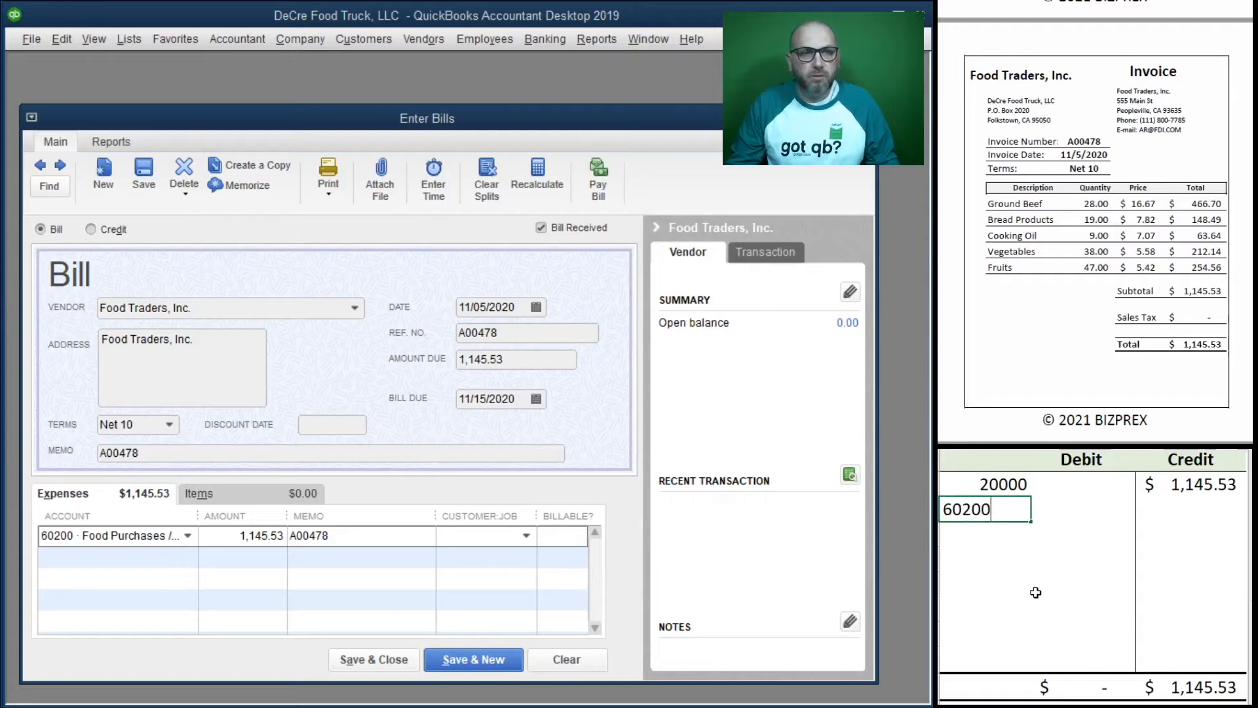
key(Tab)
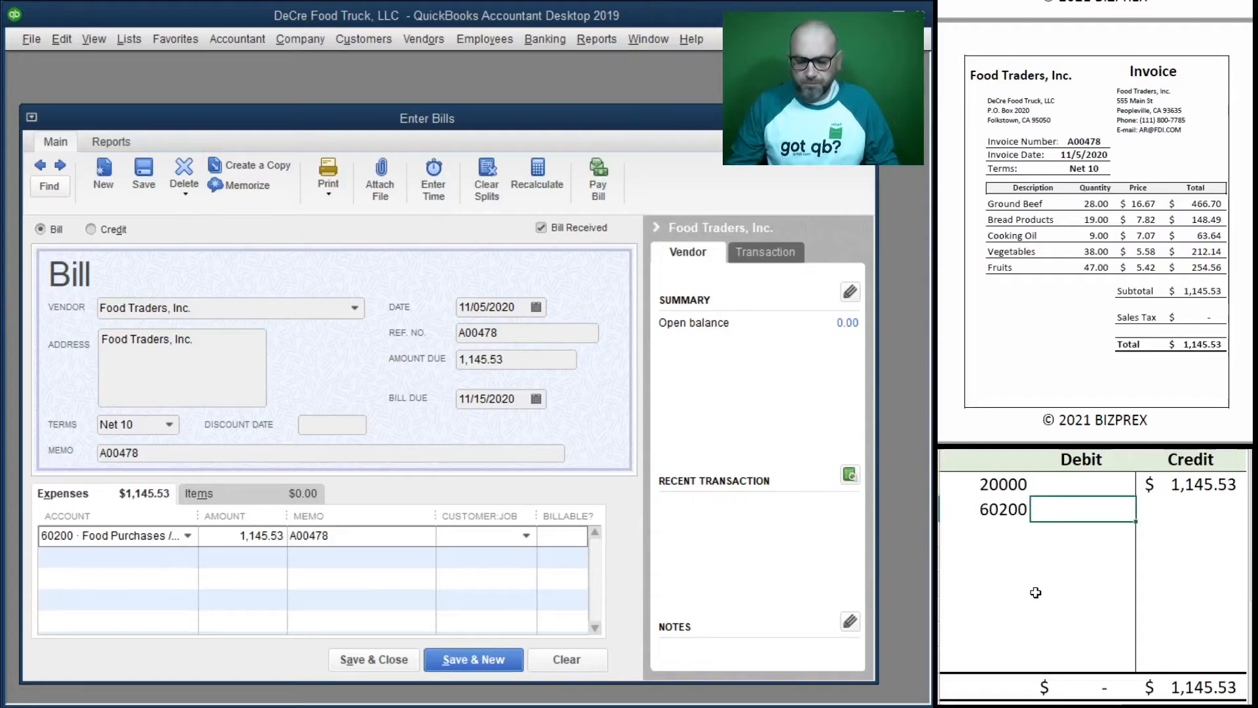
text(1145.53)
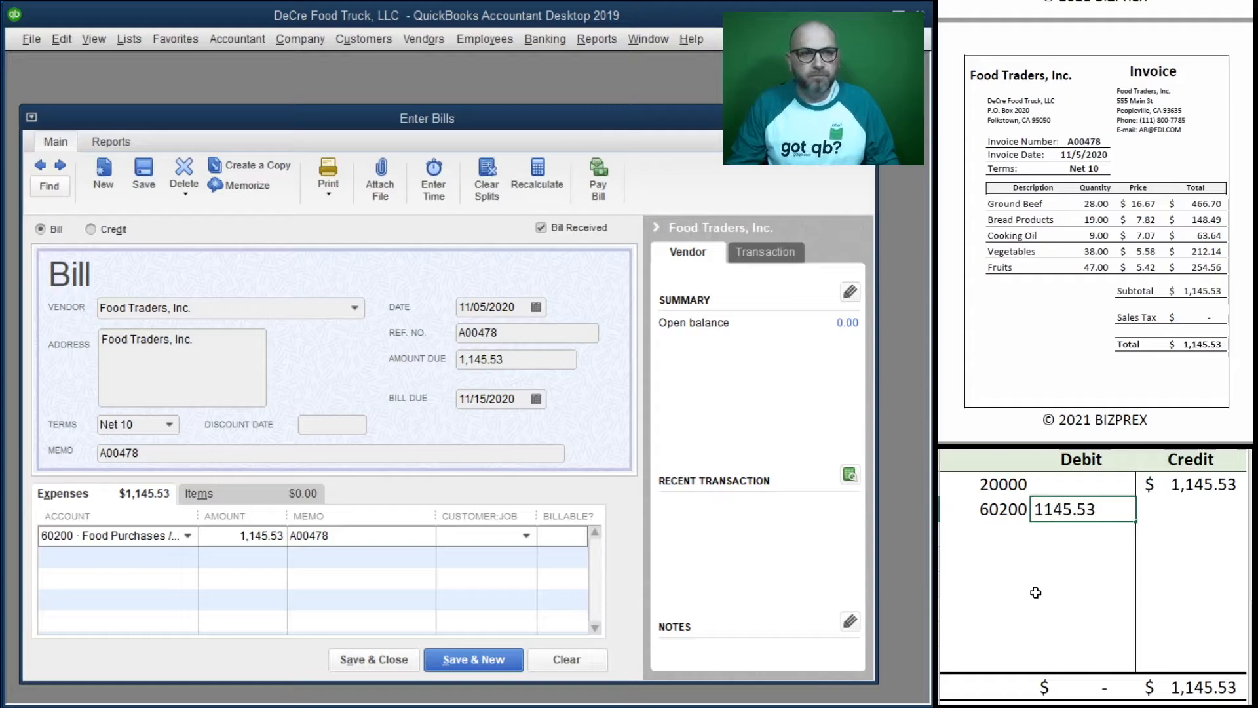
key(Return)
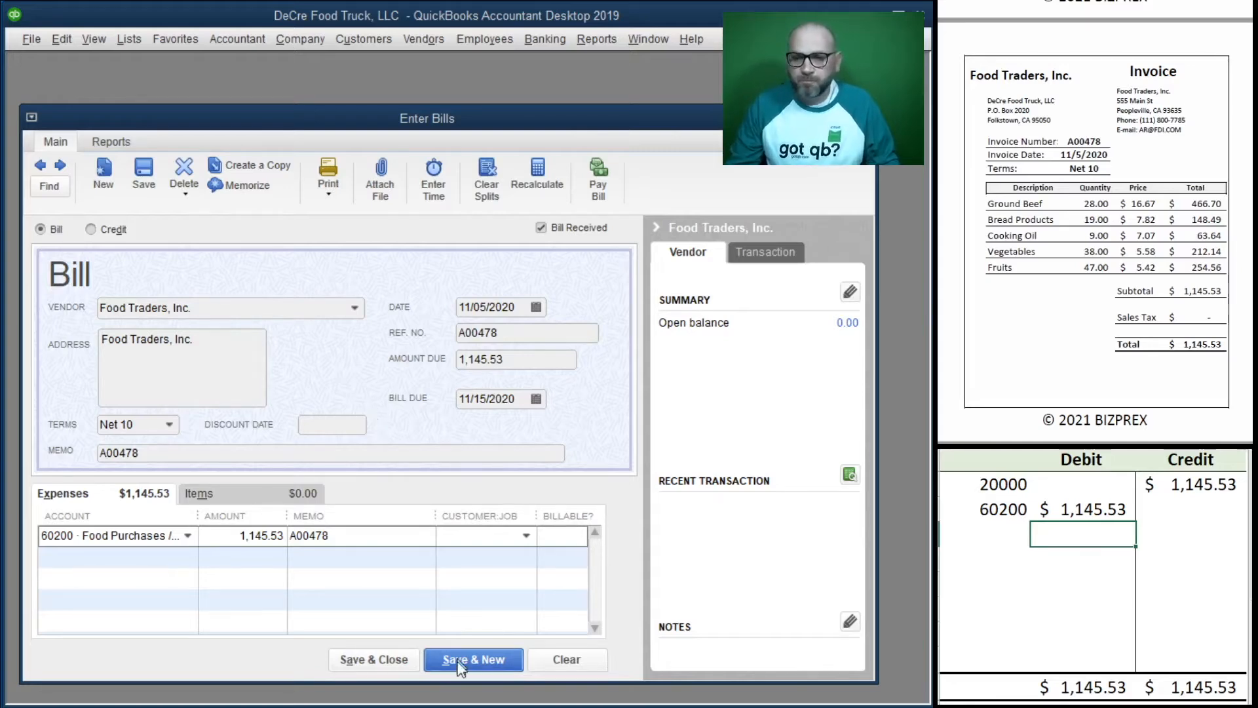
- Save and close the Food Traders bill, making the vendor's terms change permanent, and clear its debit and credit worksheet entries
click(386, 660)
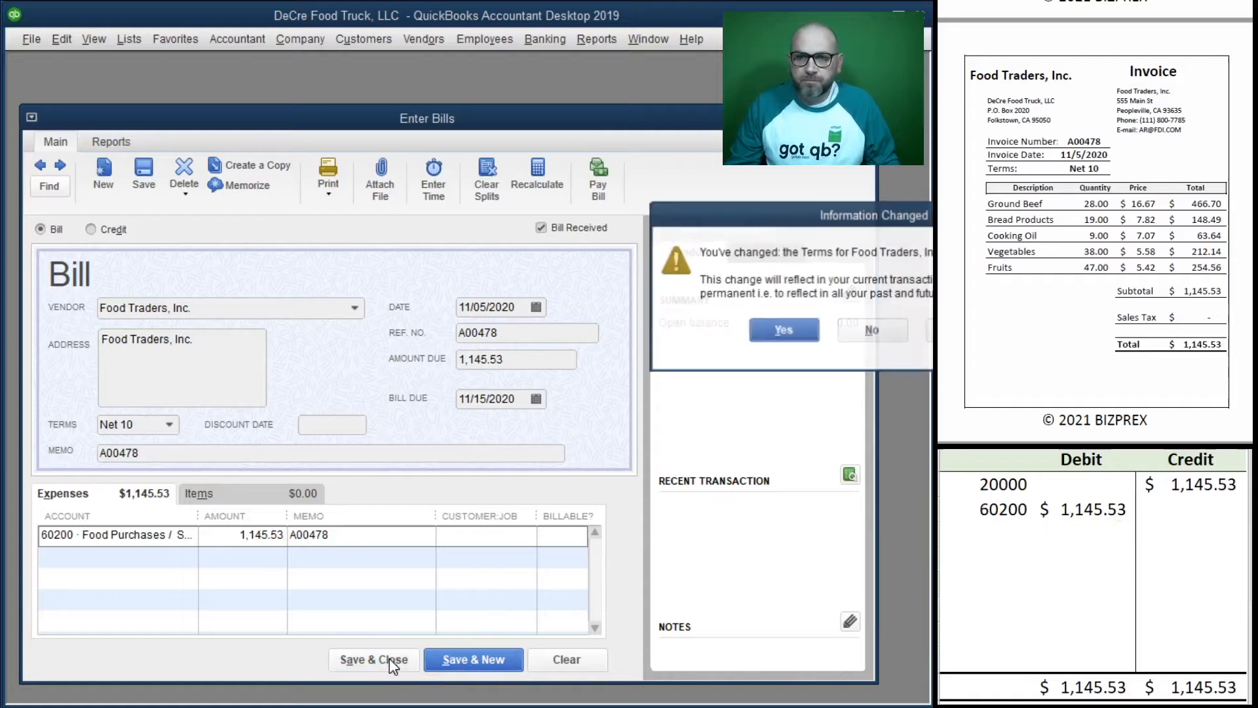
click(783, 330)
click(1154, 508)
drag(1154, 508, 1016, 489)
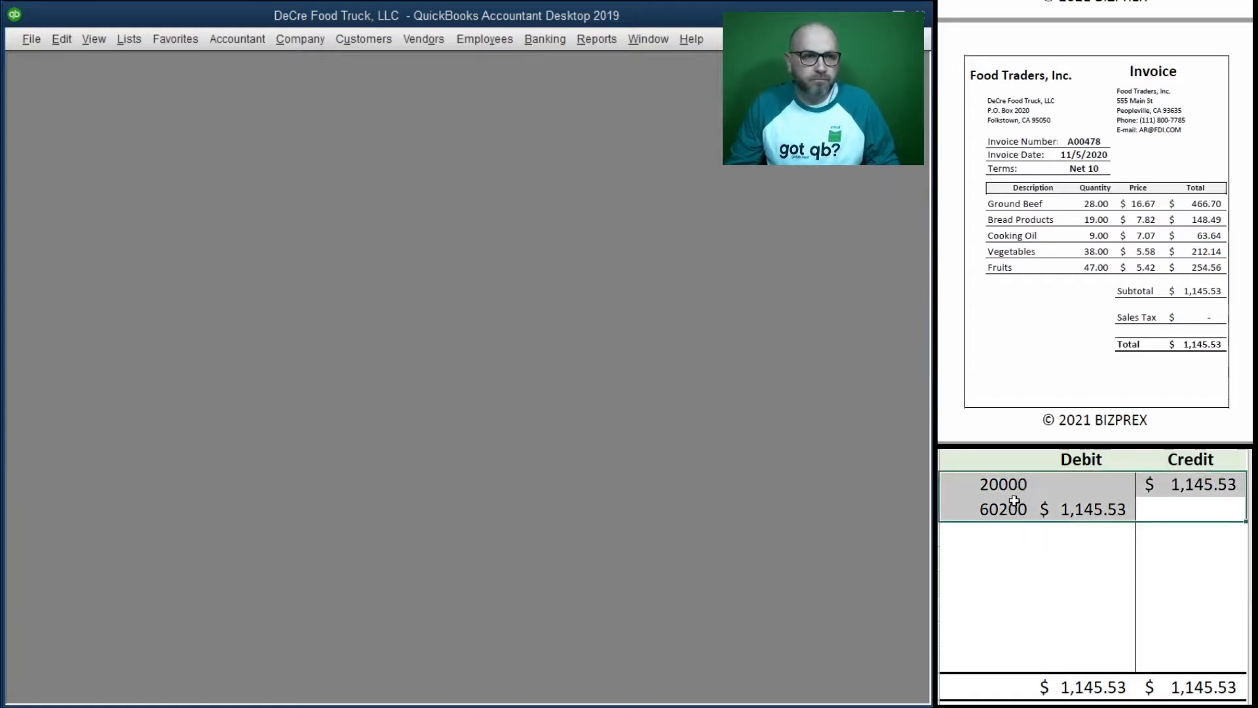
key(Delete)
- Bring up the Bank of Lakes deposit receipt and start a new bank deposit
scroll(1043, 213, down, 5)
scroll(1043, 213, down, 1)
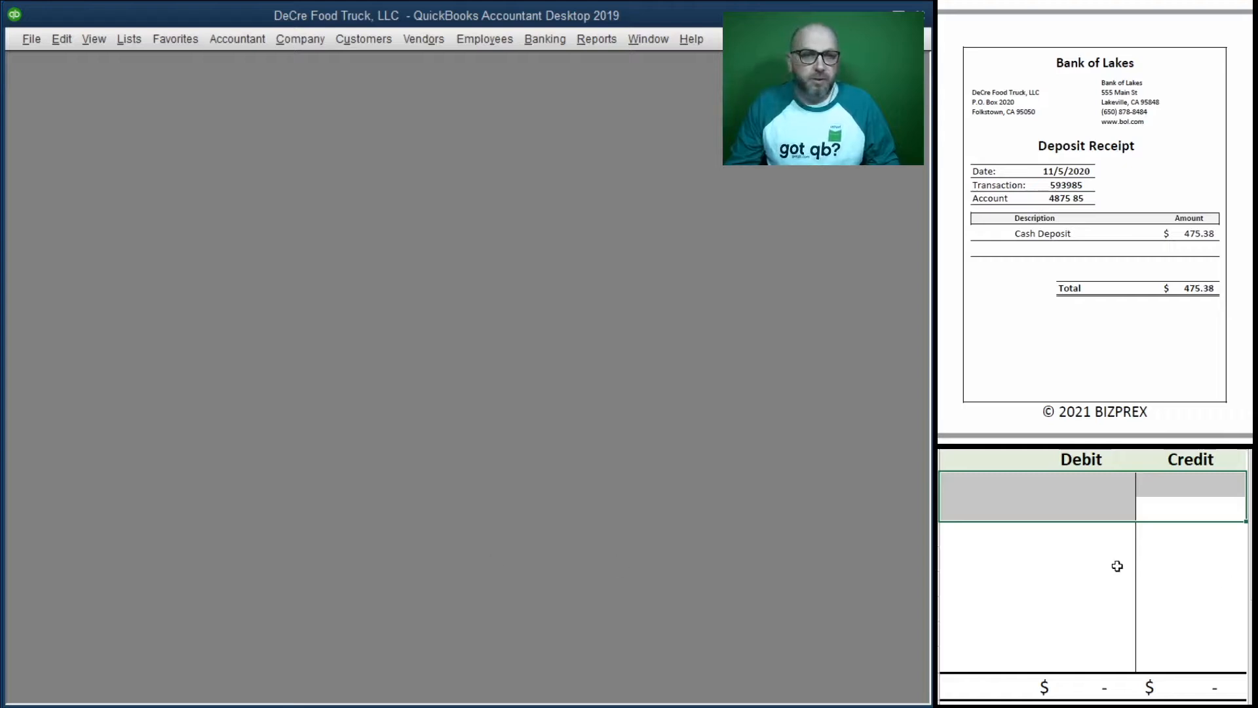
click(1020, 510)
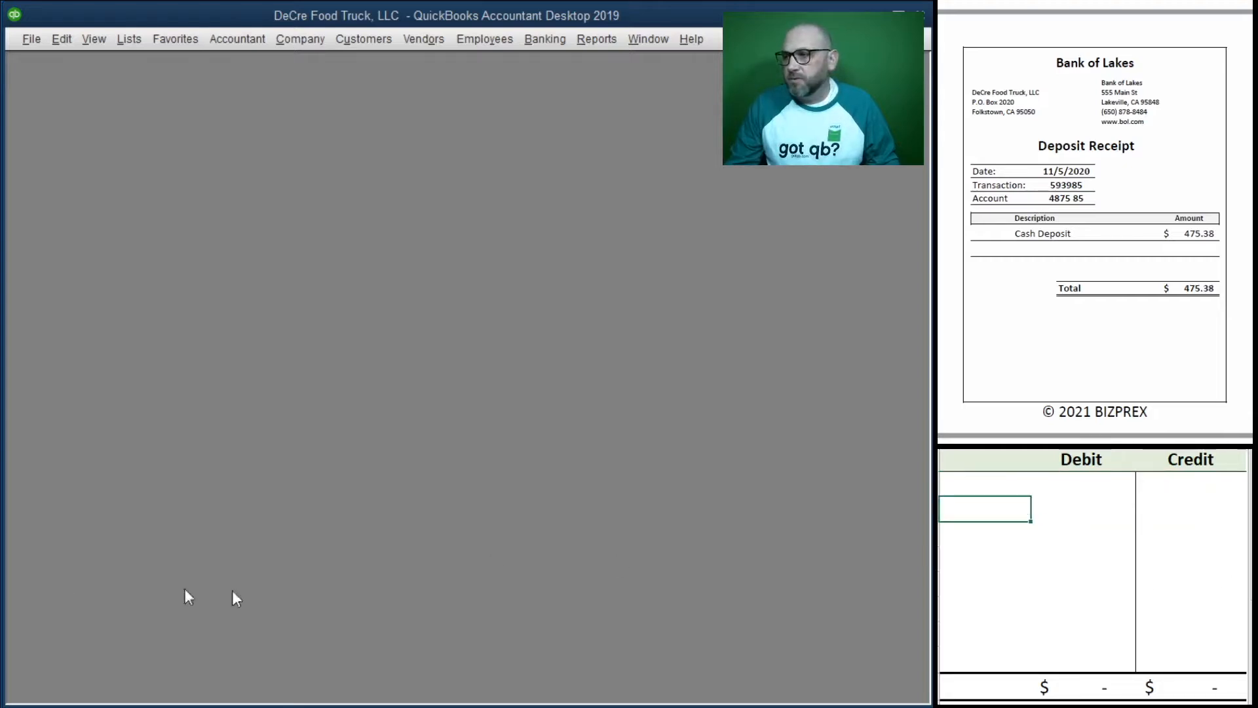
click(546, 42)
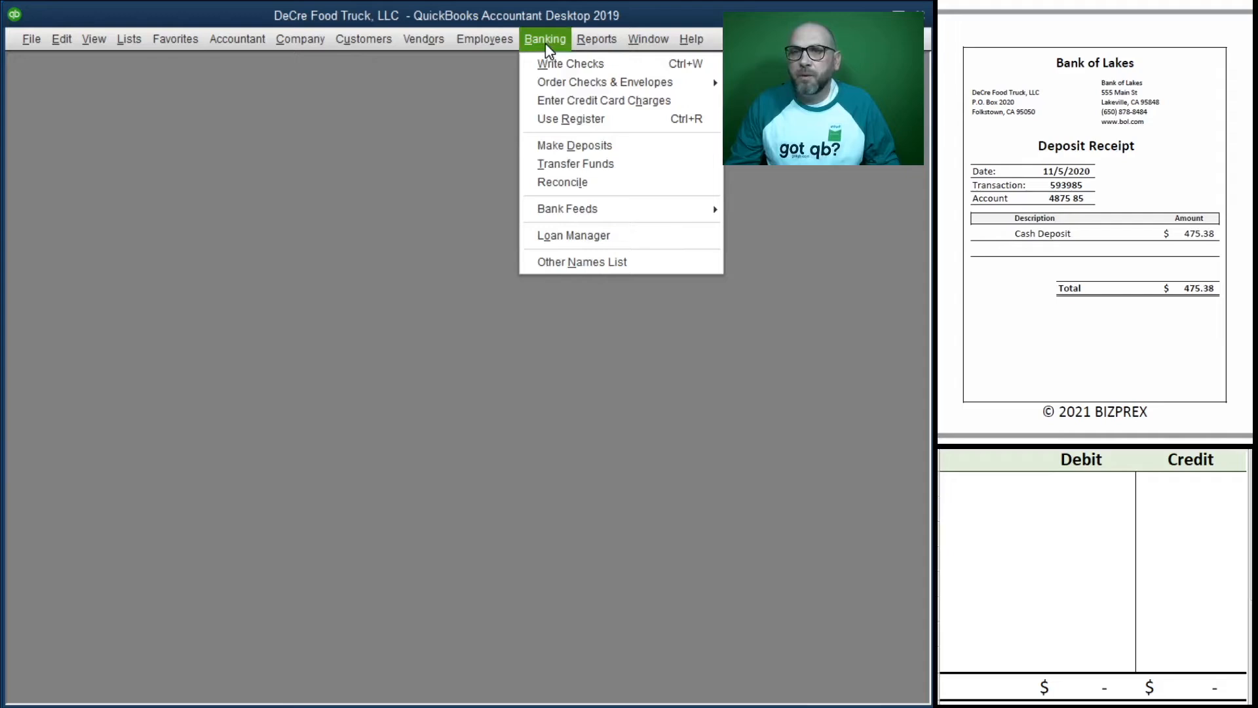
click(593, 146)
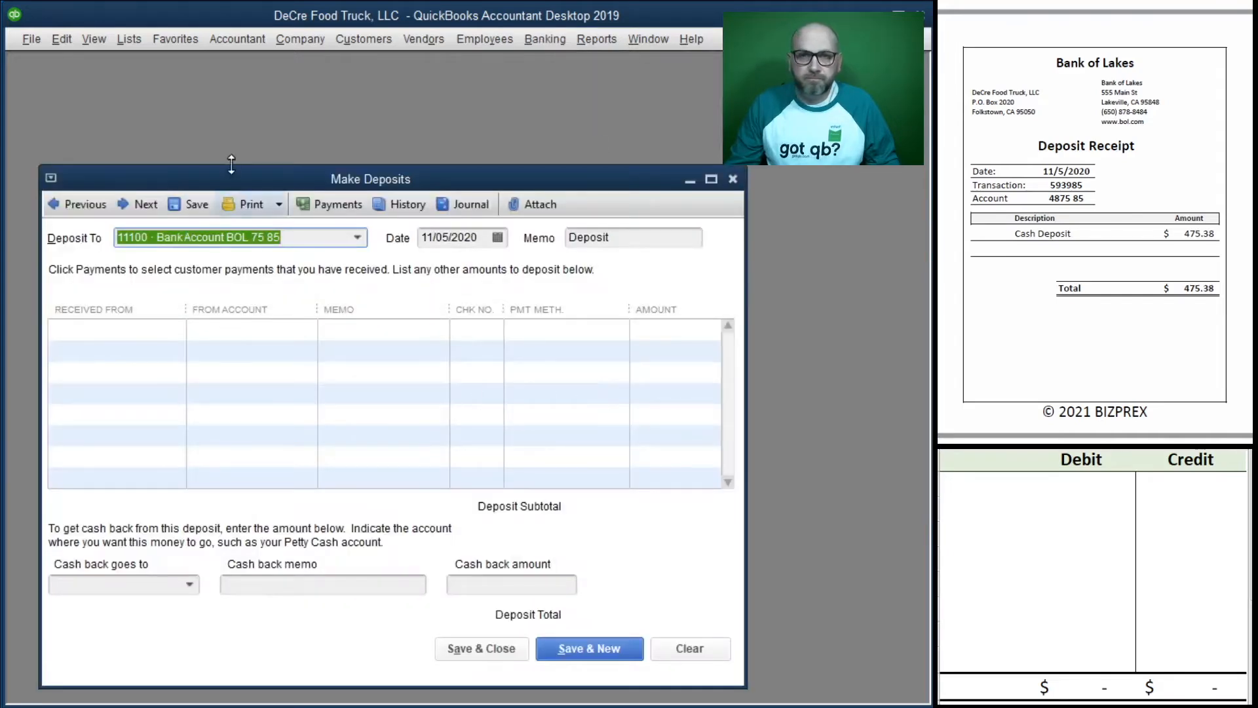
drag(232, 188, 206, 197)
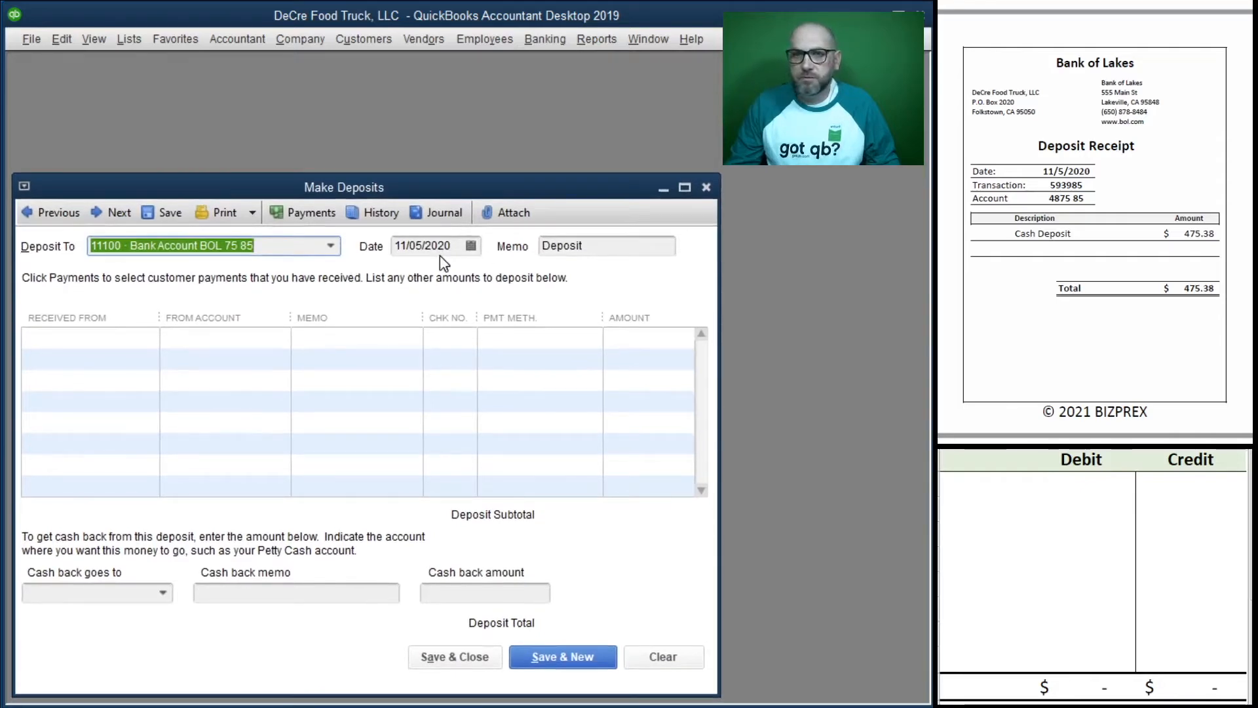
- Fill the first deposit line with Customers, account 41100 Sales, memo Cash Sales, payment method Cash and amount 475.38
click(76, 340)
text(Customers)
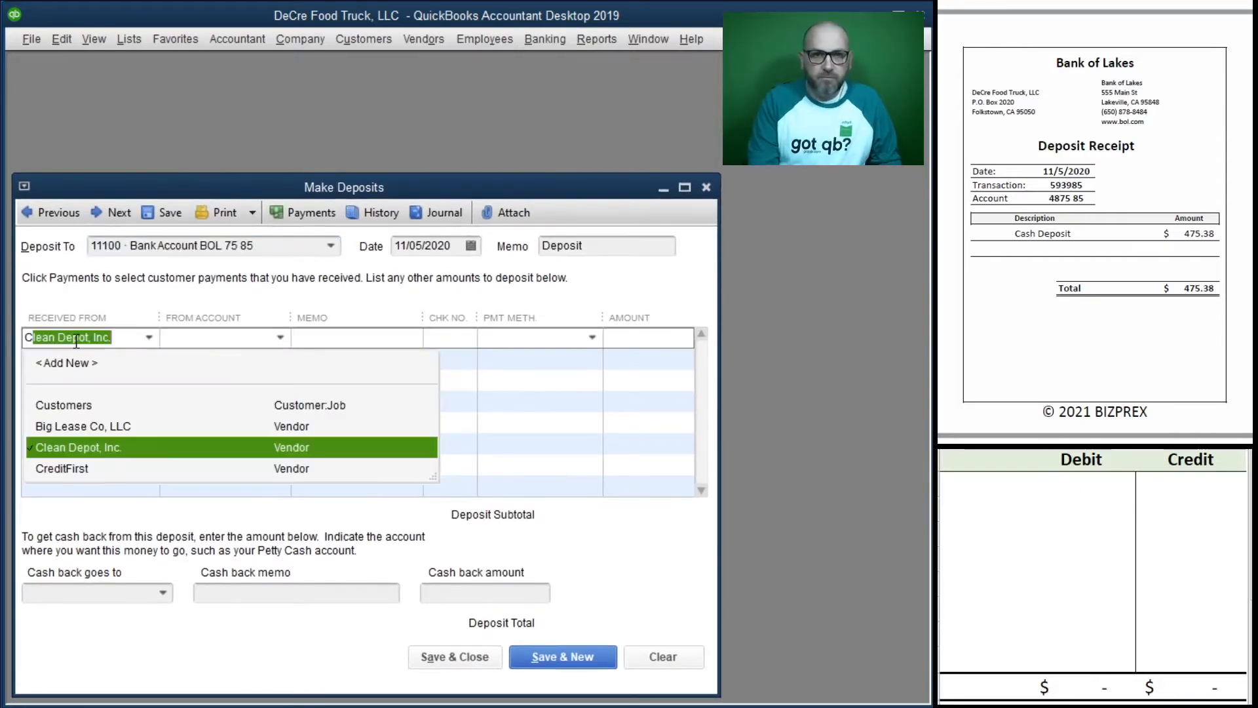
key(Tab)
text(41100)
key(Tab)
text(Cash Sales)
key(Tab)
text(C)
key(Tab)
text(4)
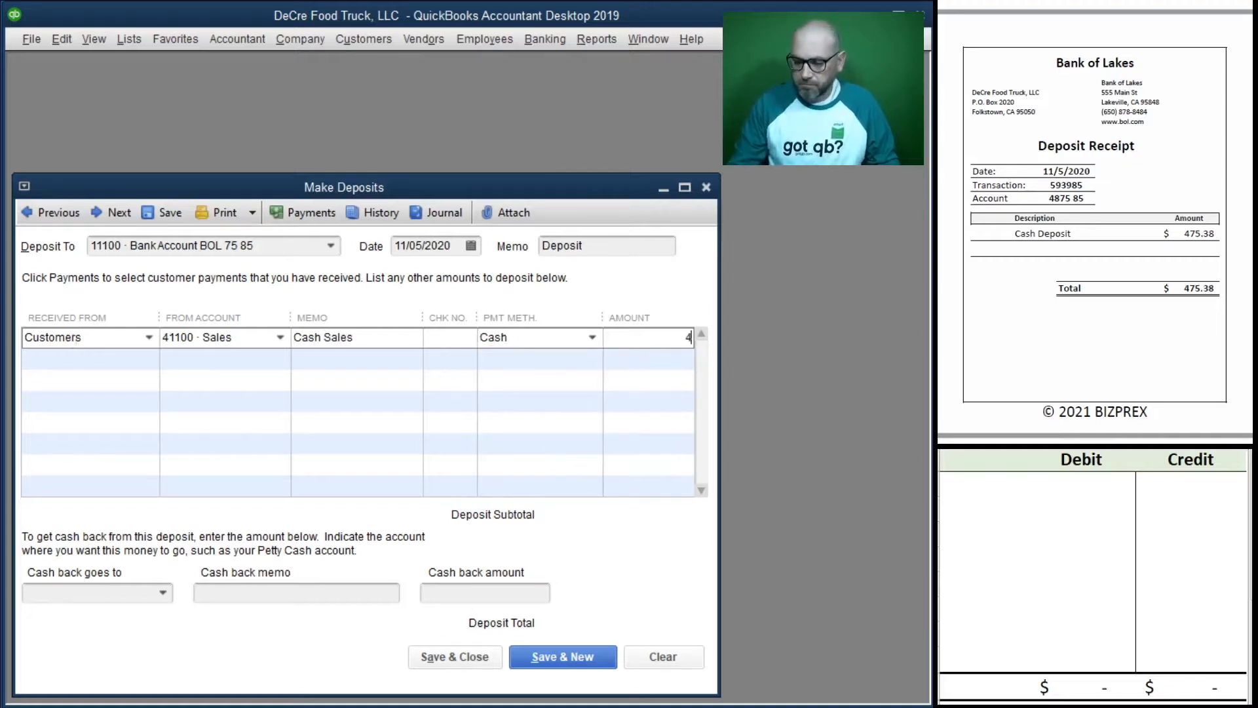
text(75.38)
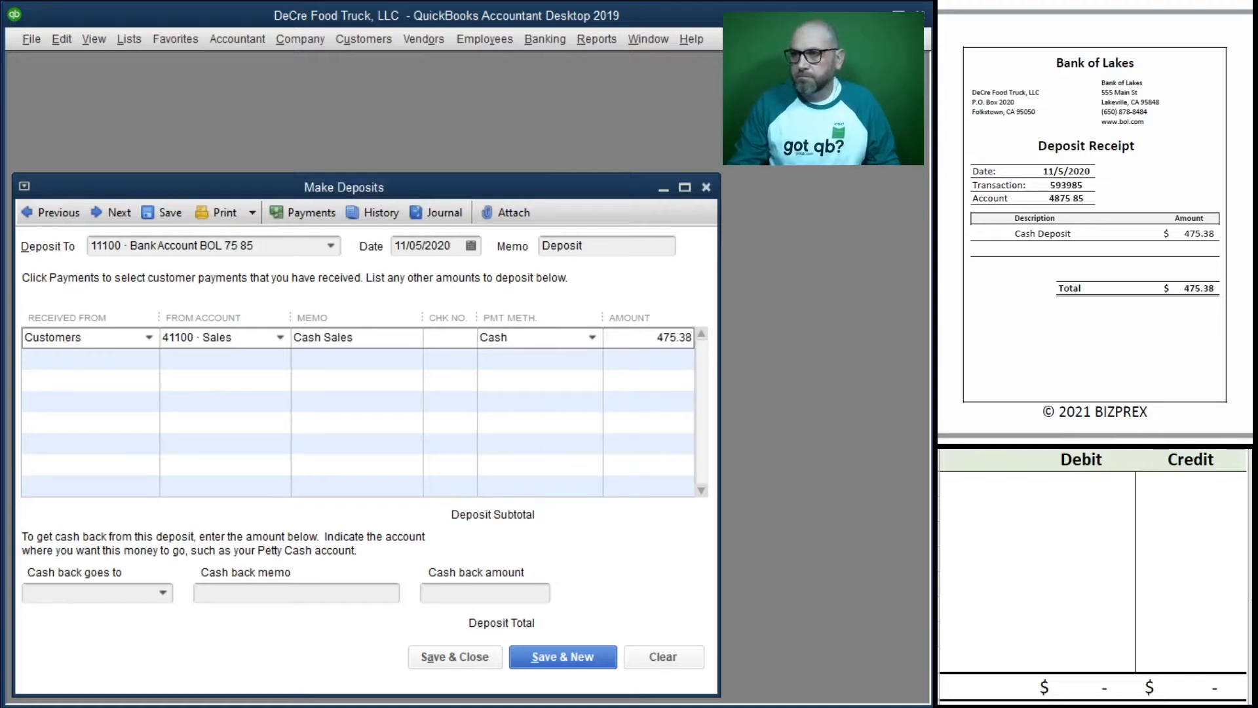
key(Tab)
- Record account 11100 with a debit of 475.38 in the first row of the debit and credit worksheet
click(996, 484)
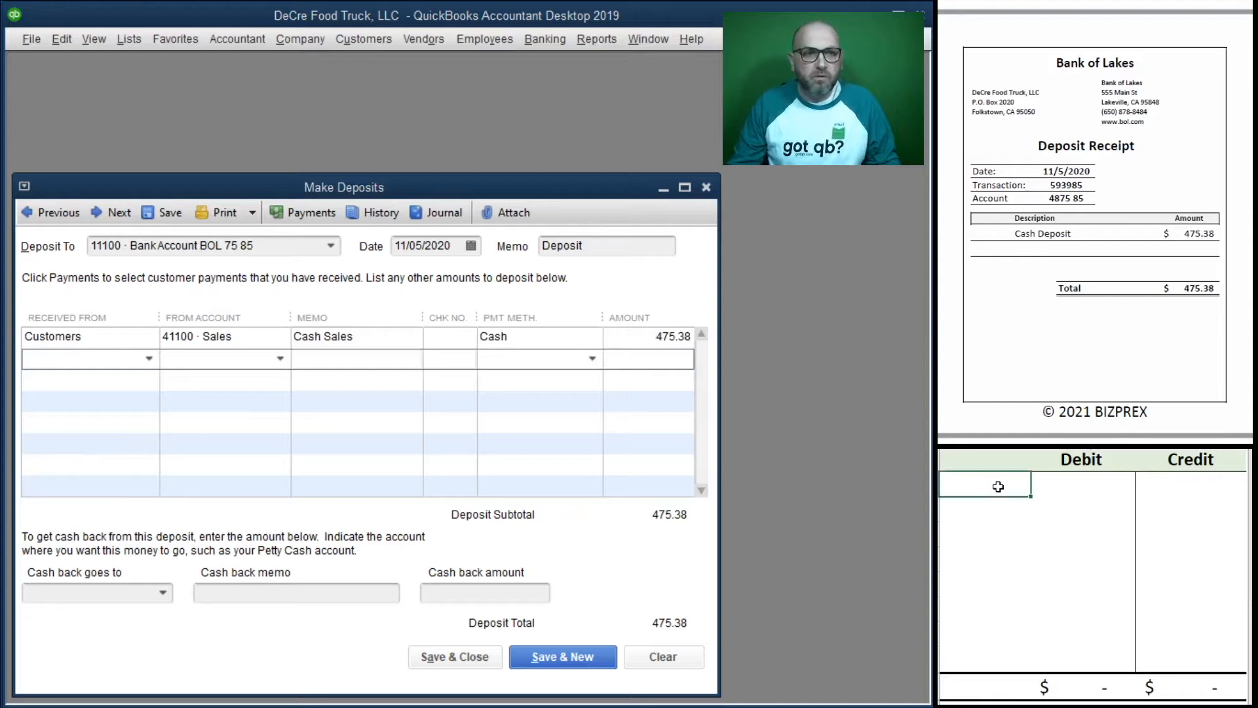
text(11)
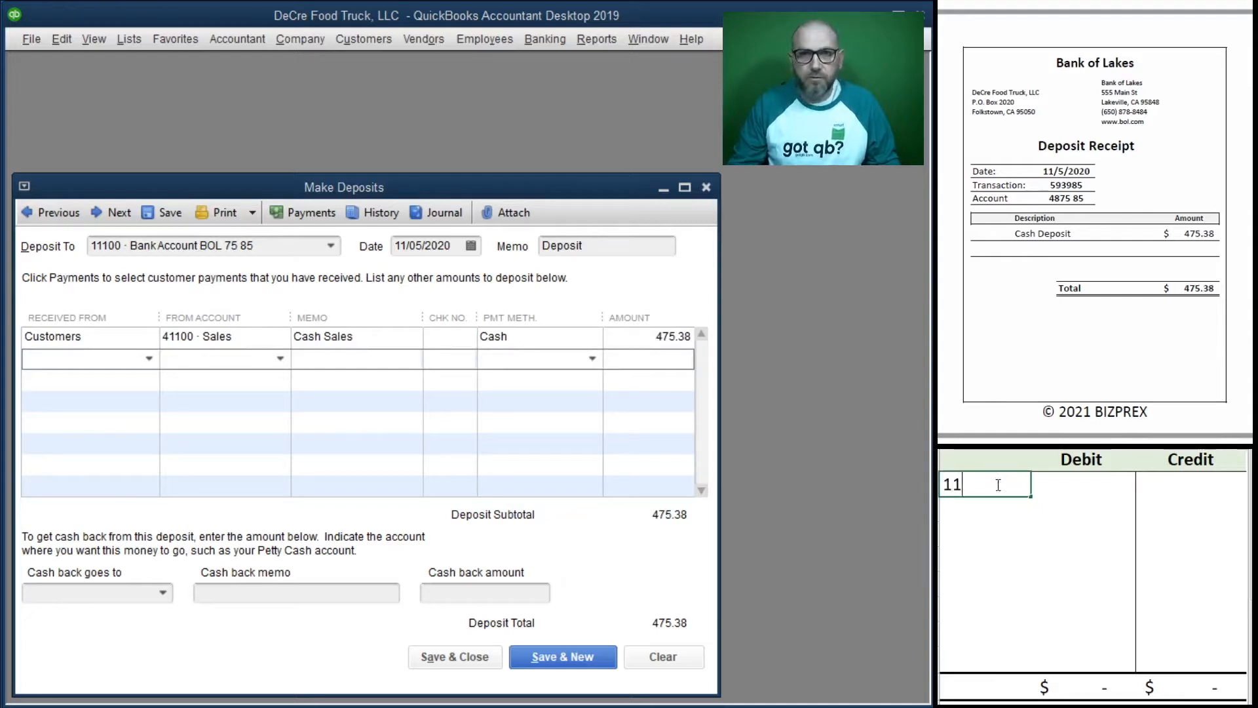
text(100)
key(Tab)
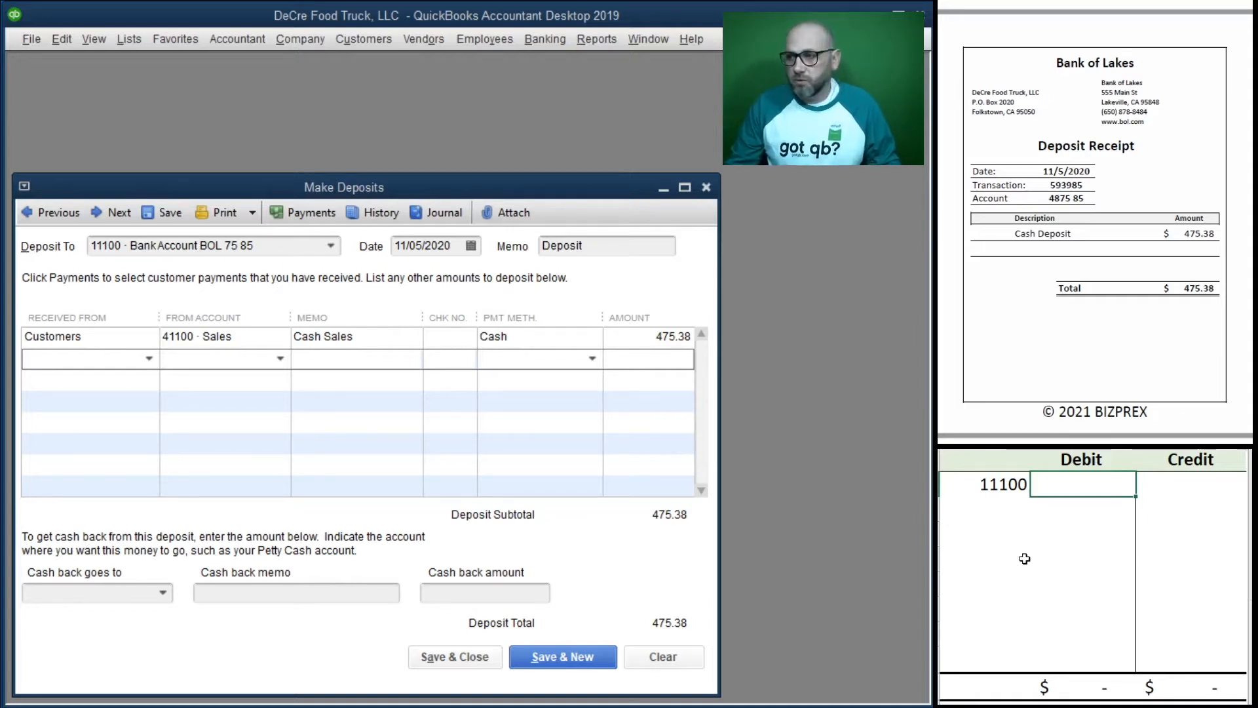
text(475.38)
key(Return)
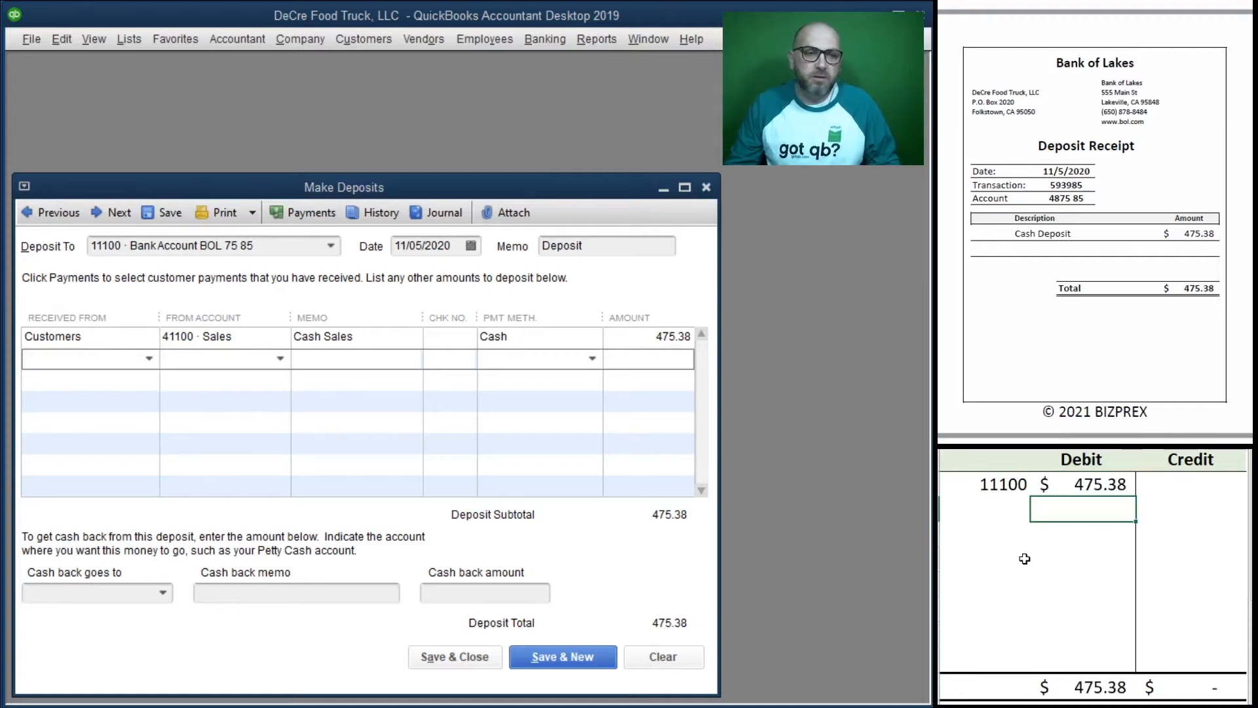
- Add a worksheet credit of 475.38 for account 41100 below the bank account entry
click(1001, 508)
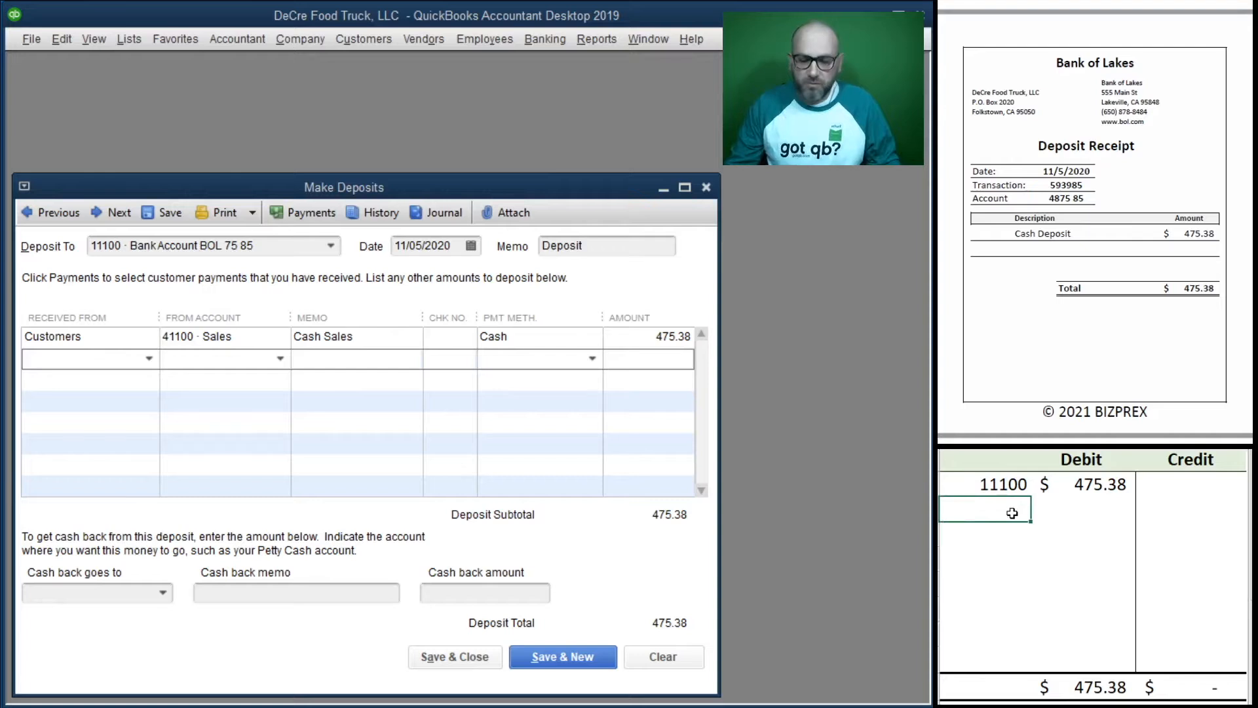
text(41100)
key(Return)
key(Tab)
key(Tab)
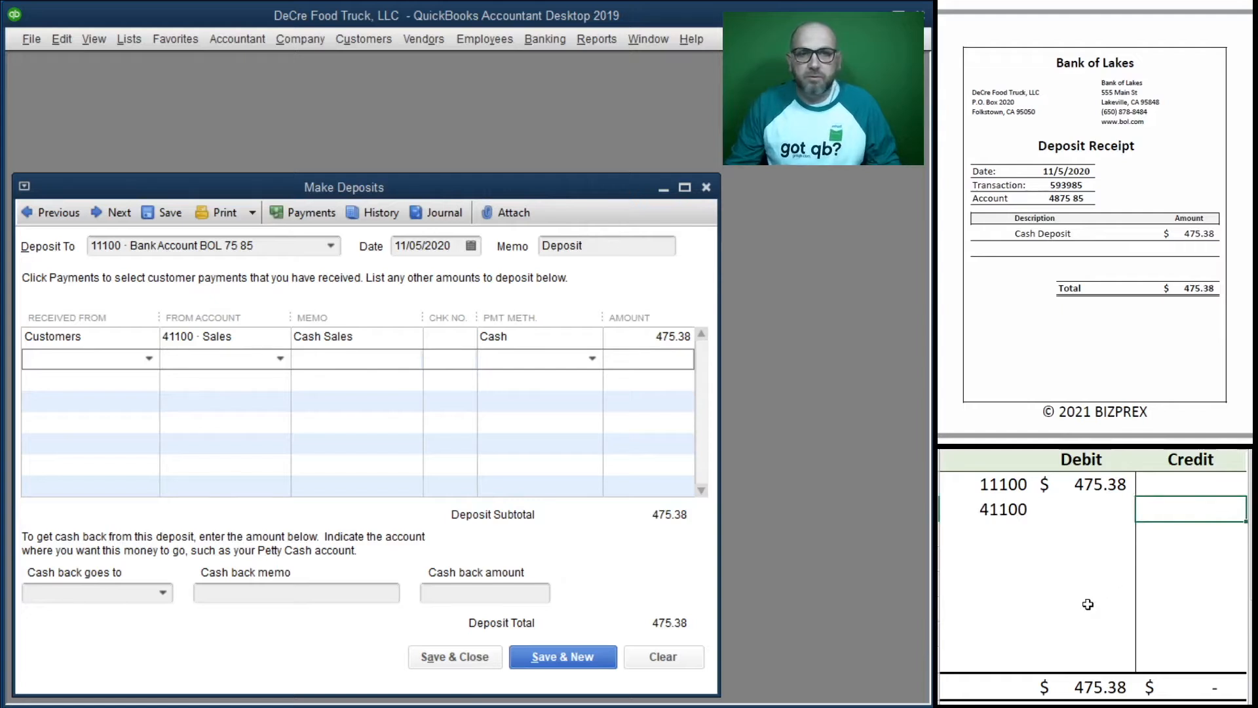
text(475.38)
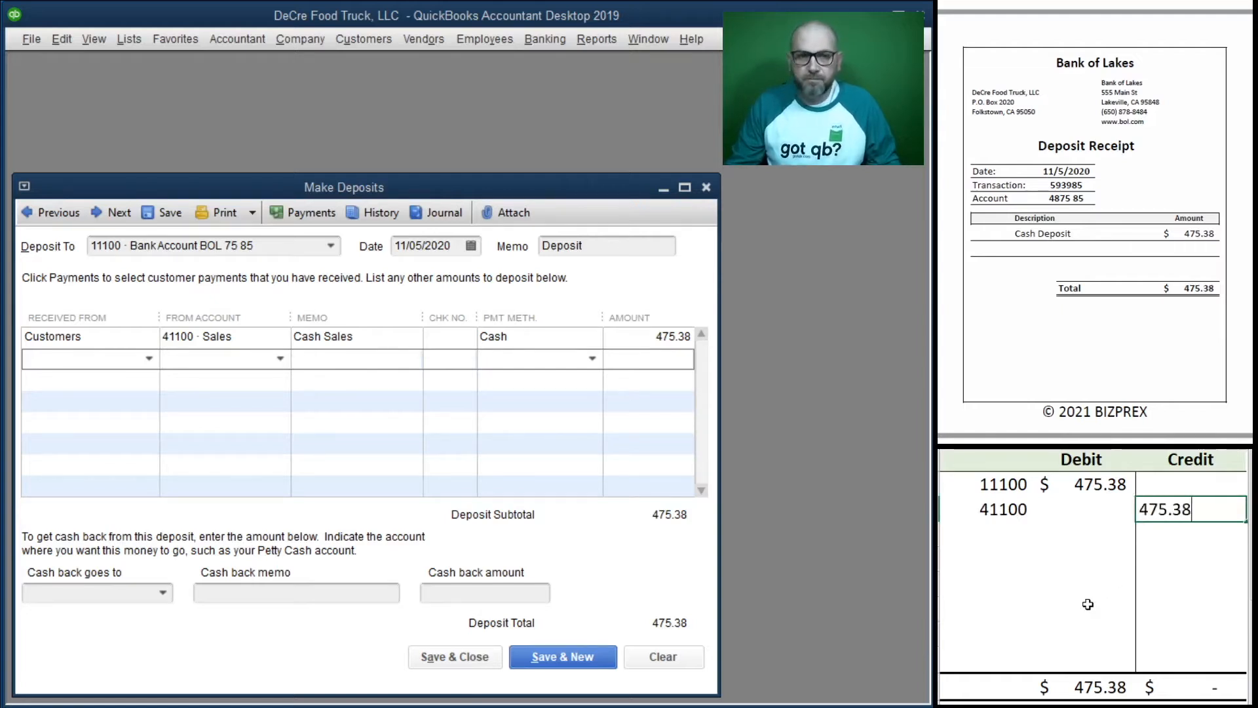
key(Return)
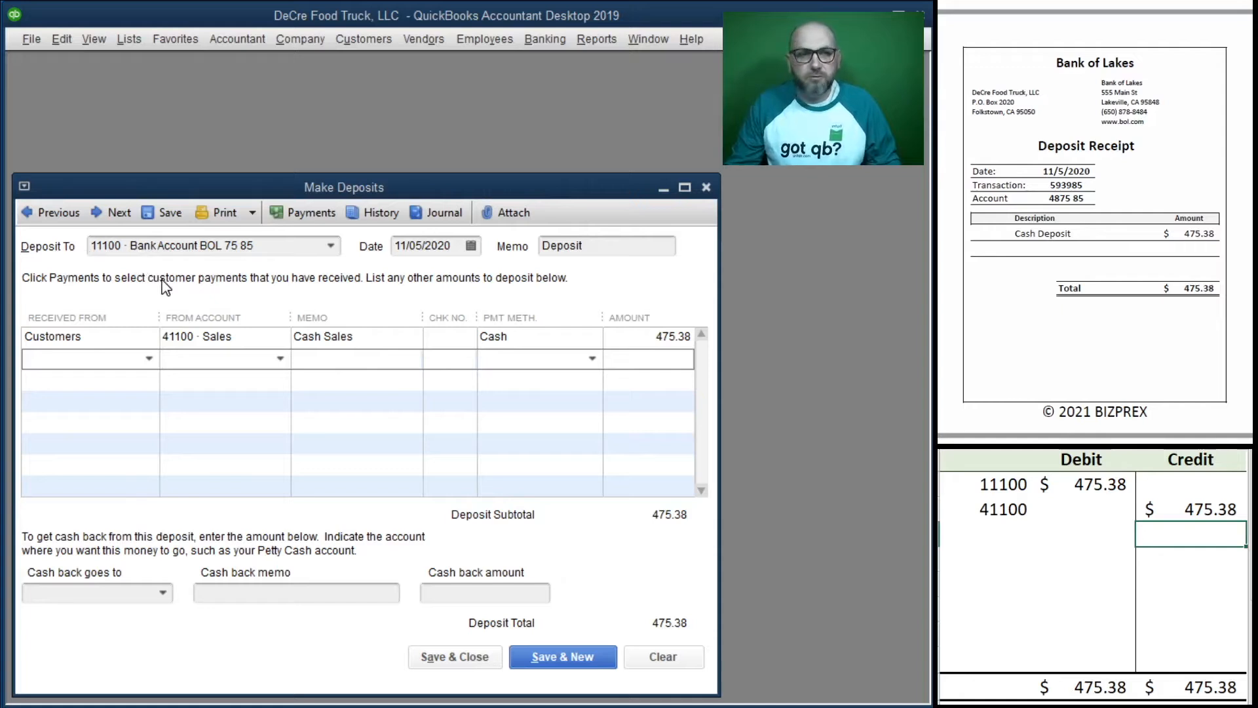
- Save and close the cash sales deposit and clear its debit and credit worksheet entries
click(458, 658)
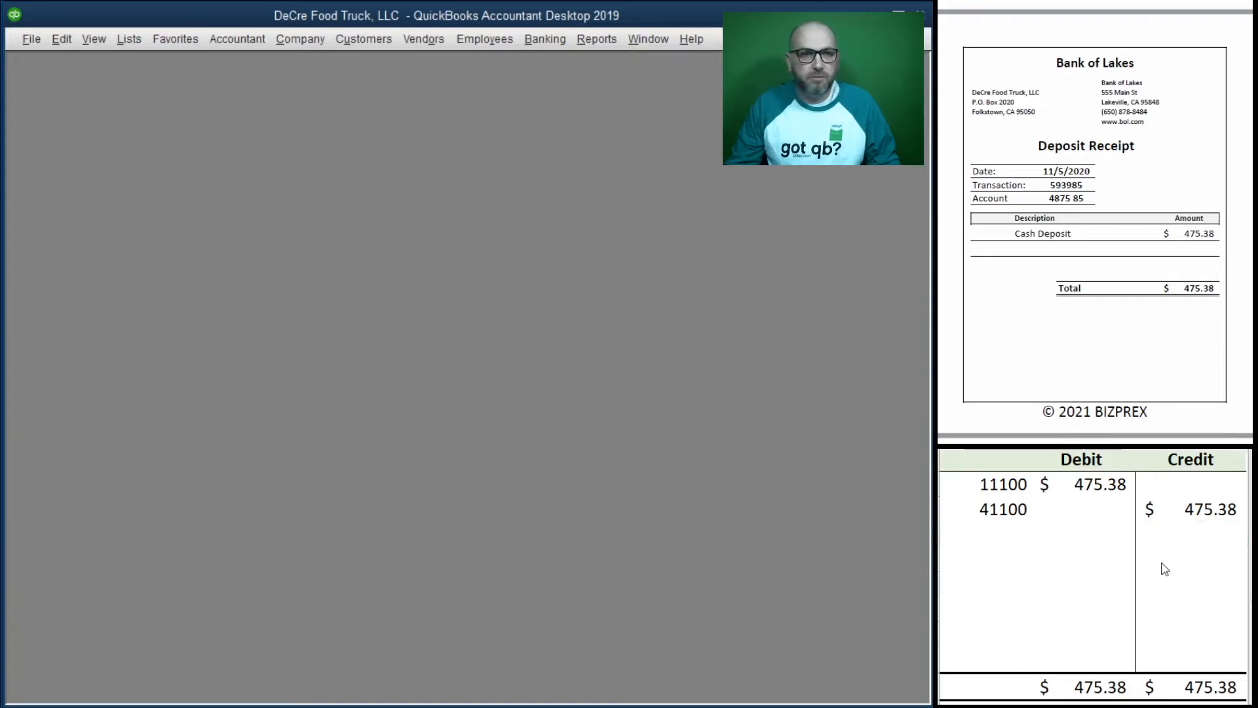
drag(1167, 533, 989, 487)
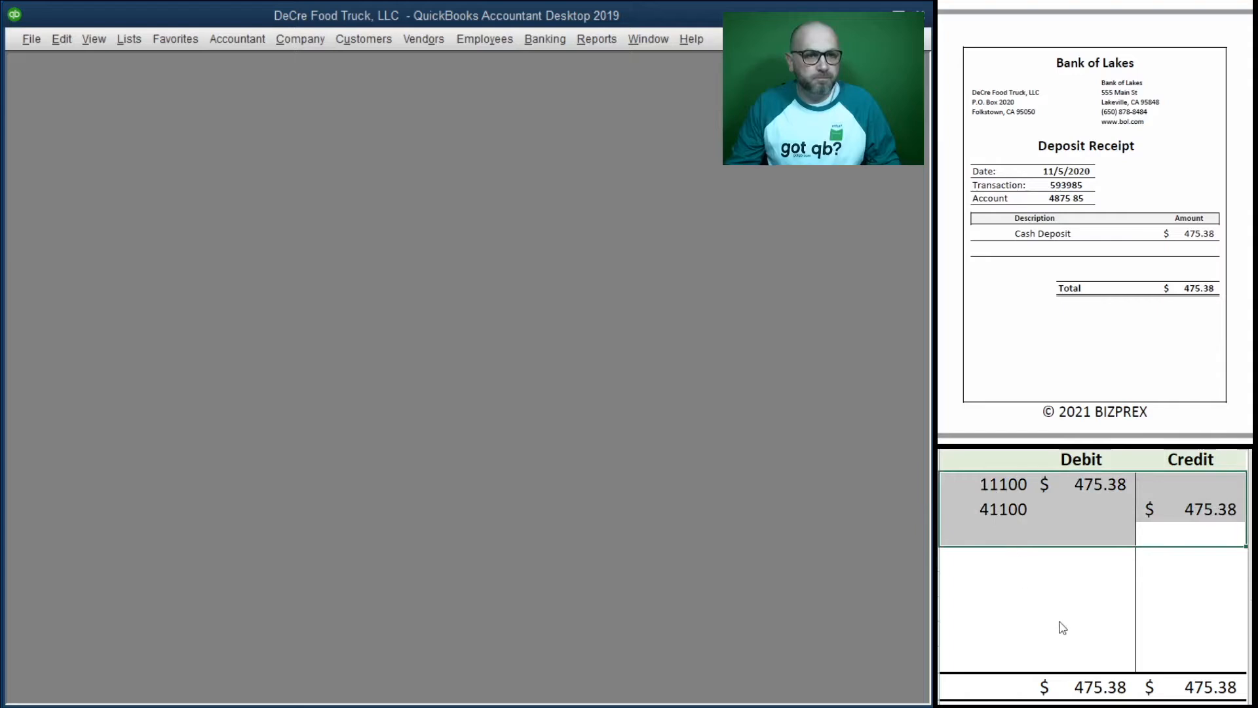
key(Delete)
- Bring up the Utilities 2GO invoice and start a new bill for vendor Utilities 2Go, Inc
scroll(1091, 246, down, 5)
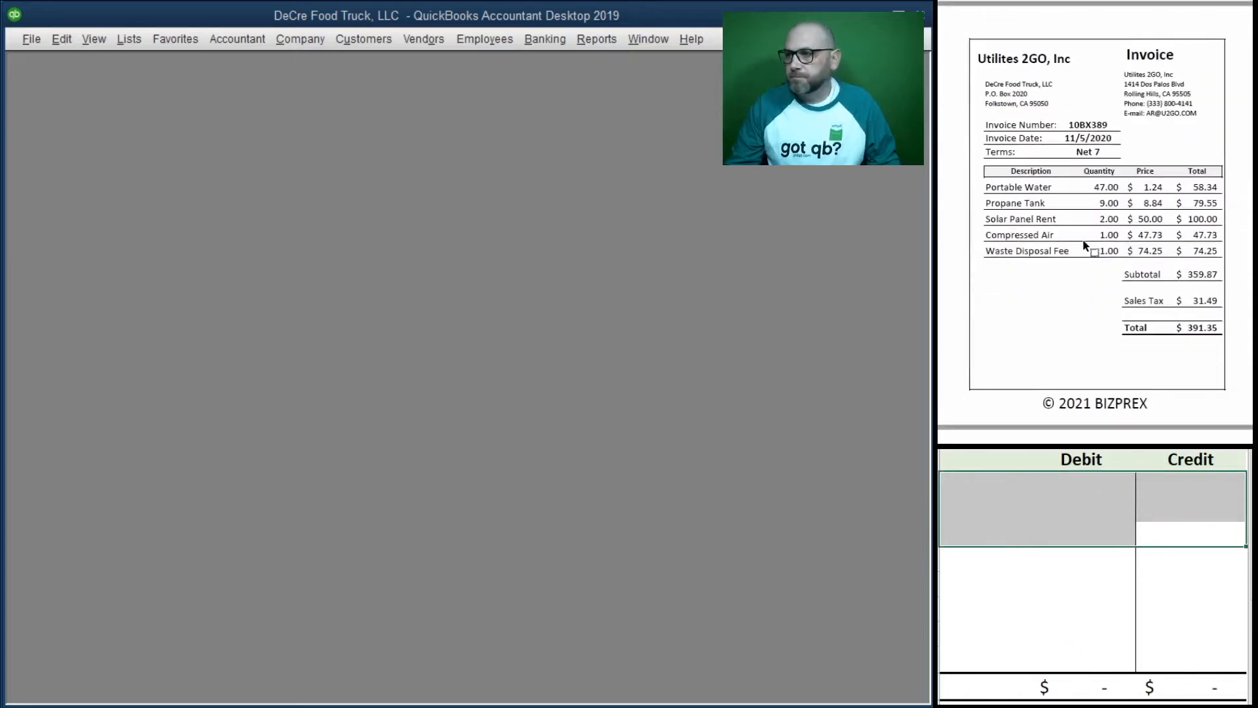
scroll(1083, 241, down, 1)
scroll(1083, 241, up, 1)
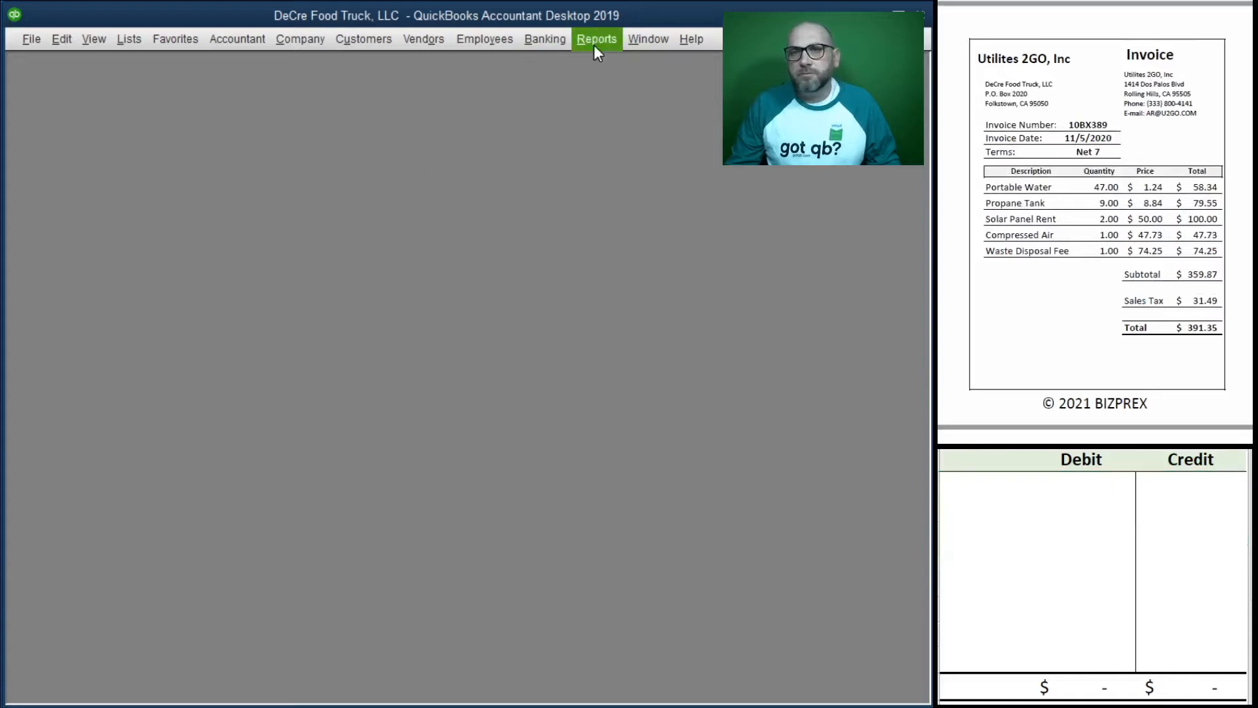
click(424, 39)
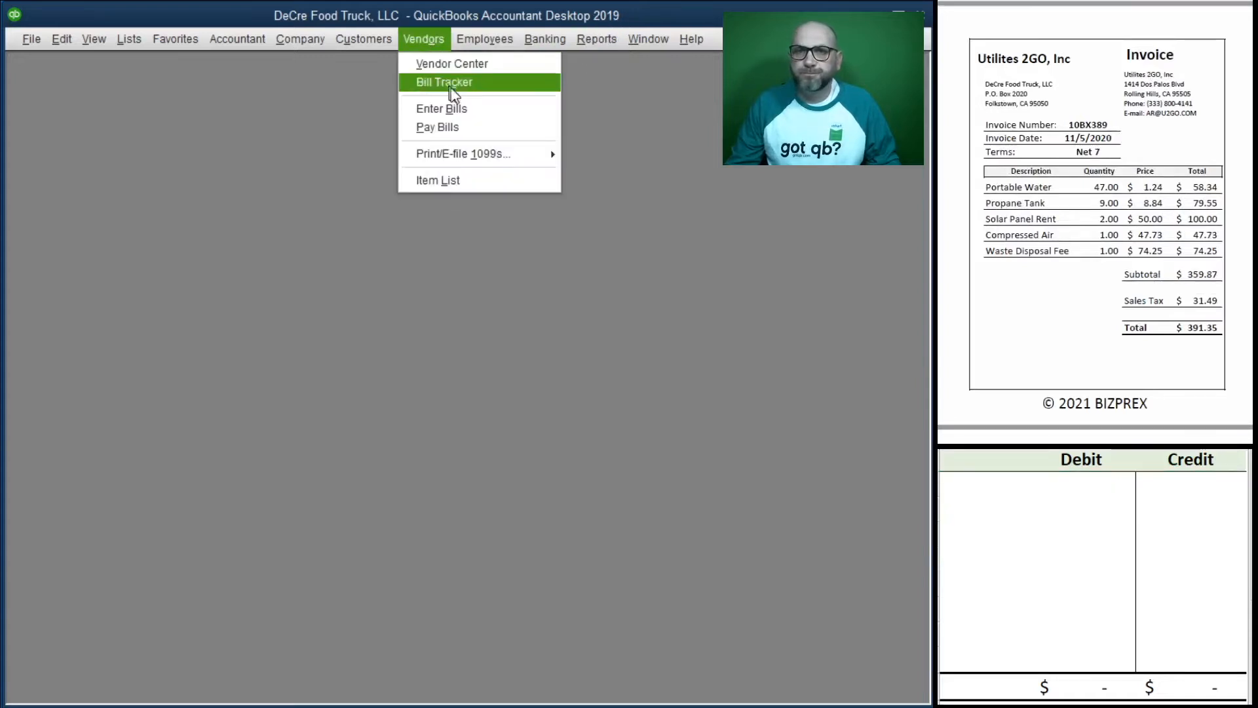
click(476, 111)
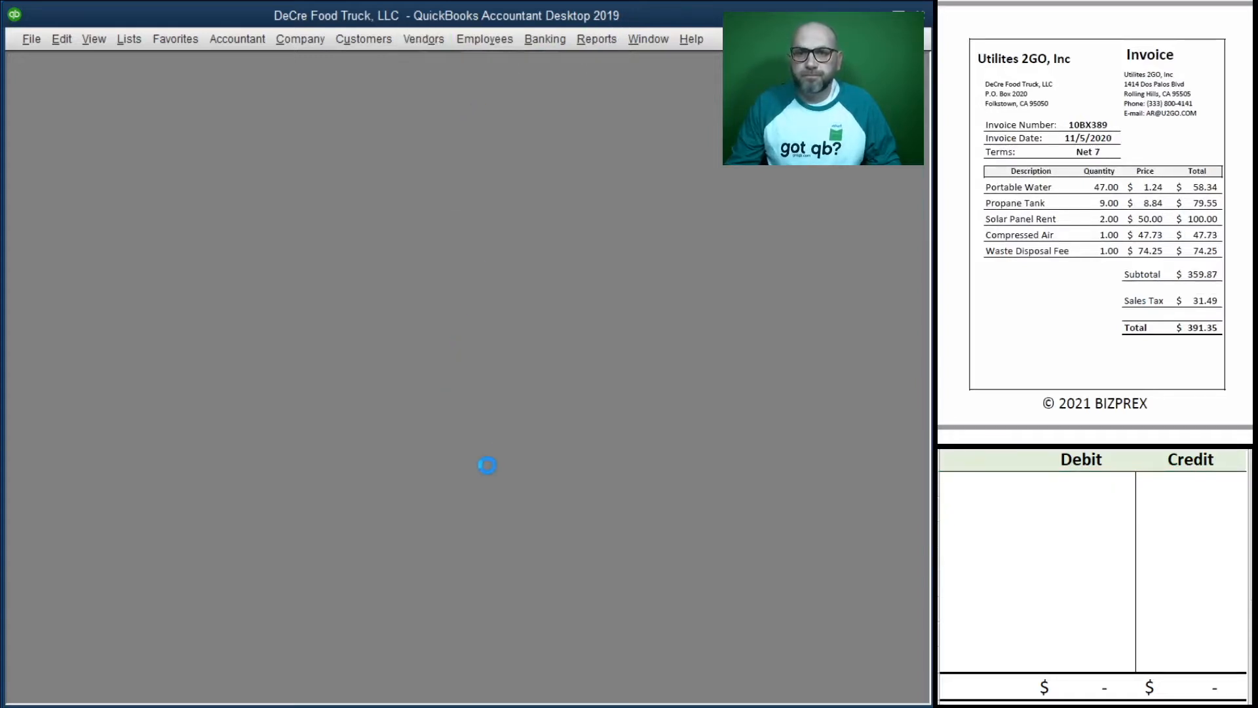
text(u)
key(Tab)
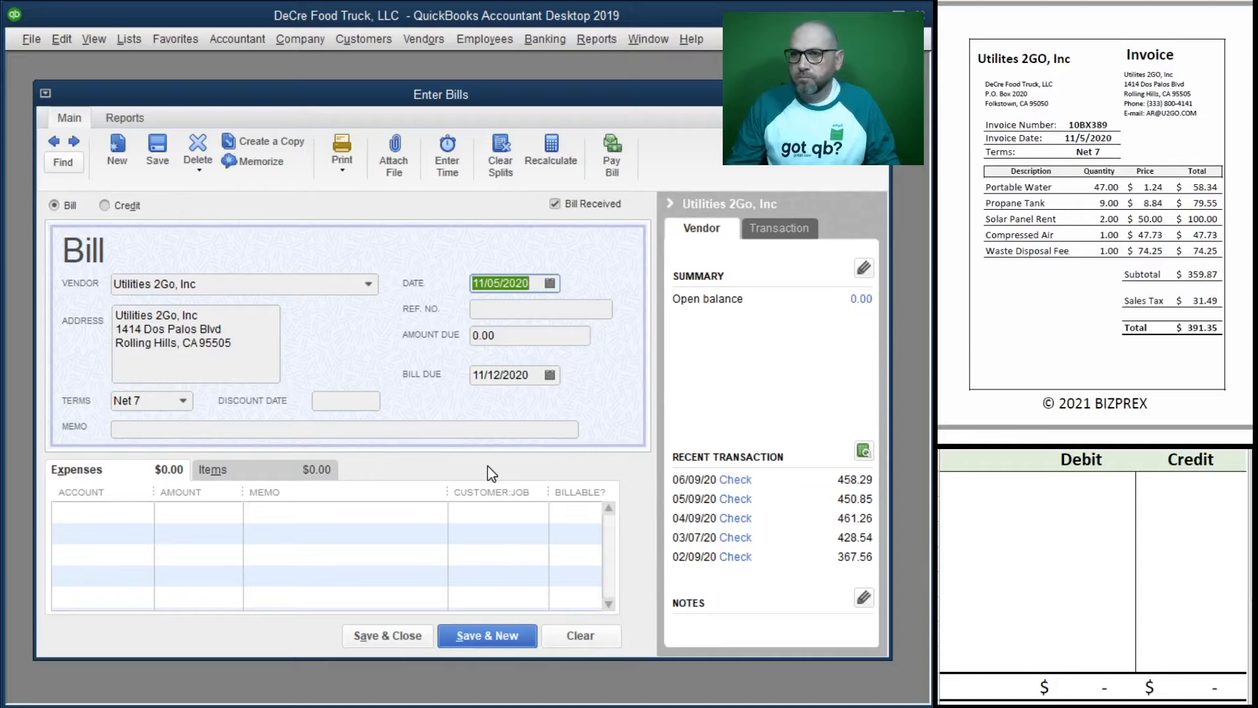
- Set the Utilities 2Go bill's reference number and memo to 10BX389 and its amount due to 391.35
key(Tab)
text(10BX389)
key(Tab)
text(391.35)
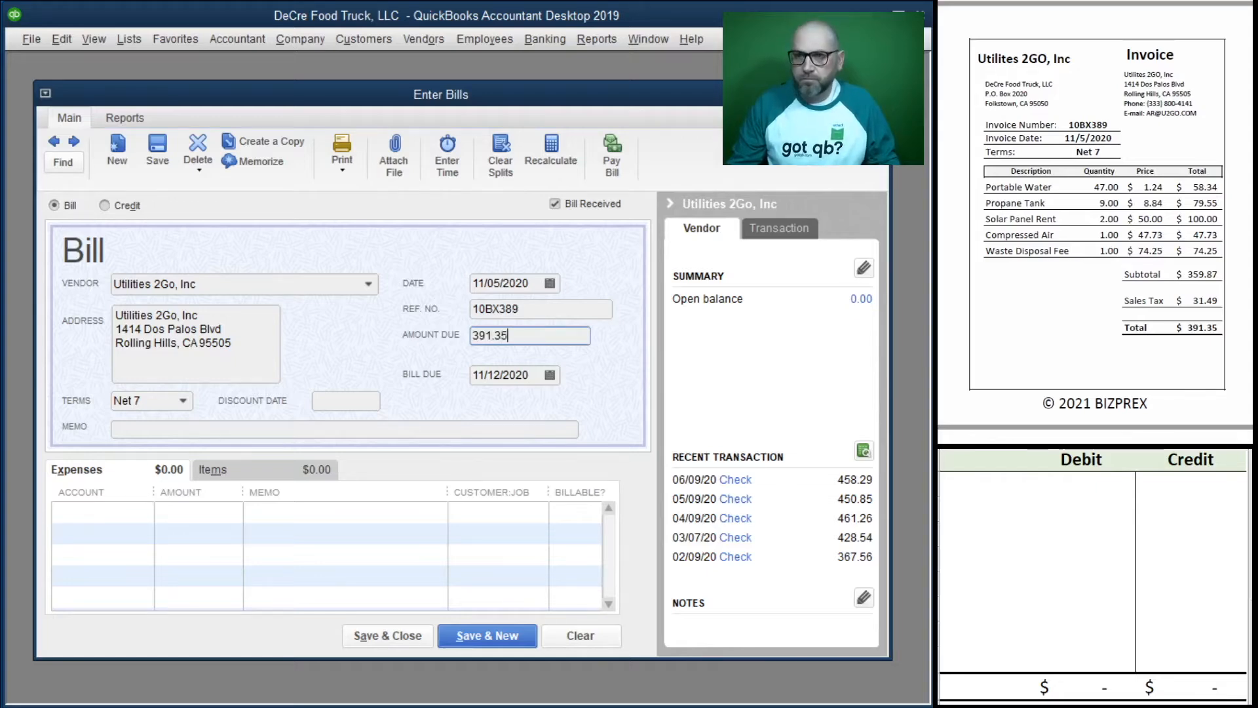
key(Tab)
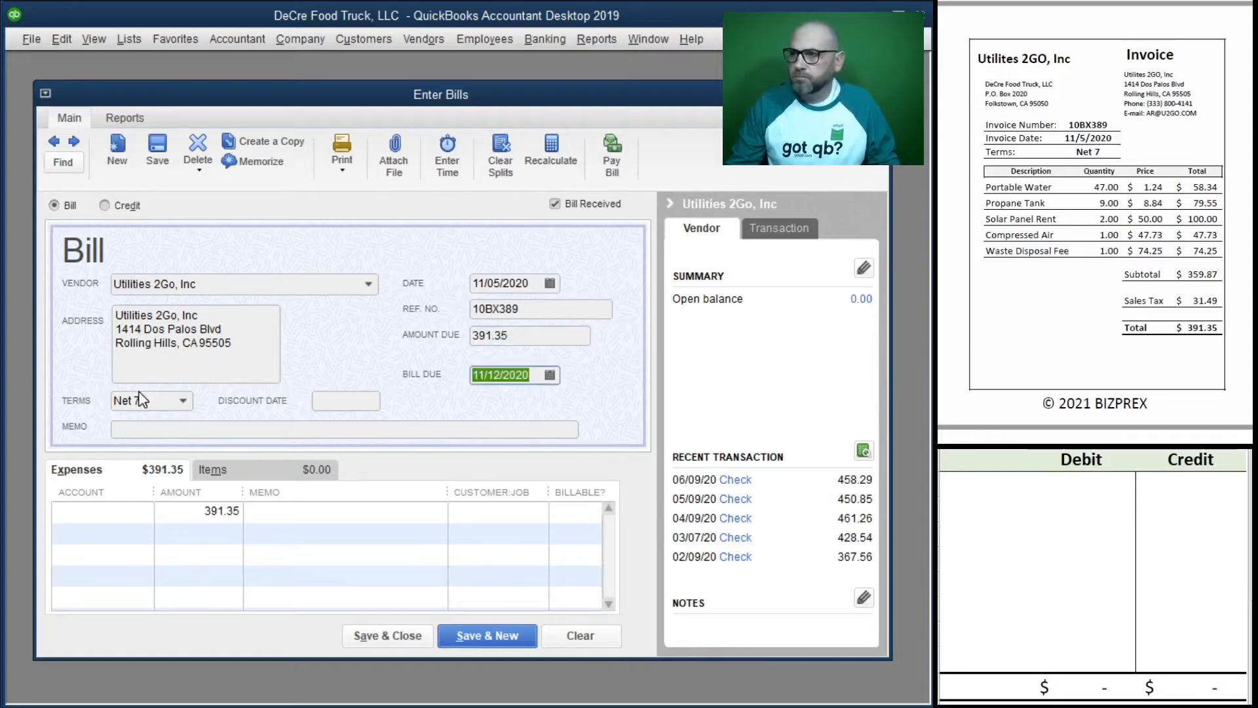
click(148, 430)
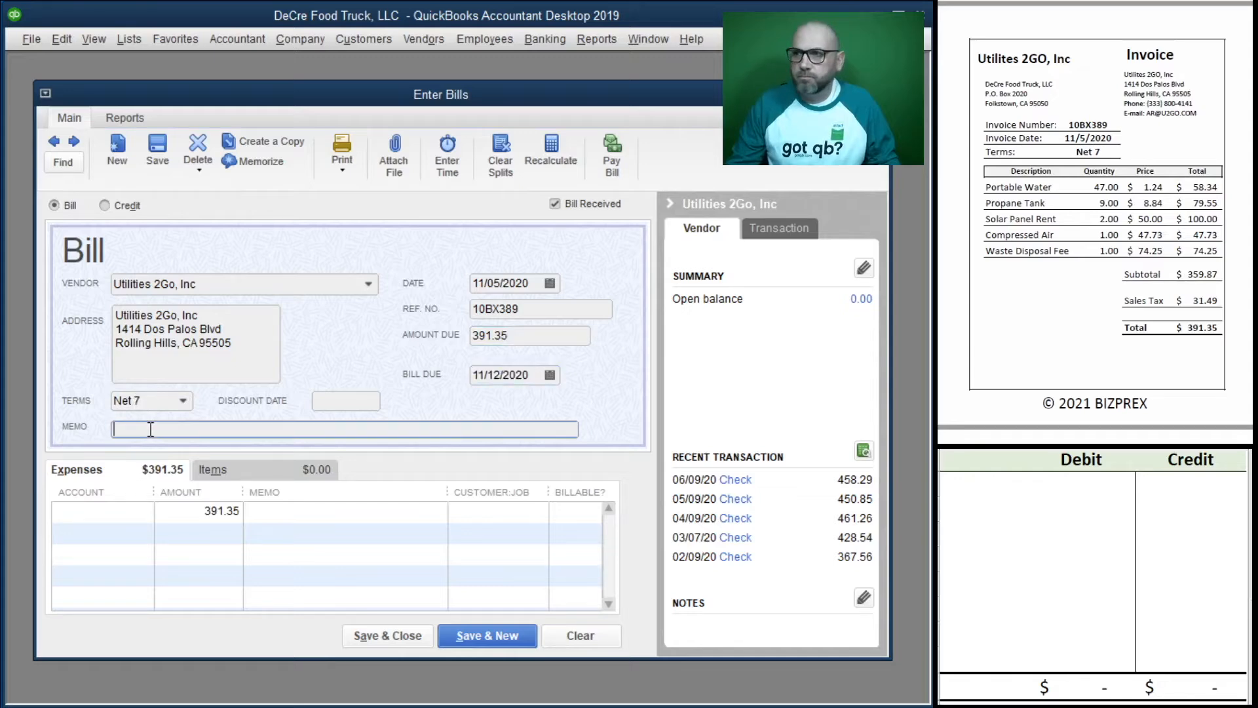
drag(551, 311, 412, 311)
key(ctrl+c)
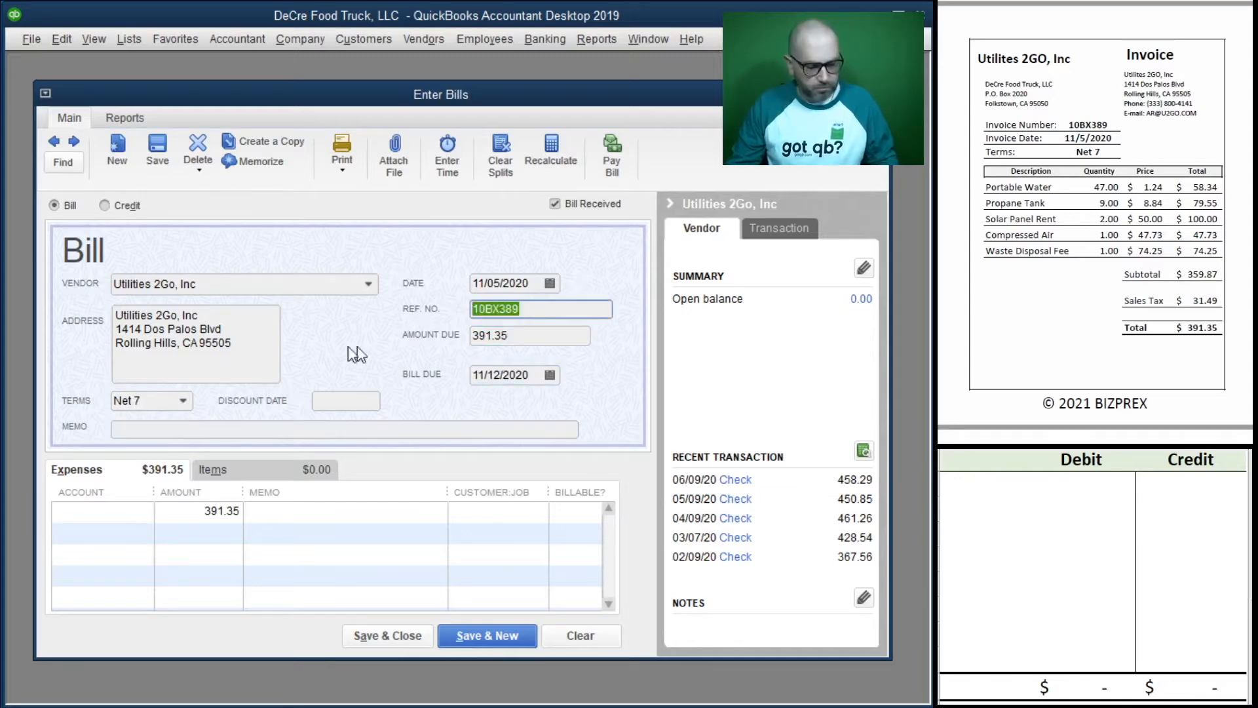
click(225, 430)
key(ctrl+v)
- Widen the expense account column and assign the 391.35 line to 63100 Utilities with memo 10BX389
click(90, 515)
drag(160, 494, 216, 494)
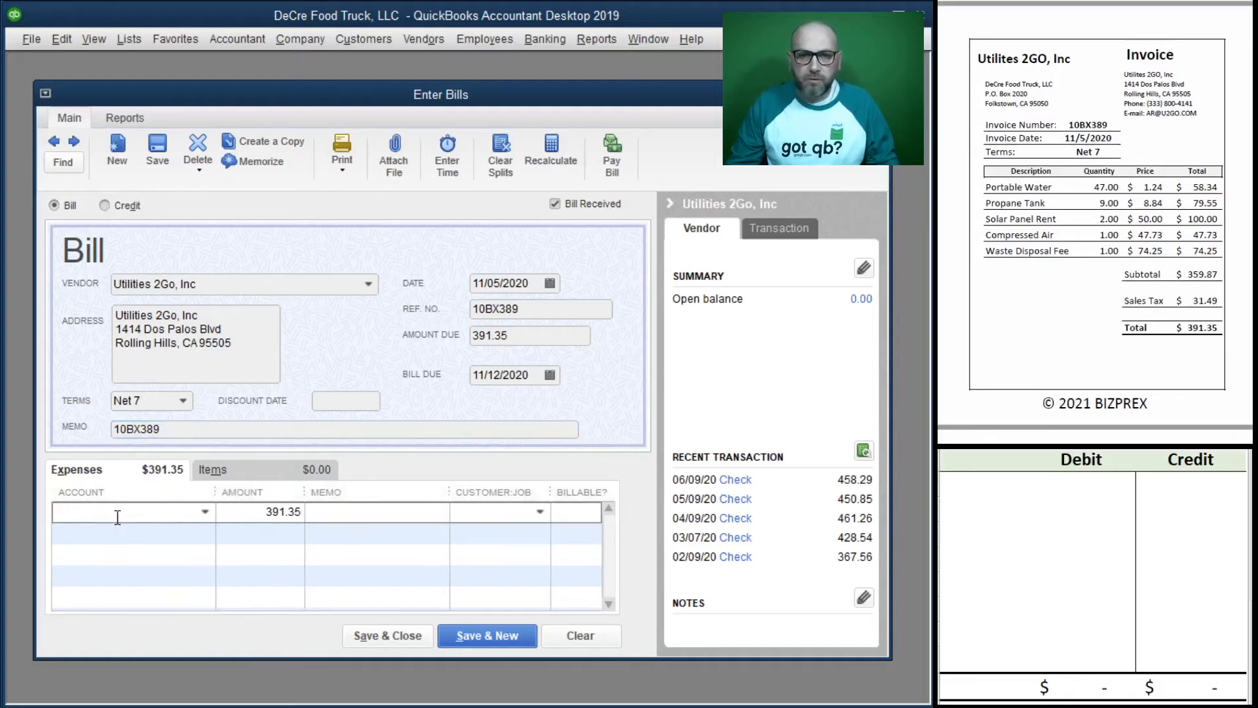
text(63100 · Utilities)
key(Tab)
key(Tab)
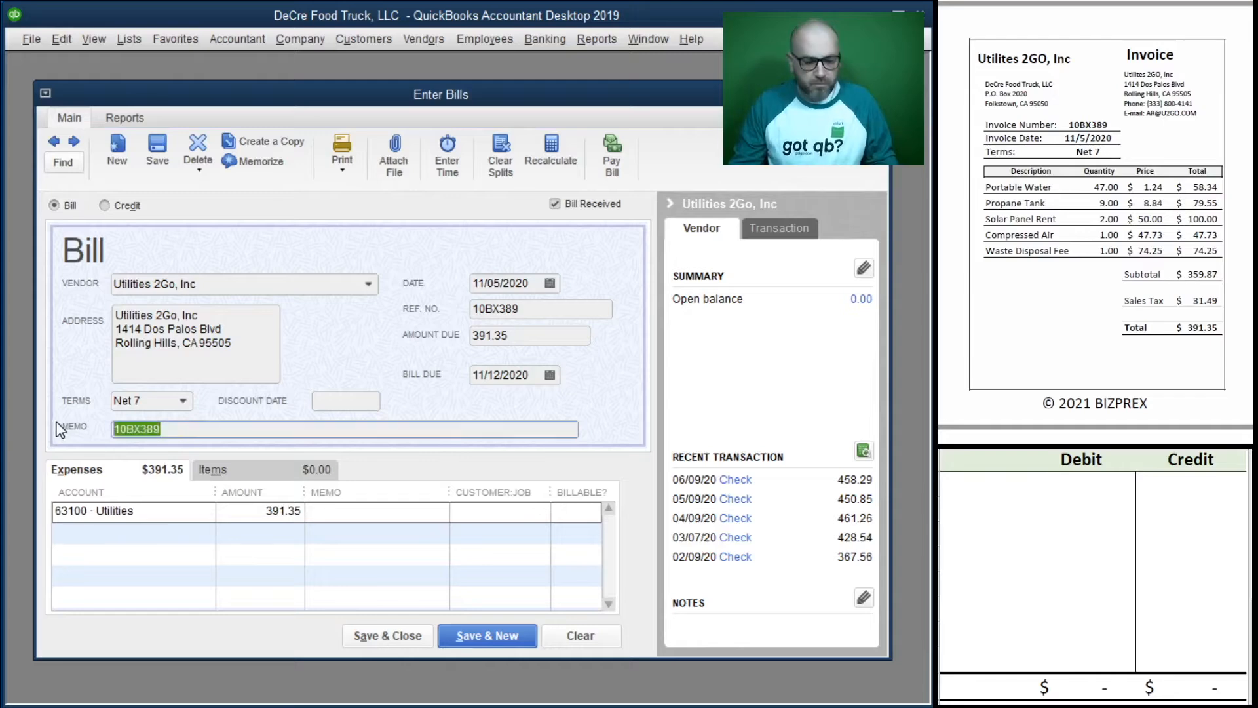
key(ctrl+v)
- Record account 20000 with a credit of 391.35 in the first row of the debit and credit worksheet
click(1010, 488)
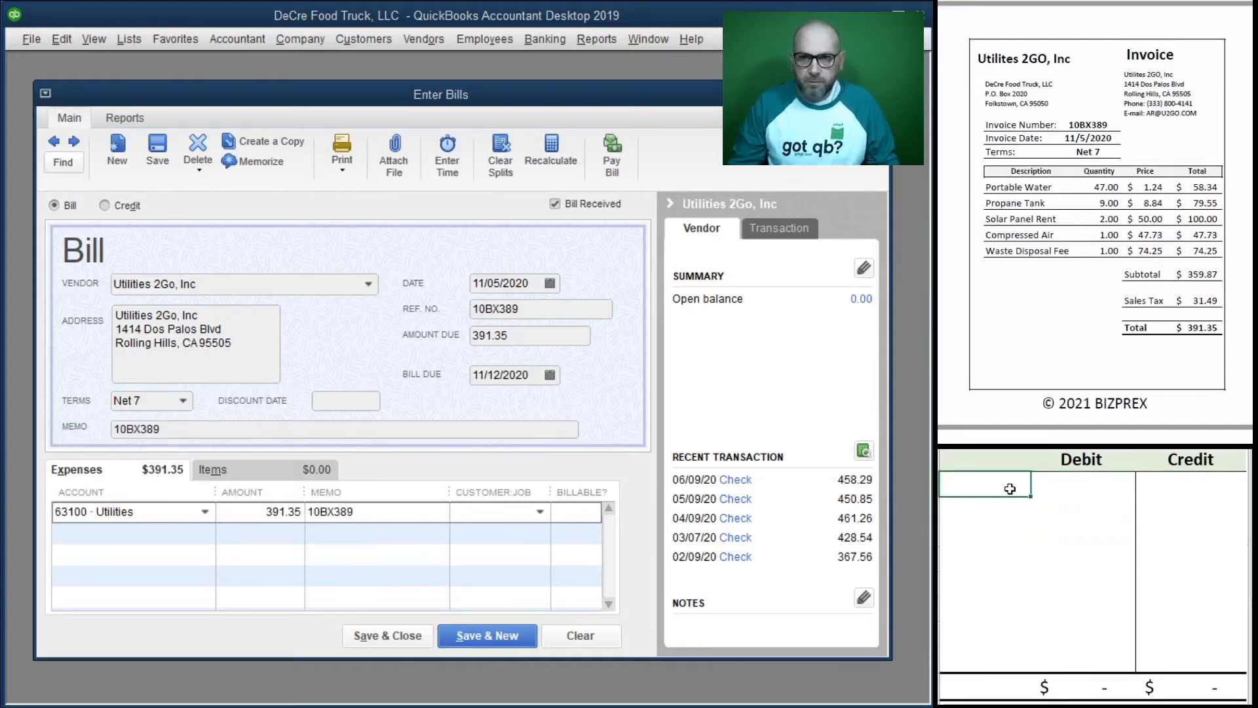
text(20000)
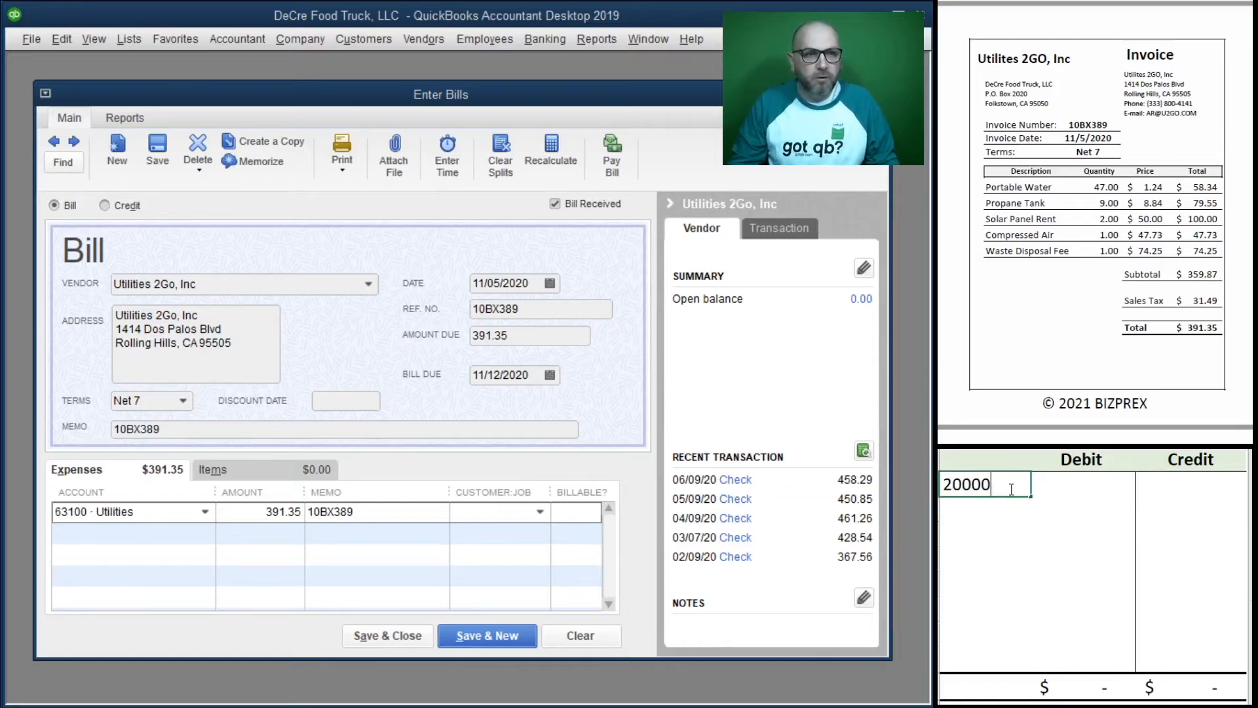
key(Tab)
key(Tab)
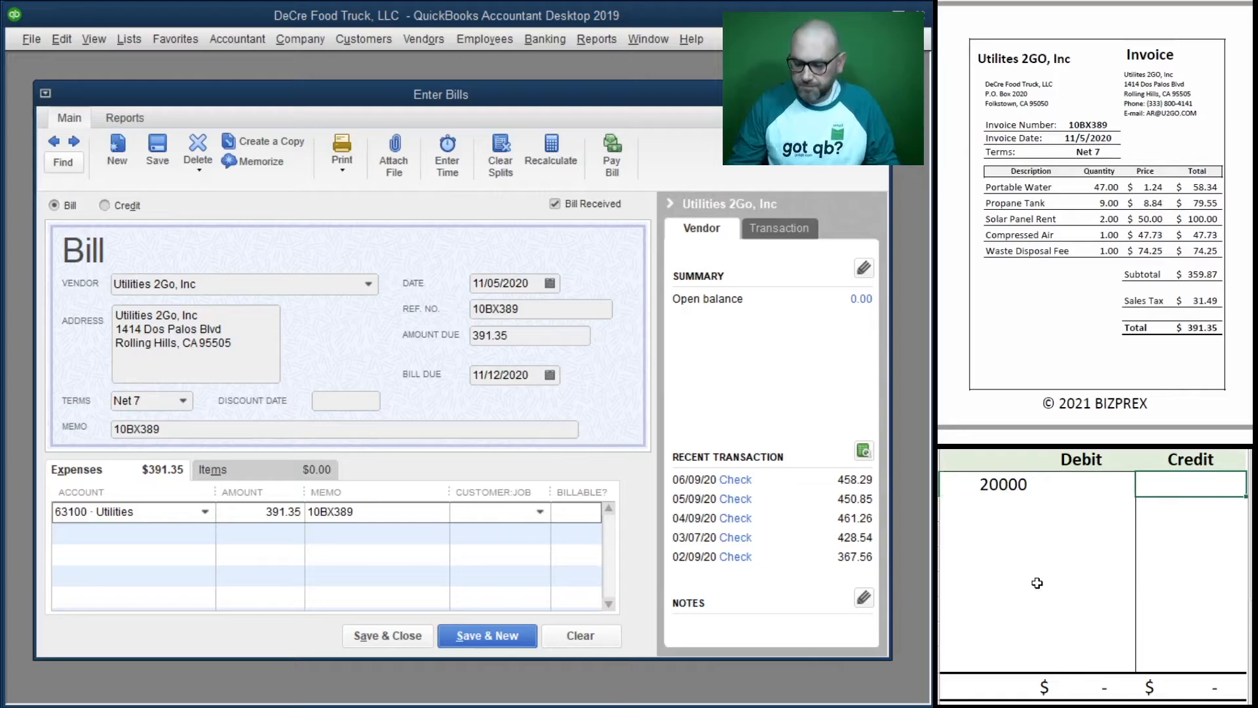
text(391.35)
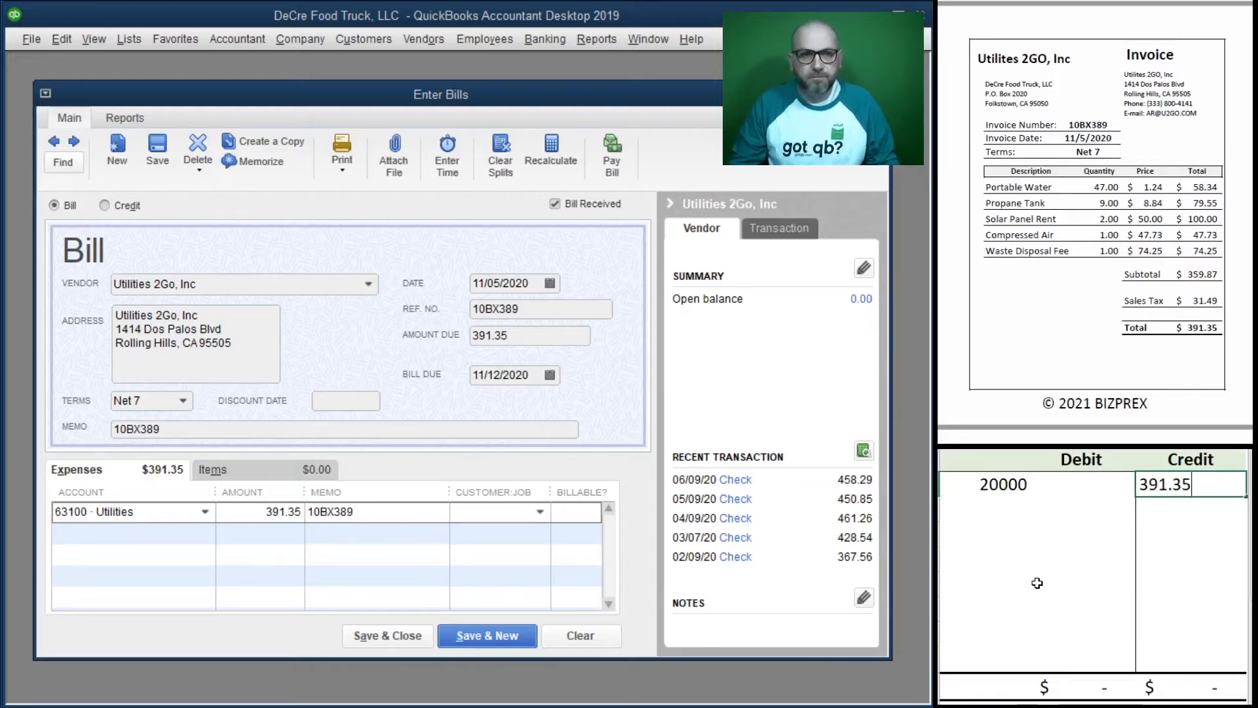
key(Return)
- Add a worksheet debit of 391.35 for account 63100
text(63100)
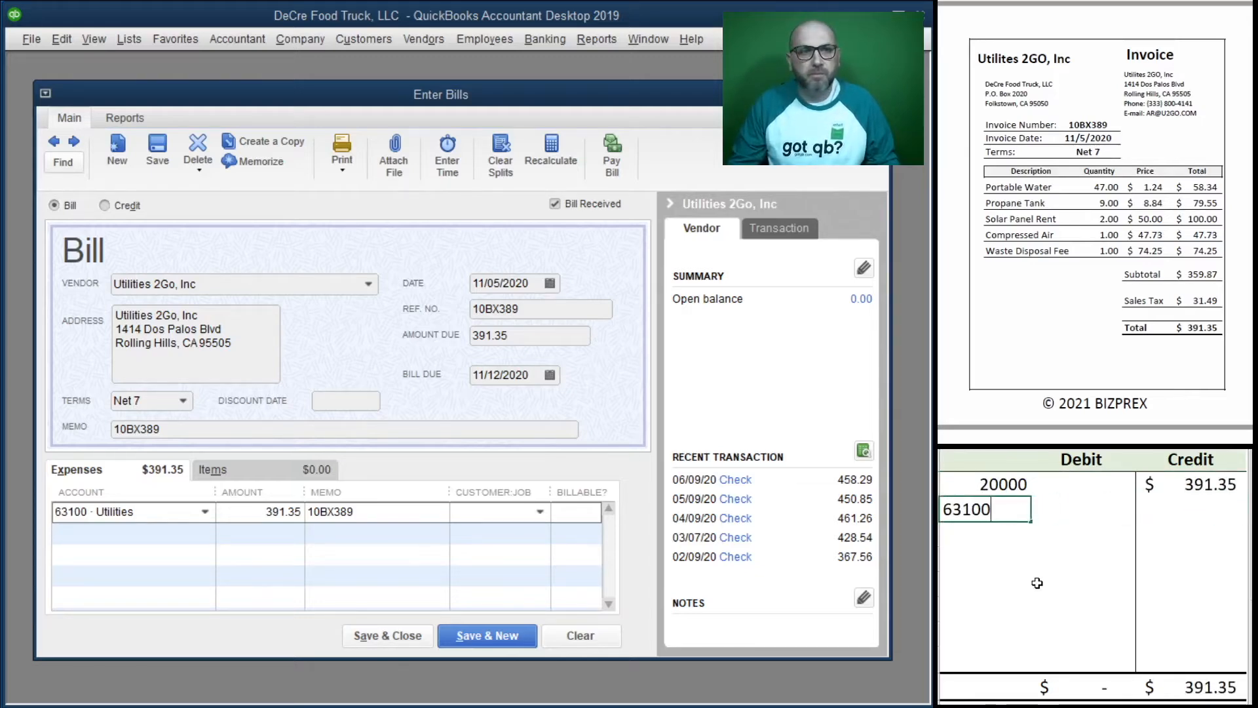
key(Tab)
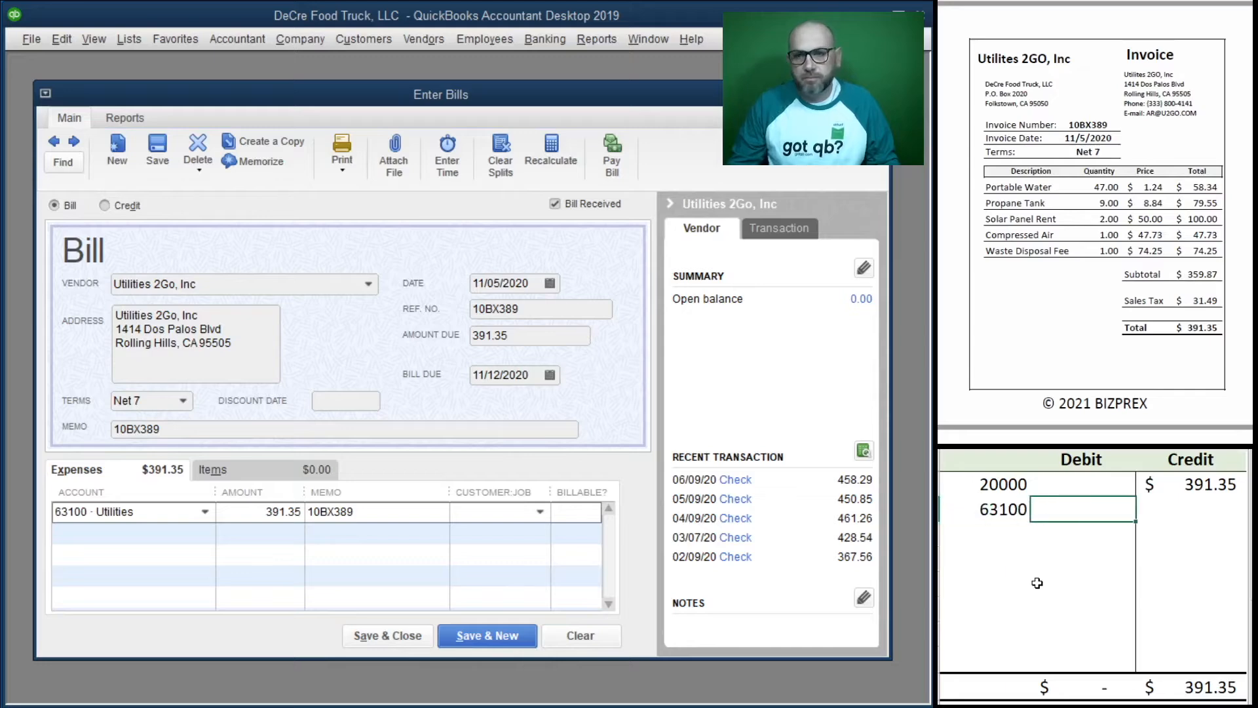
text(391.35)
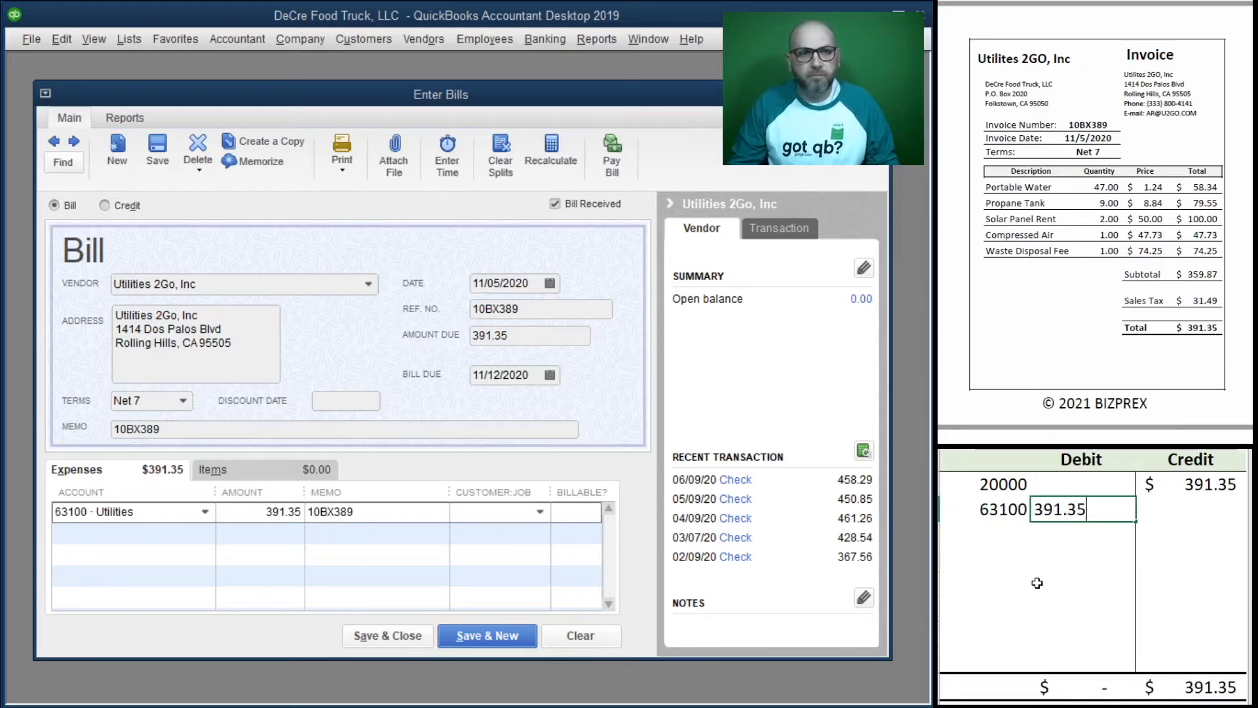
key(Return)
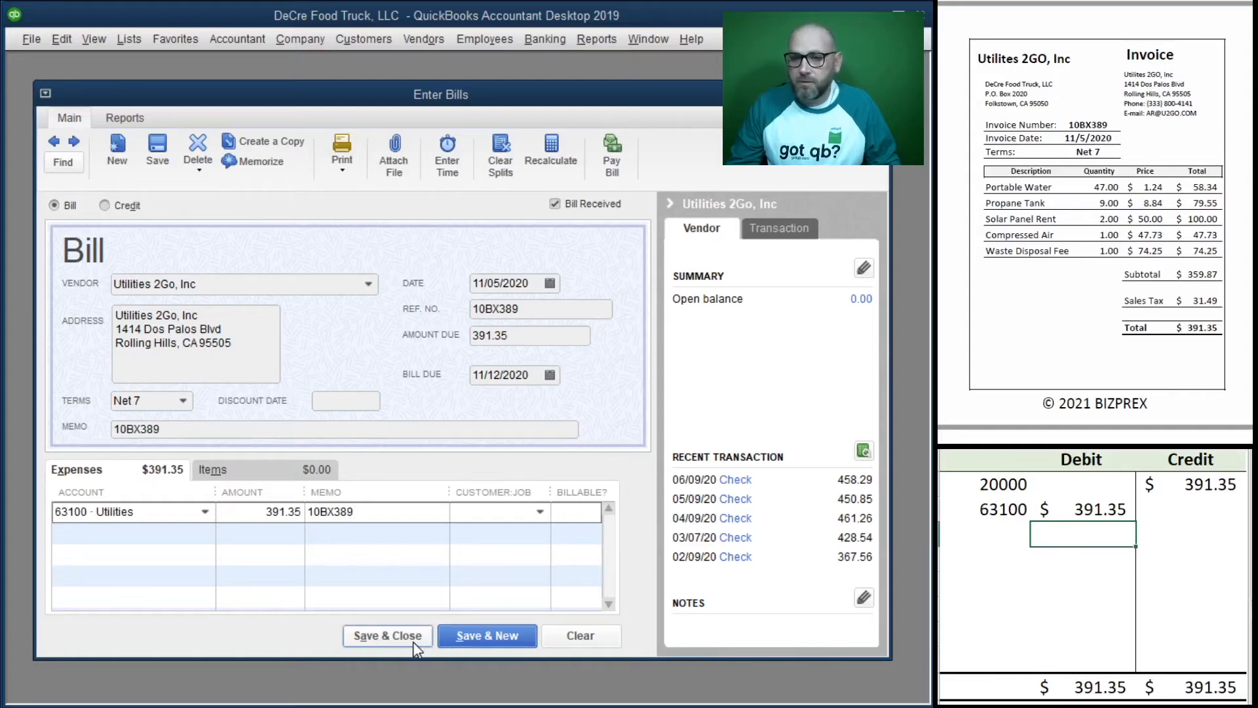
- Save and close the Utilities 2Go bill and clear its debit and credit worksheet entries
click(387, 635)
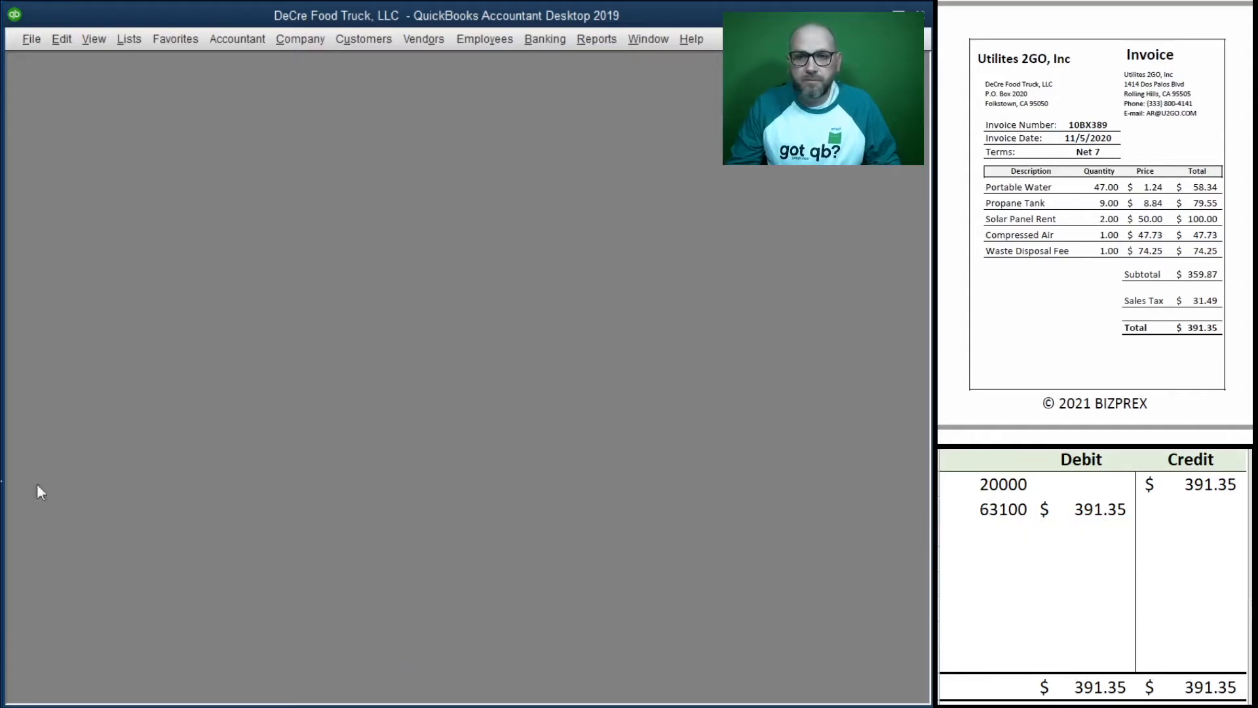
drag(1156, 512, 1003, 488)
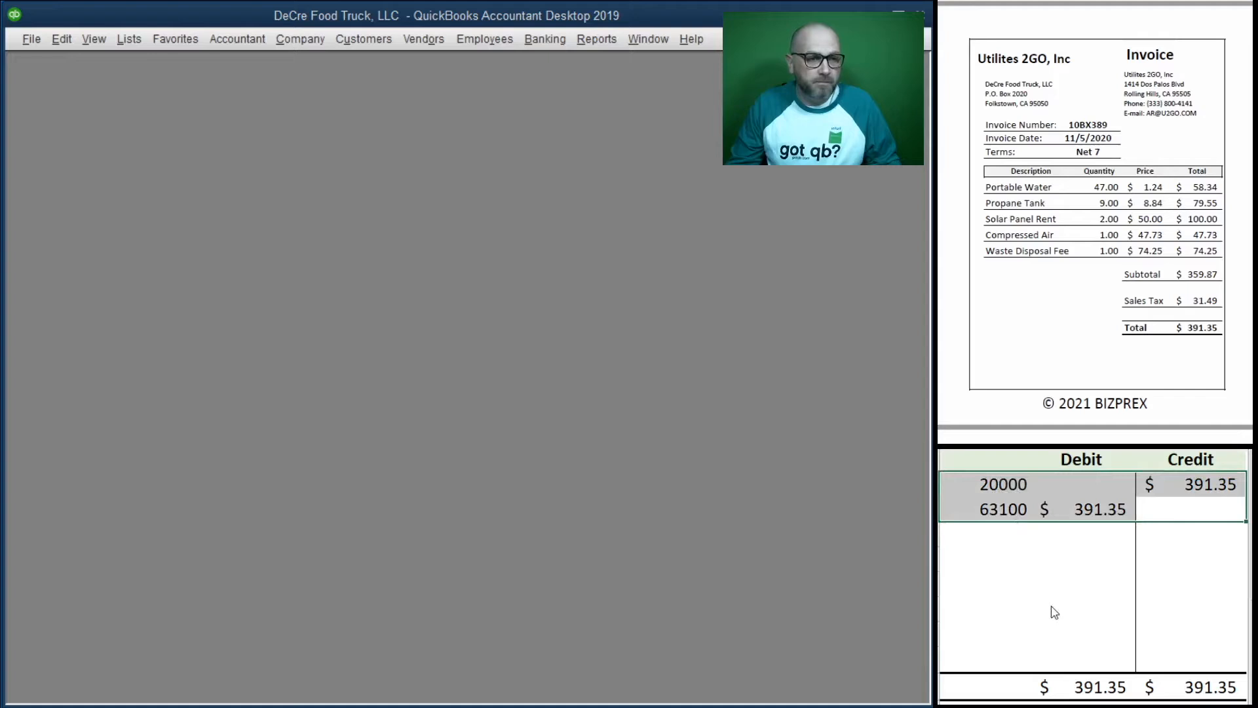
key(Delete)
scroll(1106, 227, down, 10)
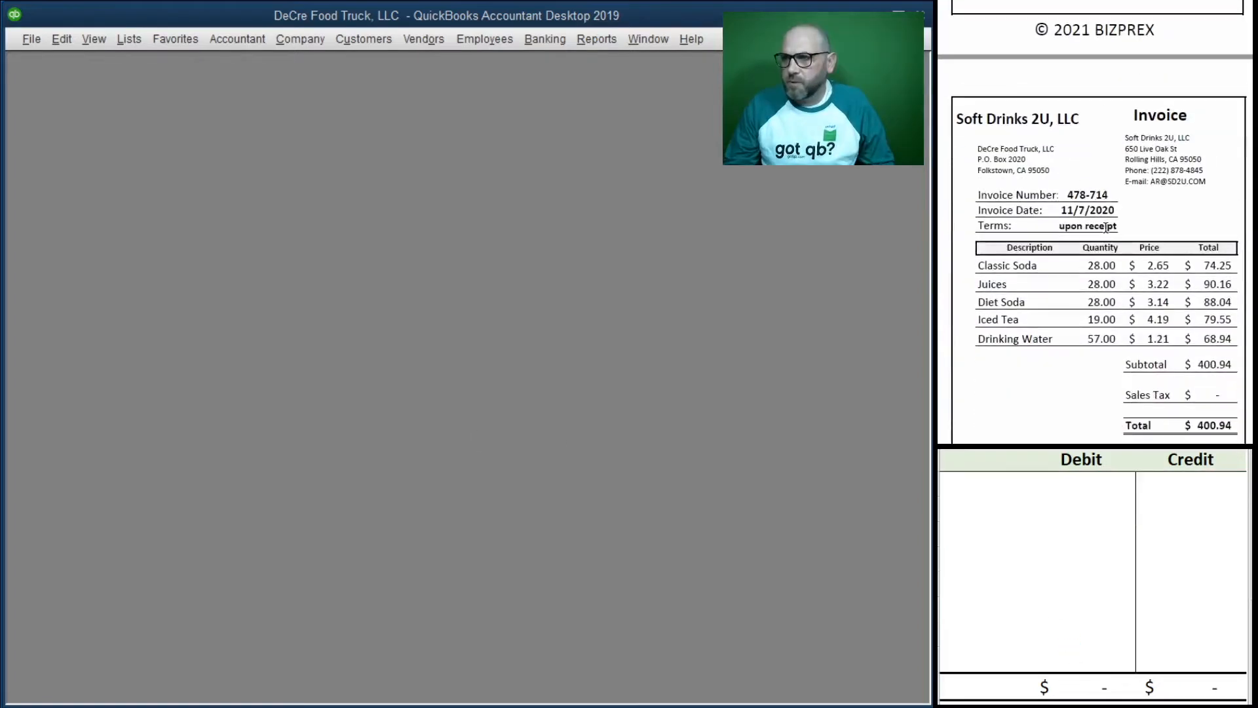
- Start a new vendor bill for Soft Drinks 2U, LLC dated 11/7/2020
scroll(1107, 228, up, 1)
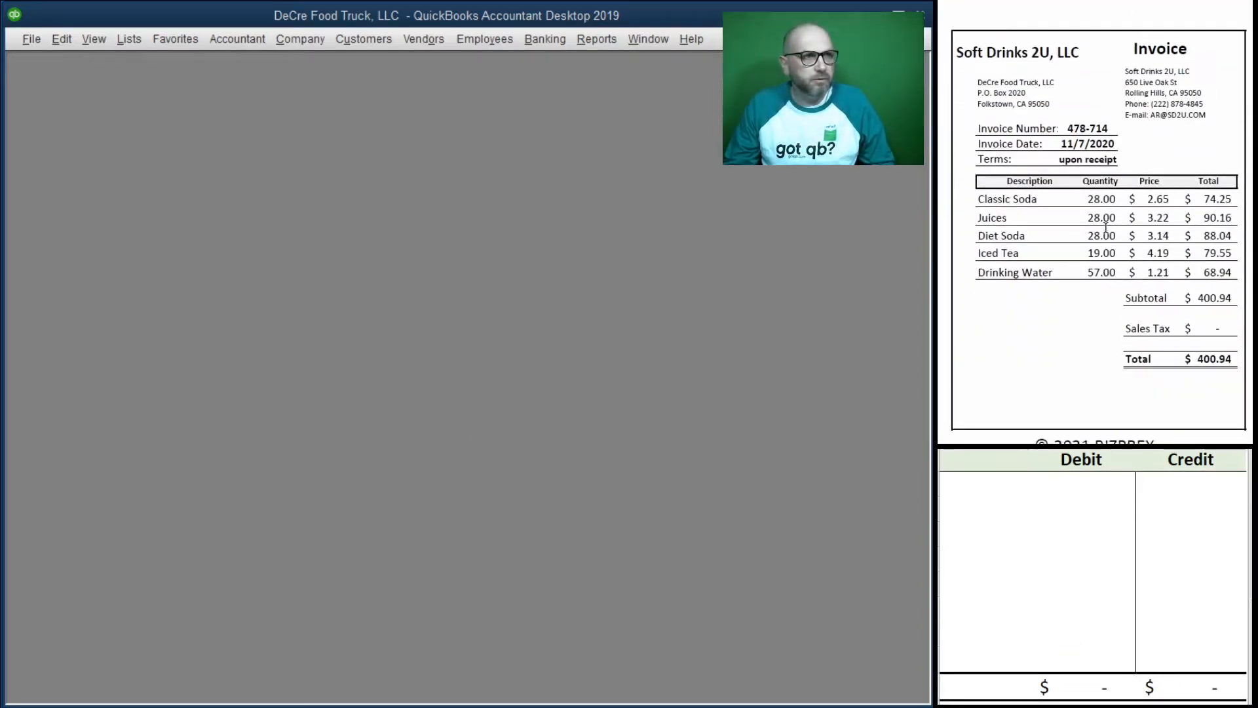
scroll(1107, 228, down, 1)
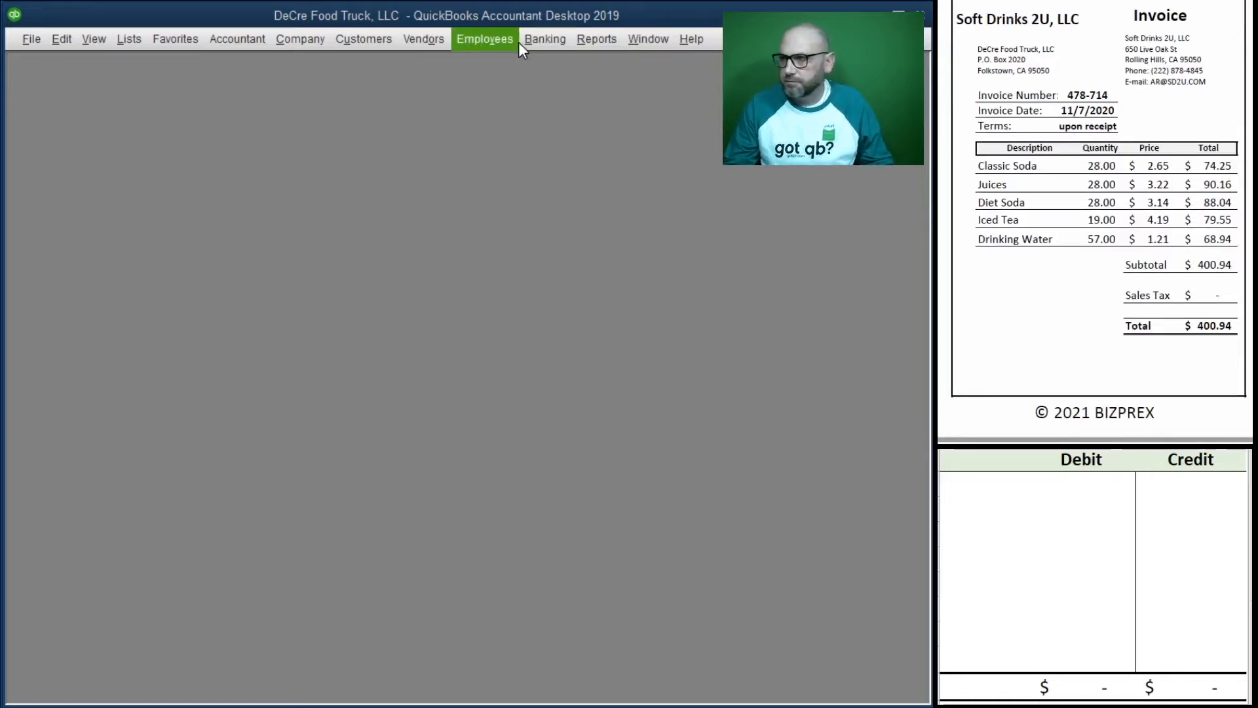
click(438, 47)
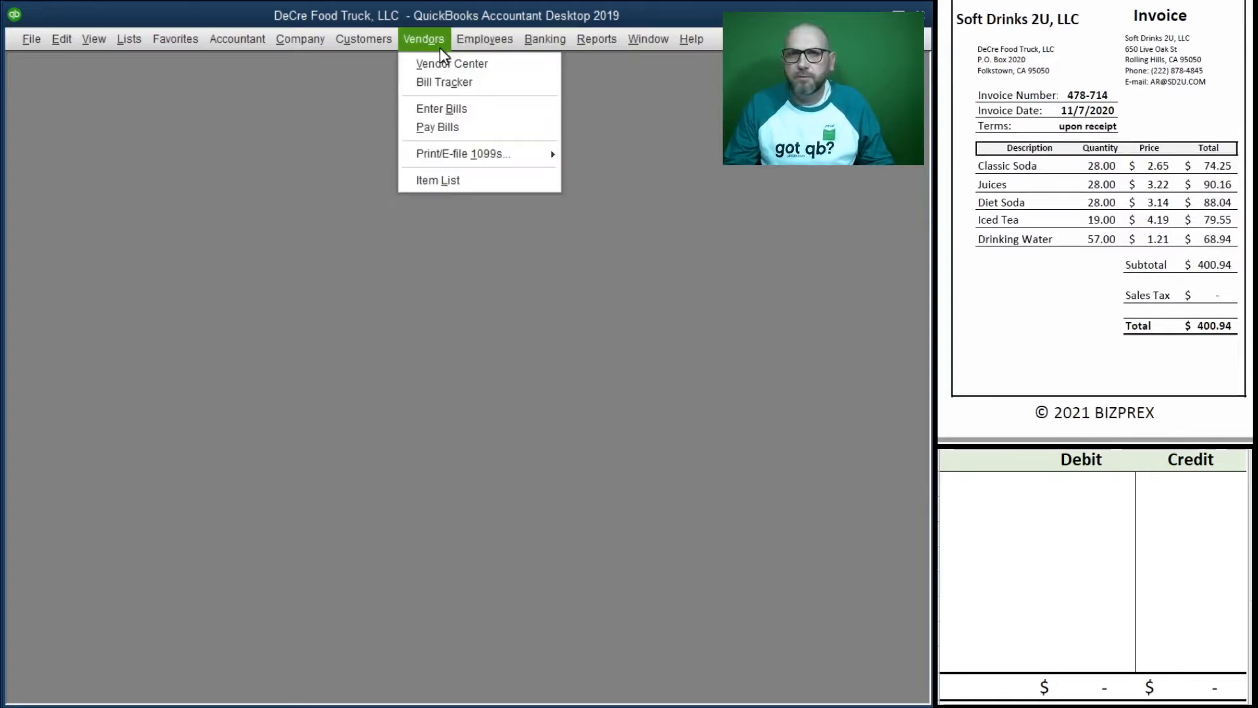
click(442, 108)
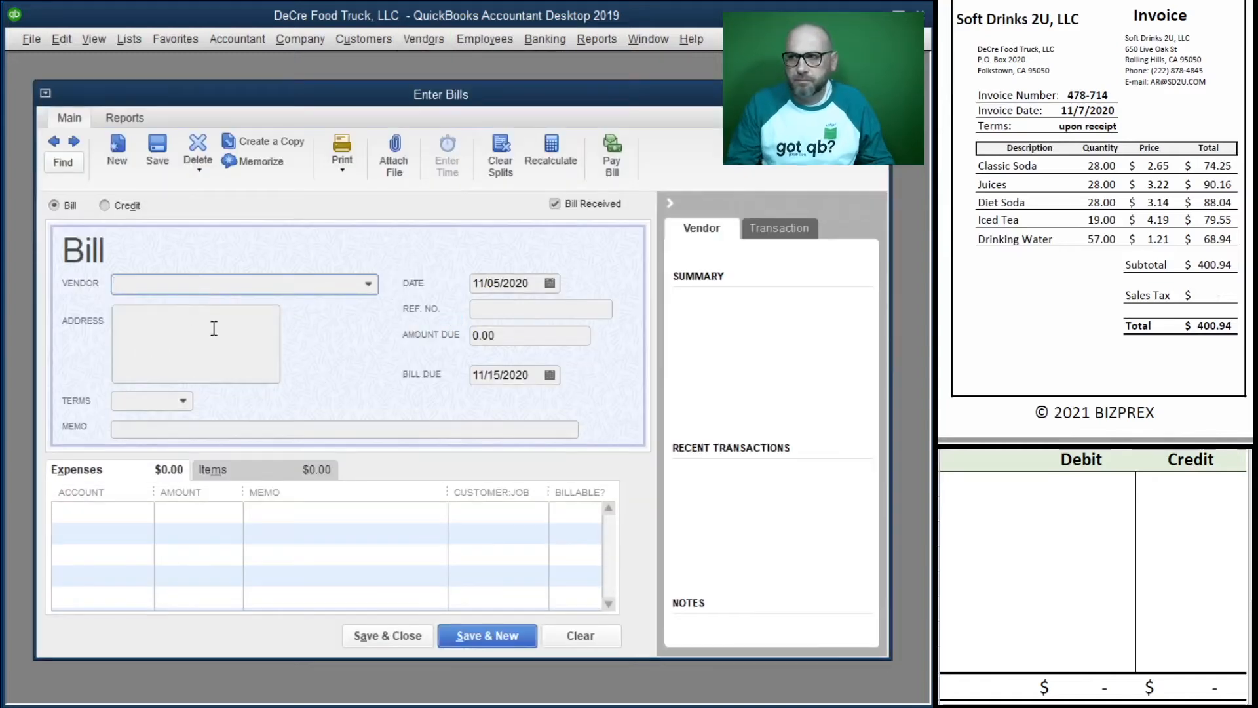
text(Soft Drinks 2U, LLC)
key(Tab)
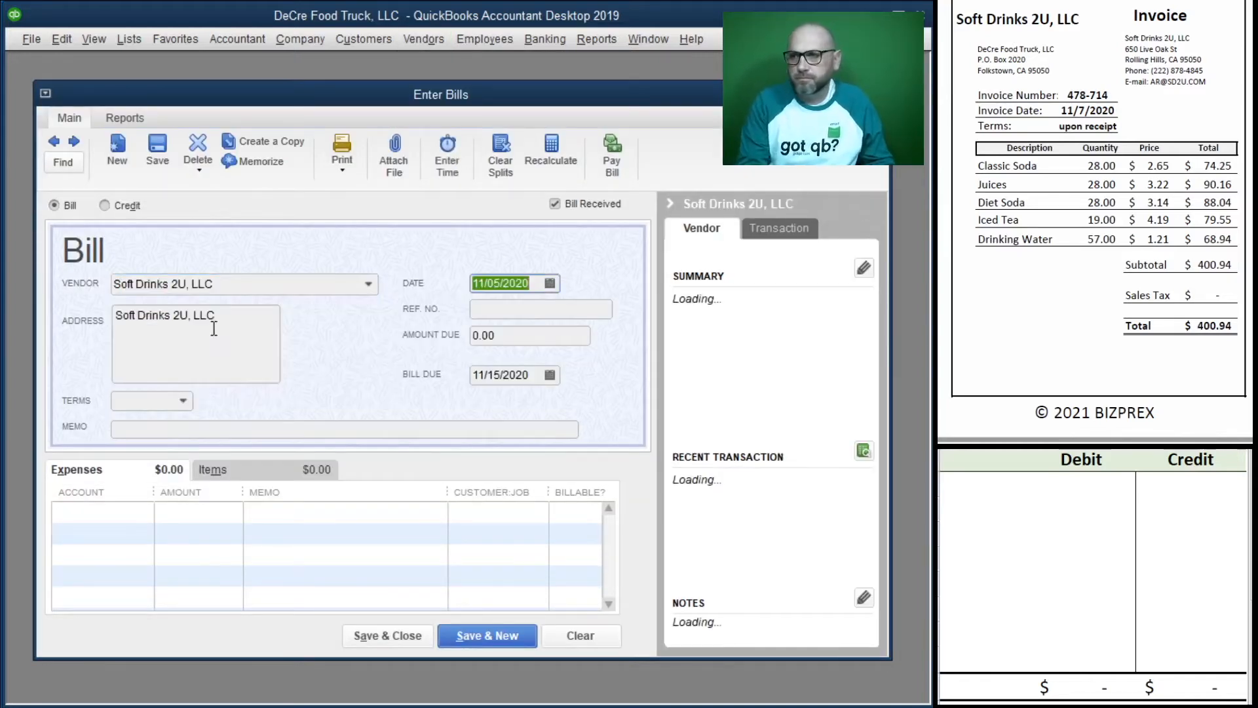
text(11/7/2020)
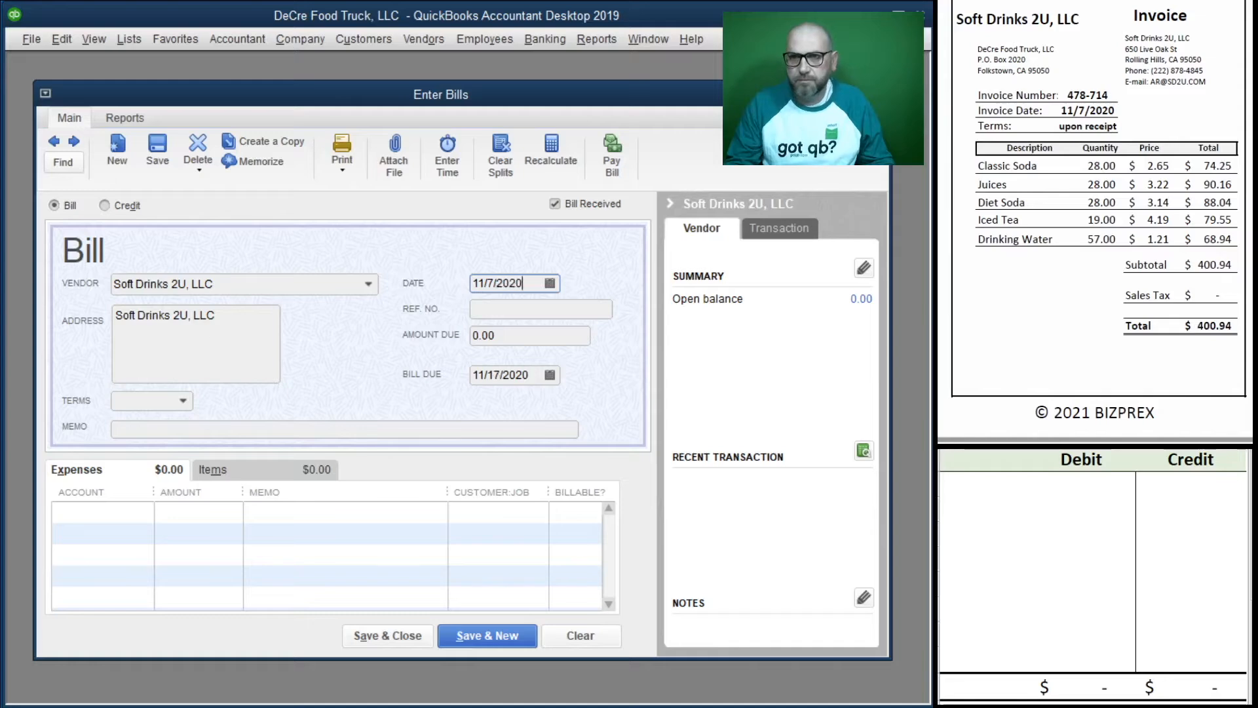
key(Tab)
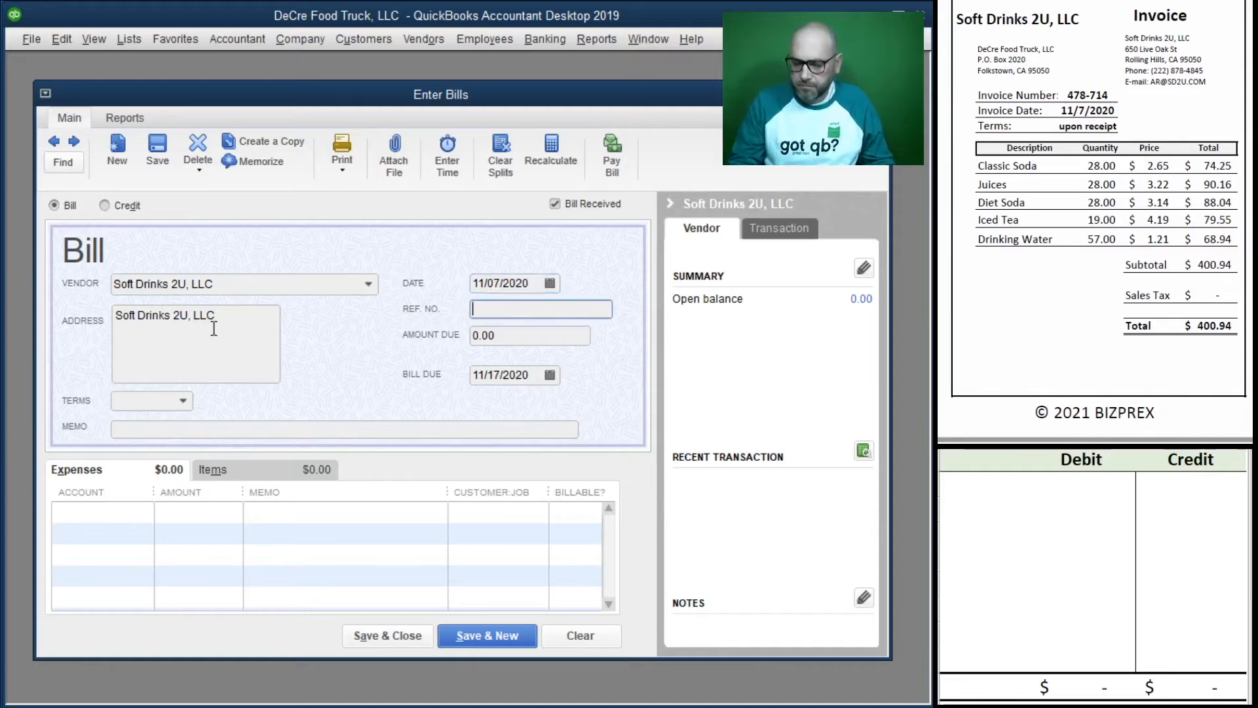
- Enter reference number 478-714 and amount due 400.94 on the bill, with terms of due on receipt
text(478-714)
key(Tab)
text(400.94)
key(Tab)
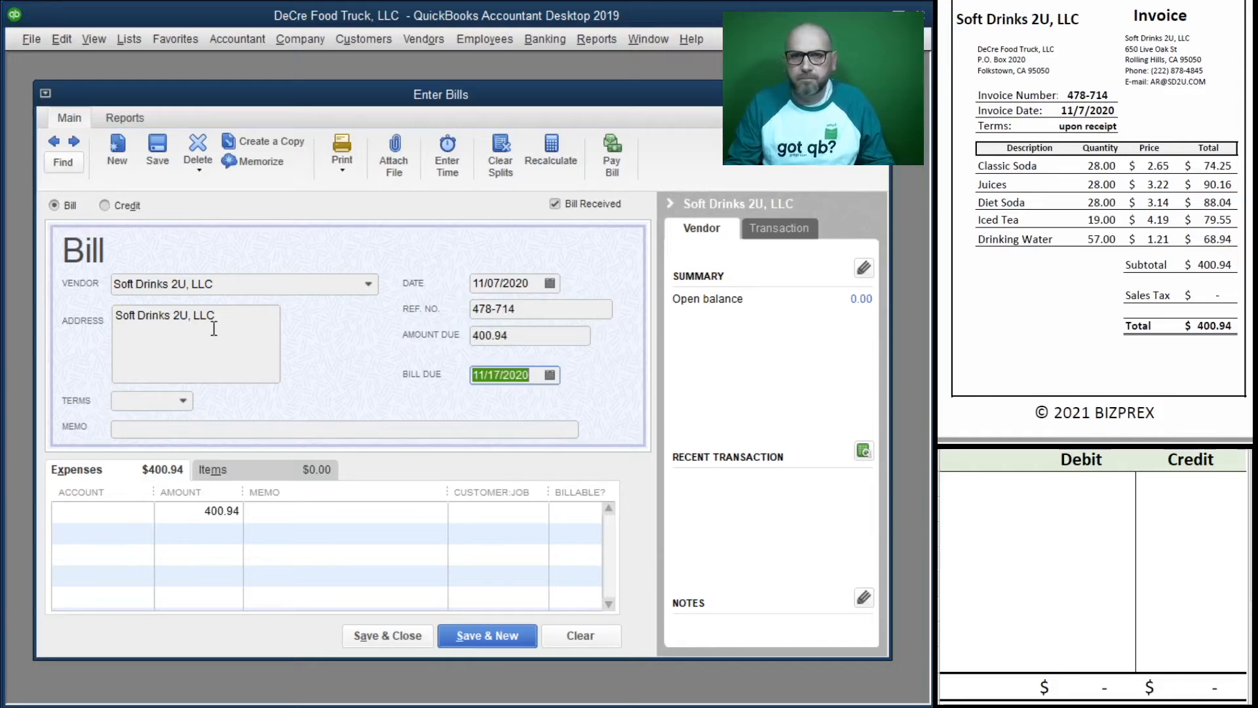
click(183, 400)
click(210, 531)
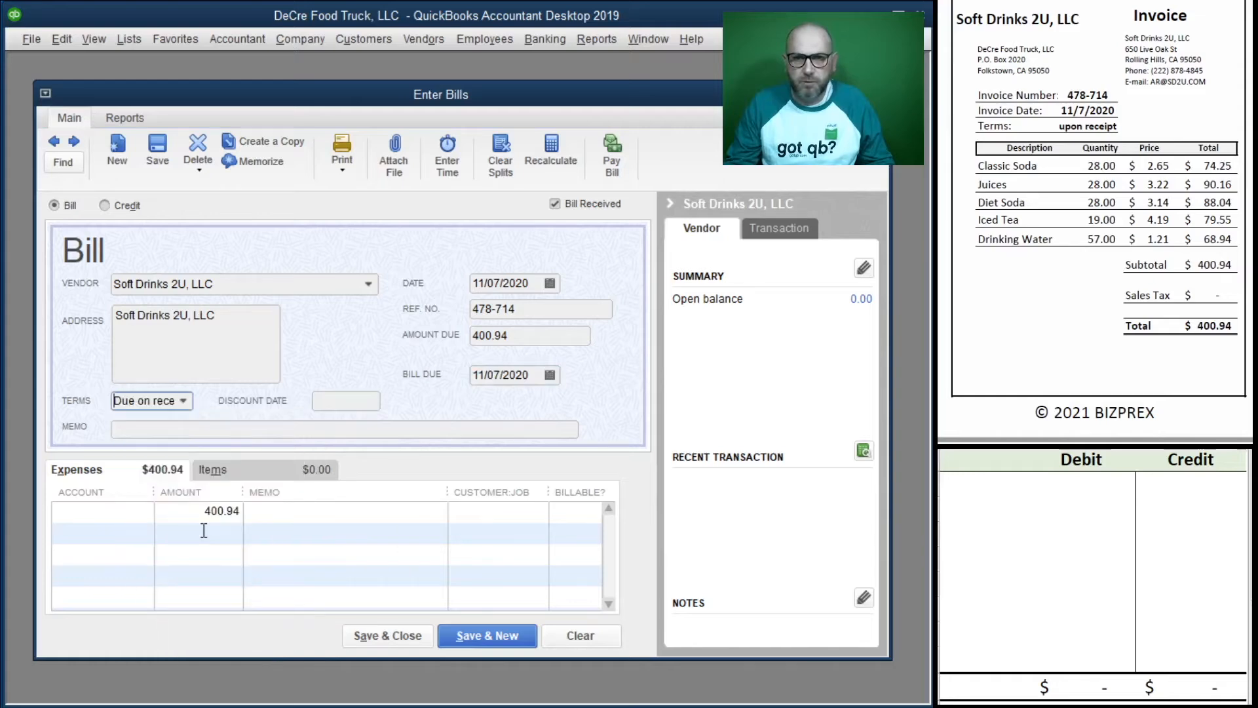
key(Tab)
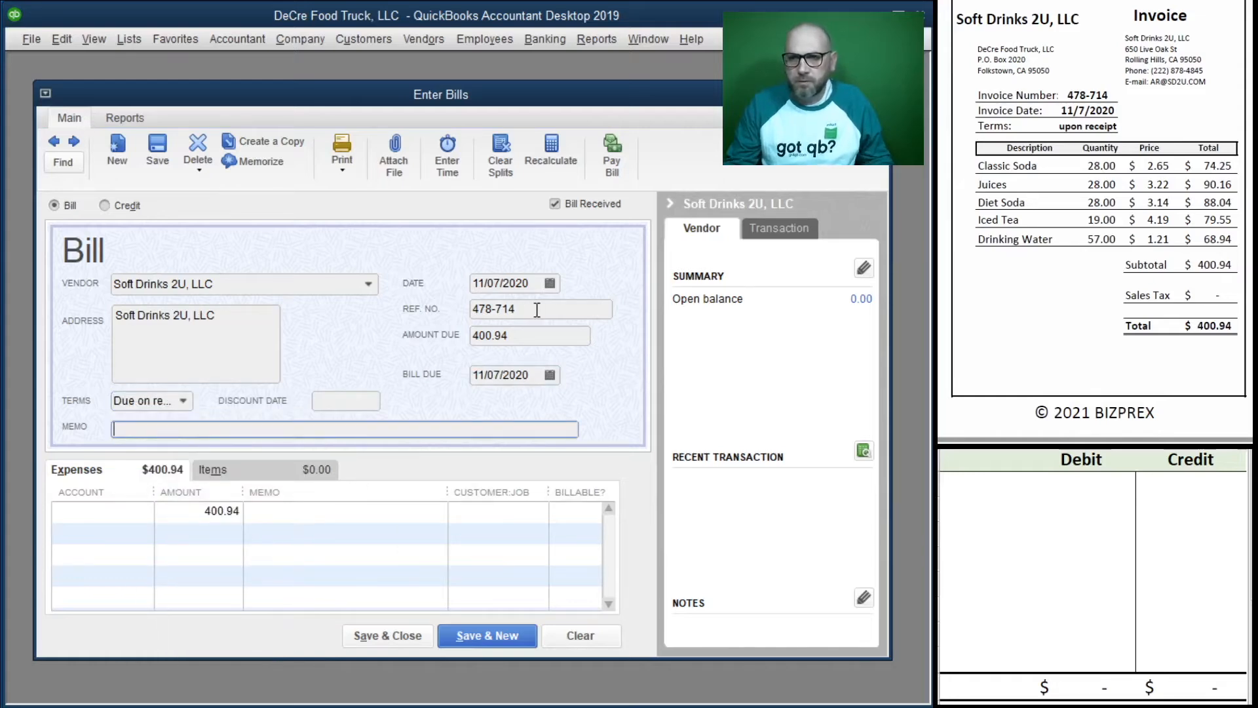
- Copy the bill's reference number 478-714 into its memo
drag(537, 310, 424, 308)
key(ctrl+c)
click(184, 429)
key(ctrl+v)
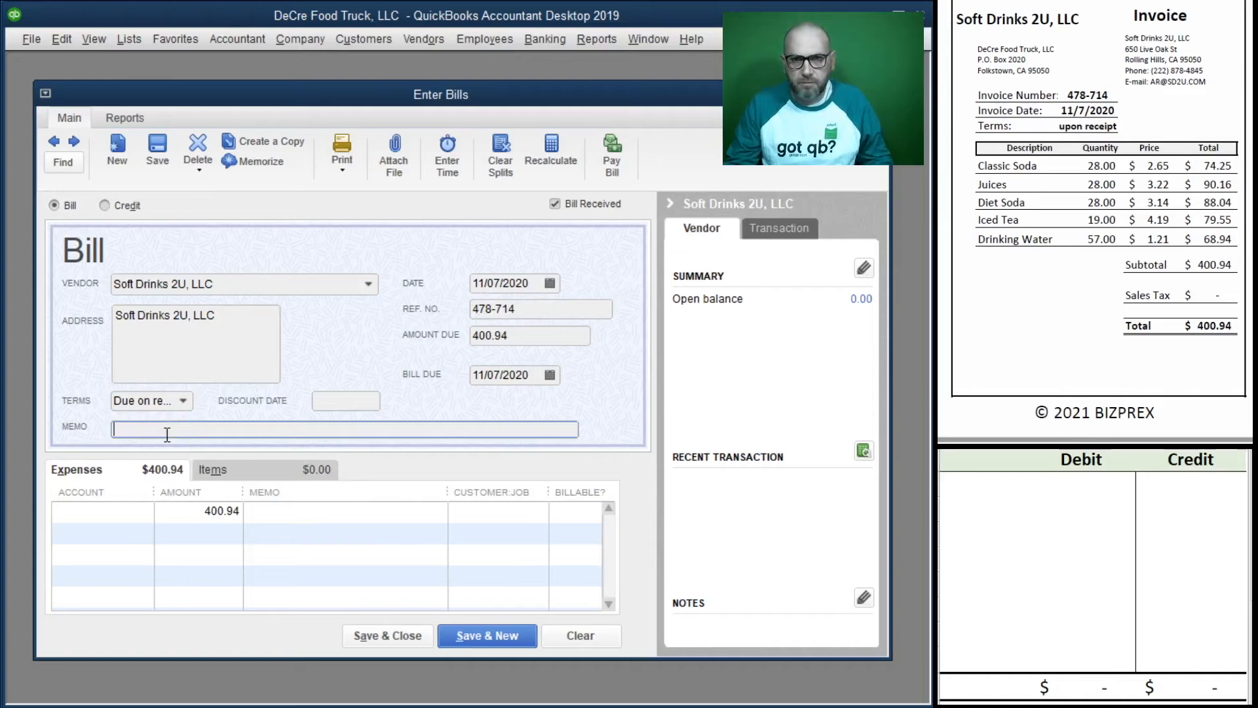
- Assign the 400.94 expense line to account 60300 Drink Purchases / Supplies and widen the account column to show the full name
click(131, 515)
click(143, 511)
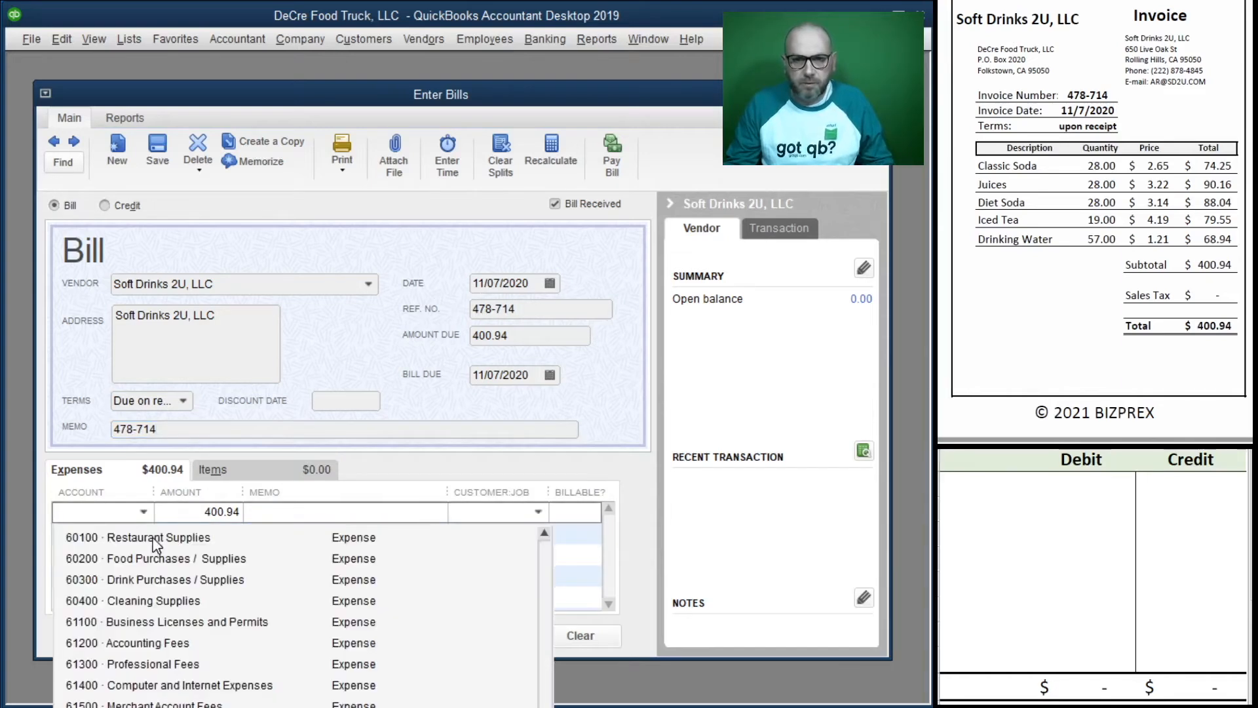
click(174, 585)
drag(154, 492, 254, 500)
- Record a credit of 400.94 for account 20000 in the first row of the debit and credit worksheet
click(973, 484)
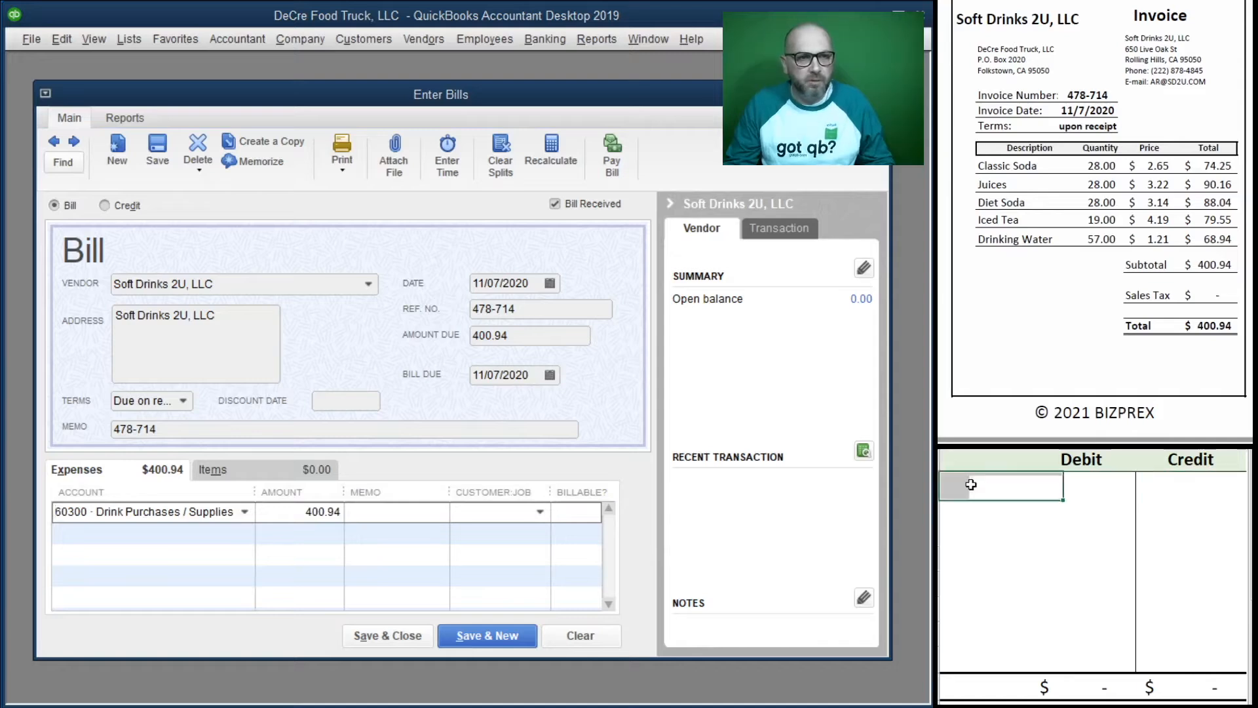
text(20000)
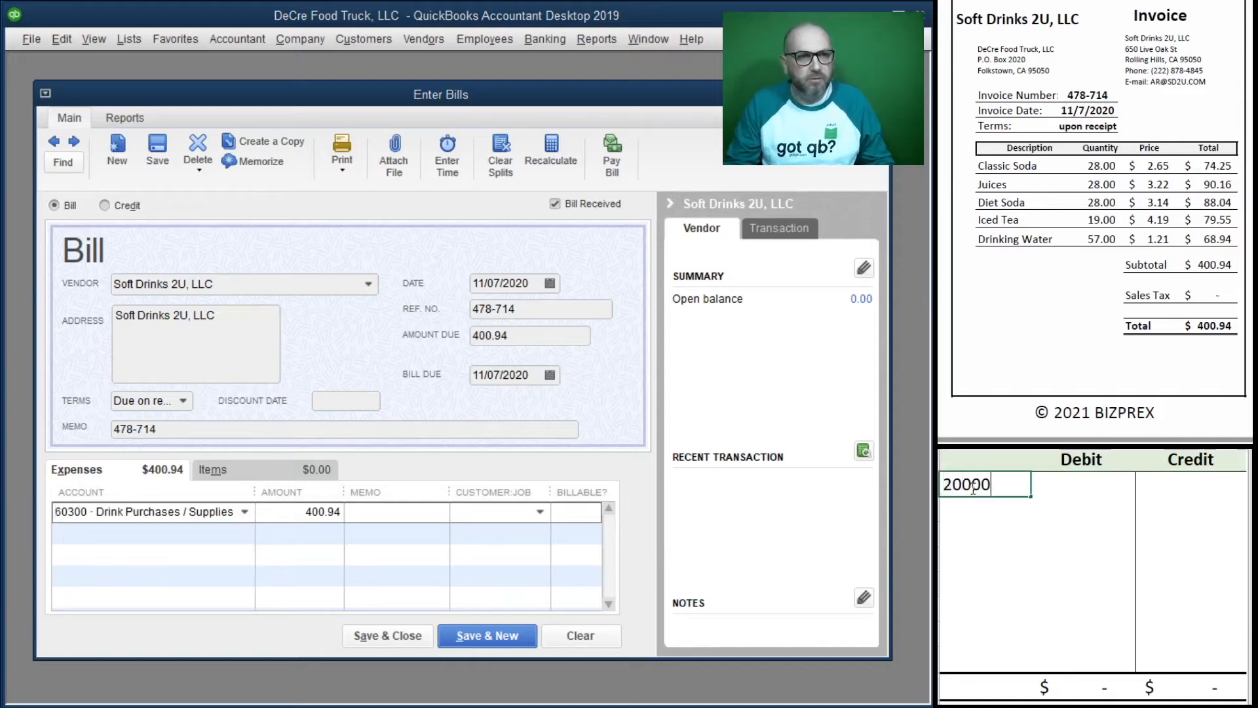
key(Tab)
key(Tab)
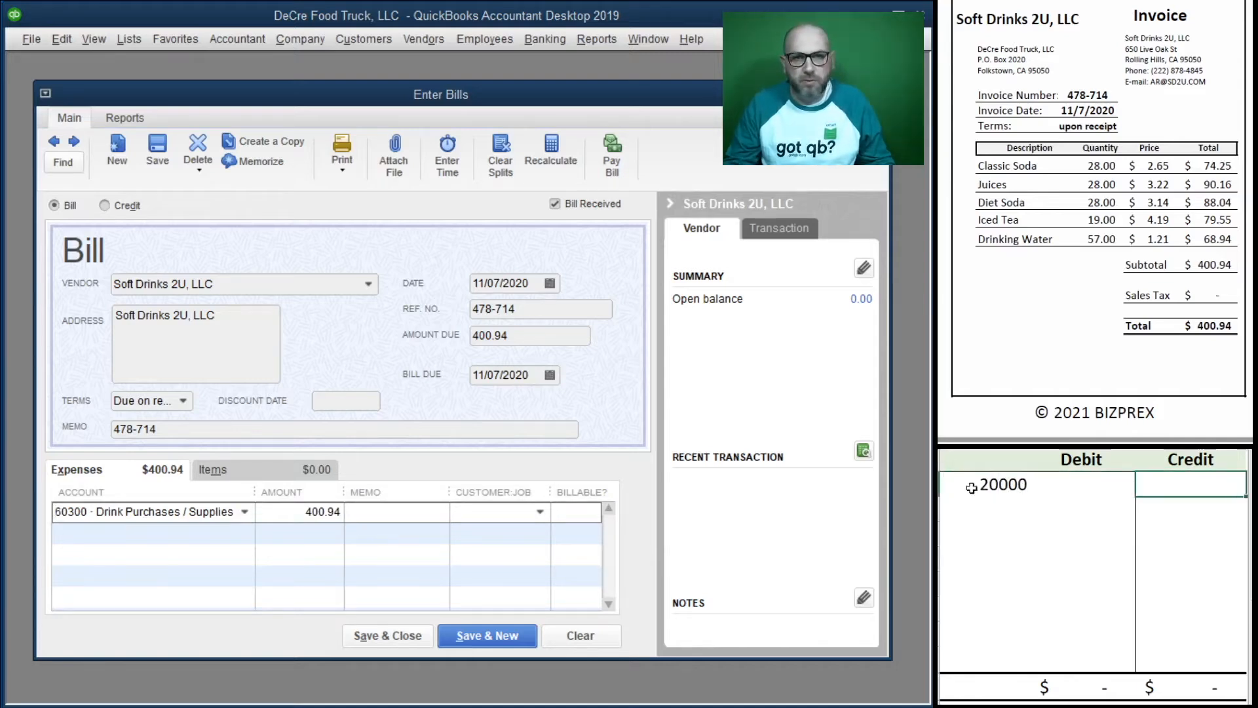
text(400.94)
key(Return)
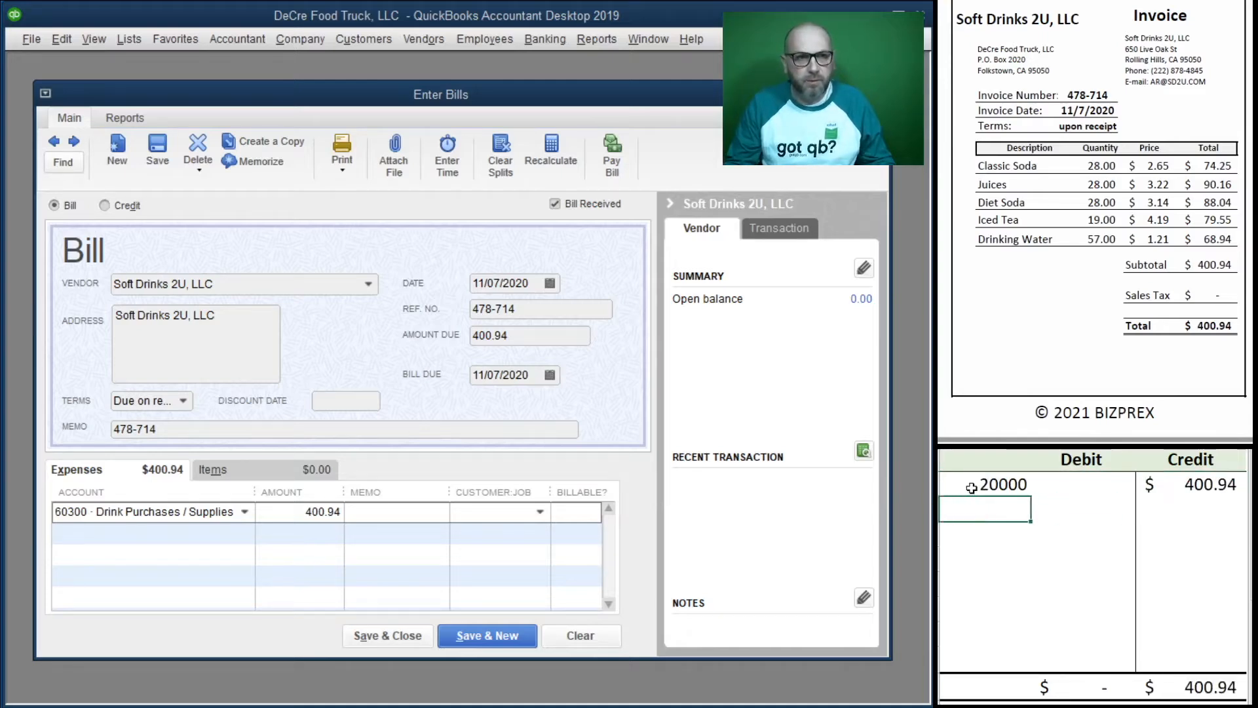
- Add a debit of 400.94 for account 60300 in the second worksheet row
text(60300)
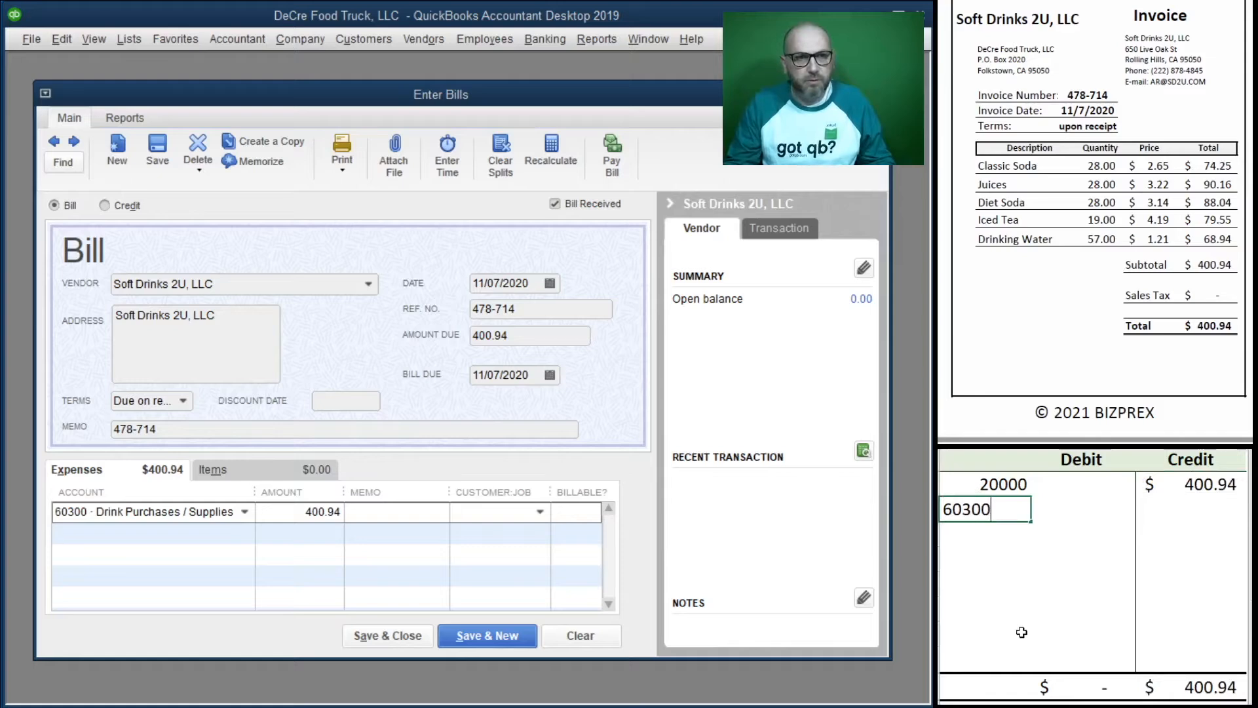
key(Tab)
text(400.94)
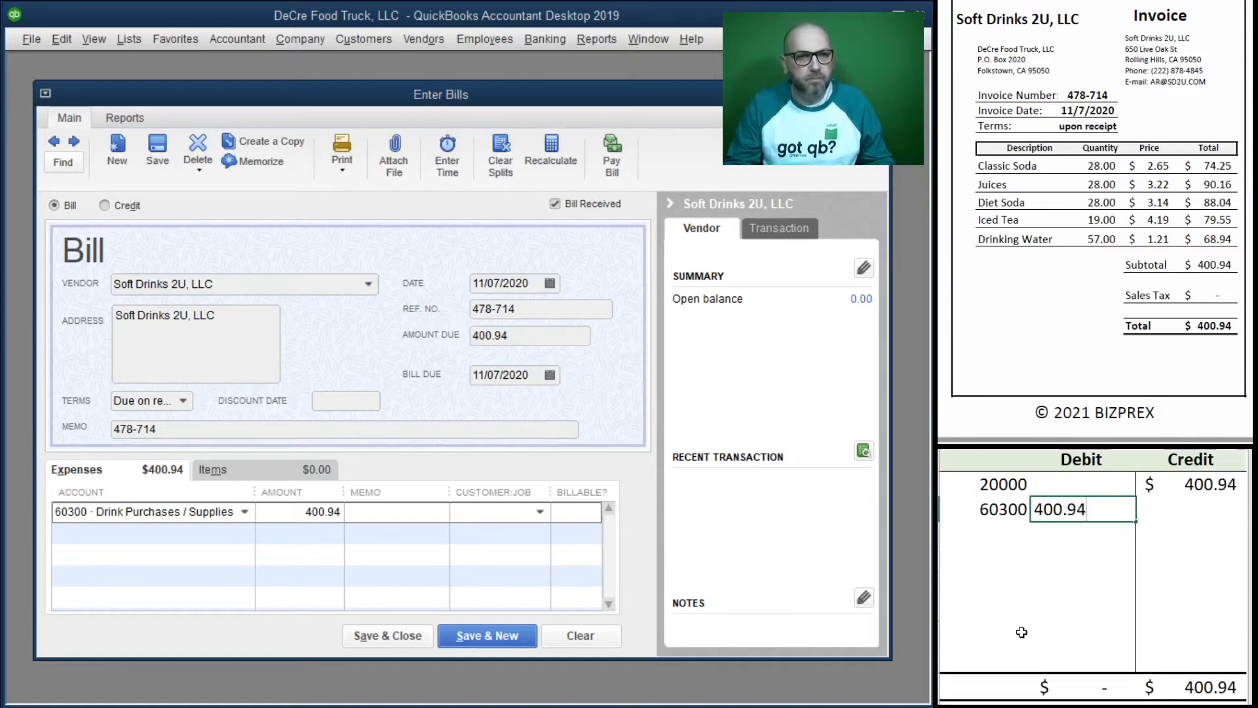
key(Return)
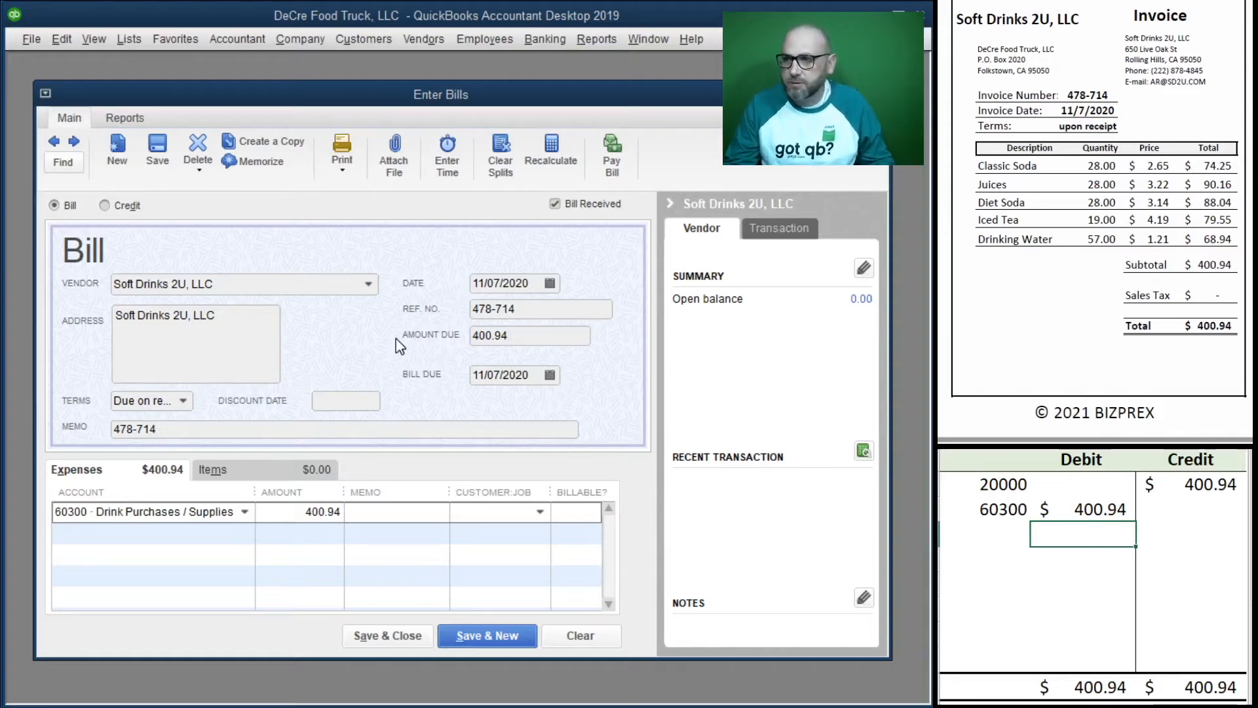
- Save and close the Soft Drinks 2U bill and clear its debit and credit worksheet entries
click(383, 638)
click(793, 331)
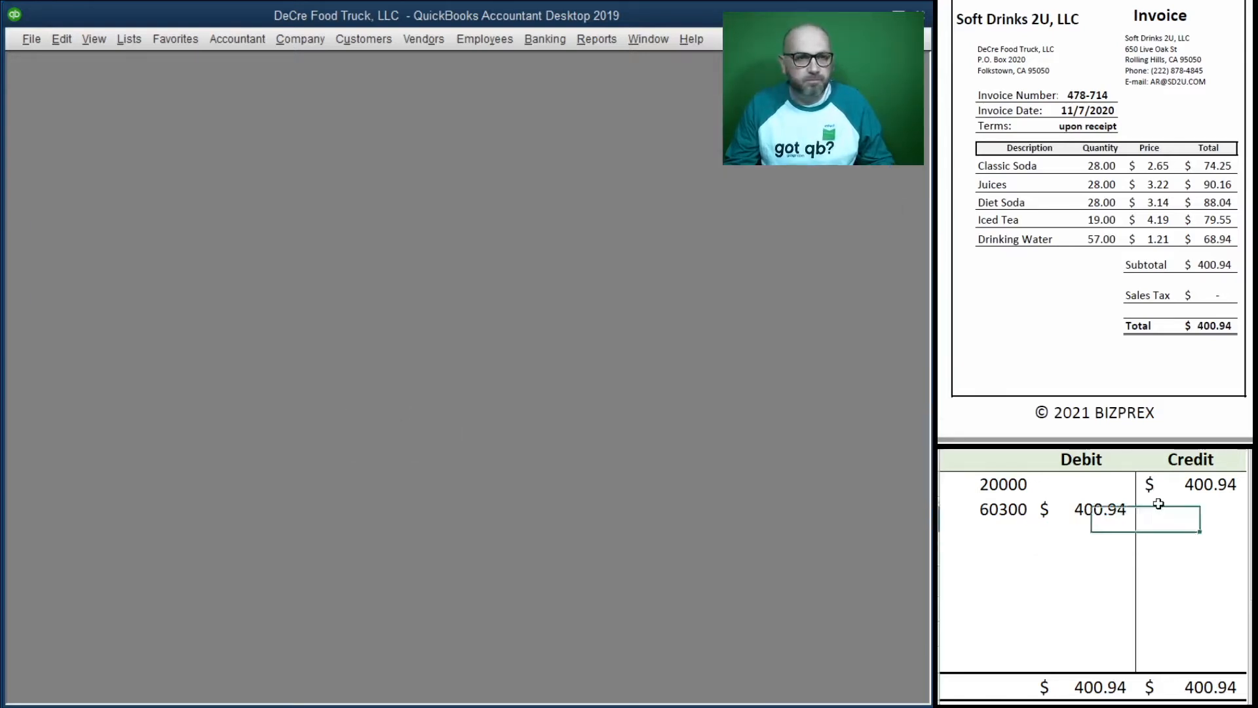
drag(1157, 509, 1005, 483)
key(Delete)
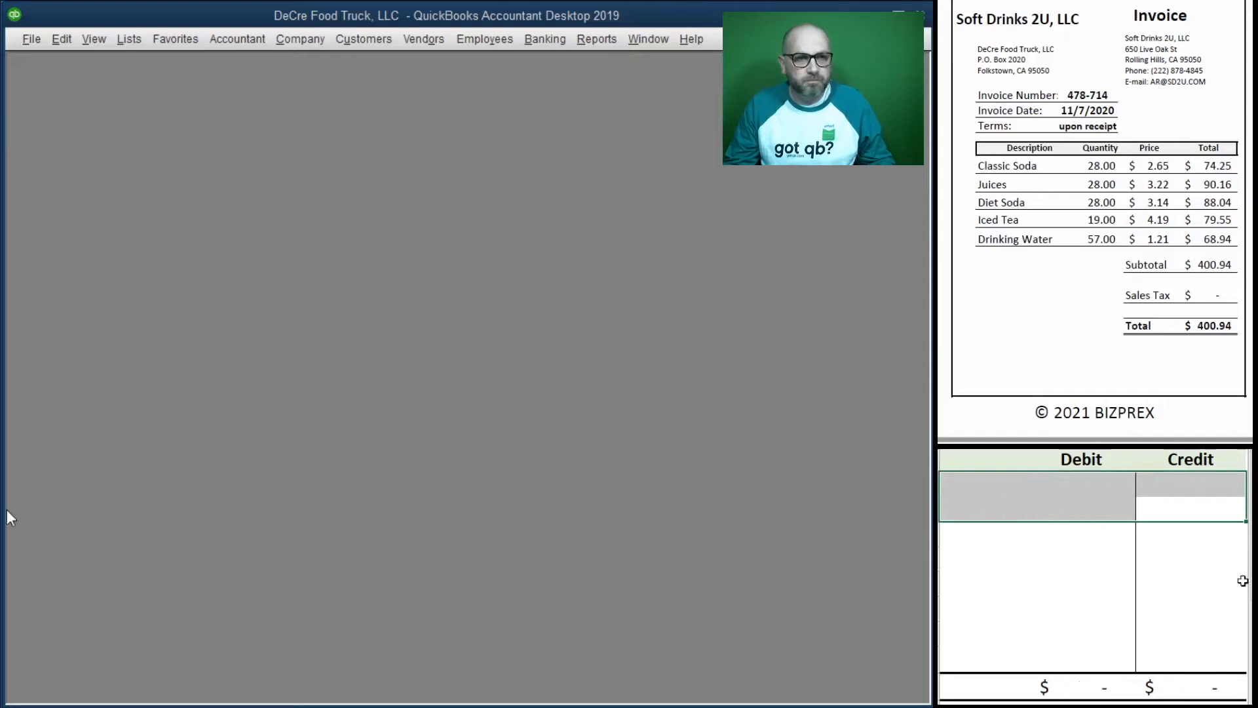
- Following the CreditFirst receipt, select the Soft Drinks 2U, LLC bill for payment in Pay Bills with Credit Card as the method
scroll(1075, 194, down, 5)
scroll(1076, 195, down, 2)
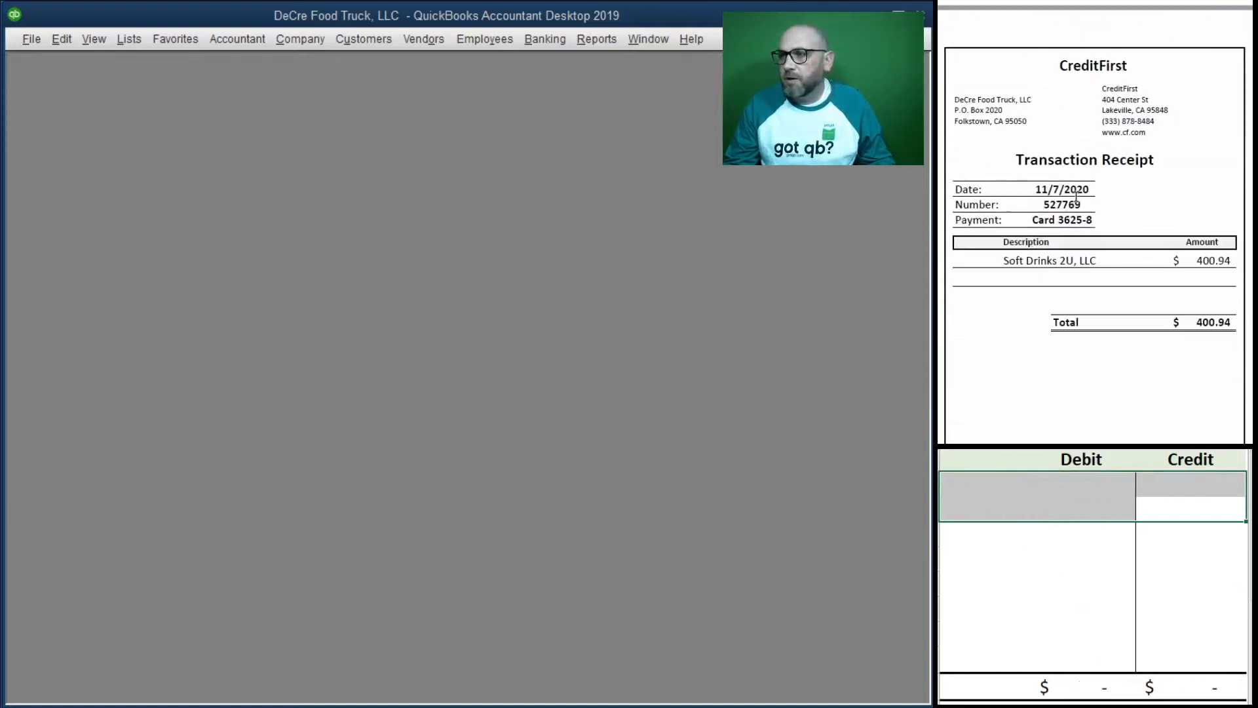
scroll(1076, 197, down, 1)
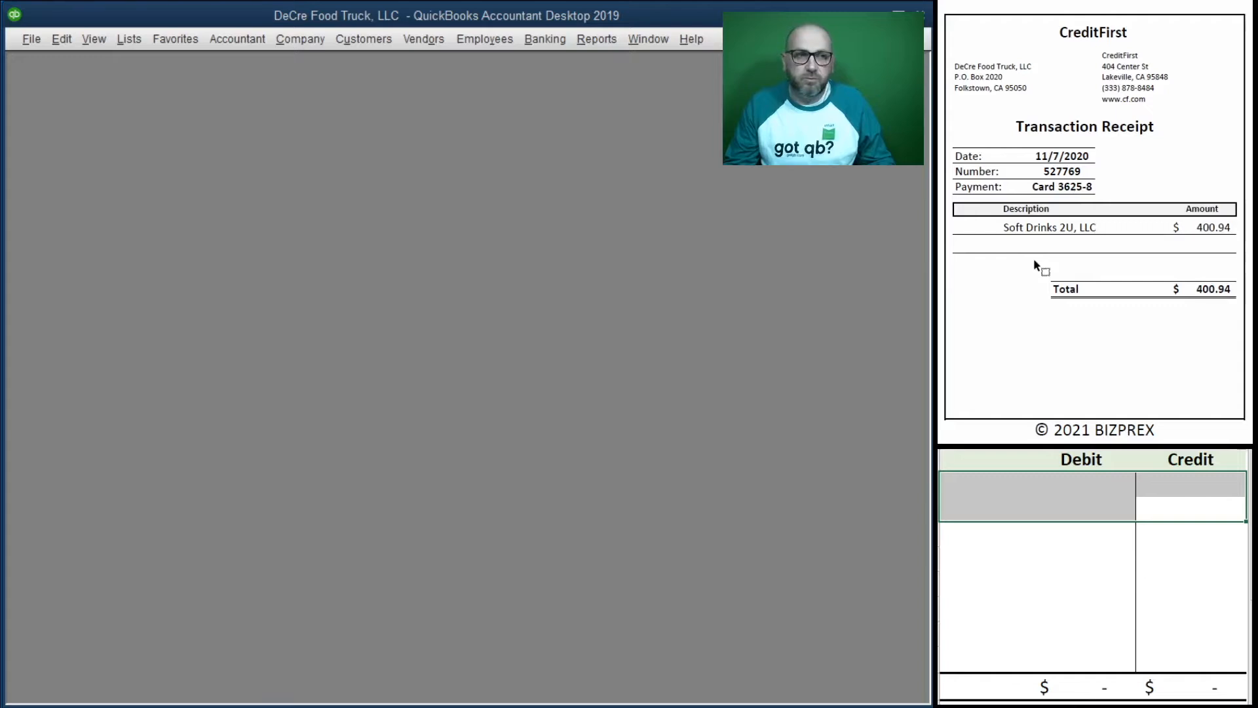
click(1003, 506)
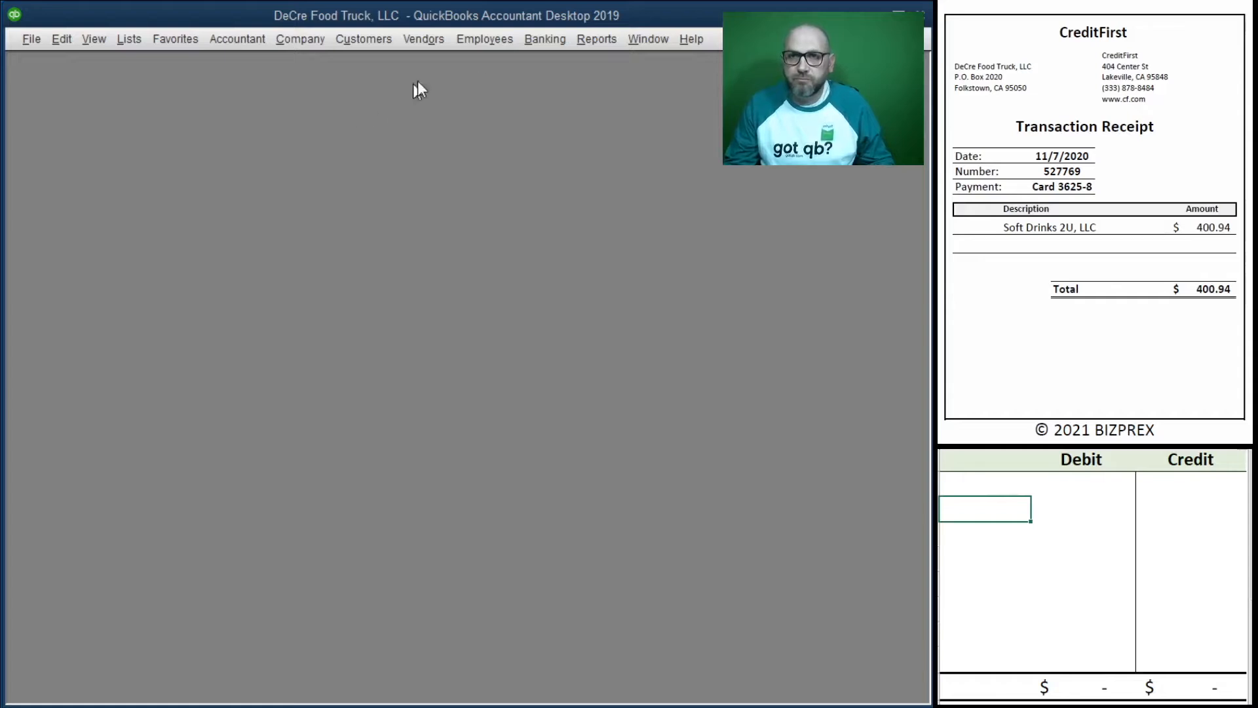
click(420, 41)
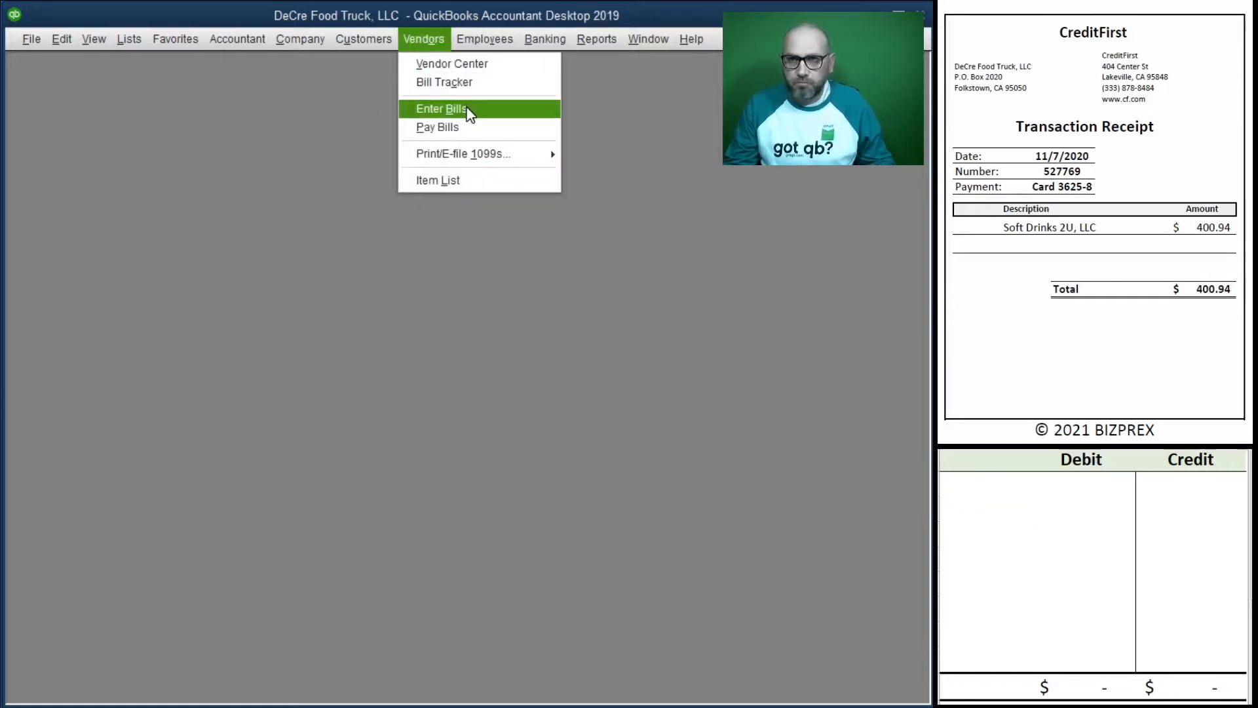
click(476, 137)
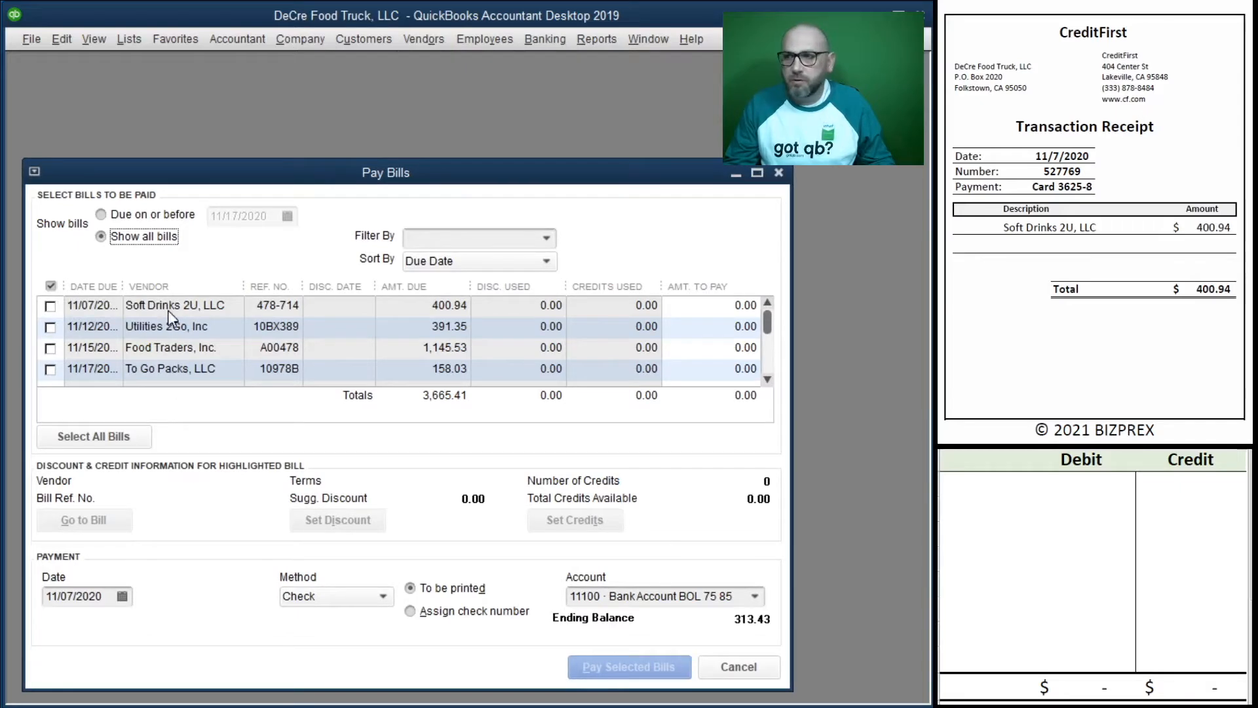
click(50, 306)
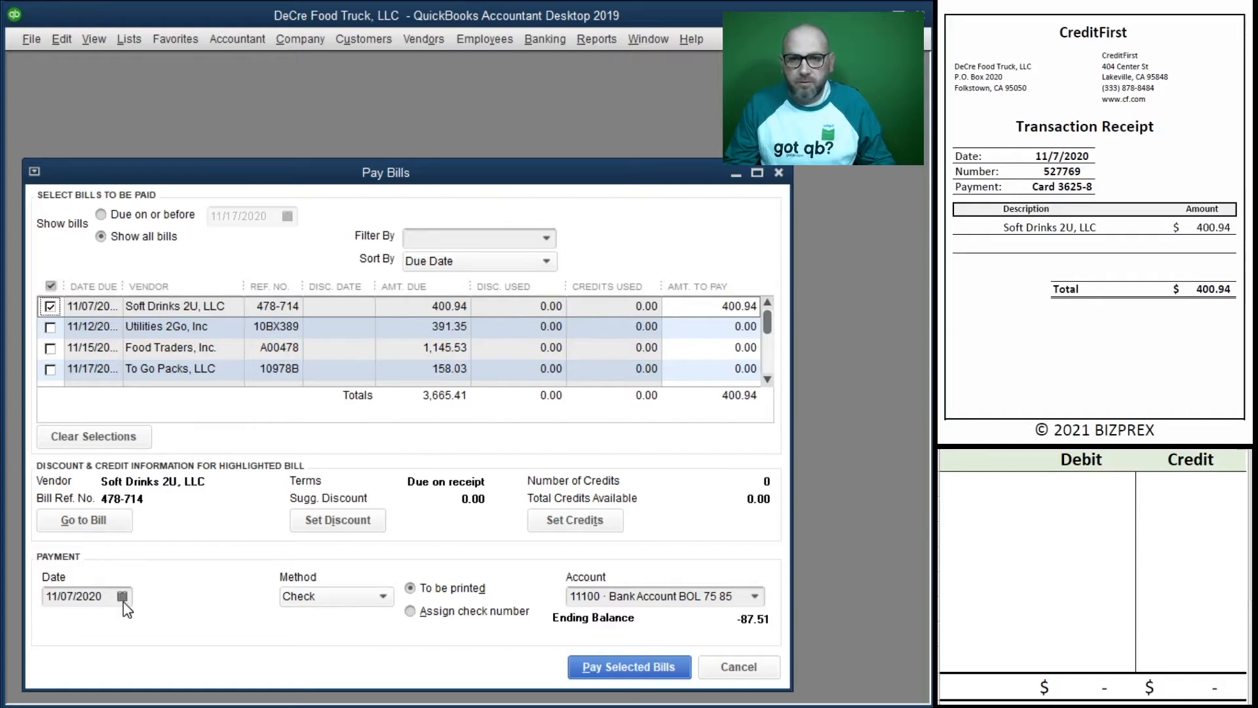
click(380, 596)
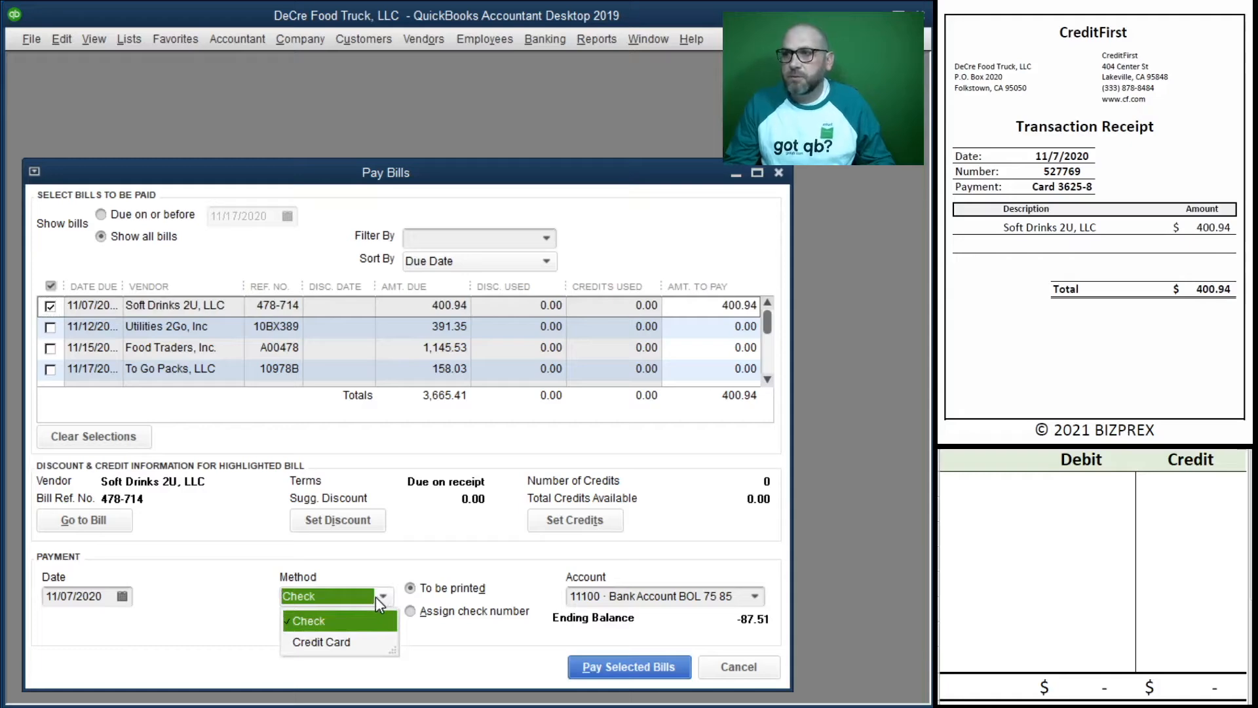
click(342, 641)
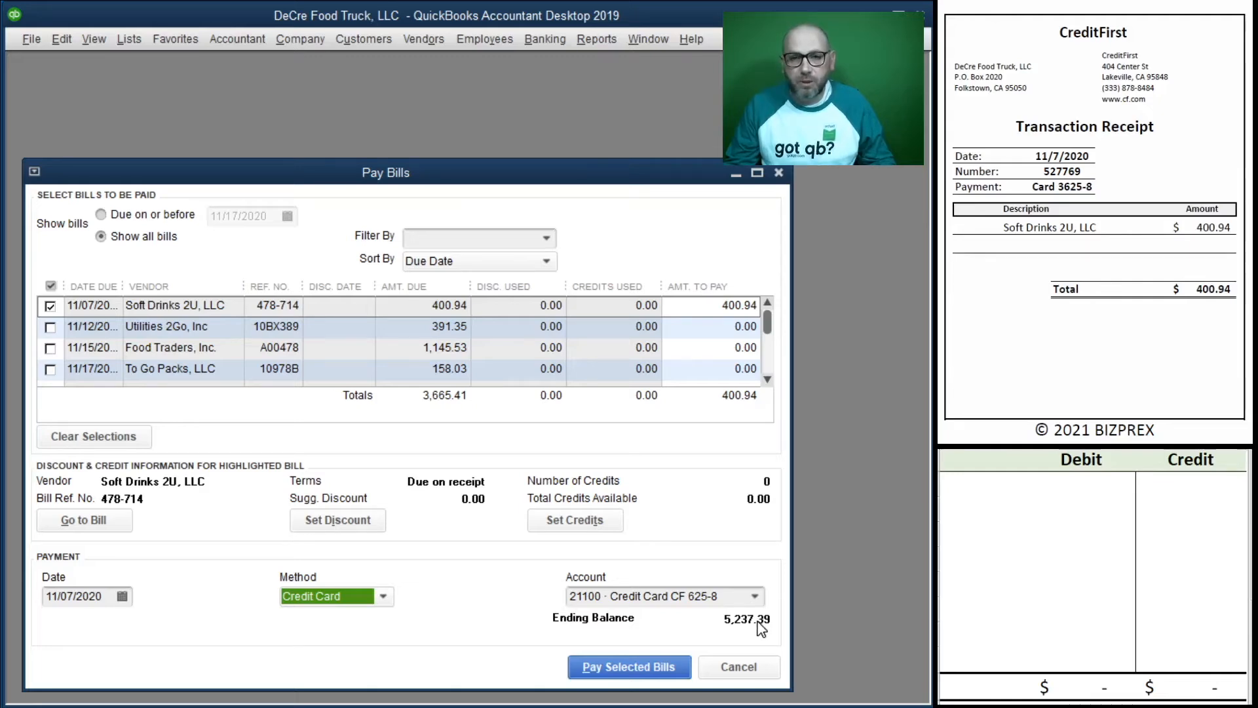
- Record a debit of 400.94 for account 20000 in the first worksheet row for the bill payment
click(990, 495)
click(968, 477)
text(20)
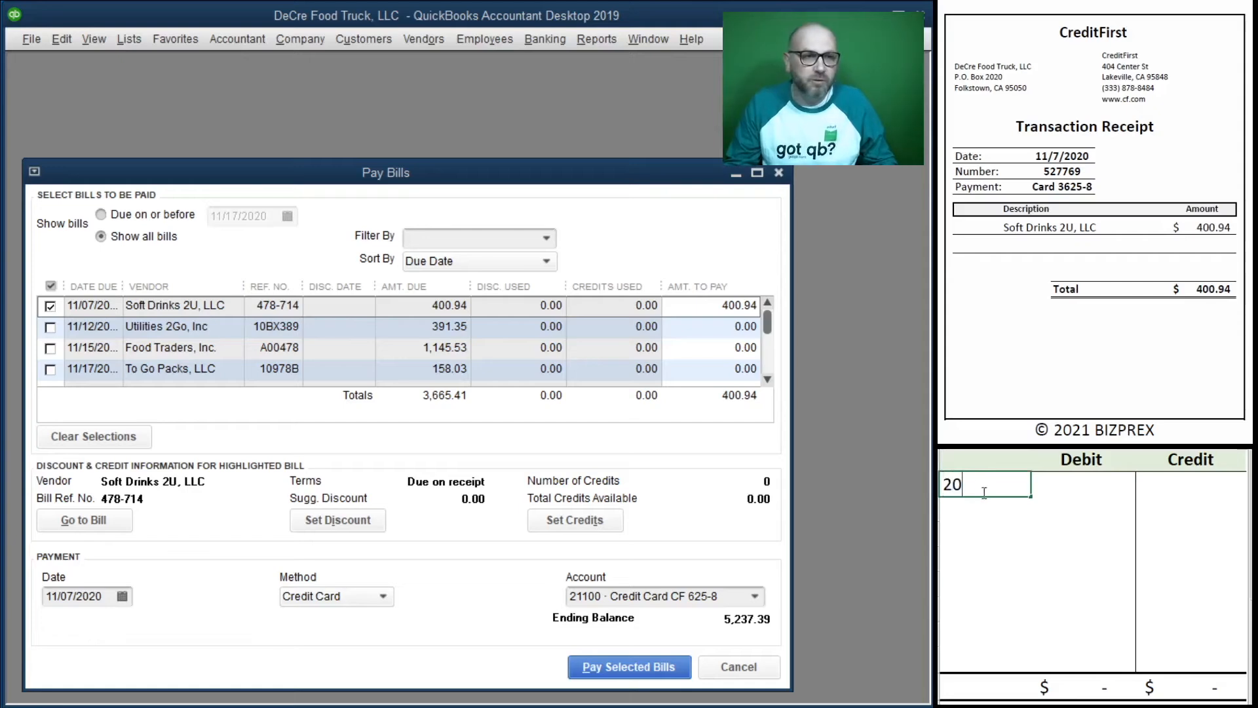
text(000)
key(Tab)
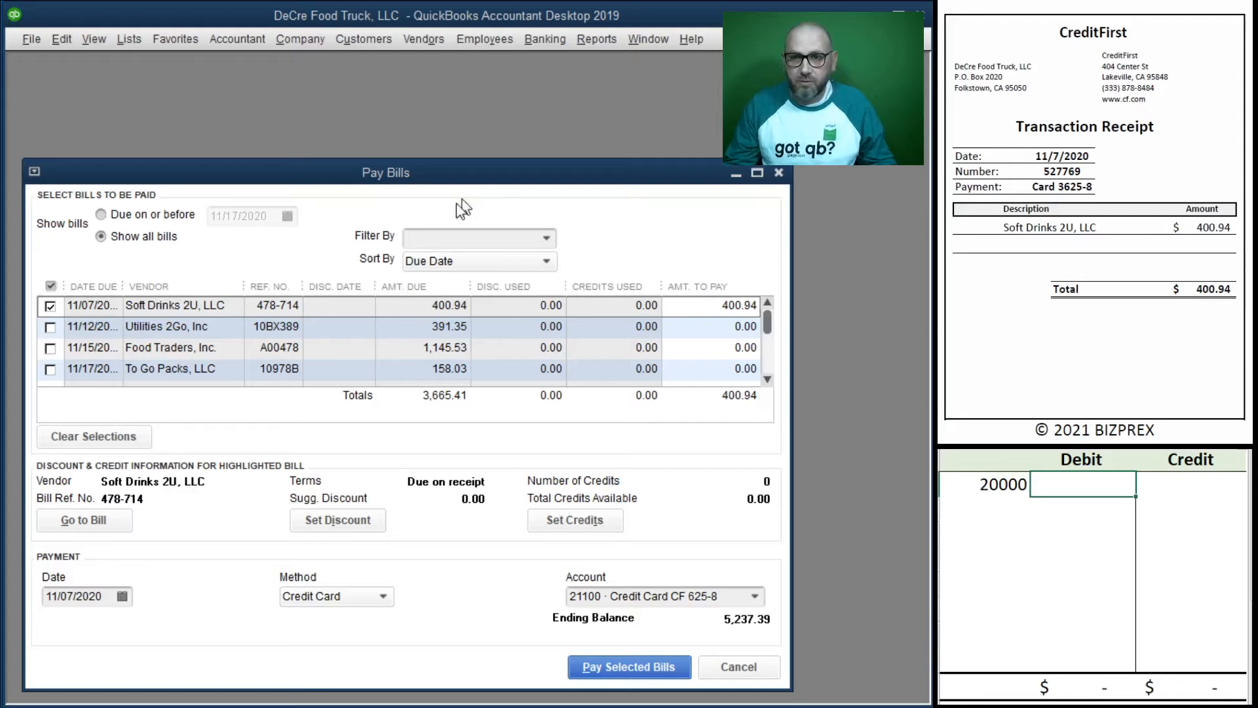
text(400.94)
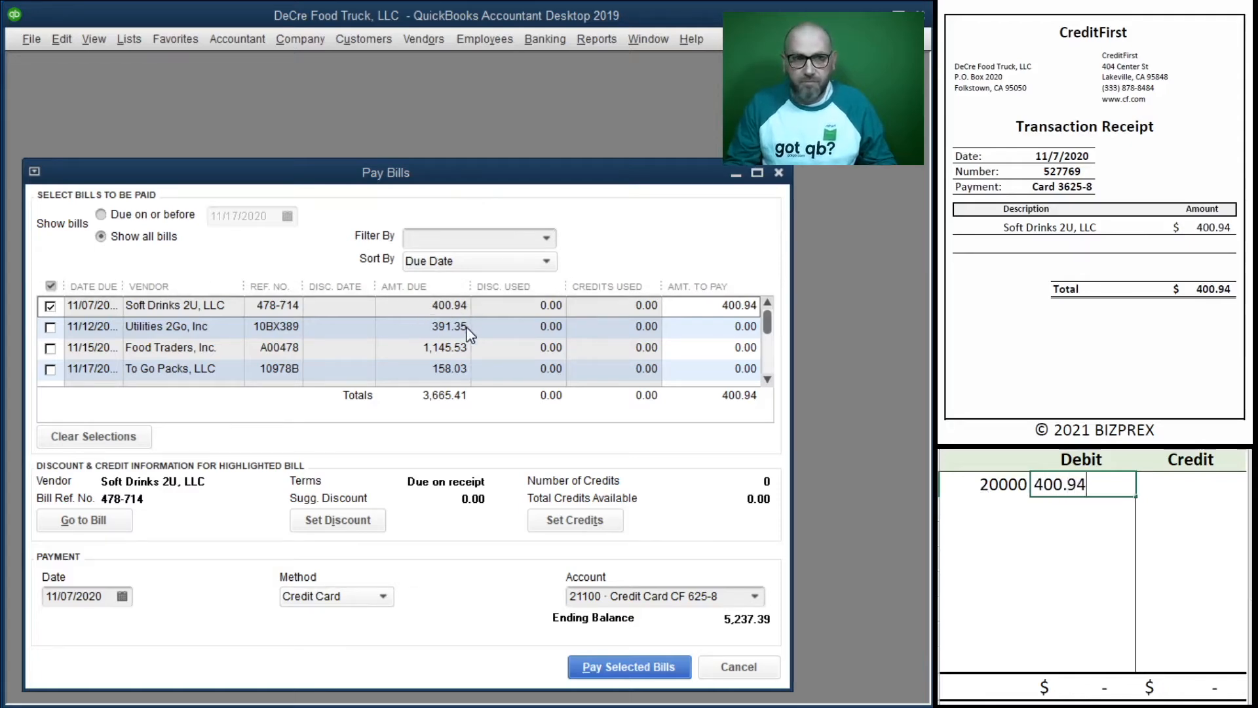
key(Return)
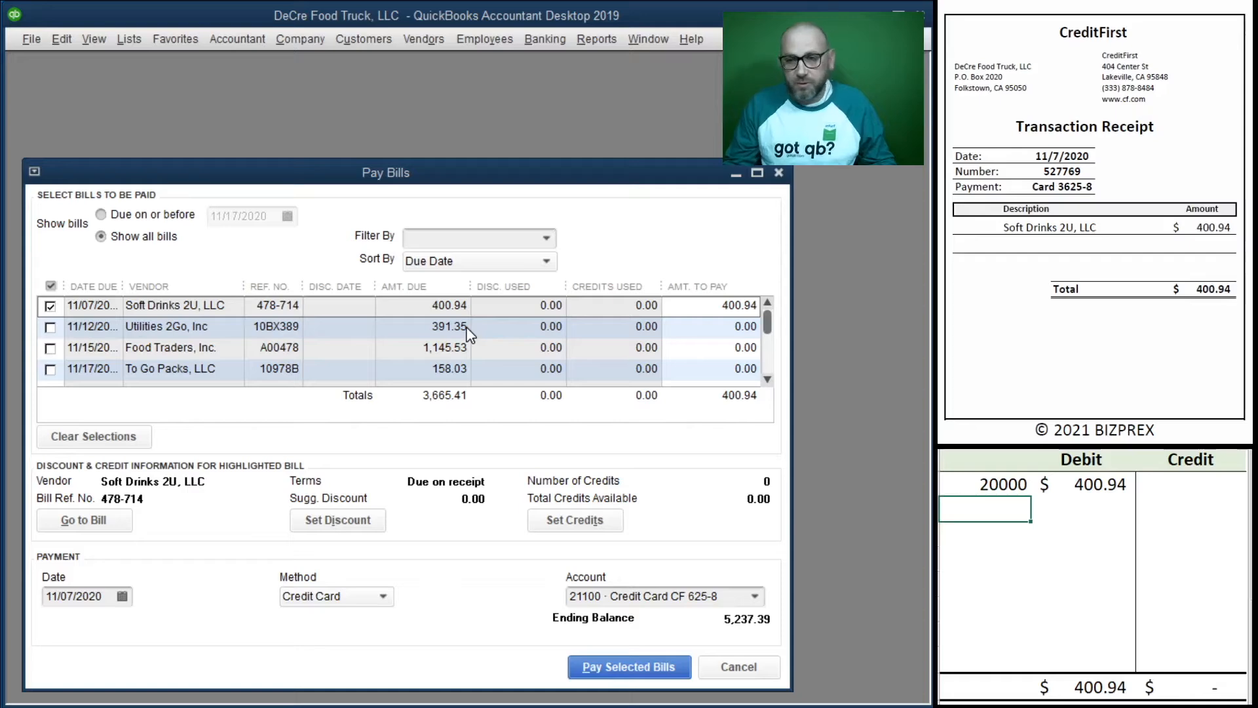
- Record a credit of 400.94 for account 21100 in the second worksheet row and pay the selected Soft Drinks 2U, LLC bill
text(21)
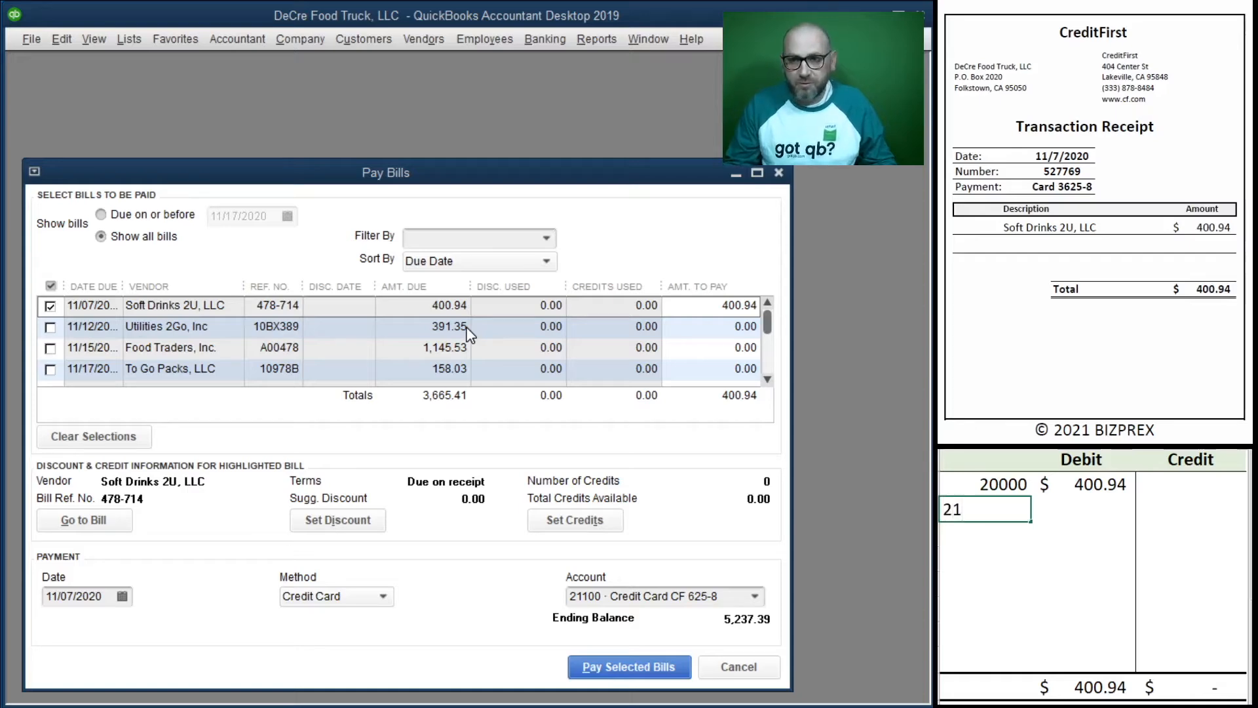
text(100)
key(Tab)
key(Tab)
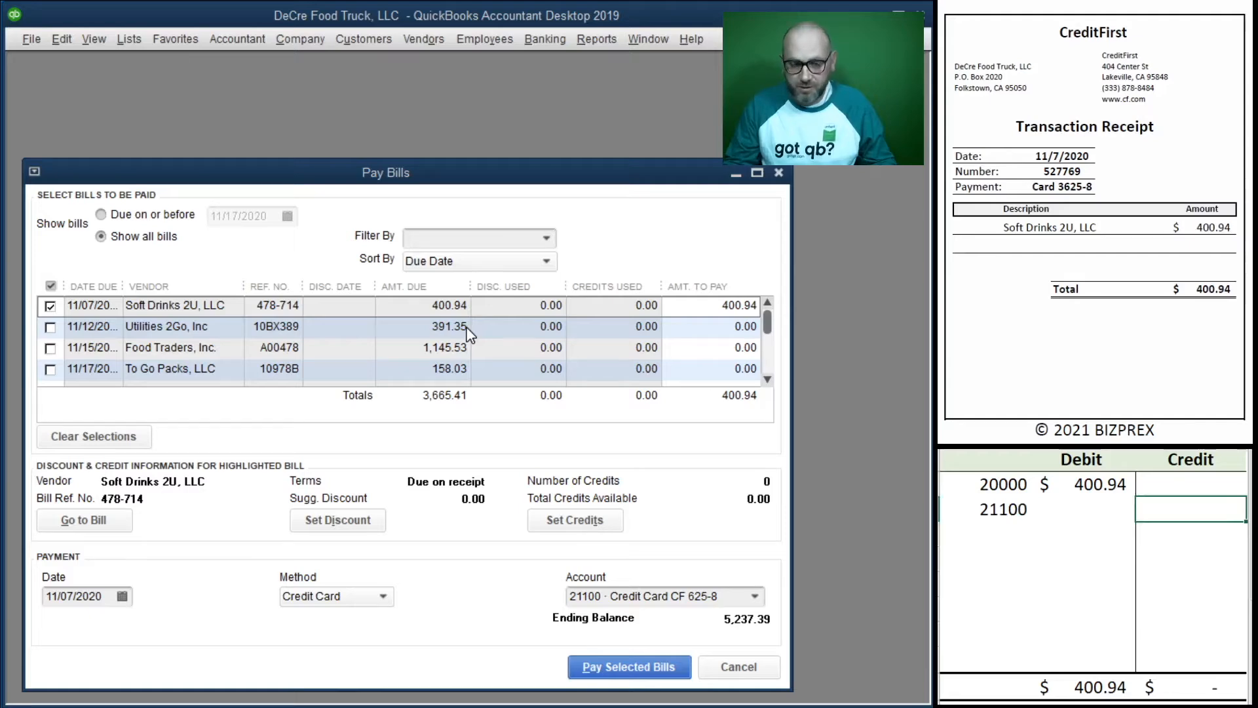
text(400.94)
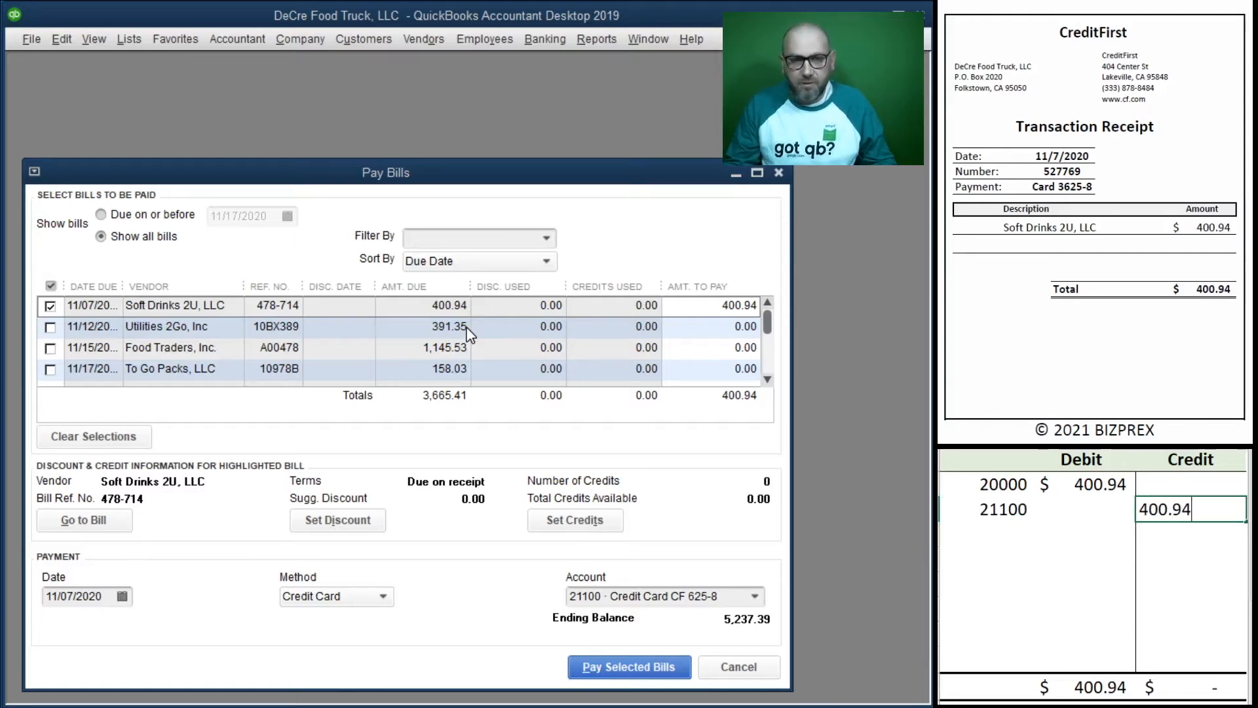
key(Return)
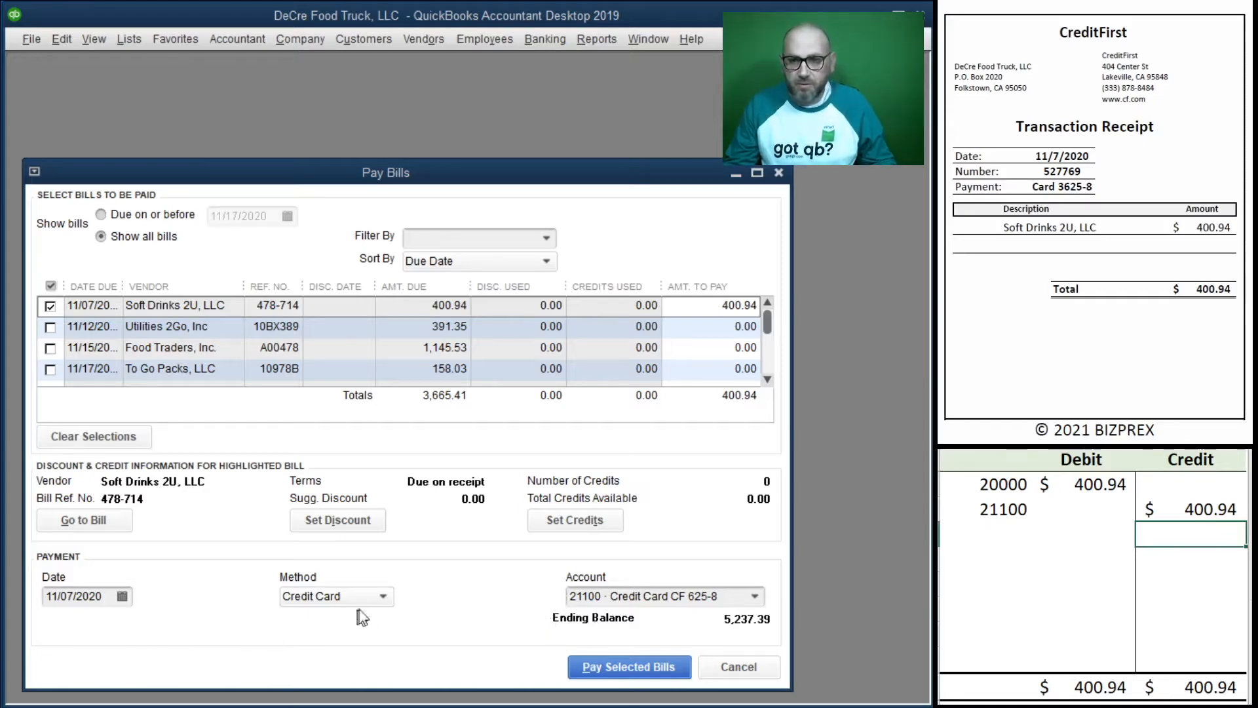
click(617, 668)
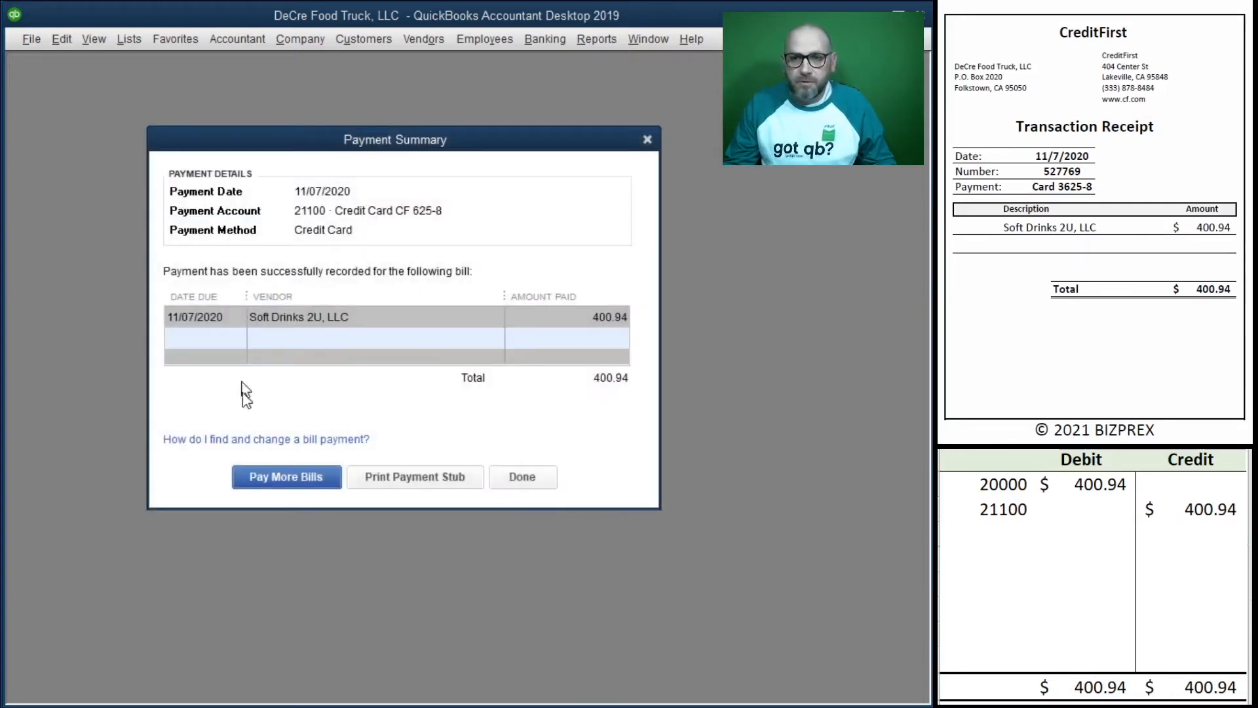
- Try to print the bill payment stub for the Soft Drinks 2U credit card payment, then close the stub selection
drag(492, 144, 411, 282)
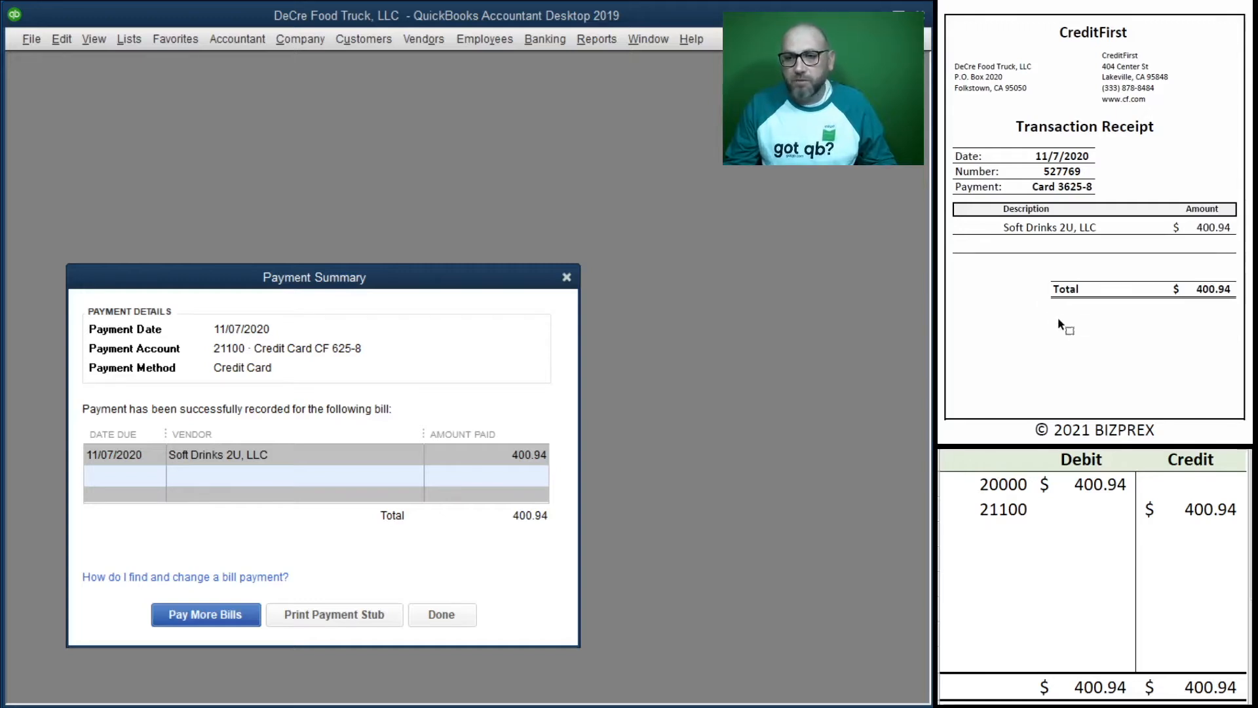
click(334, 615)
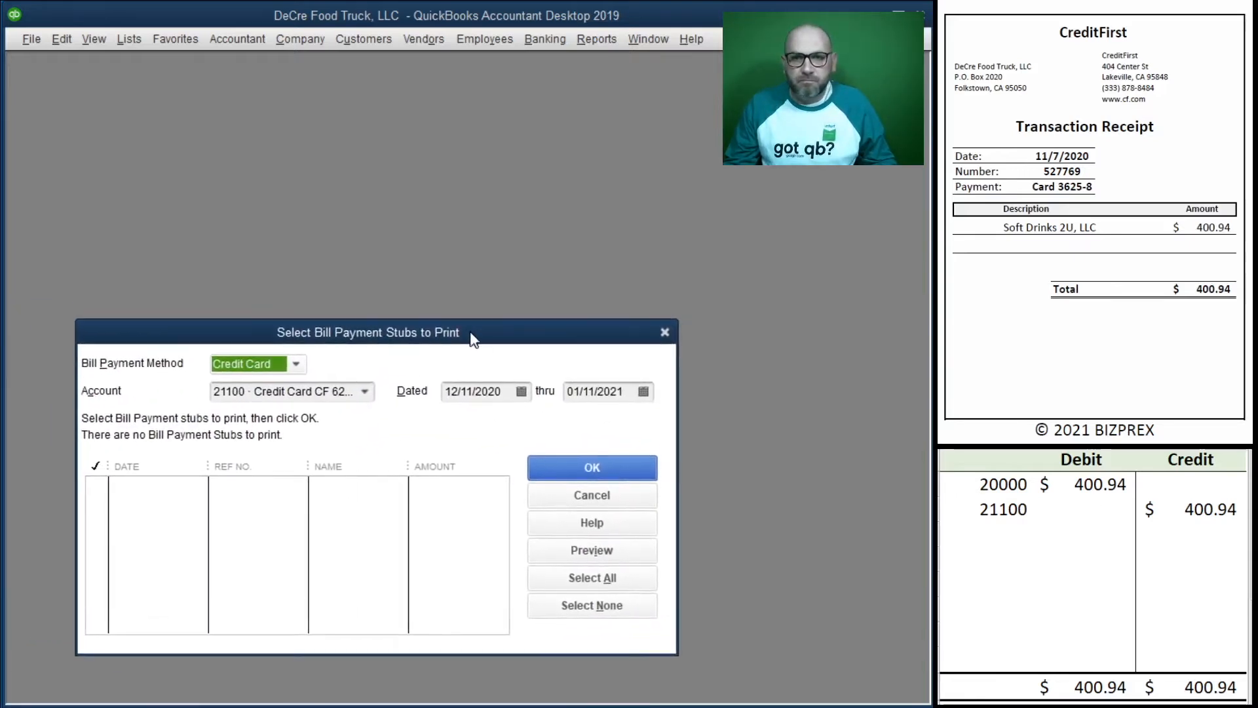
click(619, 458)
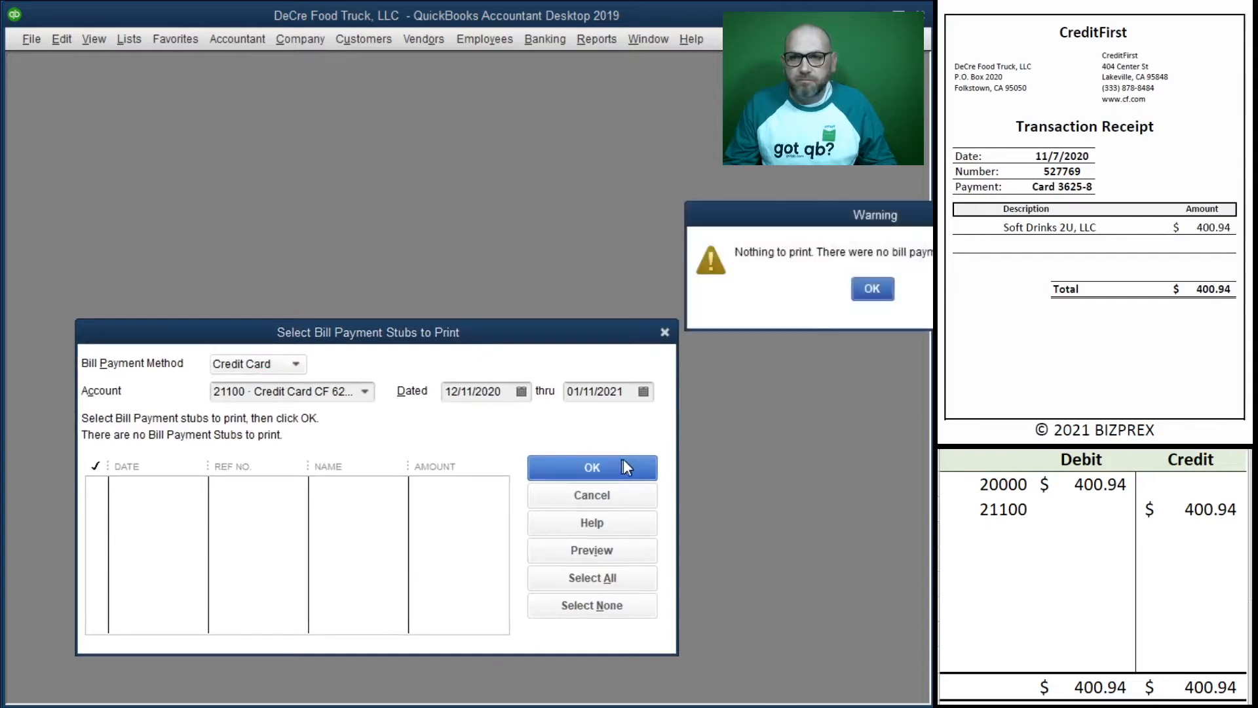
click(870, 290)
click(665, 332)
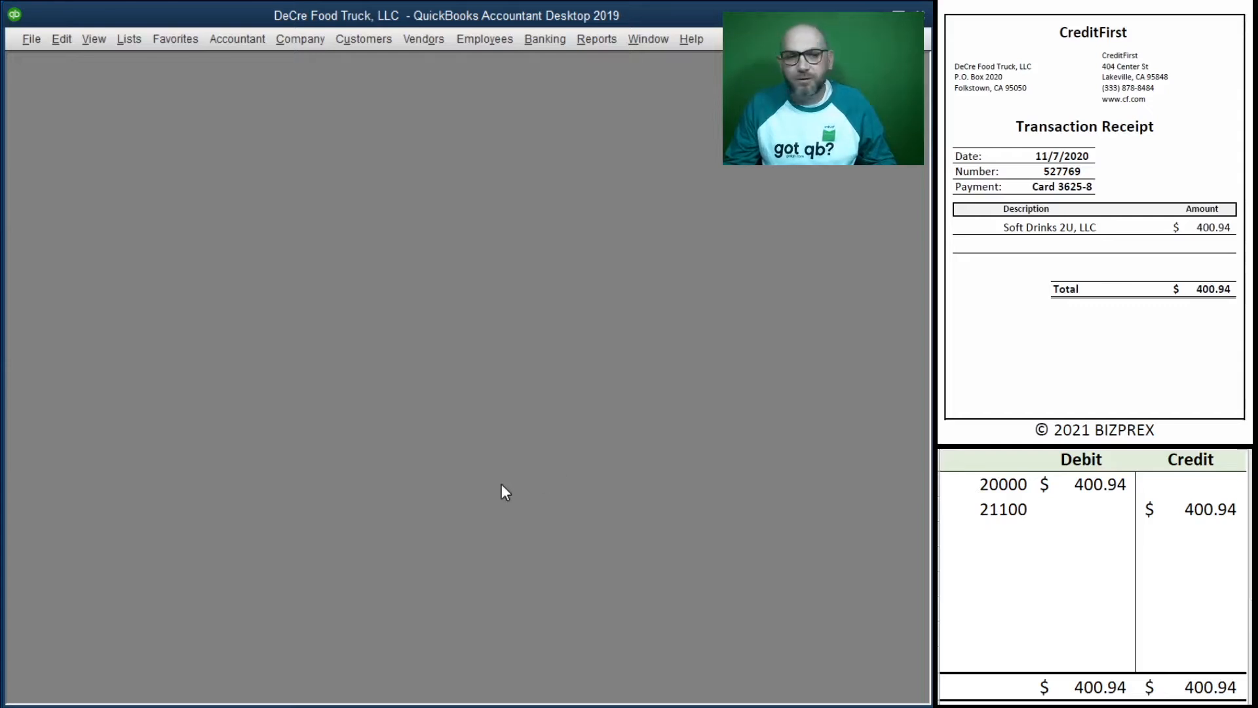
- Clear the 20000 and 21100 entries from the debit and credit worksheet
click(1206, 515)
drag(1200, 512, 977, 488)
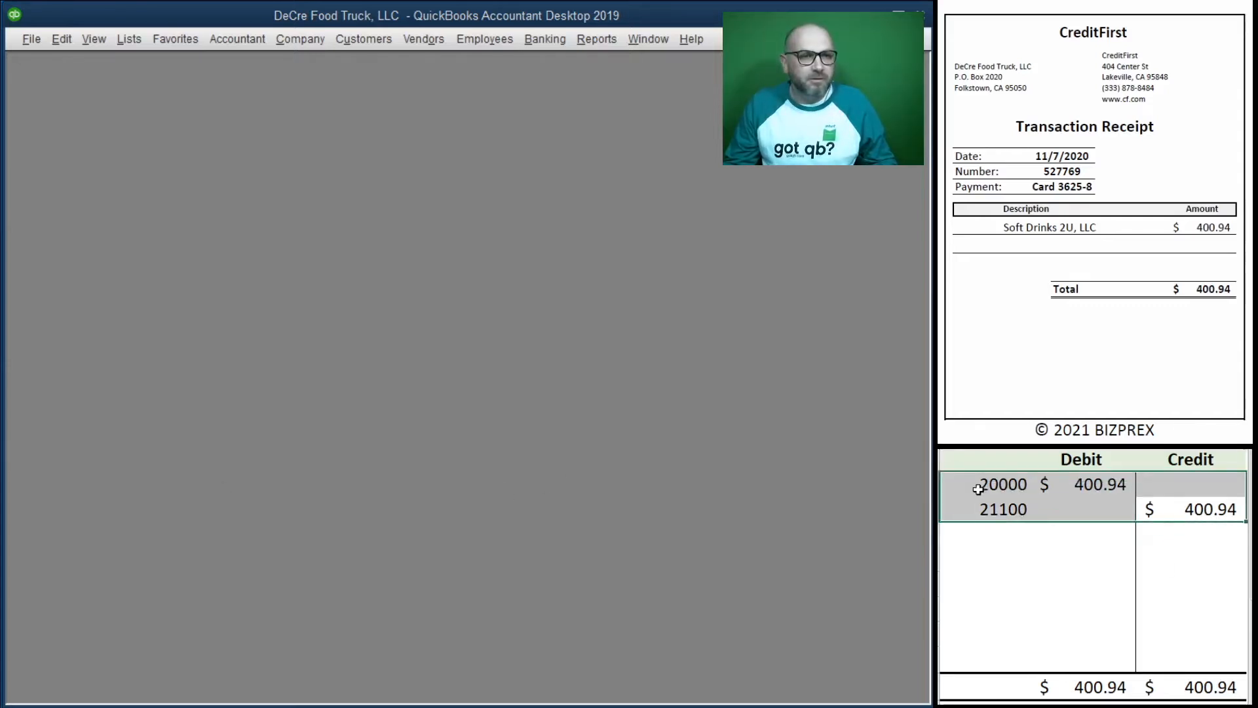
key(Delete)
- Following the Bank of Lakes check after the CreditFirst receipt, select the Utilities 2Go, Inc bill for payment in Pay Bills
click(1082, 273)
scroll(1082, 273, down, 1)
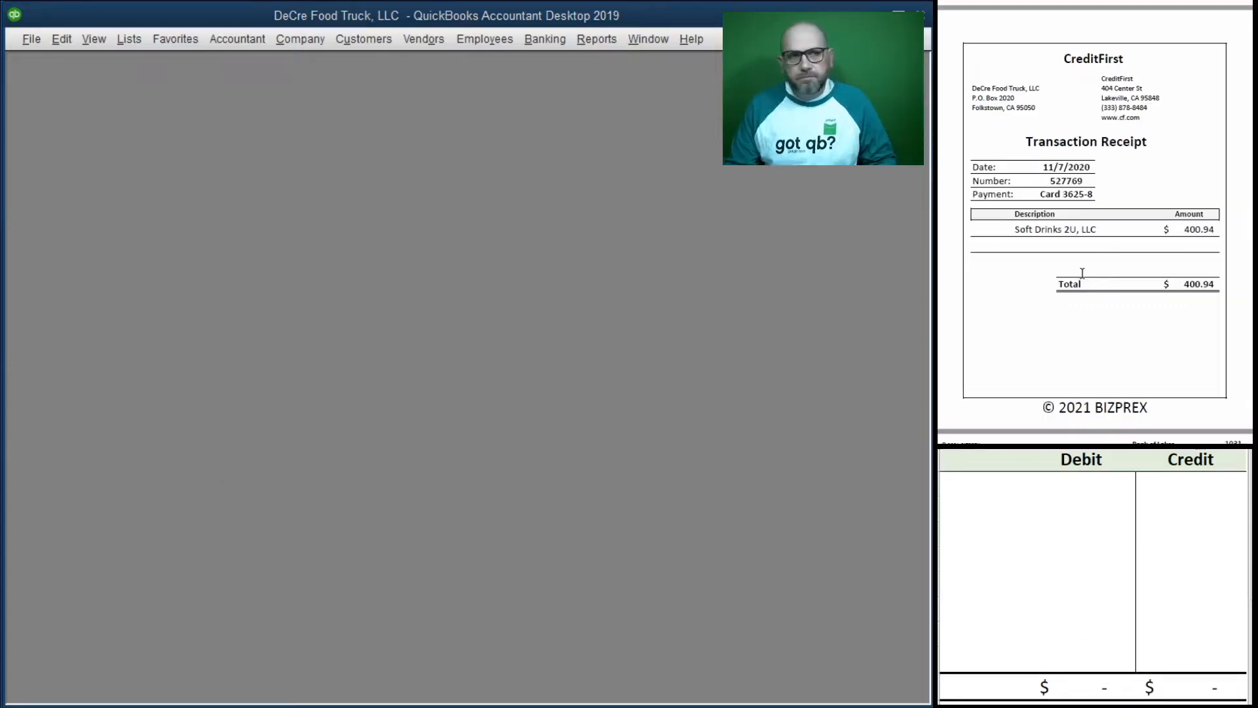
scroll(1082, 273, down, 6)
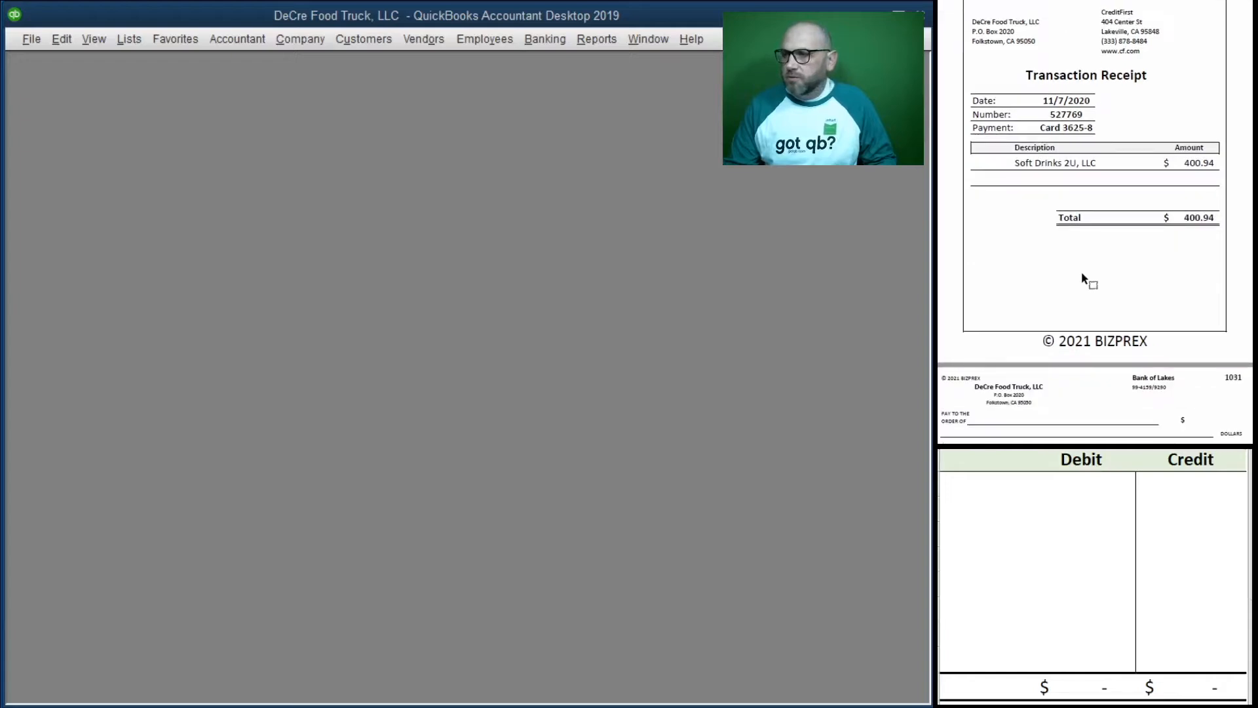
scroll(1082, 276, down, 6)
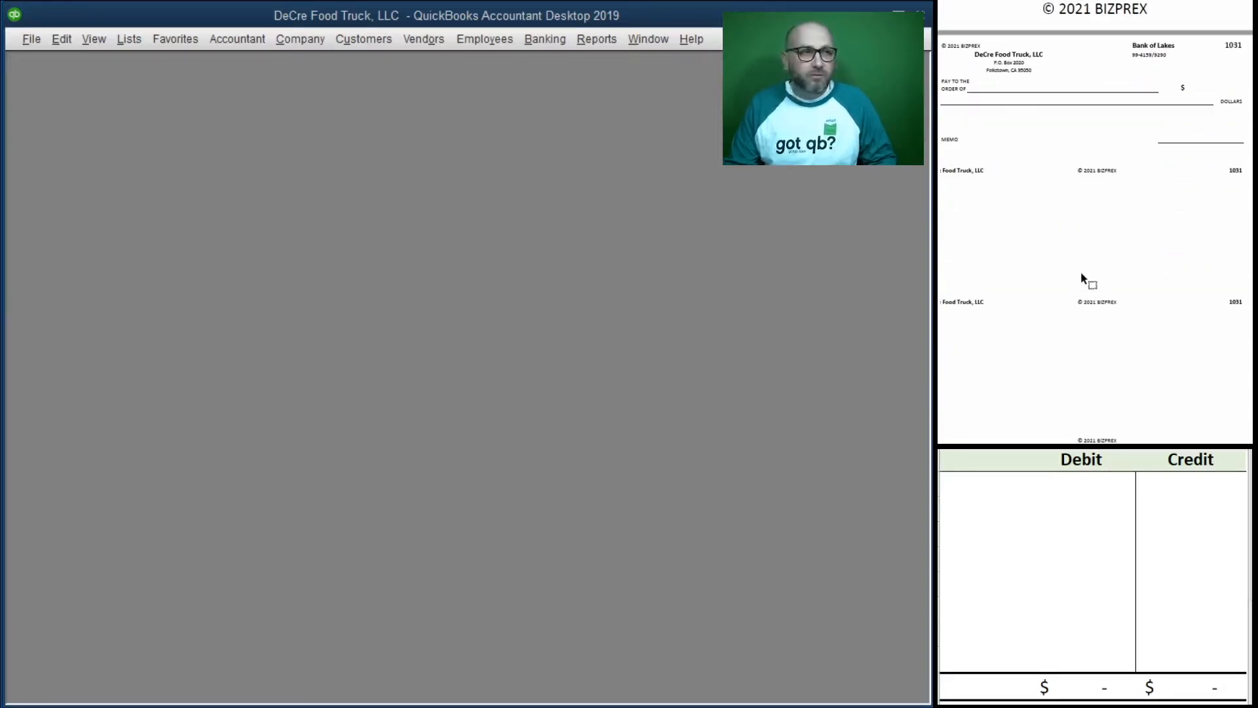
scroll(1081, 274, down, 1)
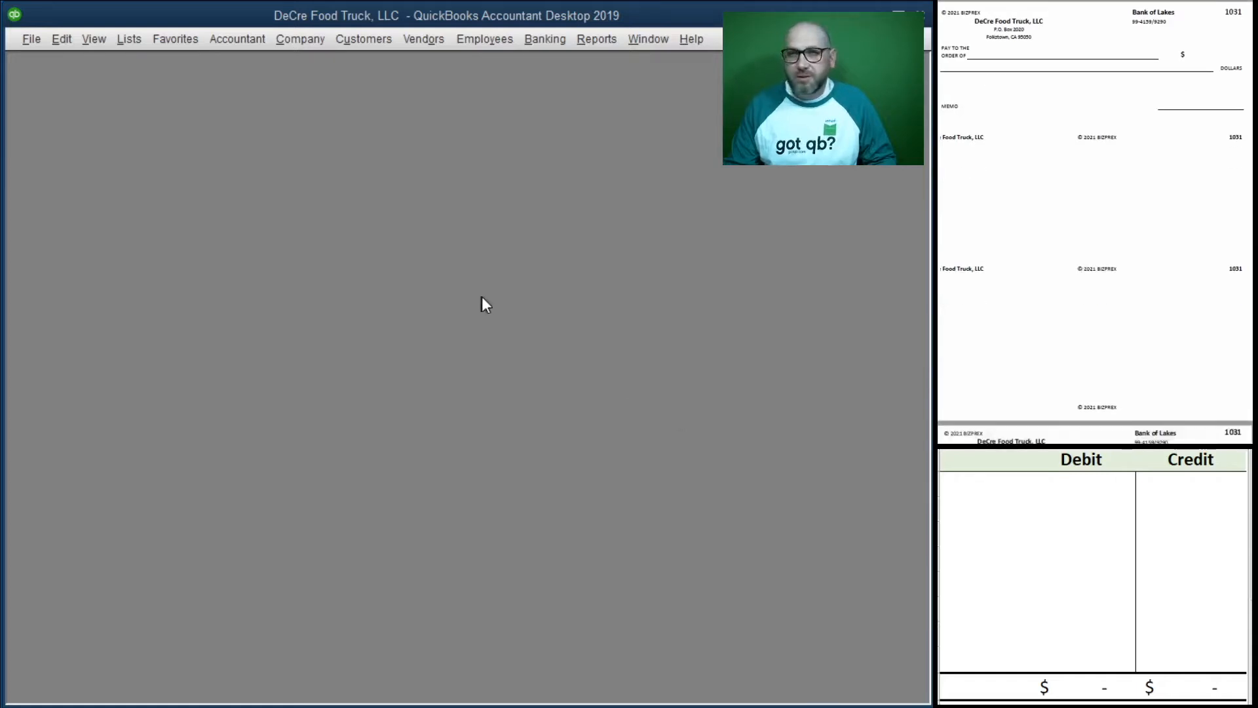
click(422, 39)
click(483, 131)
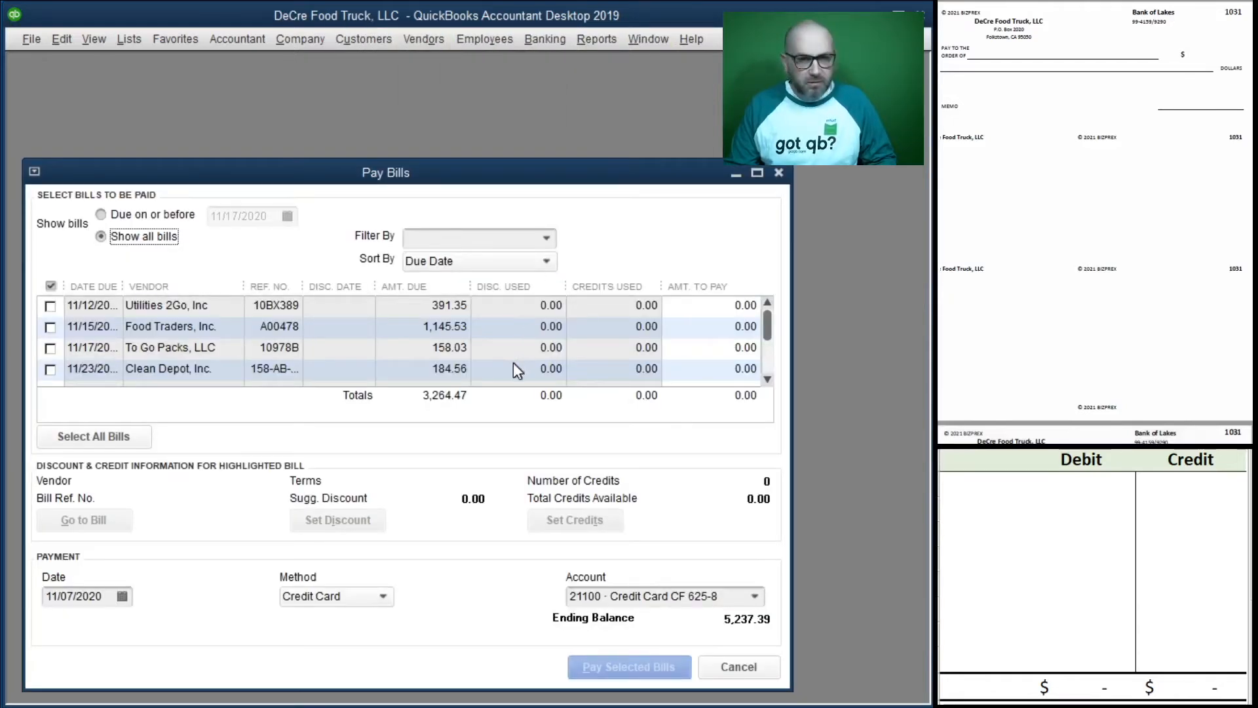
scroll(986, 223, down, 1)
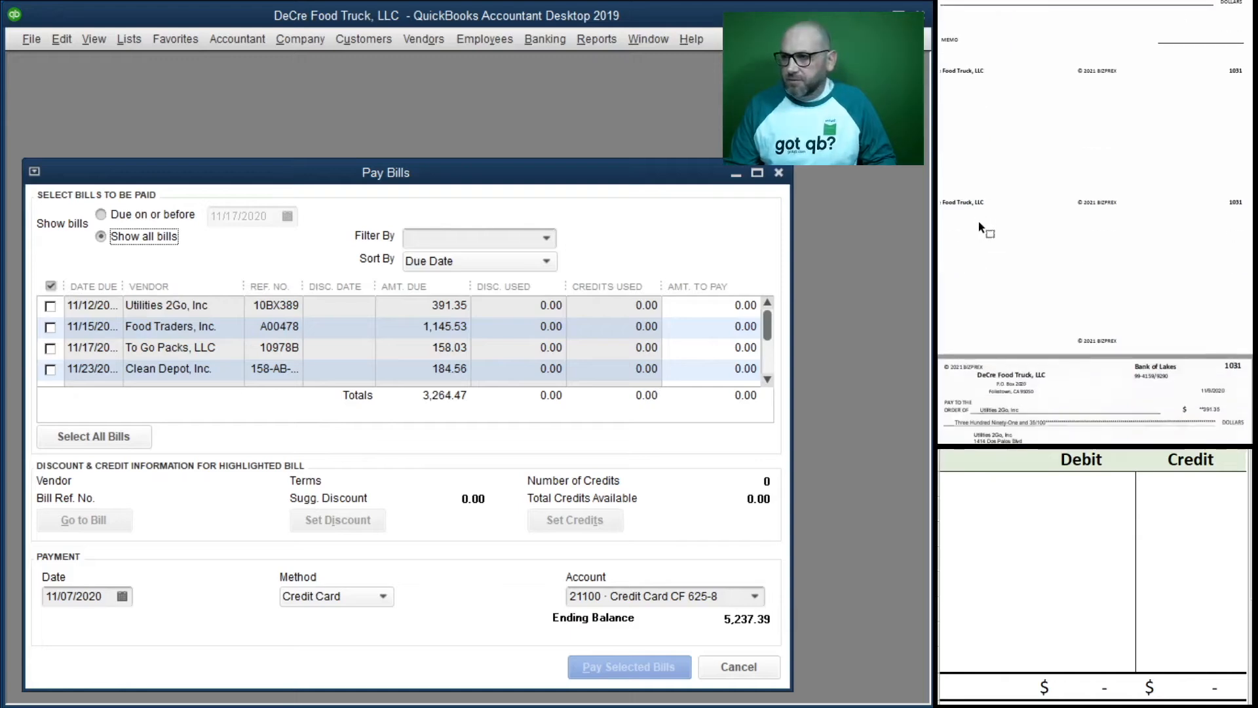
scroll(981, 228, up, 1)
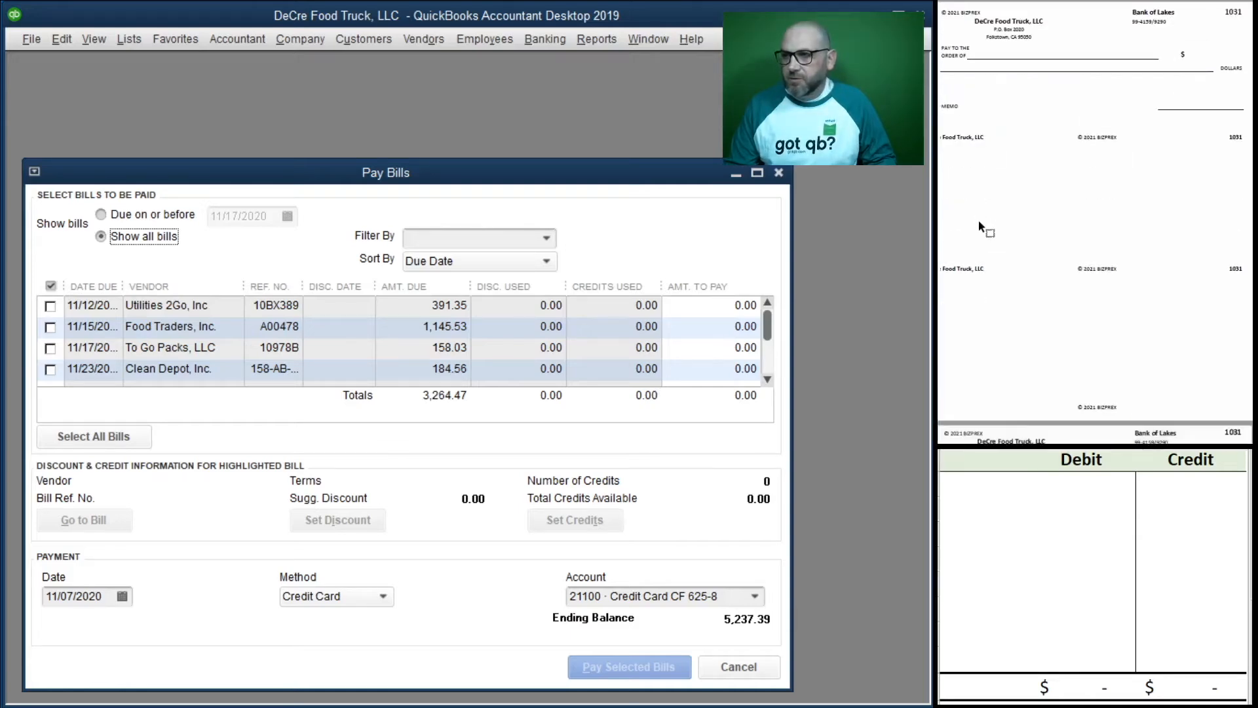
click(50, 306)
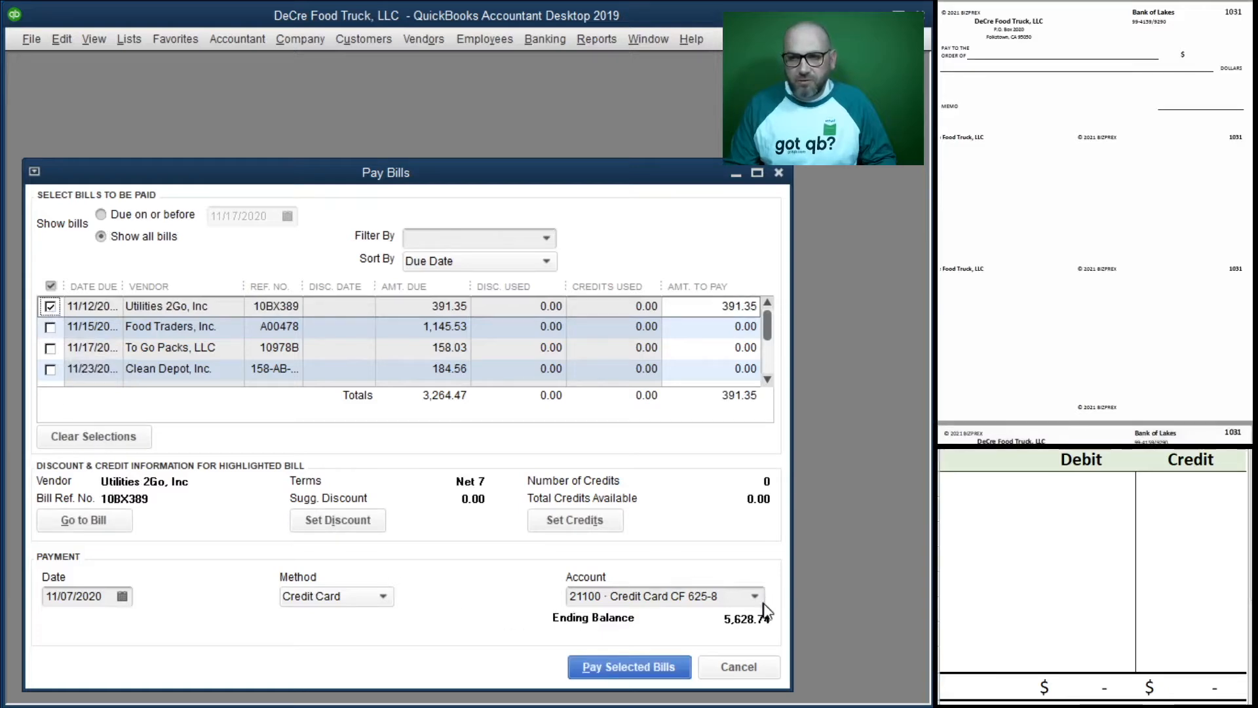
- Set the Utilities 2Go bill's payment method to Check and mark the check as To be printed
click(383, 596)
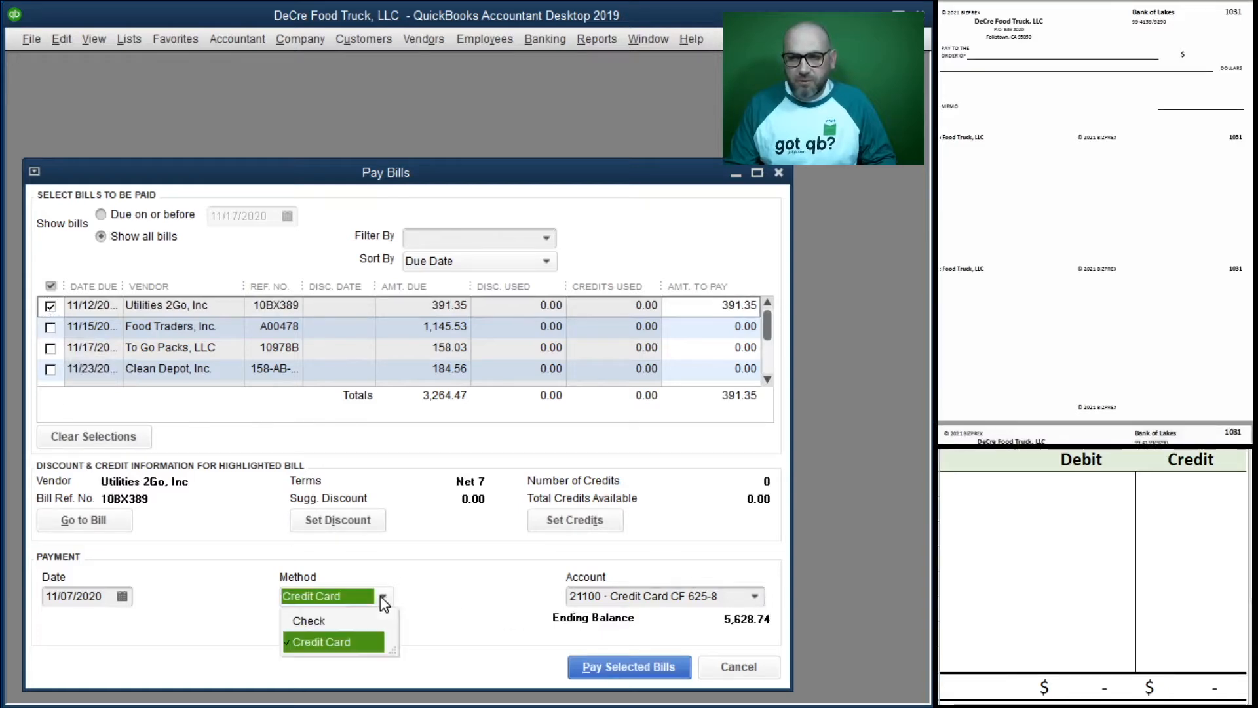
click(332, 622)
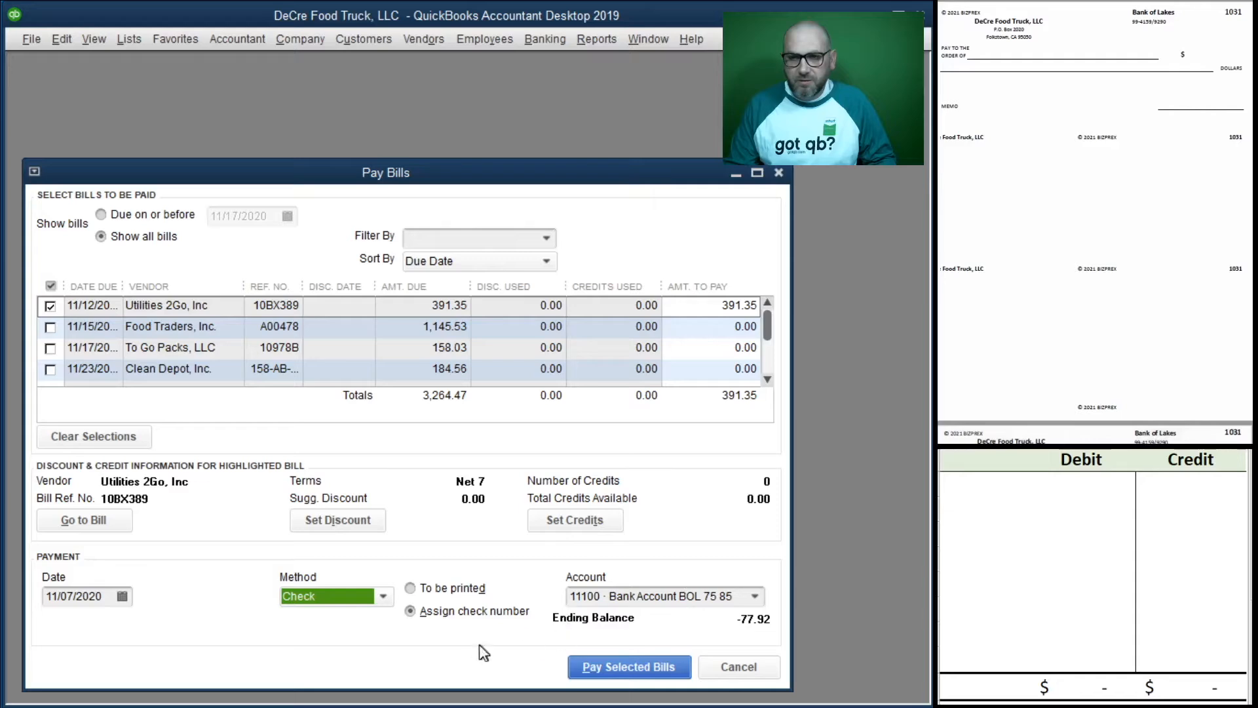
click(411, 588)
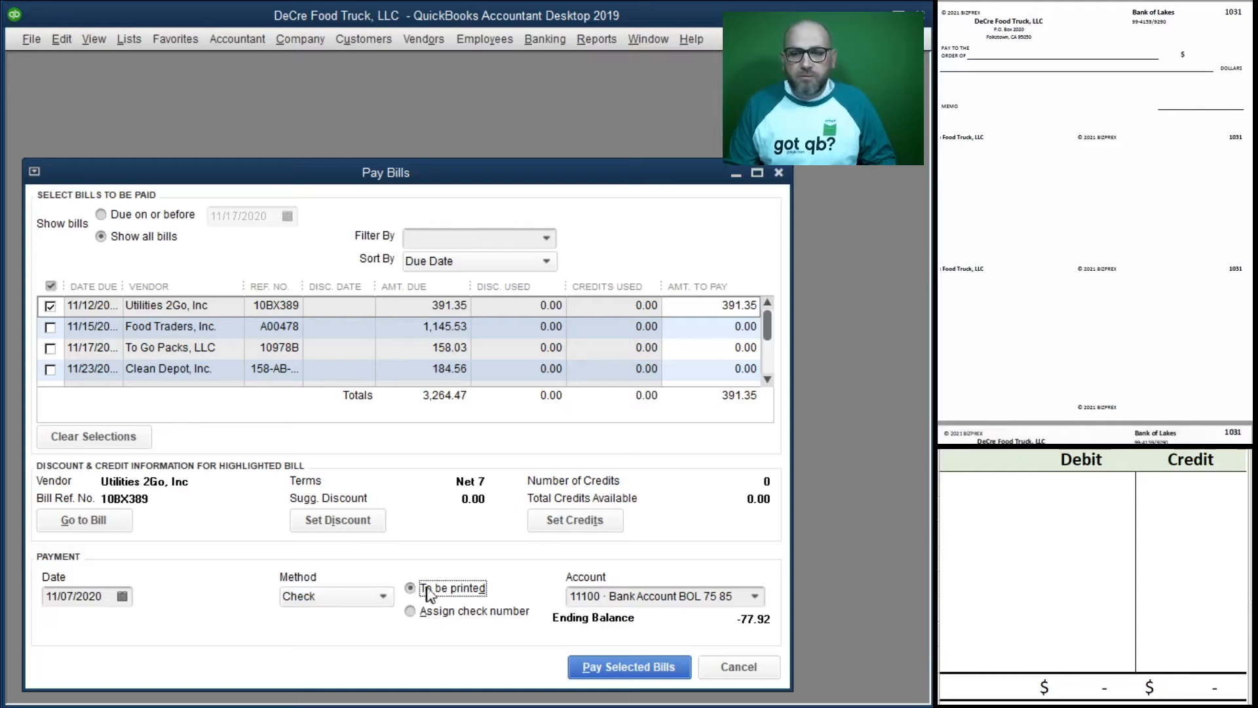
- Record a credit of 391.35 for account 11100 in the first worksheet row
click(1000, 503)
click(972, 489)
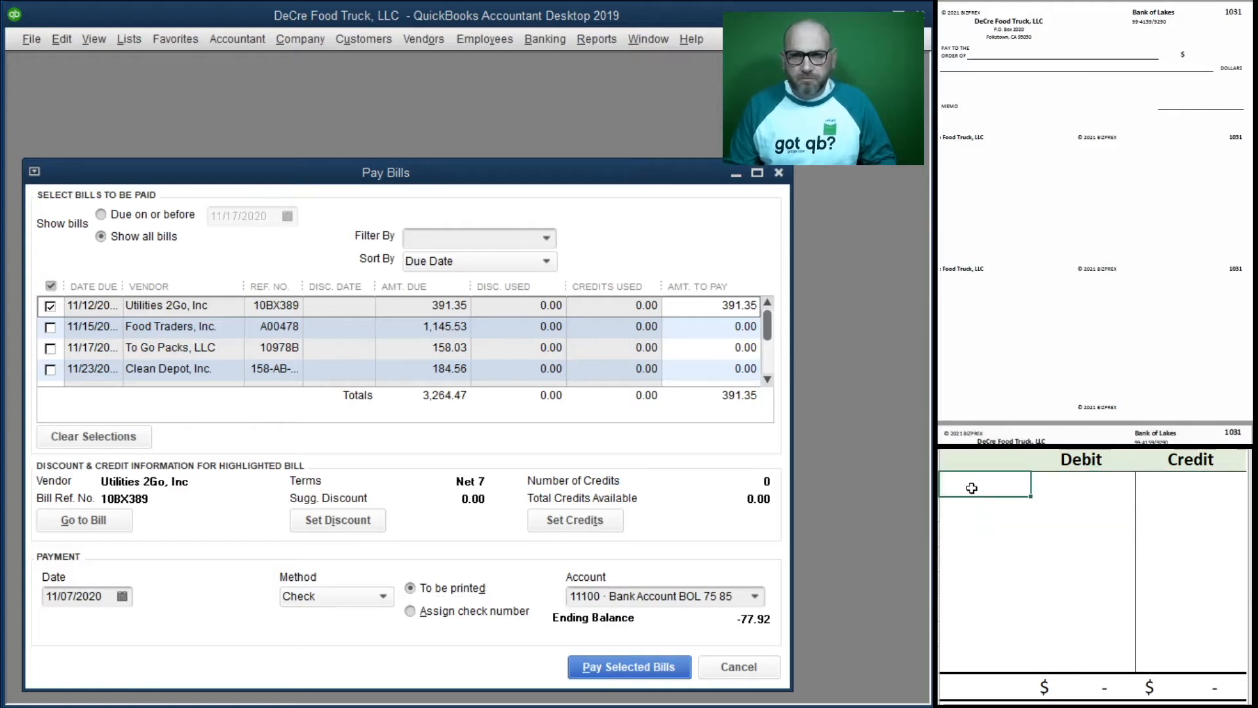
text(1)
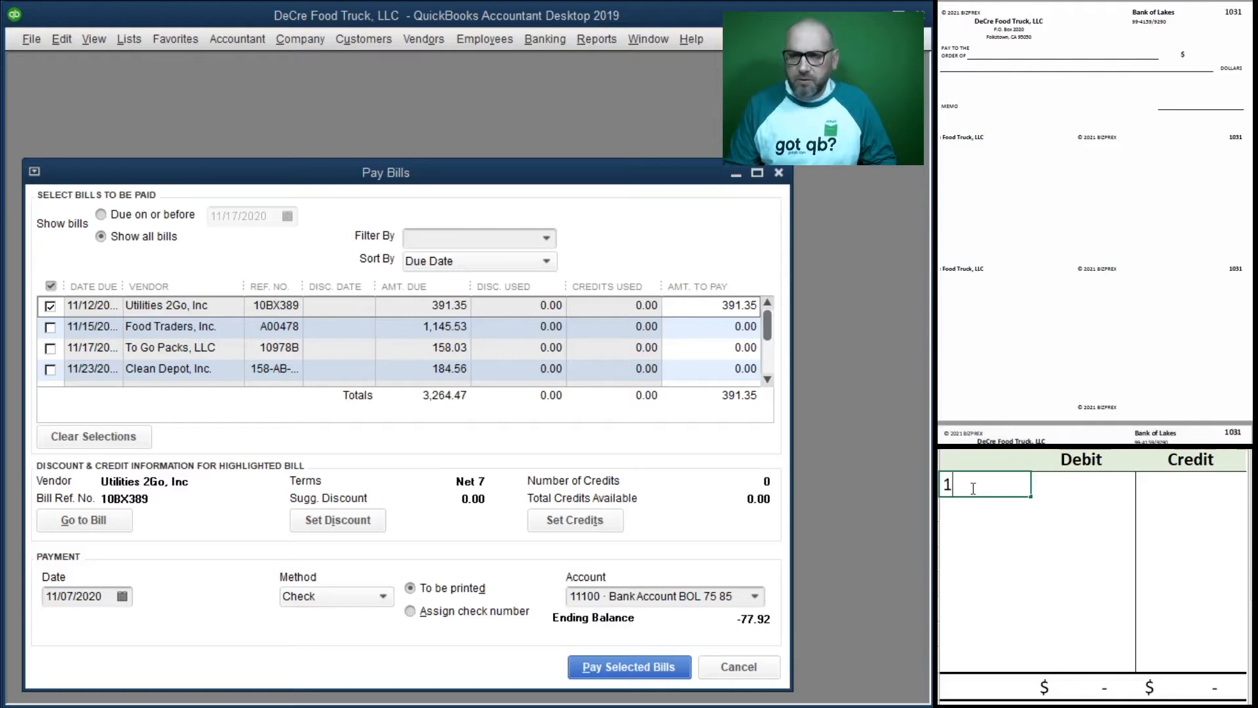
text(1100)
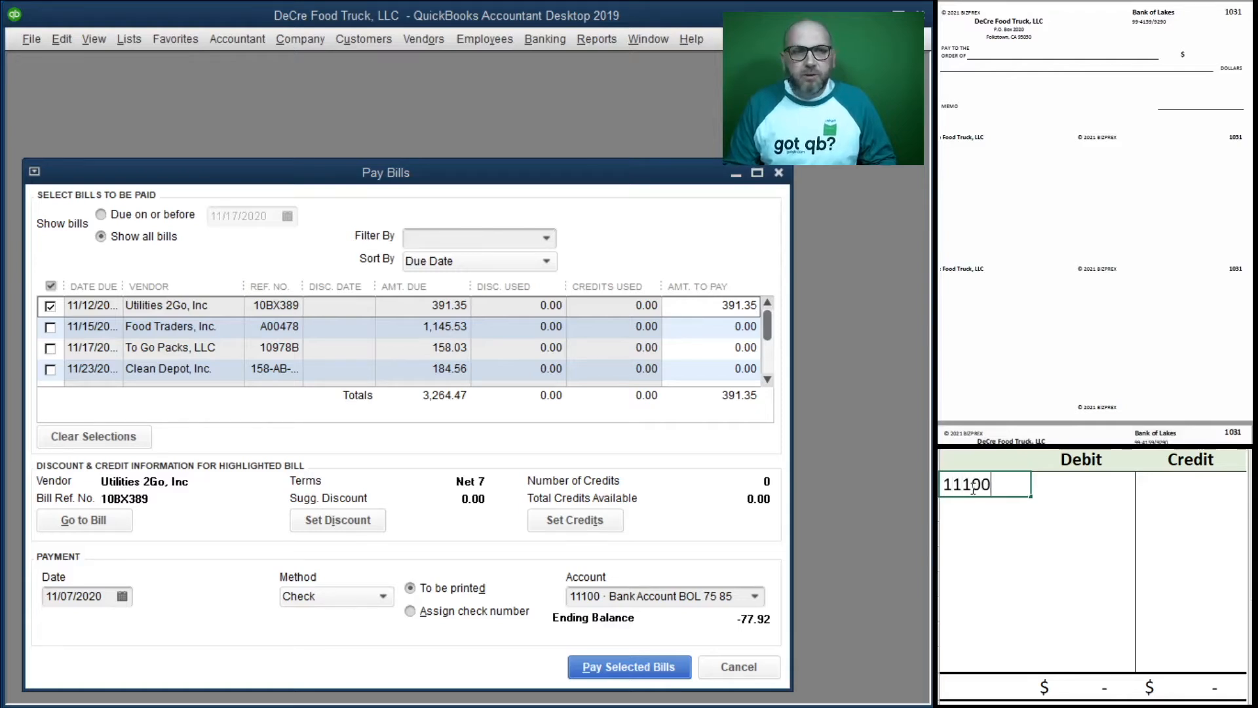
key(Tab)
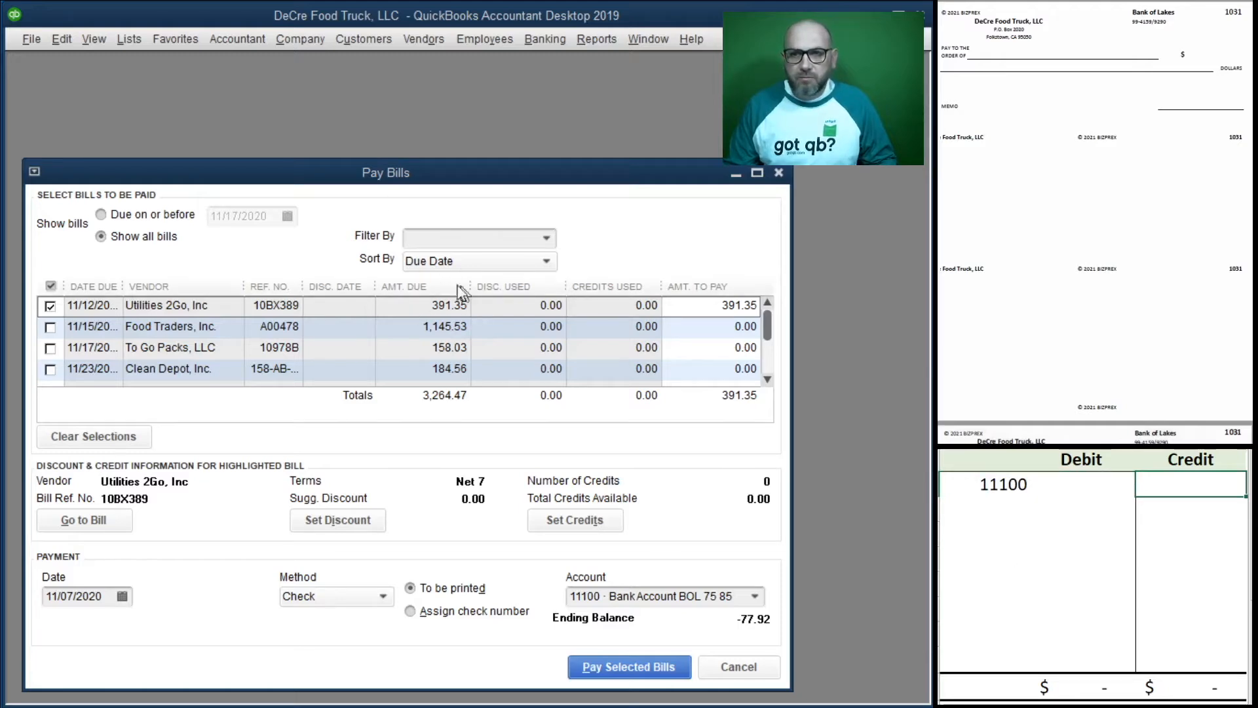
text(3)
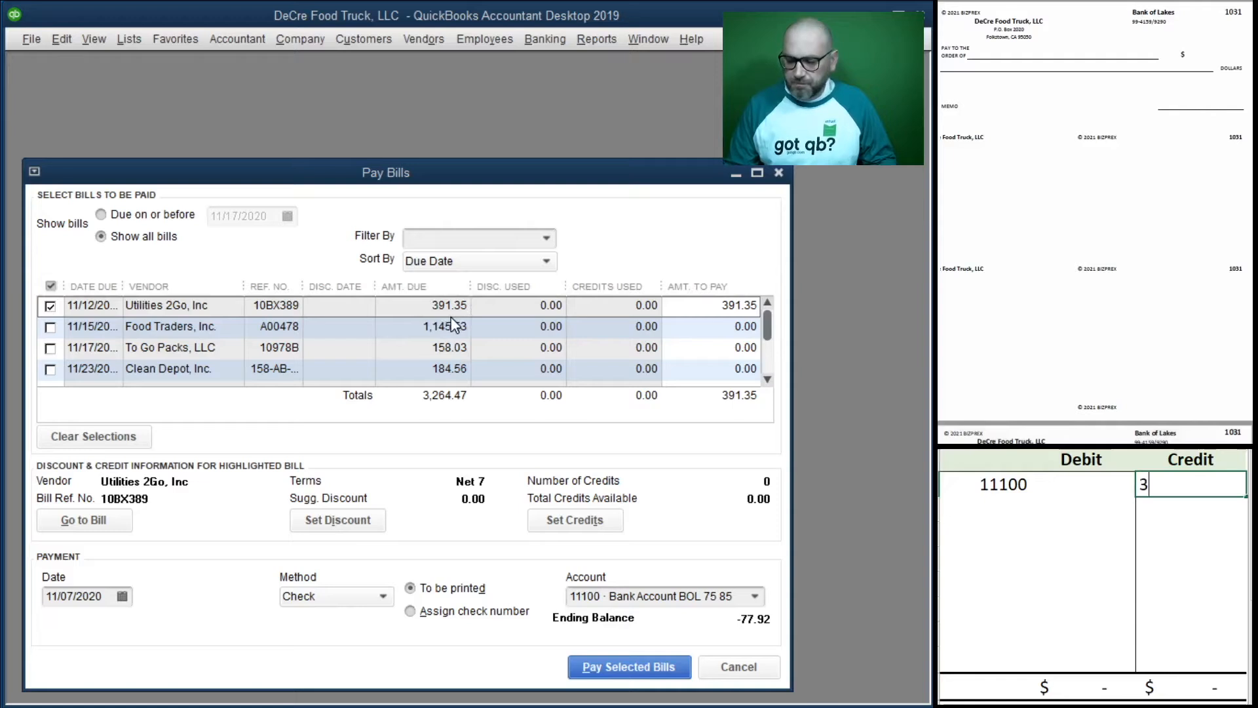
text(91.35)
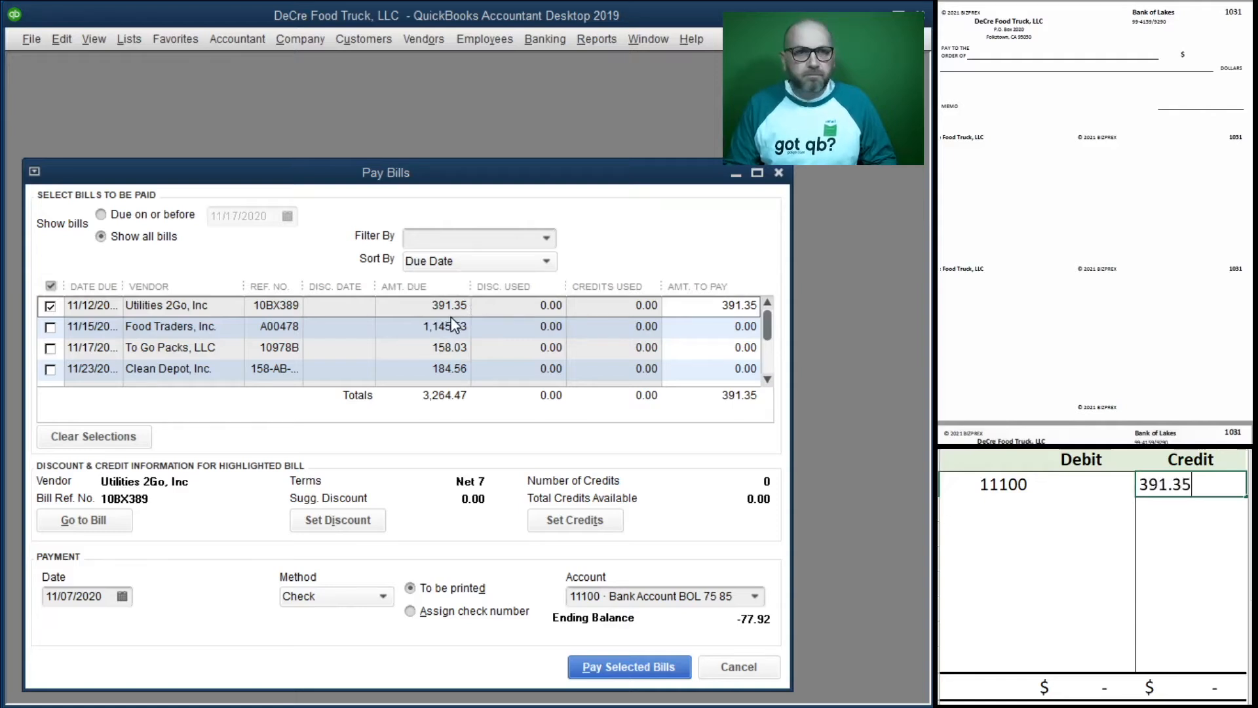
key(Return)
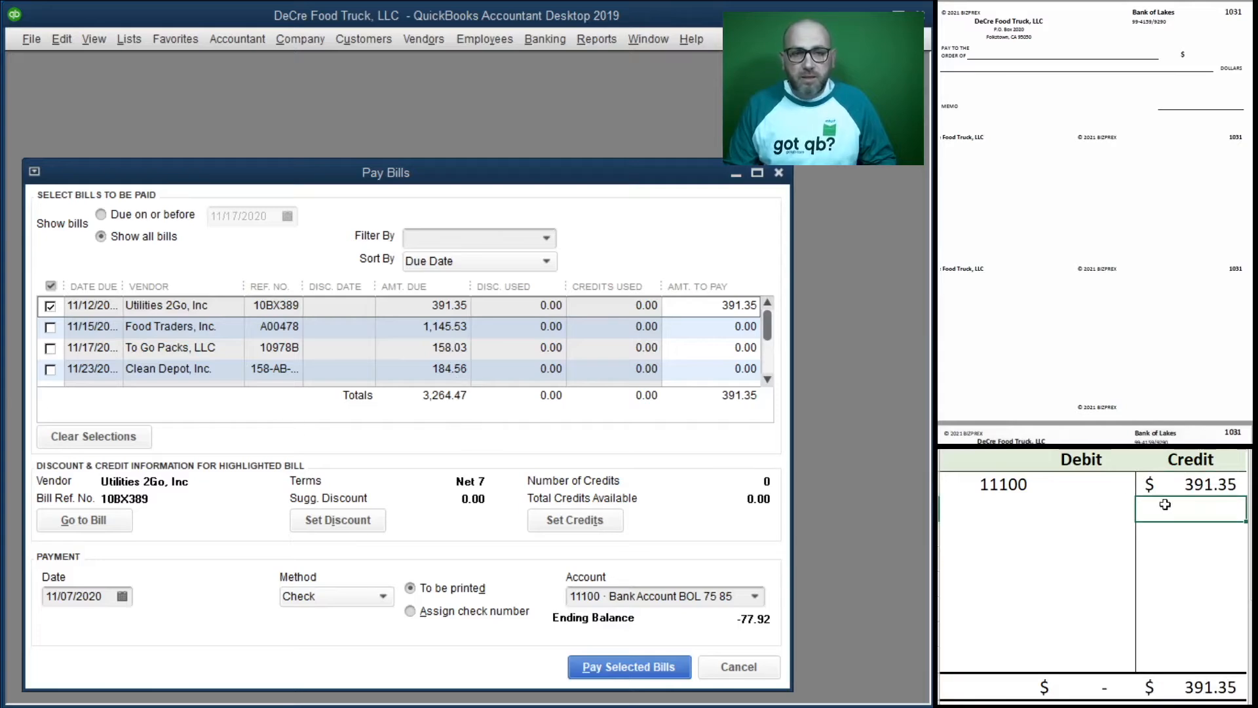
- Record a debit of 391.35 for account 20000 in the second worksheet row
click(988, 509)
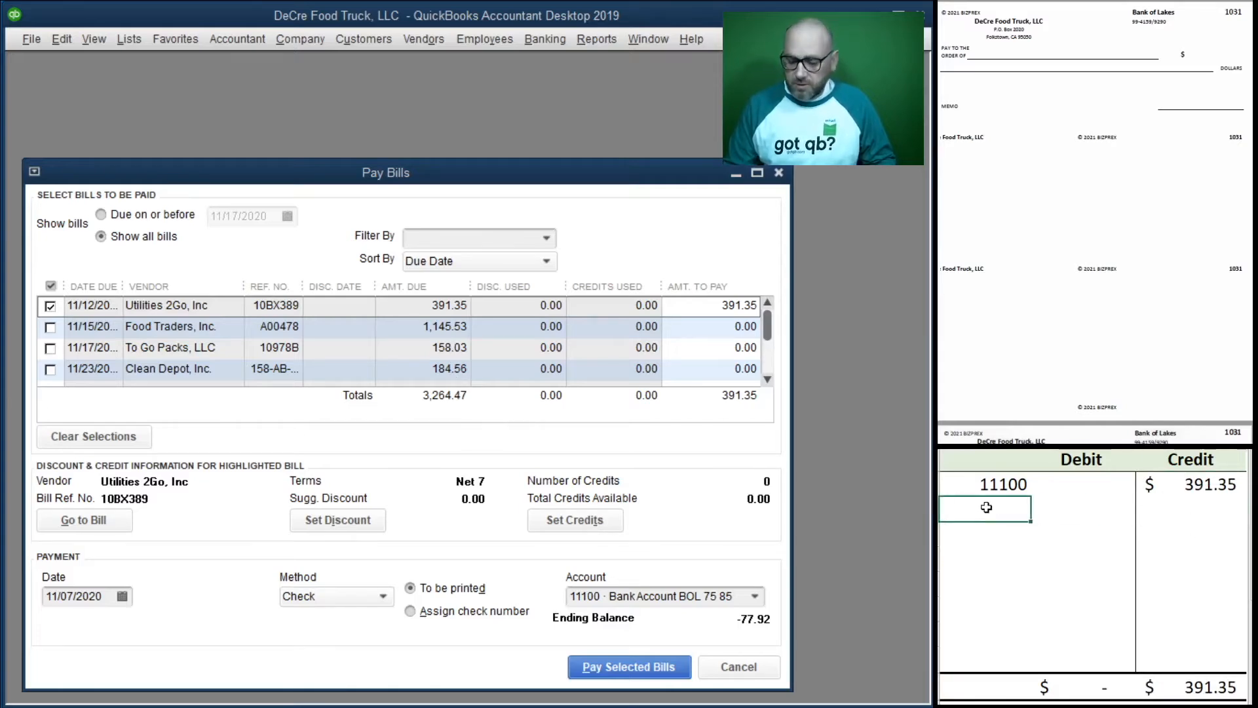
text(20000)
key(Tab)
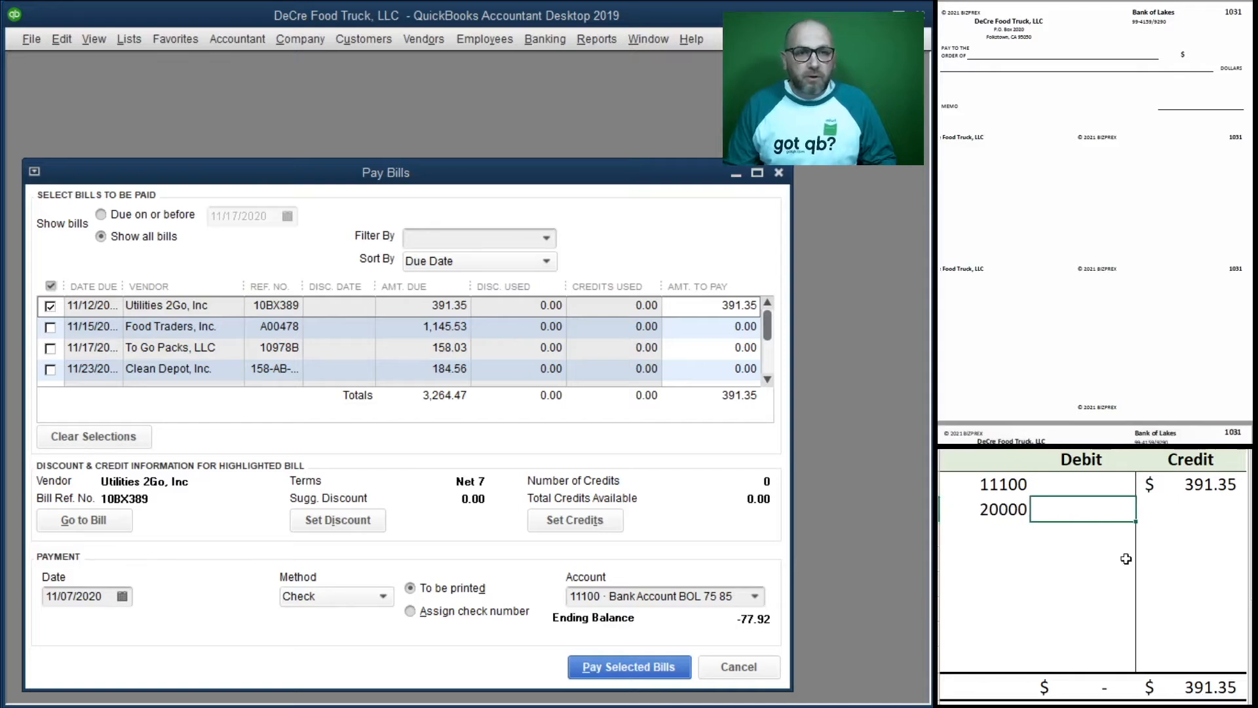
text(391.35)
key(Return)
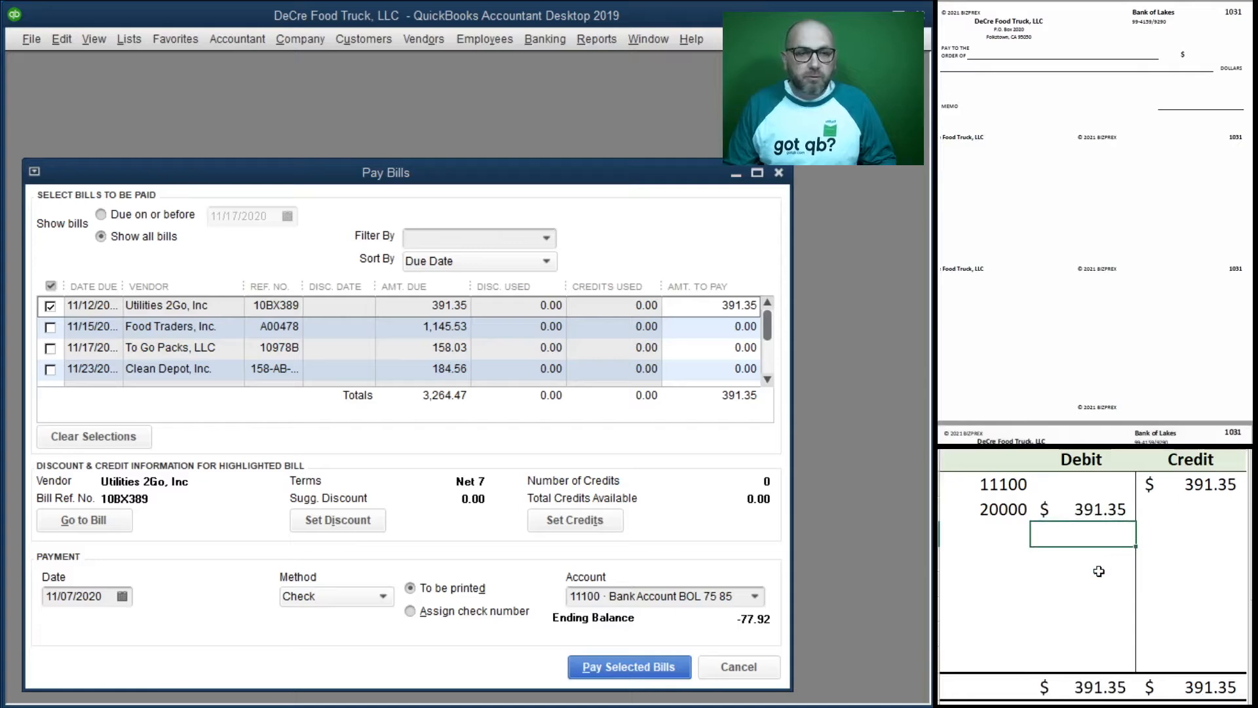
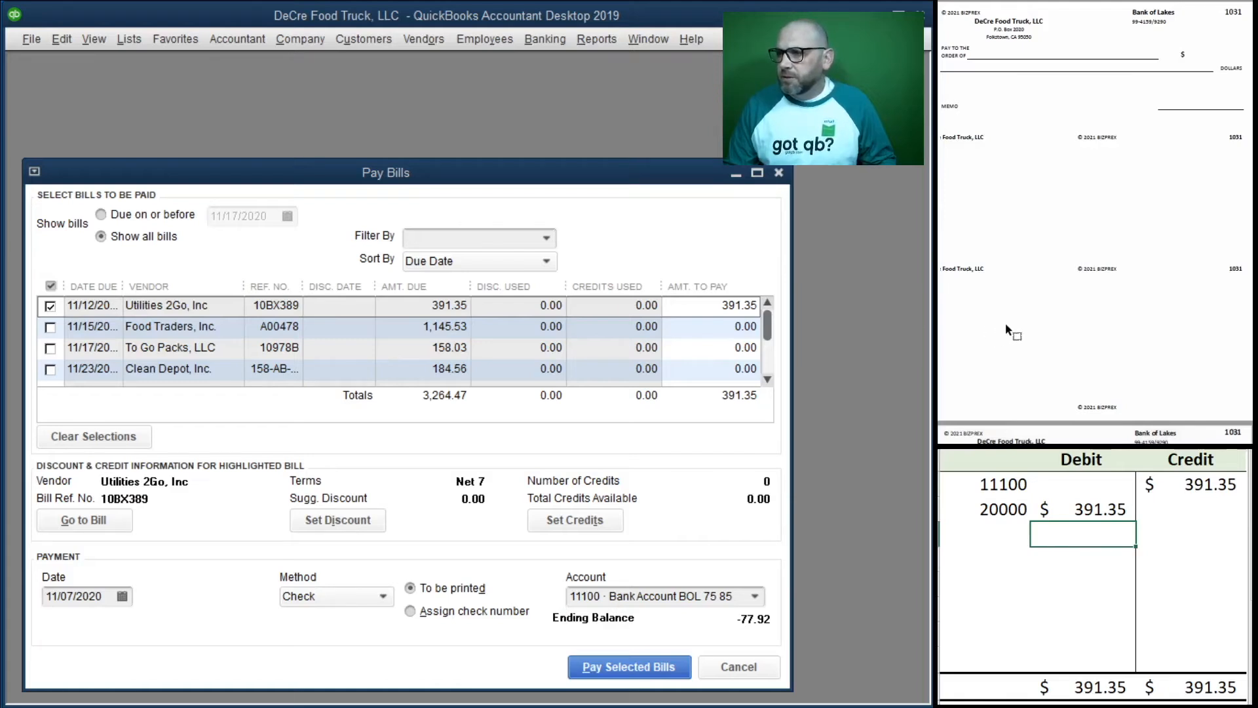
- Set the payment date to 11/09/2020 to match the source check and pay the selected Utilities 2Go bill
scroll(1005, 322, down, 1)
click(72, 598)
key(BackSpace)
text(9)
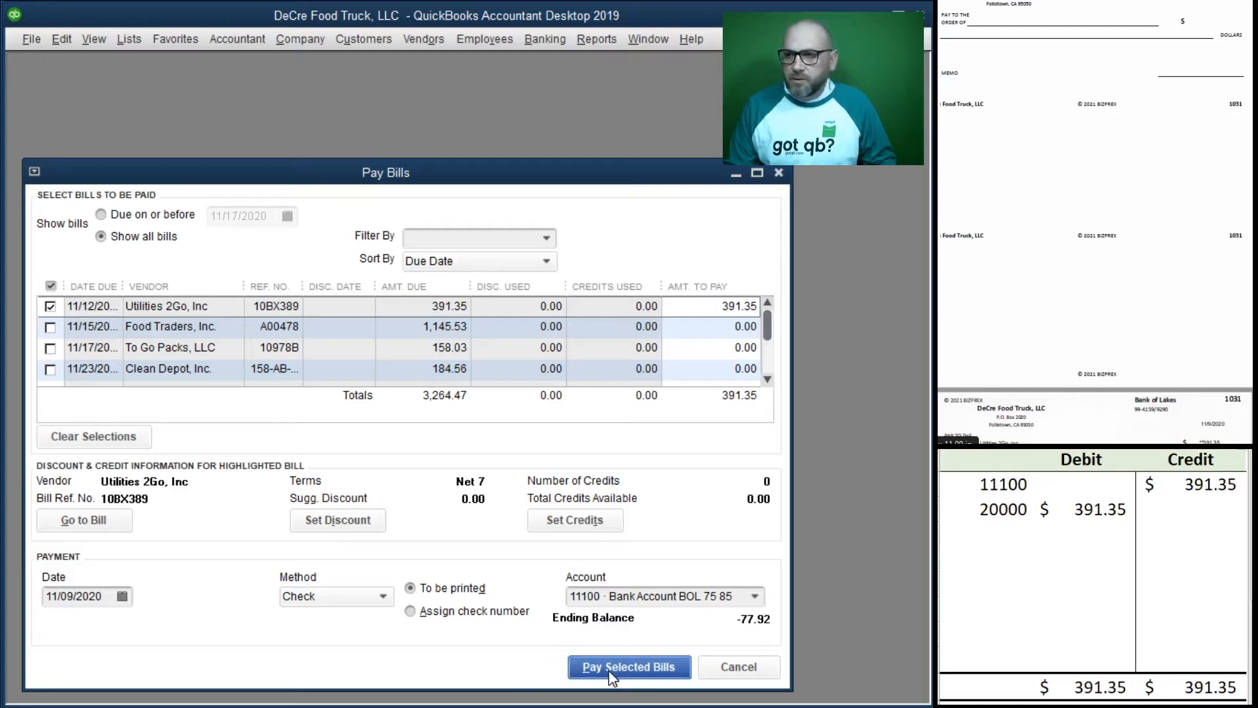
scroll(1056, 152, up, 1)
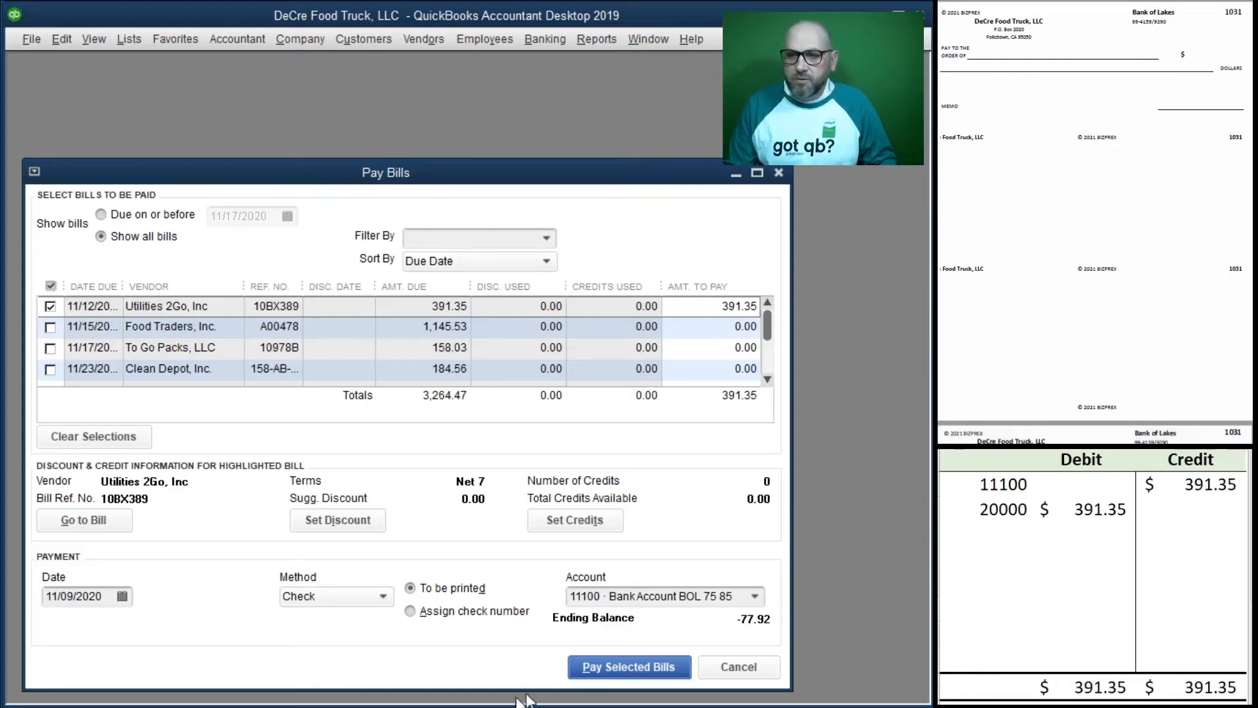
click(616, 669)
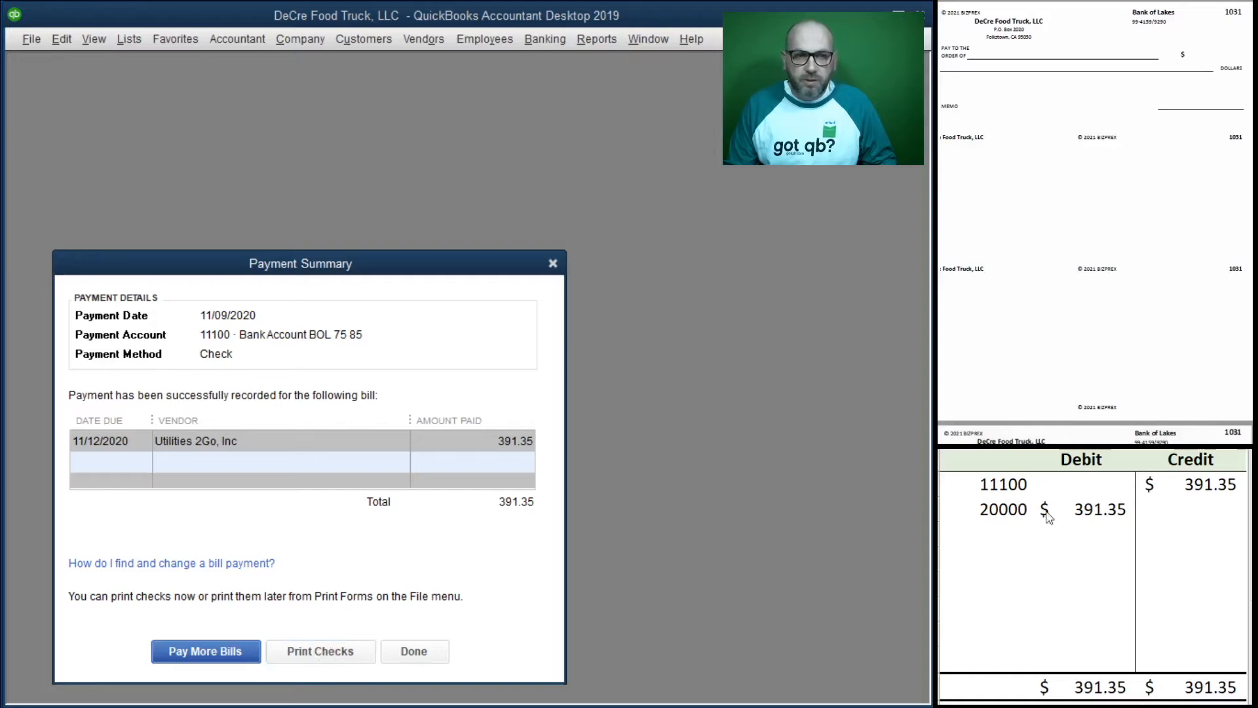
- Choose to print the Utilities 2Go check and set its first check number to 1031 to match the blank check
click(320, 656)
drag(525, 213, 448, 355)
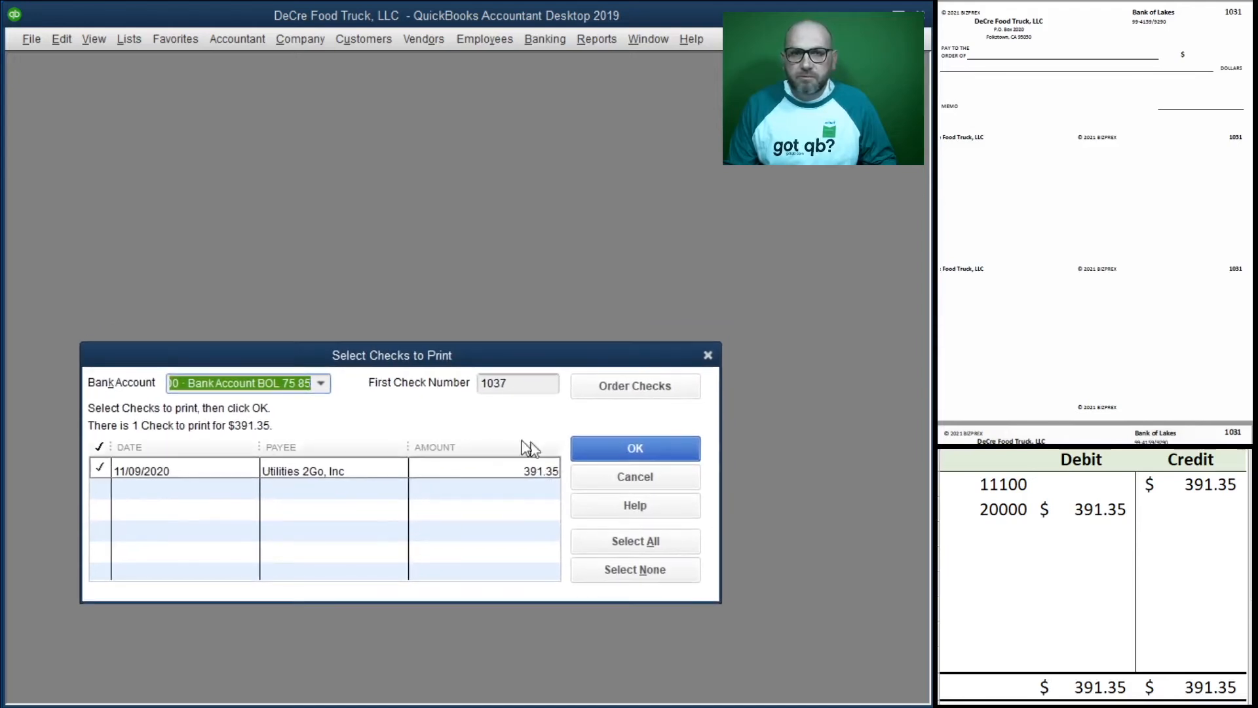
click(524, 380)
drag(525, 381, 451, 406)
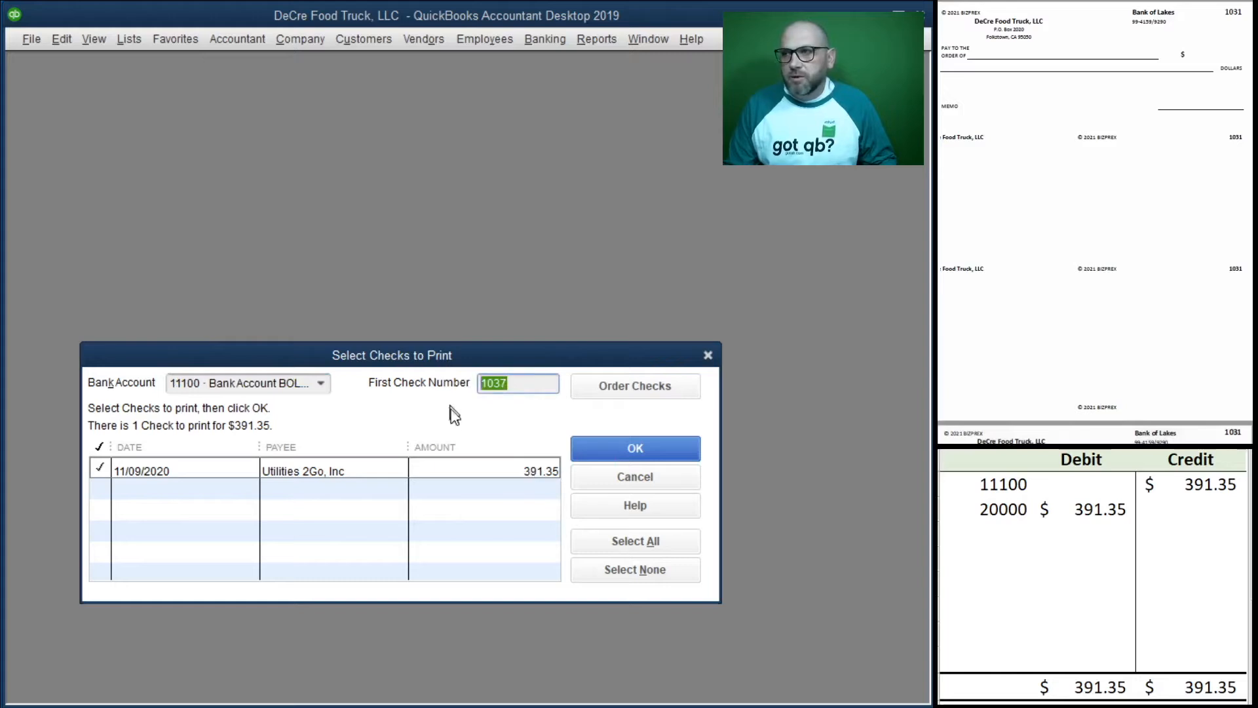
text(10)
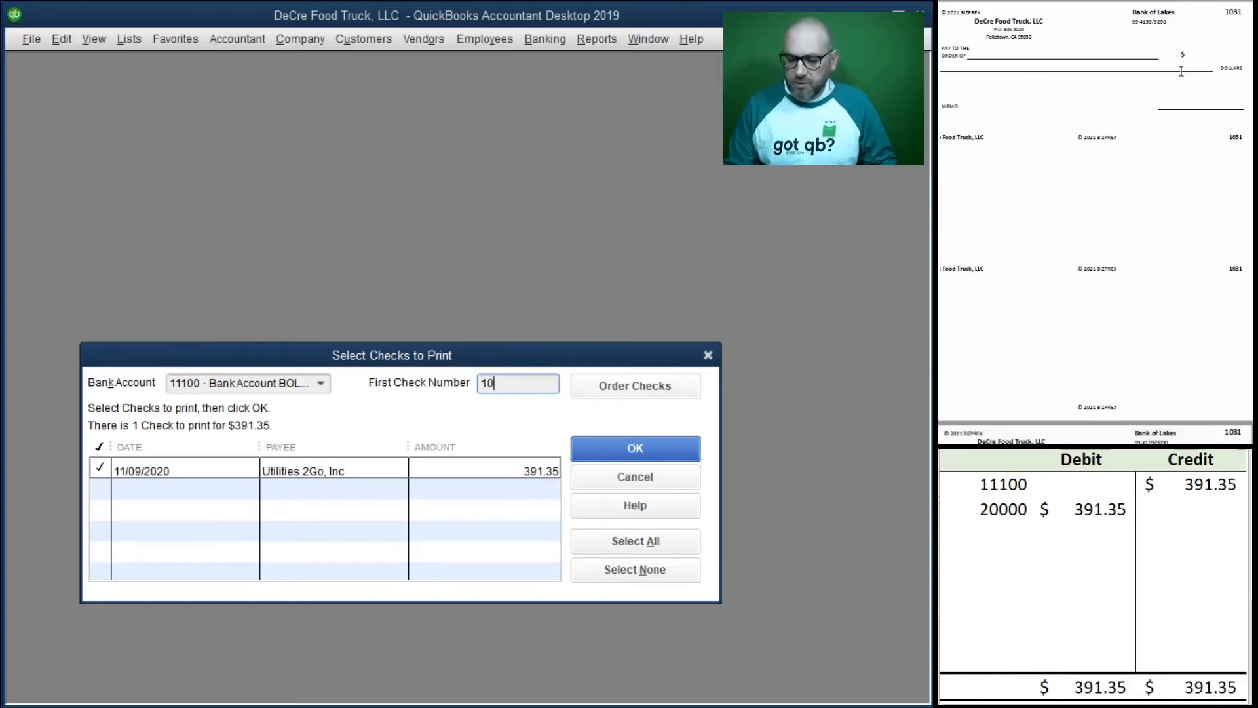
key(Tab)
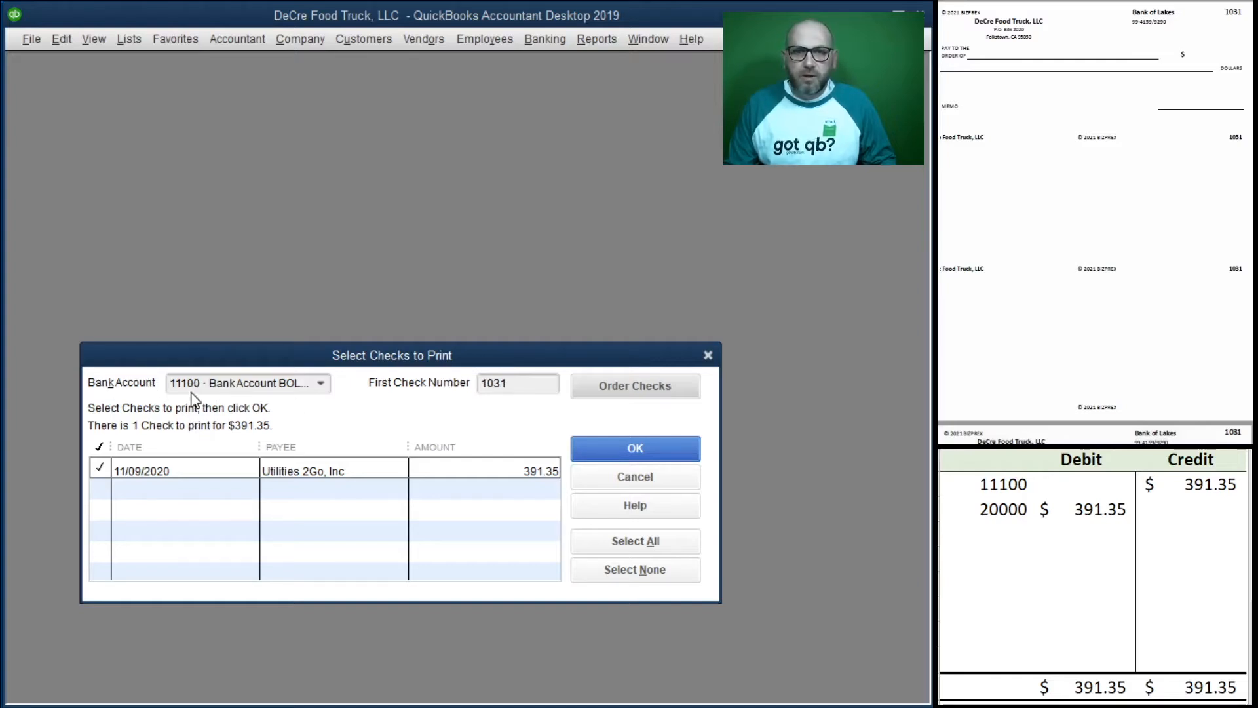
drag(239, 360, 204, 426)
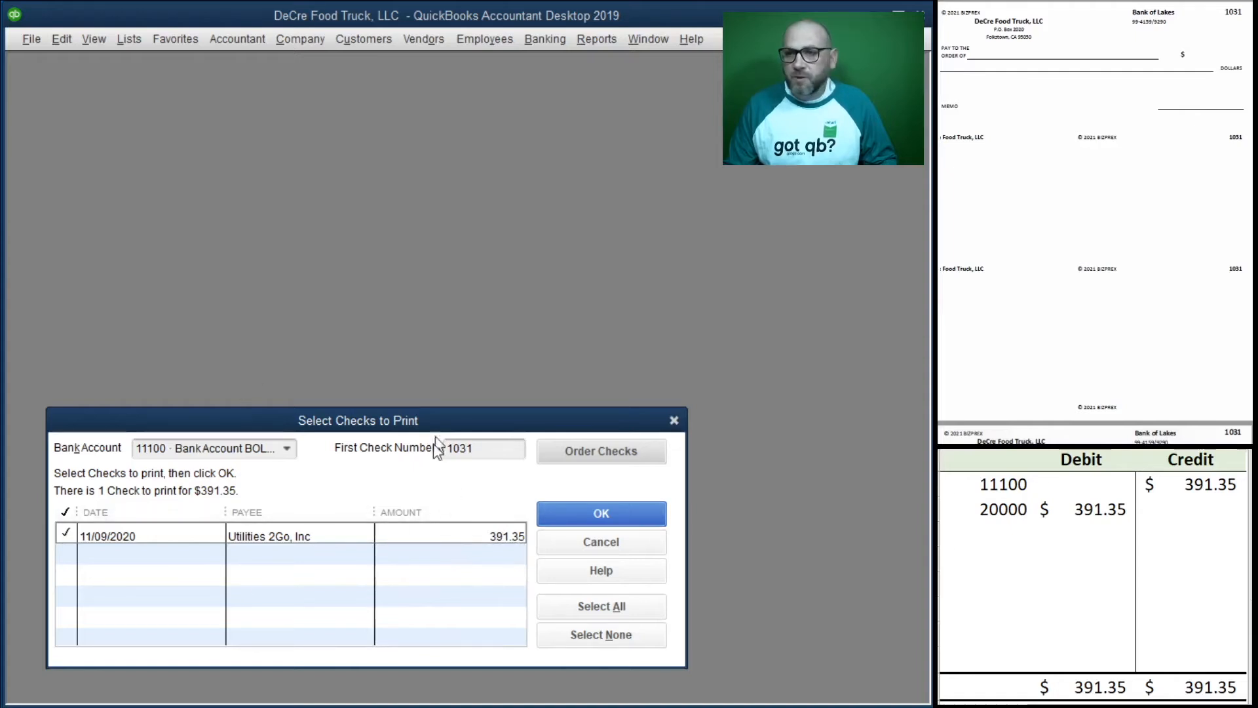
click(613, 516)
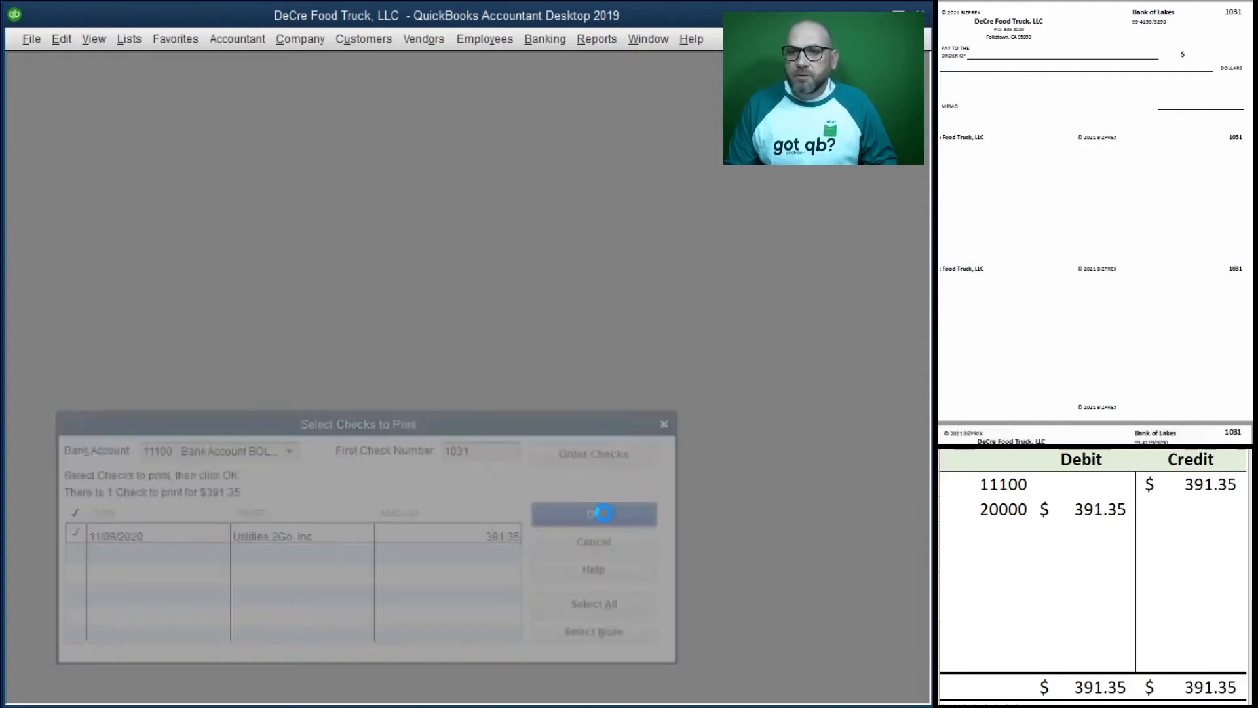
- Print the Utilities 2Go voucher check, review the printed copy and confirm that it printed correctly
drag(485, 185, 406, 243)
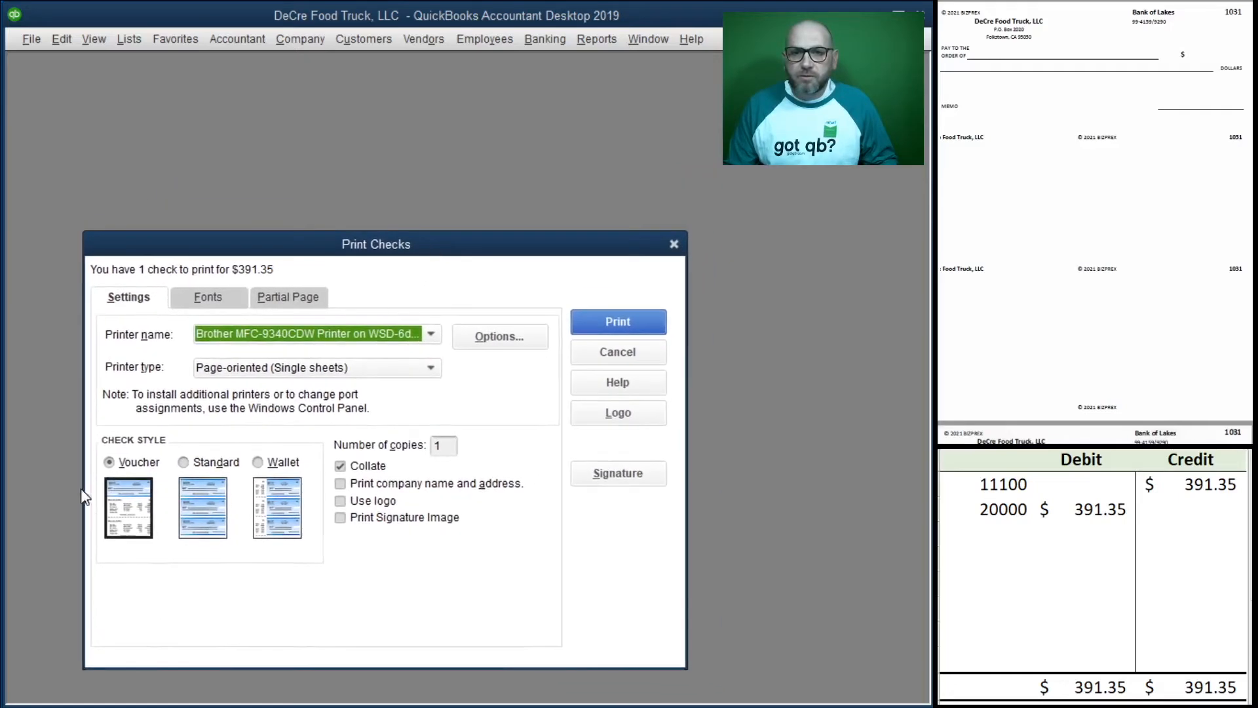
click(627, 320)
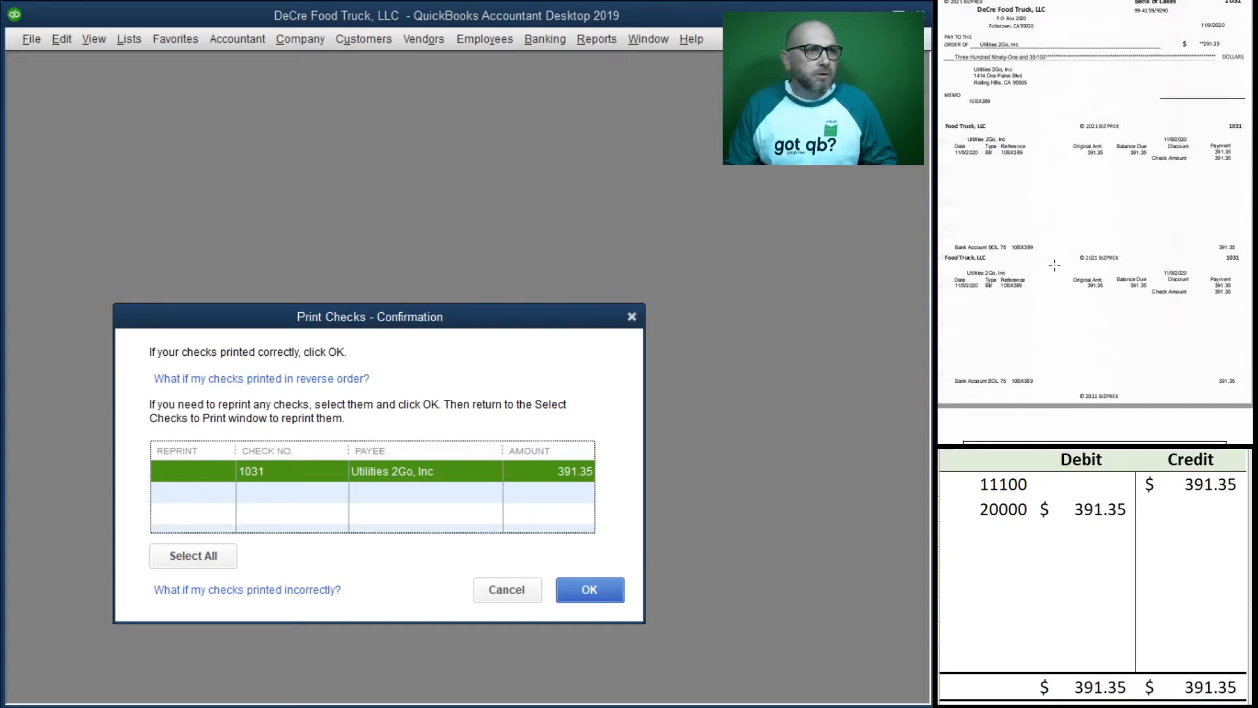
scroll(1054, 264, up, 1)
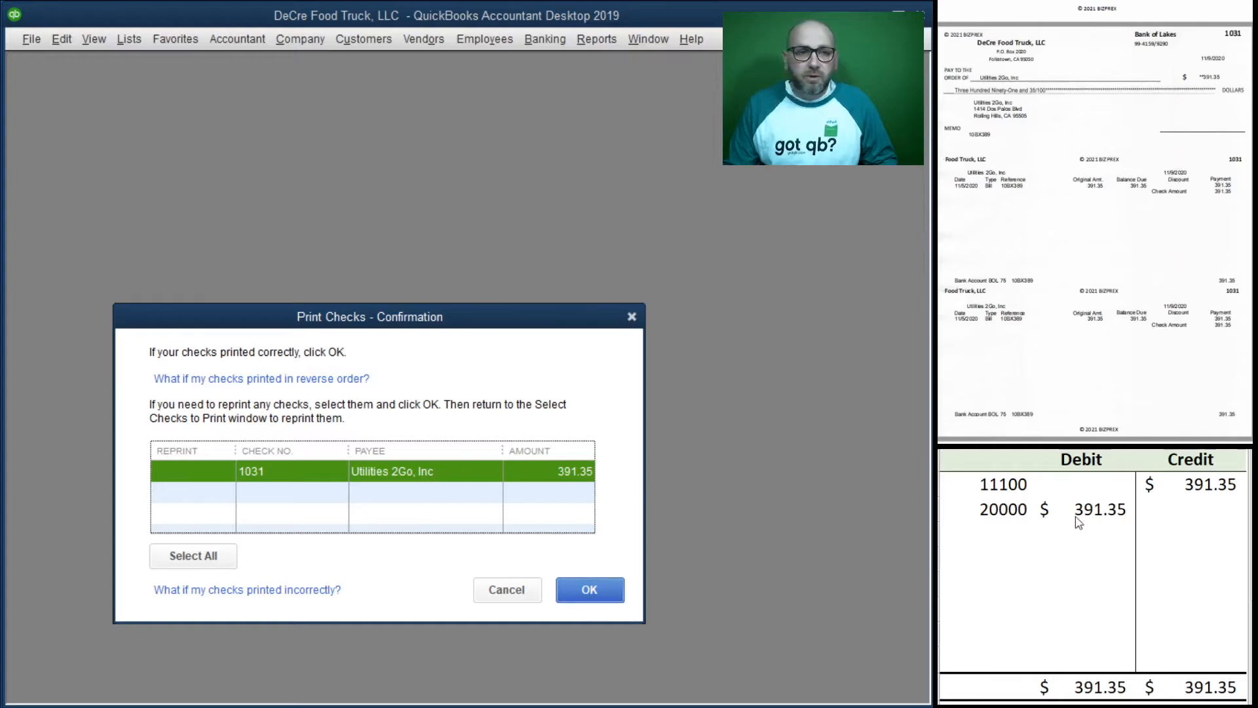
click(590, 591)
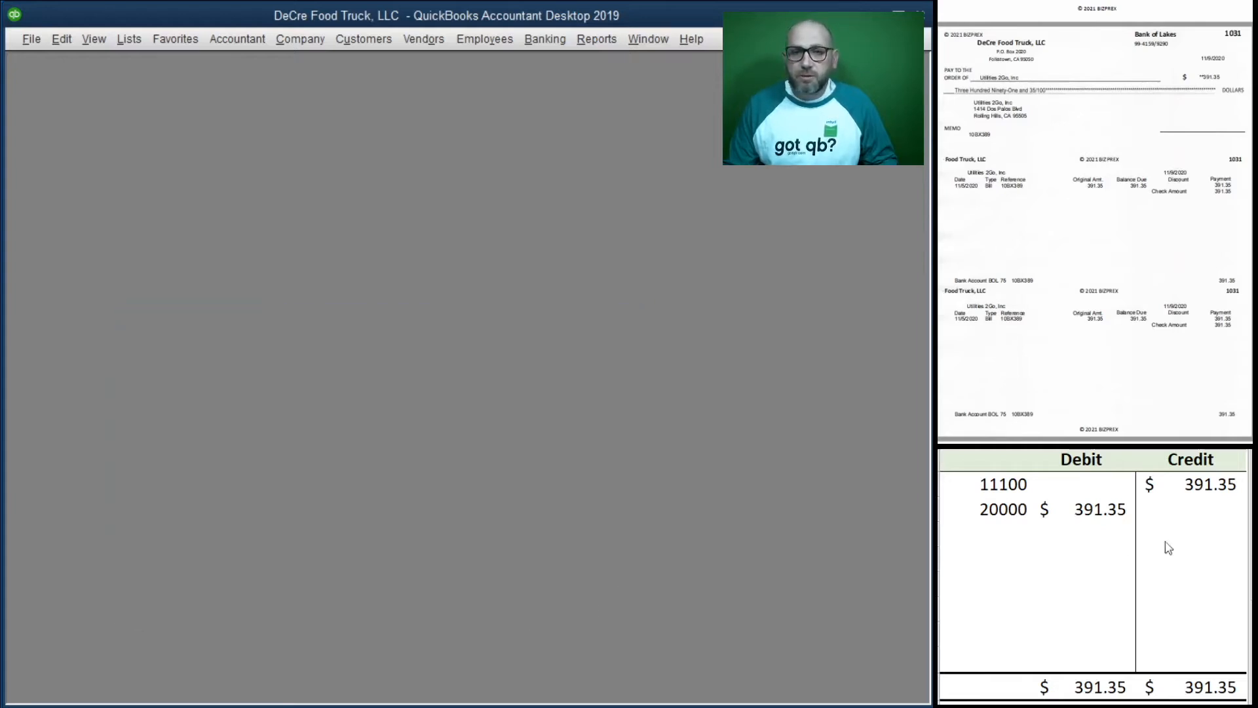
- Select the account 11100 and 20000 entries with their amounts in the debit and credit worksheet
drag(1174, 506, 989, 491)
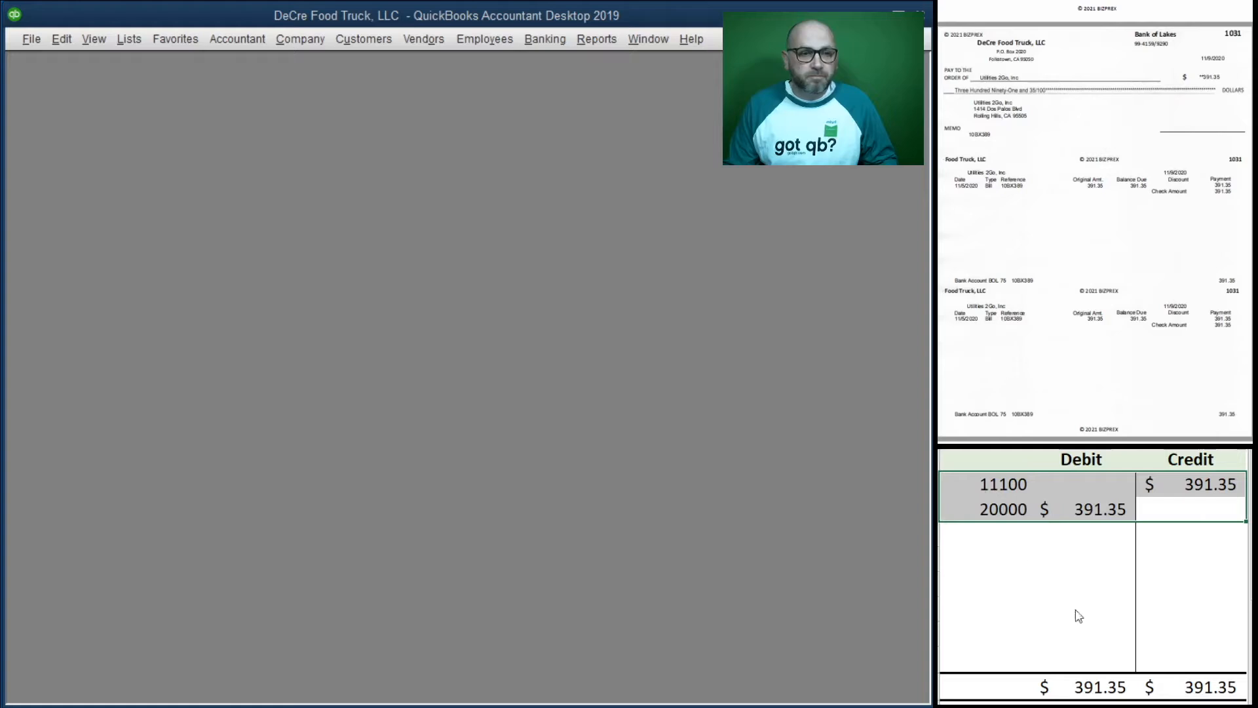
- Clear the previous entry from the debit/credit worksheet and bring up the Bank of Lakes deposit receipt dated 11/10/2020
key(Delete)
click(1252, 498)
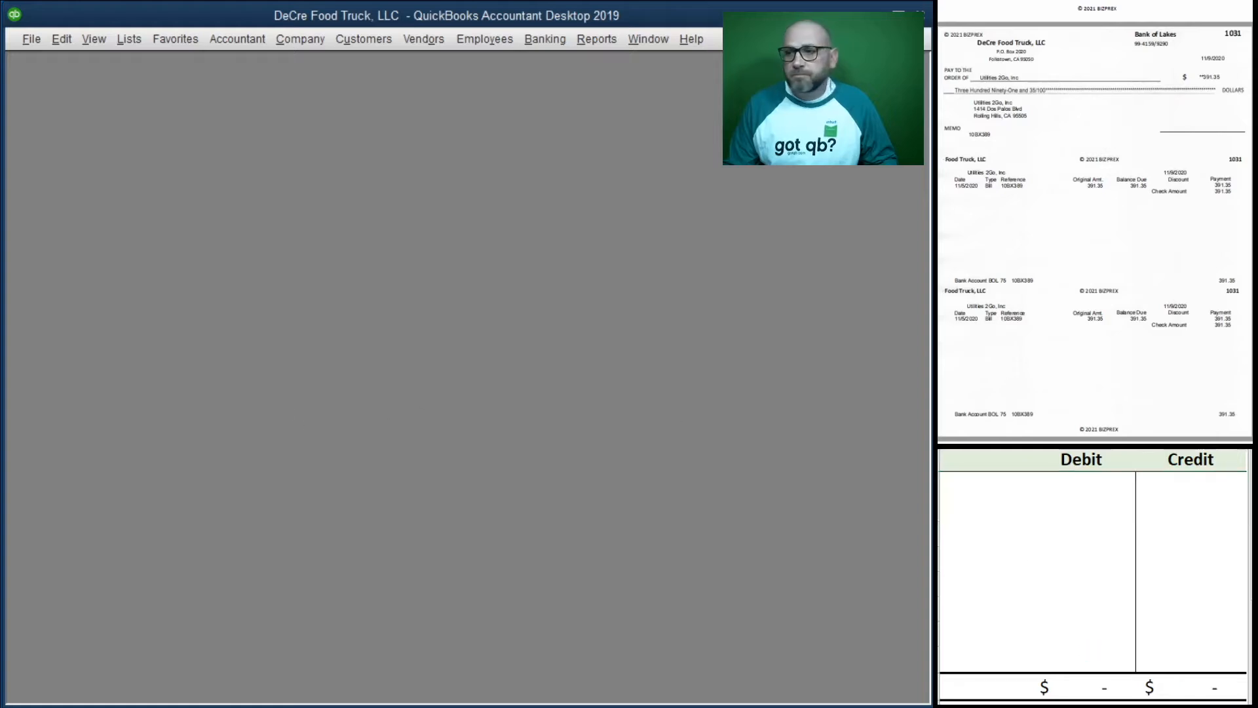
scroll(1109, 214, down, 2)
scroll(1109, 213, down, 3)
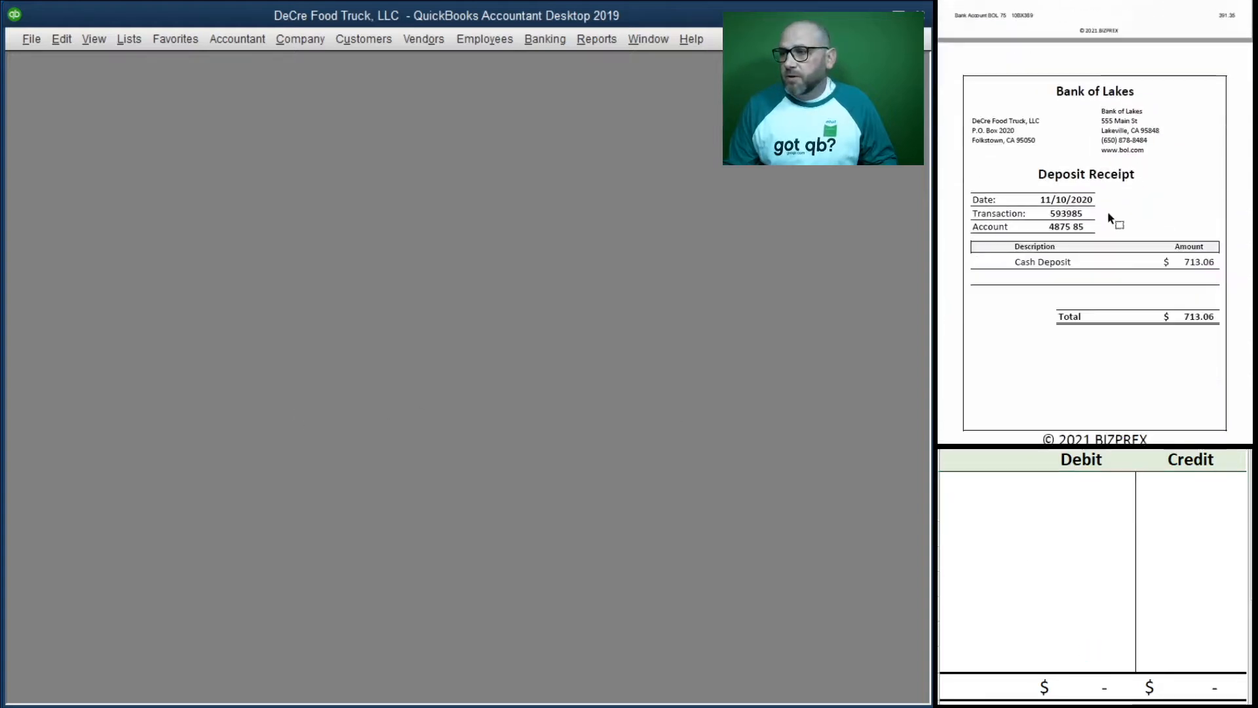
- Start a new bank deposit to the 11100 bank account dated 11/10/2020
click(540, 45)
click(628, 141)
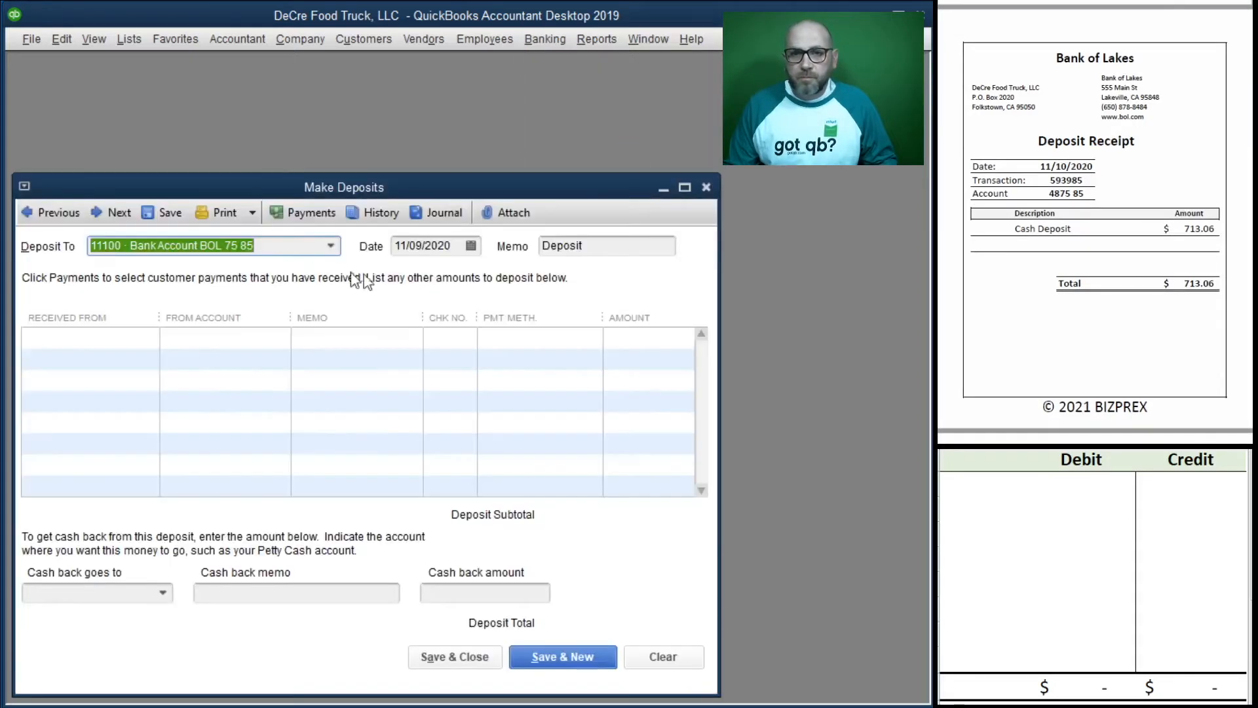
key(Tab)
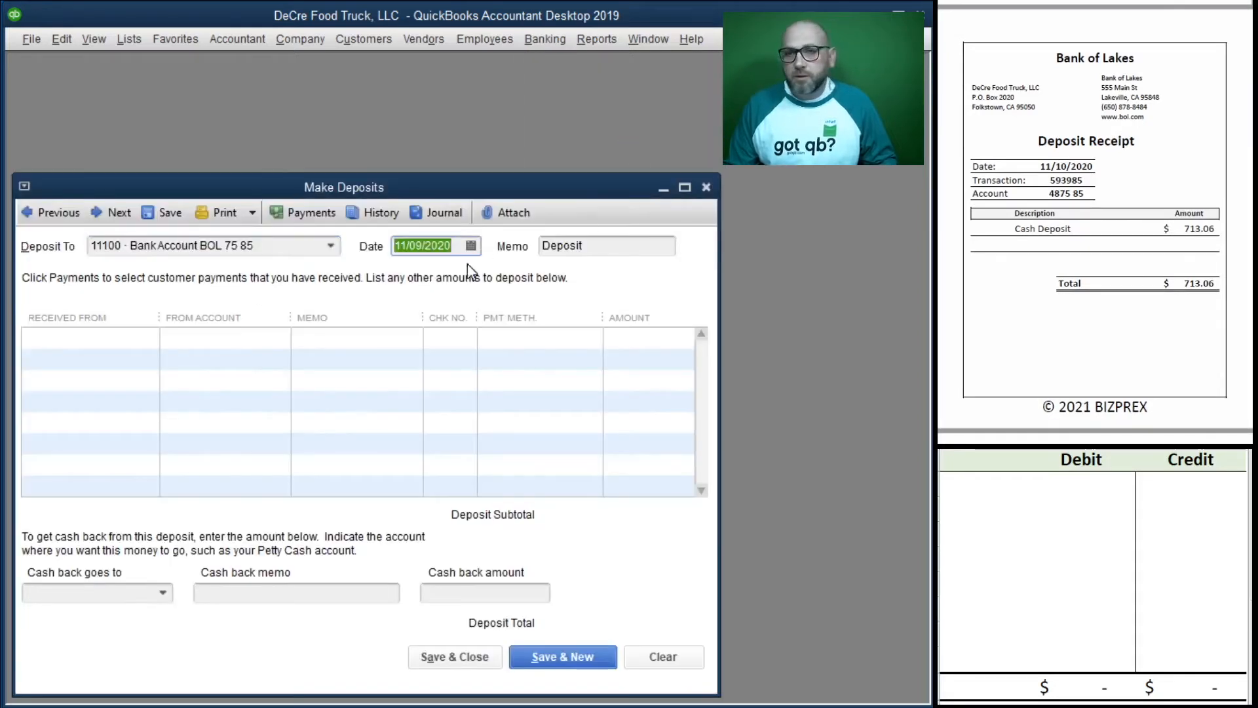
text(11/10/2020)
key(Tab)
key(Tab)
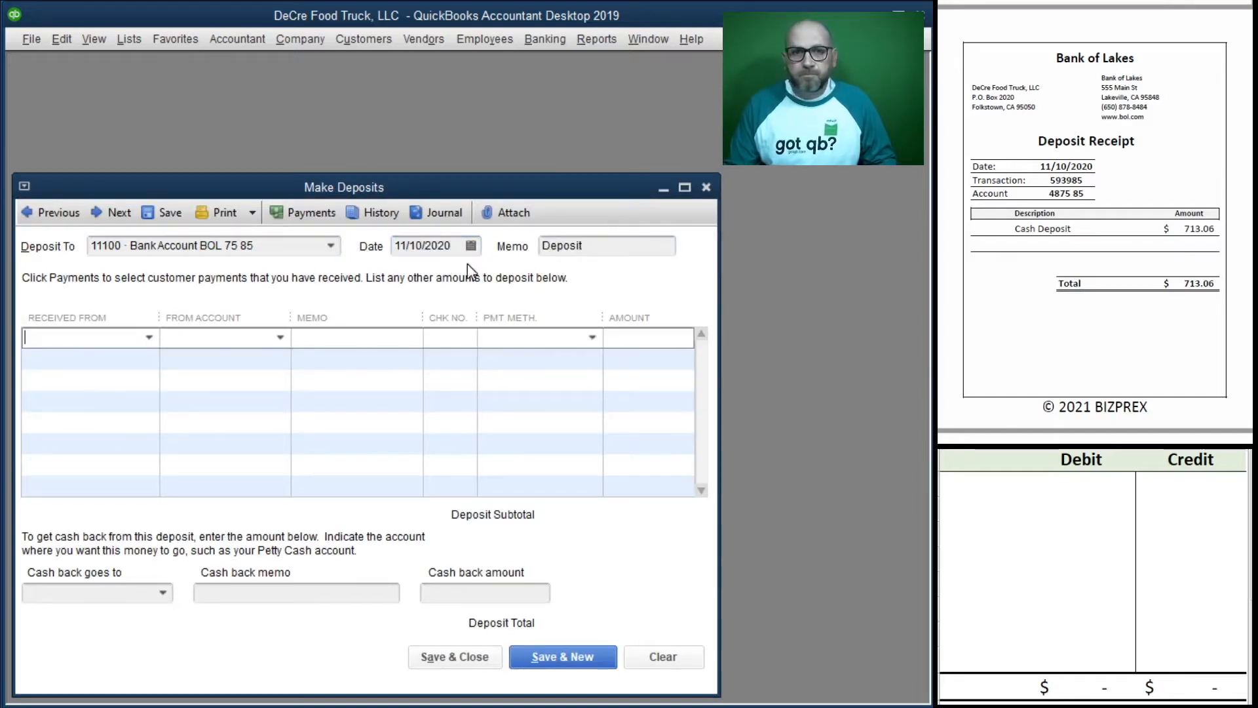
- Add a deposit line from Customers to account 41100 · Sales with memo Cash Sales, payment method Cash and amount 713.06
text(Customers)
key(Tab)
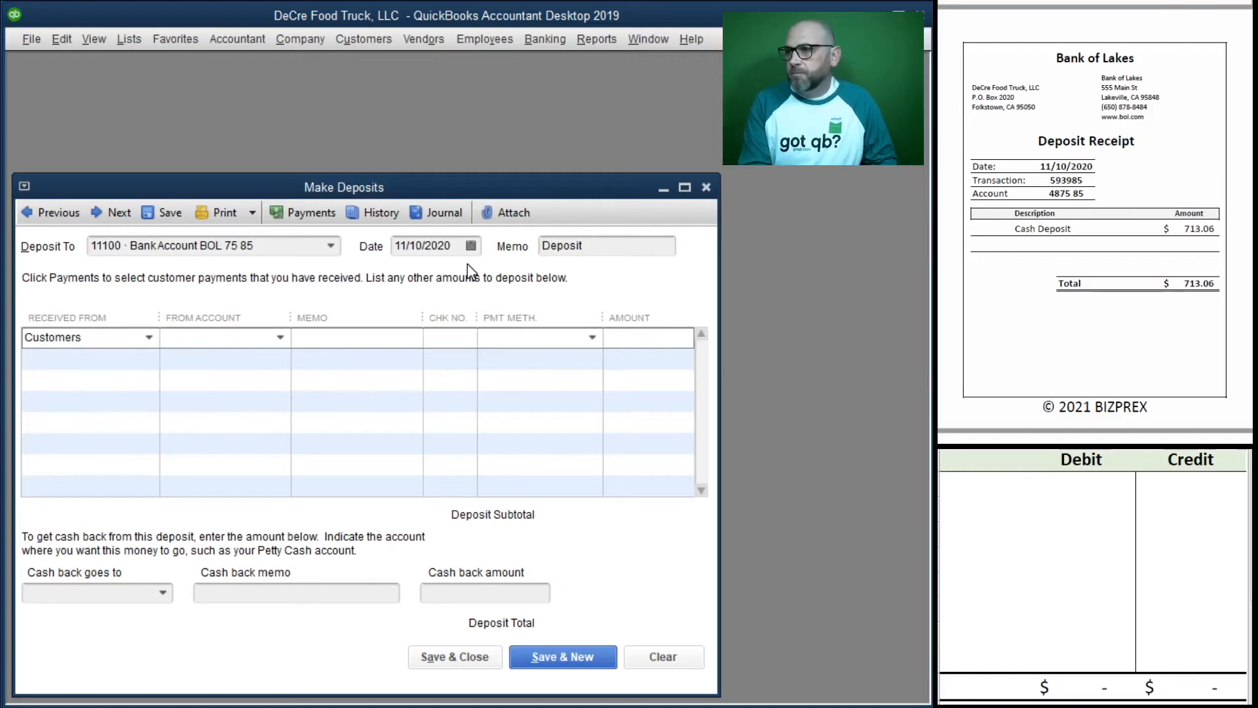
text(41100 · Sales)
key(Tab)
text(Ca)
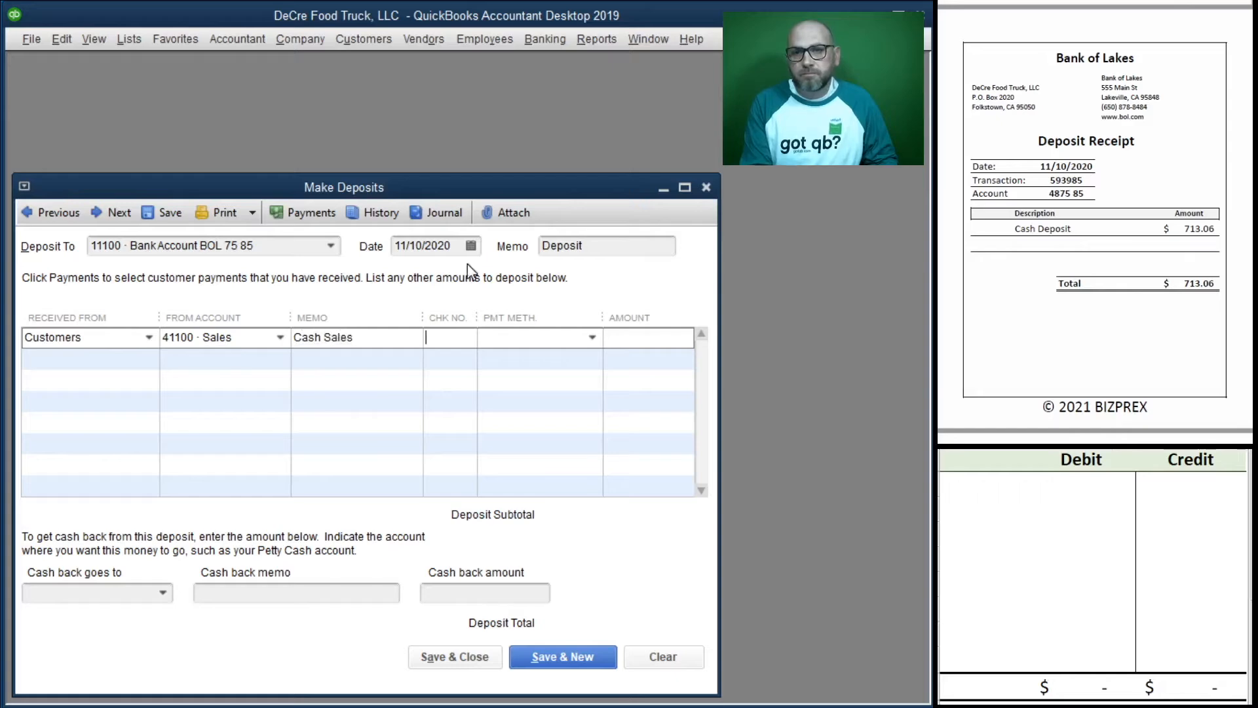
text(Cash)
key(Tab)
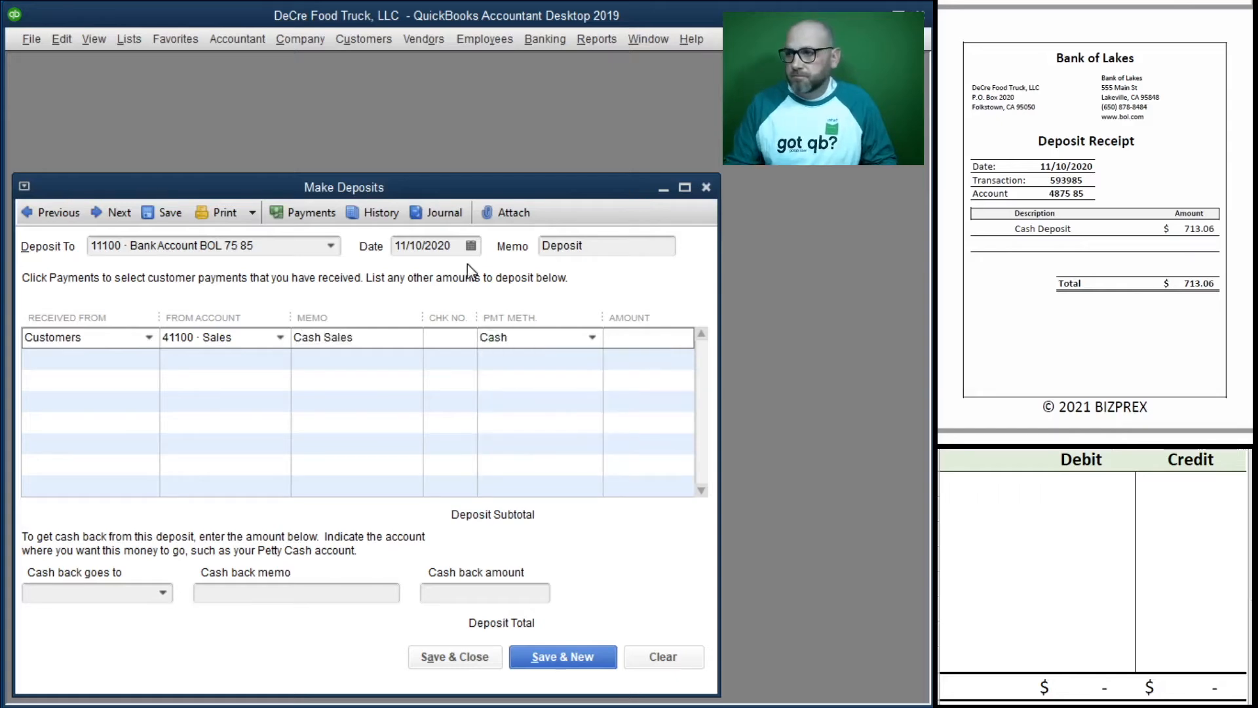
text(713.0)
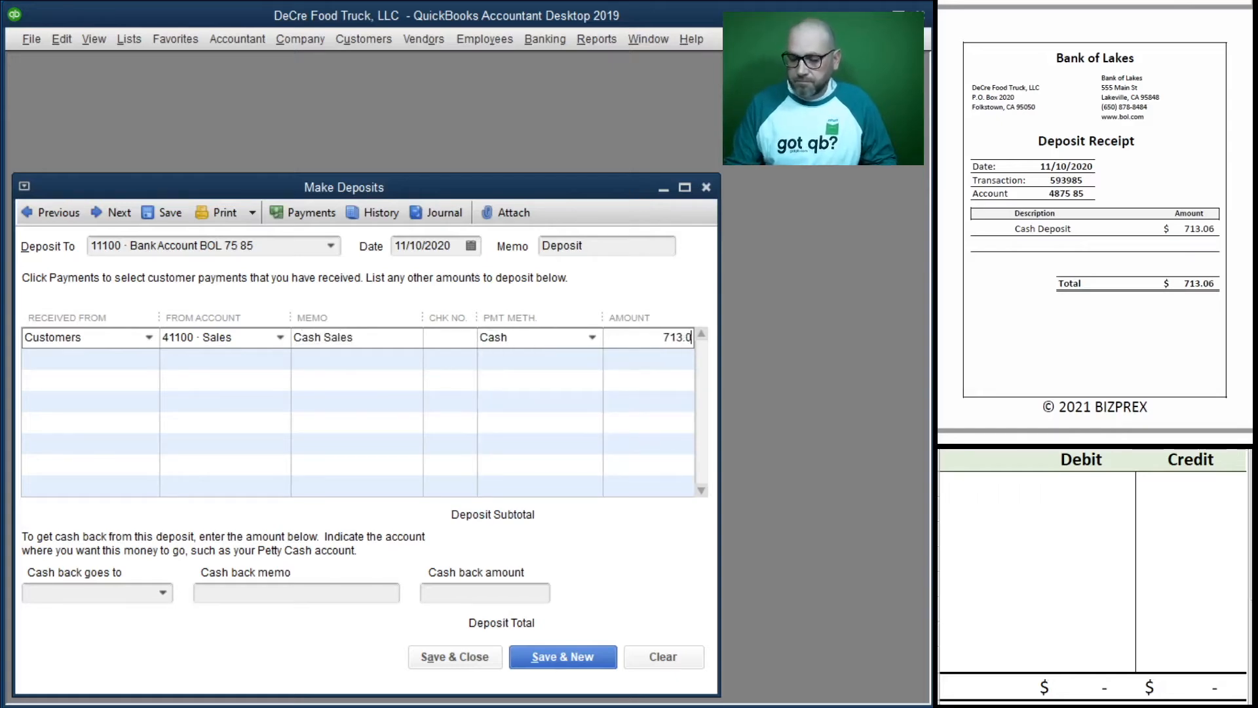
text(6)
key(Tab)
- Enter a 713.06 debit to account 11100 in the first row of the debit/credit worksheet
click(998, 485)
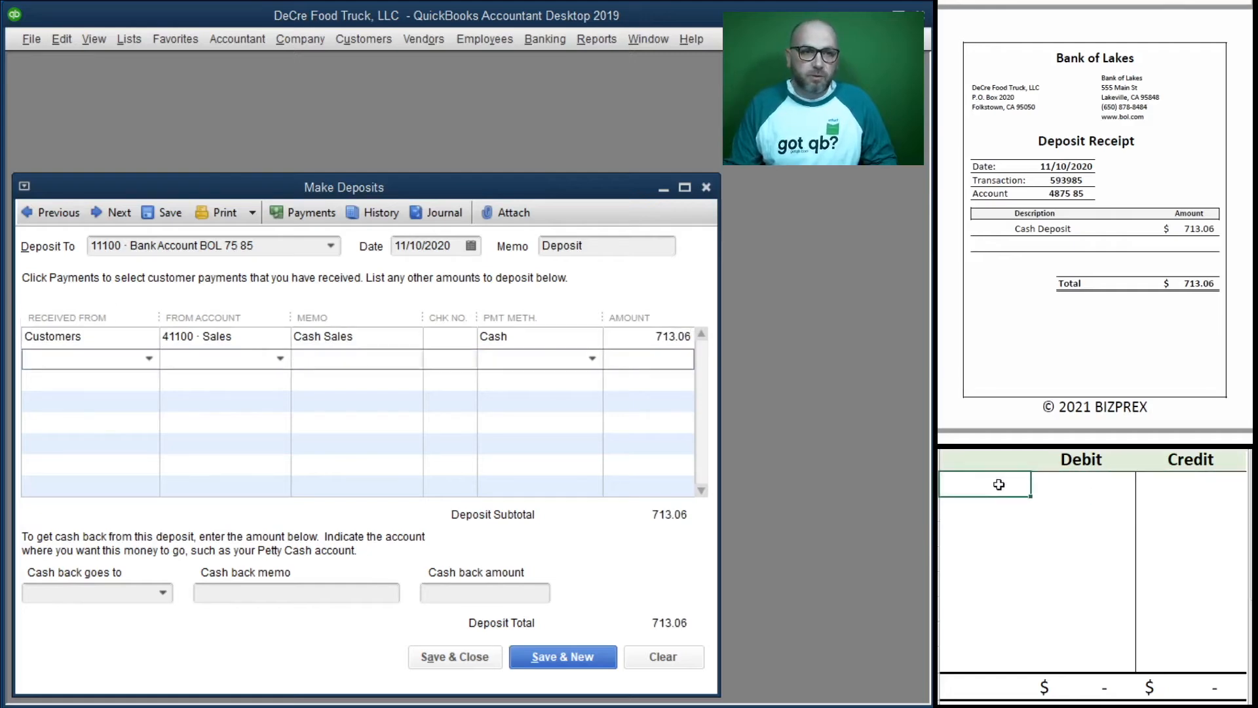
text(1100)
key(Tab)
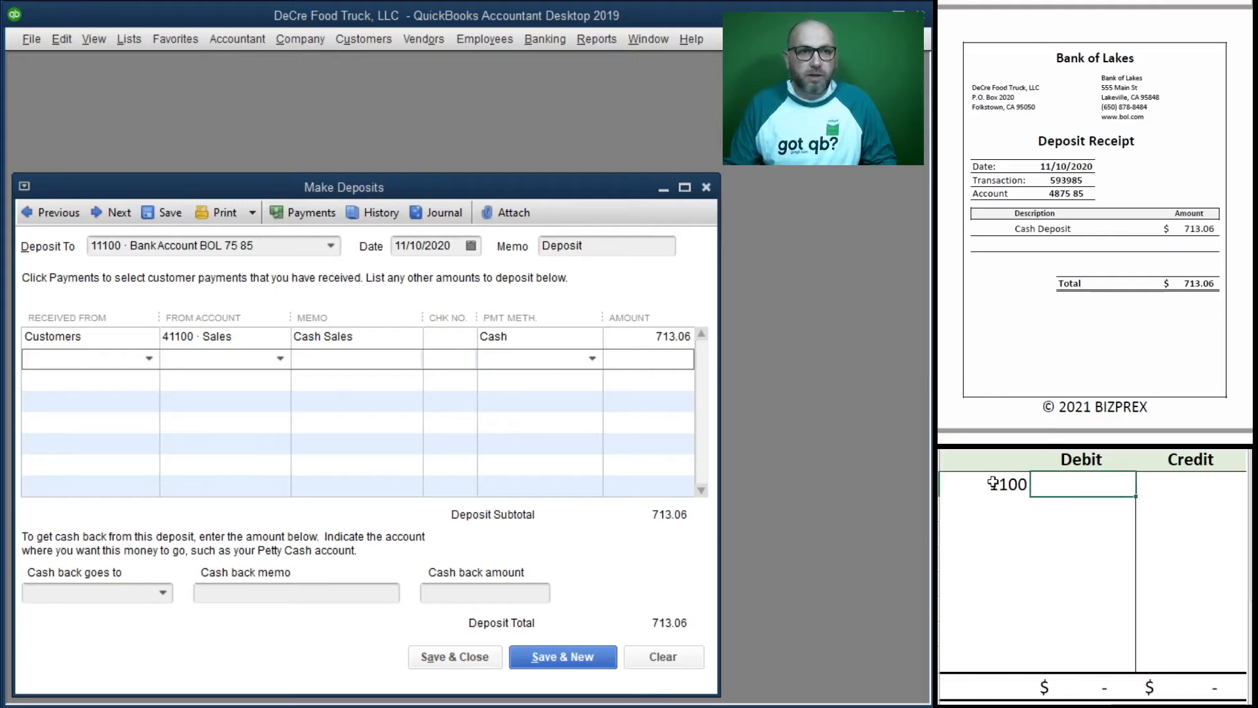
click(974, 485)
text(11100)
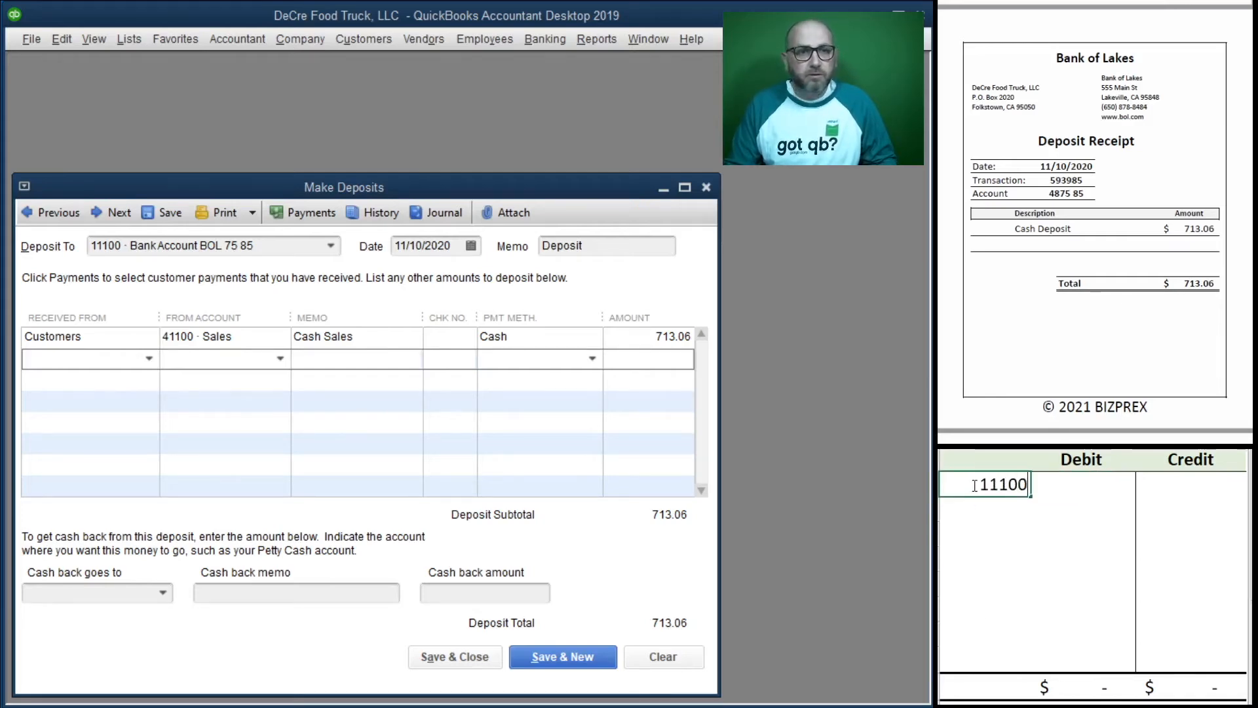
key(Tab)
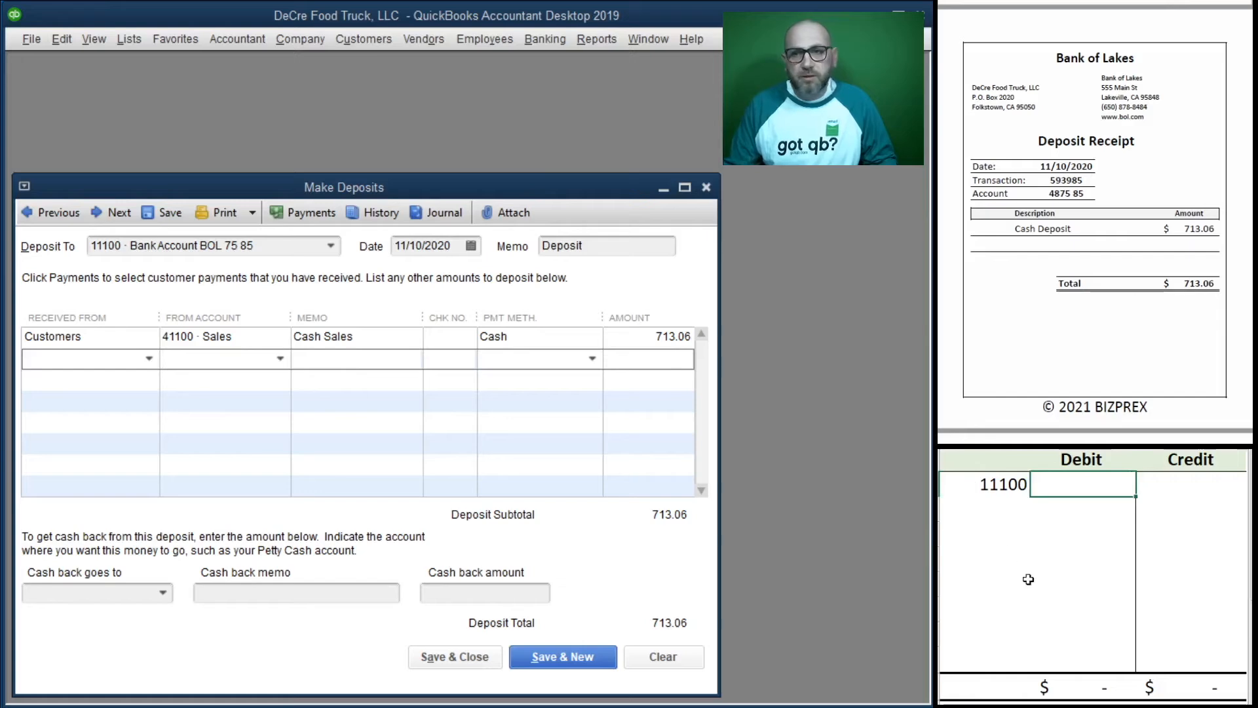
text(713.06)
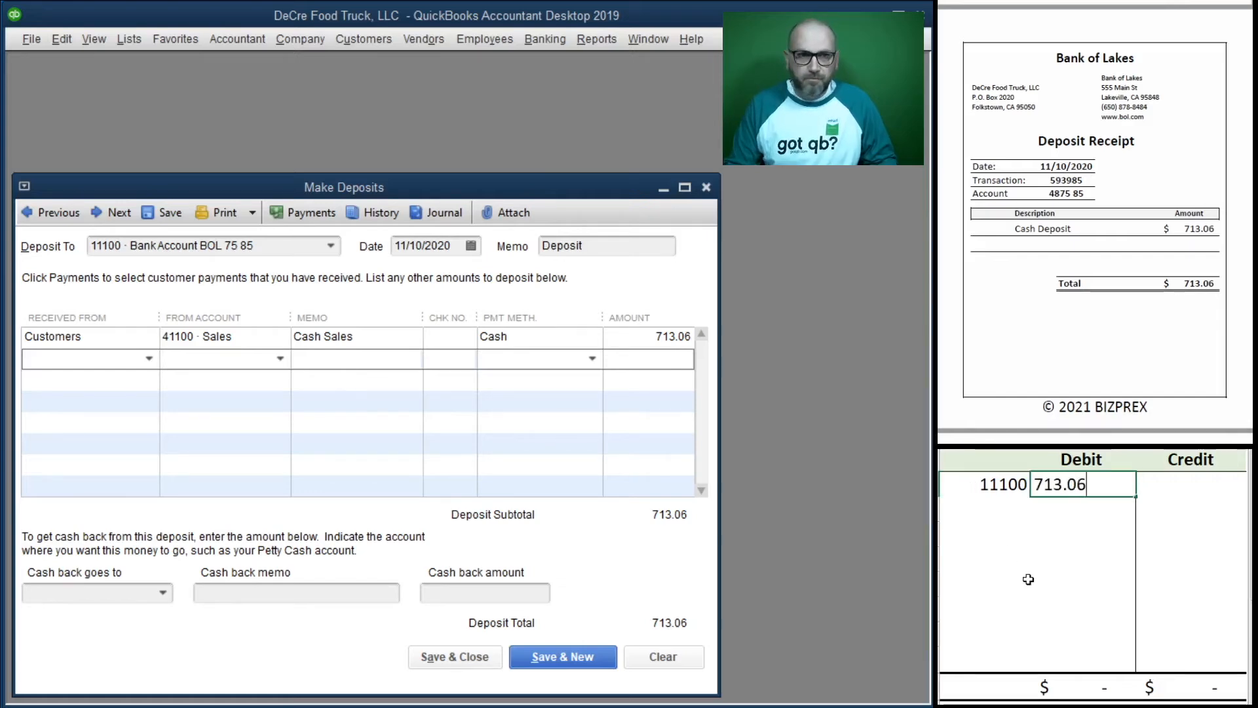
key(Return)
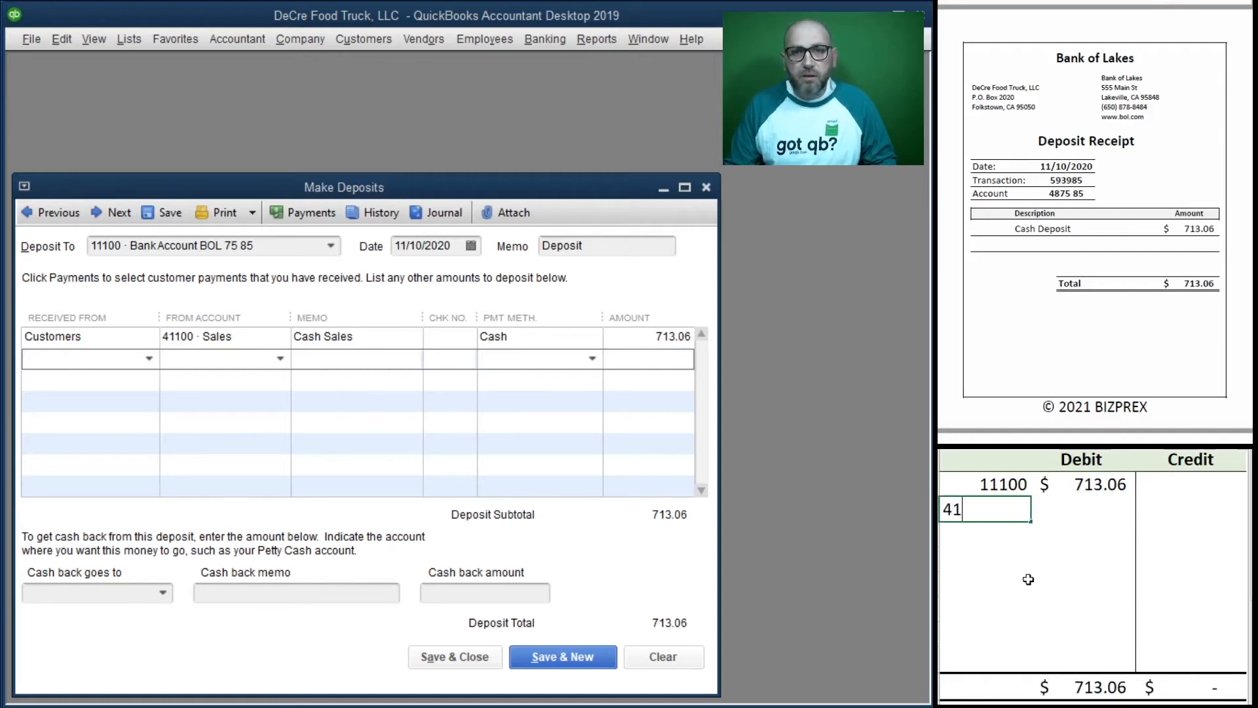
- Enter a 713.06 credit to account 41100 in the second row of the debit/credit worksheet
key(Tab)
key(Tab)
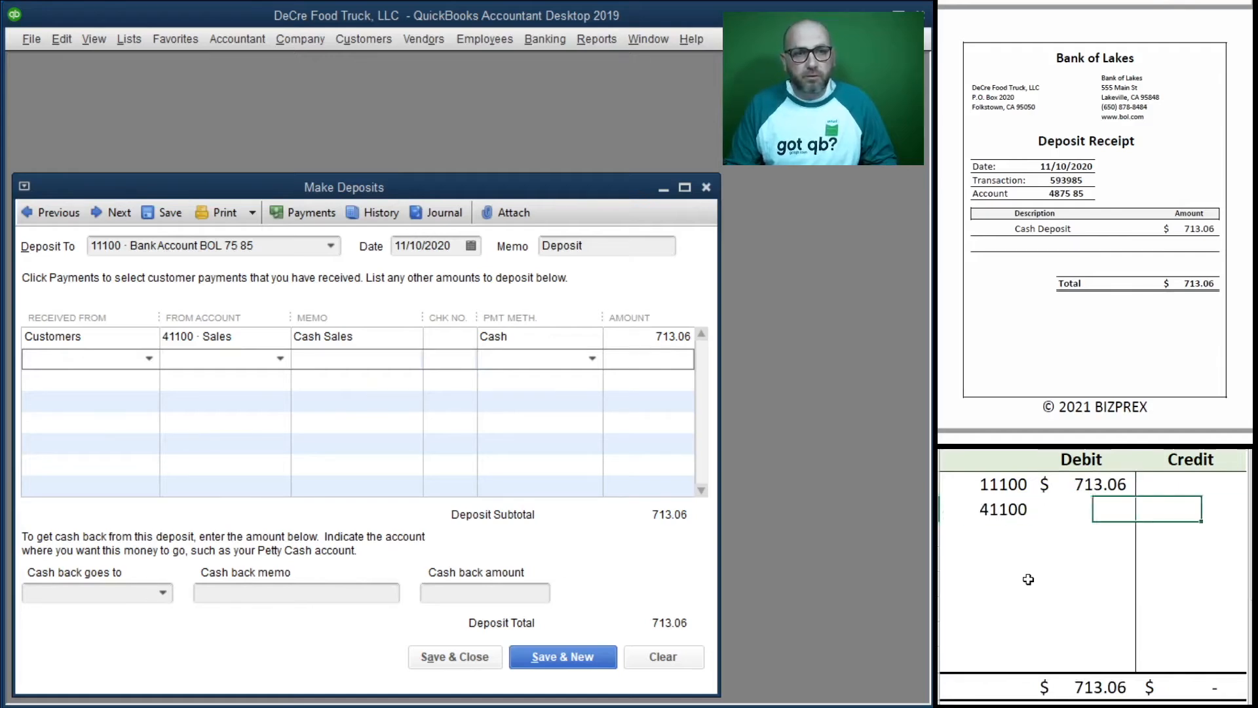
text(71)
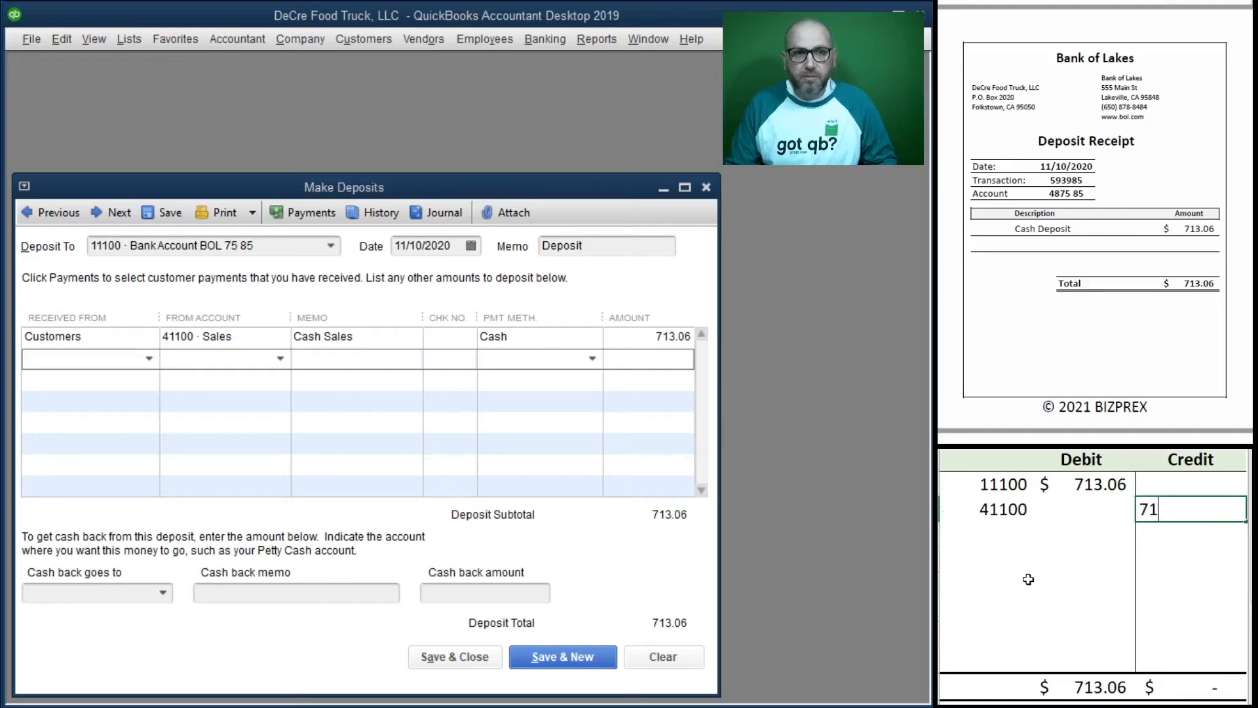
text(3.06)
key(Return)
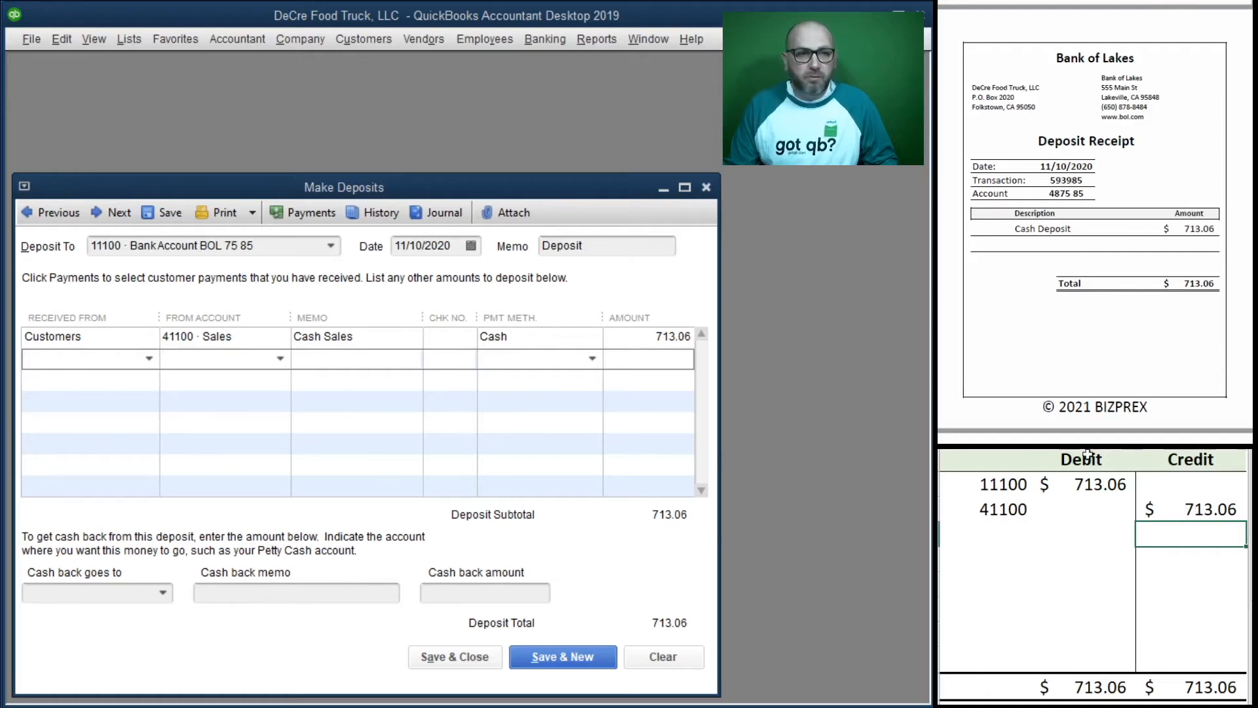
- Save and close the deposit, and clear its two entries from the debit/credit worksheet
click(455, 659)
drag(1163, 509, 991, 485)
key(Delete)
click(1083, 583)
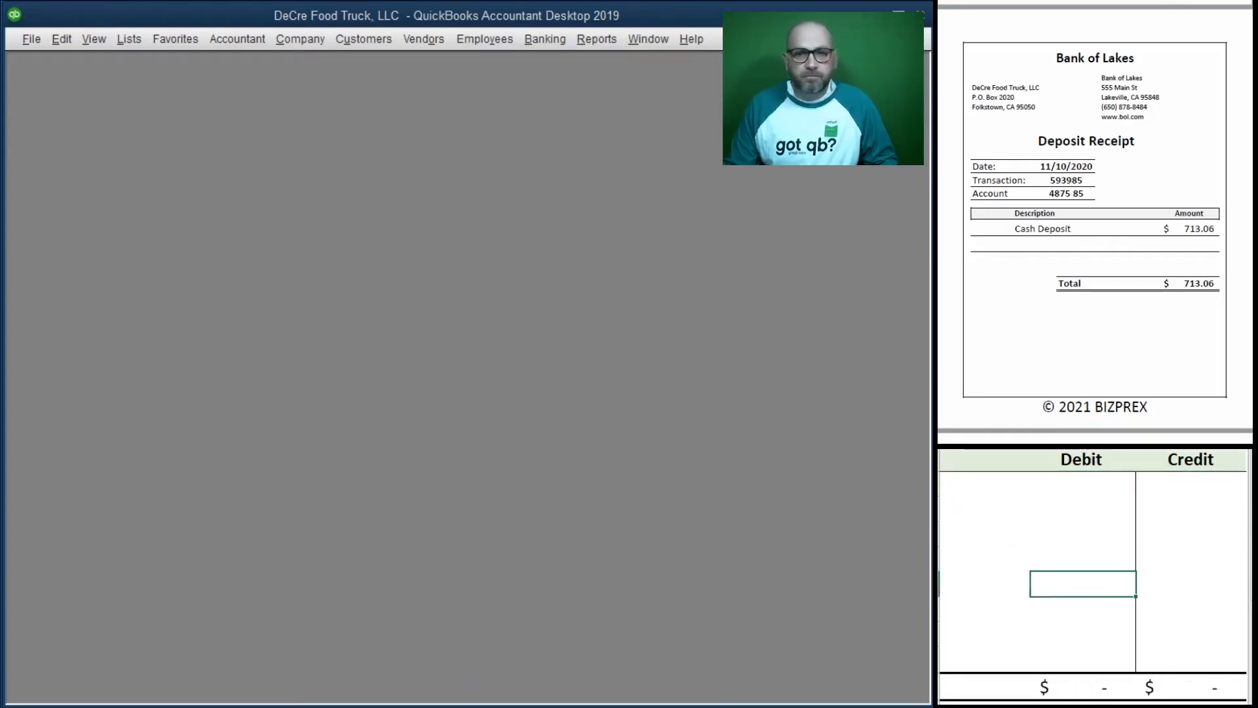
- Start a credit card charge on the 21100 credit card account for the fuel receipt, purchased from Gas Station on Main St
scroll(1085, 289, down, 5)
scroll(1085, 289, down, 1)
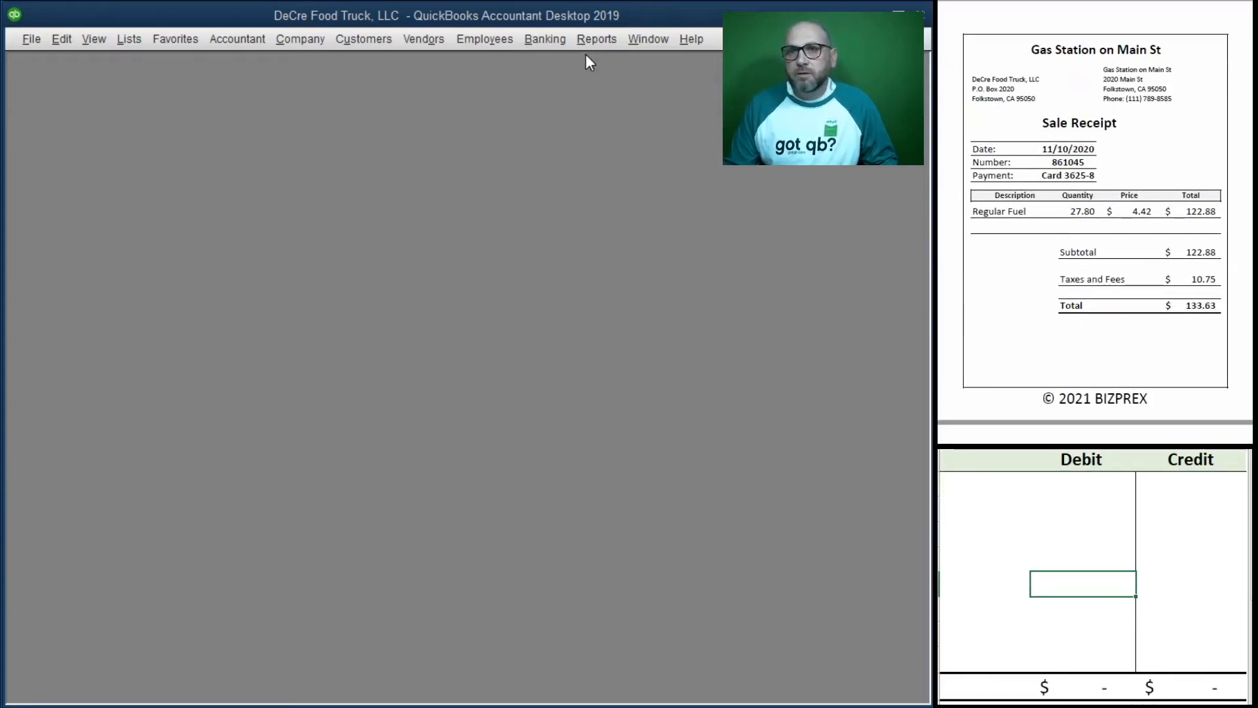
click(542, 41)
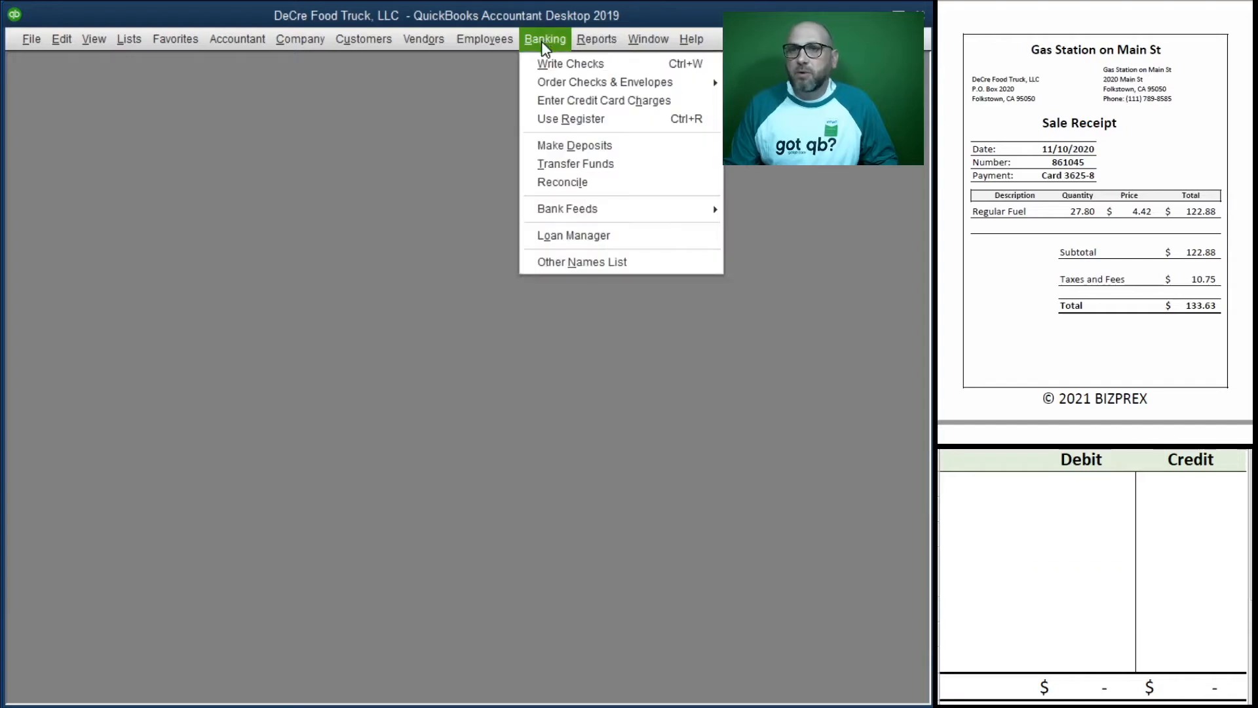
click(601, 102)
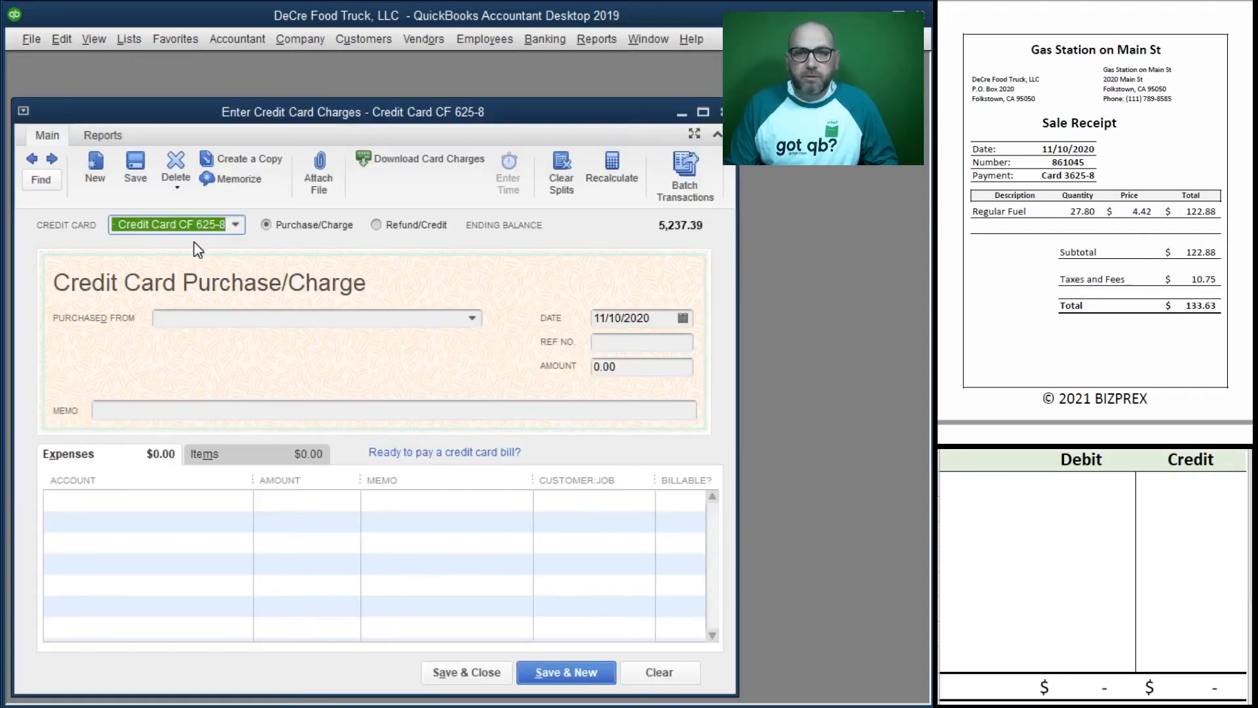
click(235, 224)
click(186, 289)
click(195, 318)
text(Gas Station on Main St)
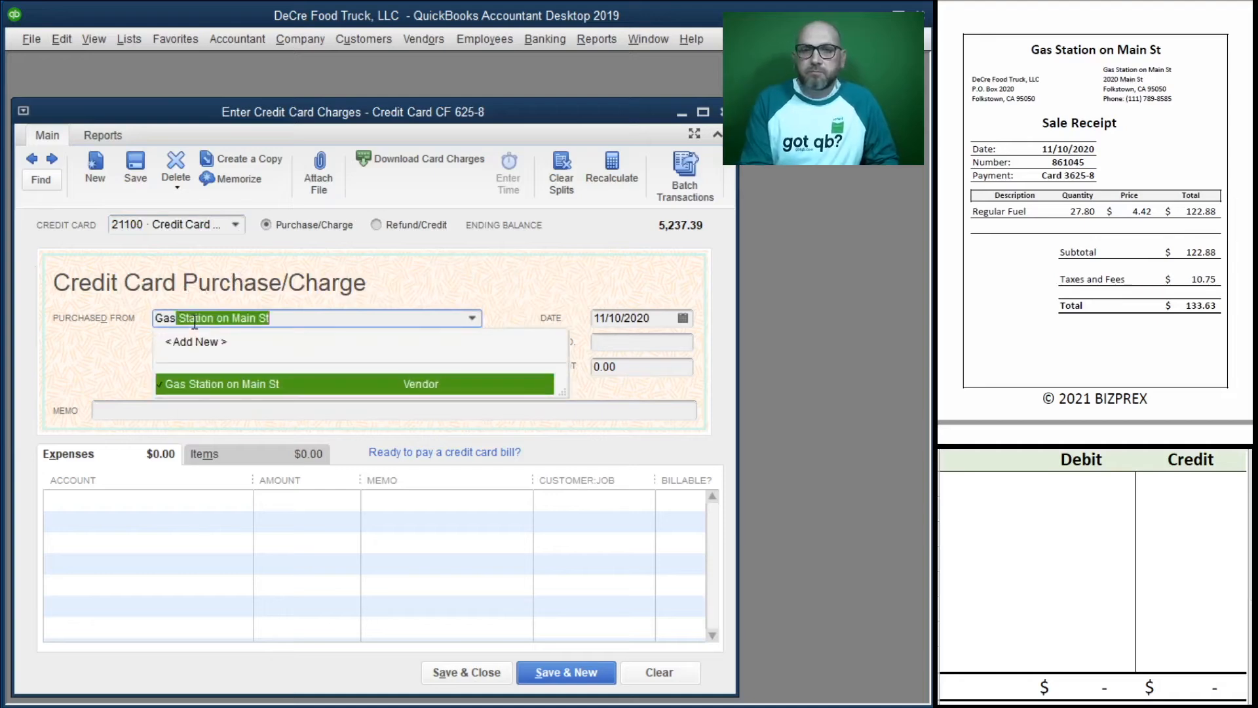
key(Tab)
key(Tab)
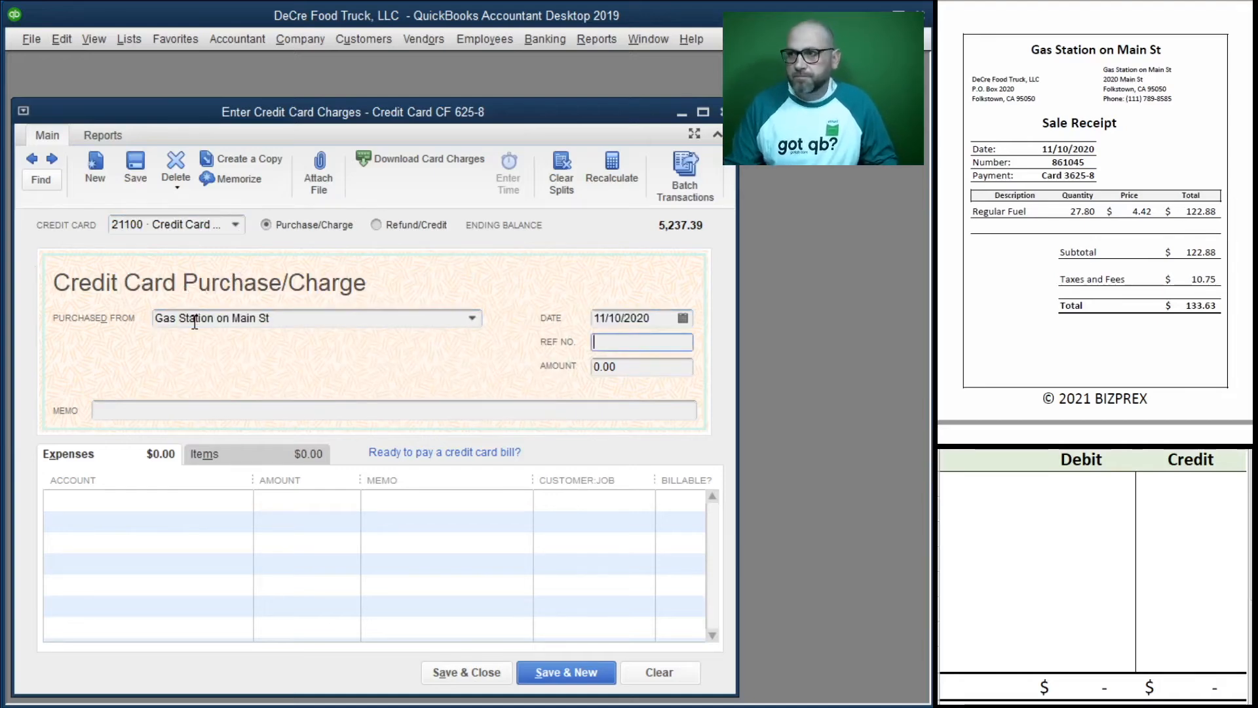
- Enter the sale receipt's number as the charge reference and set the amount to 133.63
text(861045)
key(Tab)
text(133)
key(Tab)
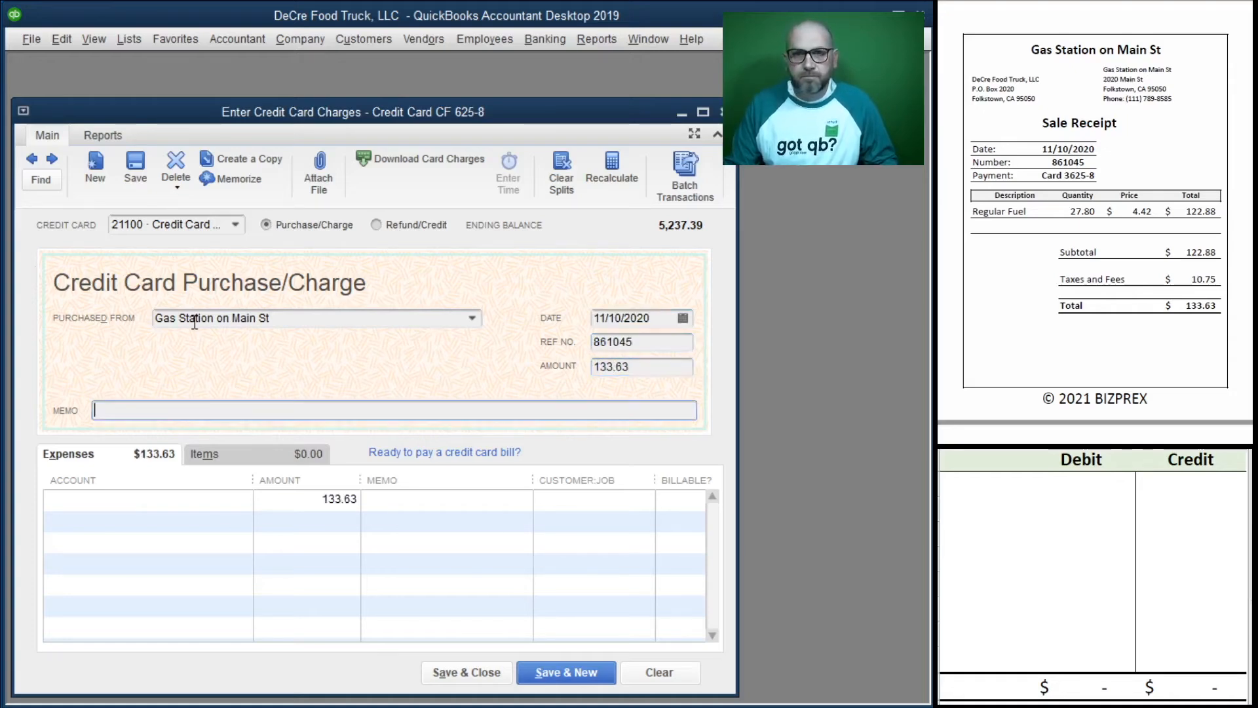
- Copy the charge's reference number into its main memo and into the memo of the first expense line
double_click(649, 346)
key(ctrl+c)
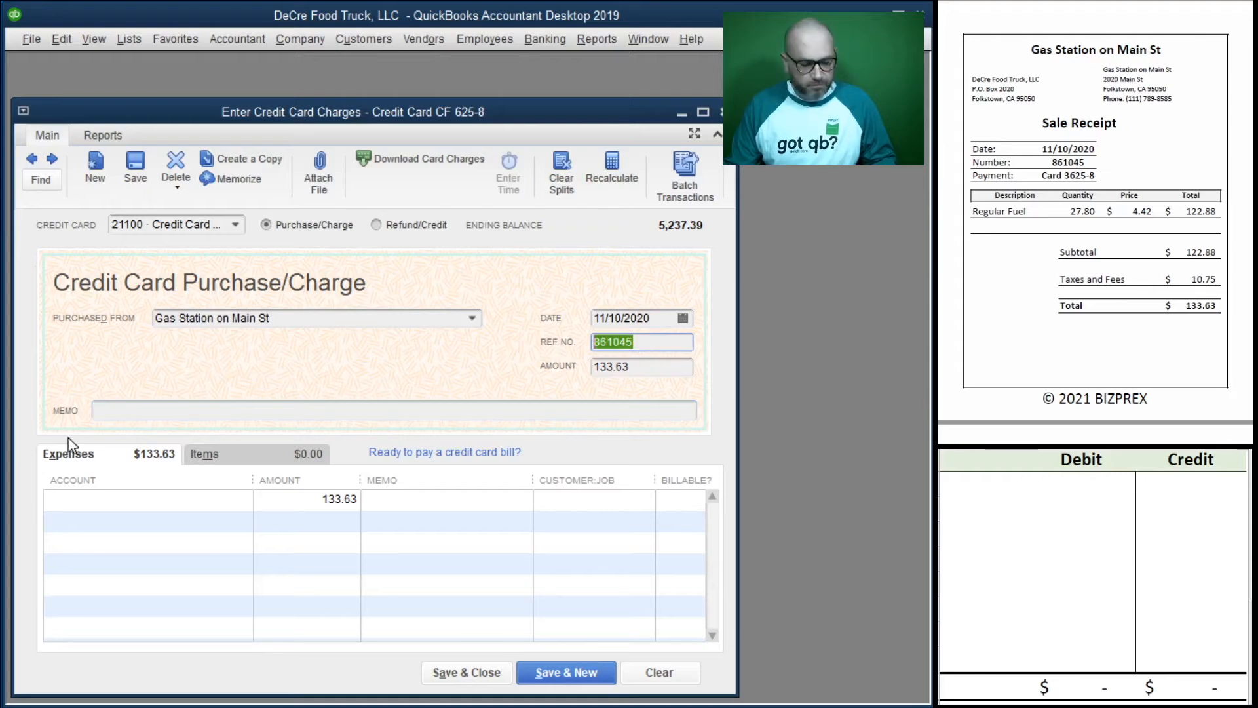
click(147, 413)
key(ctrl+v)
click(408, 500)
key(ctrl+v)
- Assign the expense line to account 63200 · Truck Expense - Fuel
click(197, 507)
text(fu)
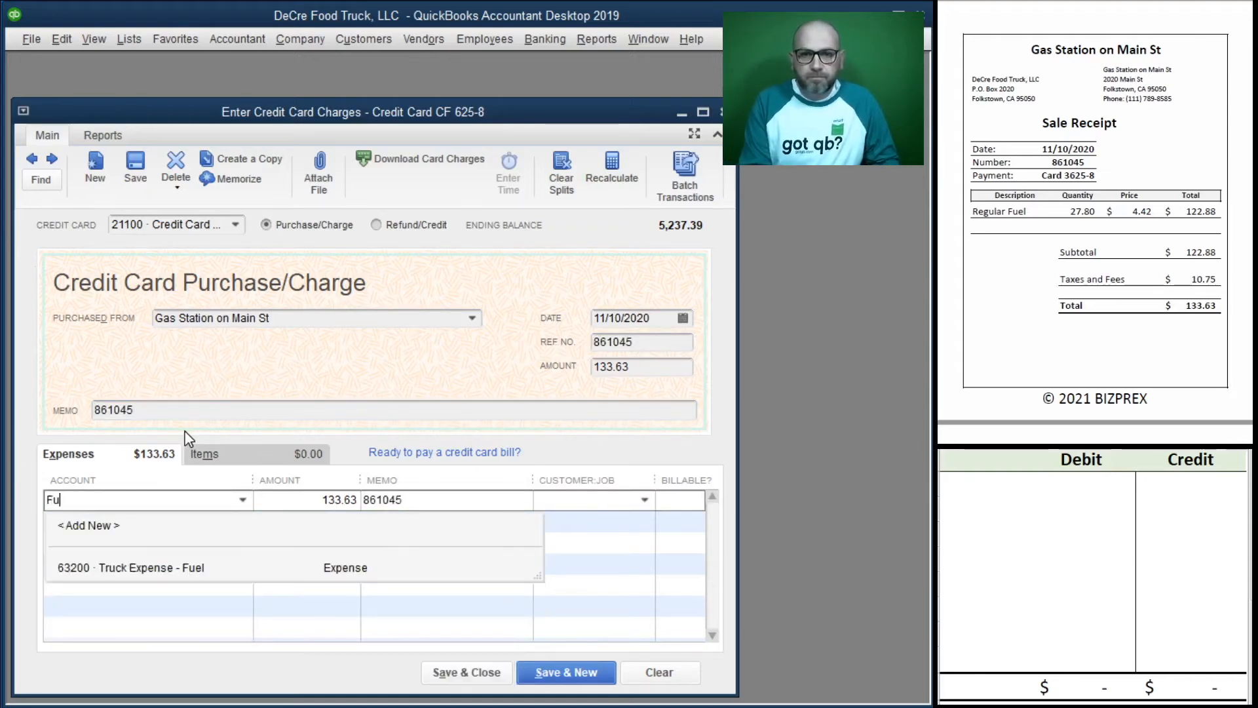
key(Tab)
key(Tab)
key(Tab)
key(Tab)
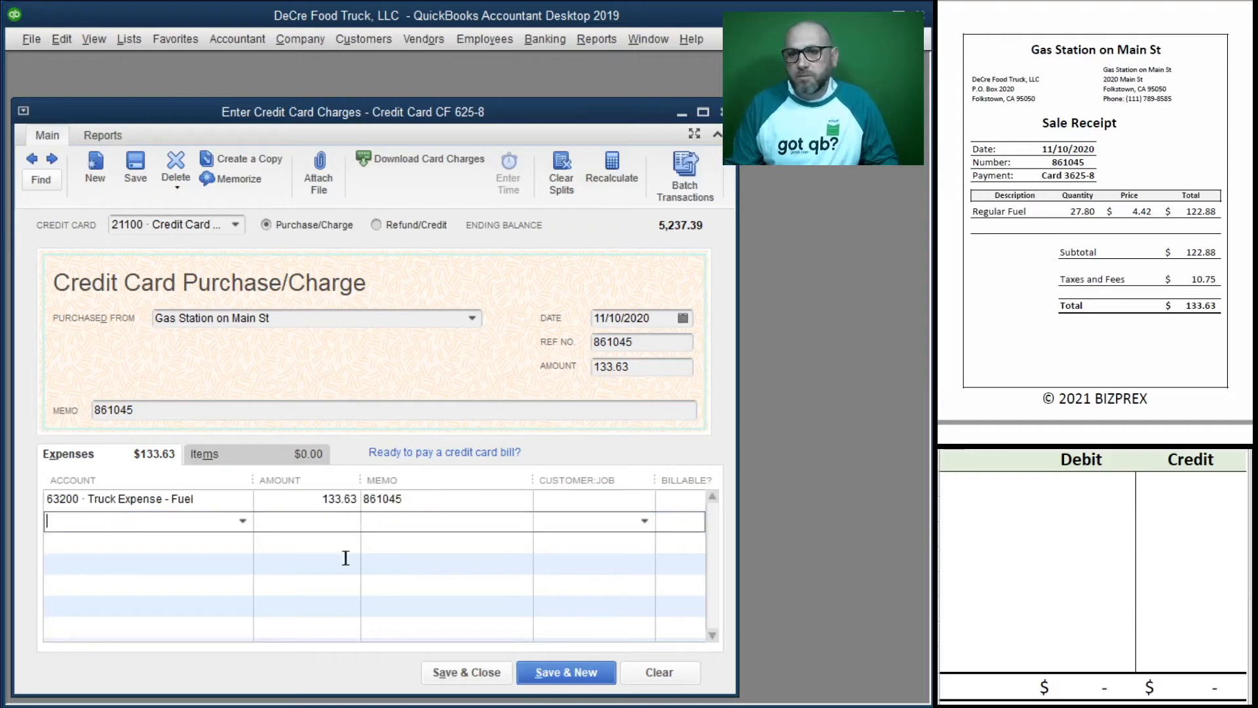
- Enter a 133.63 credit to account 21100 in the first row of the debit/credit worksheet
click(989, 485)
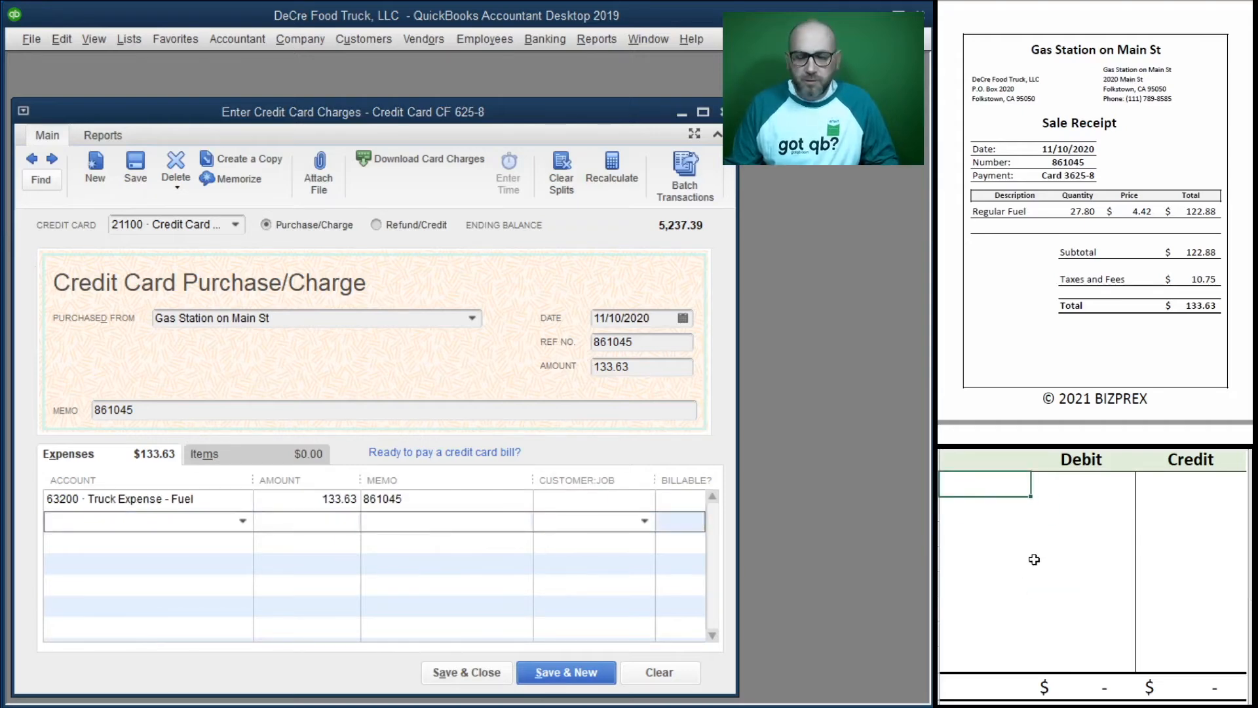
text(21100)
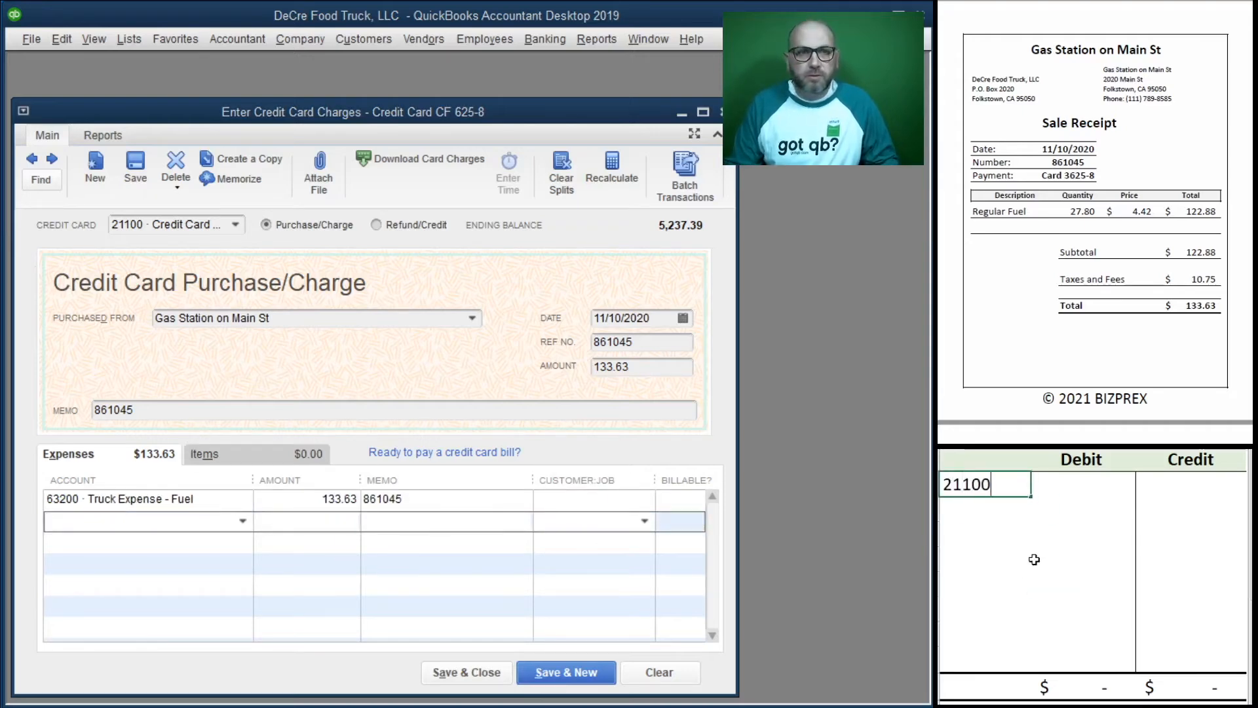
key(Tab)
click(1192, 483)
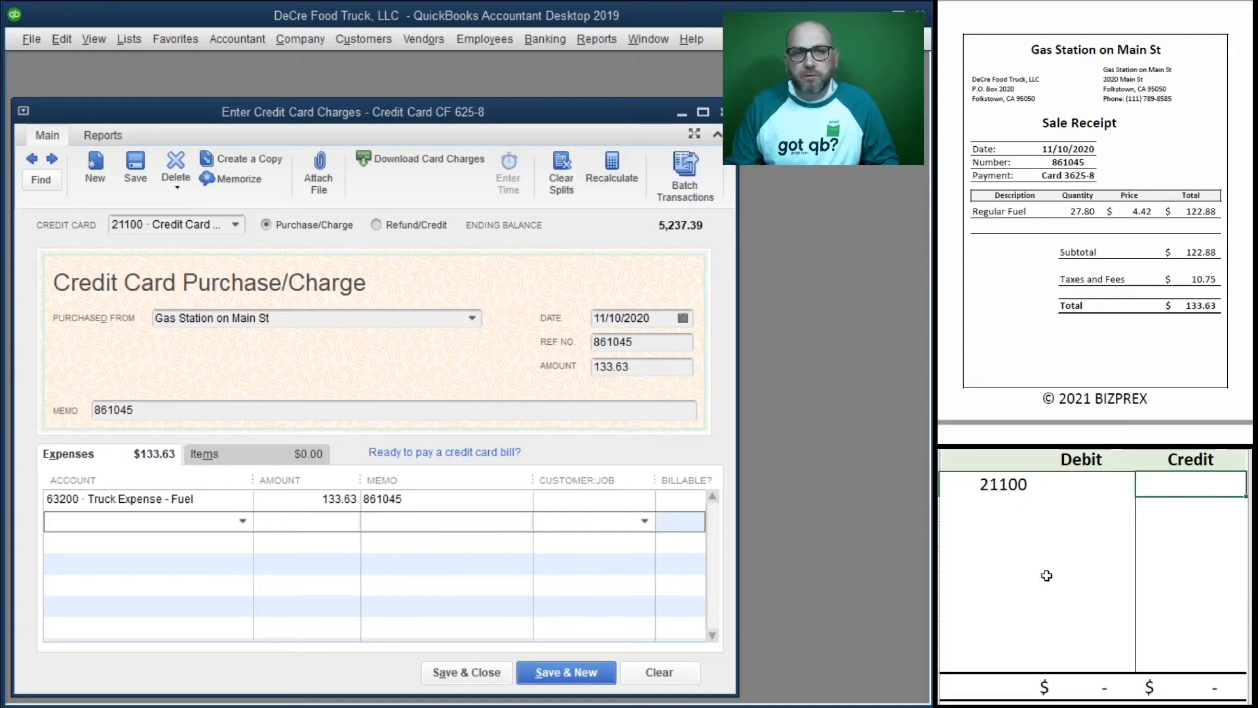
text(133.63)
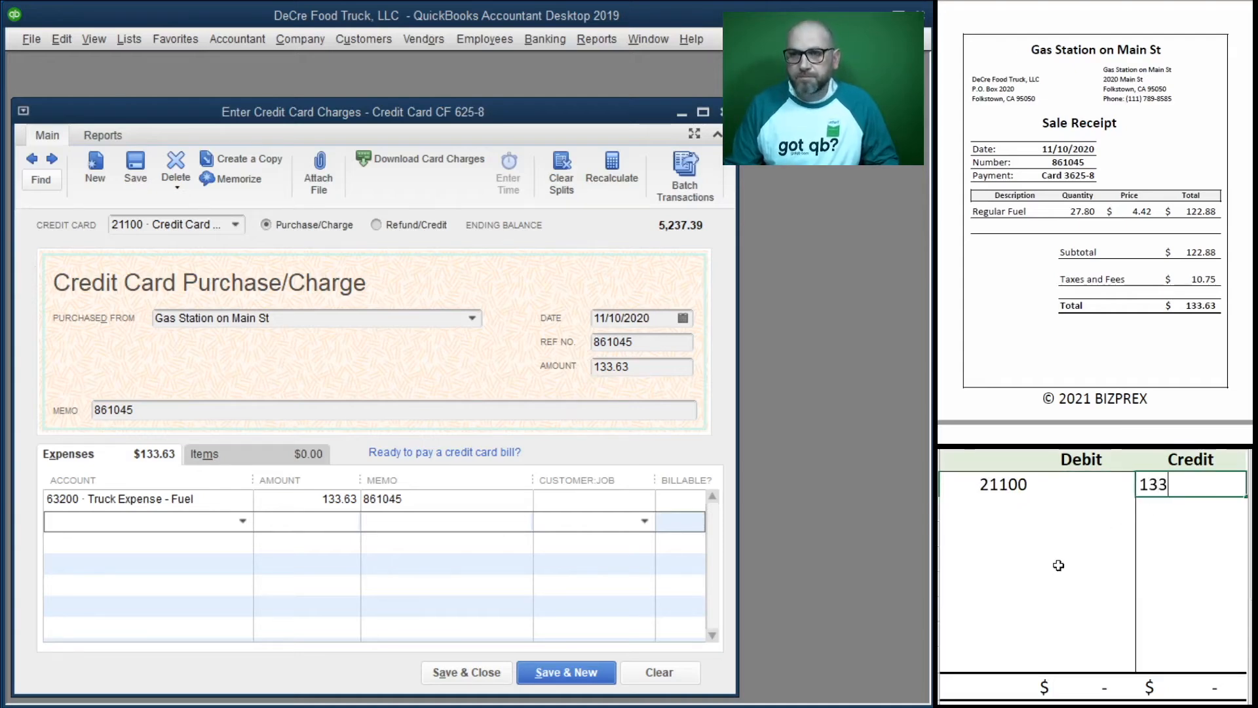
key(Return)
- Enter a 133.63 debit to account 63200 in the second row of the debit/credit worksheet
key(Left)
key(Left)
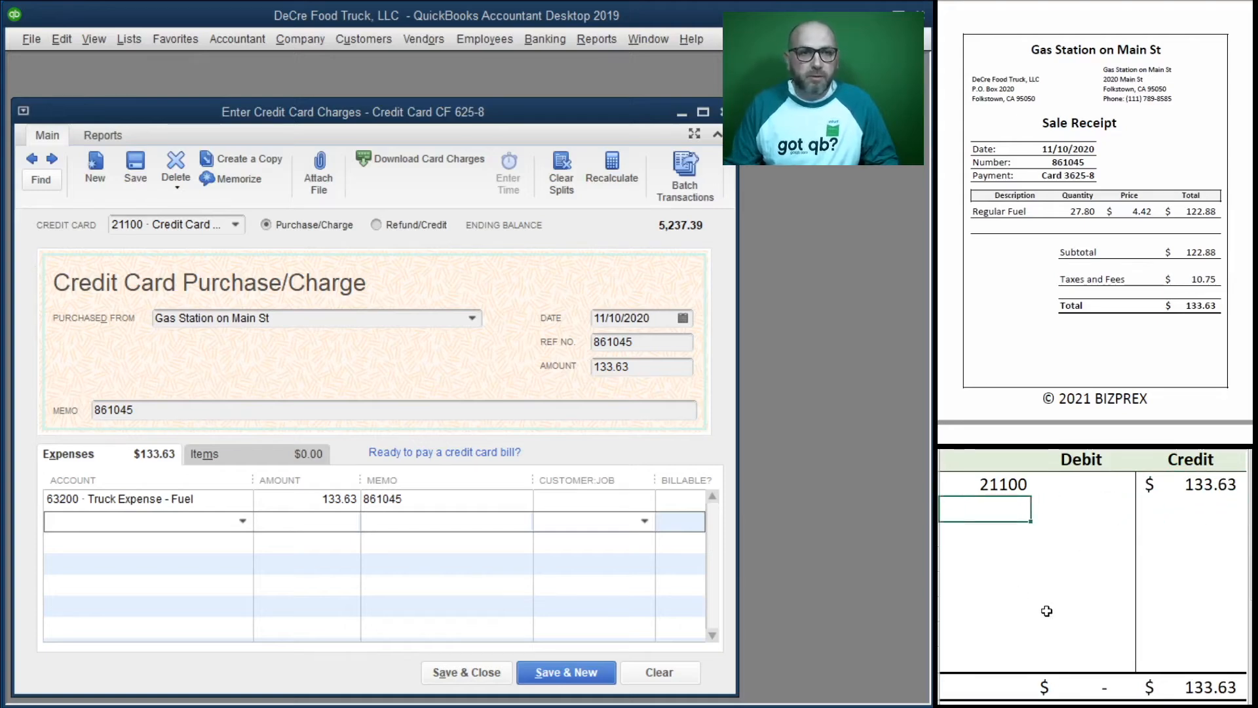
text(63200)
key(Tab)
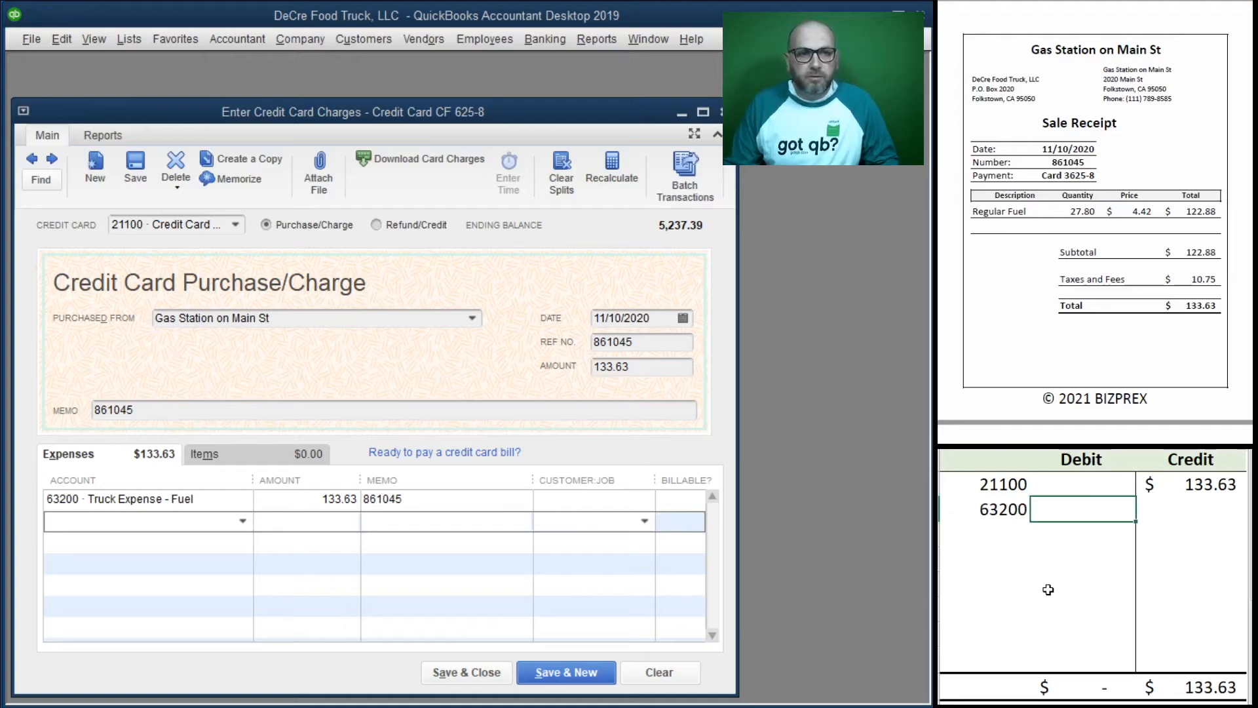
text(133.63)
key(Tab)
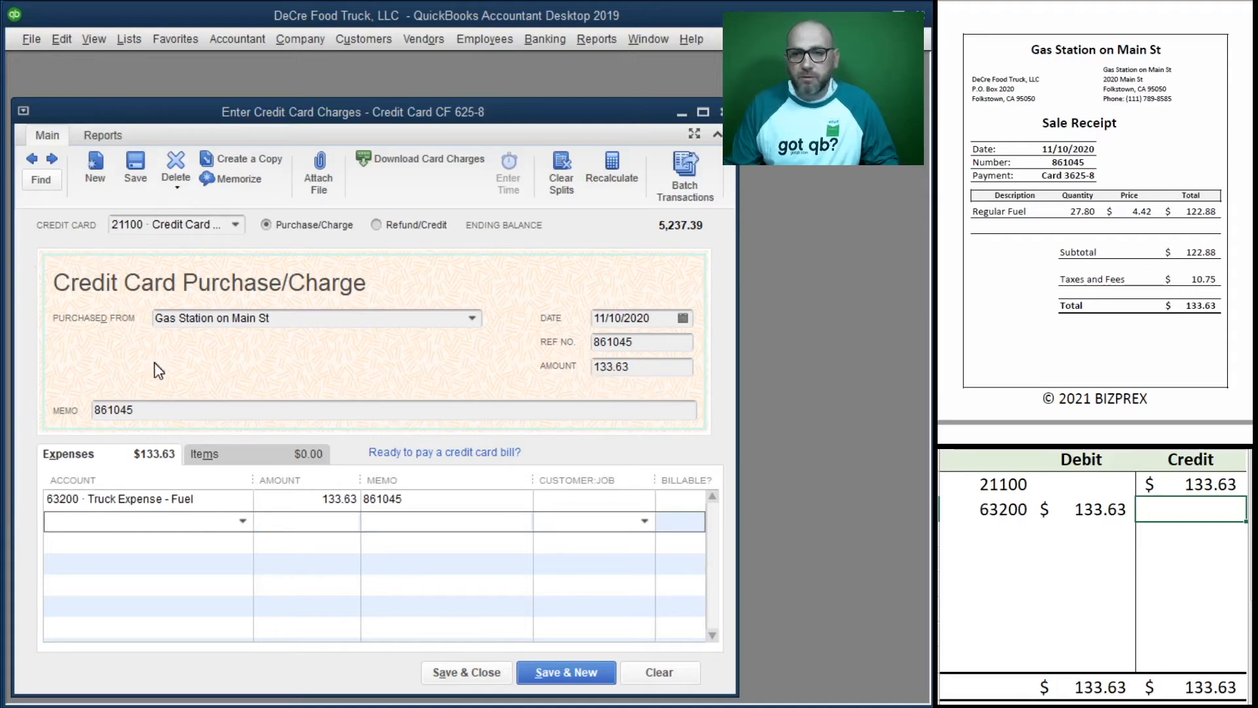
- Save and close the Gas Station on Main St charge, and clear its entries from the debit/credit worksheet
click(455, 670)
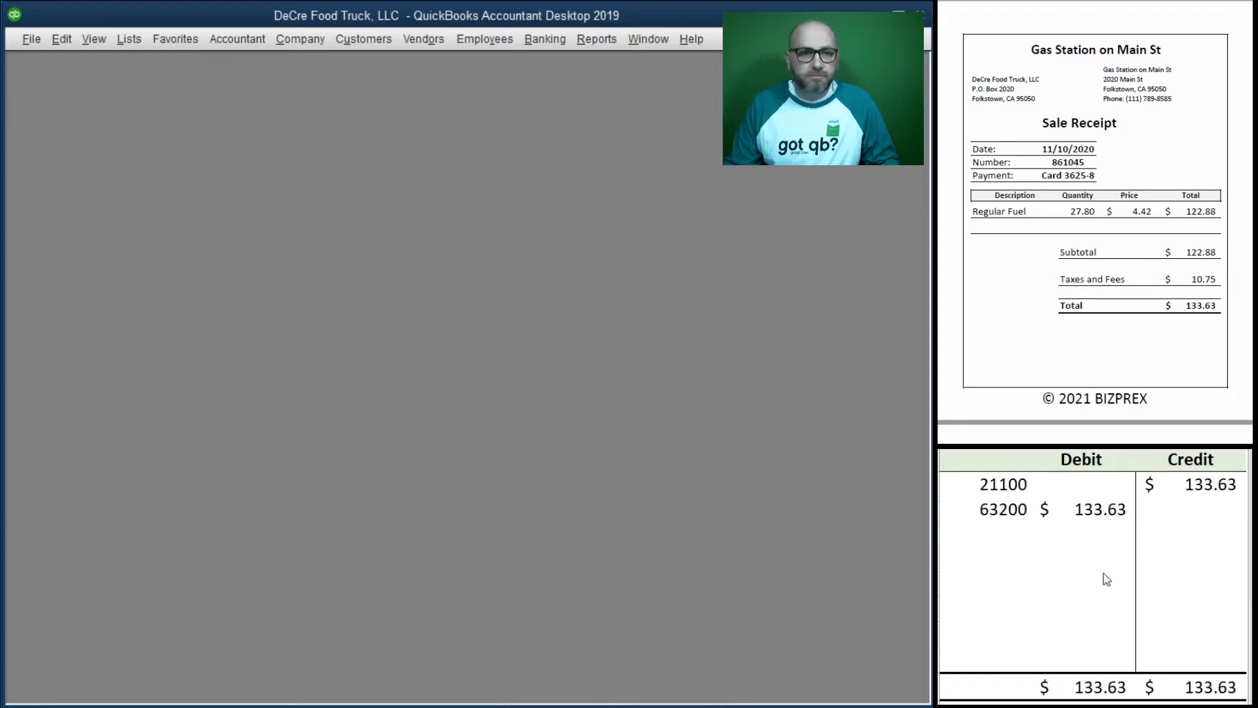
drag(1146, 514, 1013, 485)
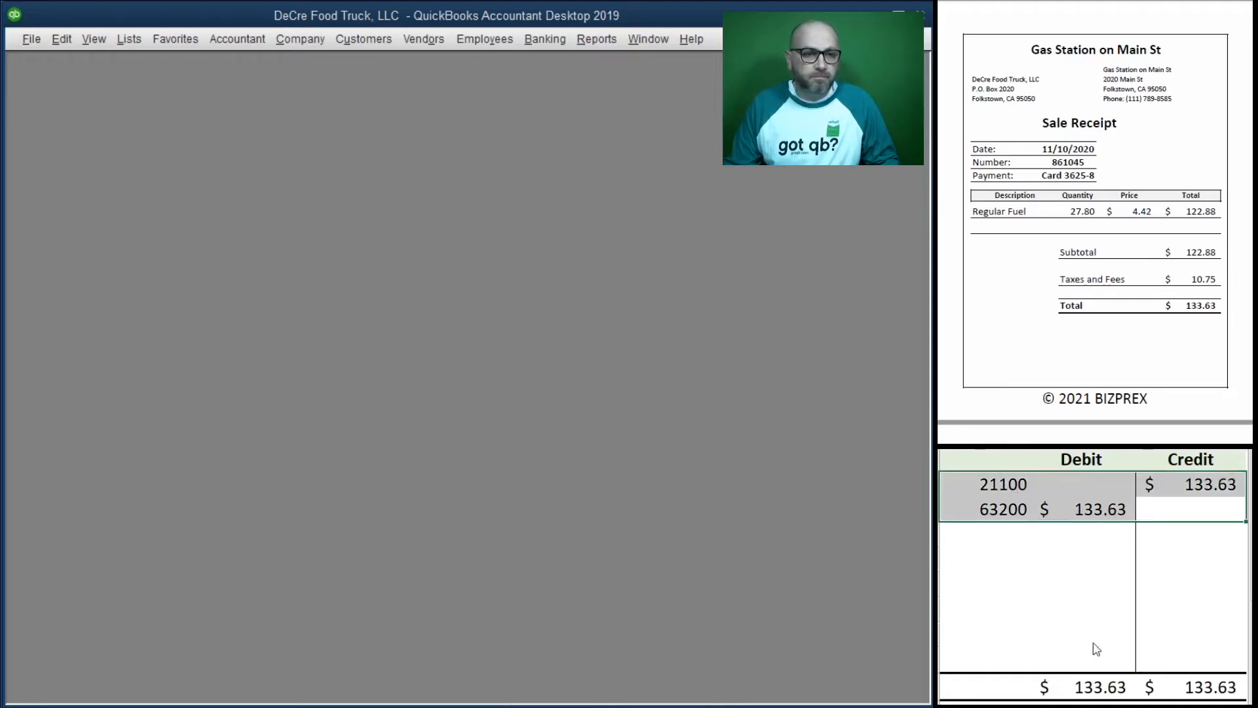
key(Delete)
click(1042, 577)
- Start paying bills and select the Food Traders, Inc. bill, as on the 11/12/2020 CreditFirst receipt
scroll(1020, 245, down, 5)
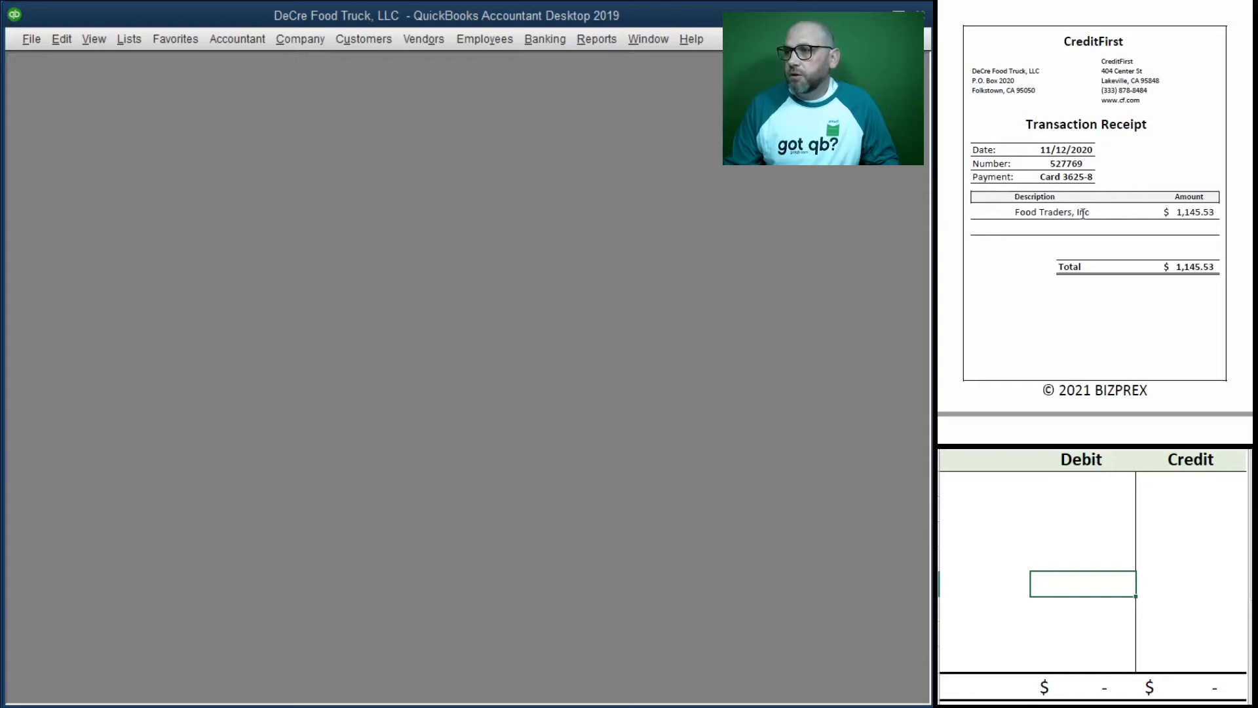
click(423, 41)
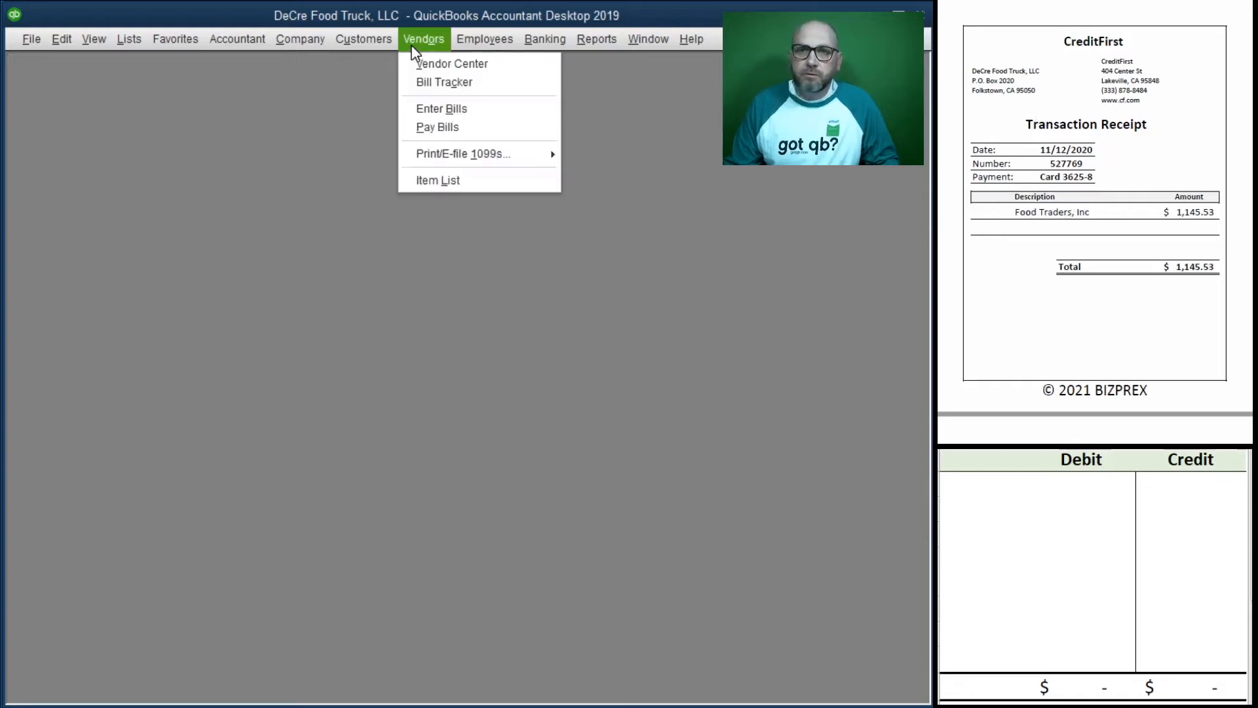
click(489, 128)
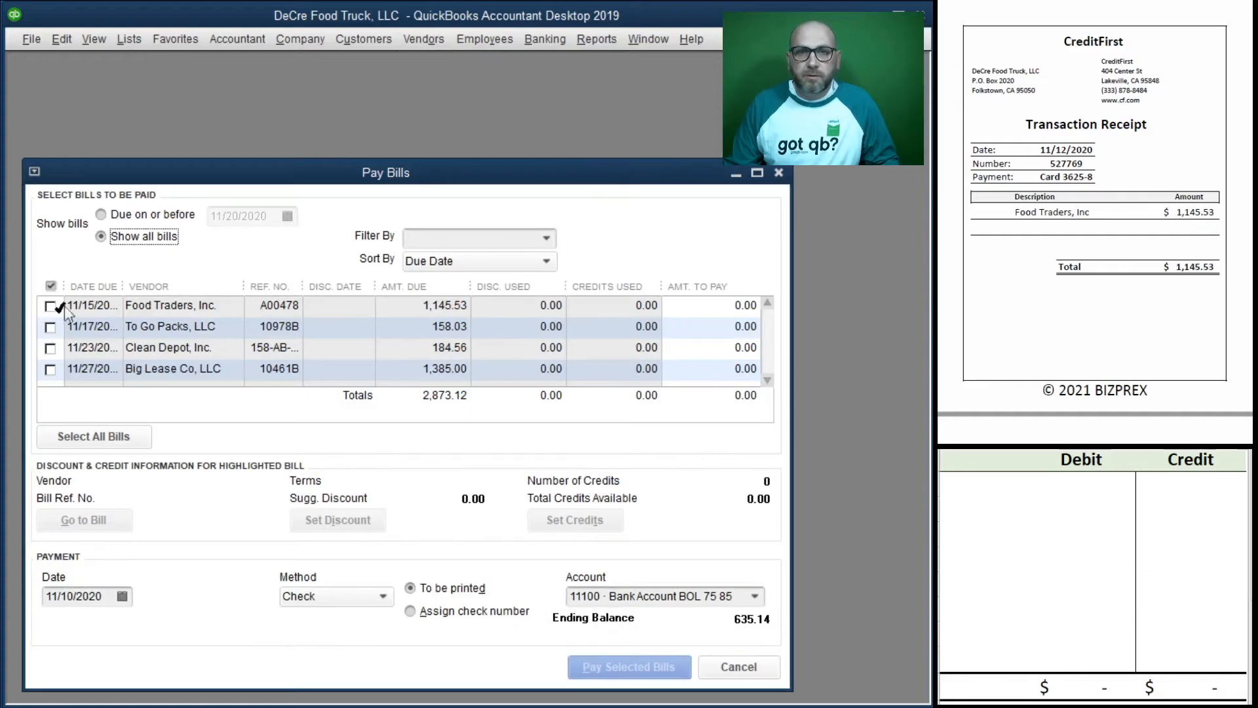
click(53, 308)
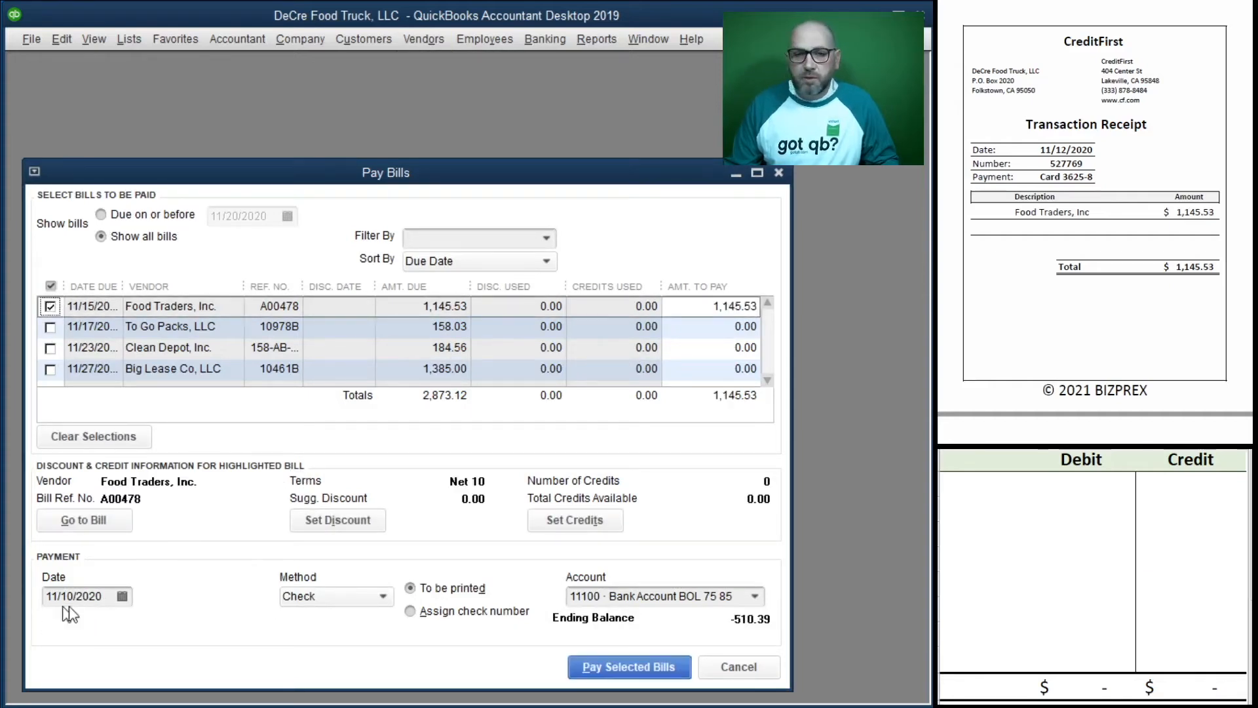
- Set the bill payment's date to 11/12/2020 and its method to Credit Card
click(103, 596)
text(11/12/2020)
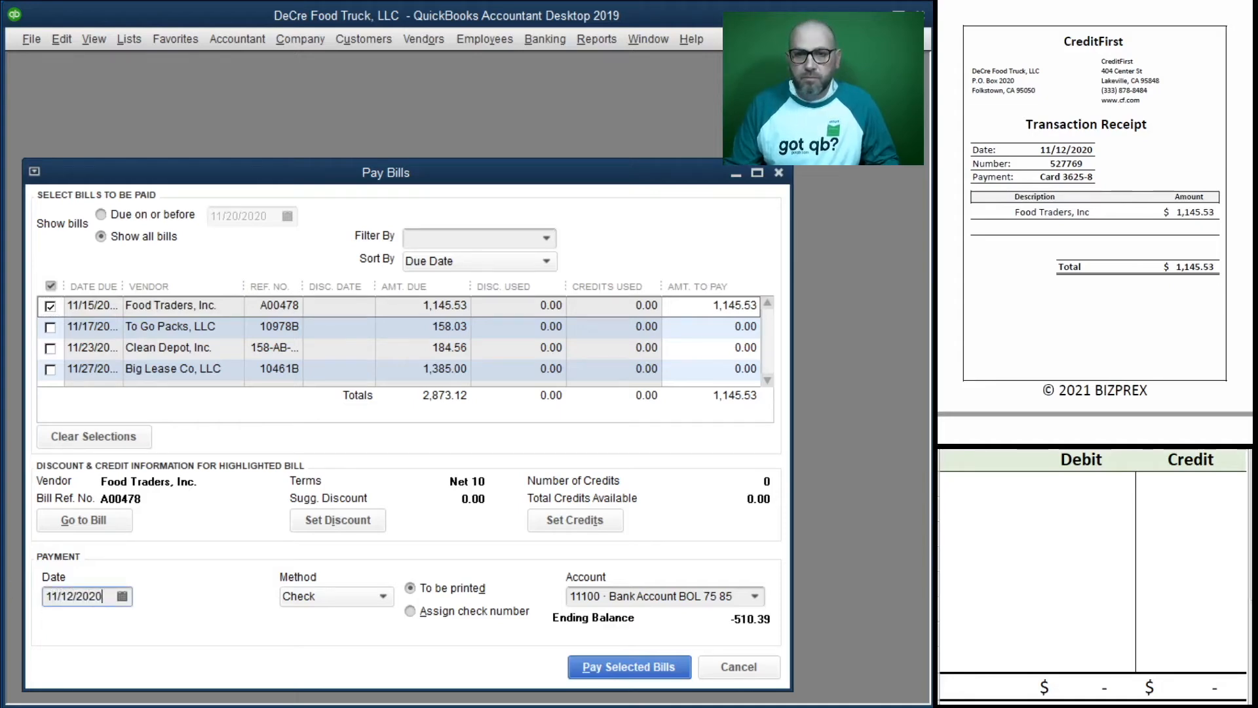
click(367, 601)
click(315, 639)
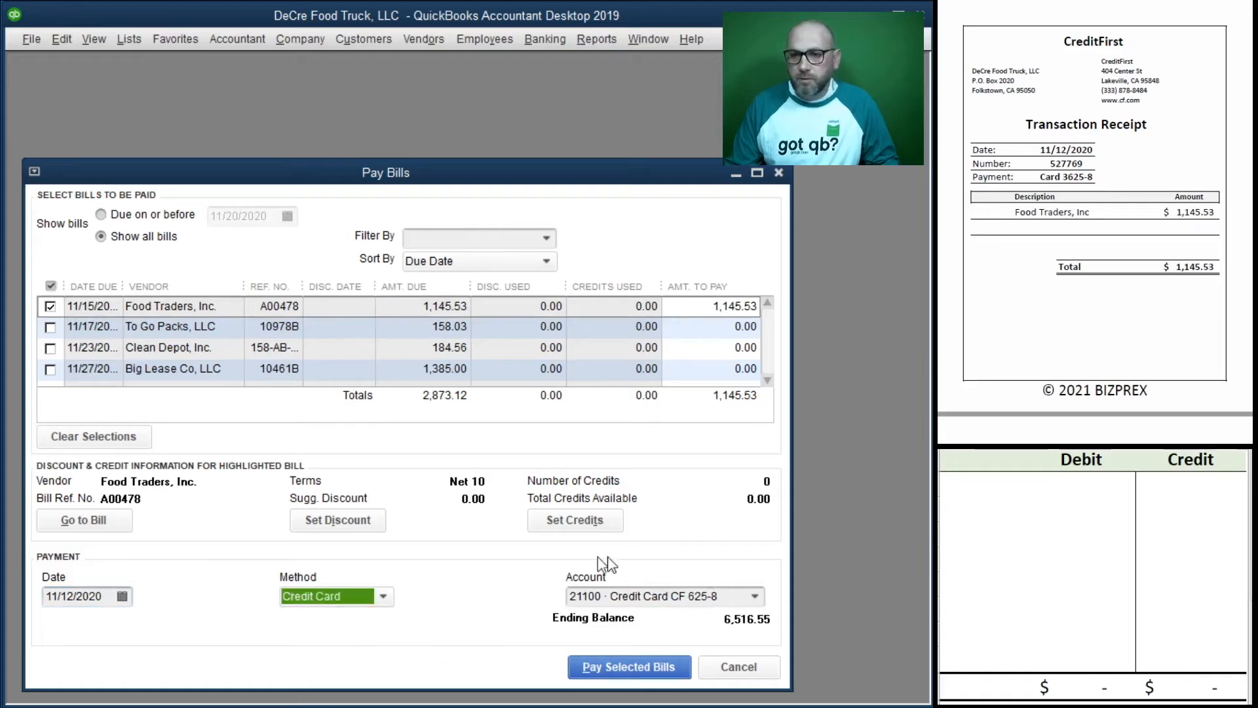
- Enter a 1,145.53 debit to account 20000 in the first row of the debit/credit worksheet
click(1083, 583)
click(977, 488)
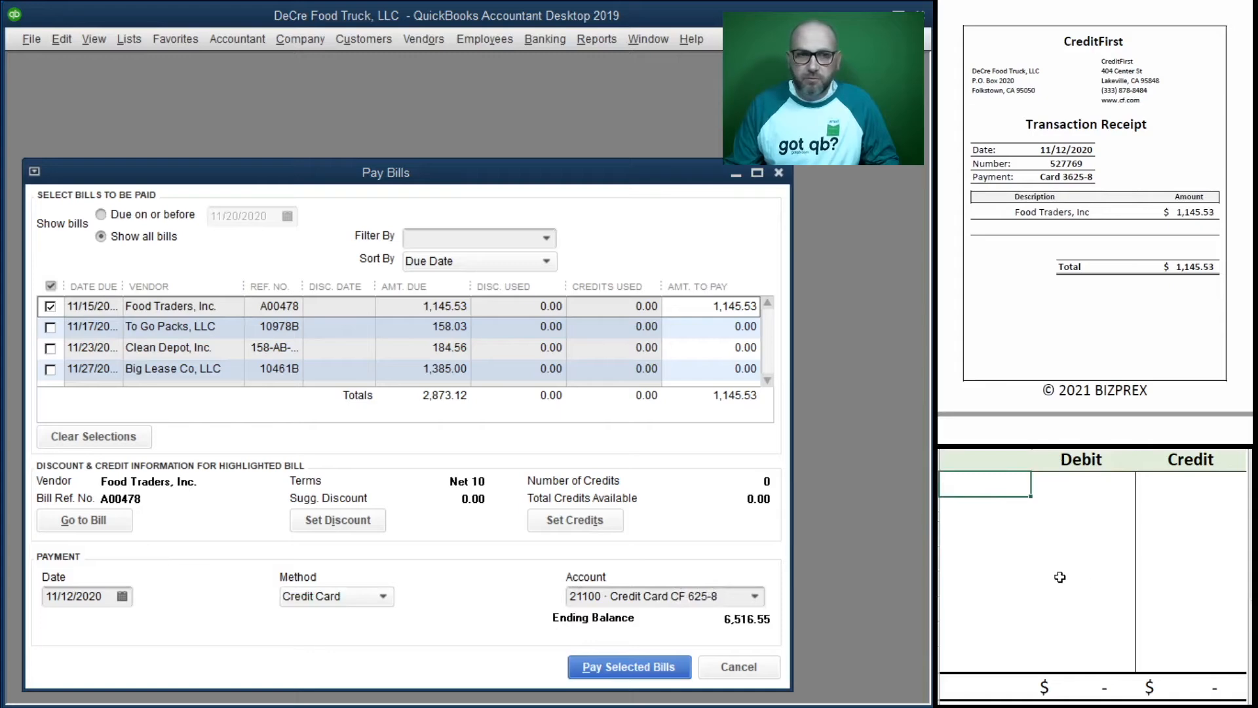
text(20000)
key(Tab)
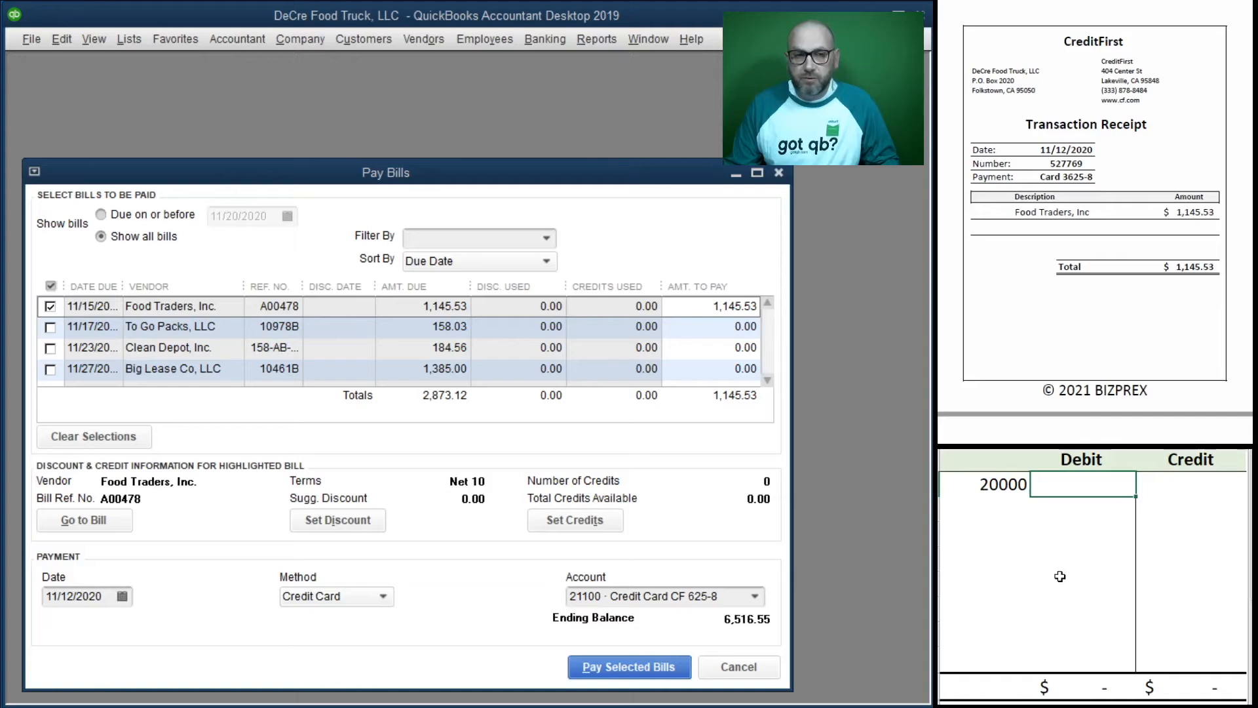
text(1145.53)
key(Return)
- Enter a 1,145.53 credit to account 21100 in the second row of the debit/credit worksheet
click(996, 511)
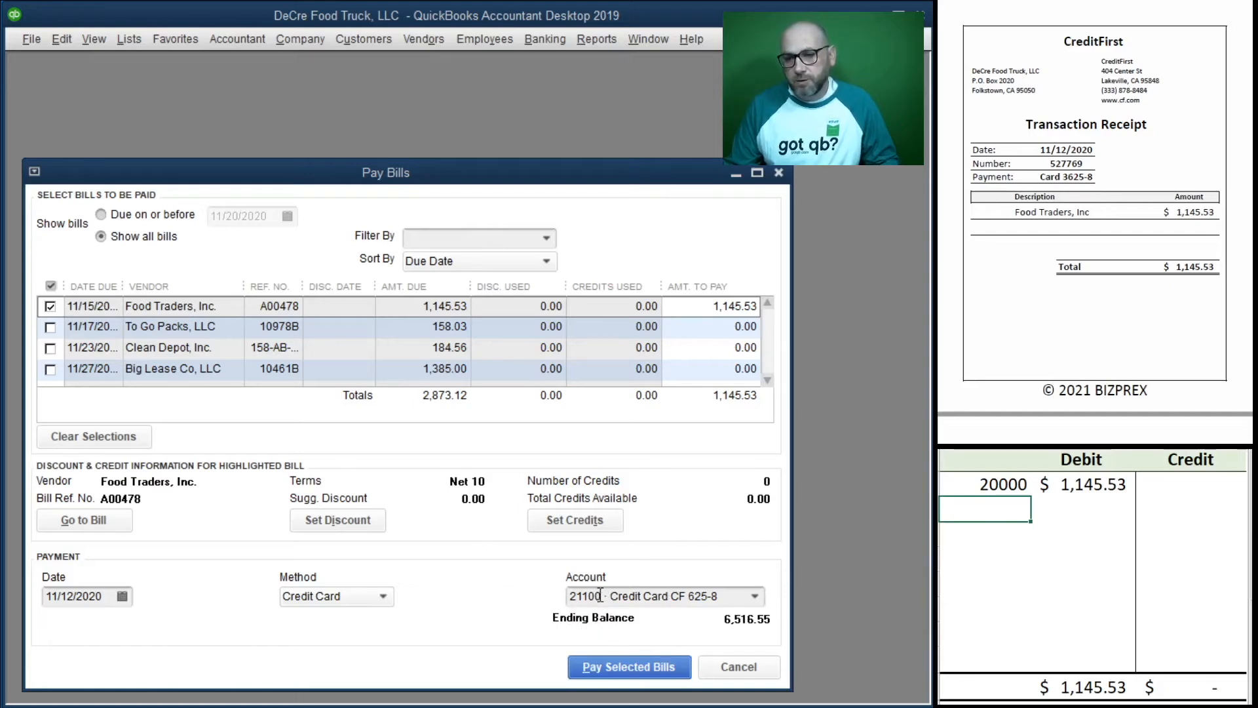
text(21100)
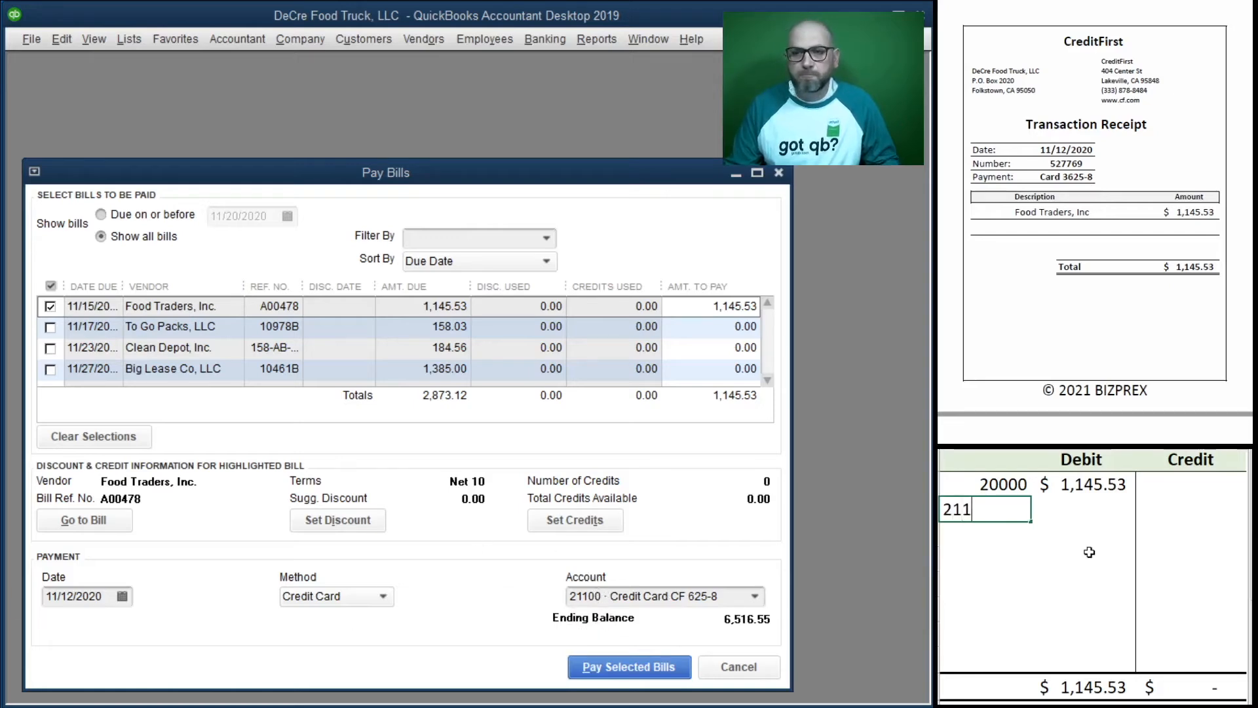
key(ctrl+Return)
key(Tab)
key(Tab)
text(1,145.53)
key(Return)
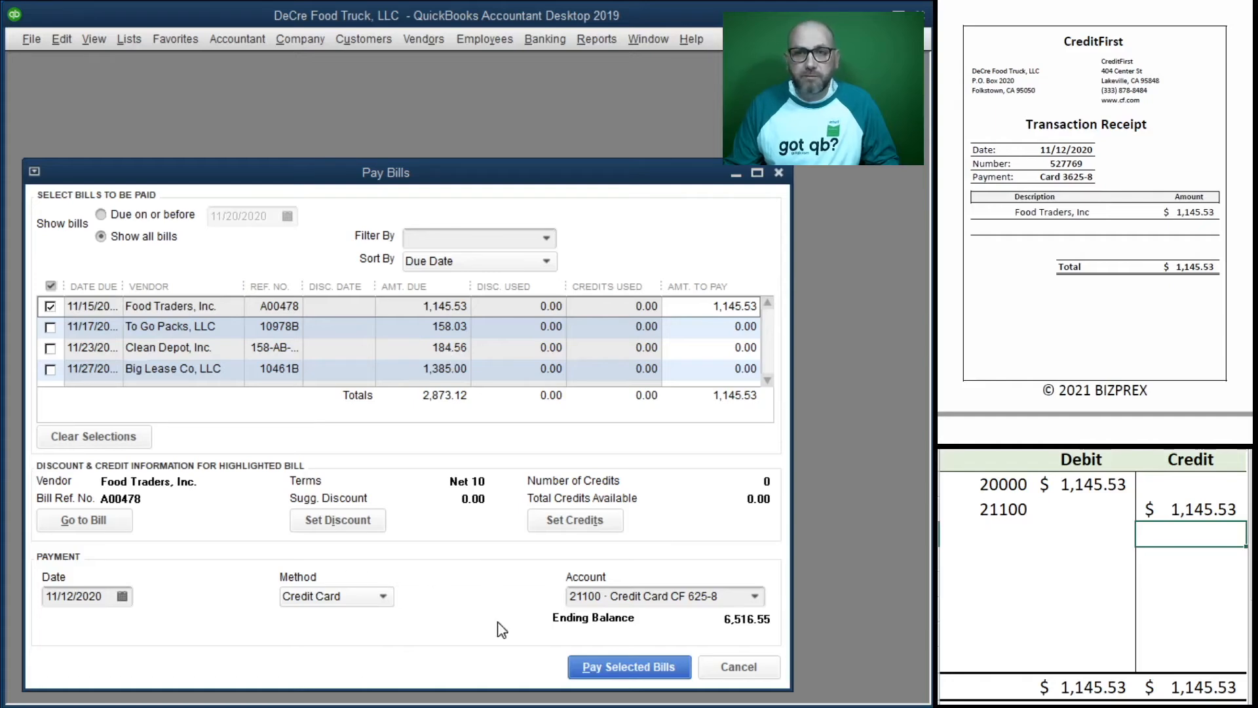
- Record the payment of the Food Traders, Inc. bill and clear its entries from the debit/credit worksheet
click(629, 669)
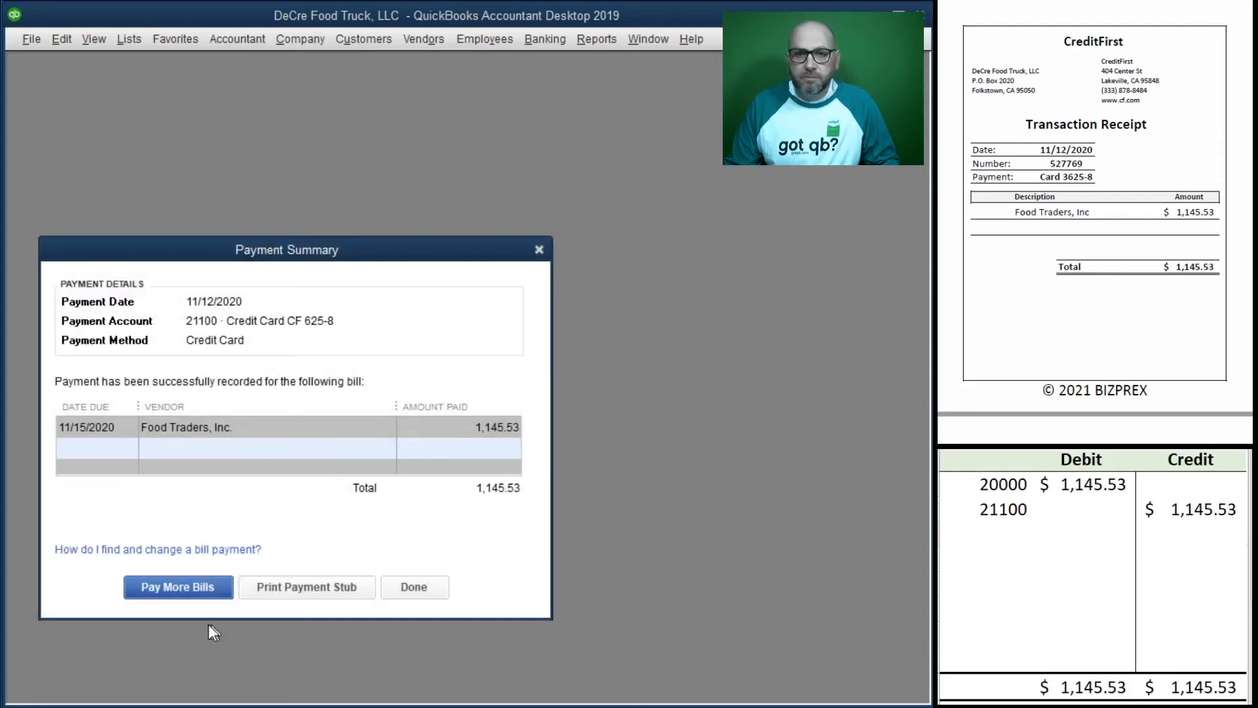
click(416, 587)
click(1183, 534)
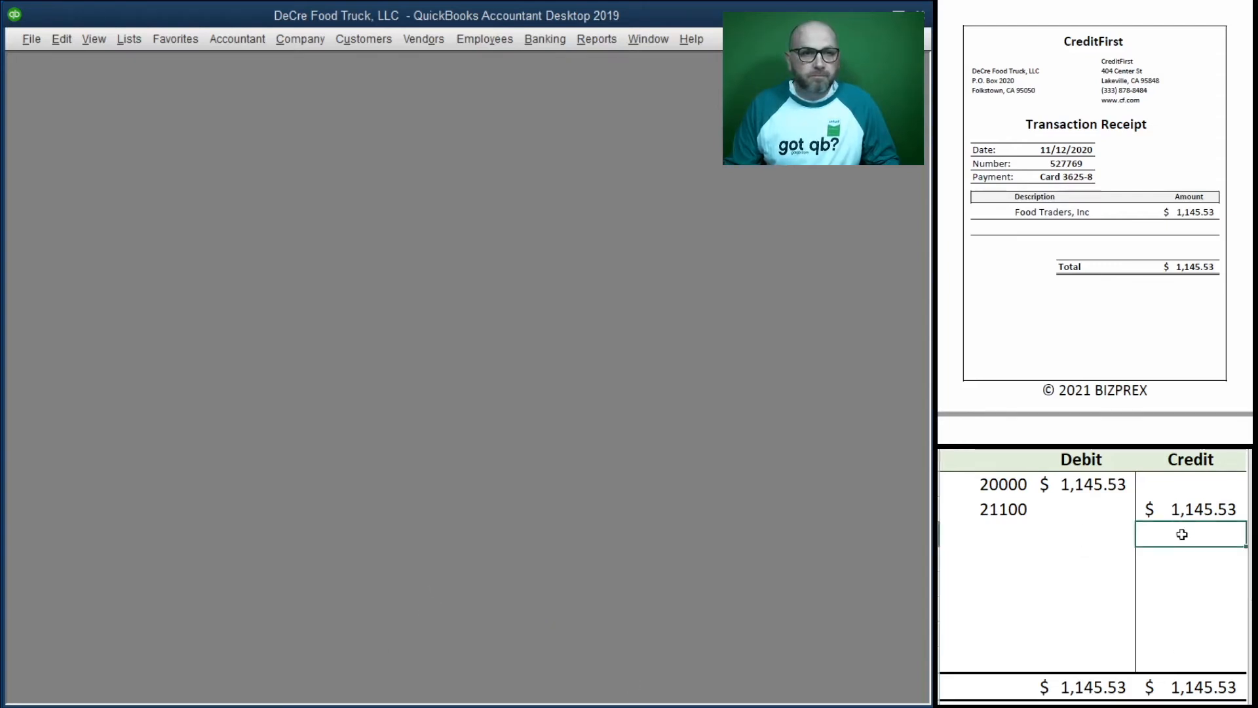
drag(1183, 534, 989, 485)
key(Delete)
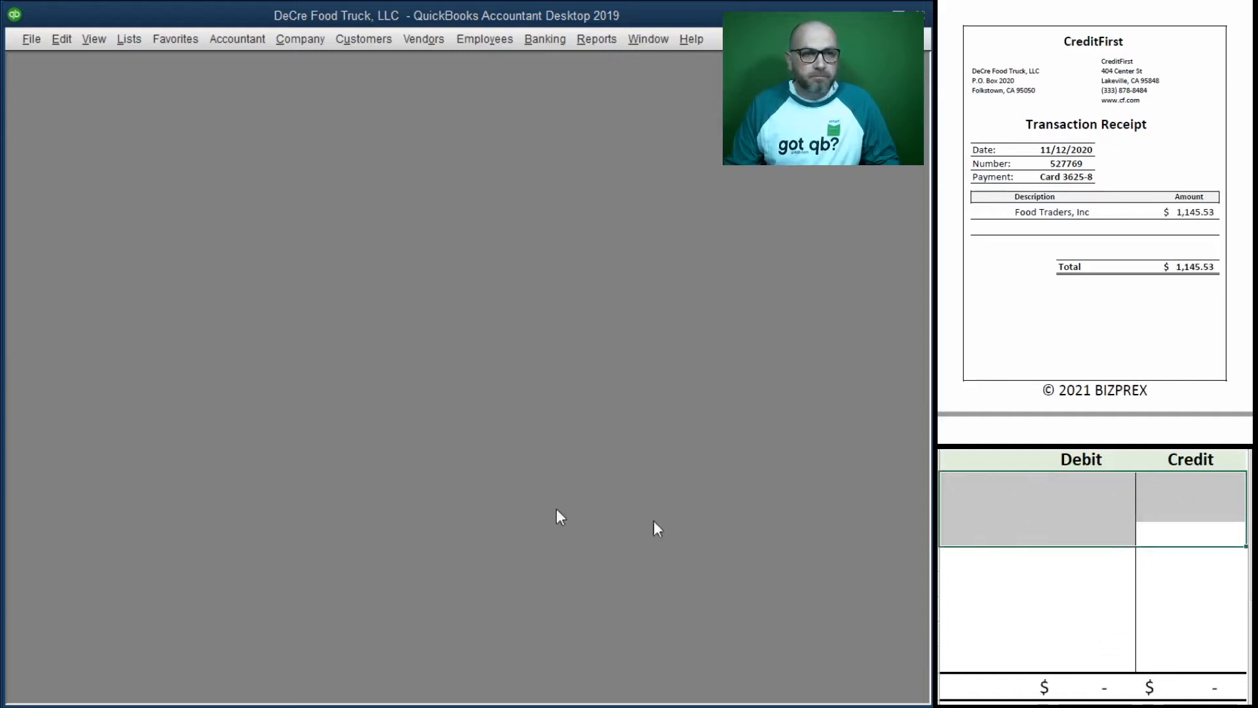
- Select the To Go Packs, LLC bill for payment and set the payment date to 11/14/2020
scroll(1057, 238, down, 5)
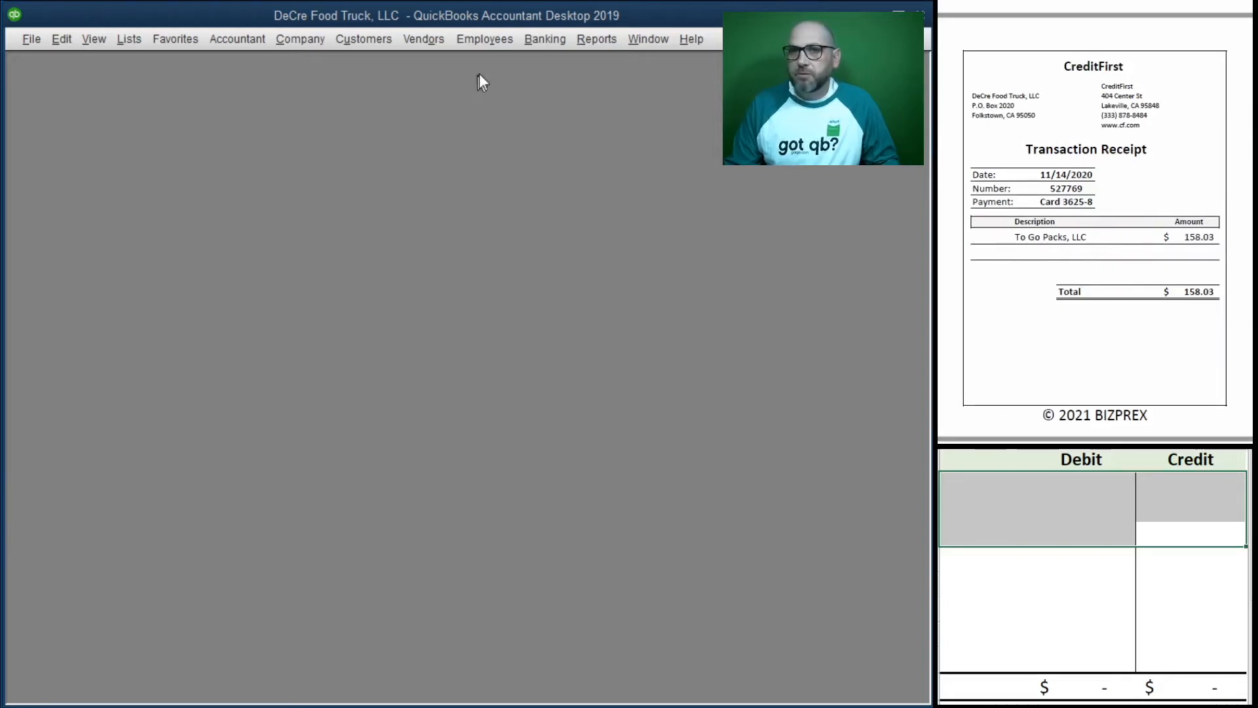
click(418, 38)
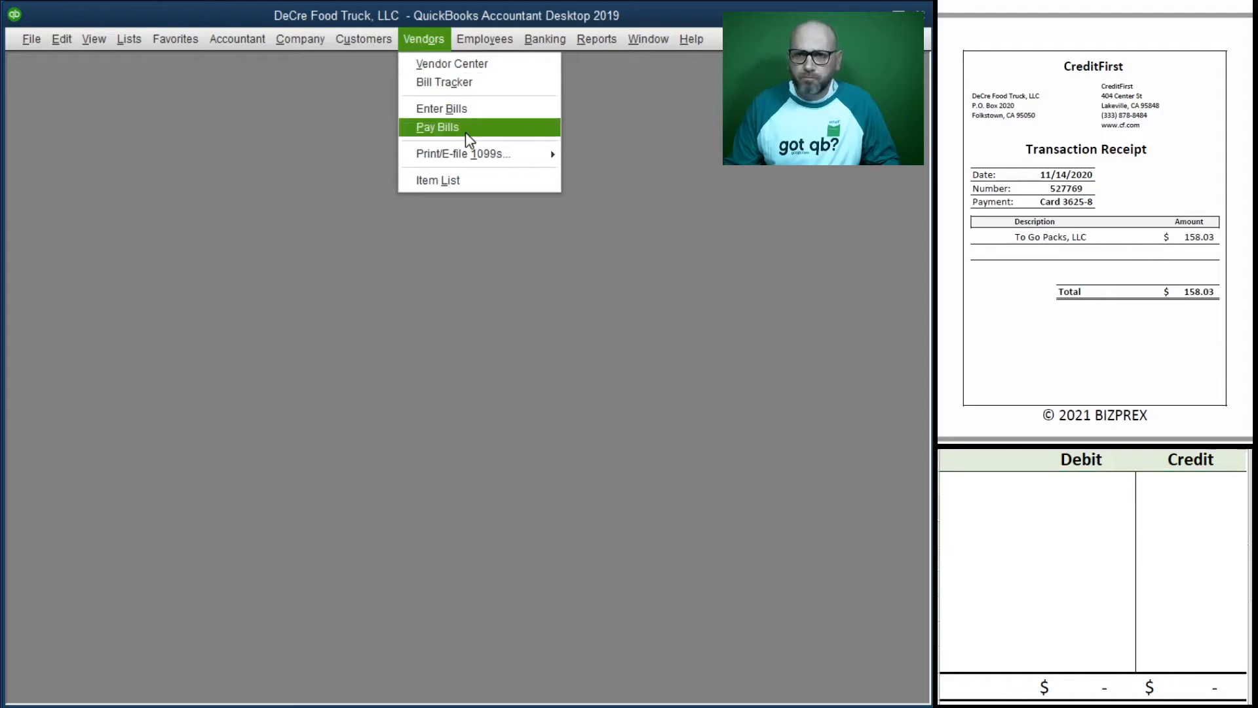
click(446, 127)
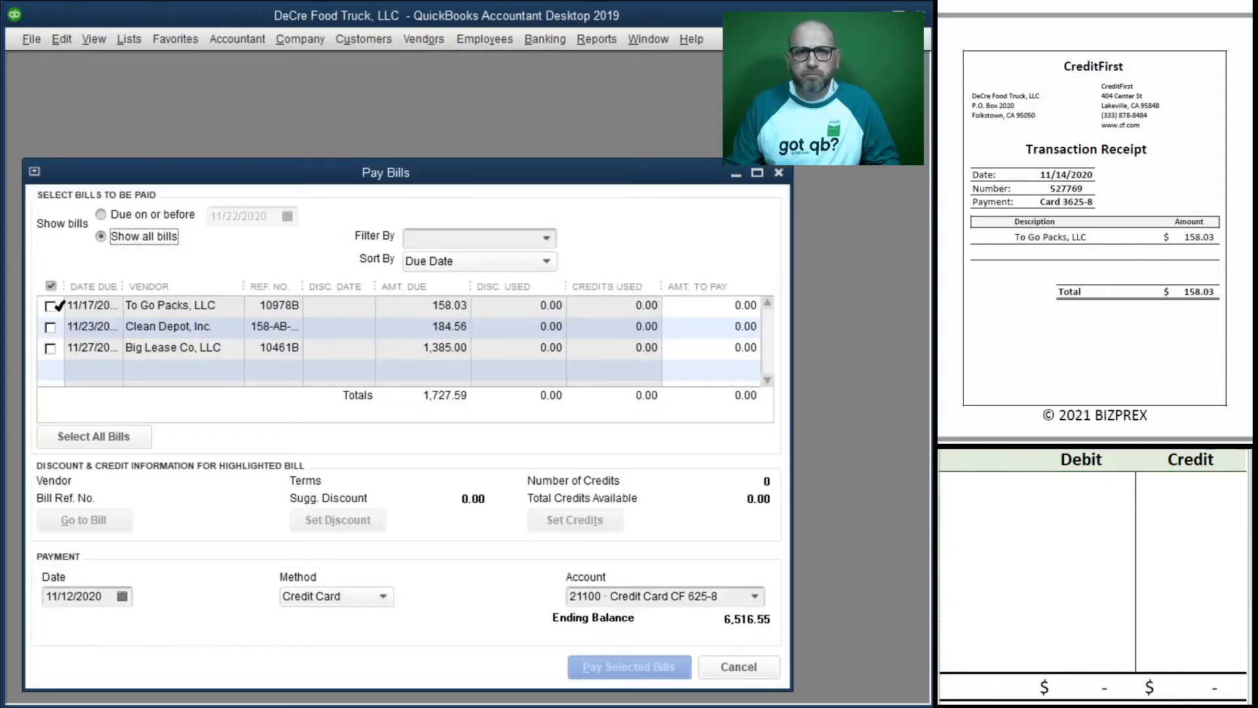
click(50, 306)
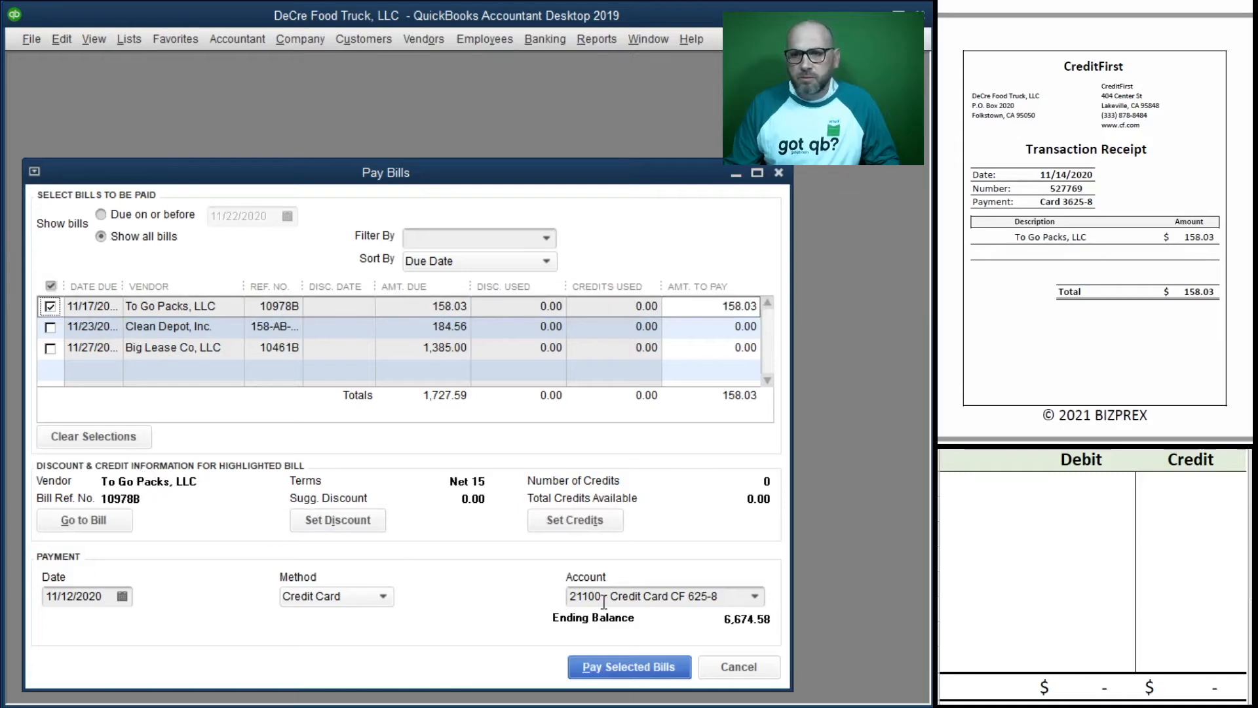
click(74, 598)
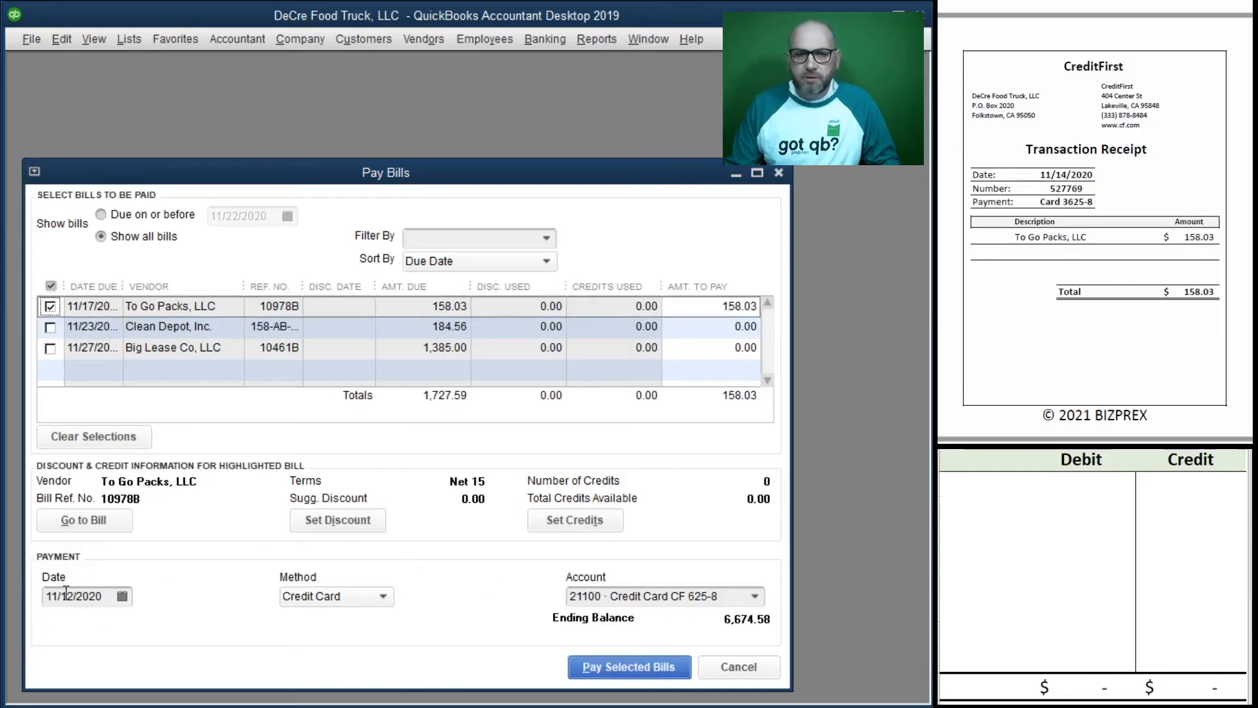
key(BackSpace)
text(4)
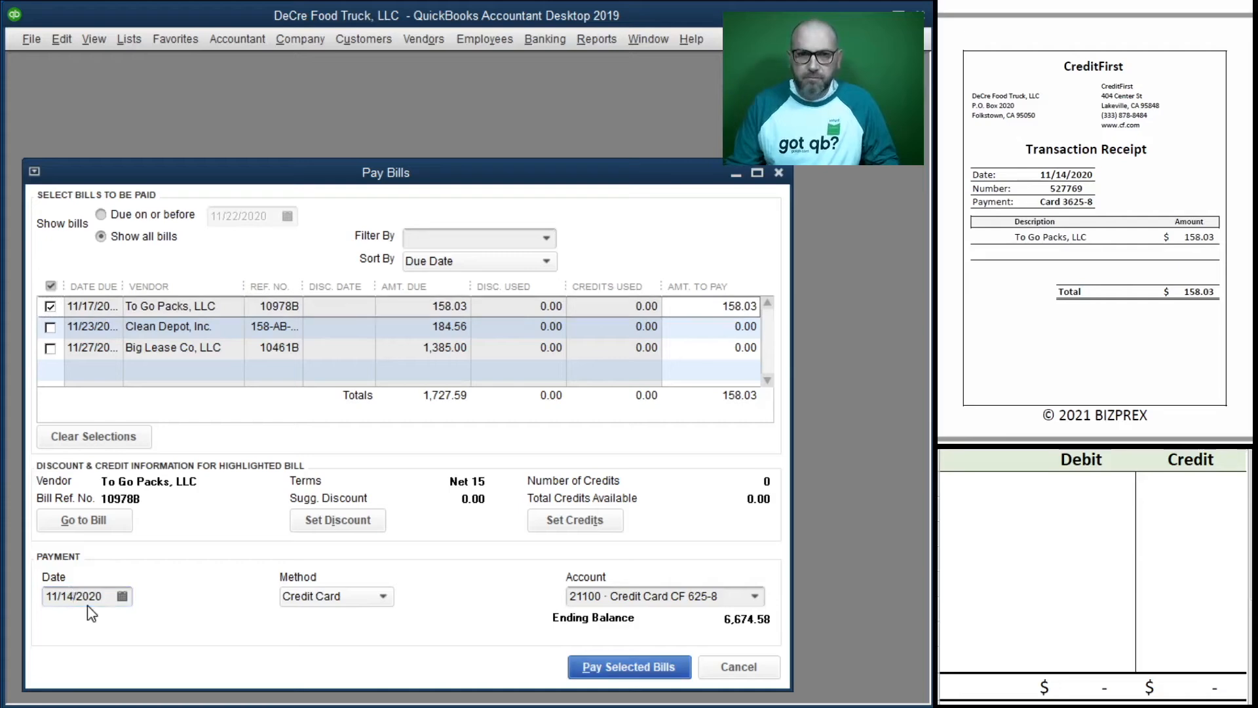
- Enter a 158.03 credit to account 21100 in the first row of the debit/credit worksheet
drag(1130, 527, 1011, 504)
click(982, 493)
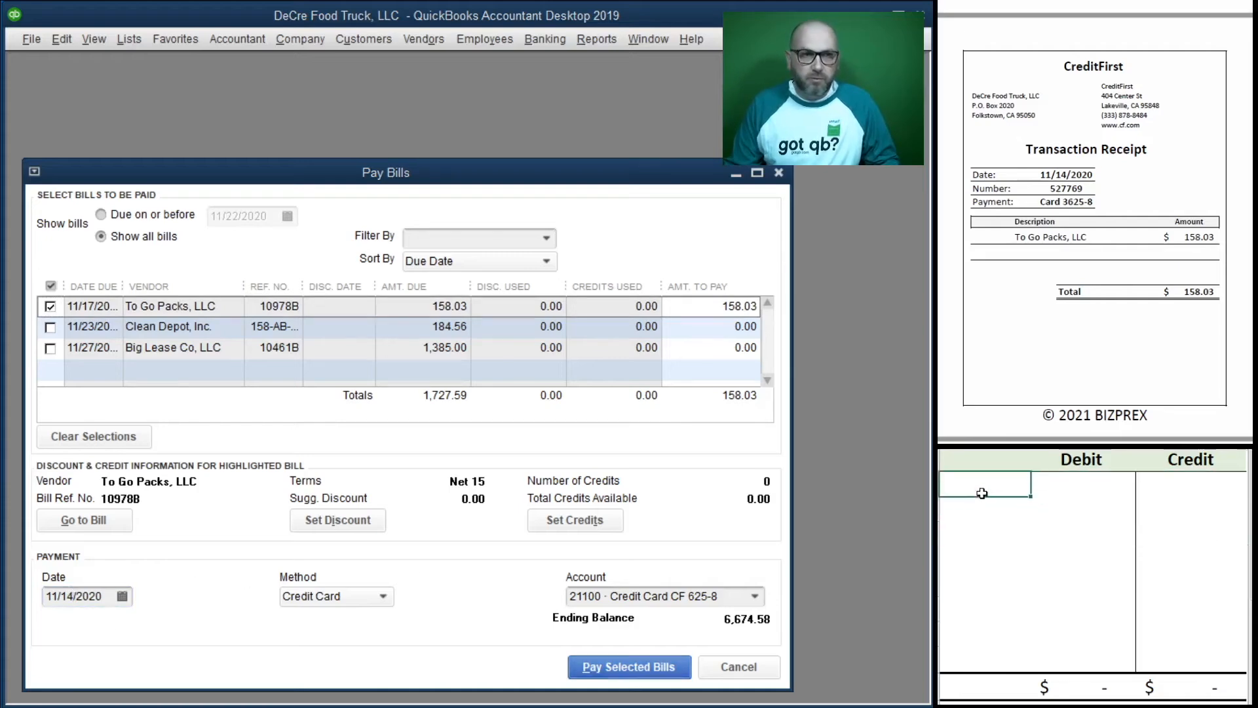
text(21100)
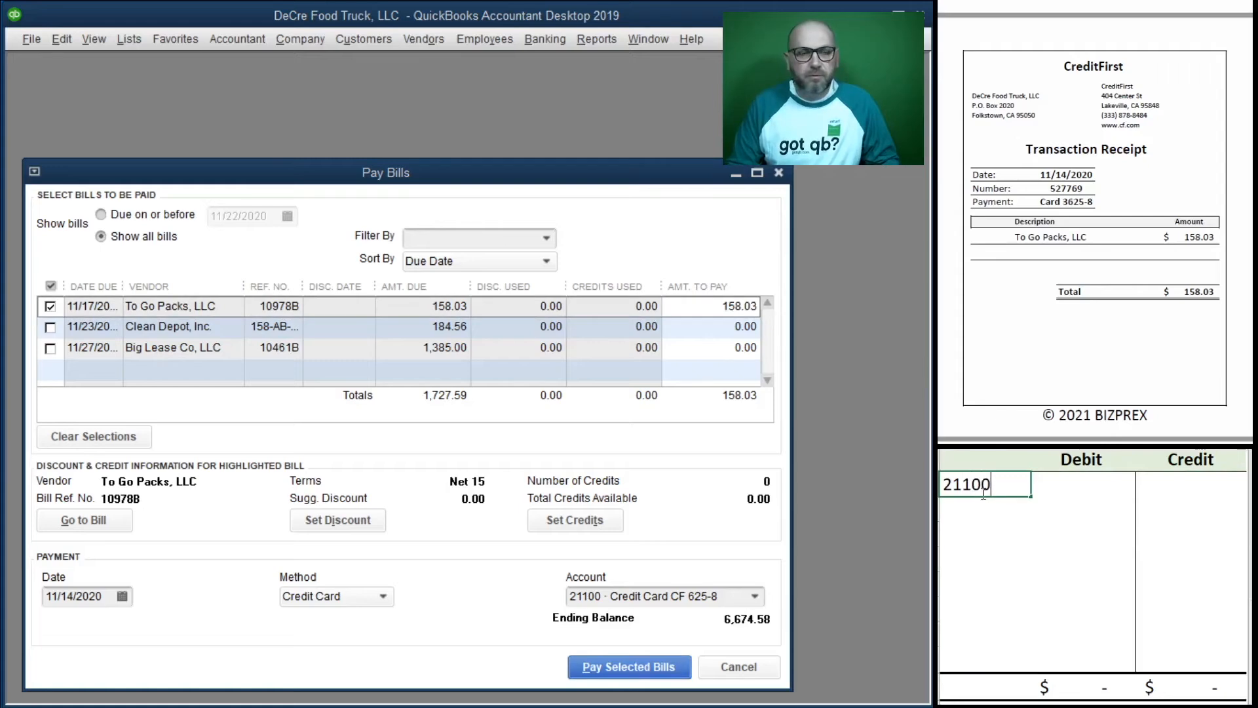
key(Return)
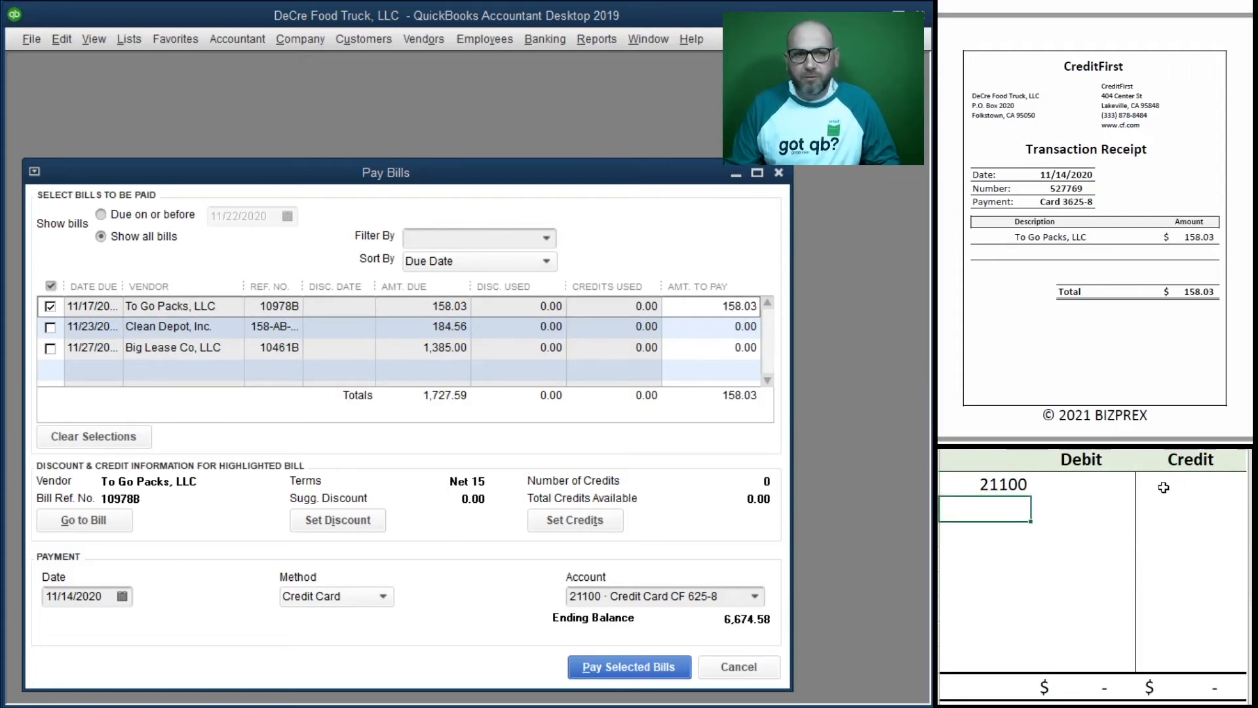
click(1190, 489)
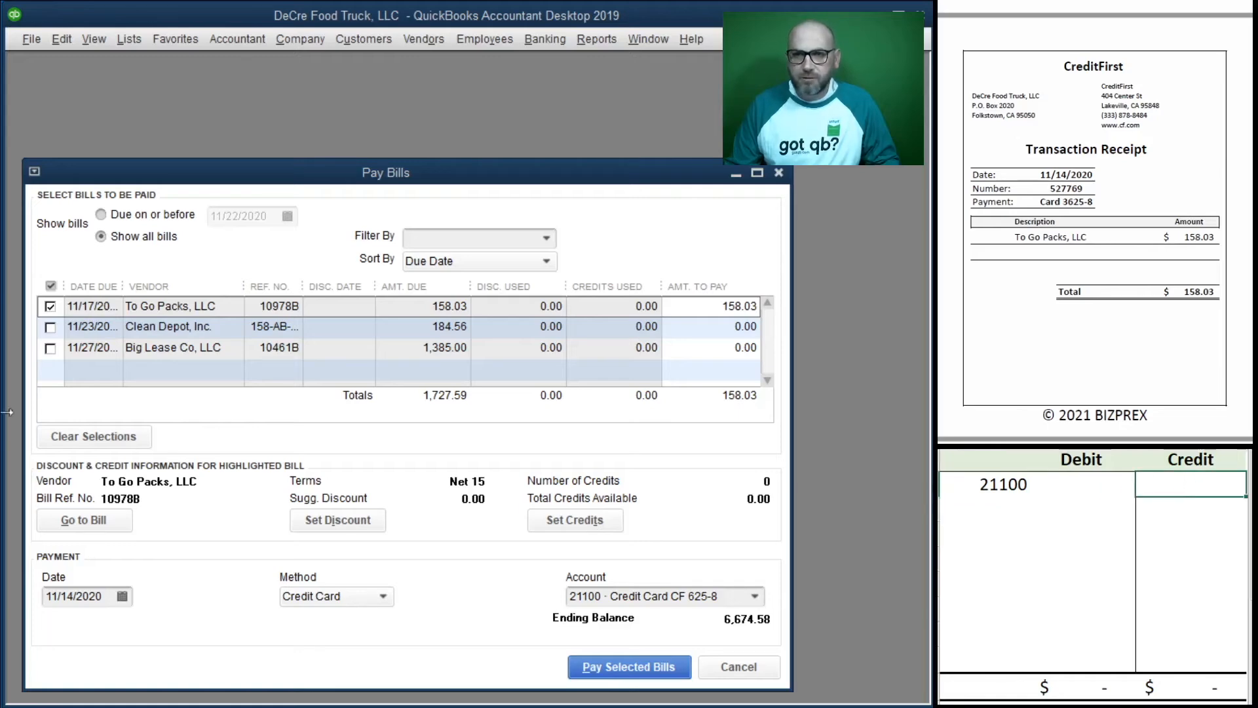
text(158.03)
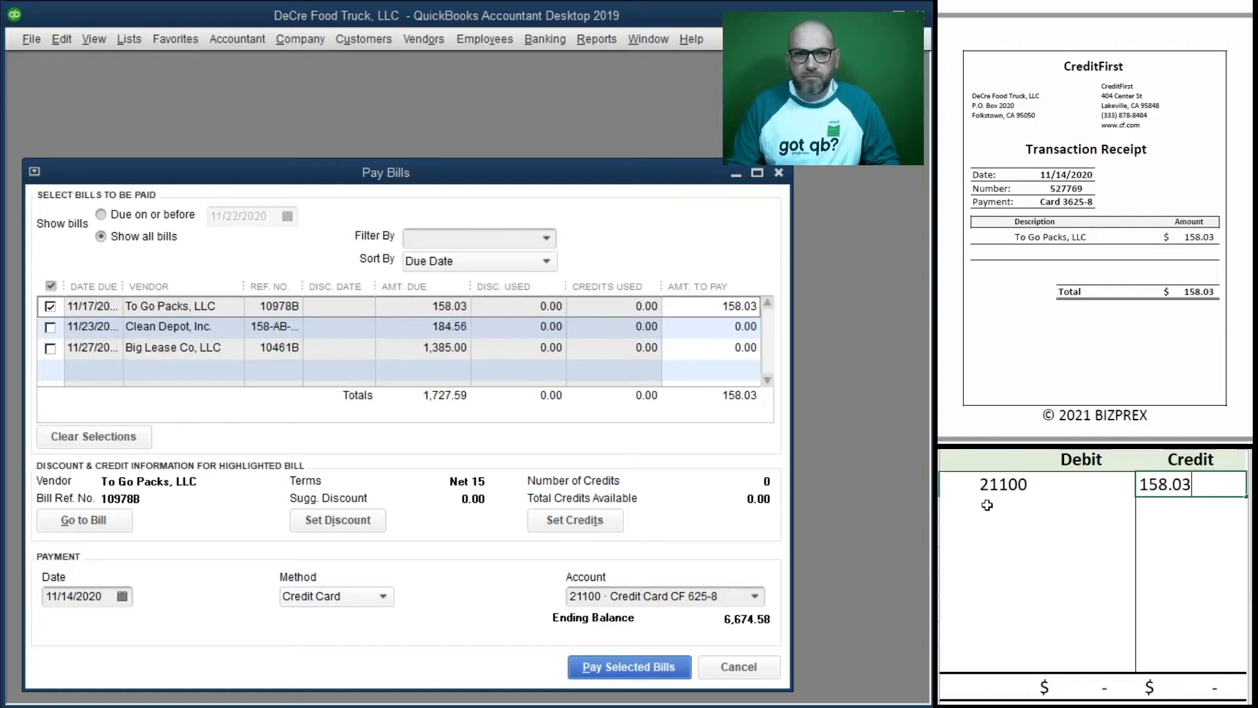
key(Return)
- Enter a 158.03 debit to account 20000 in the second row of the debit/credit worksheet
double_click(988, 505)
text(20000)
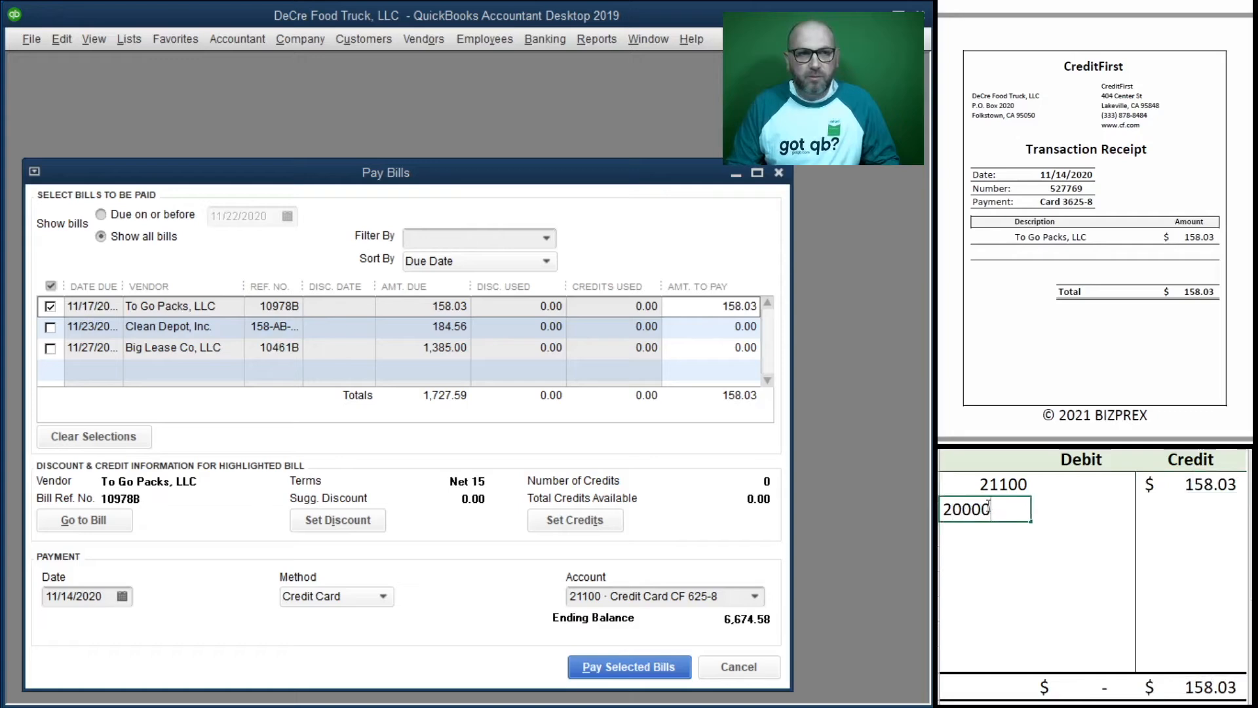
key(Tab)
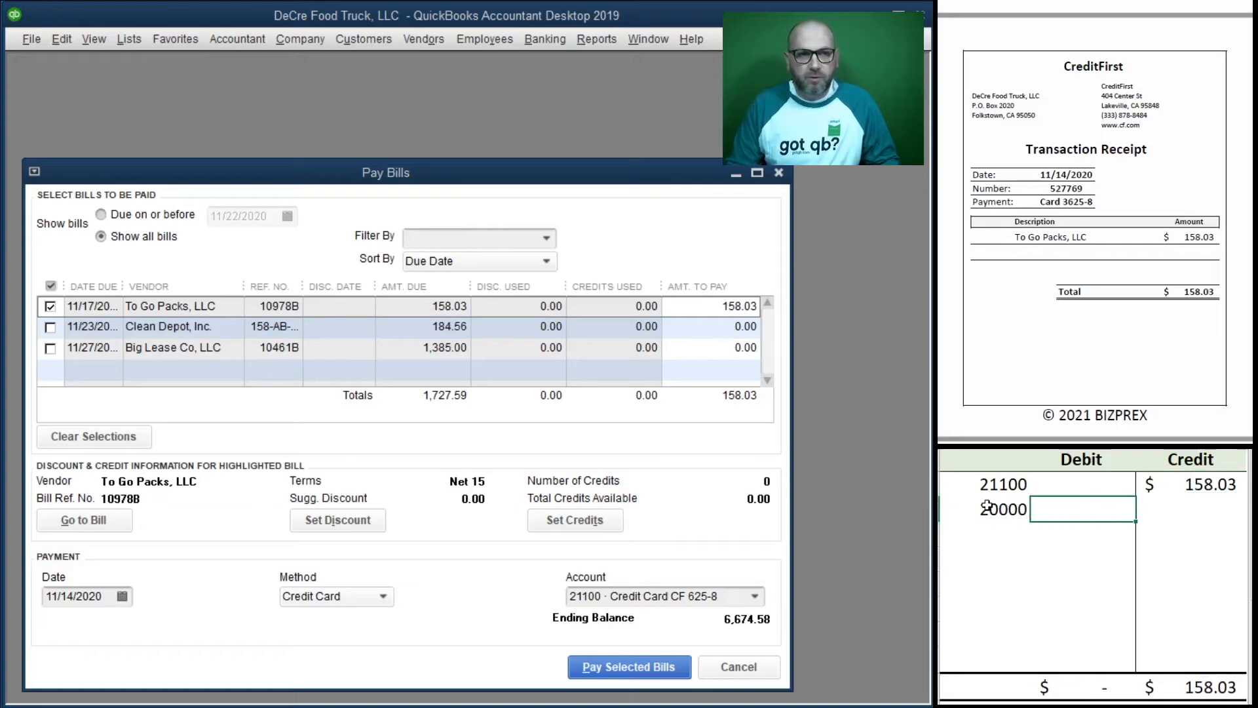
text(158.03)
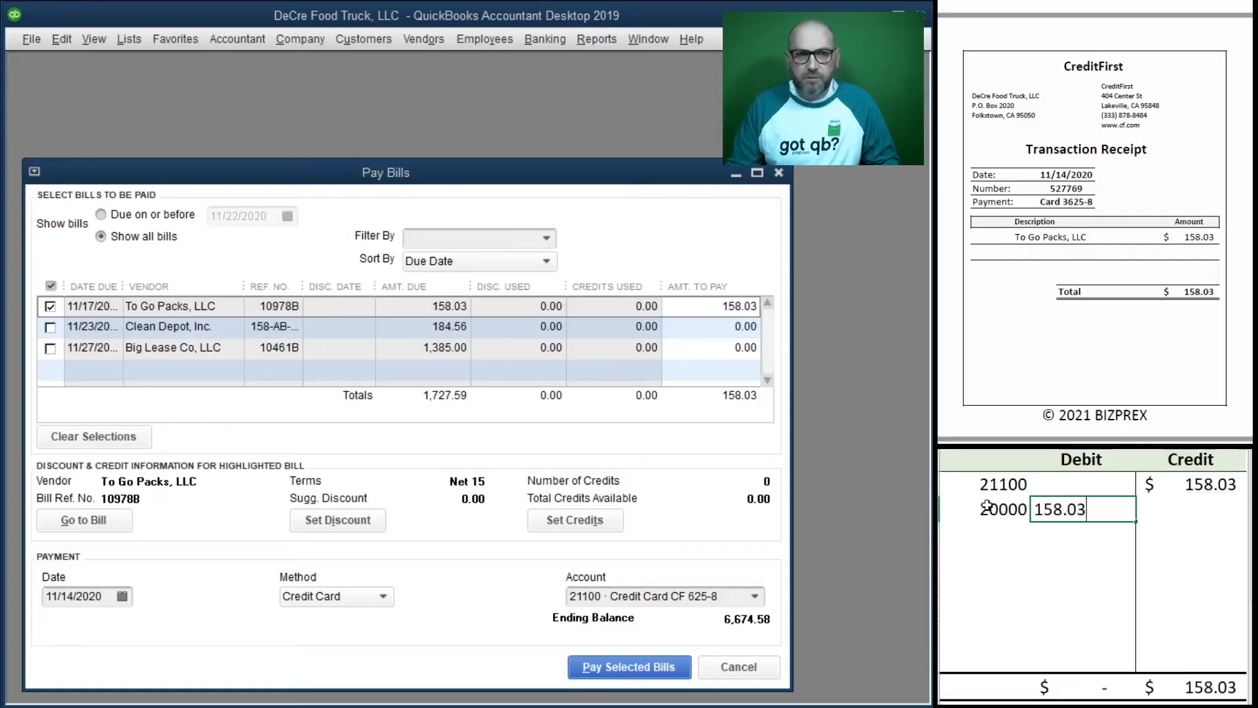
key(Return)
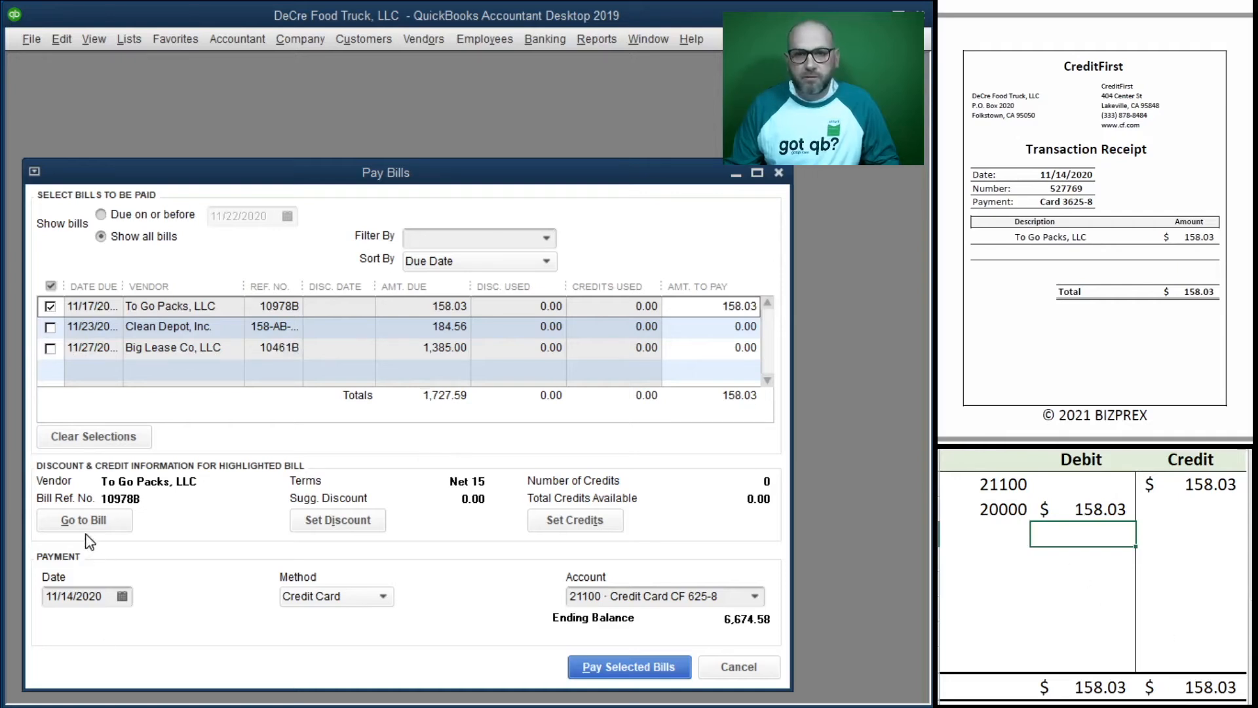
- Record the payment of the To Go Packs, LLC bill and clear its entries from the debit/credit worksheet
click(593, 666)
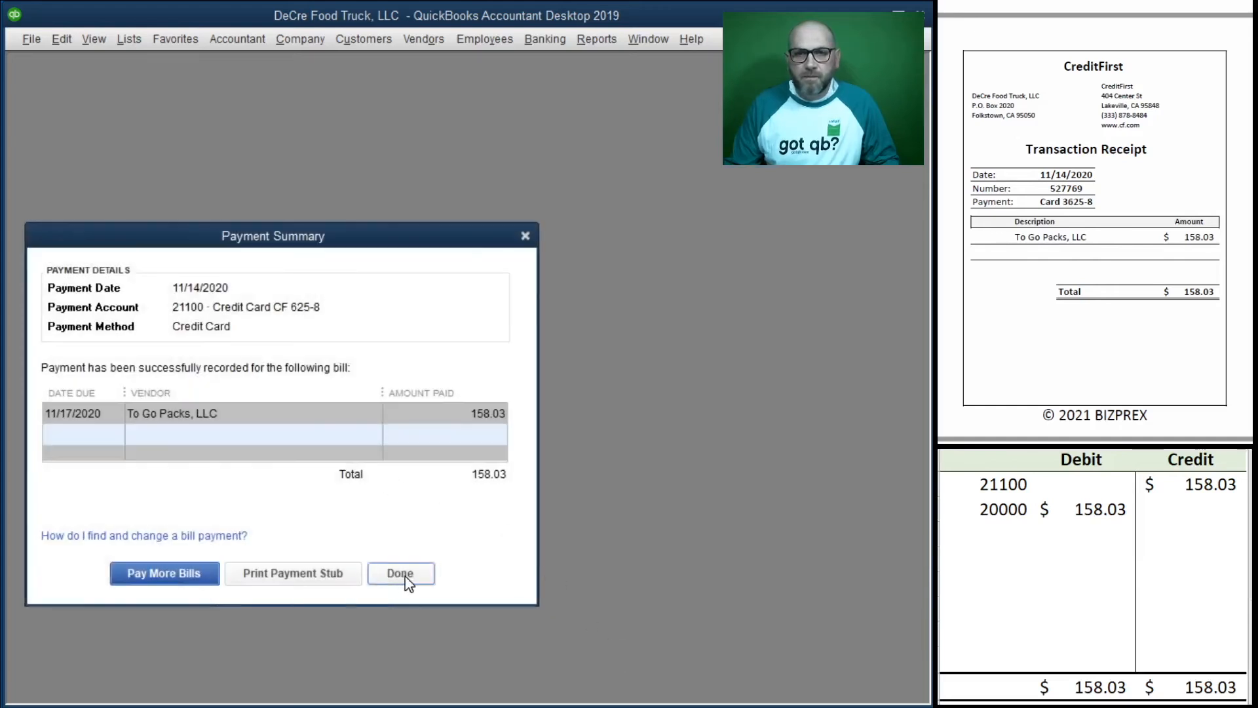
click(406, 581)
drag(1182, 509, 993, 489)
key(Delete)
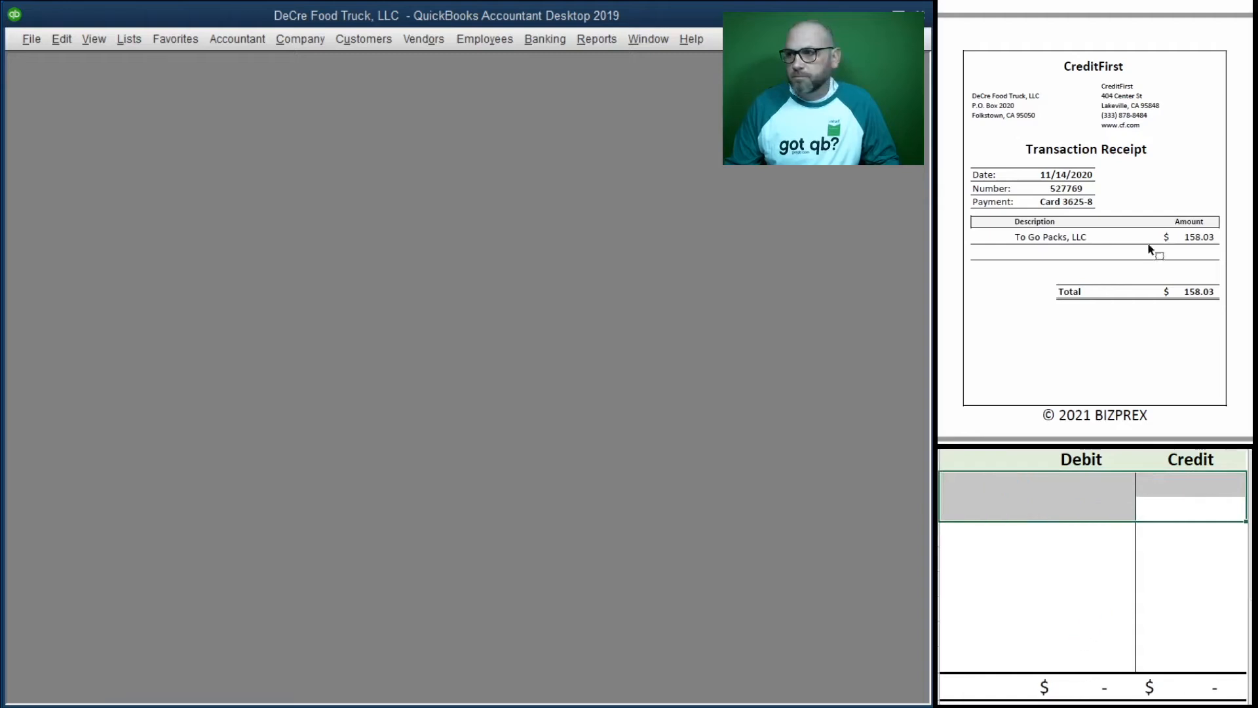
- Start a funds transfer for the CreditFirst bank transfer payment and date it 11/15/2020
scroll(1148, 249, down, 5)
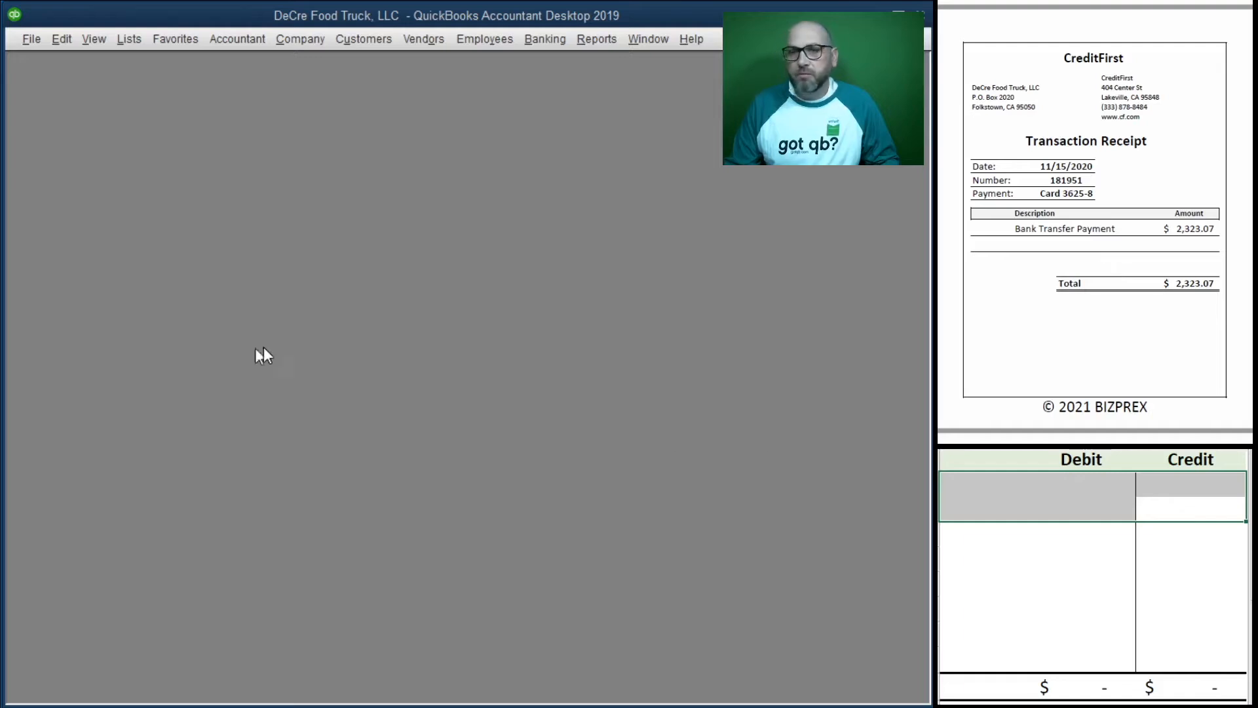
click(530, 36)
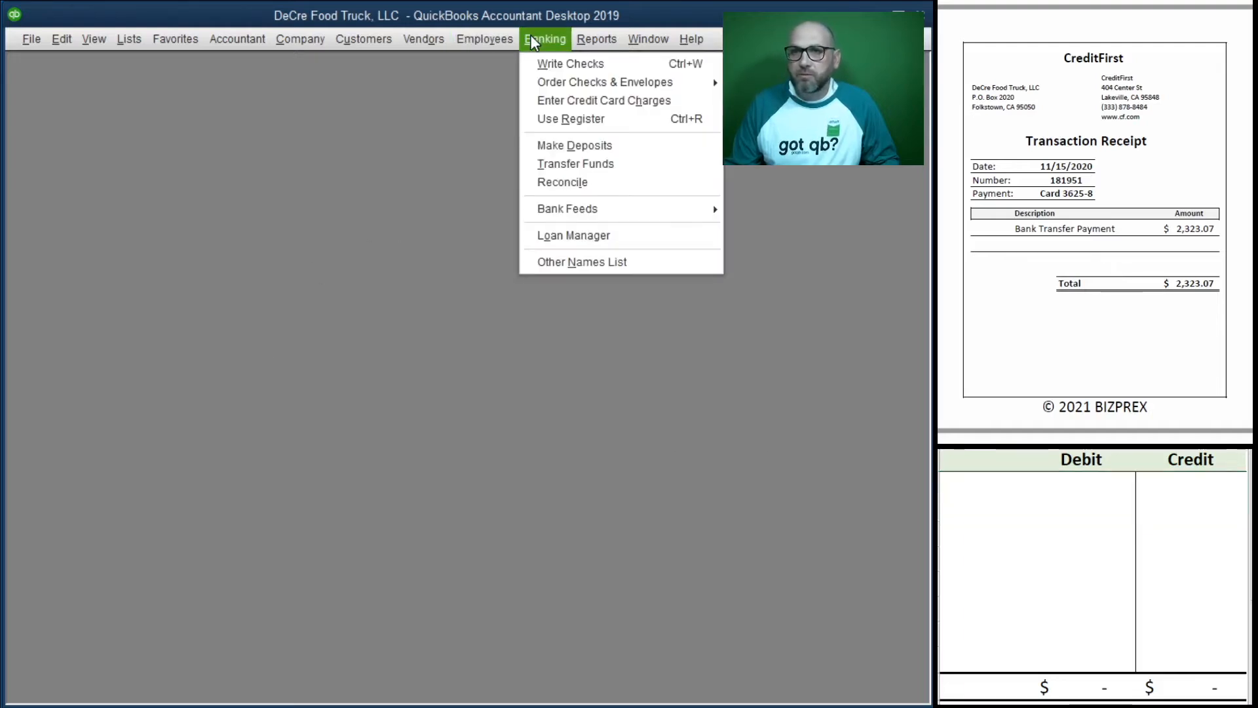
click(602, 163)
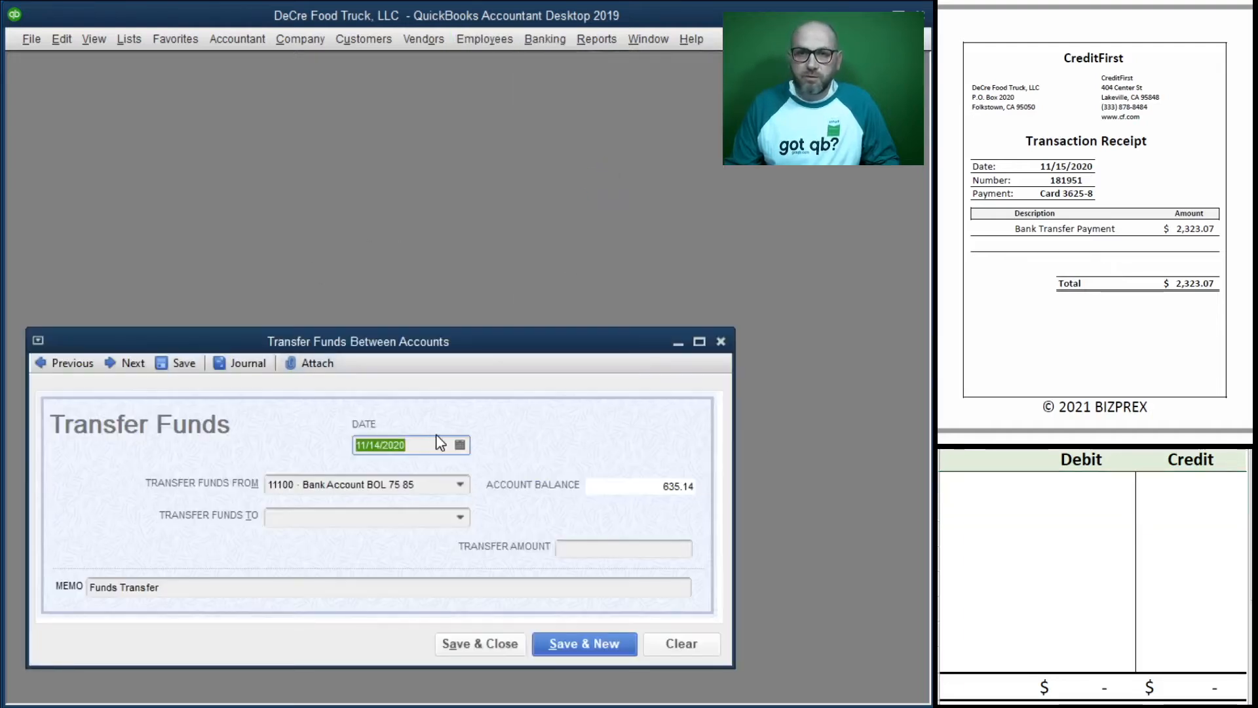
text(11/15)
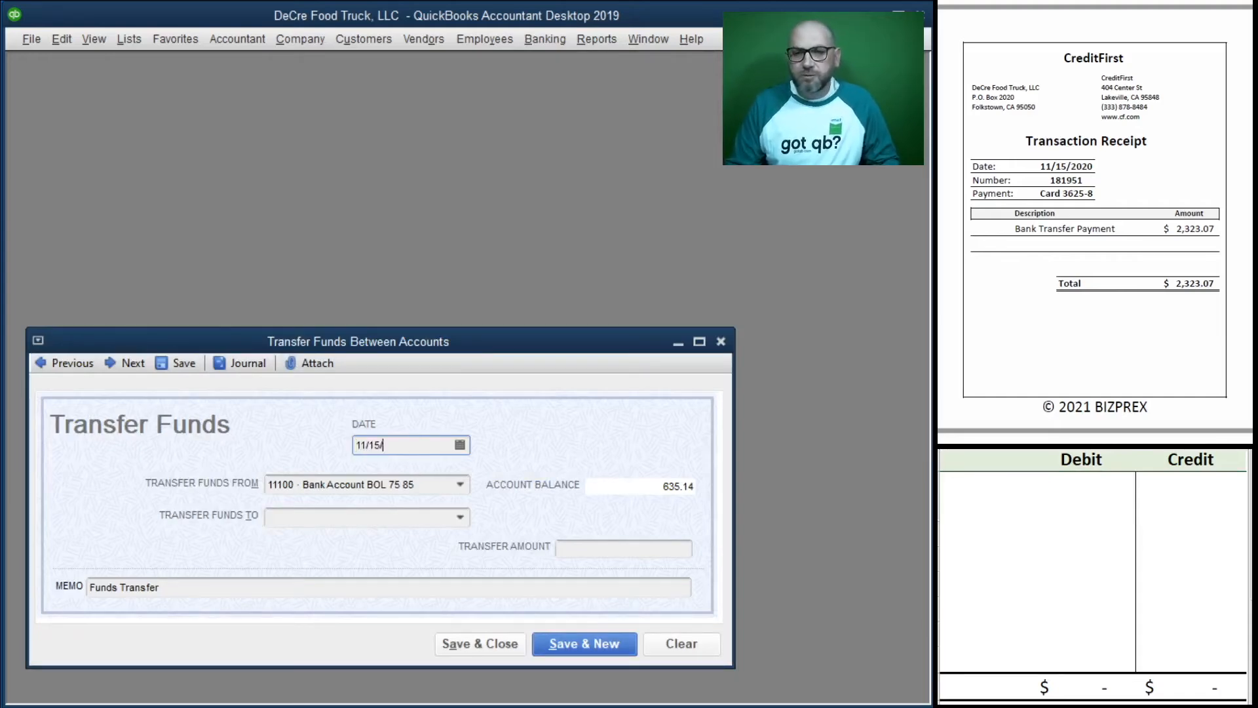
text(/2020)
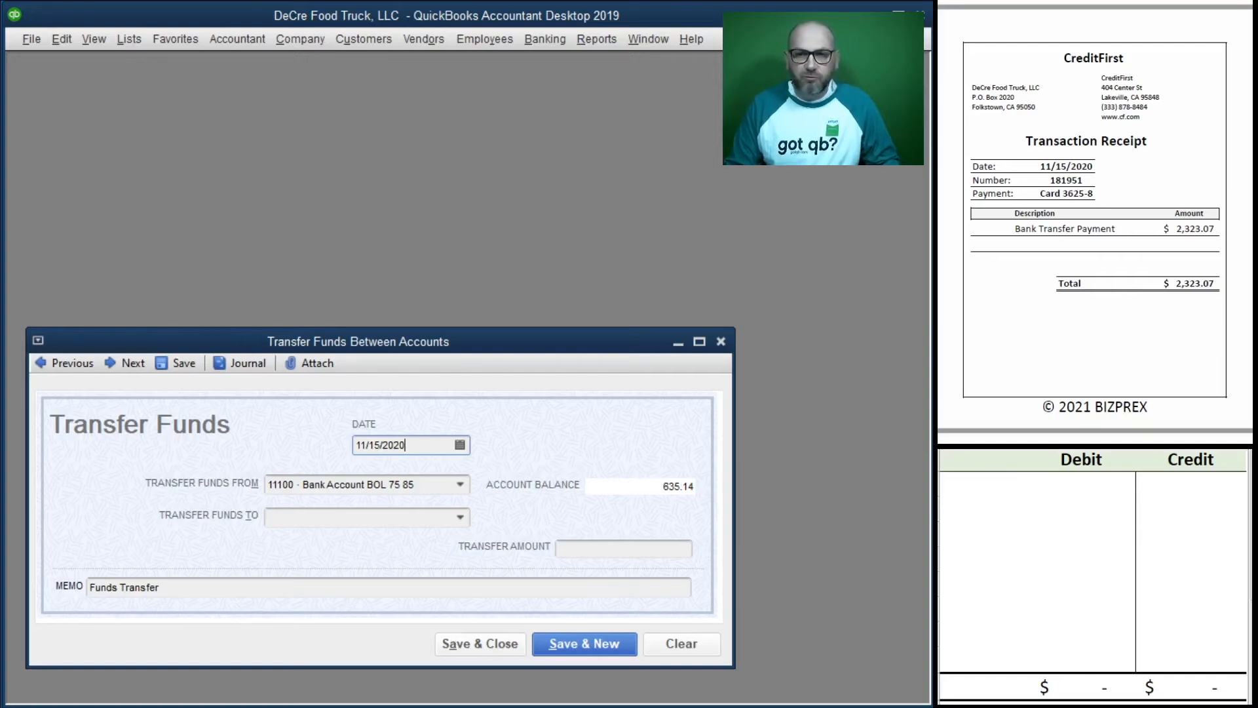
key(Tab)
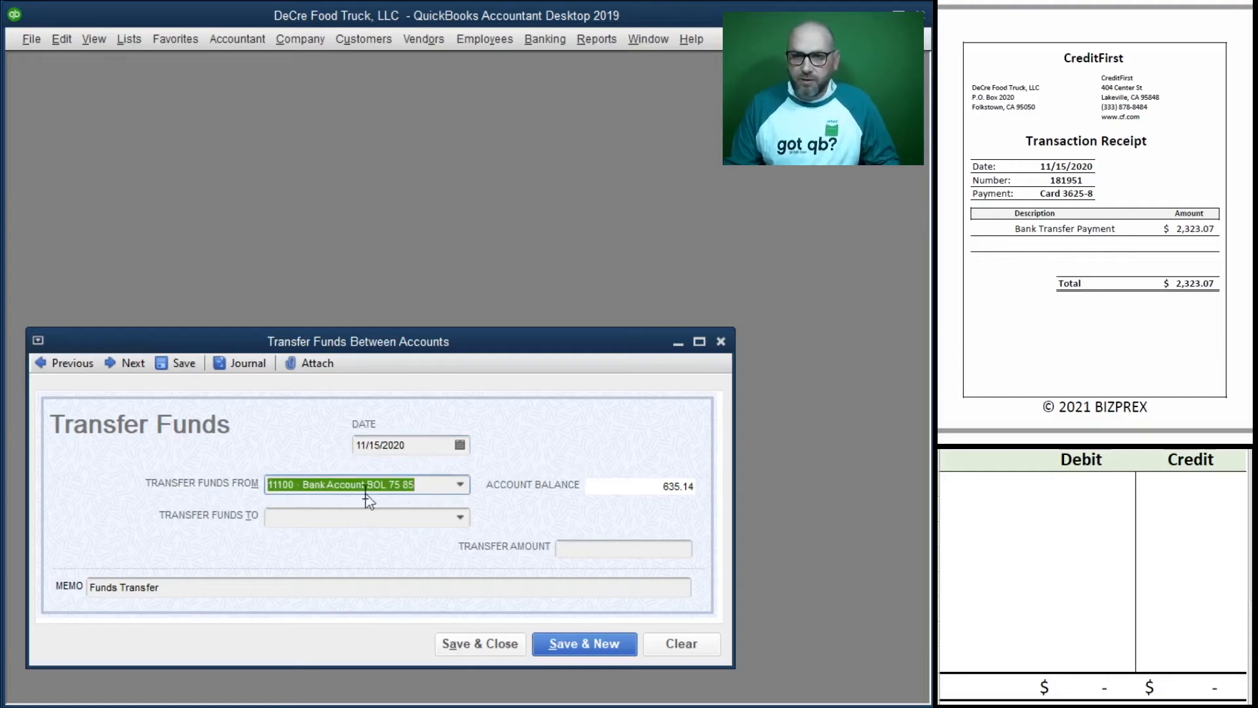
- Set the transfer's destination to the 21100 Credit Card account and its amount to 2,323.07
click(460, 518)
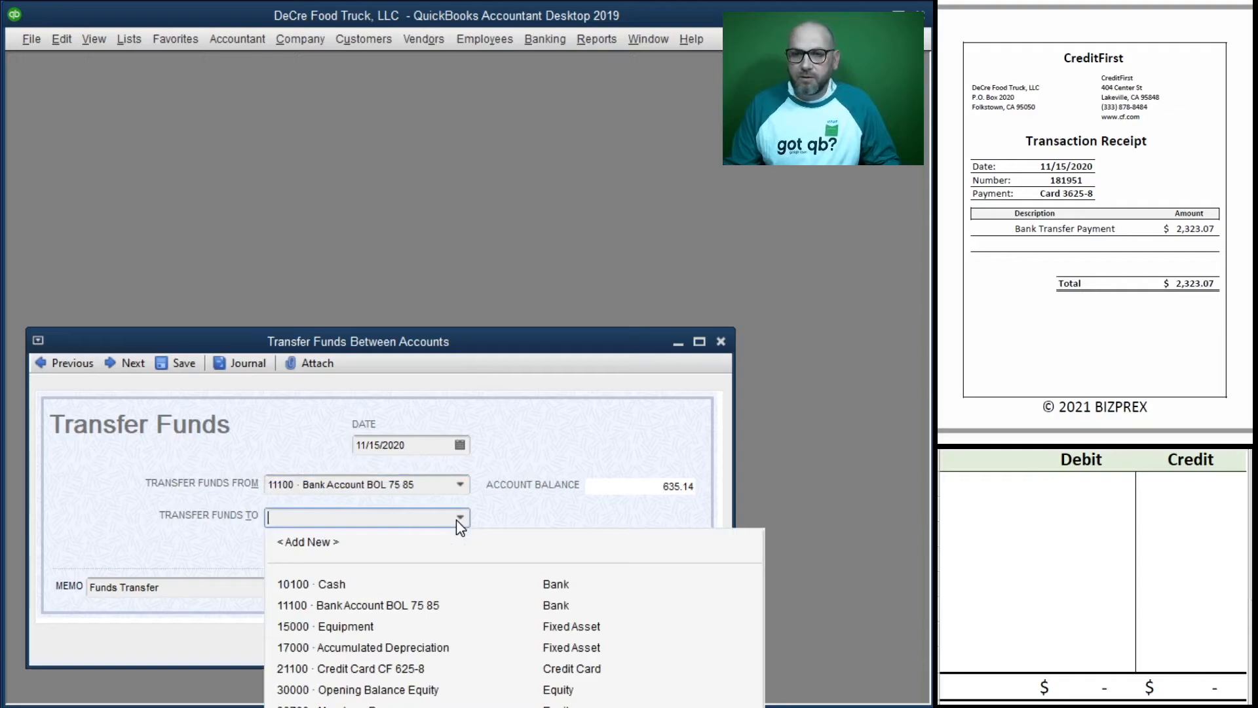
click(387, 670)
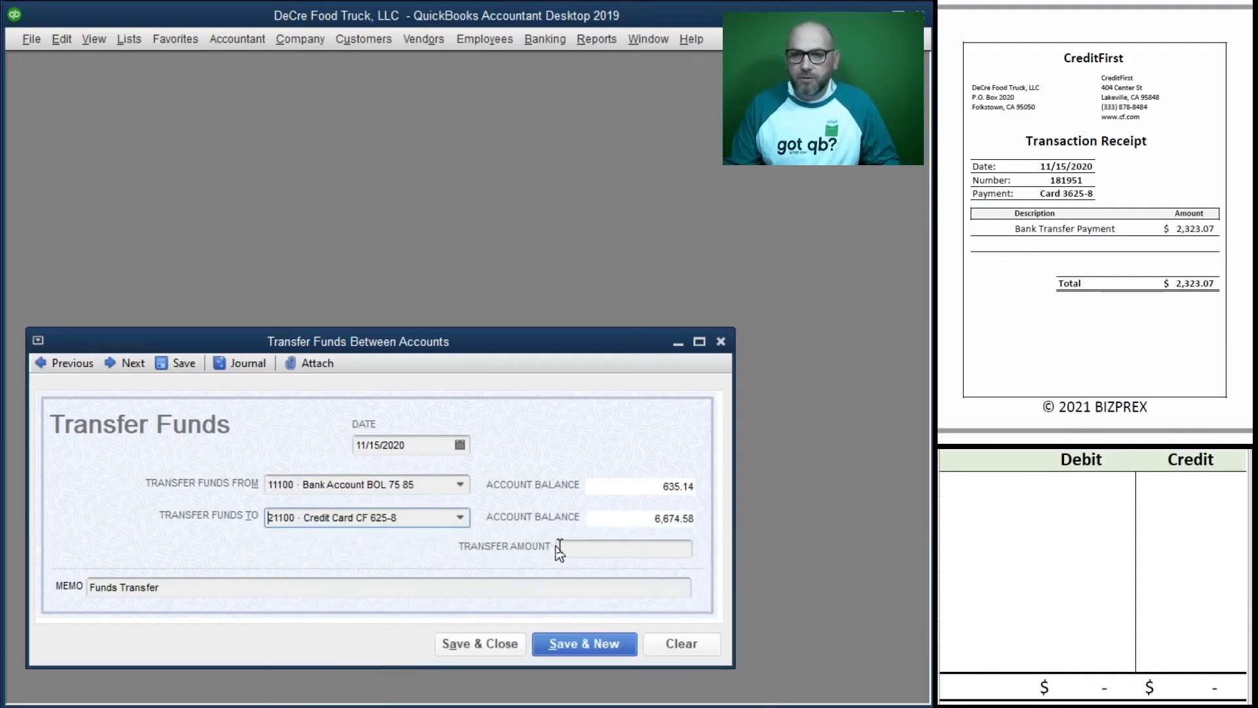
click(607, 551)
text(2,323.07)
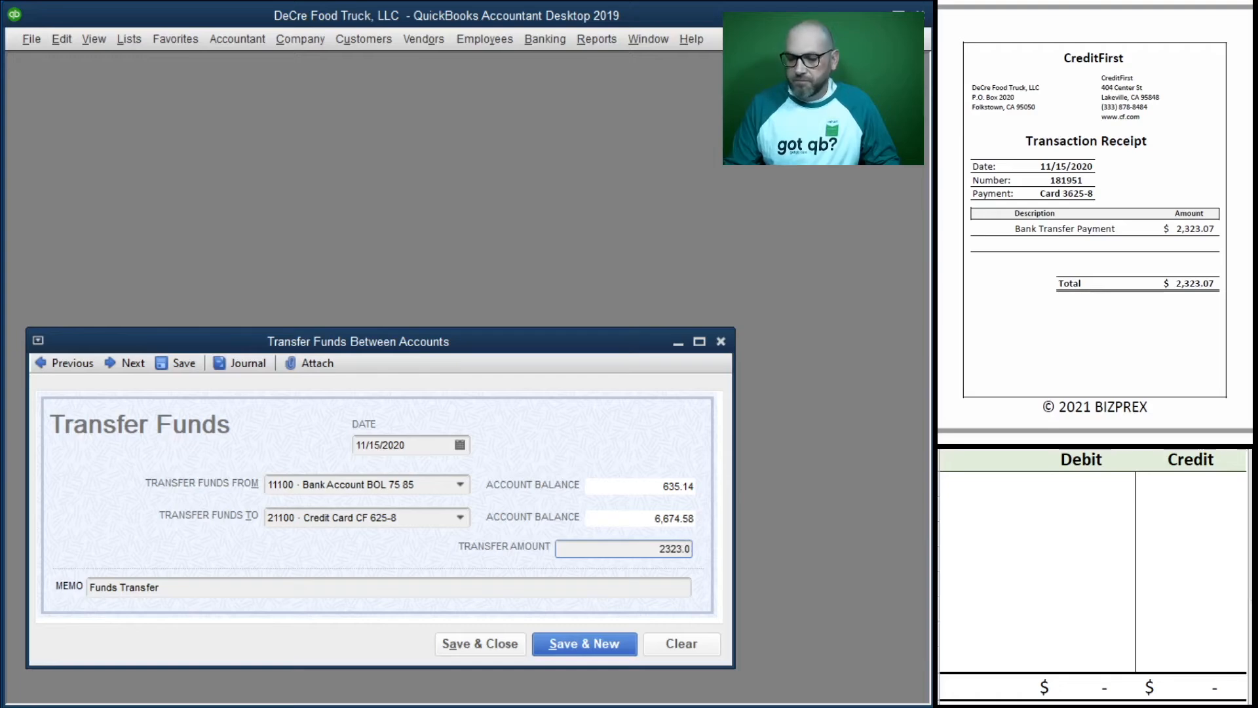
key(Tab)
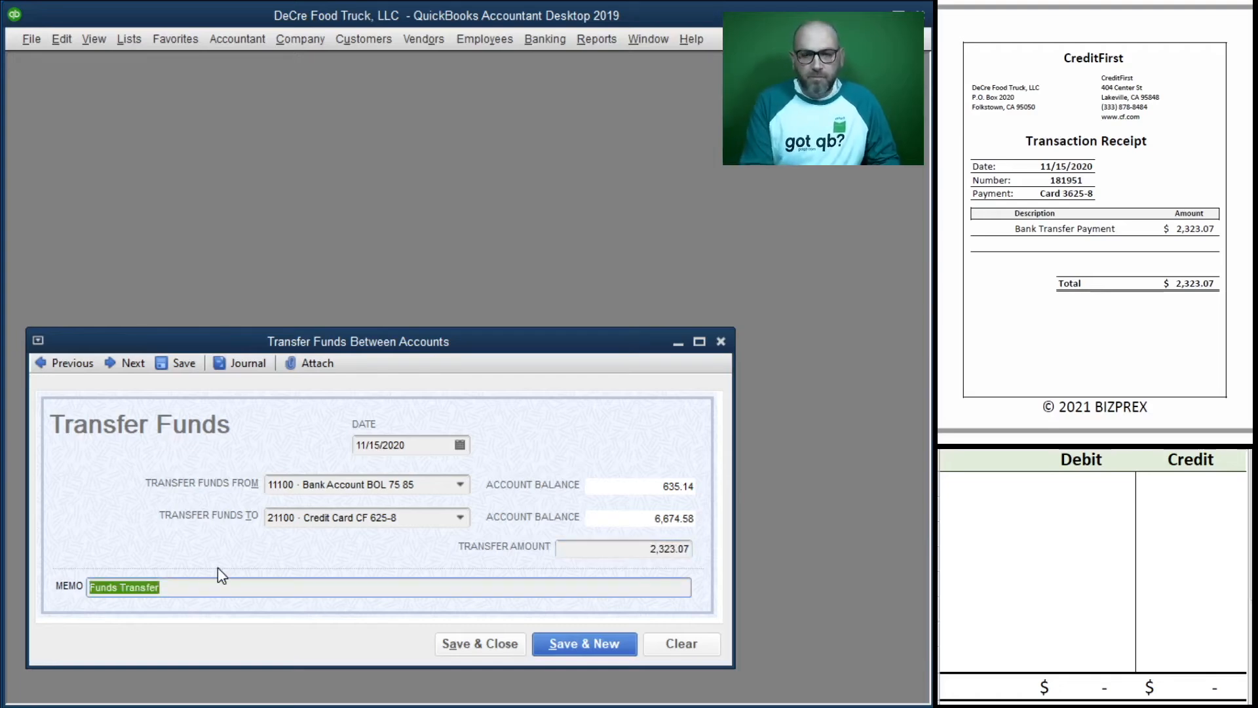
- Append "Credit Card Payment" and the receipt's transaction number to the Funds Transfer memo
key(End)
text(Credit)
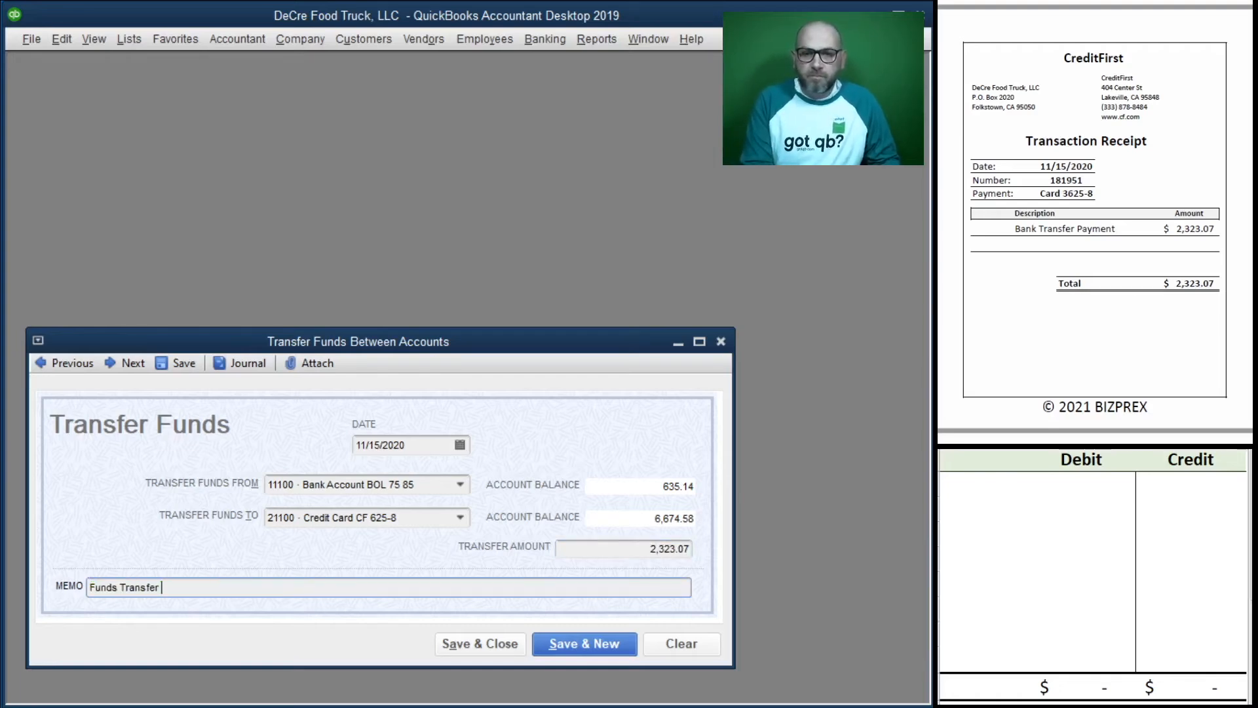
text( Card Payment 181)
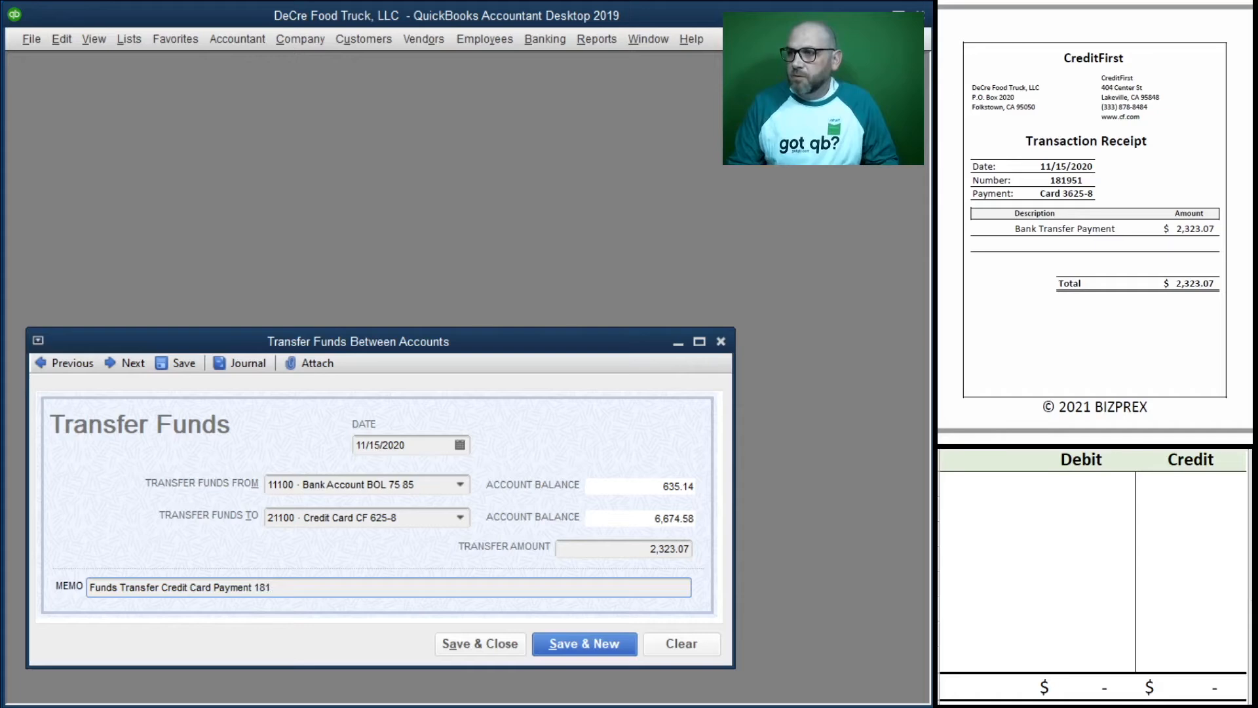
text(951)
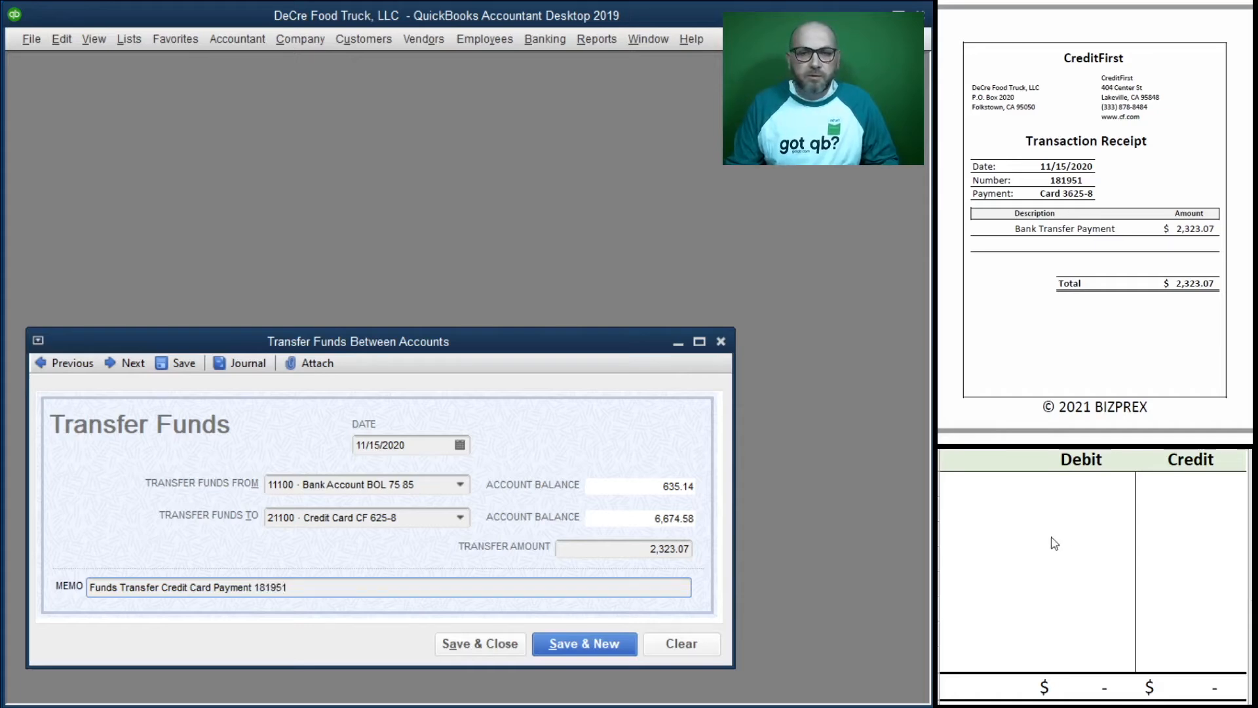
- Enter a 2,323.07 credit to account 11100 in the first row of the debit/credit worksheet
click(982, 491)
text(11100)
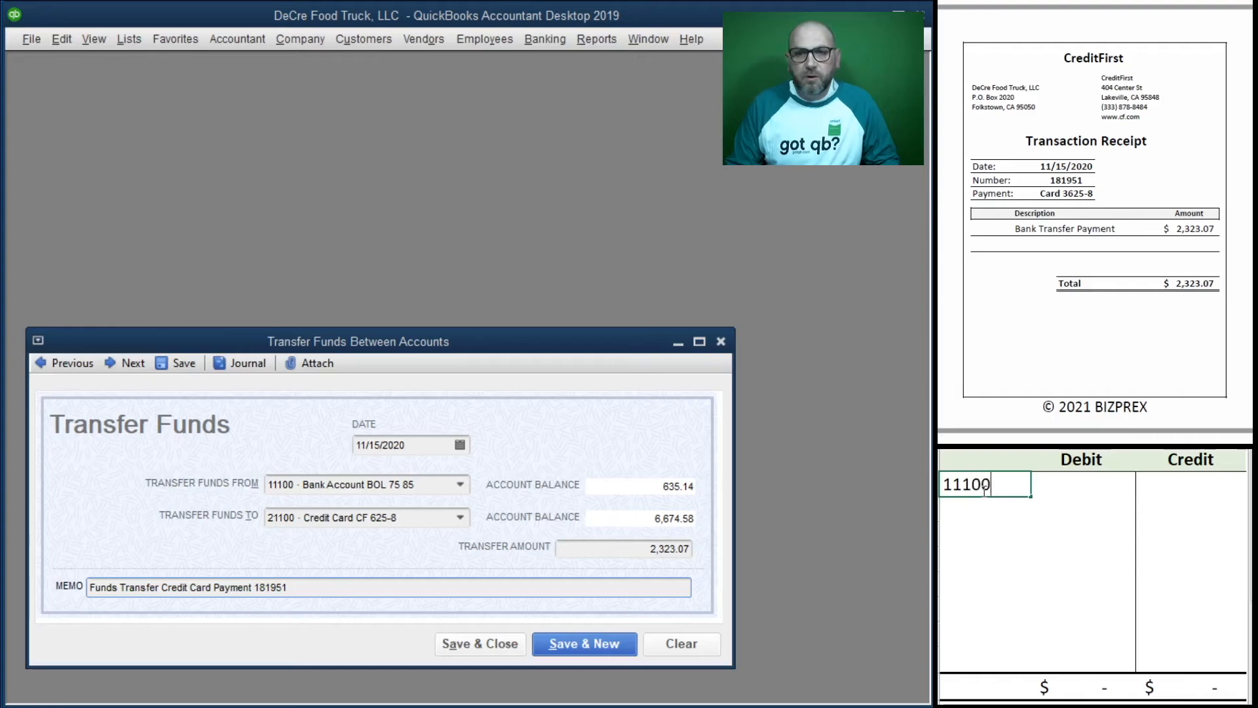
key(Tab)
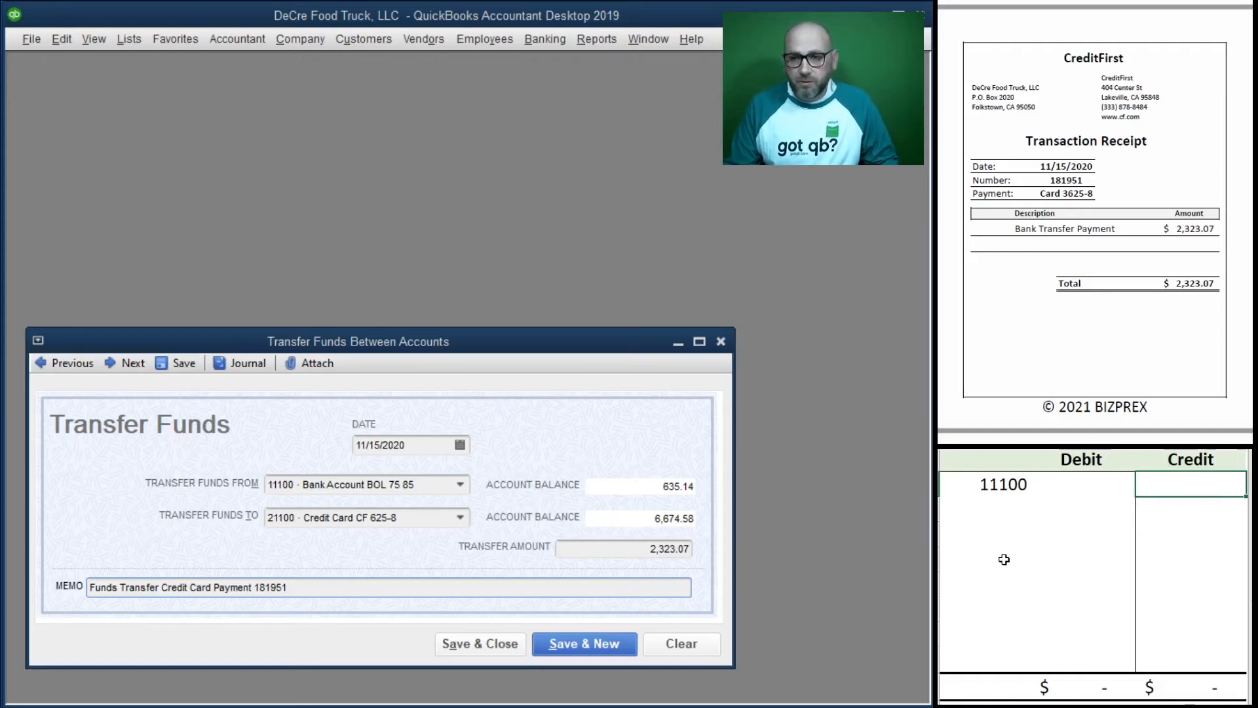
text(323.07)
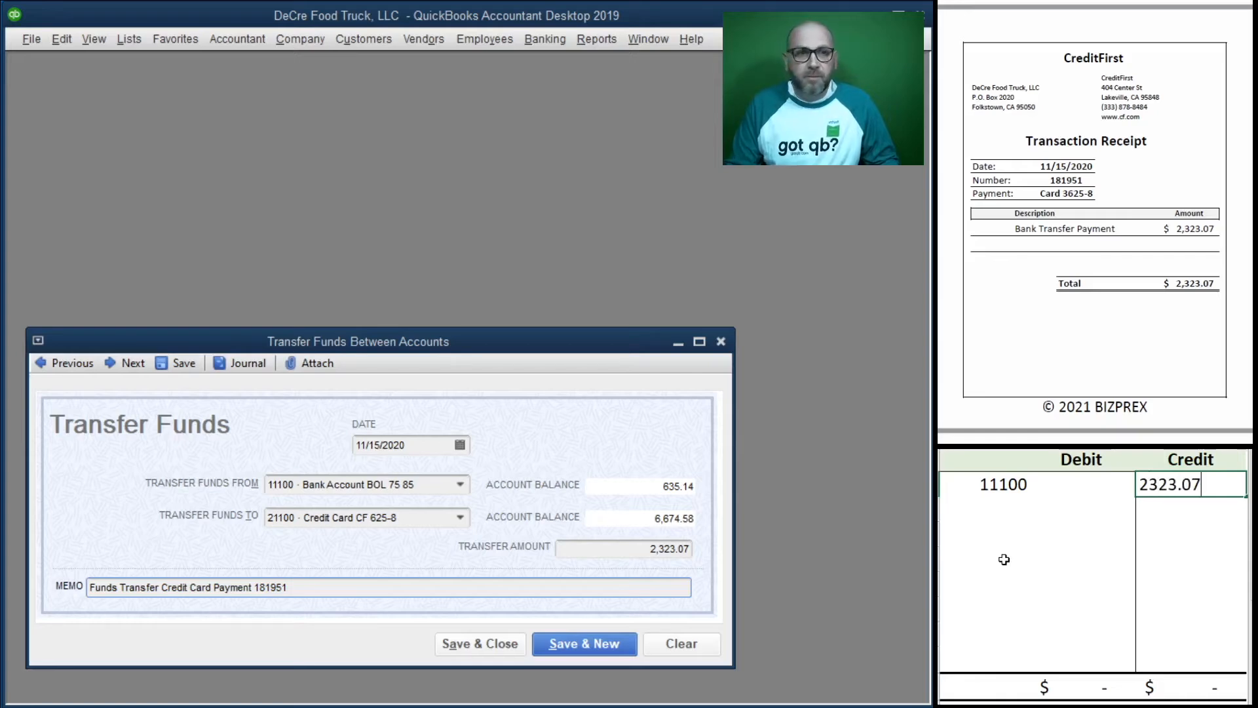
key(Return)
- Enter a 2,323.07 debit to account 21100 in the second row of the debit/credit worksheet
key(Left)
text(21)
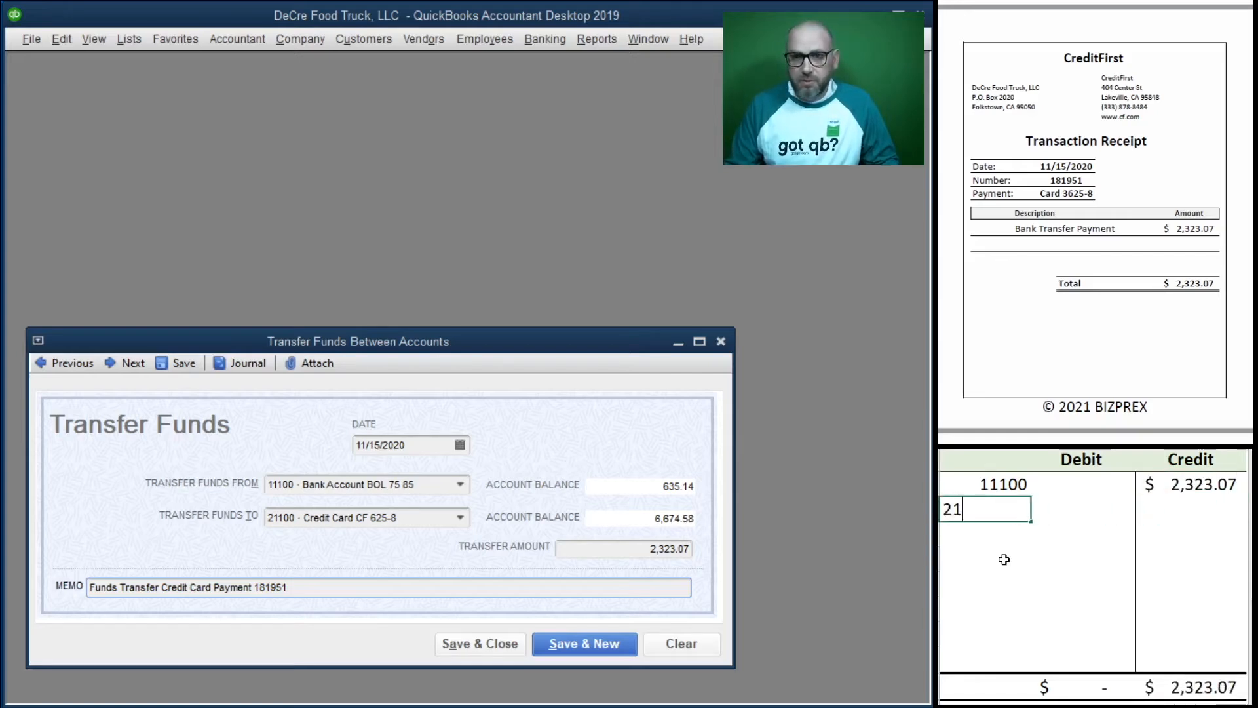
text(100)
key(Right)
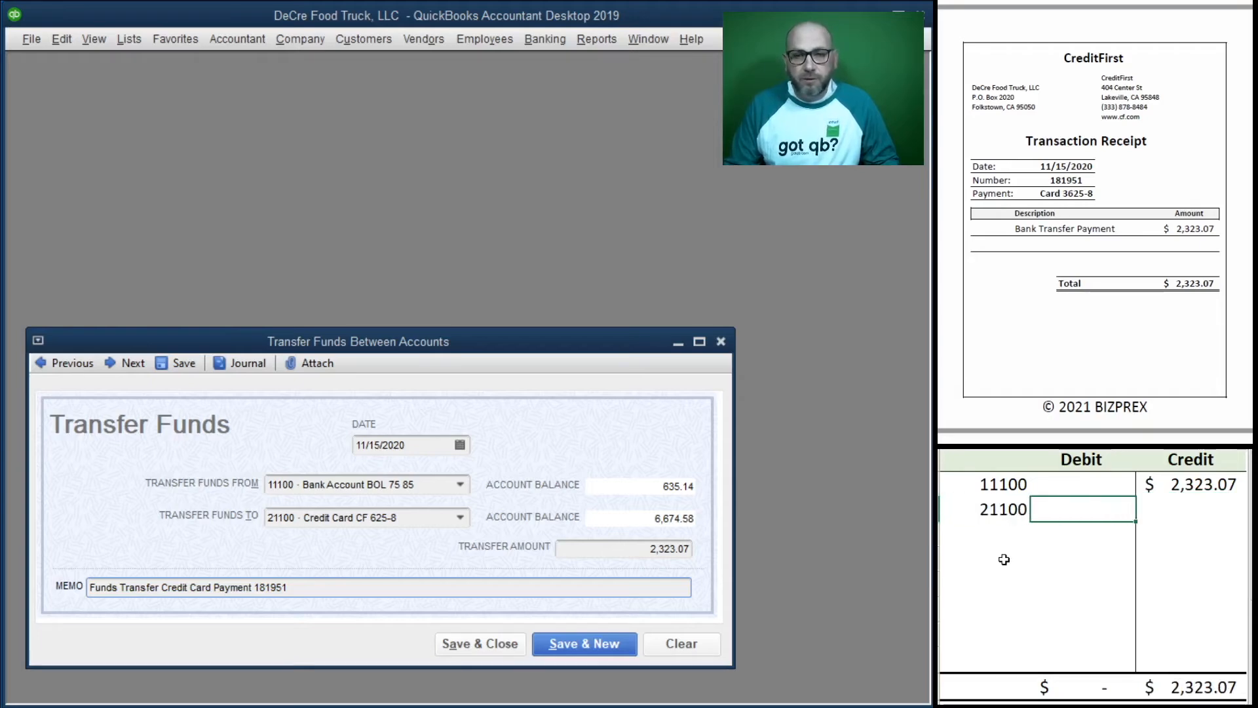
text(2323.07)
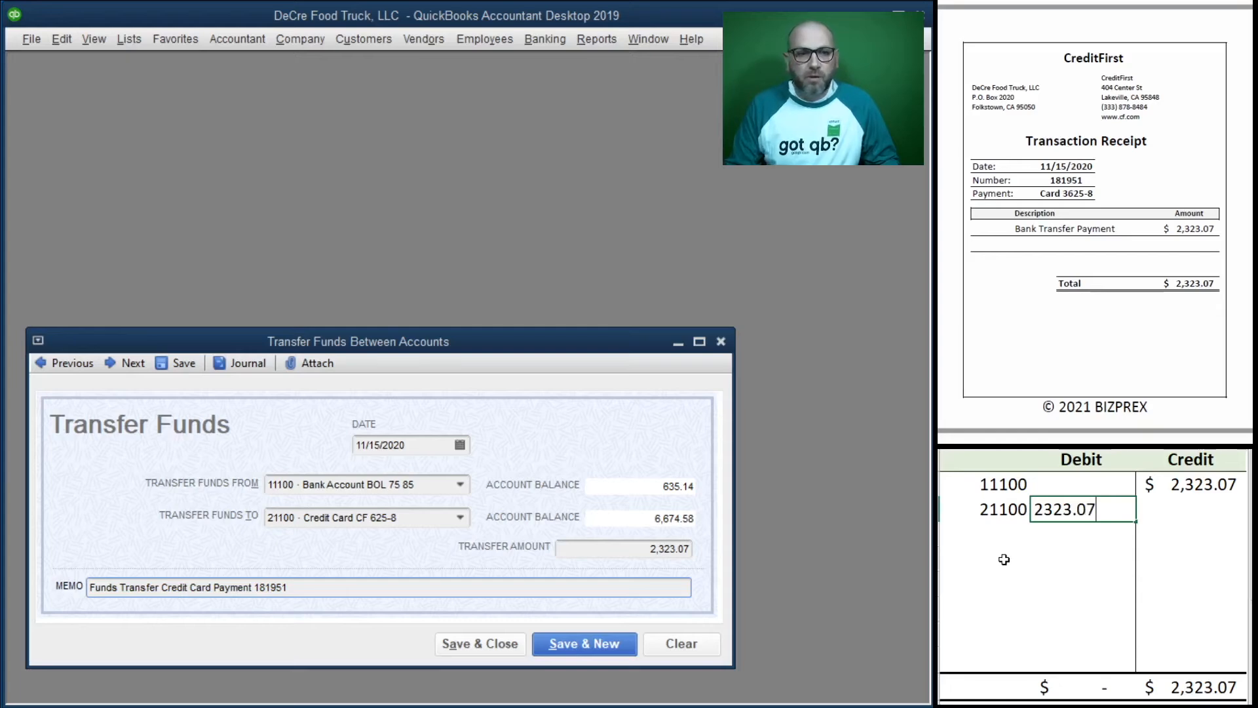
key(Return)
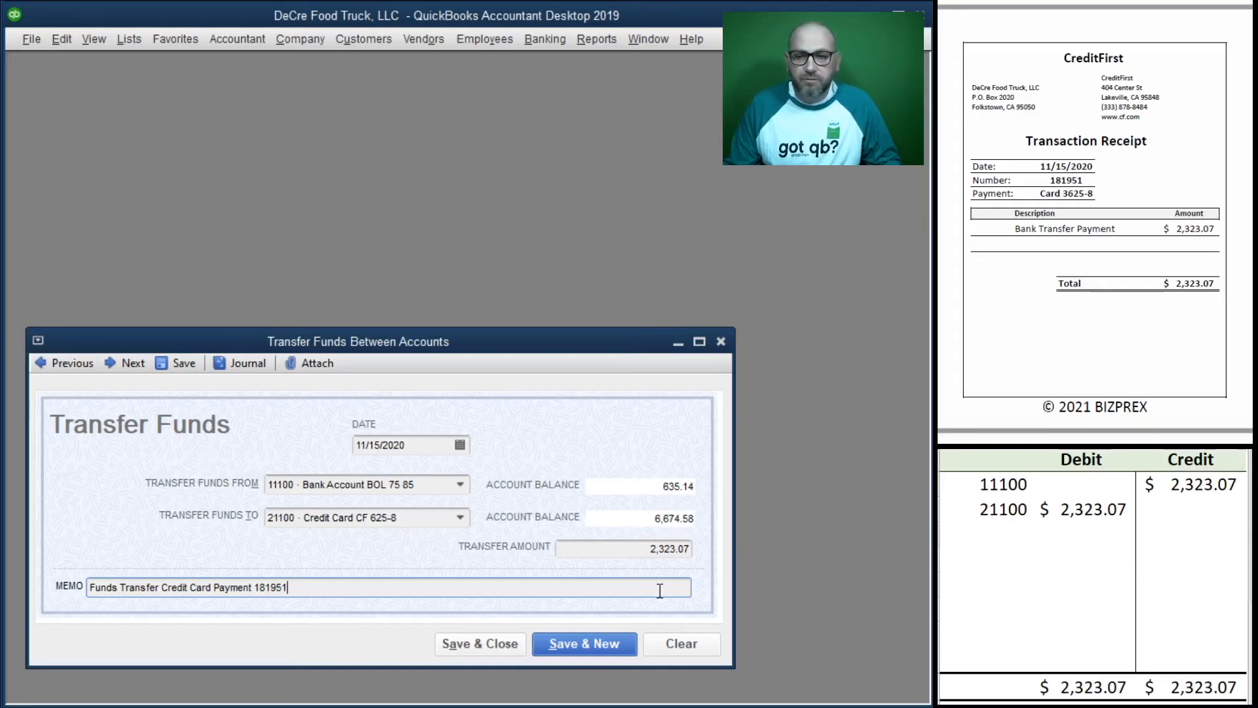
- Save and close the funds transfer and clear its entries from the debit/credit worksheet
click(490, 648)
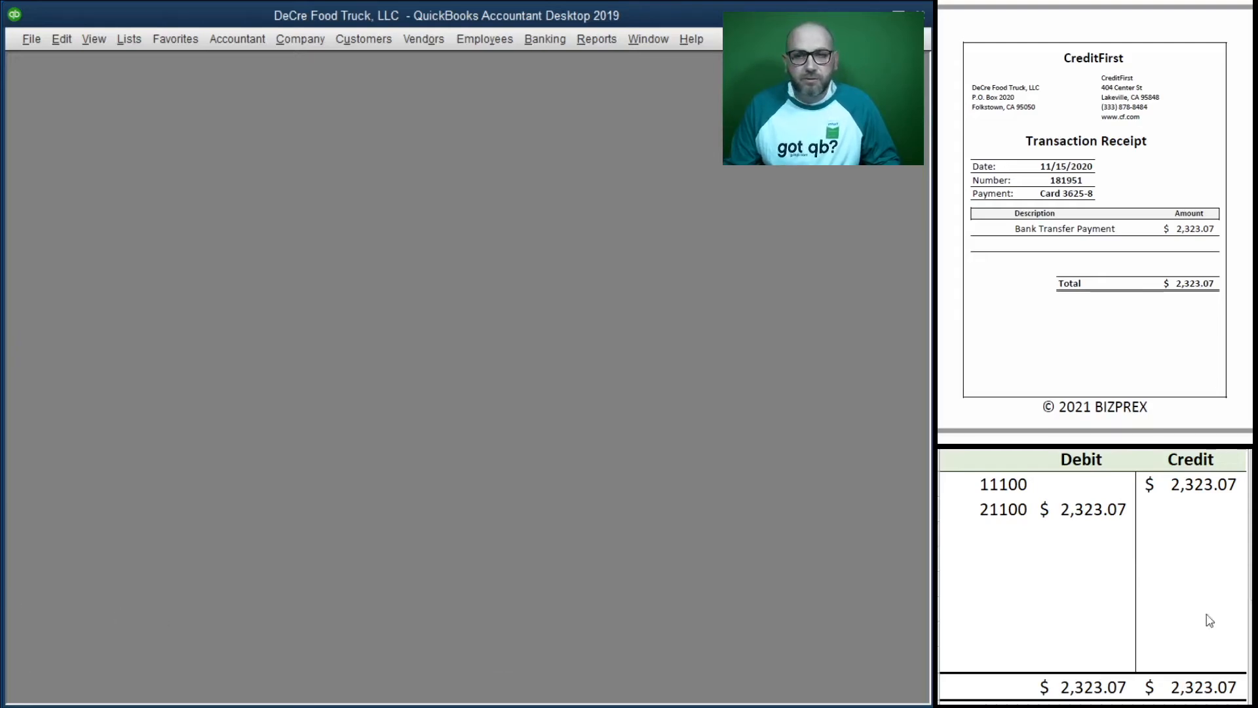
drag(1192, 511, 977, 483)
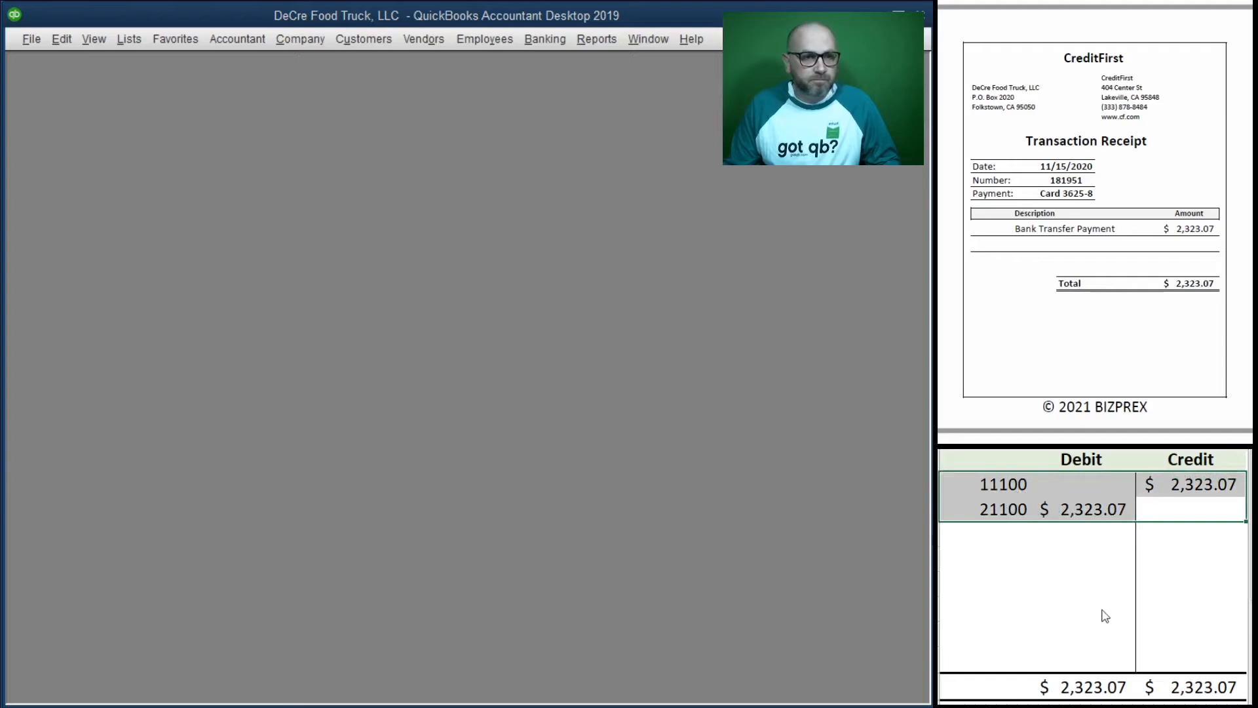
key(Delete)
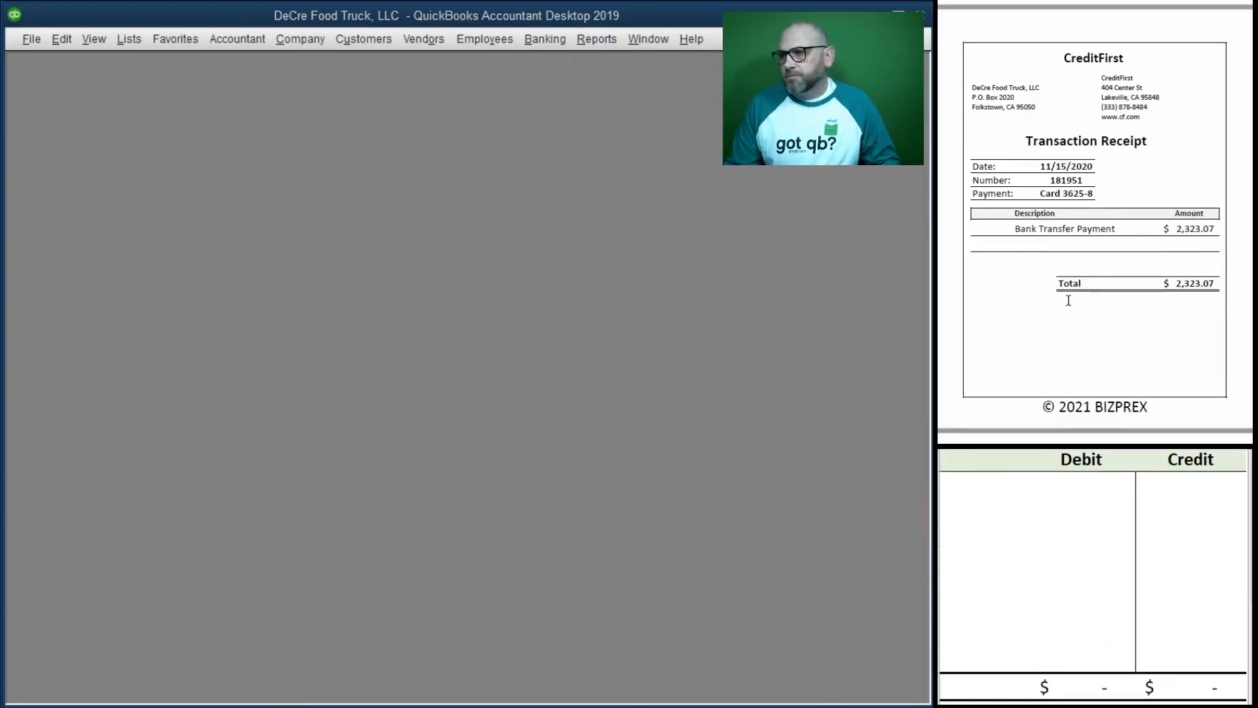
- Start a bank deposit for the Merchant Account Deposit notice, received from Customers with 41100 Sales as the source account
scroll(1078, 308, down, 5)
scroll(1075, 308, down, 2)
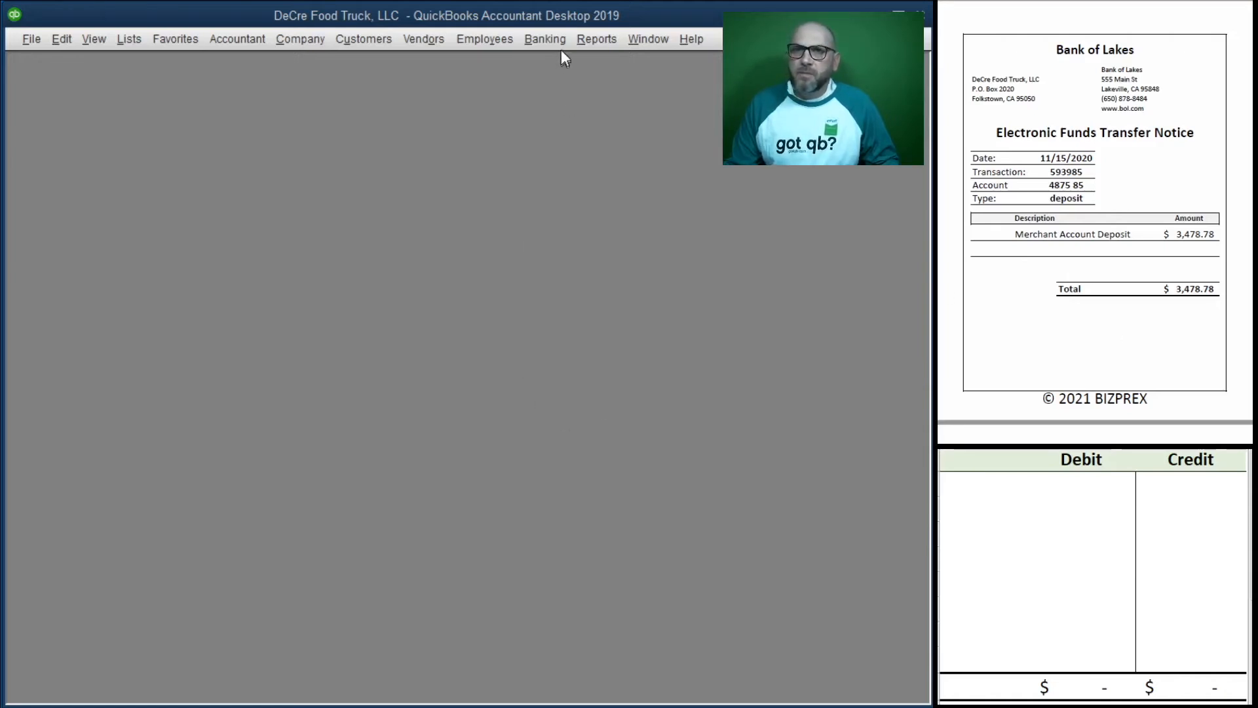
click(541, 40)
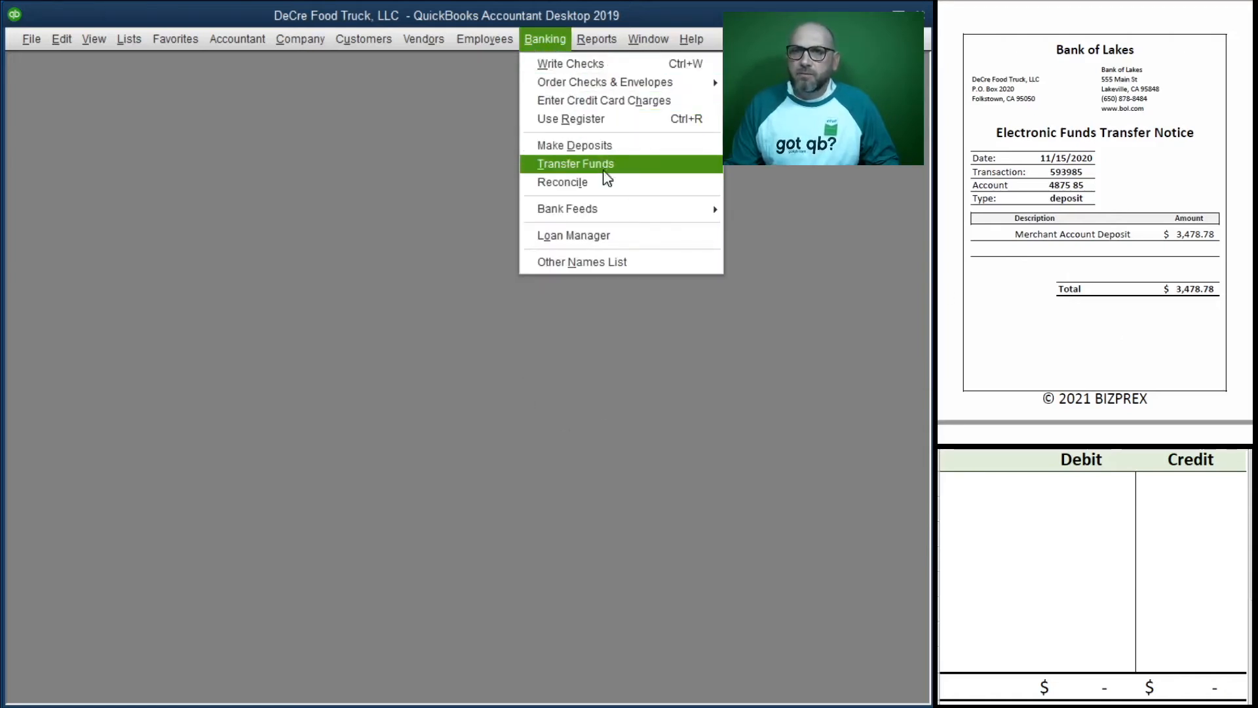
click(590, 146)
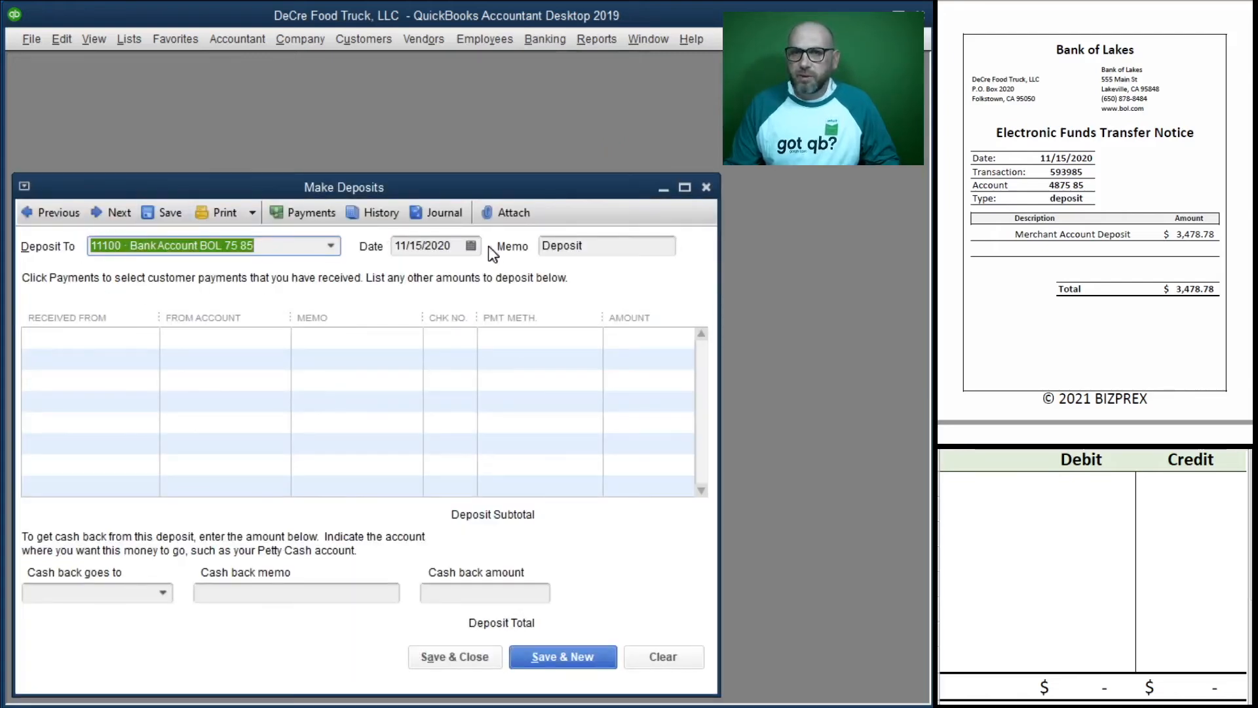
key(Tab)
key(Tab)
key(Tab)
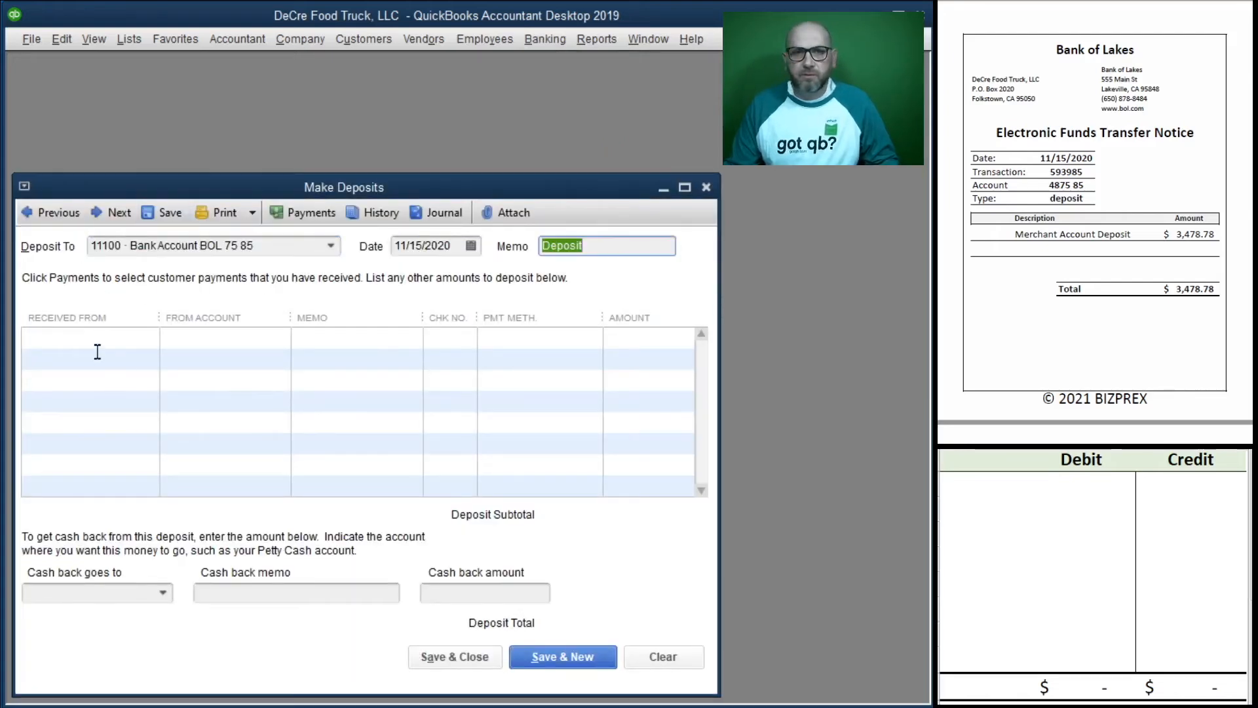
text(Customers)
key(Tab)
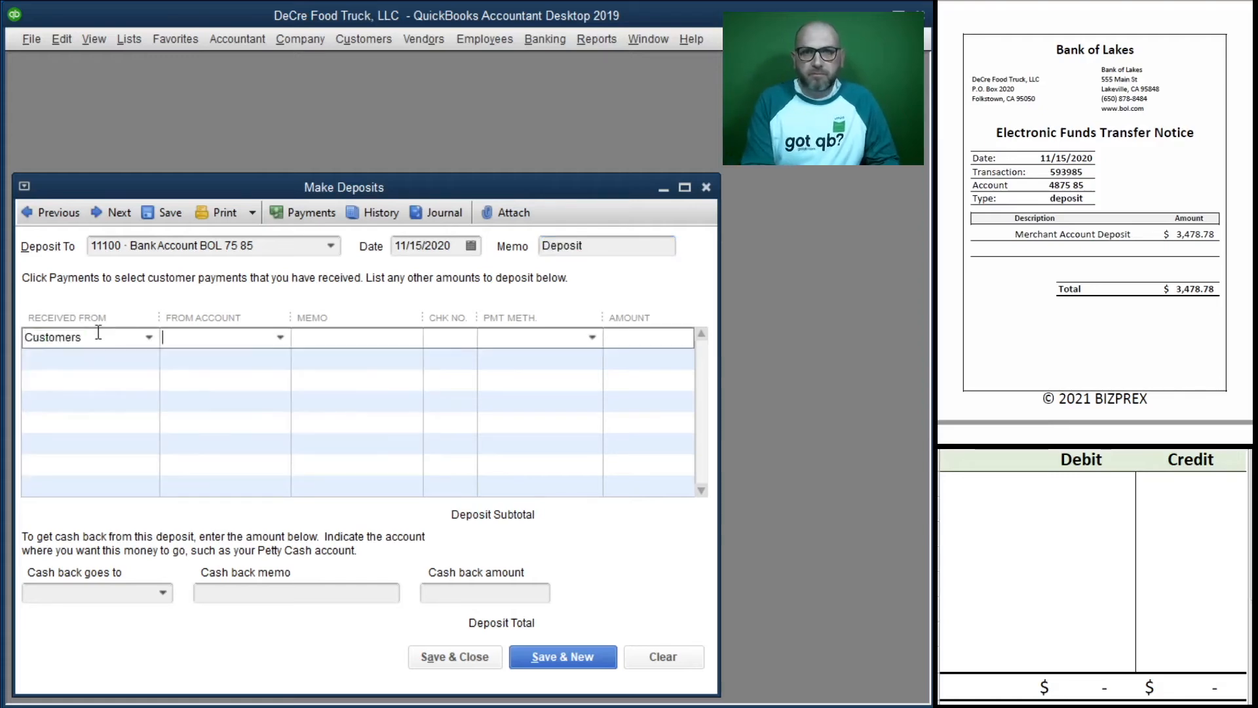
text(41100 · Sales)
key(Tab)
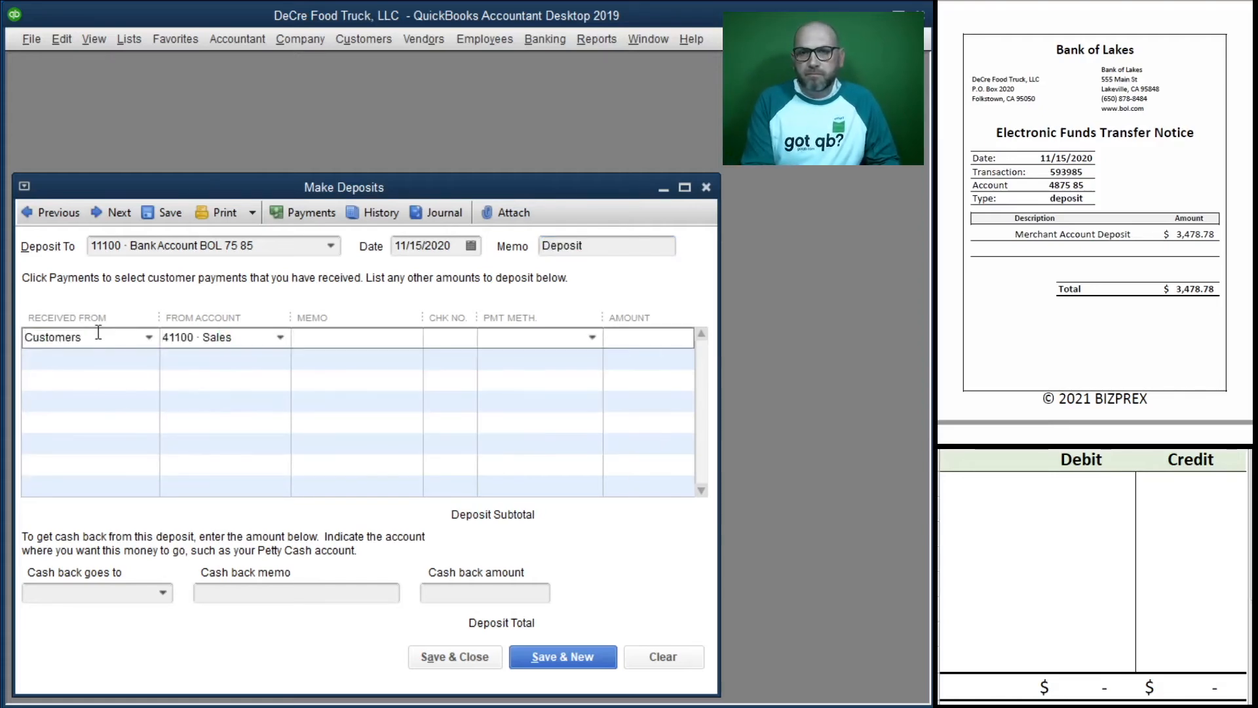
- Complete the deposit line with memo Credit Card Sales, payment method Merchant Account and amount 3,478.78
text(M)
text(red)
text(it Card Sales)
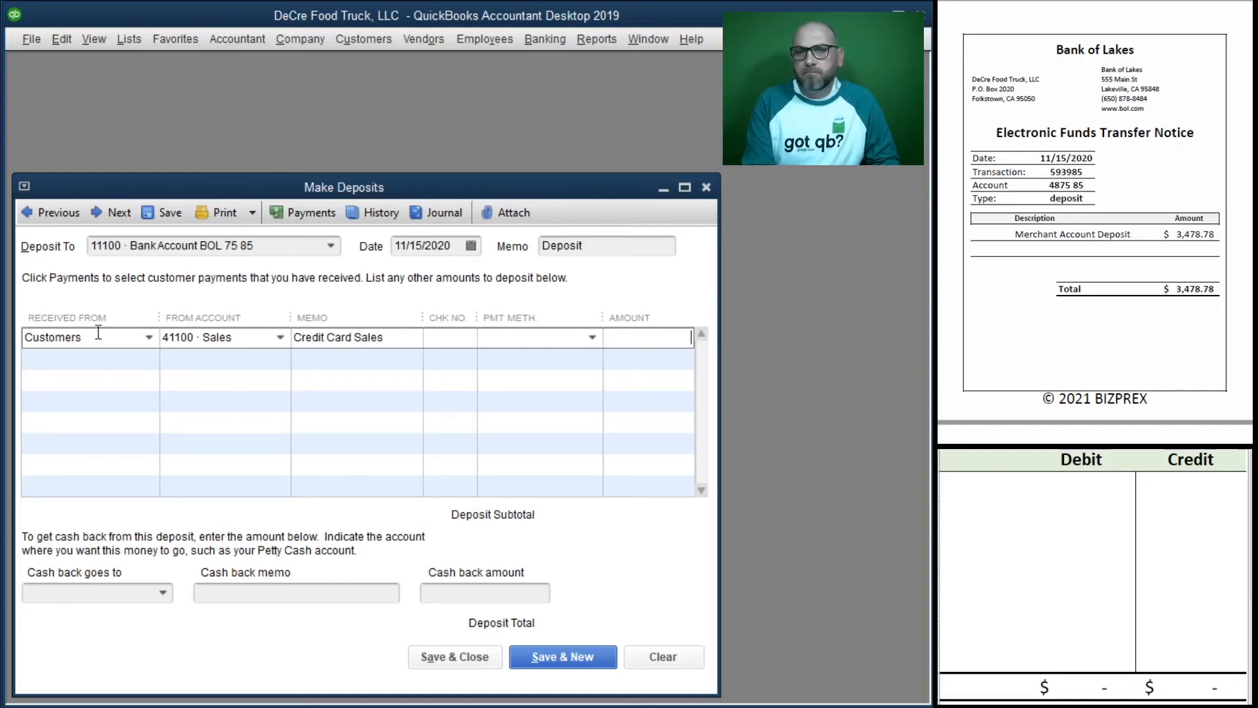
text(Merchant Account)
key(Tab)
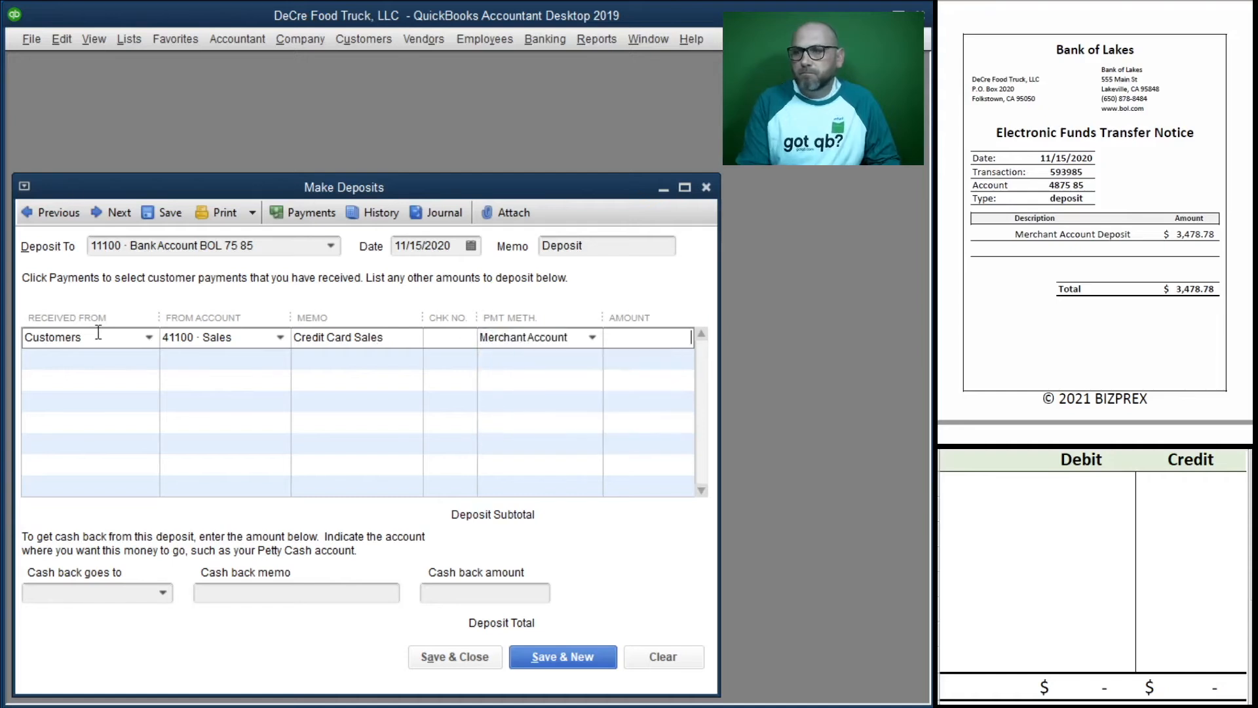
text(3,478.78)
key(Tab)
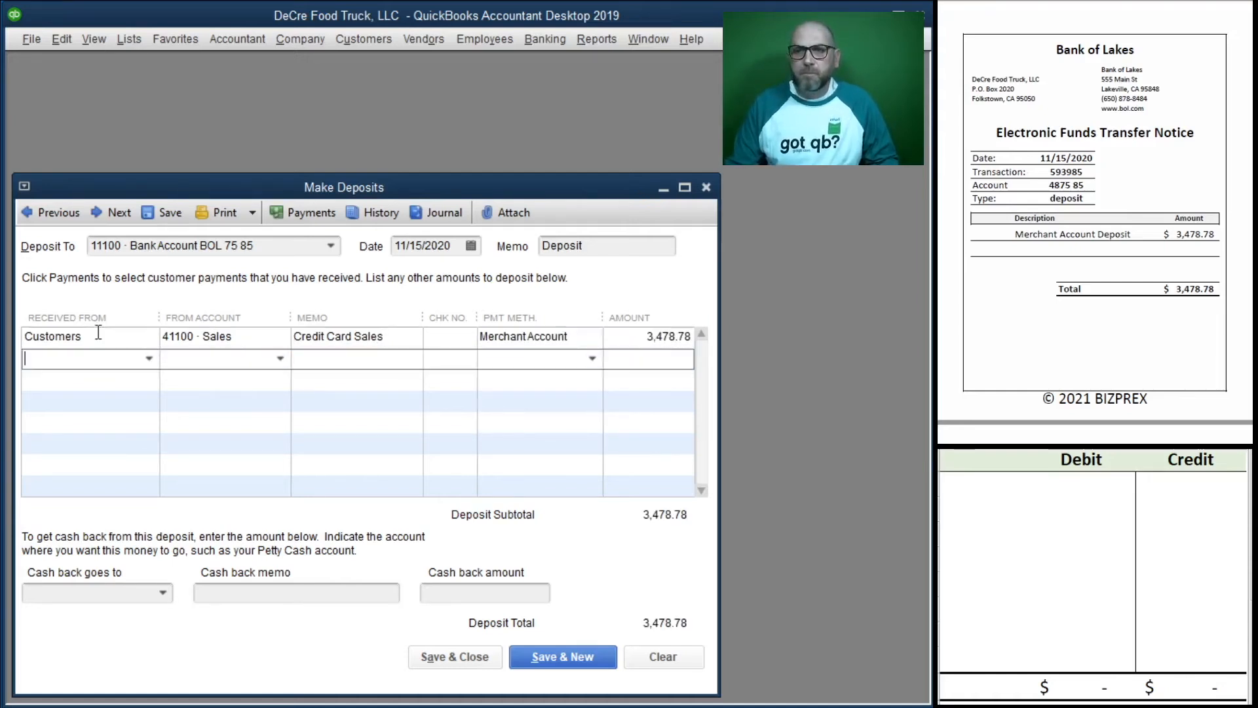
- Enter a 3,478.78 debit to account 11100 in the first row of the debit/credit worksheet
click(963, 483)
text(11100)
key(Tab)
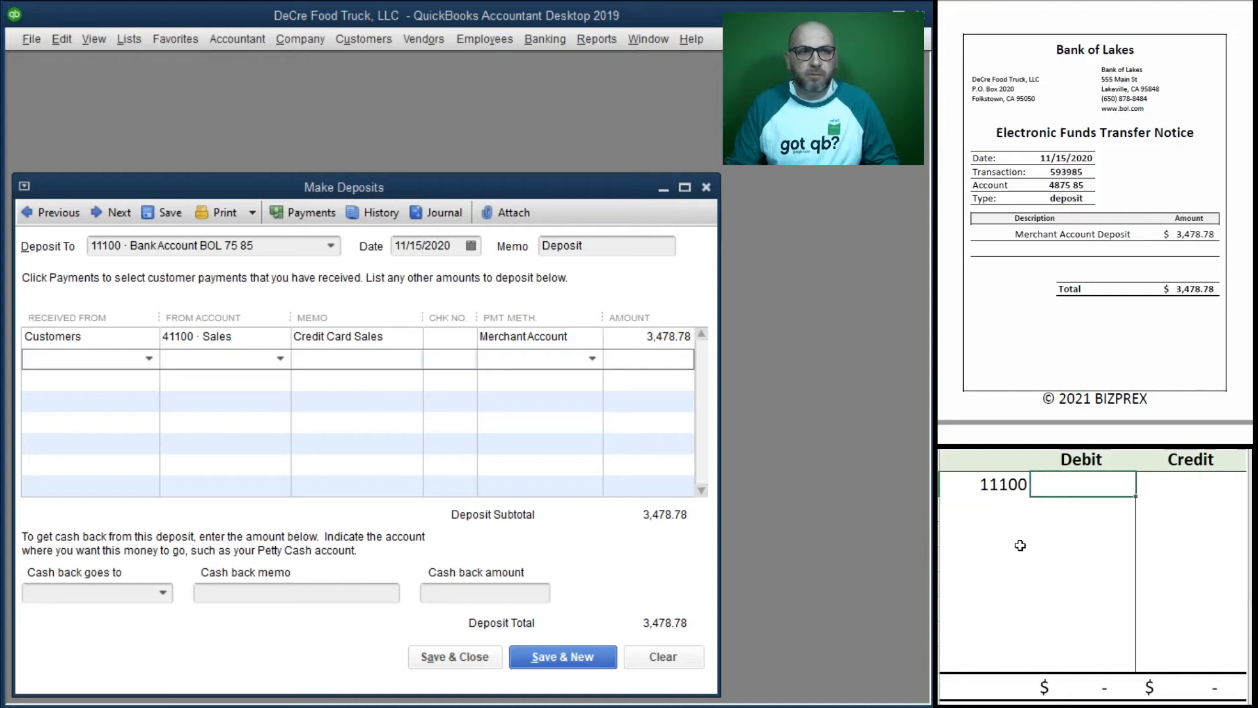
text(3,478.78)
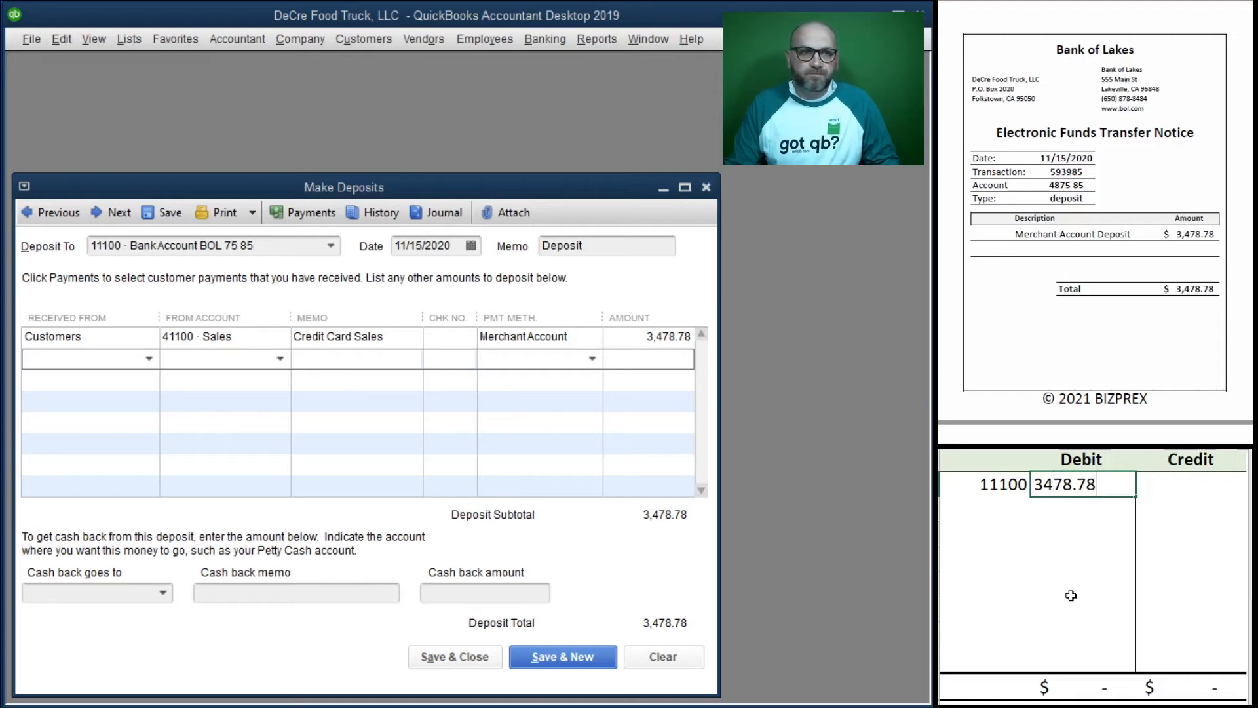
key(Return)
key(Left)
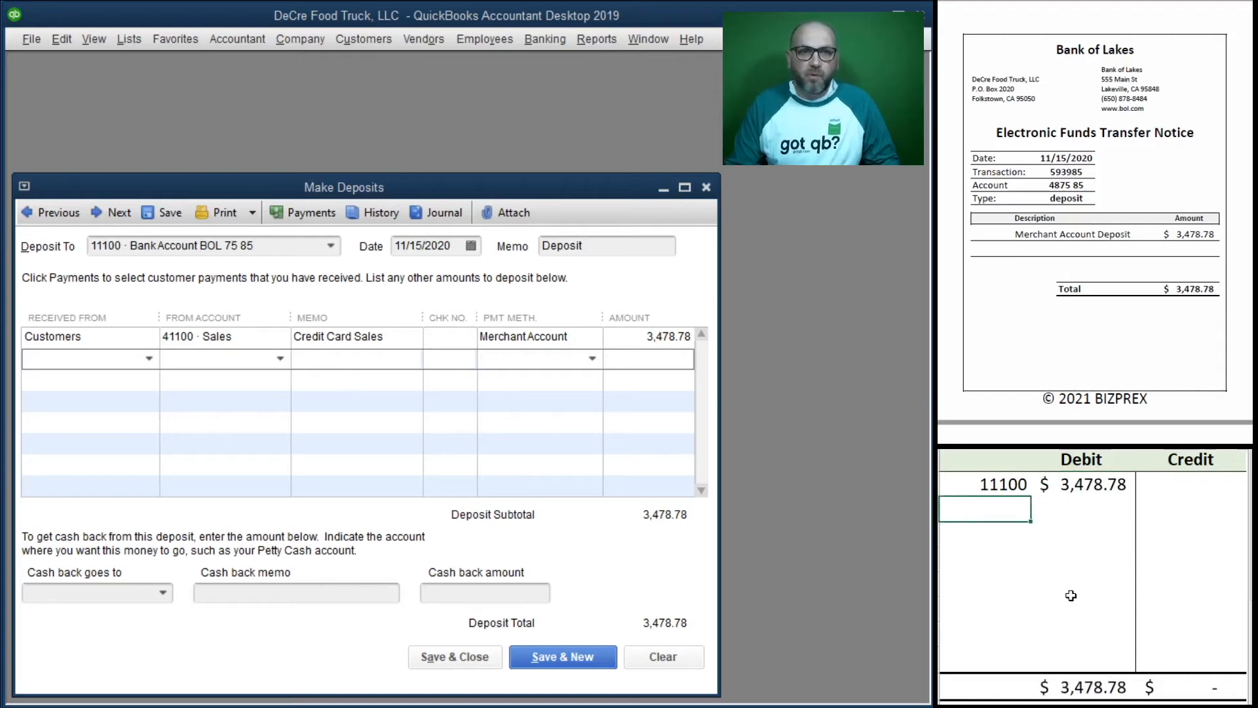
- Enter a 3,478.78 credit to account 41100 in the second row of the debit/credit worksheet
text(411)
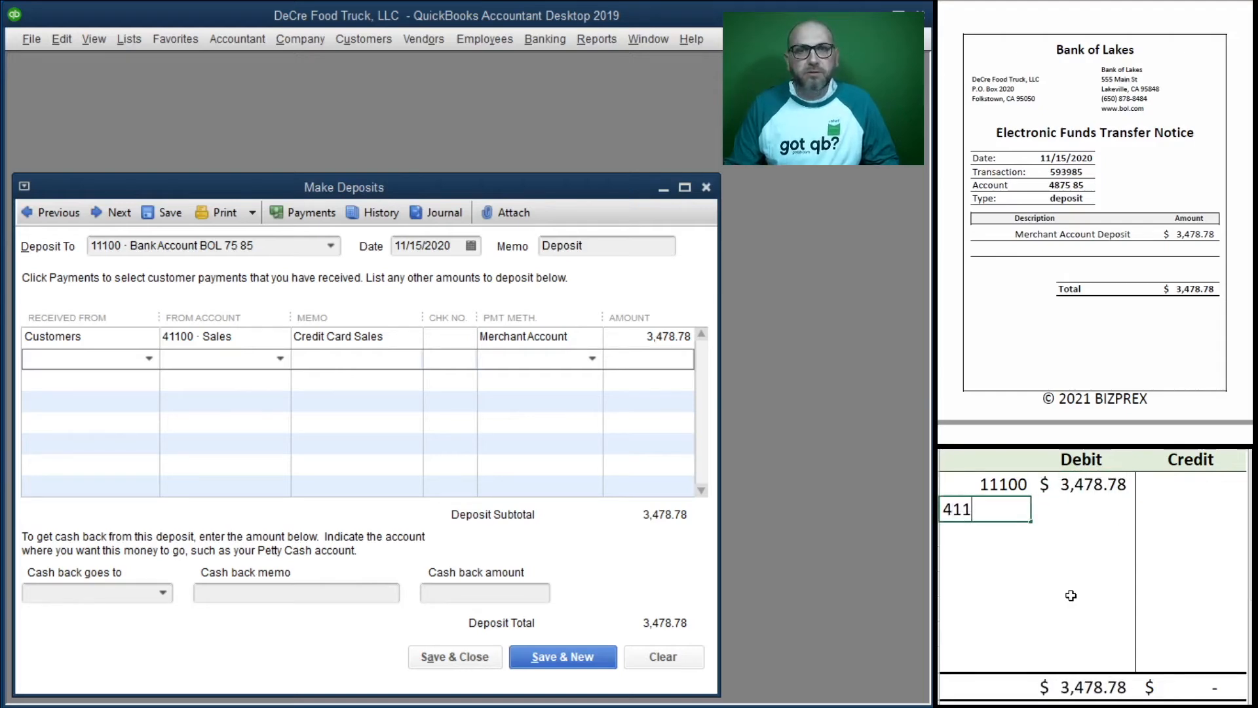
text(00)
key(Right)
key(Right)
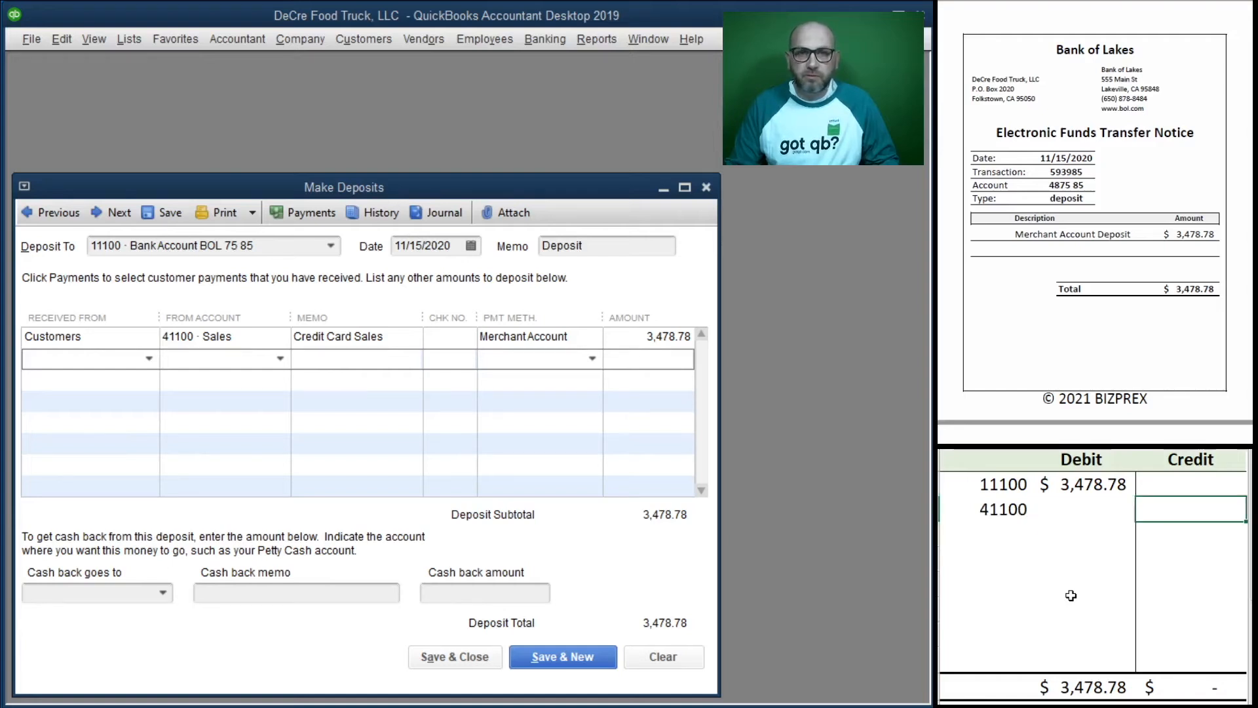
text(3,478)
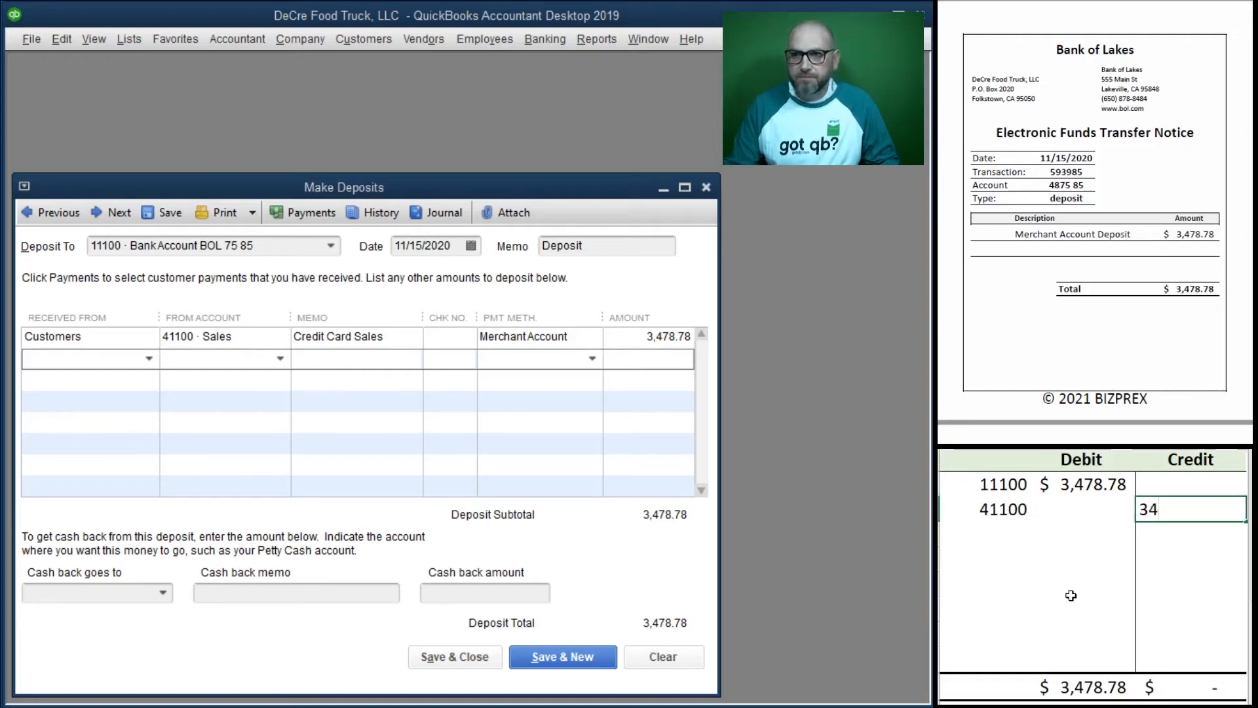
text(.78)
key(Return)
key(Left)
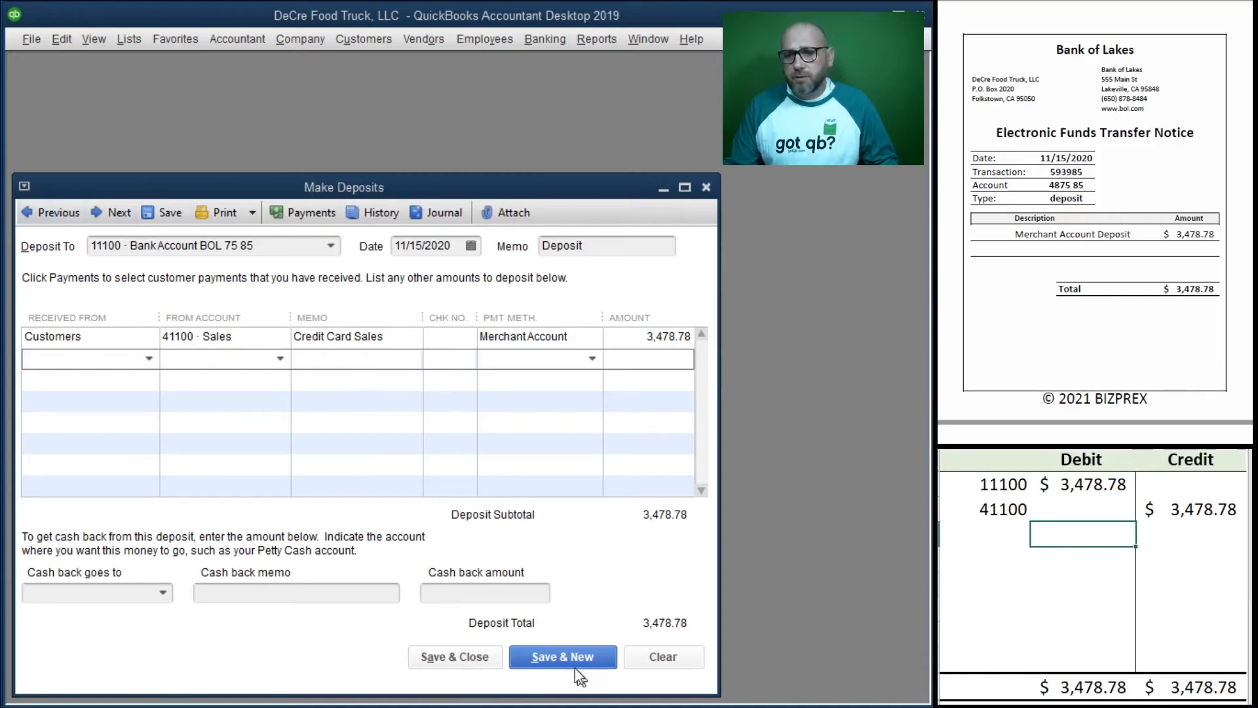
- Save and close the merchant account deposit and clear its entries from the debit/credit worksheet
click(469, 658)
drag(1191, 532, 995, 488)
key(Delete)
- Start a funds transfer for the ATM cash withdrawal receipt, dated 11/16/2020, with 30700 Members Draw as the receiving account
scroll(1066, 242, down, 2)
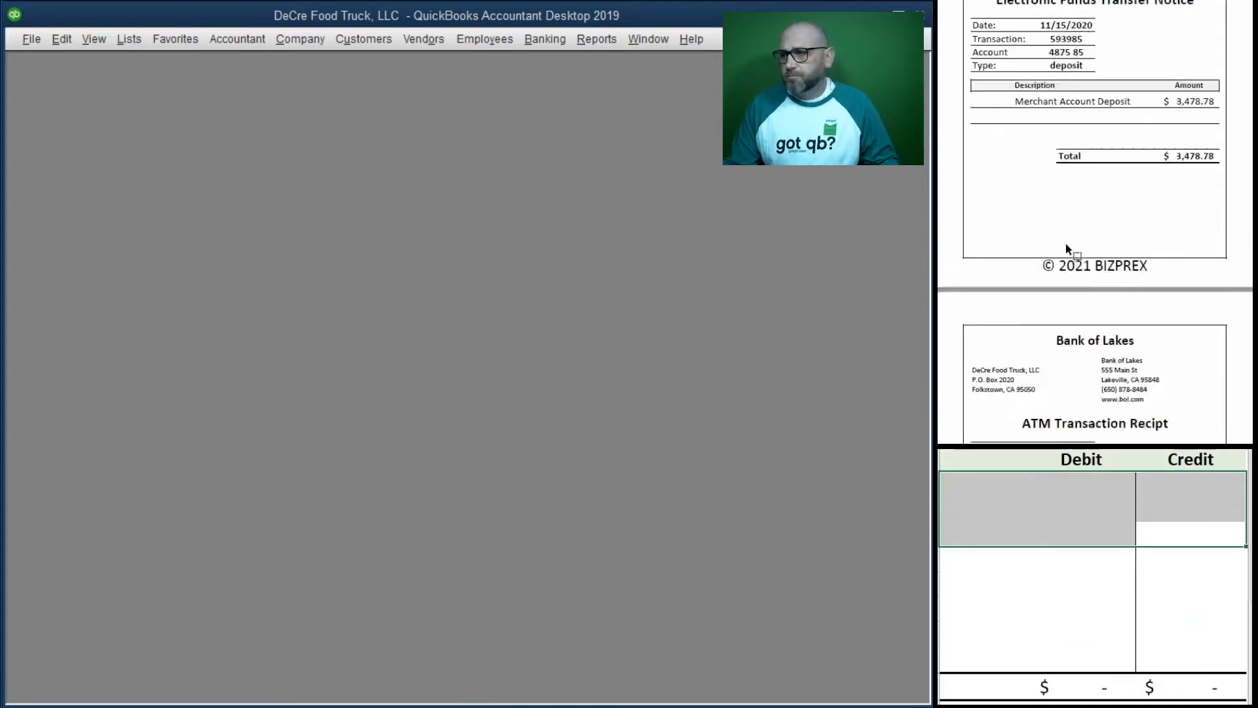
scroll(1067, 245, down, 3)
scroll(1054, 244, down, 1)
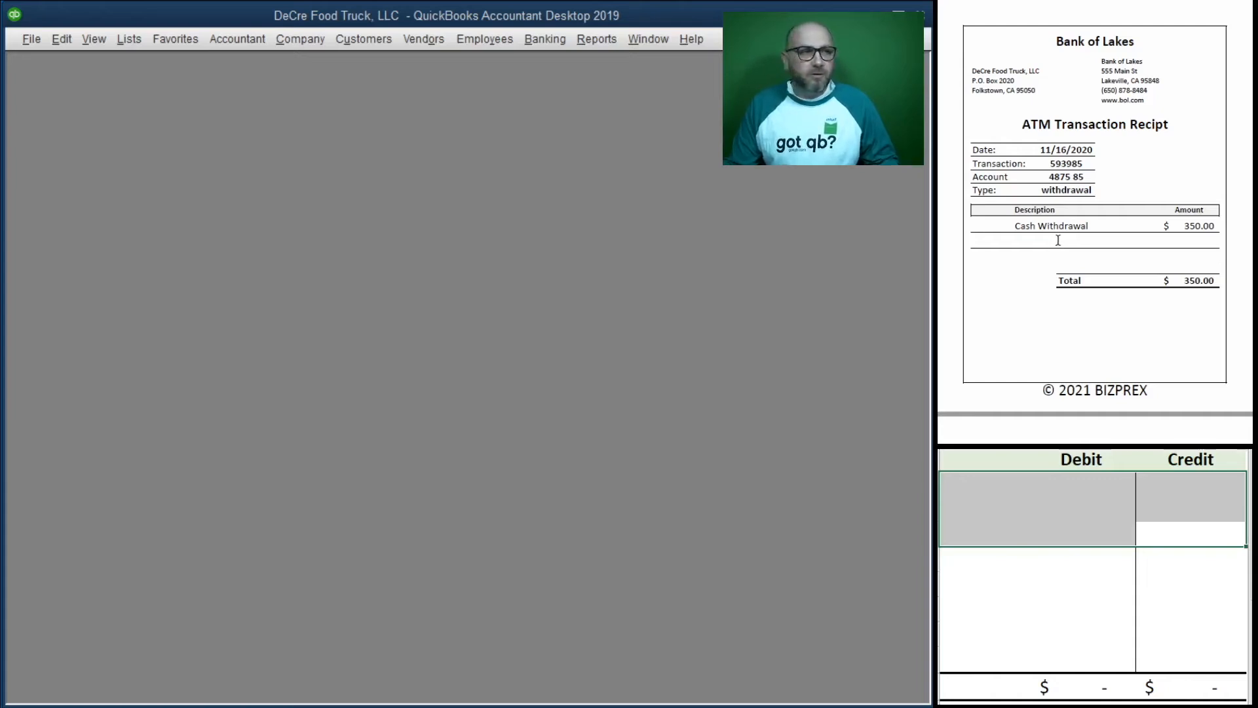
click(941, 496)
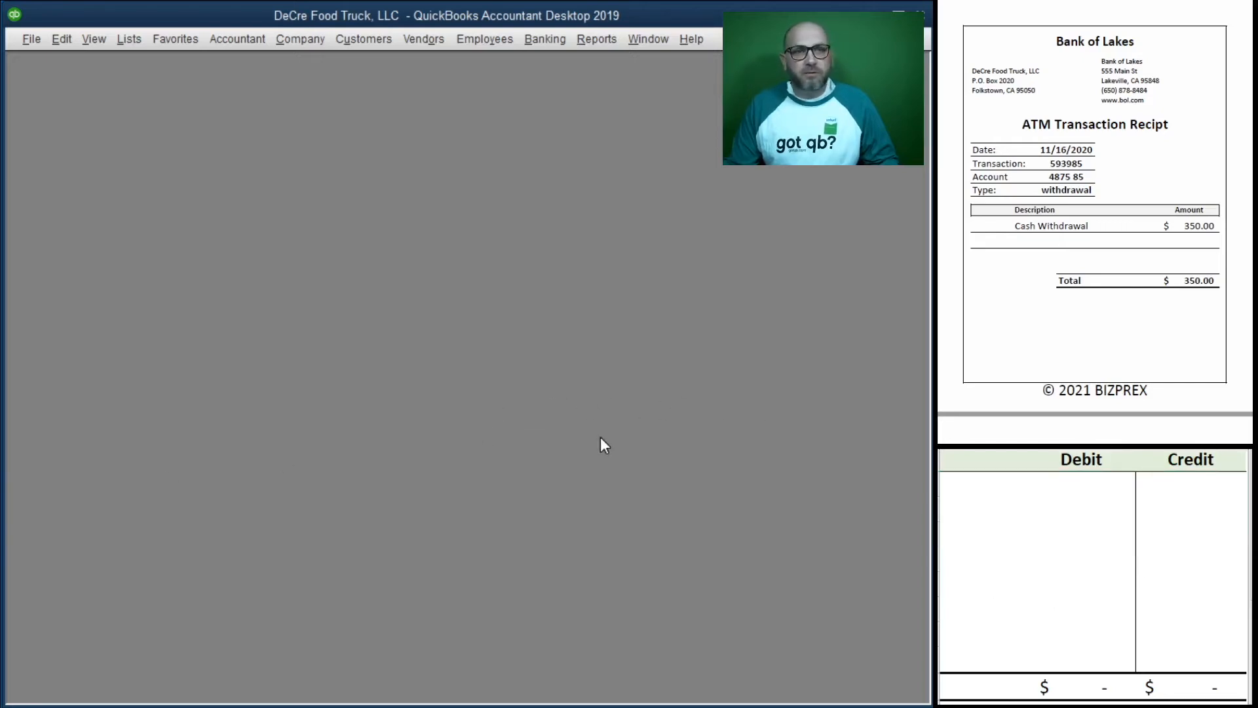
click(555, 43)
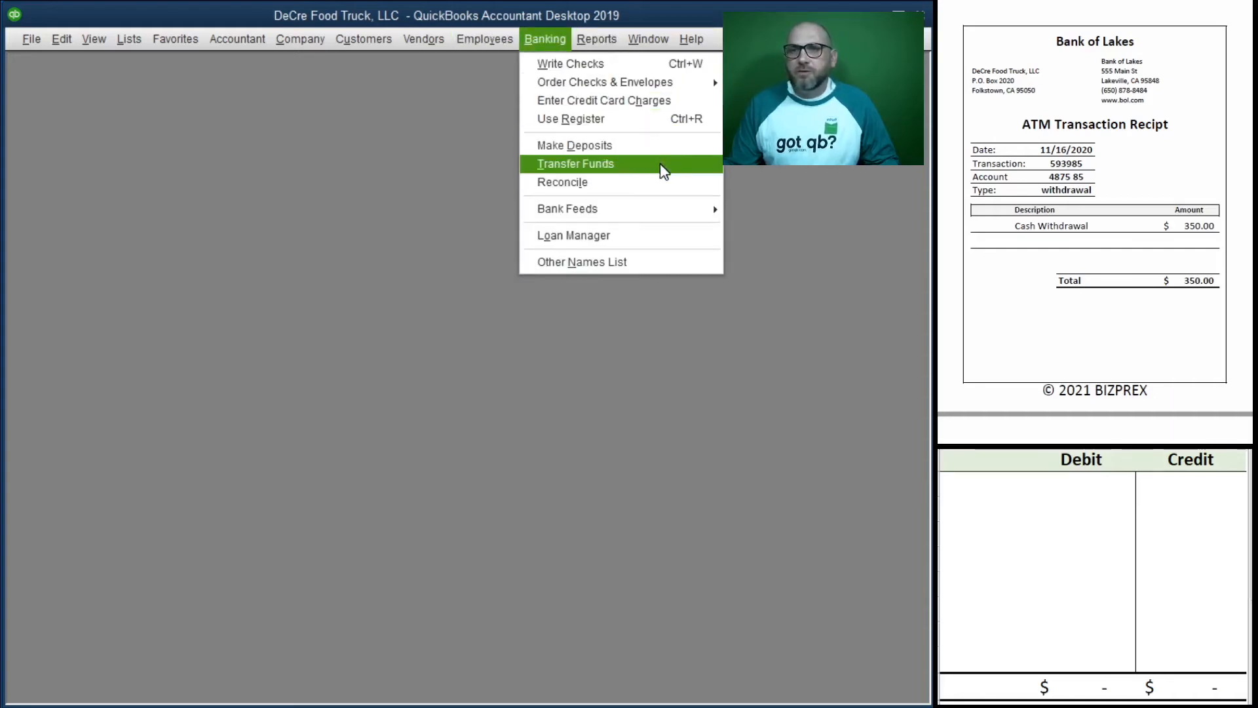
click(637, 168)
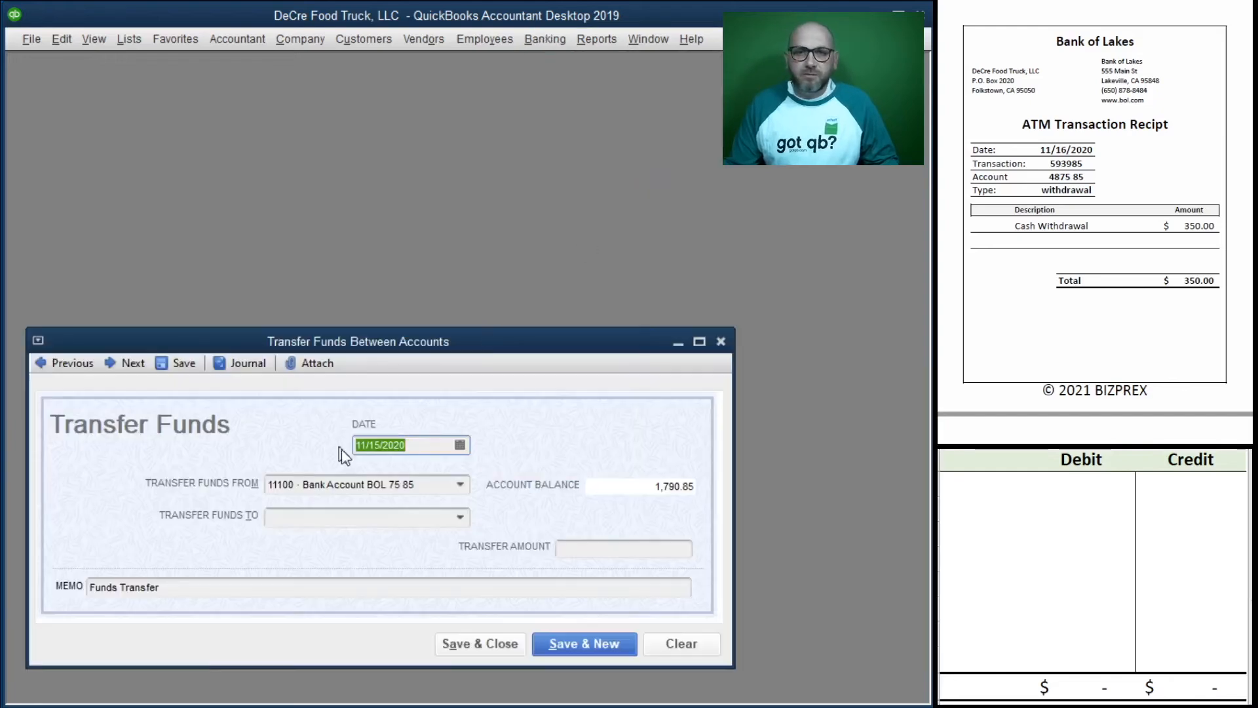
text(11/16/2020)
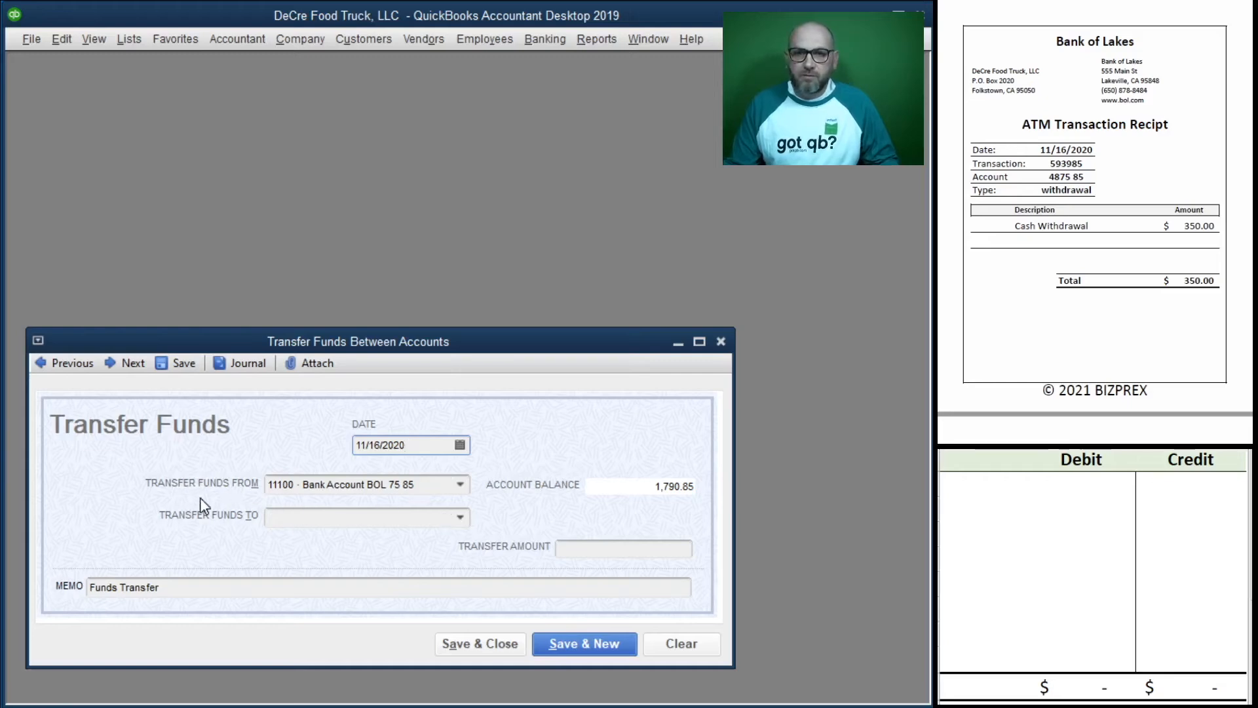
click(311, 518)
text(dr)
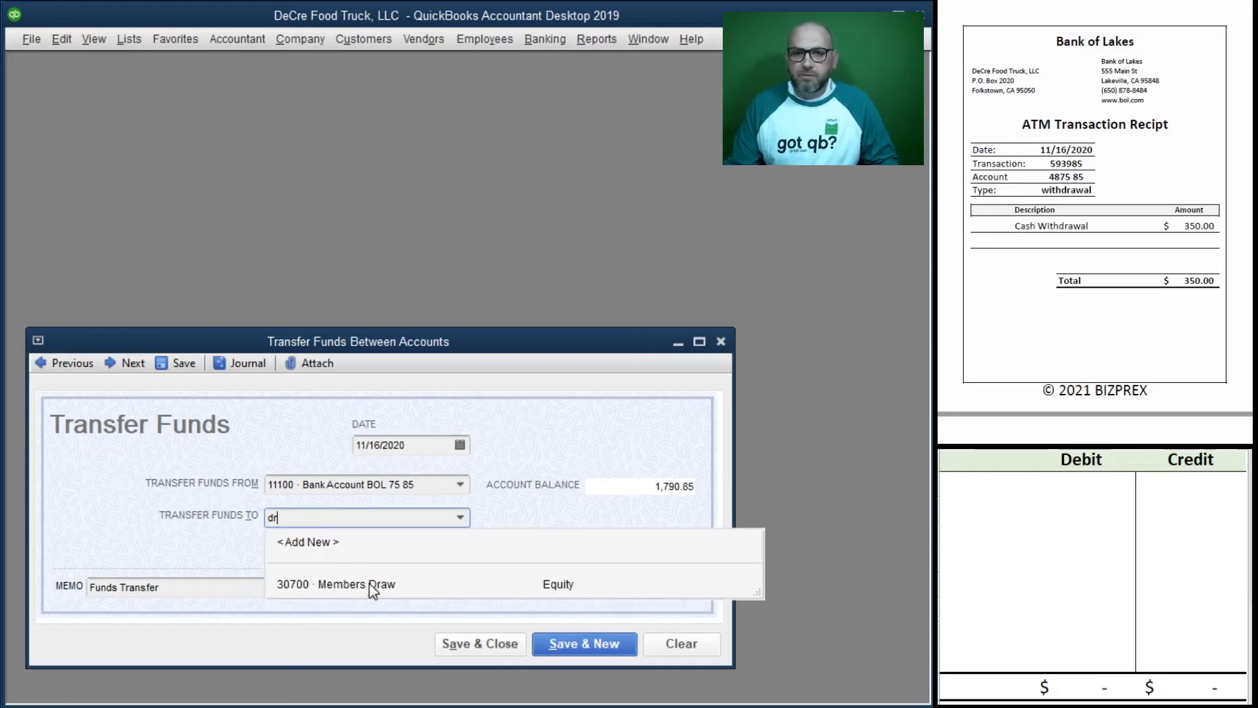
click(368, 583)
- Set the transfer amount to 350 and extend the memo to Funds Transfer Draw
click(632, 549)
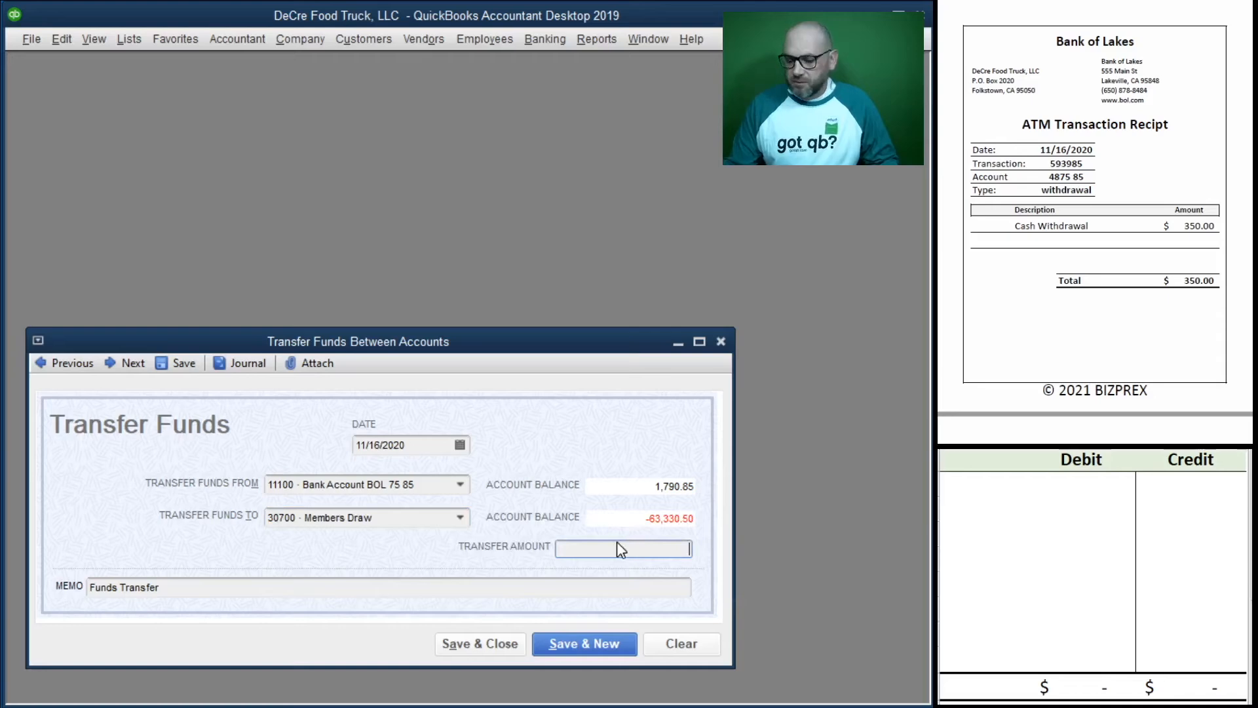
text(350)
key(Tab)
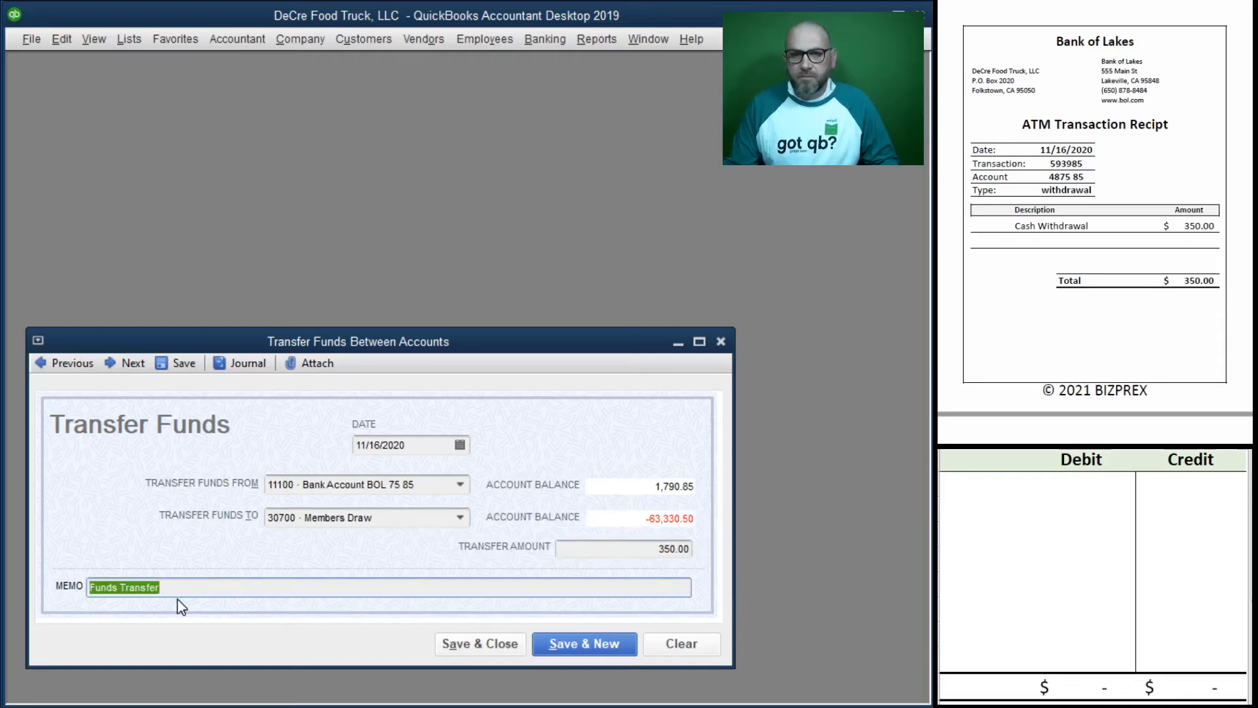
click(204, 588)
text(Draw)
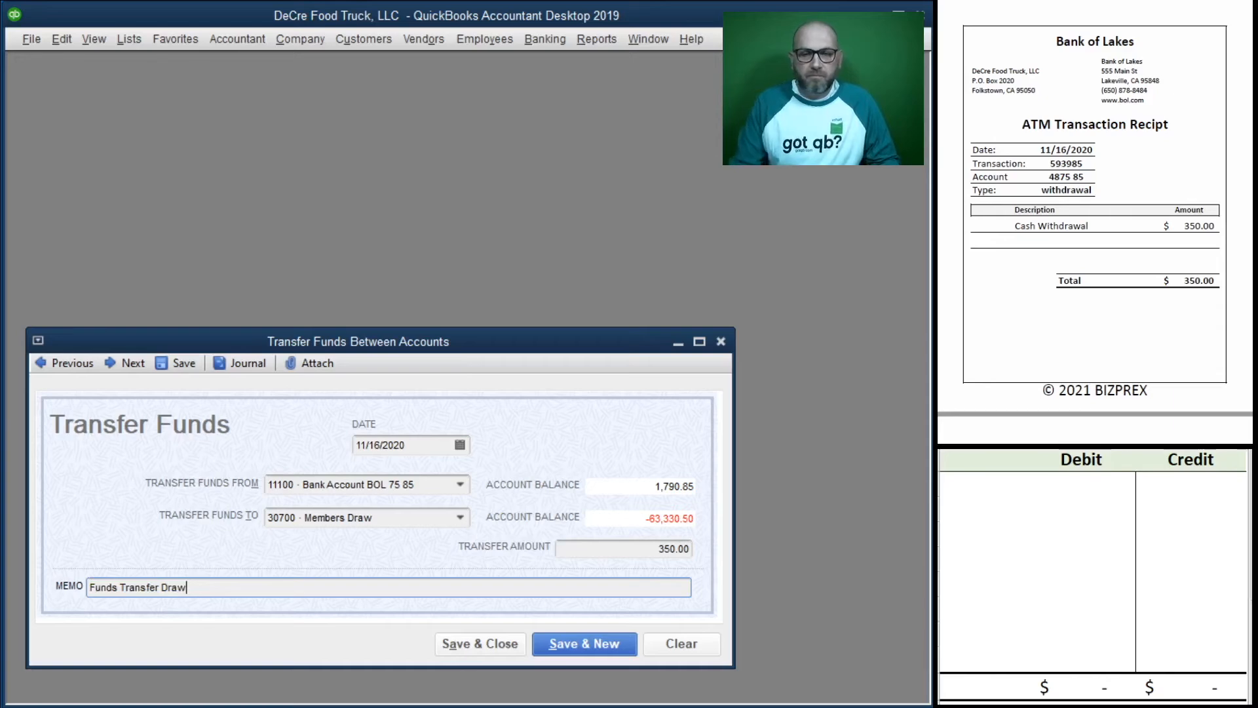
- Enter a 350 credit to account 11100 in the first row of the debit/credit worksheet
click(1020, 517)
click(998, 479)
text(11100)
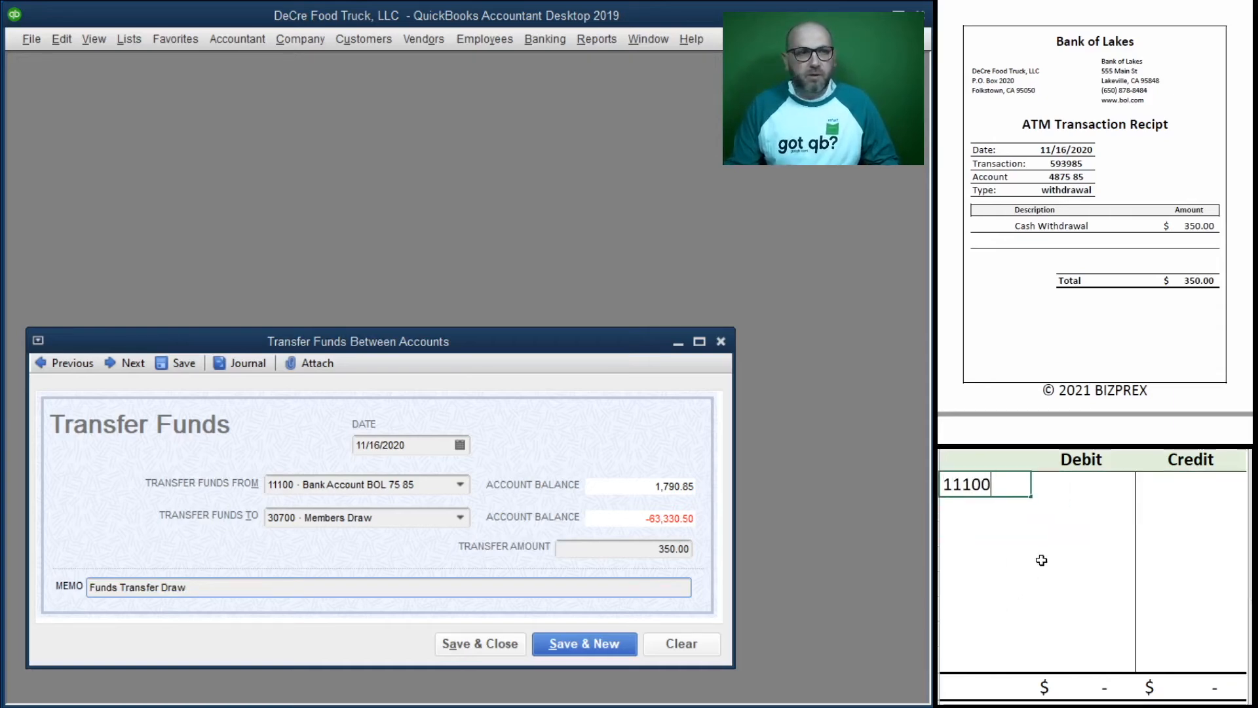
key(Tab)
key(Tab)
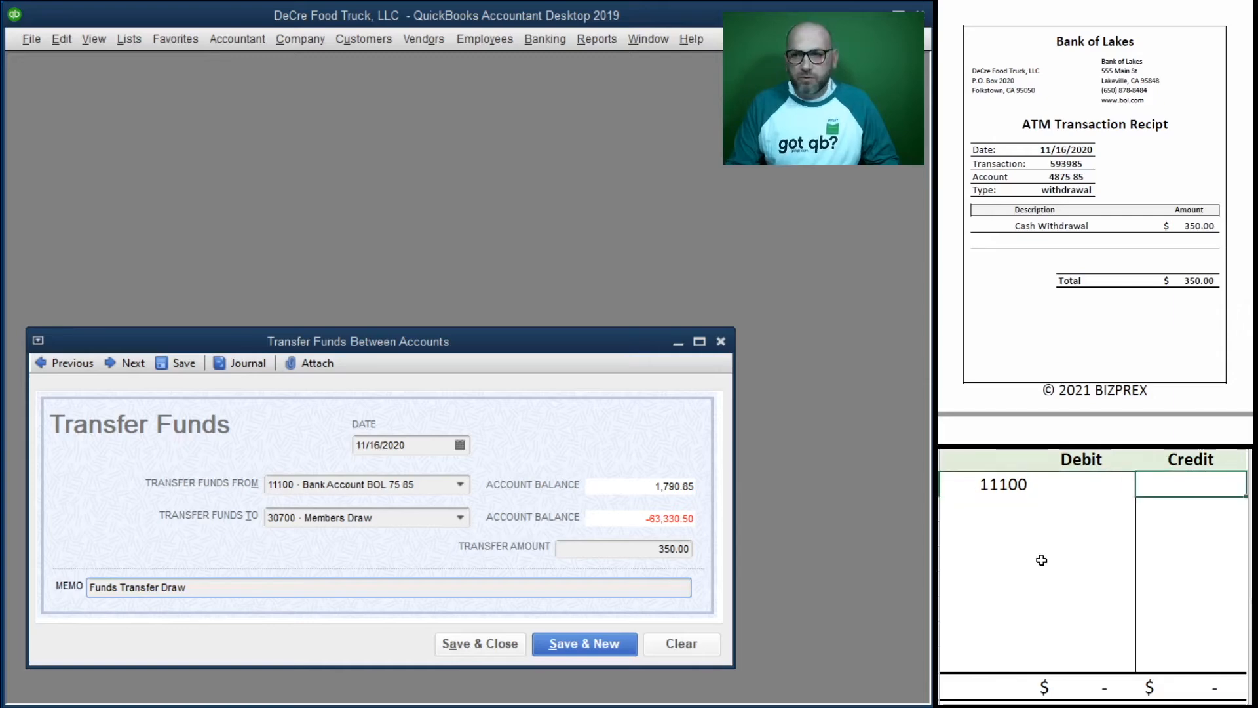
text(350)
key(Return)
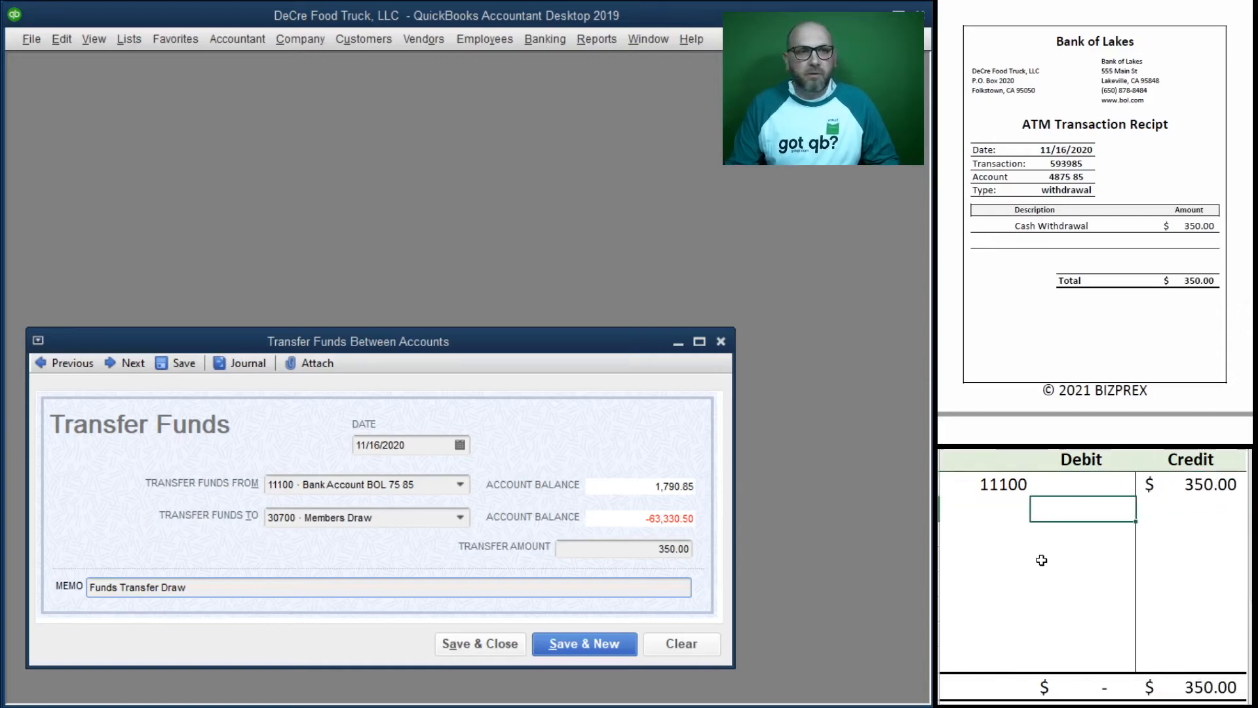
- Enter a 350 debit to account 30700 in the second row of the debit/credit worksheet
text(30700)
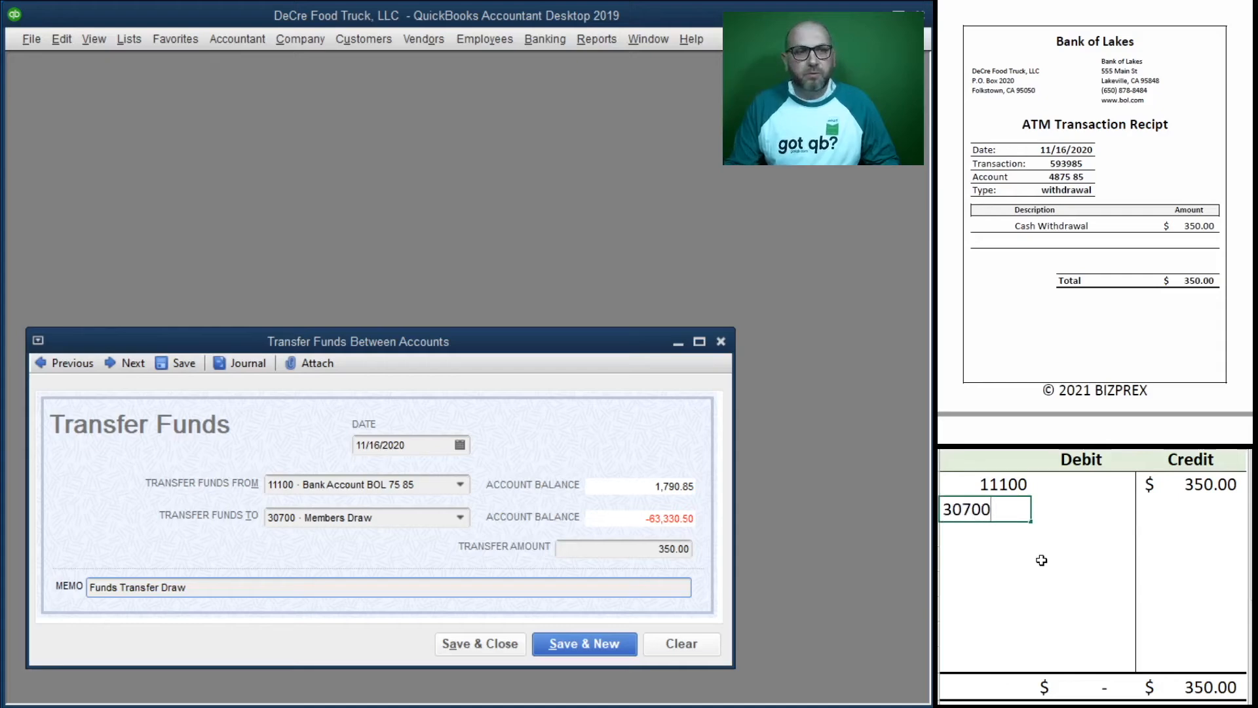
key(Tab)
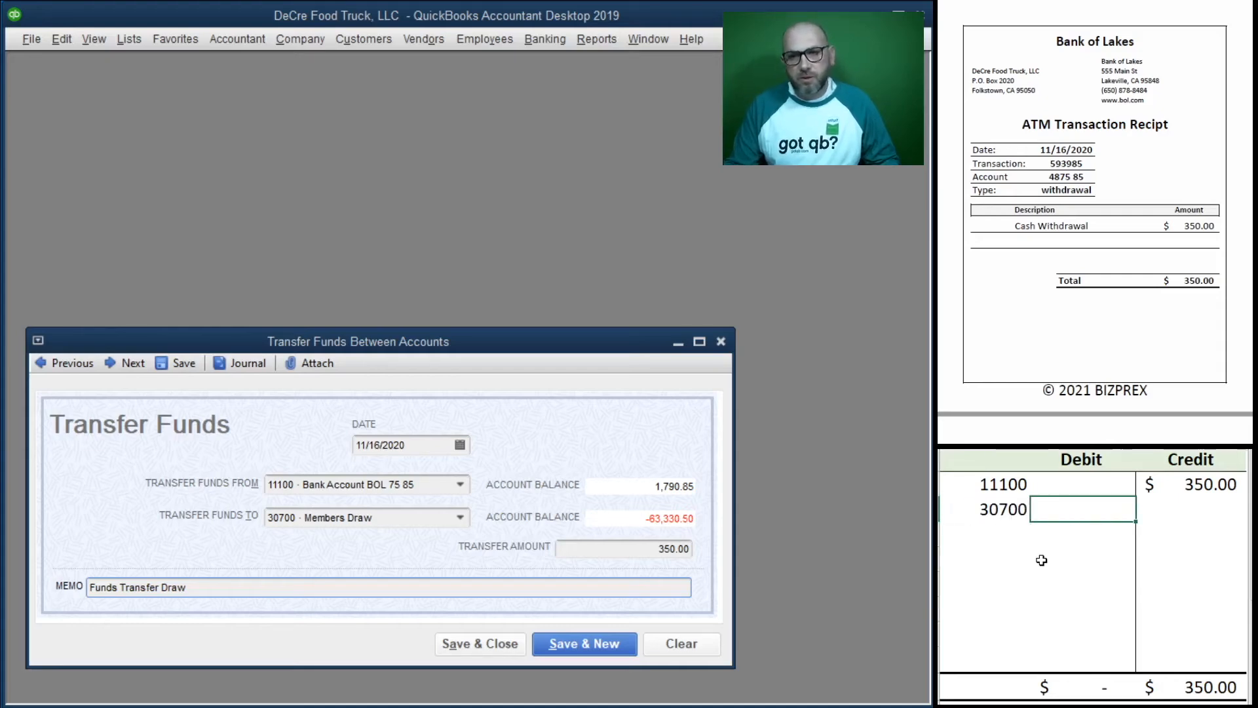
text(350)
key(Return)
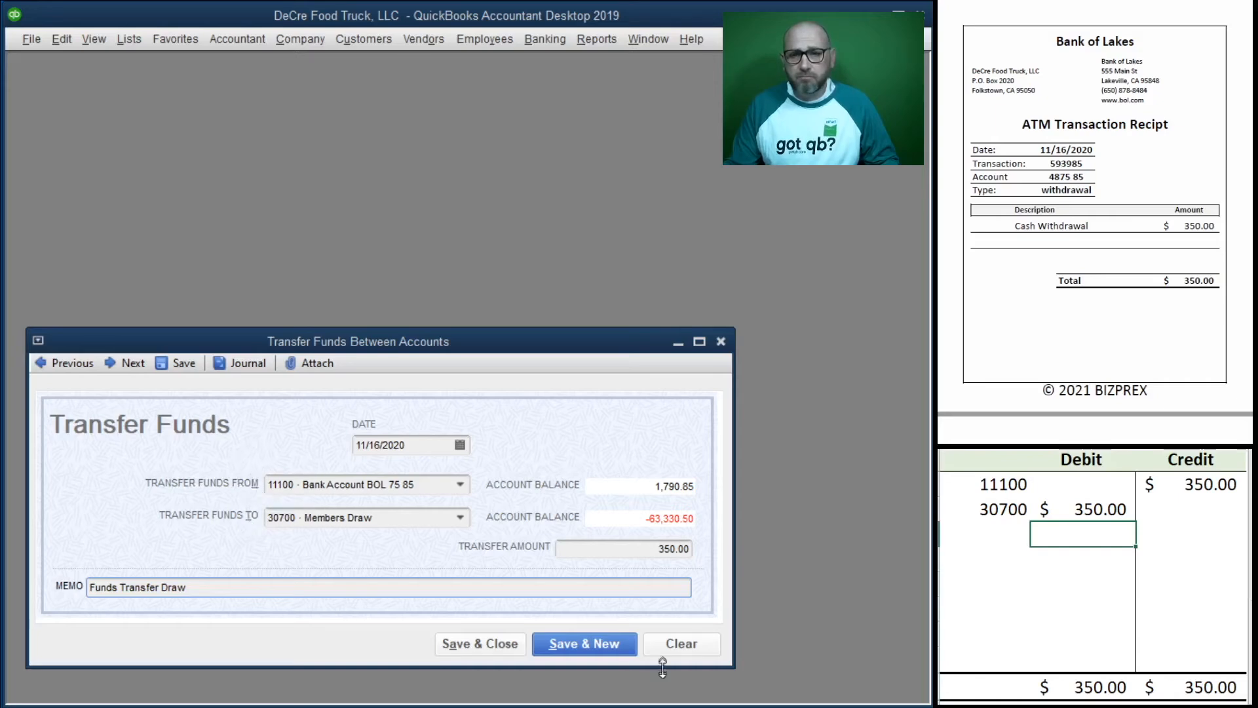
- Save and close the Members Draw transfer and clear its two worksheet rows
click(506, 648)
drag(1193, 511, 1012, 484)
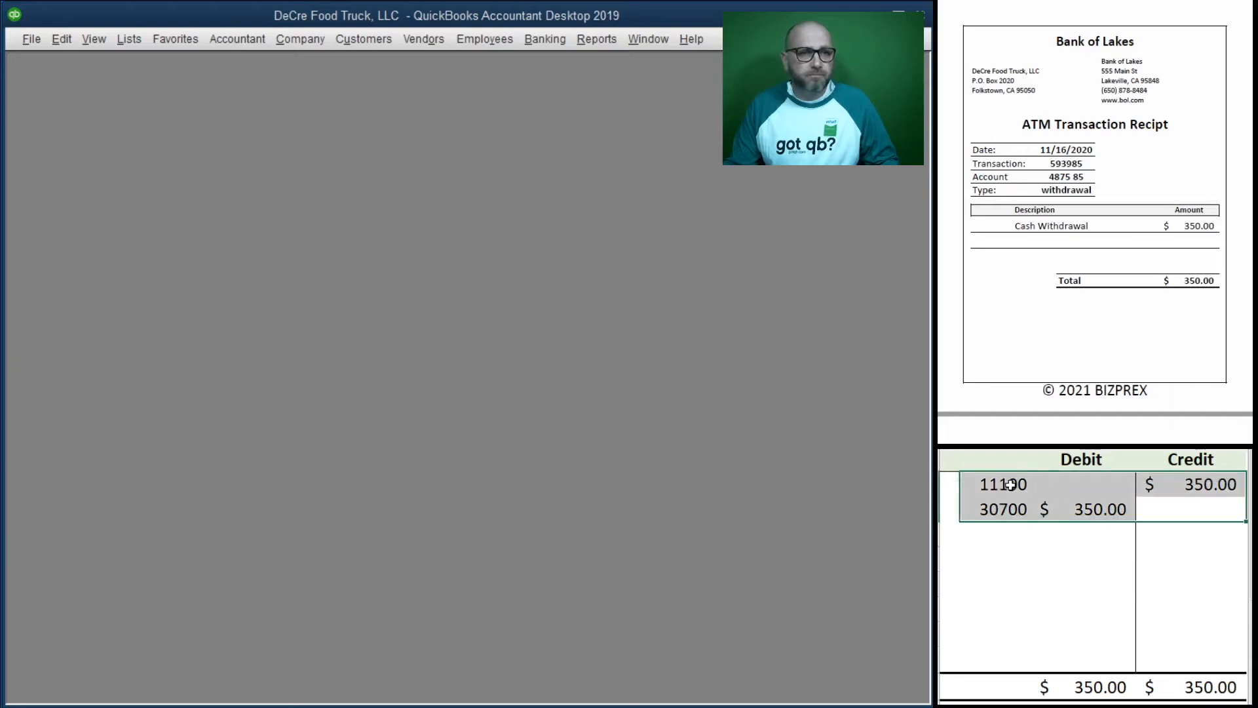
key(Delete)
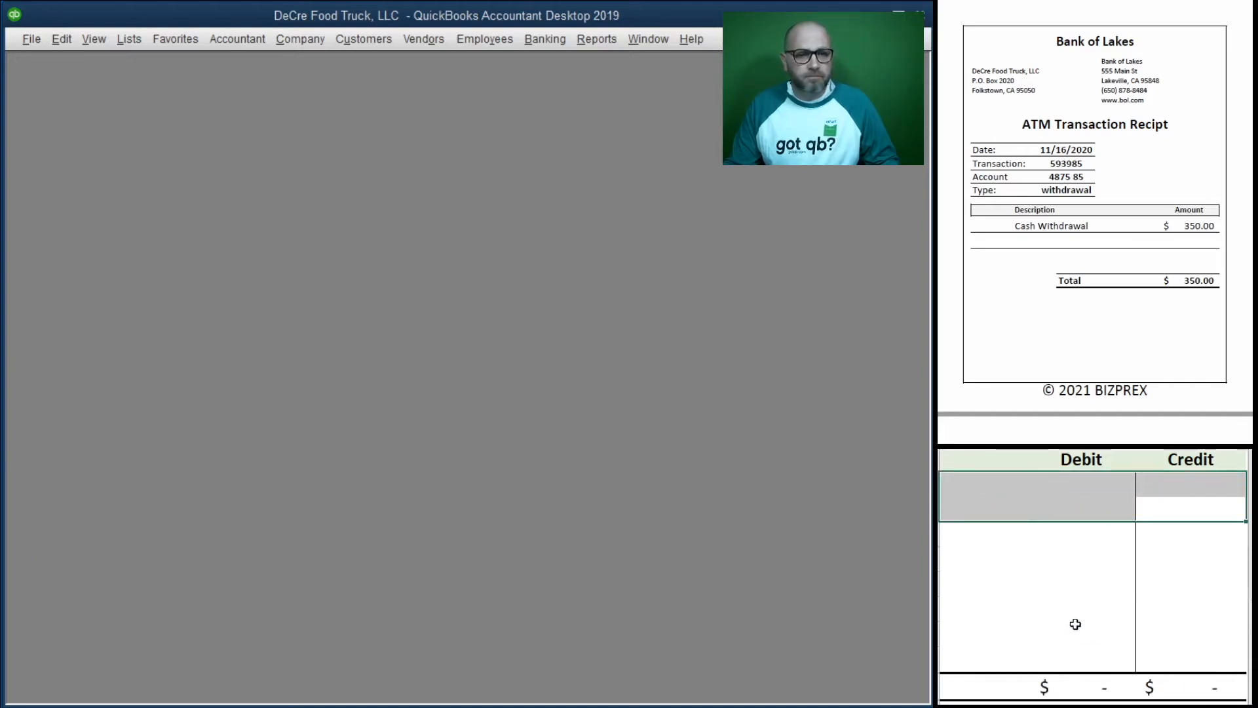
- Start a bank deposit for the Cash Deposit receipt, dated 11/20/2020 and received from Customers
scroll(1074, 255, down, 5)
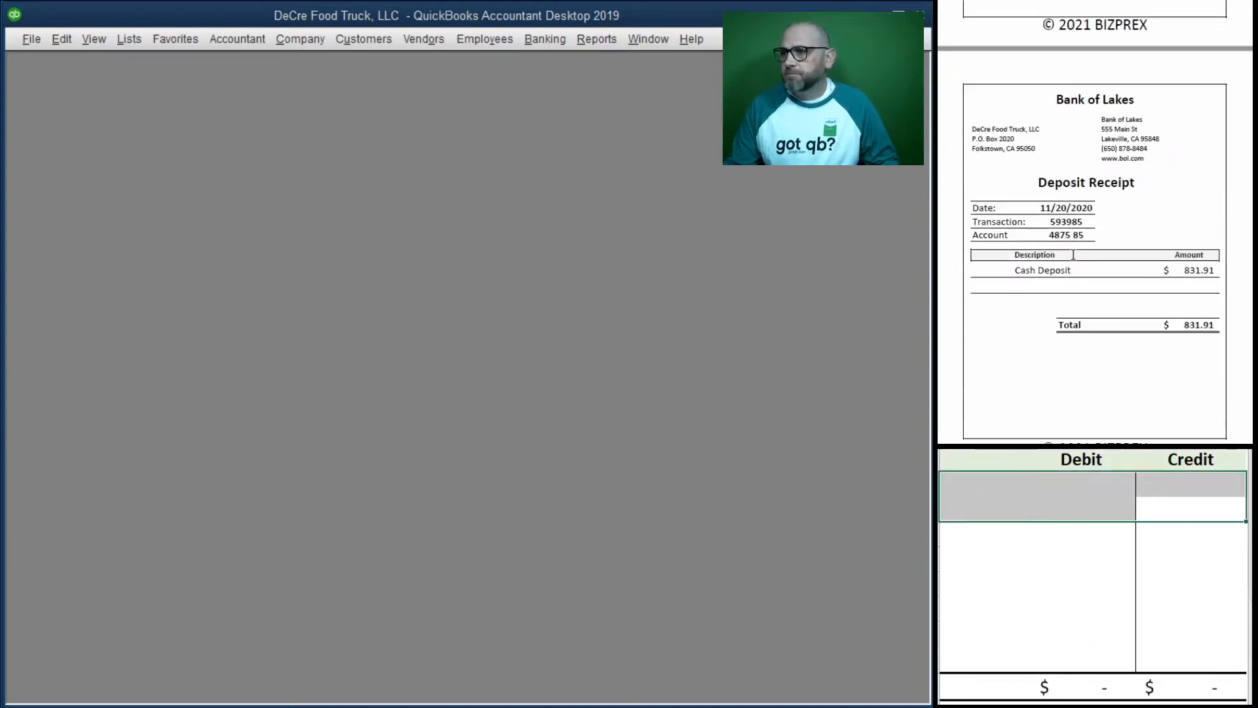
scroll(1073, 256, down, 1)
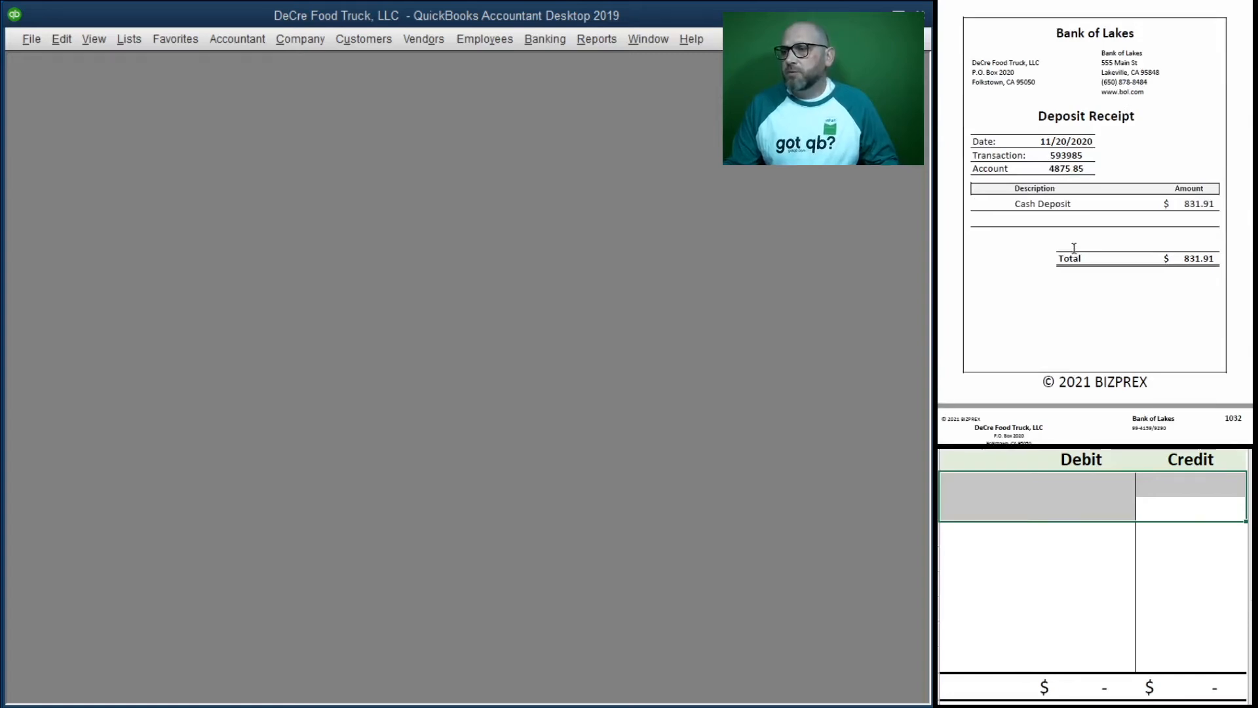
scroll(1070, 257, up, 1)
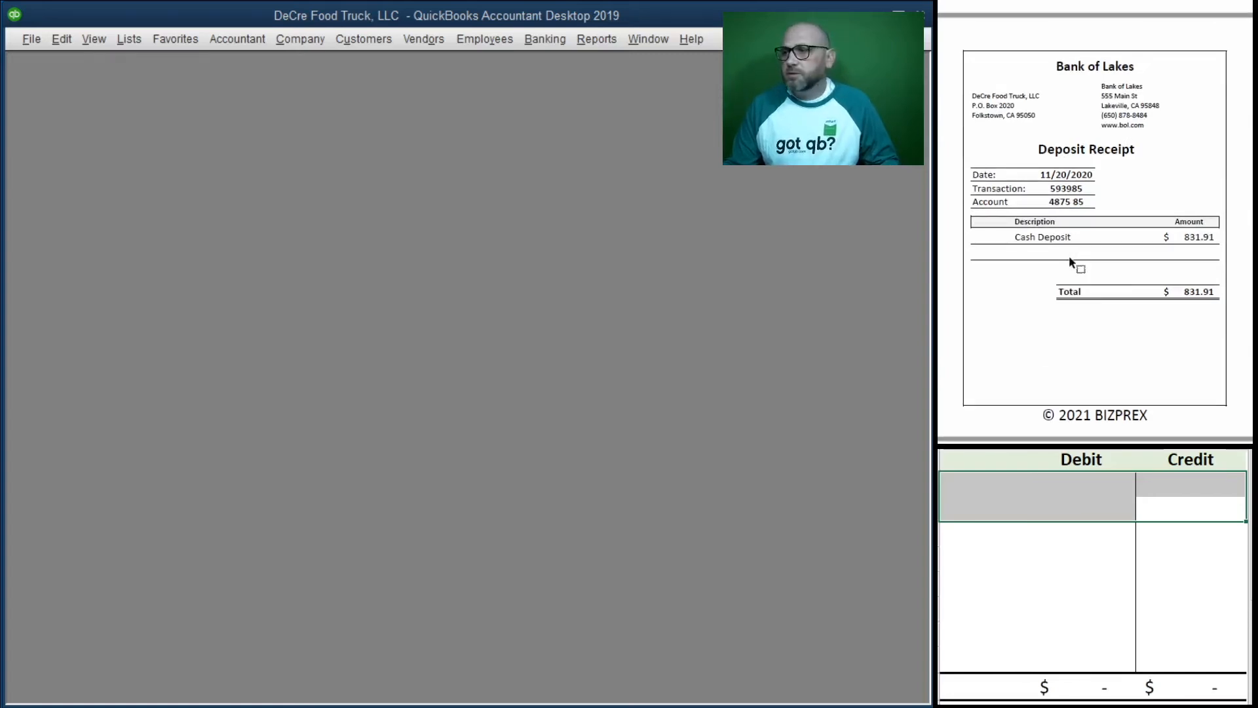
click(541, 41)
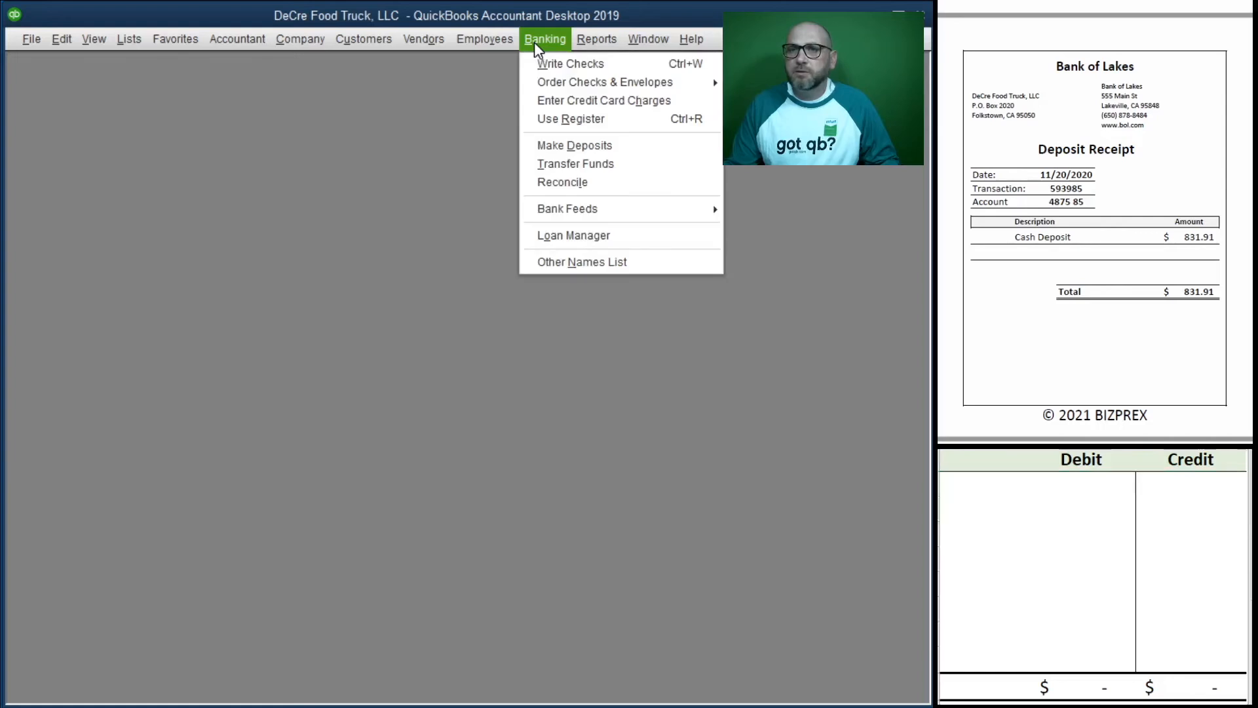
click(574, 146)
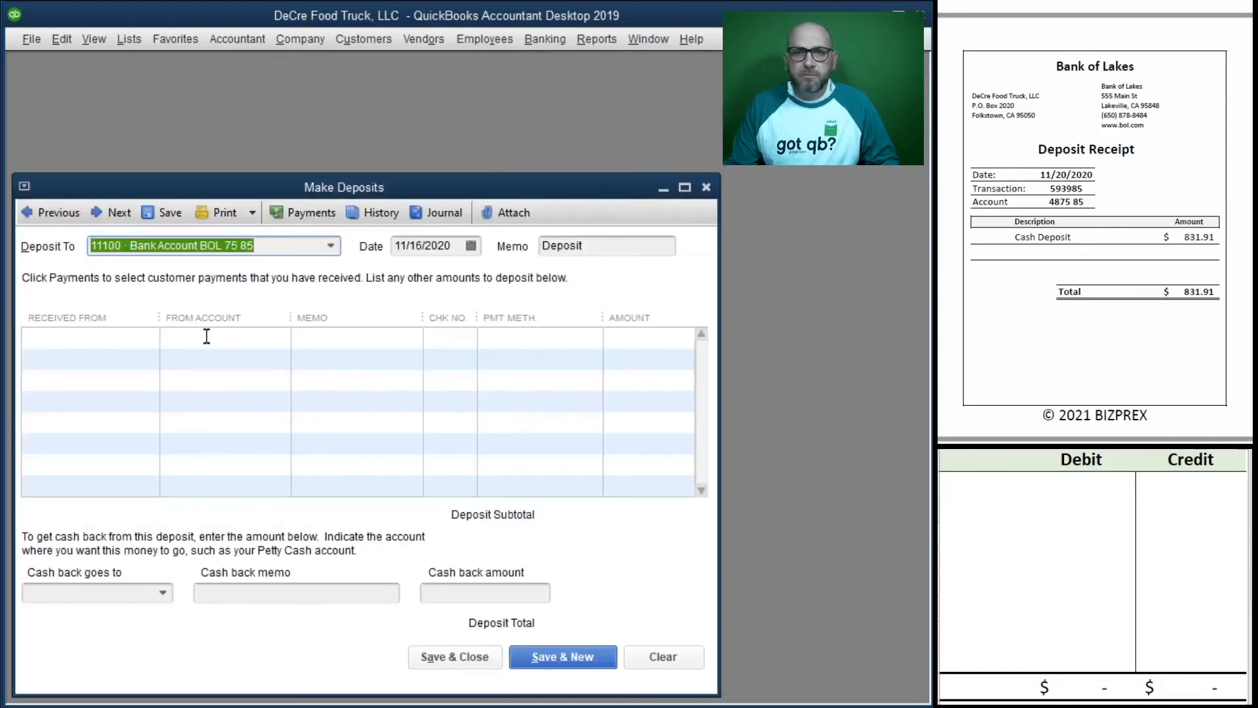
key(Tab)
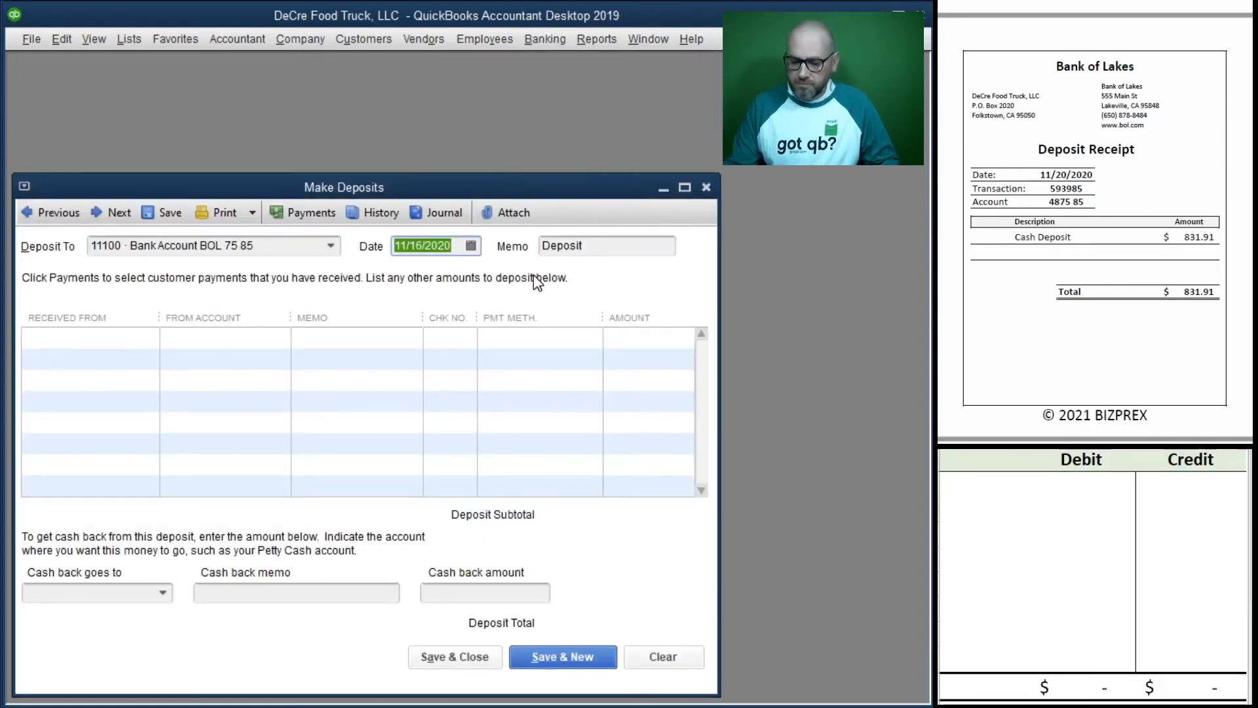
text(11/20/2020)
key(Tab)
key(Tab)
text(Customers)
key(Tab)
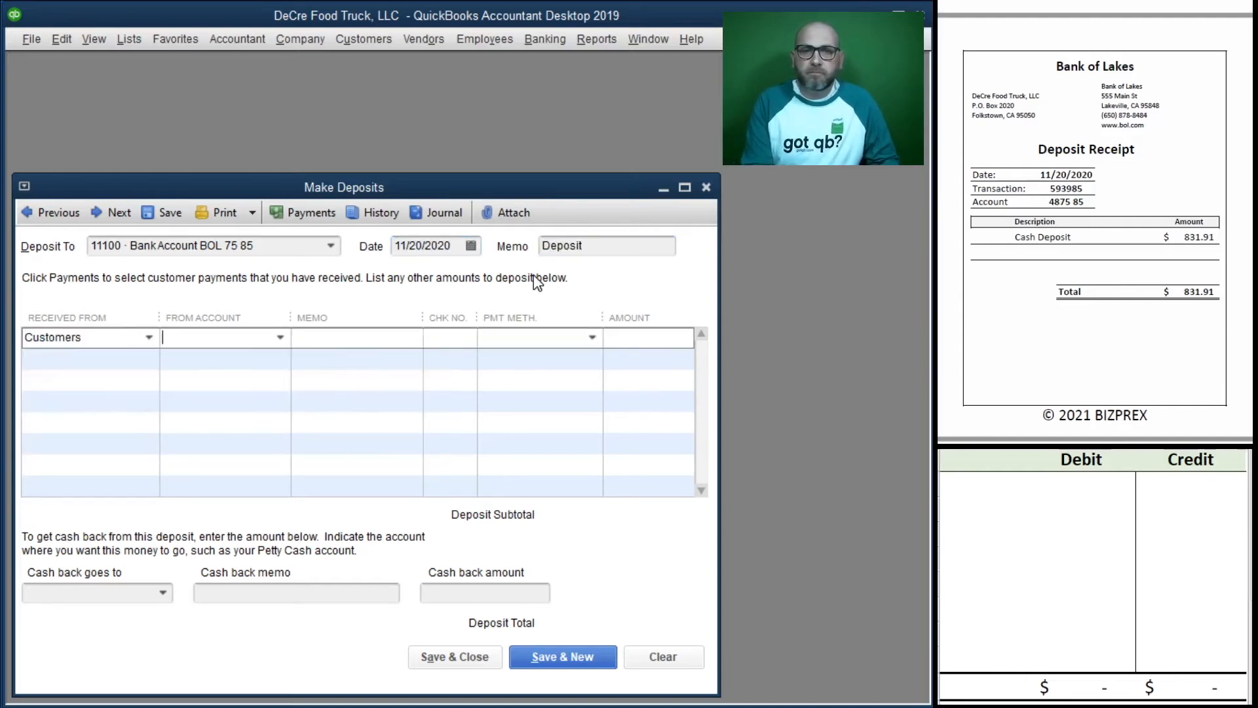
- Complete the deposit line with account 41100 Sales, memo Cash Sales, payment method Cash and amount 831.91
text(41100)
key(Tab)
text(Cas)
key(Tab)
key(Tab)
text(c)
key(Tab)
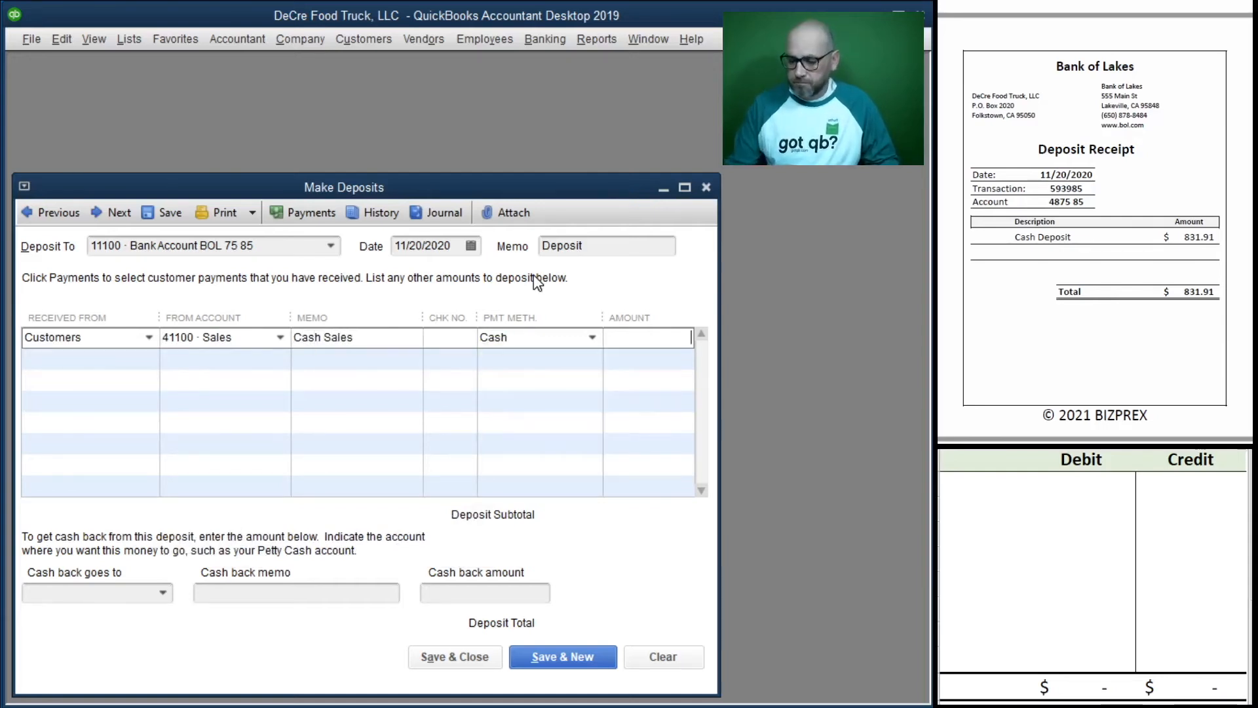
text(831.9)
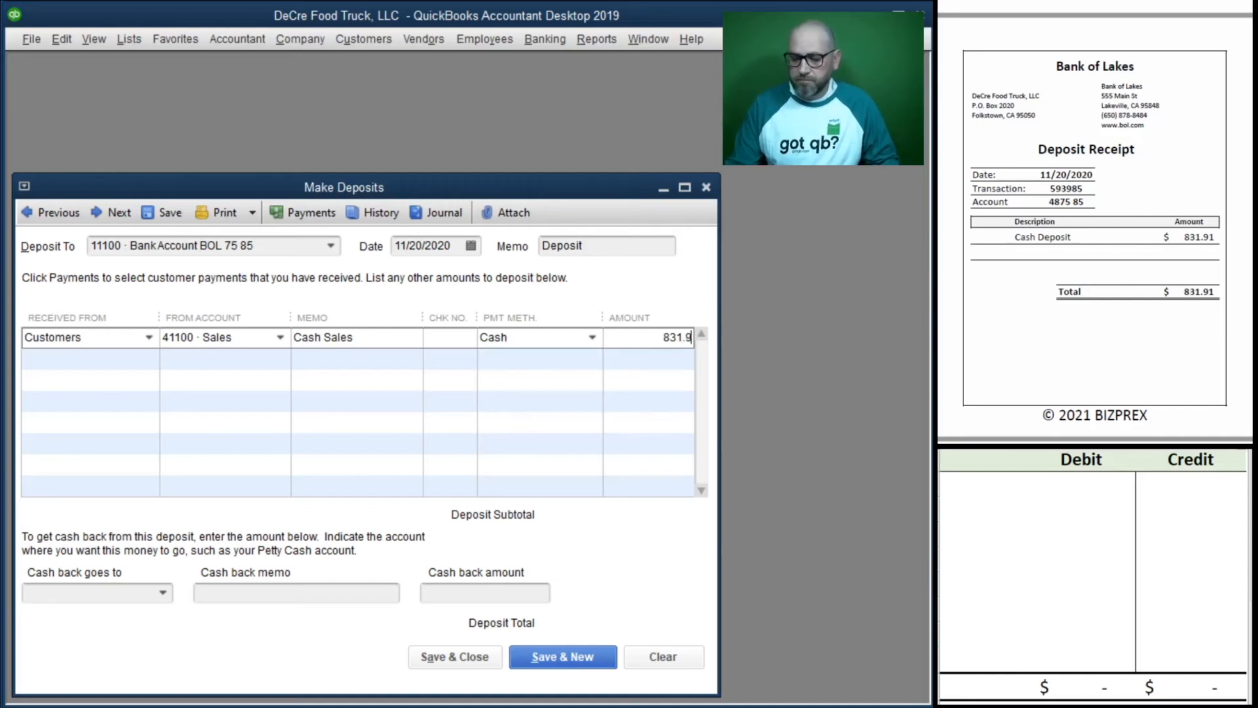
text(1)
key(Tab)
- Enter an 831.91 debit to account 11100 in the first row of the debit/credit worksheet
click(1002, 488)
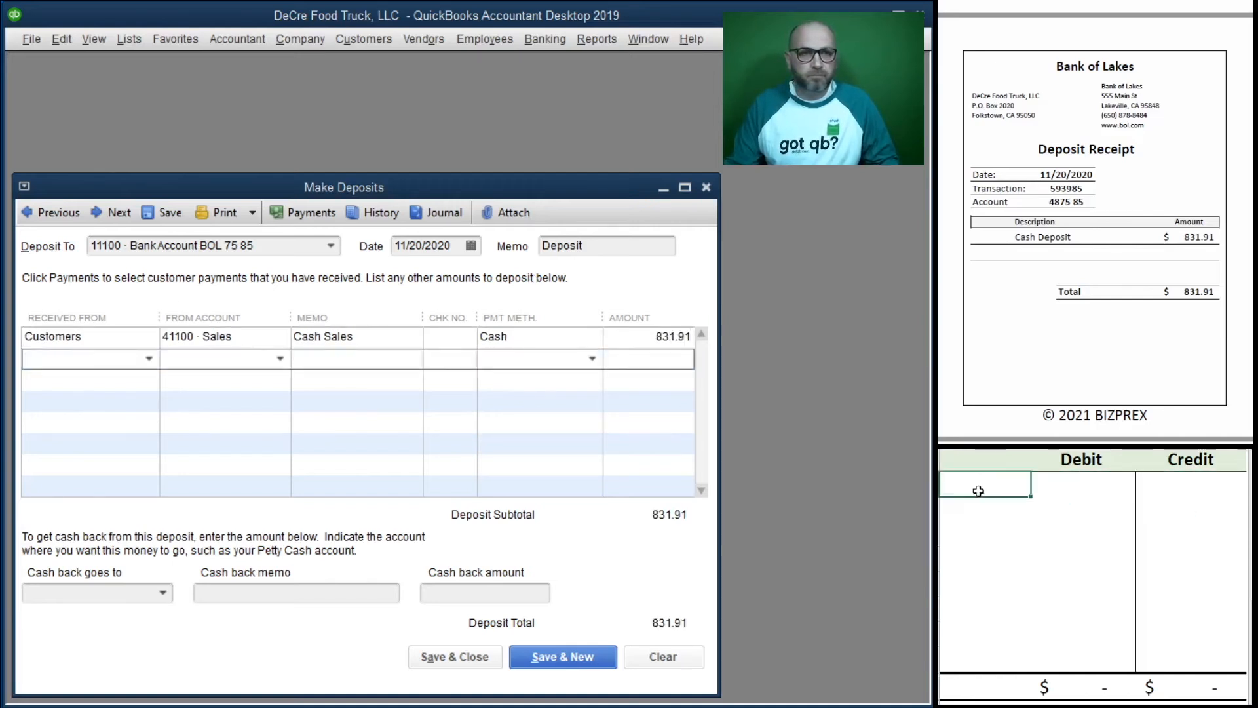
text(11100)
key(Tab)
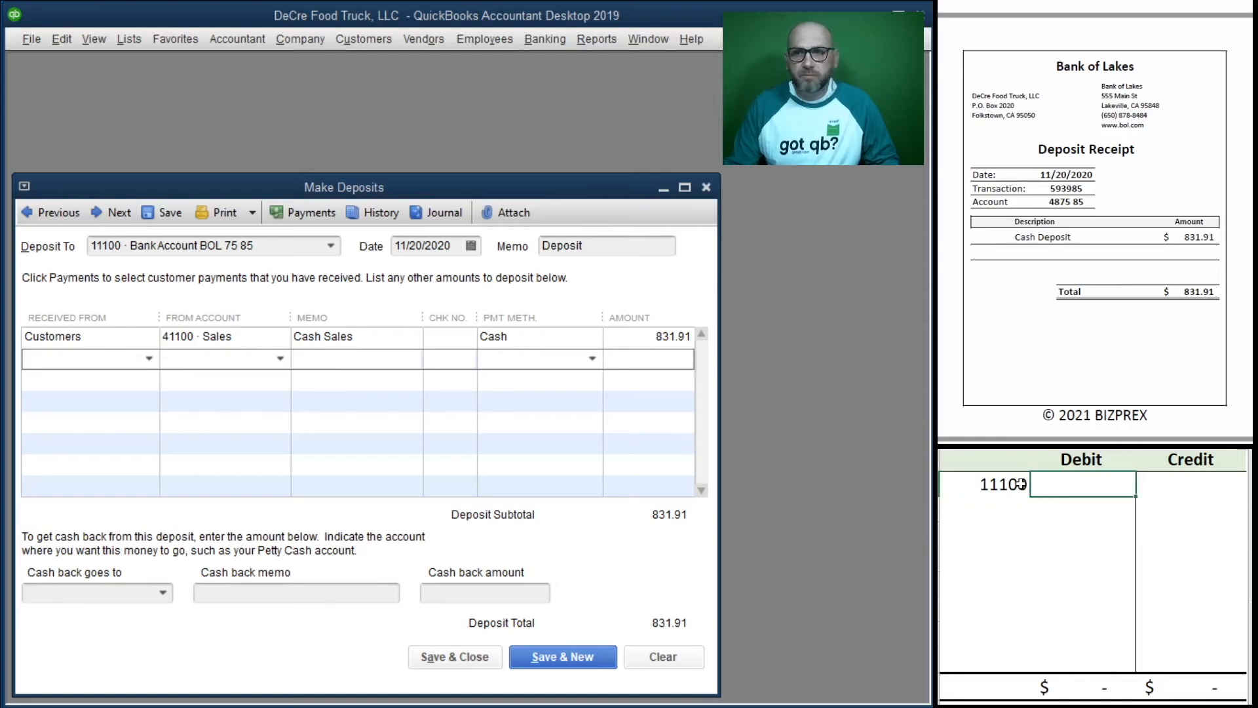
text(831.91)
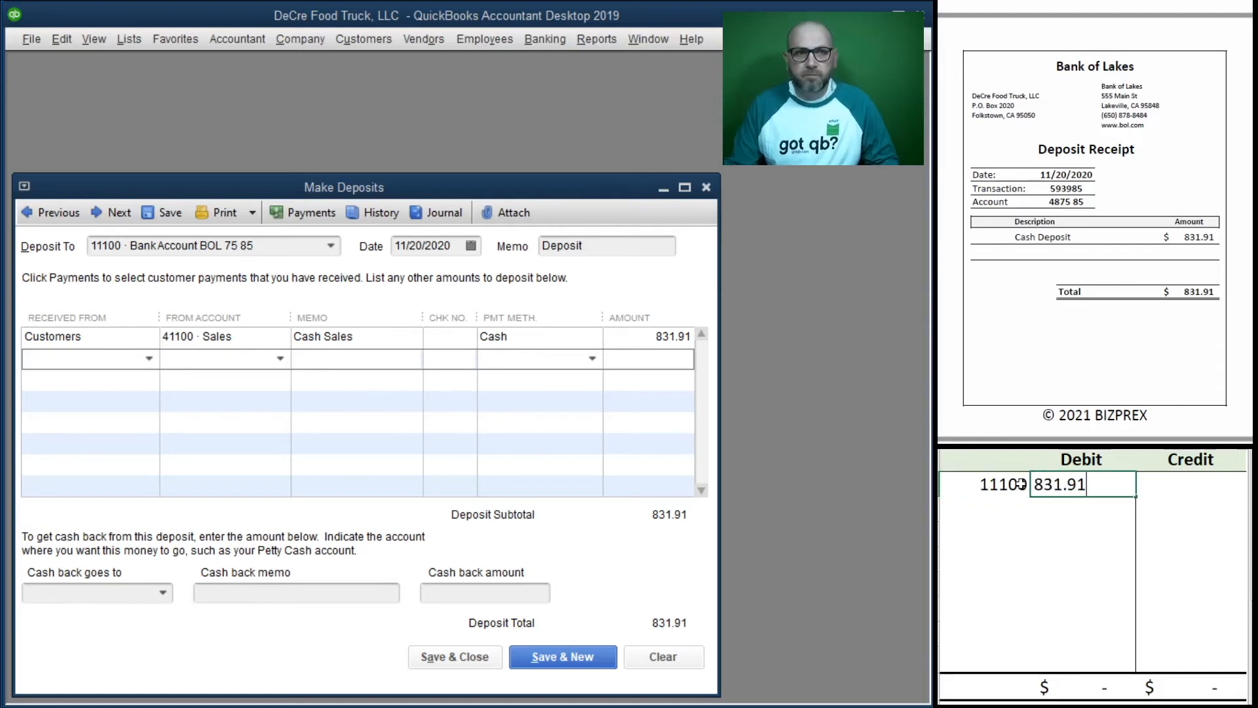
key(ctrl+Return)
key(Return)
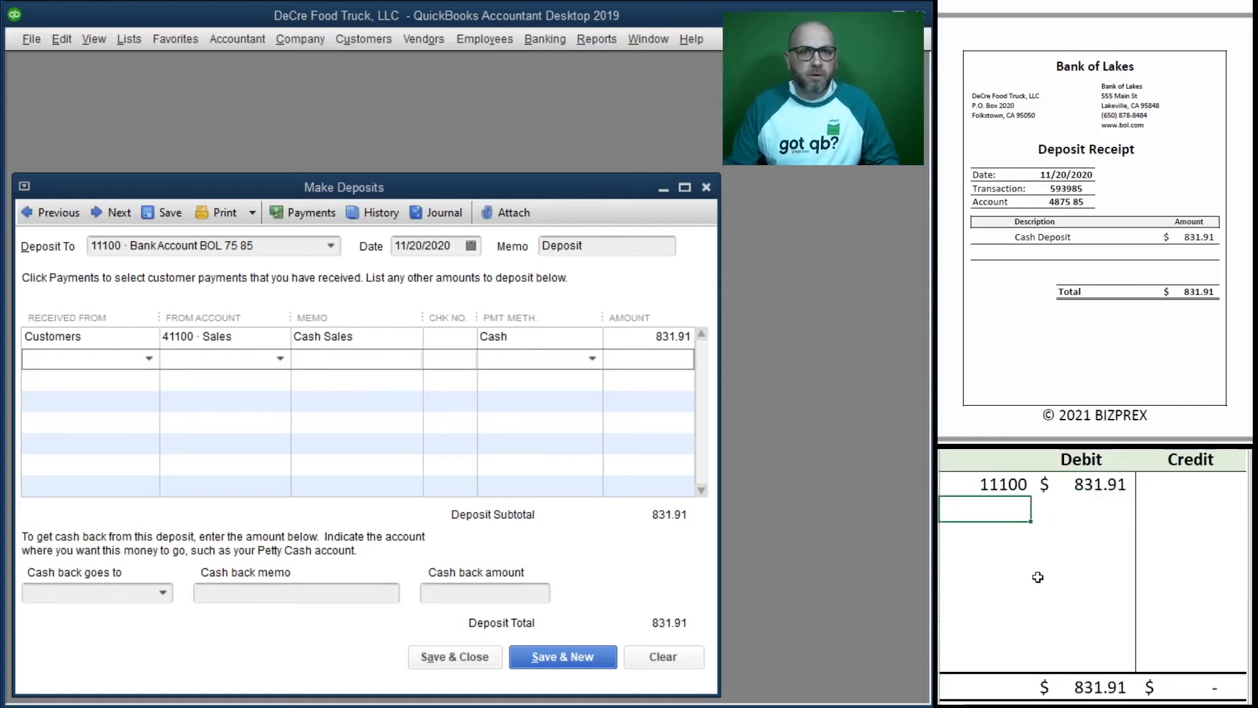
- Enter an 831.91 credit to account 41100 in the second row of the debit/credit worksheet
text(41100)
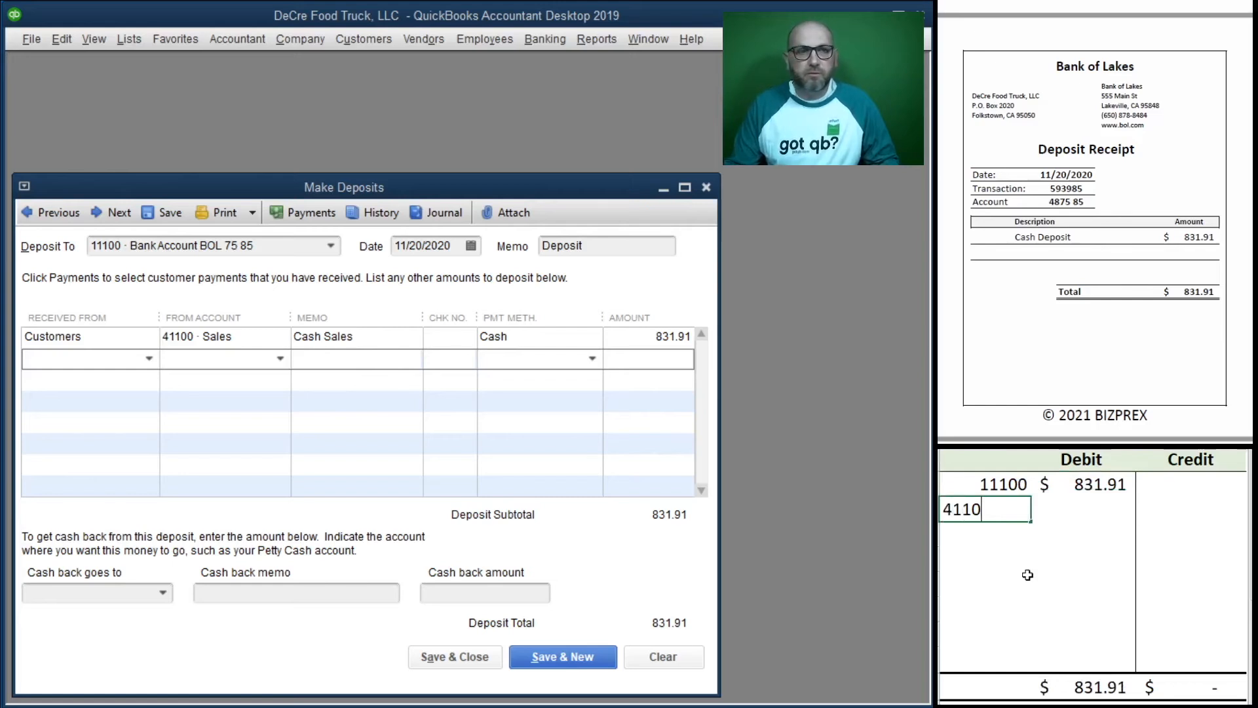
key(Tab)
key(Tab)
text(831.91)
key(Return)
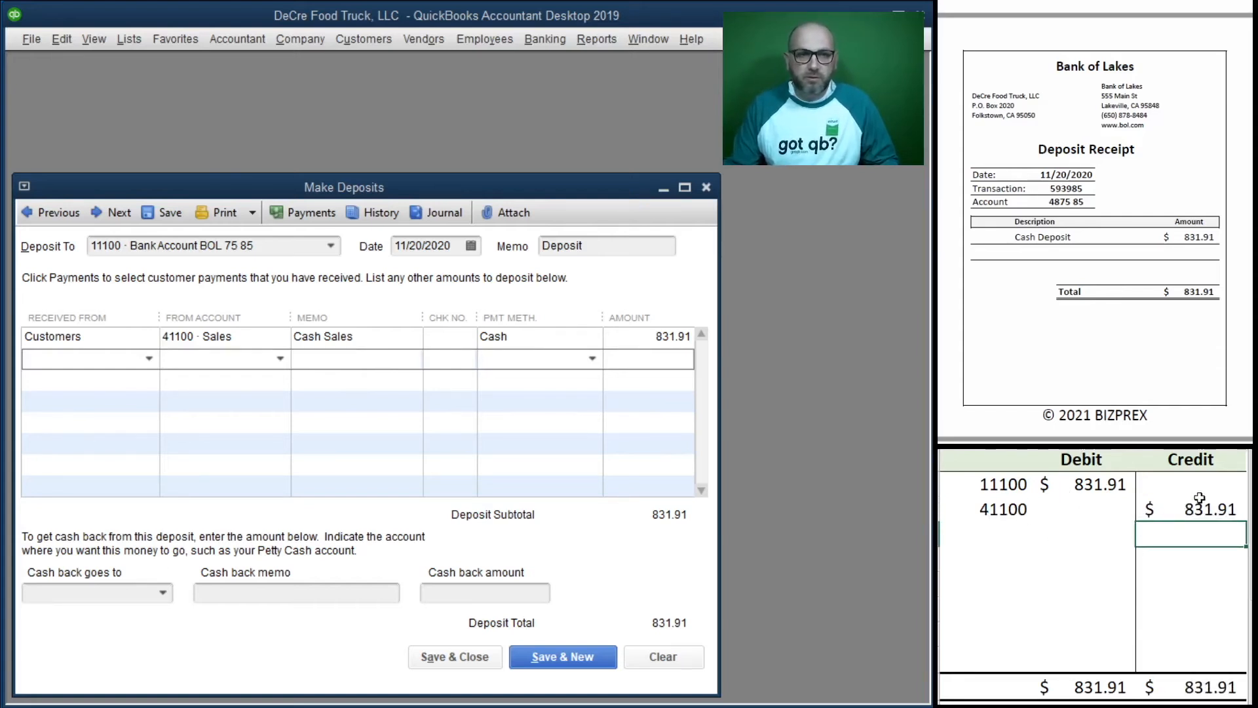
- Save and close the cash sales deposit and clear its two worksheet rows
click(454, 656)
drag(1184, 511, 986, 485)
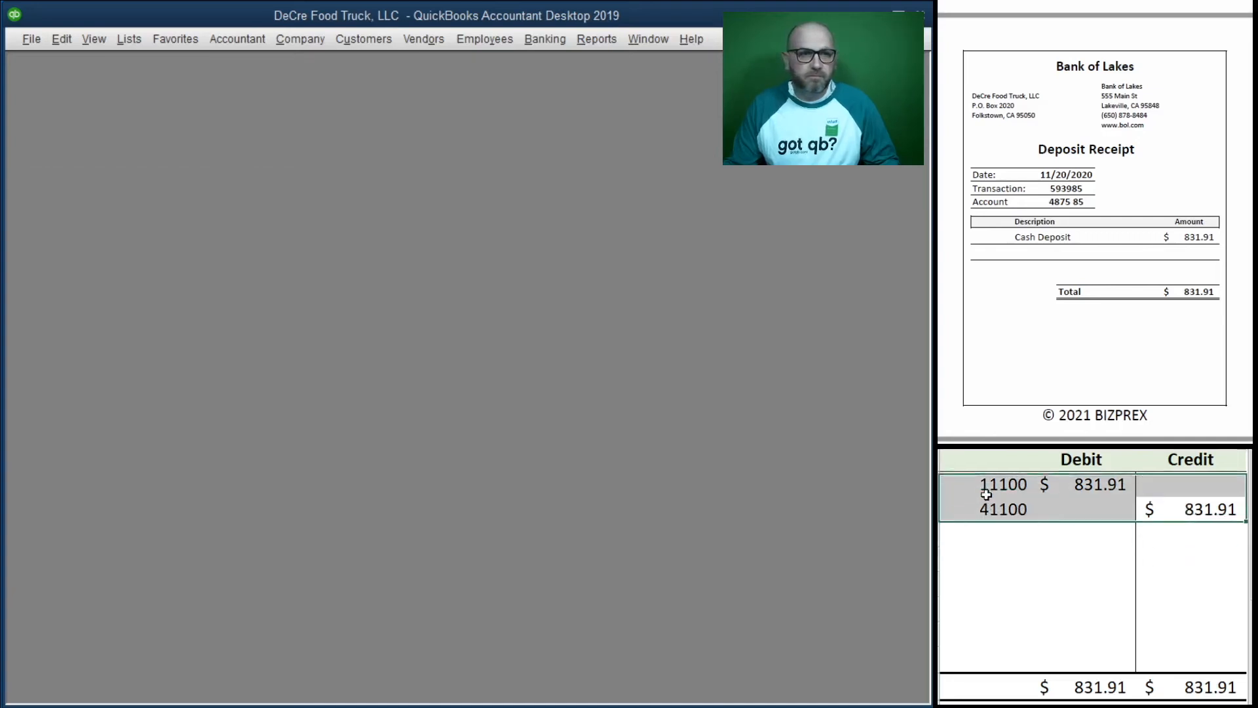
key(Delete)
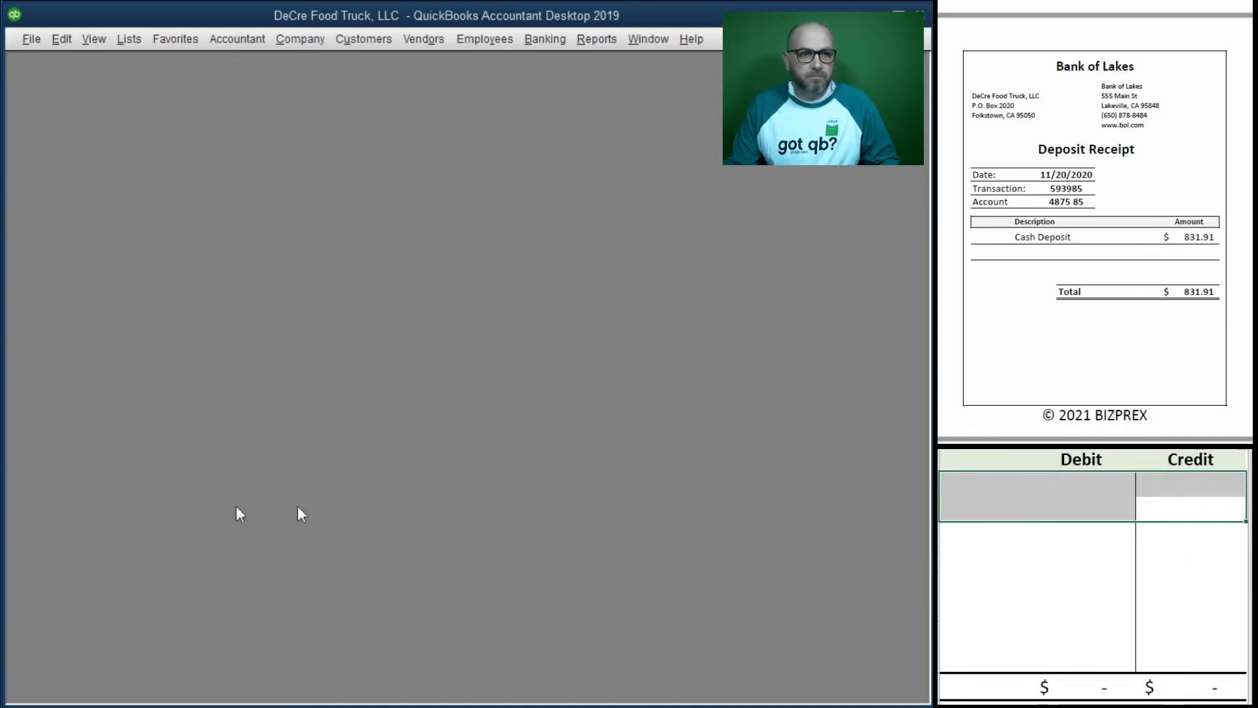
- Open Pay Bills and select the Clean Depot, Inc. bill for payment
scroll(1047, 269, down, 5)
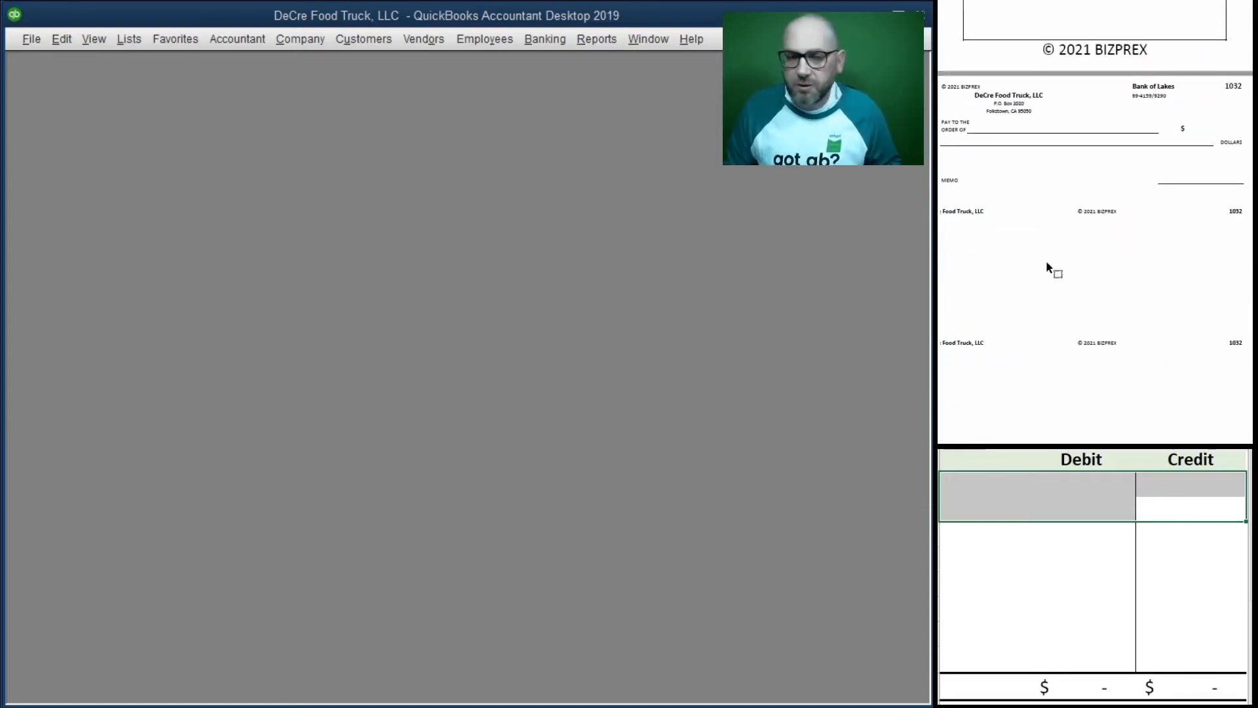
scroll(1047, 262, down, 3)
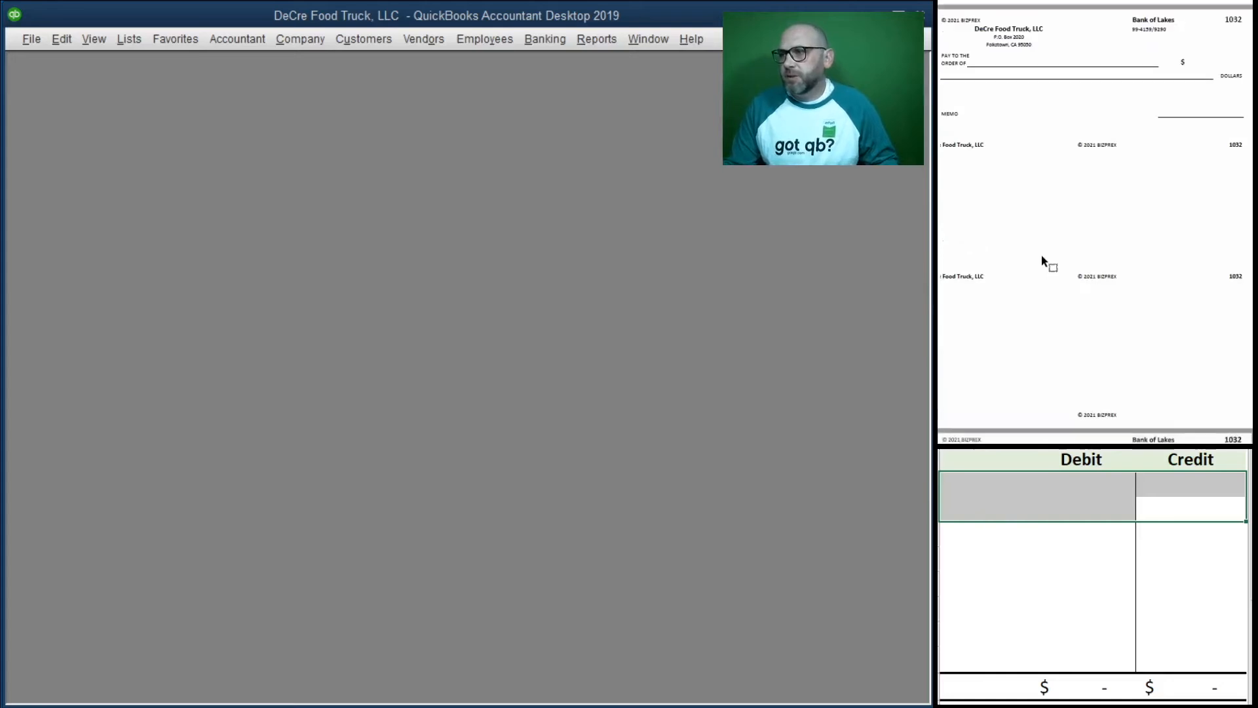
scroll(1045, 260, down, 1)
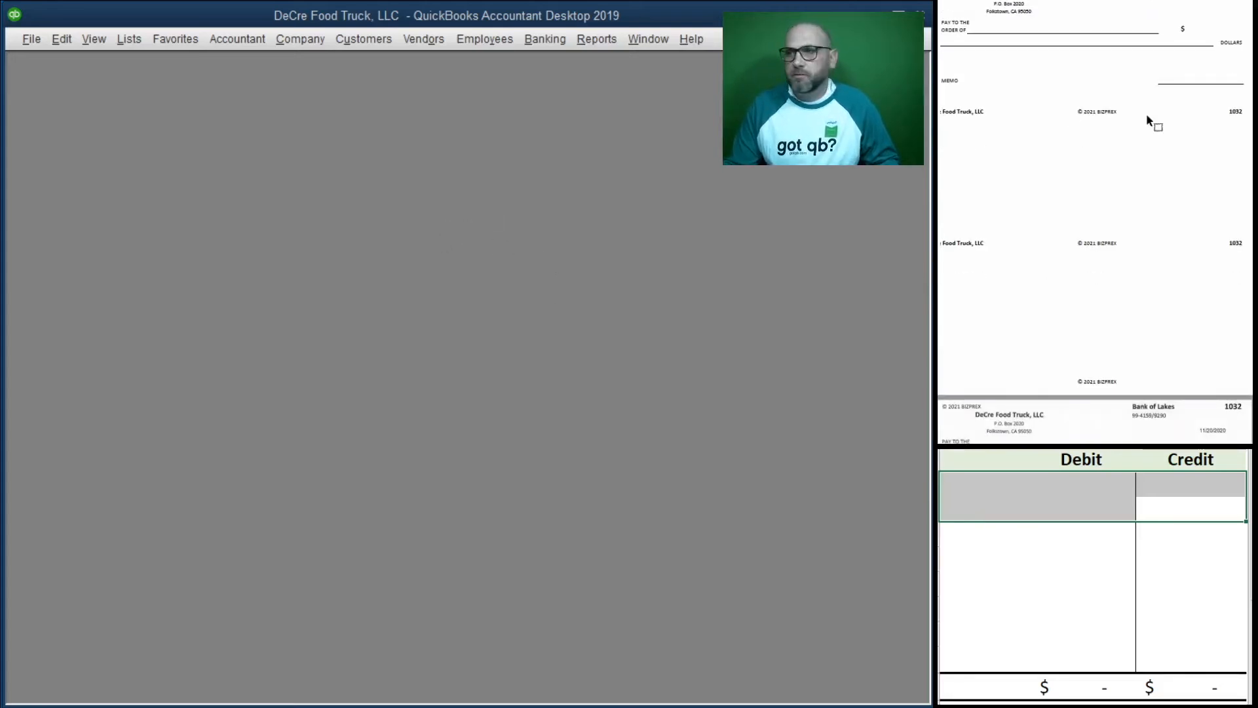
scroll(1147, 117, up, 1)
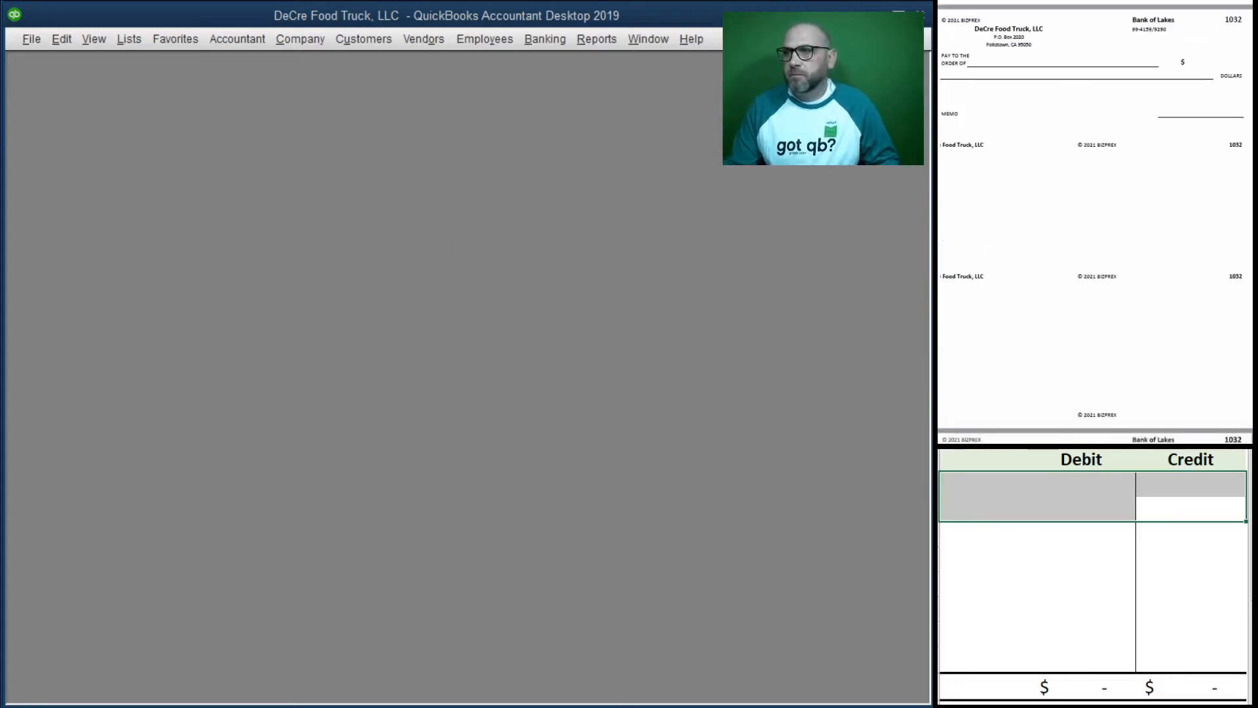
click(533, 41)
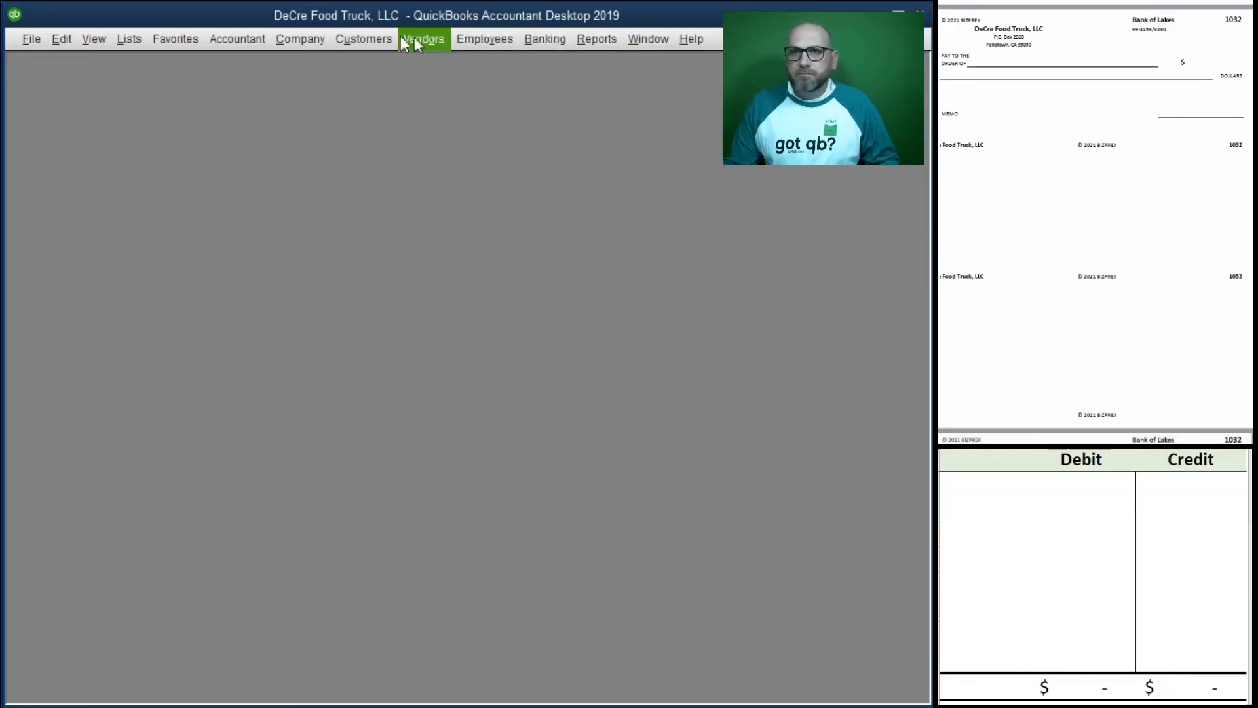
mouse_move(440, 43)
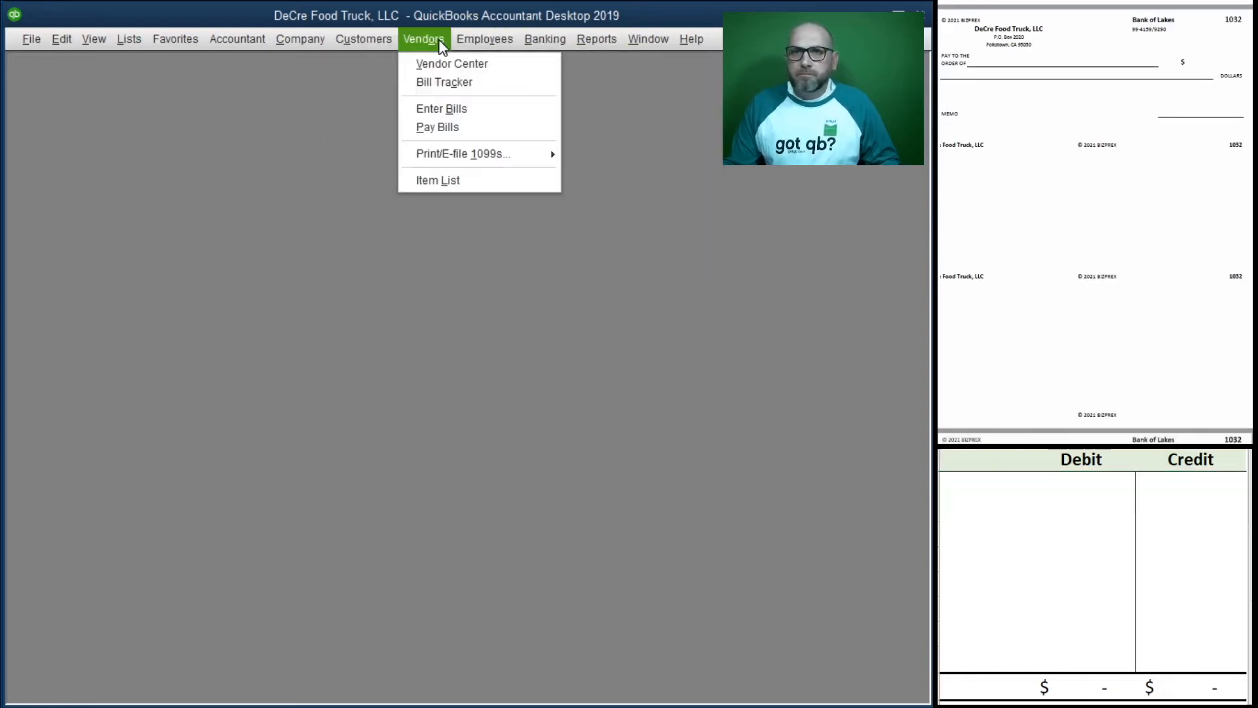
click(471, 116)
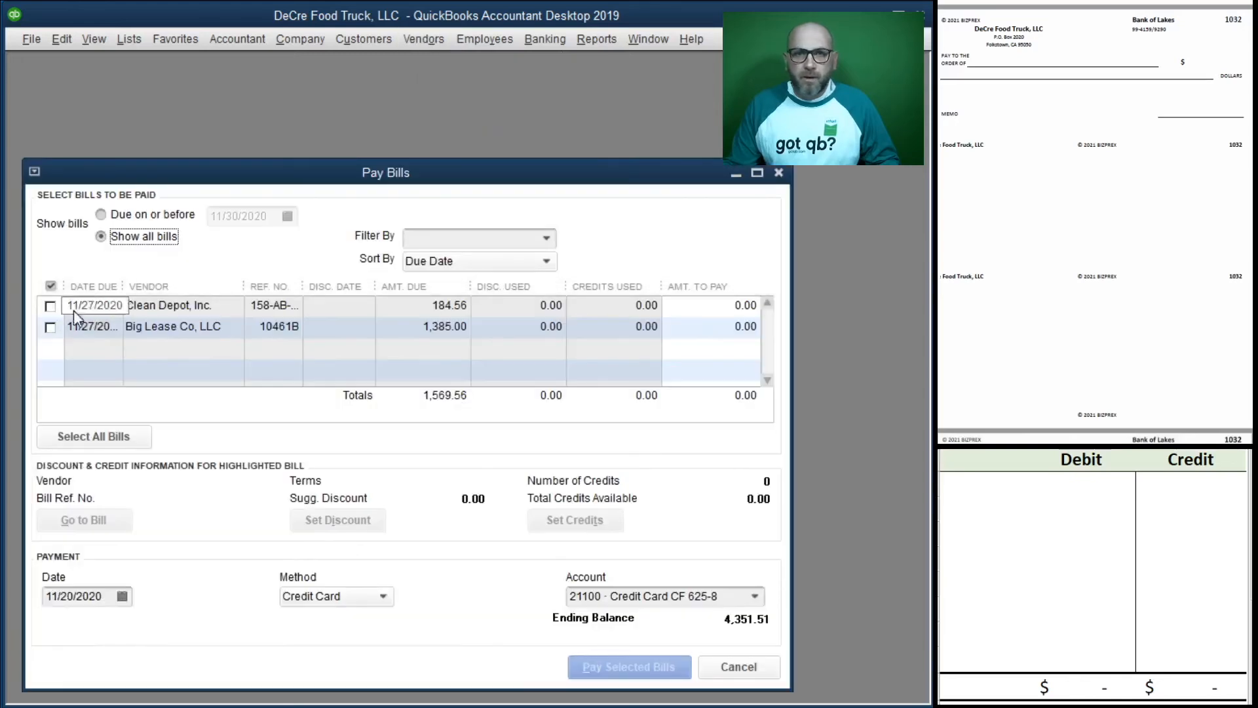
scroll(1086, 252, down, 1)
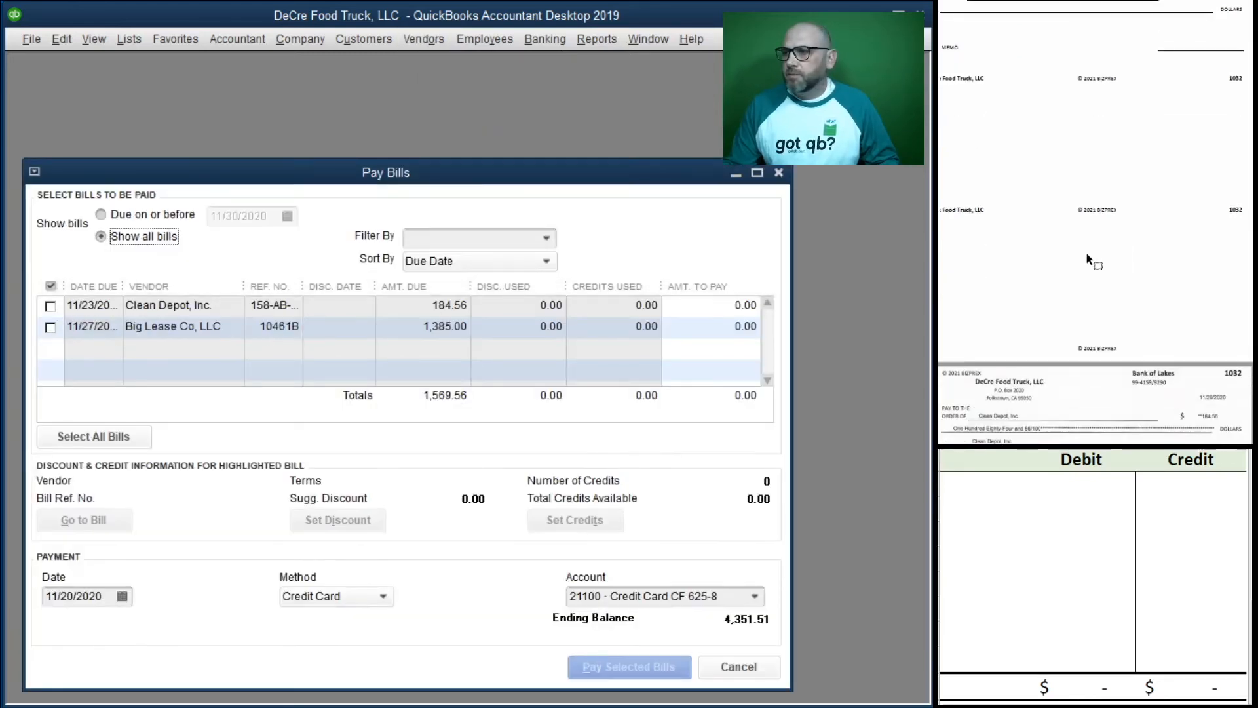
scroll(1087, 253, down, 5)
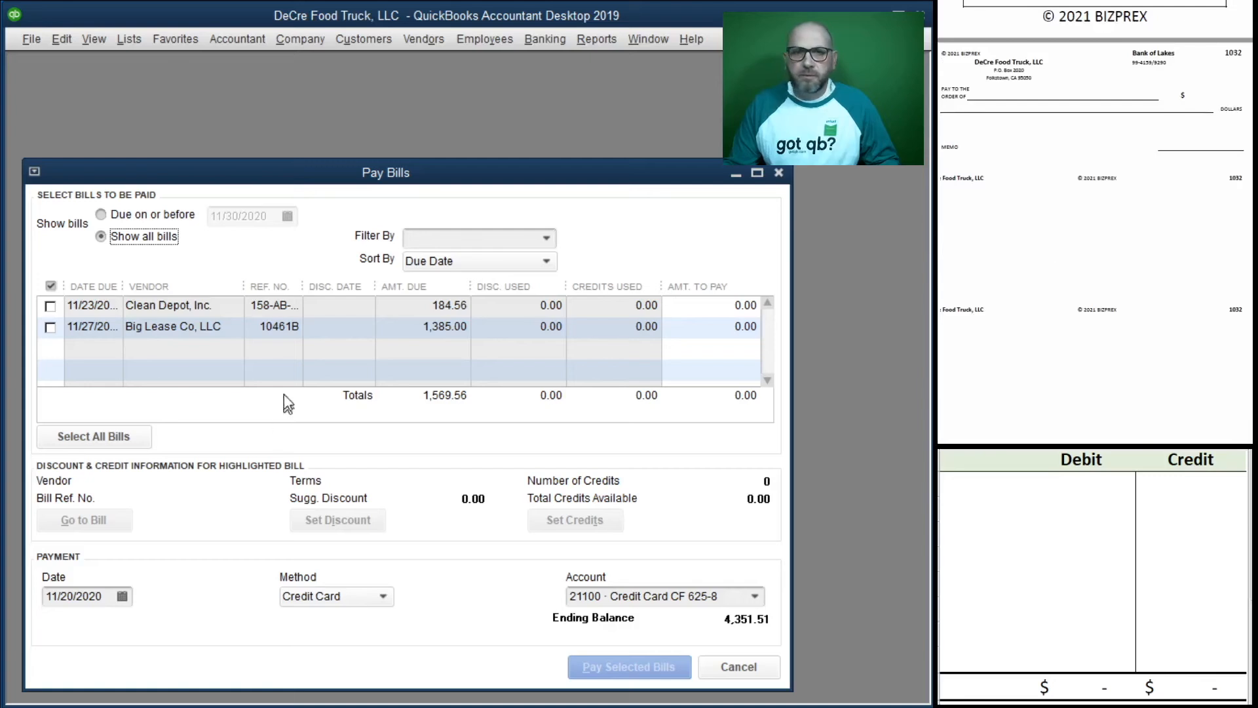
click(50, 306)
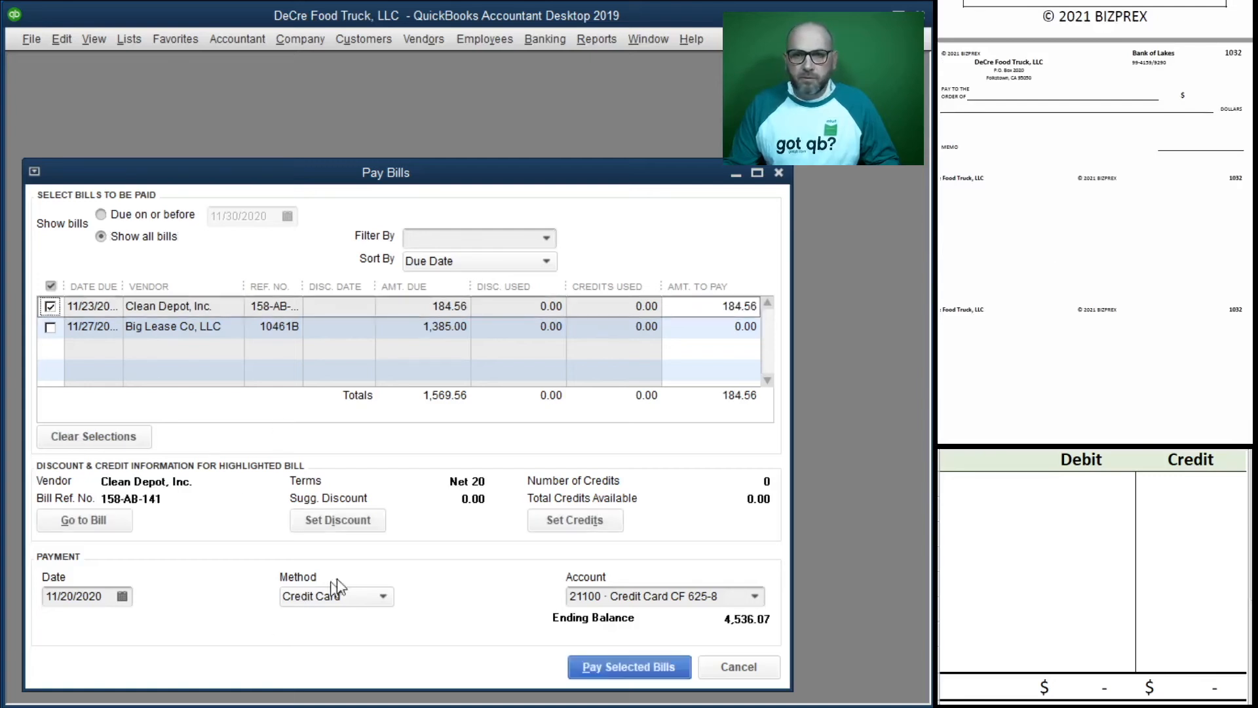
- Set the bill payment method to Check and mark the check as to be printed
click(381, 601)
click(360, 623)
click(419, 612)
click(411, 588)
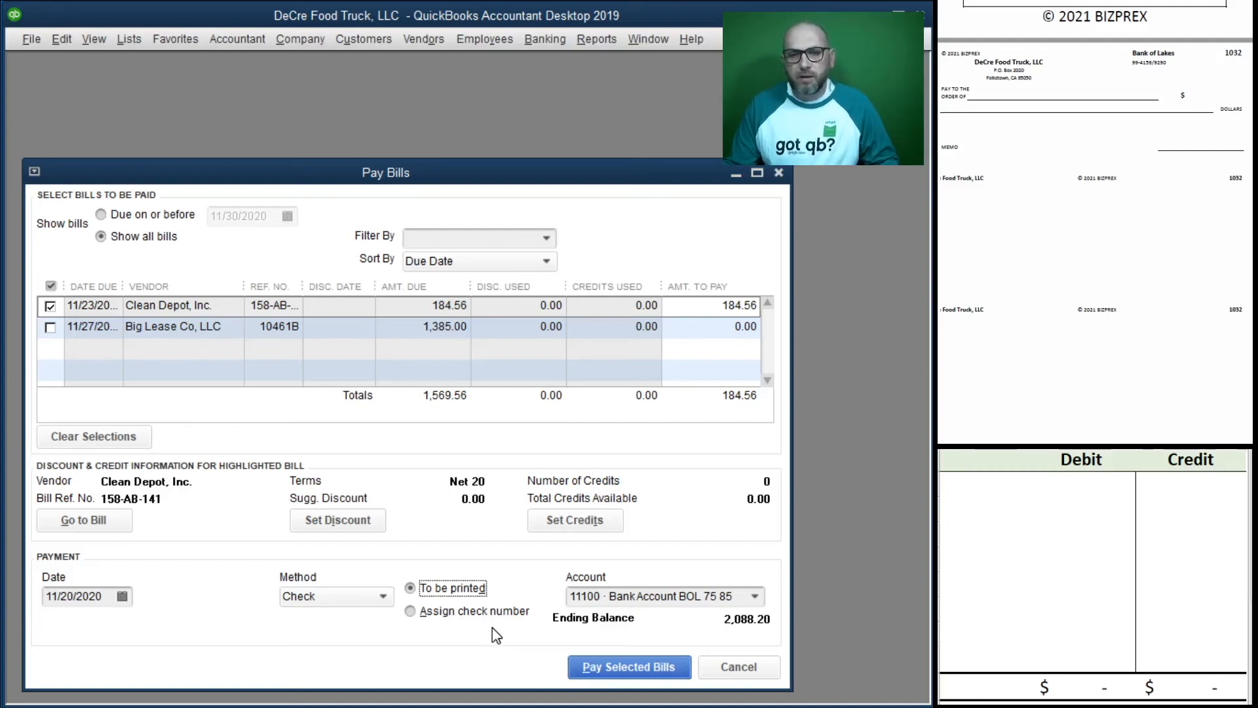
scroll(1075, 357, down, 2)
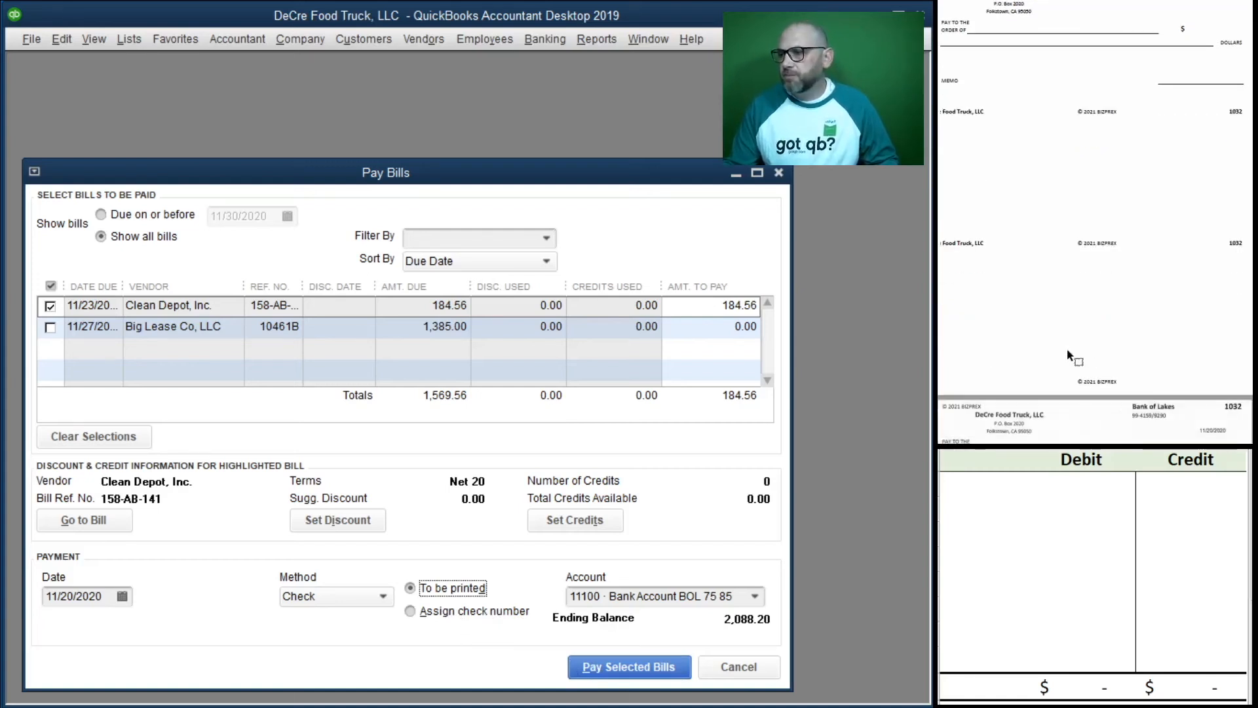
scroll(1058, 357, up, 1)
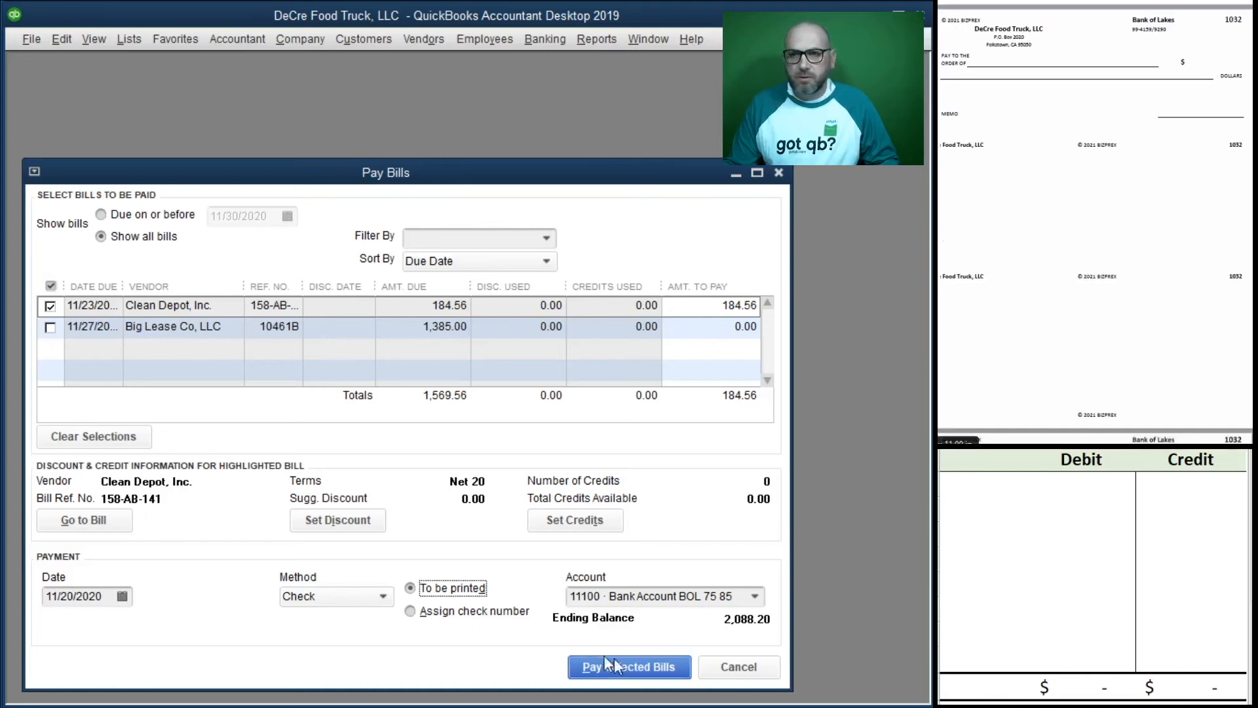
- Enter a 184.56 credit to account 11100 in the first row of the debit/credit worksheet
click(974, 490)
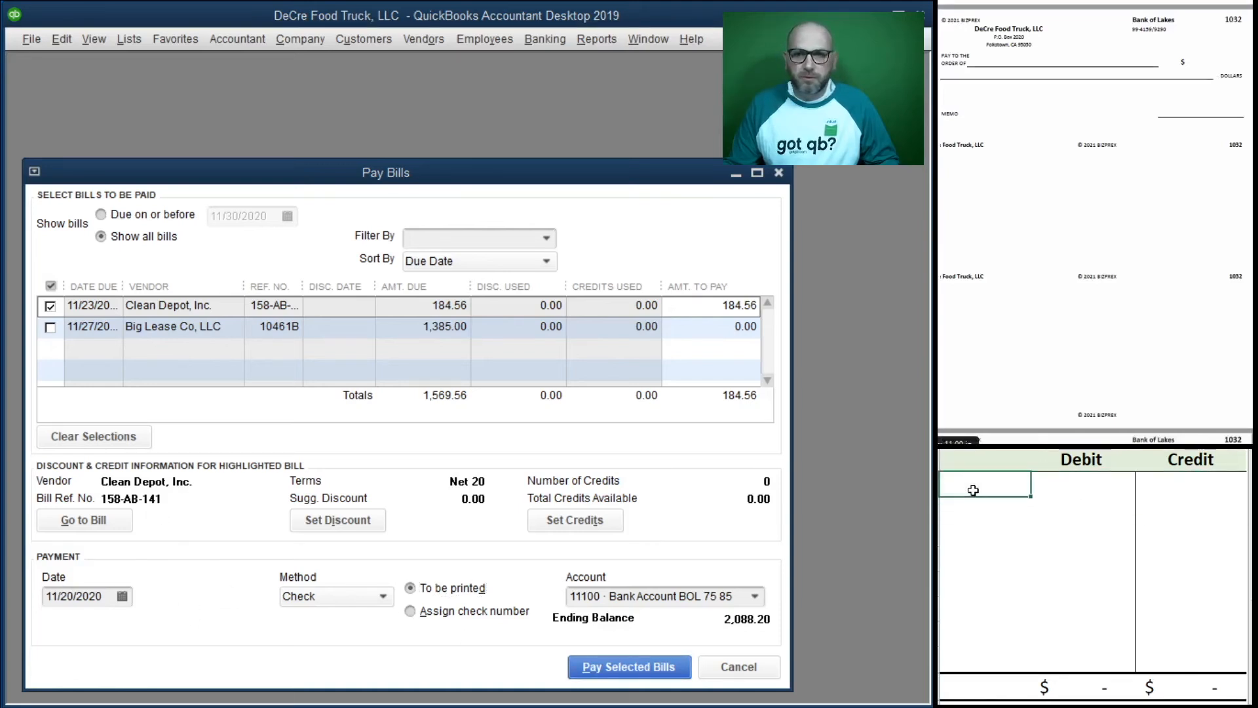
text(11)
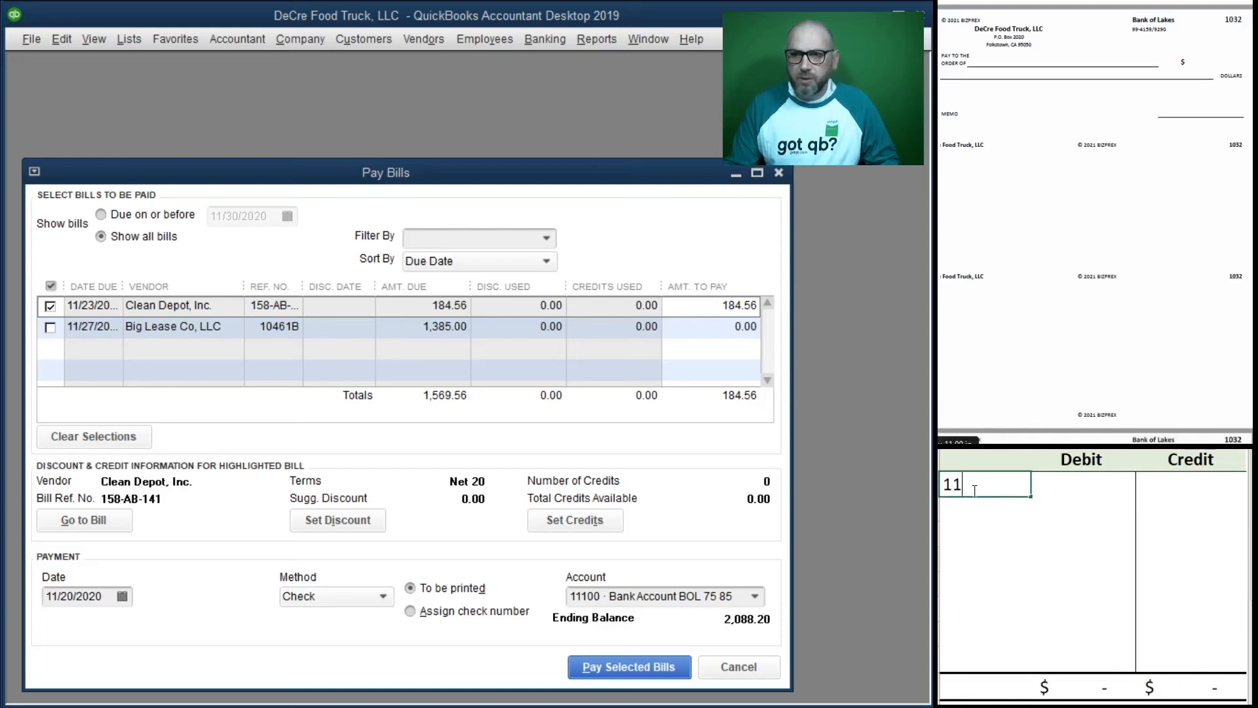
text(100)
key(Tab)
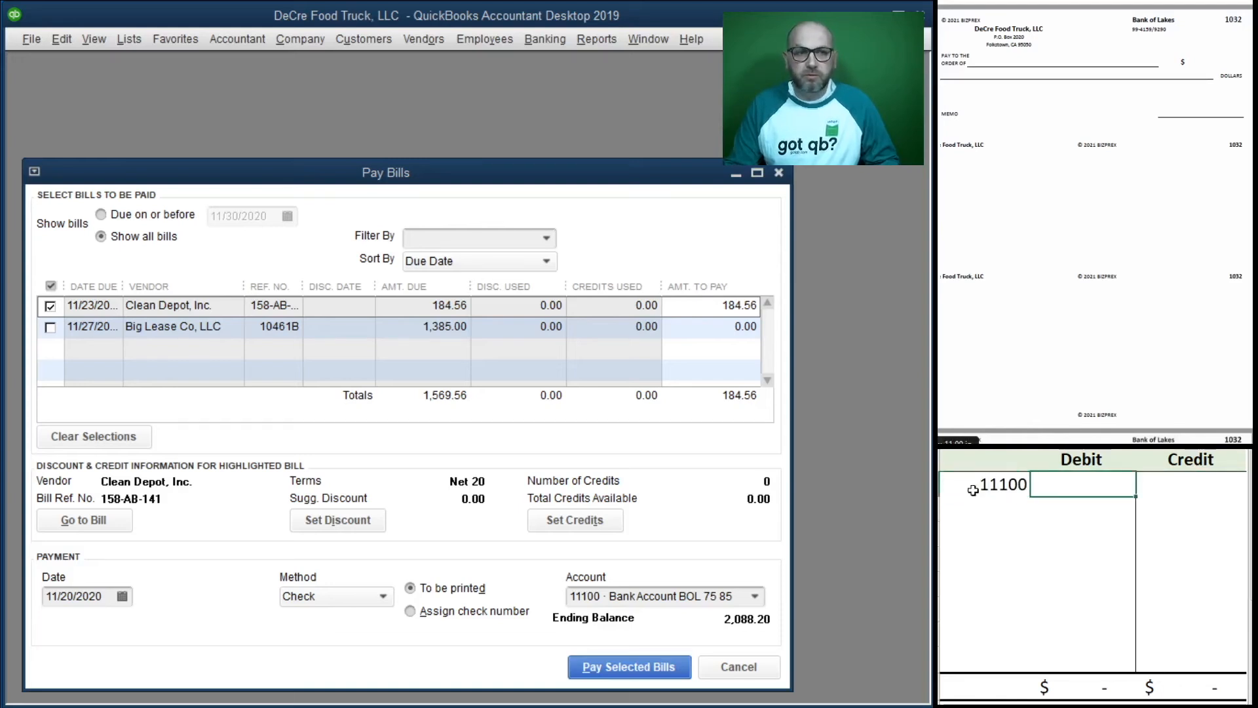
text(184.56)
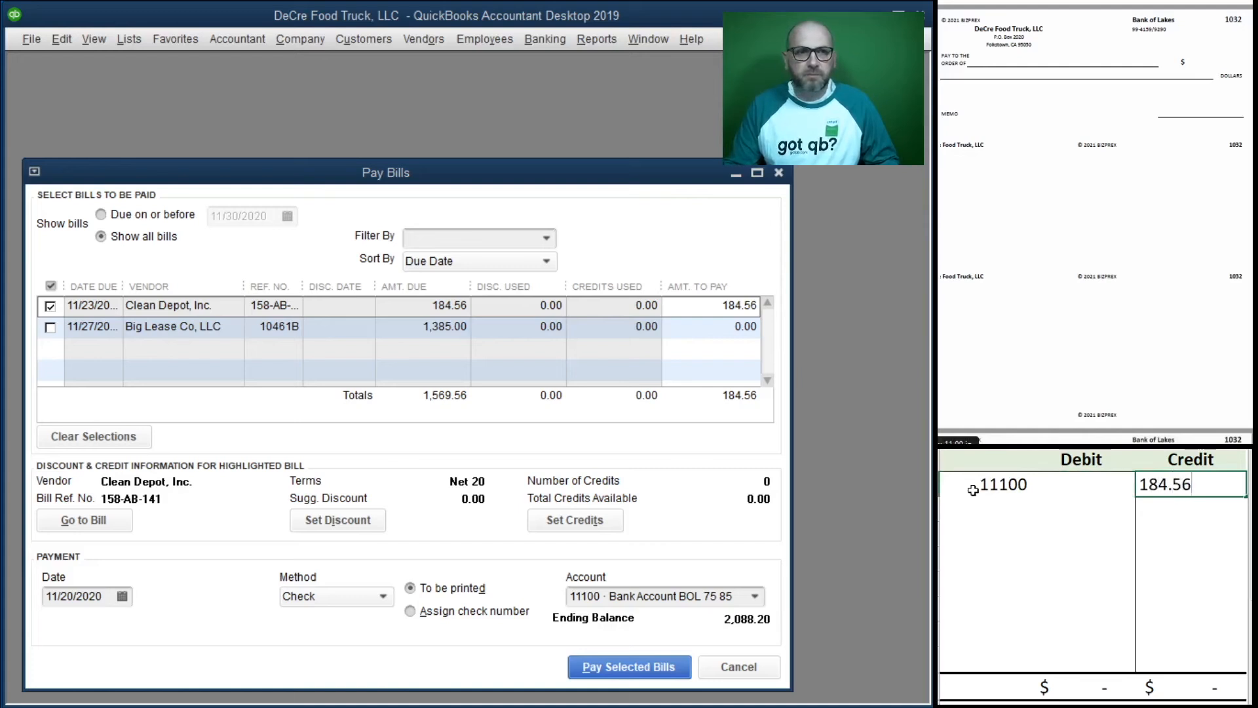
key(Return)
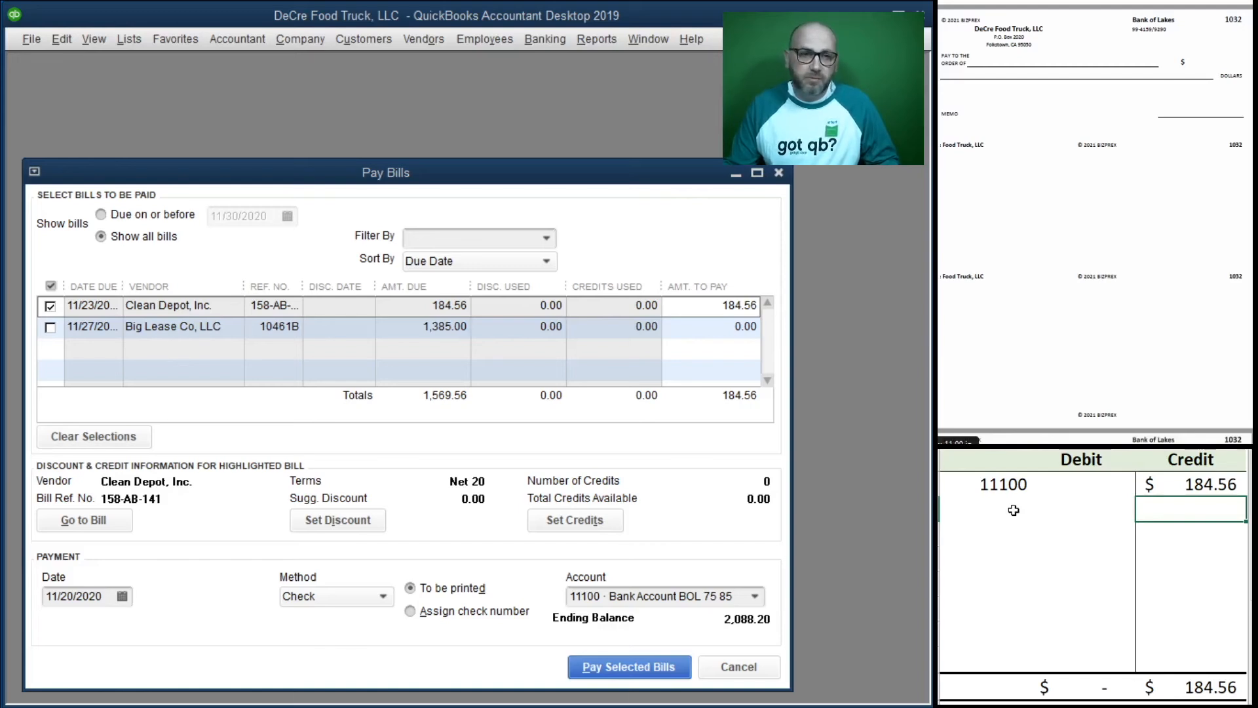
- Enter a 184.56 debit to account 20000 in the second row of the debit/credit worksheet
key(Left)
key(Left)
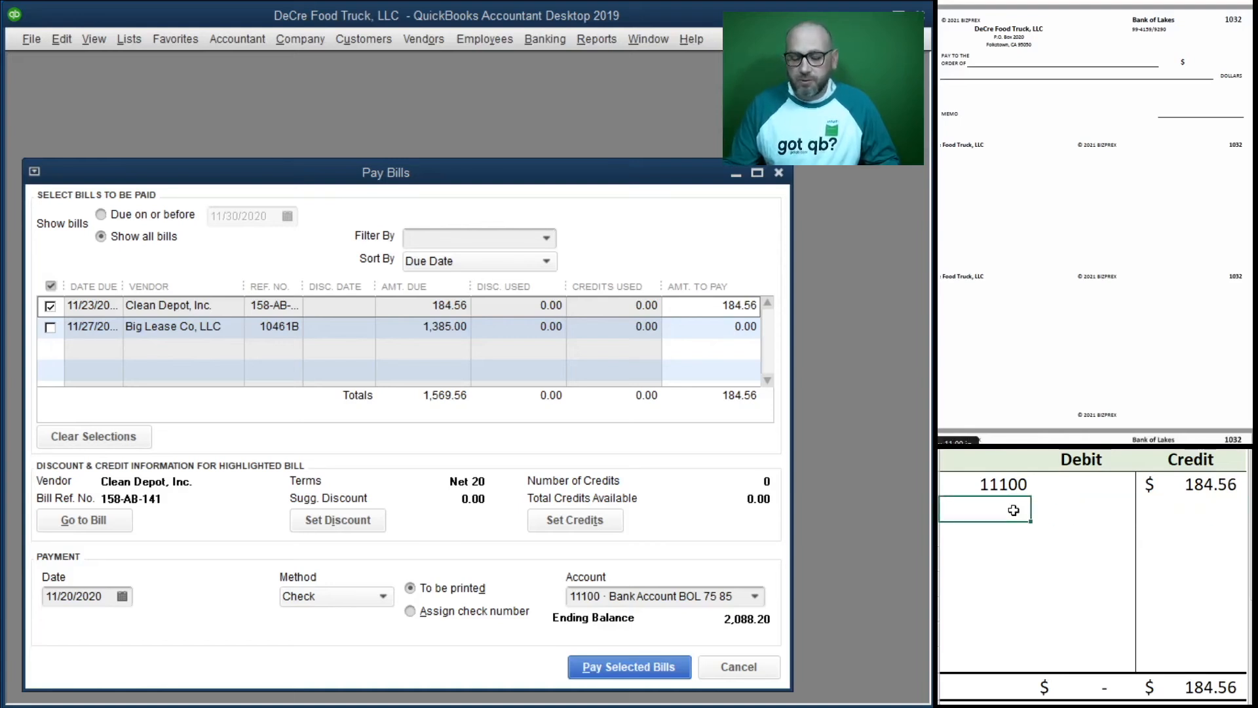
text(20000)
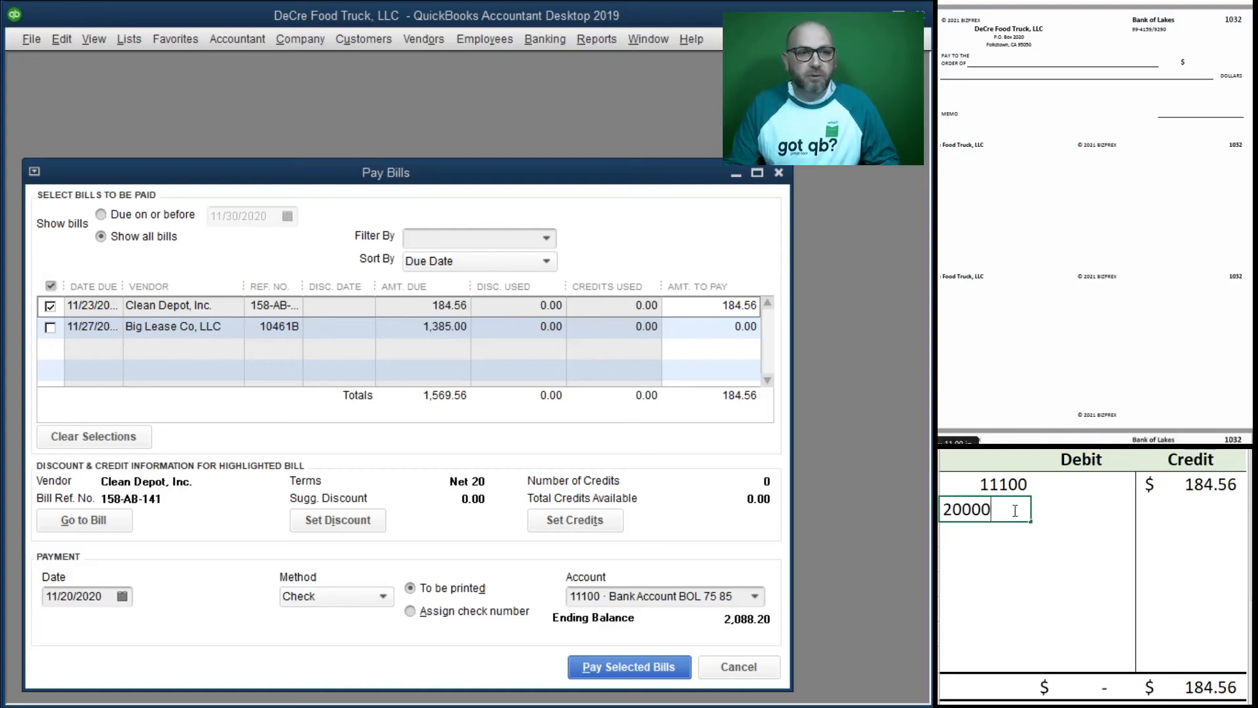
key(Right)
text(184.56)
key(Return)
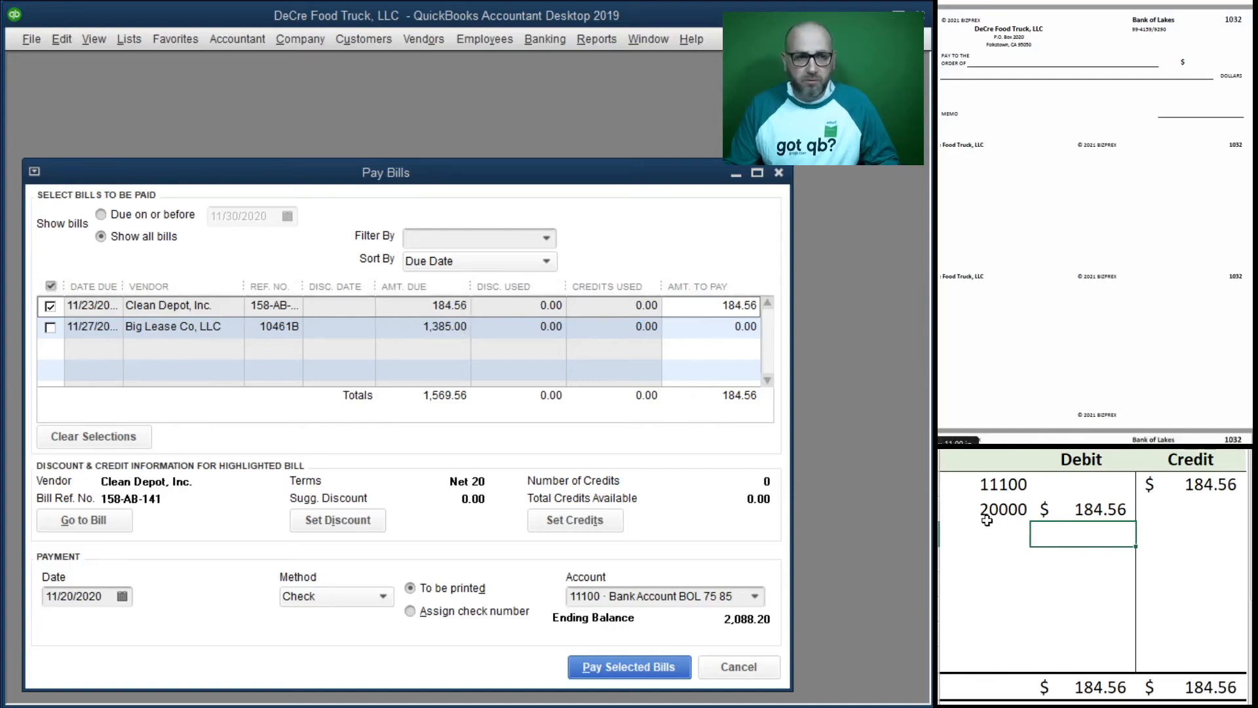
- Pay the selected Clean Depot, Inc. bill and proceed from the payment summary to printing its check
click(616, 673)
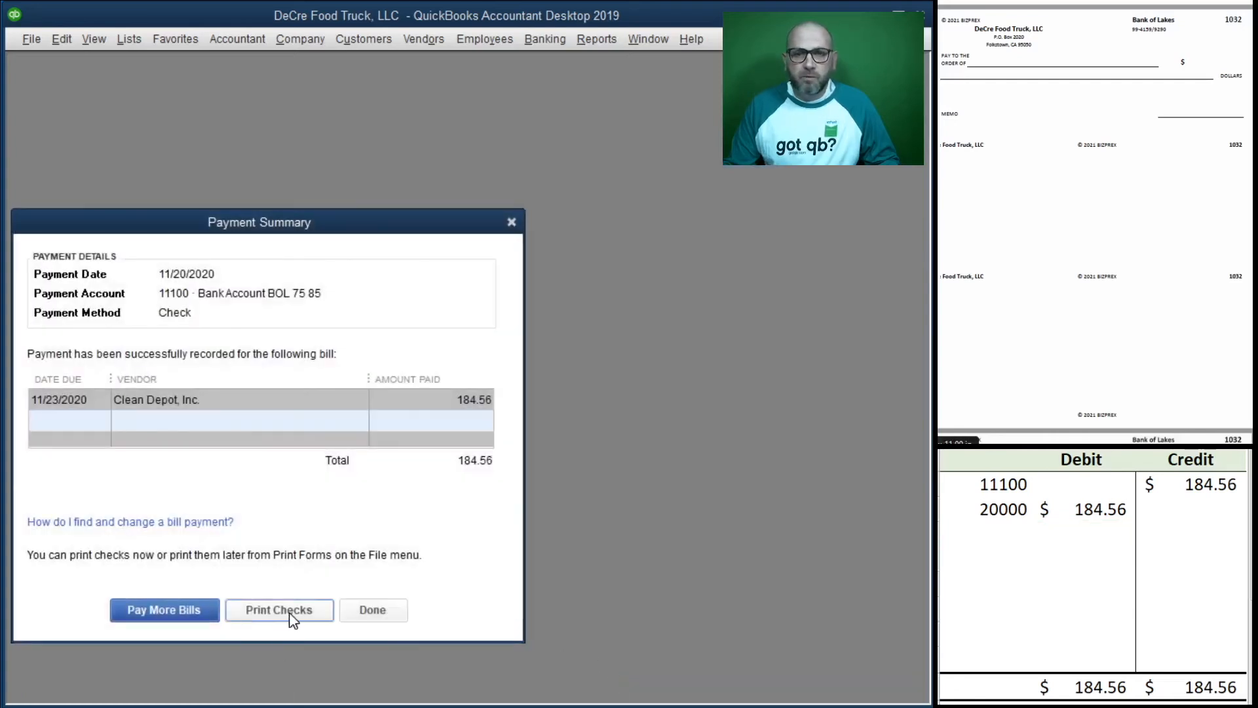
drag(106, 208, 118, 259)
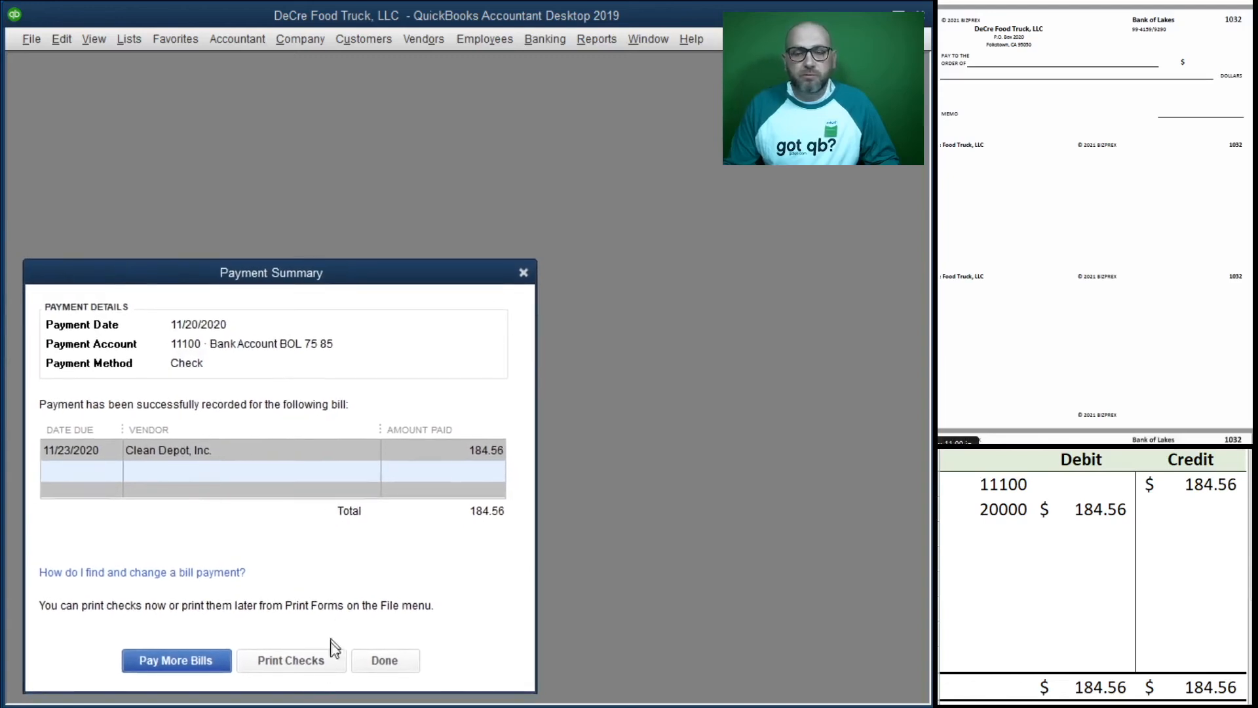
click(288, 662)
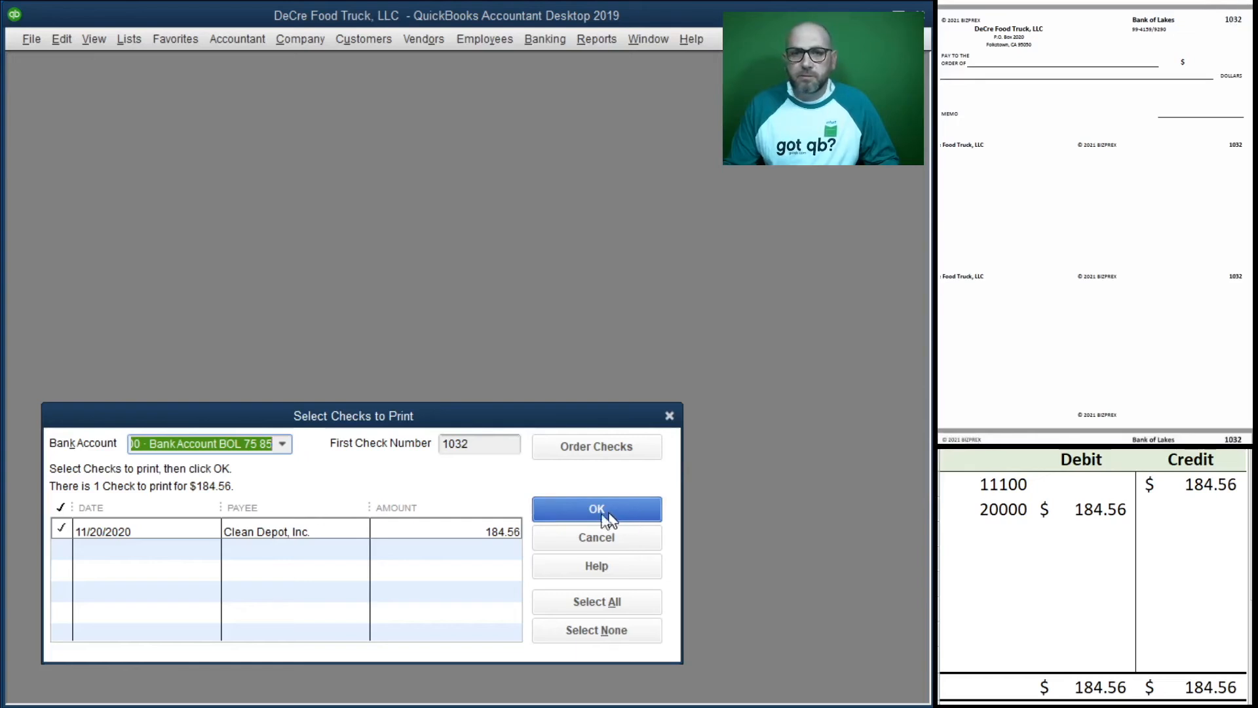
- Print the Clean Depot, Inc. check from bank account 11100 and confirm that it printed correctly
click(282, 443)
click(174, 491)
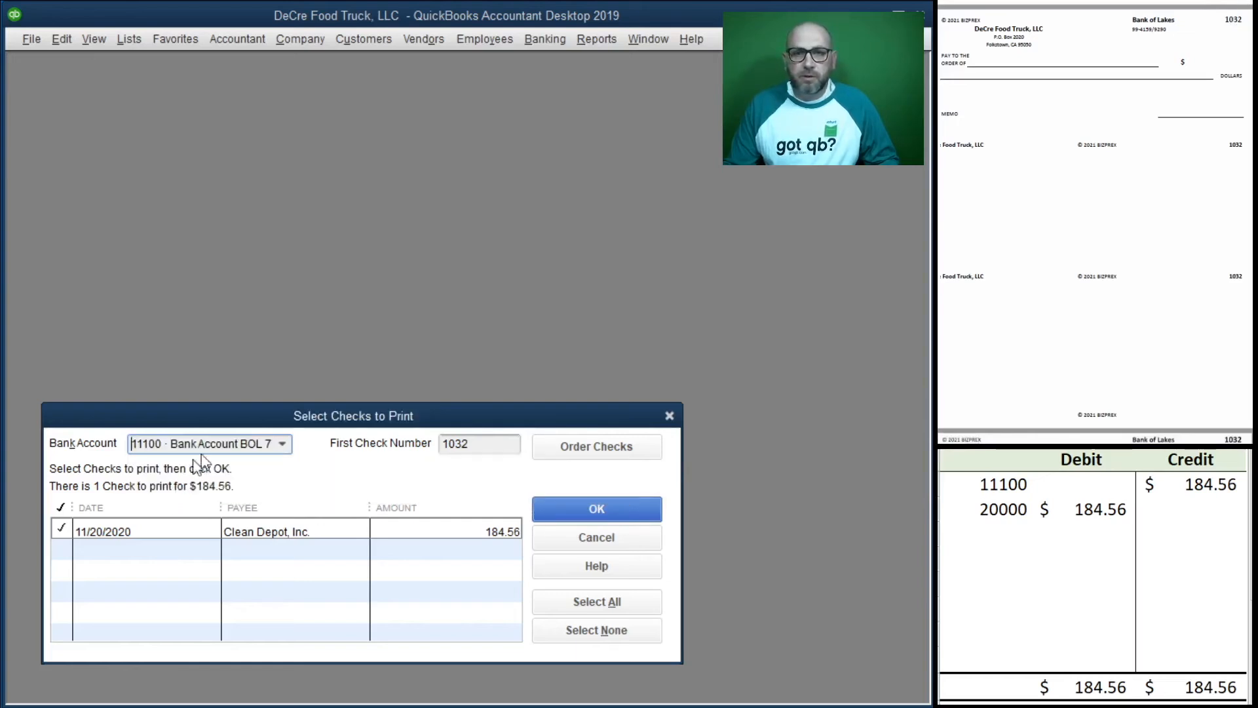
click(611, 511)
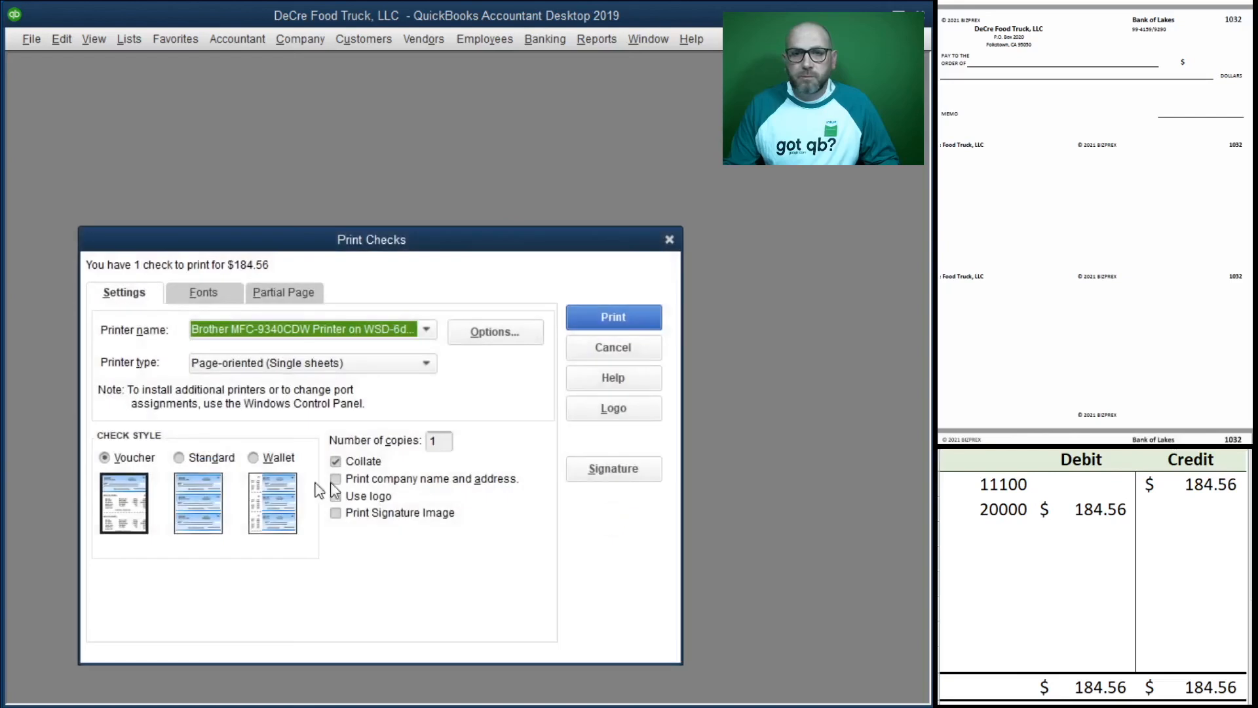
click(616, 316)
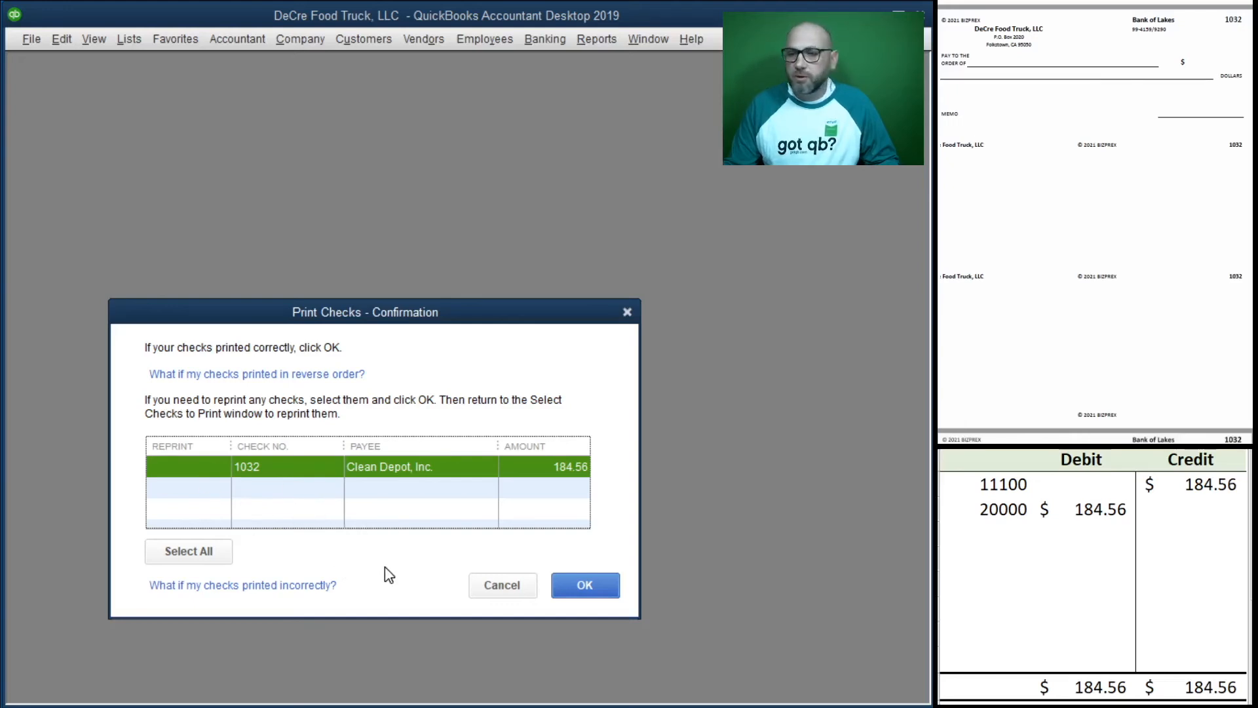
scroll(1049, 256, down, 5)
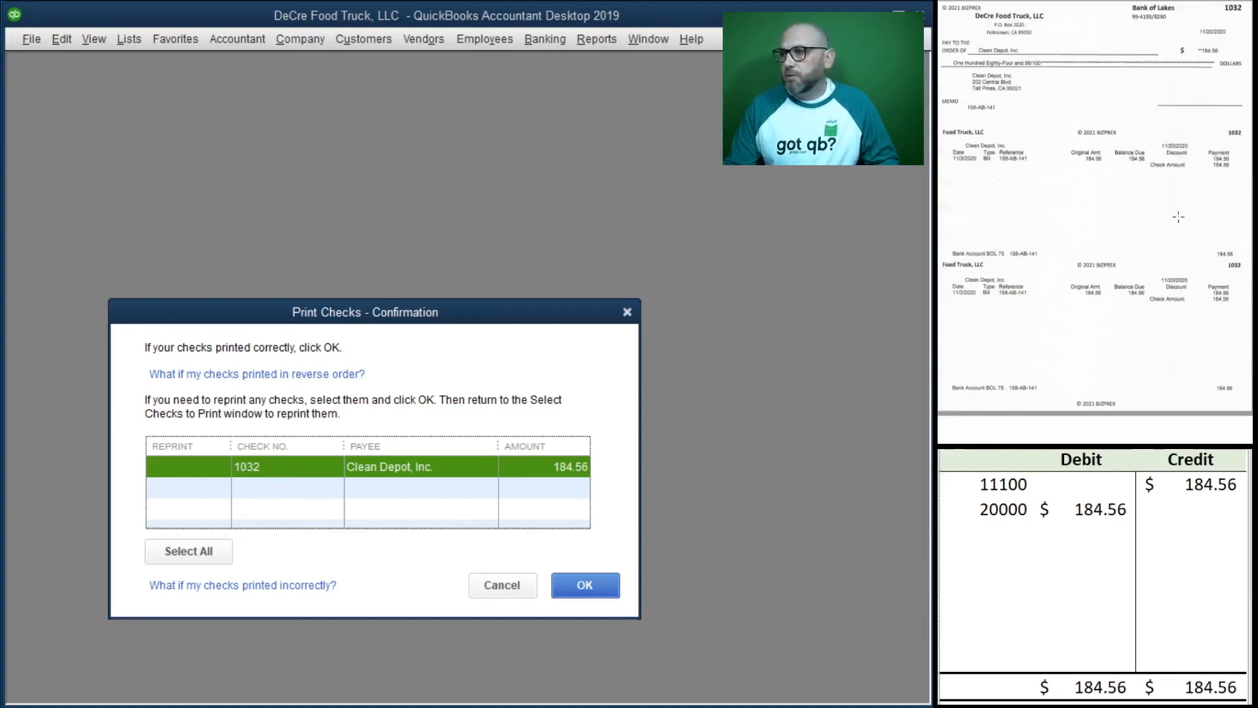
click(585, 587)
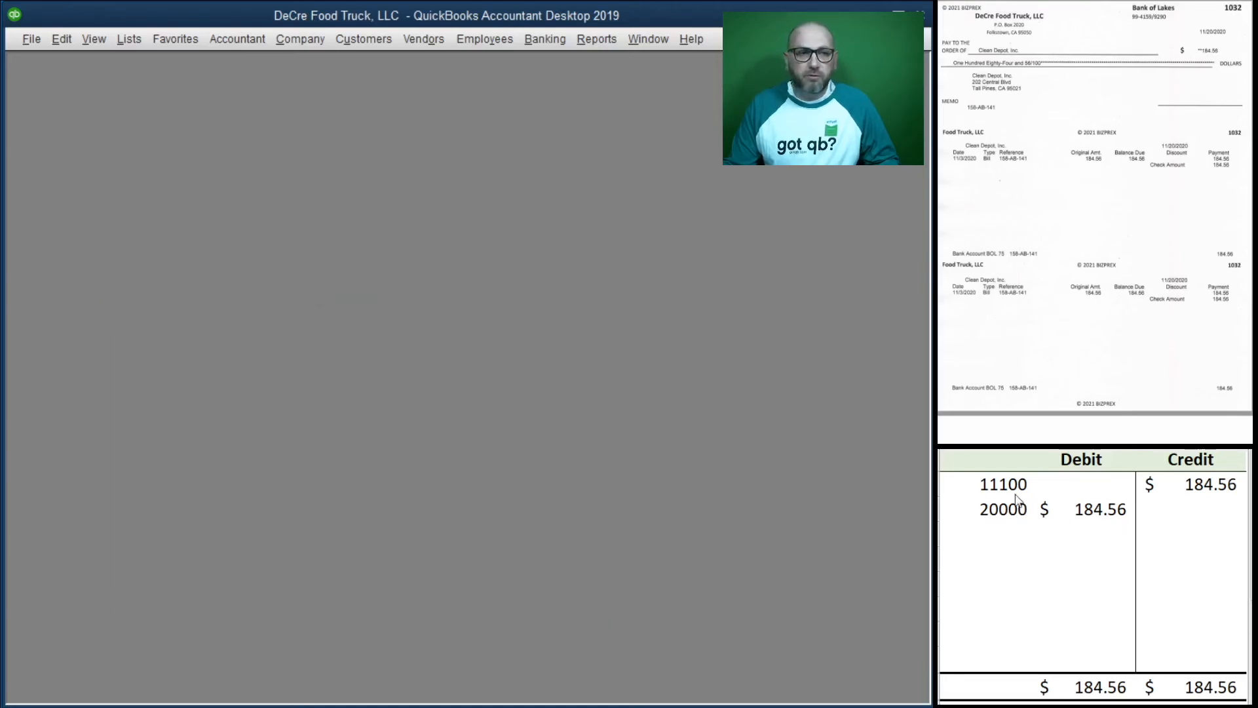
- Clear the two worksheet rows of the Clean Depot, Inc. bill payment
drag(1191, 510, 990, 489)
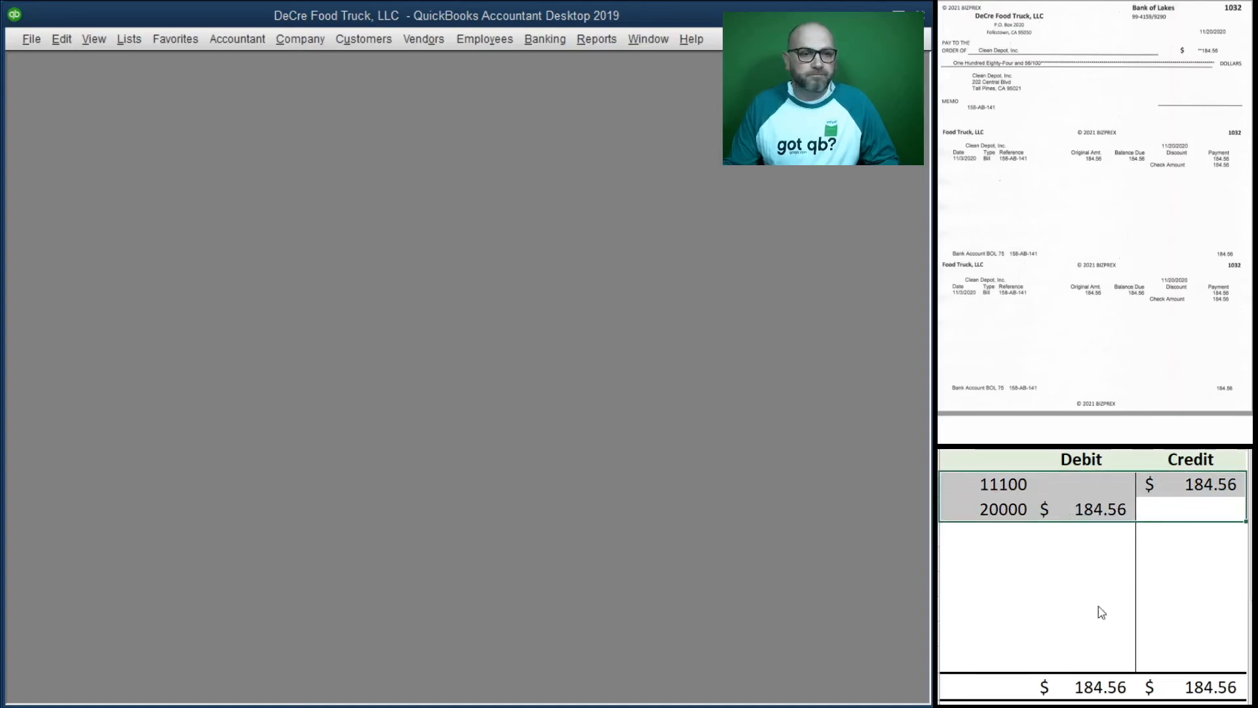
key(Delete)
scroll(1136, 233, down, 10)
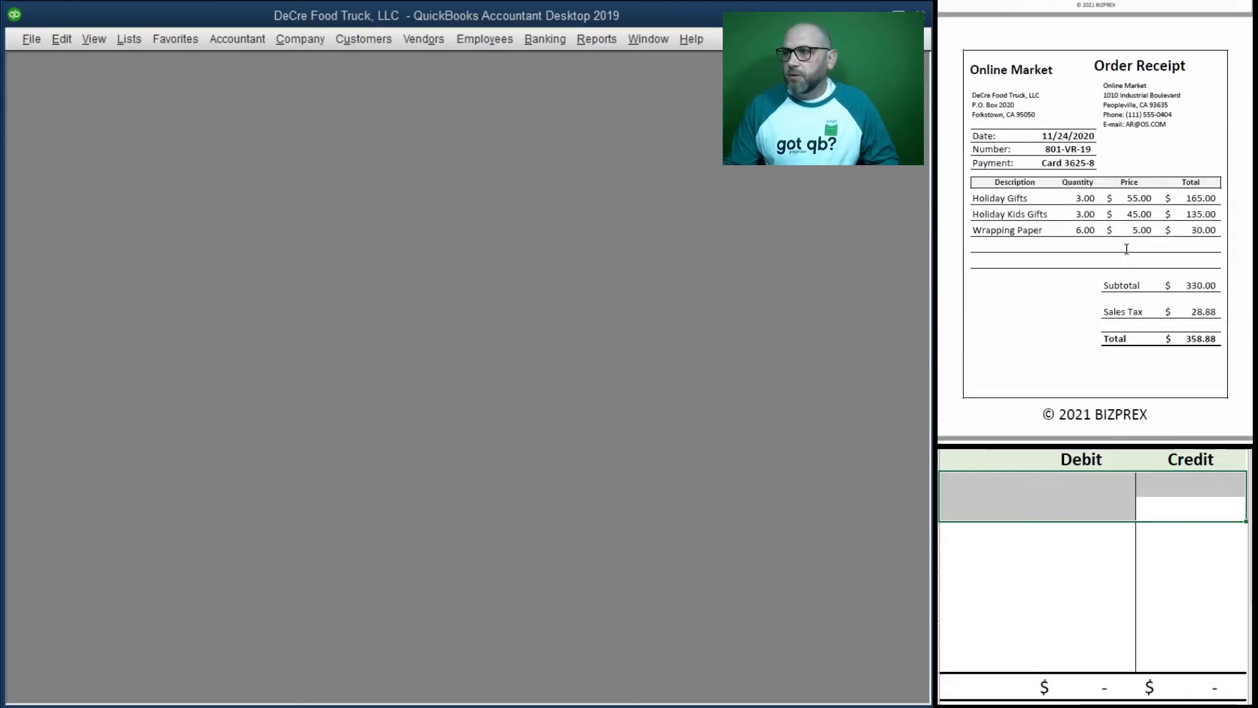
- Start a new credit card charge with Online Market as the vendor purchased from
scroll(1127, 248, down, 1)
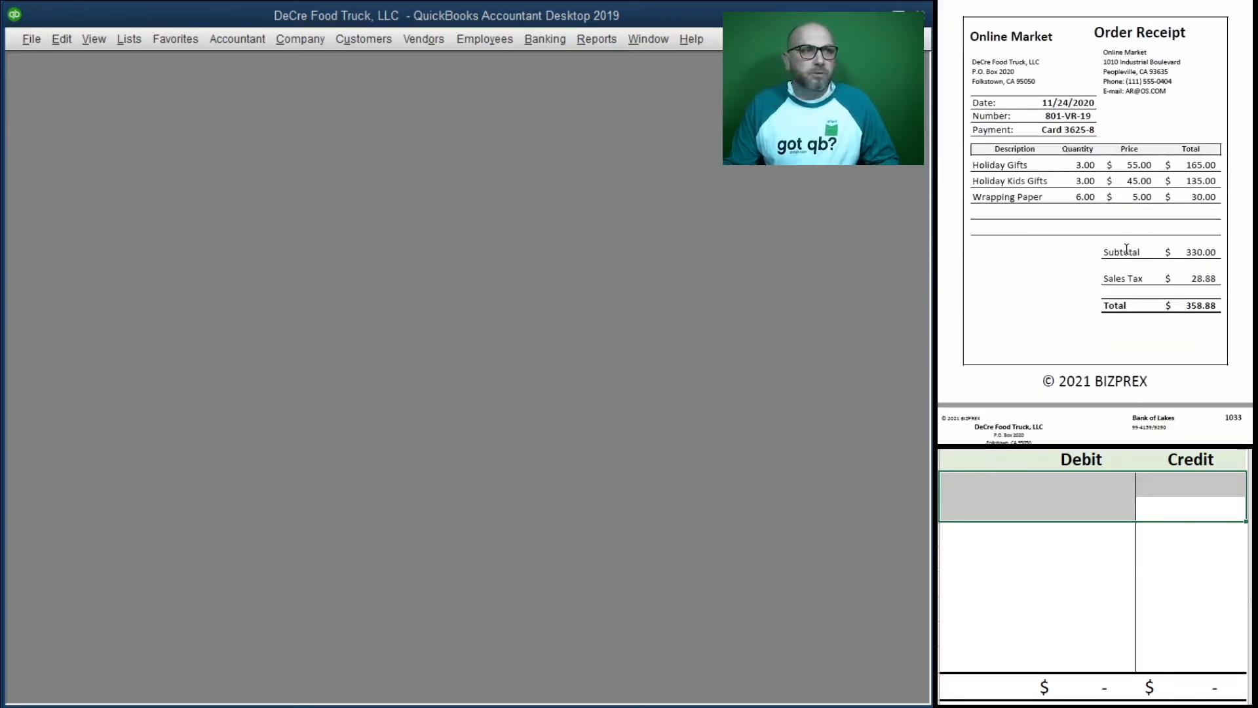
scroll(1128, 249, up, 1)
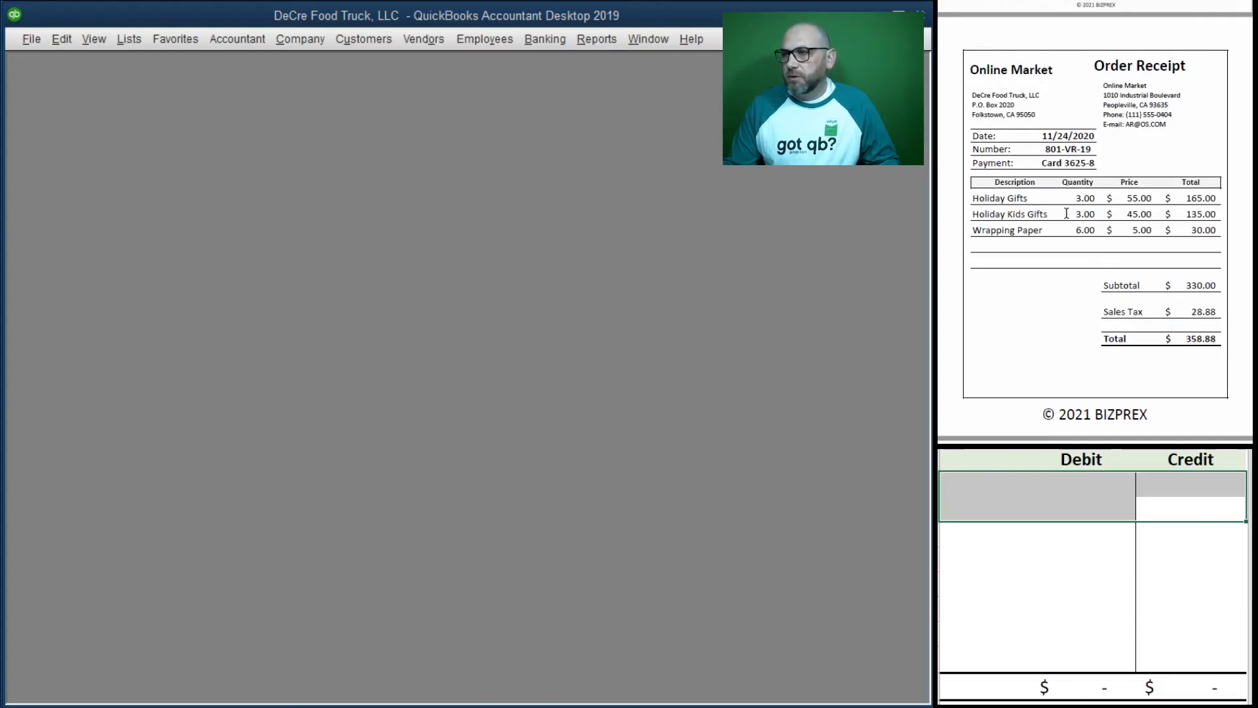
click(542, 41)
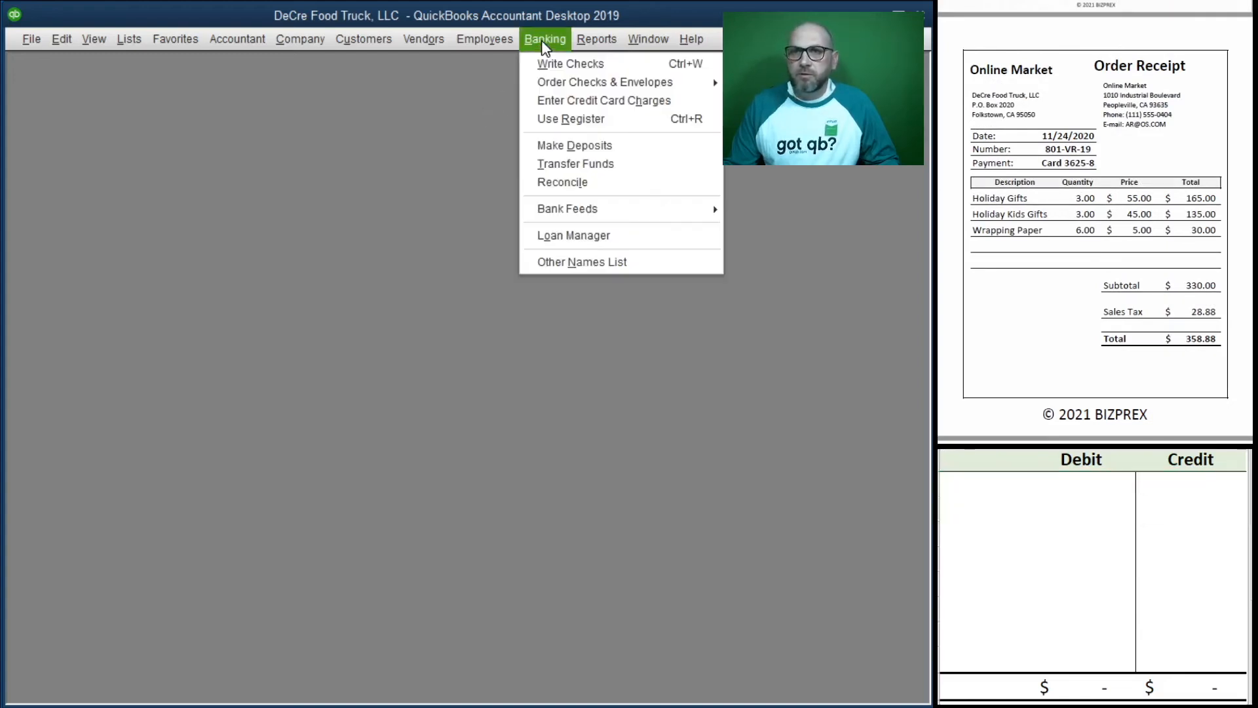
click(611, 103)
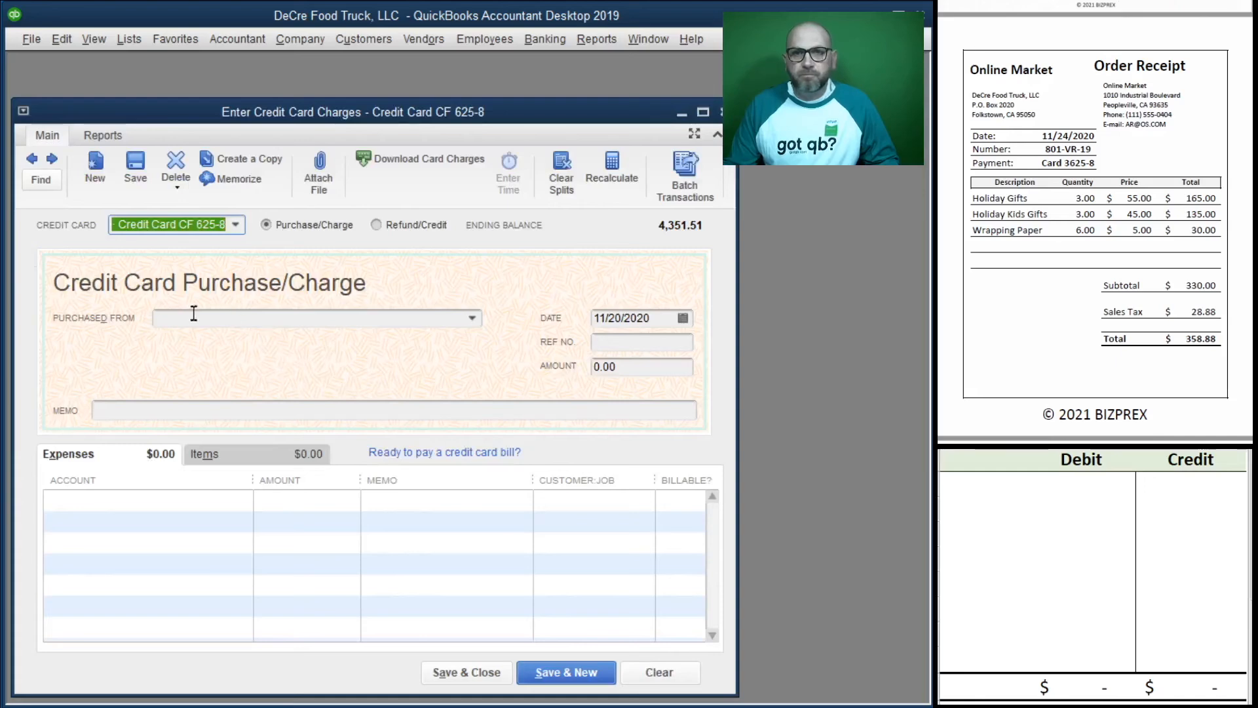
click(194, 320)
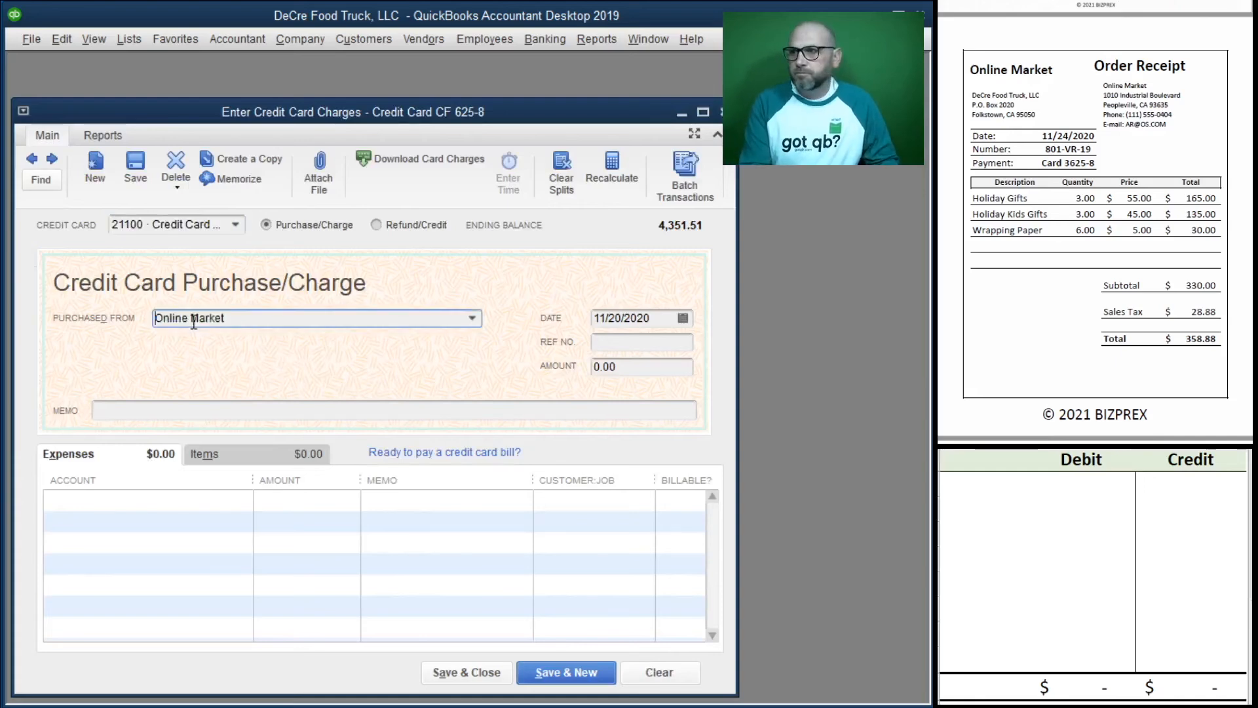
text(Onl)
key(Tab)
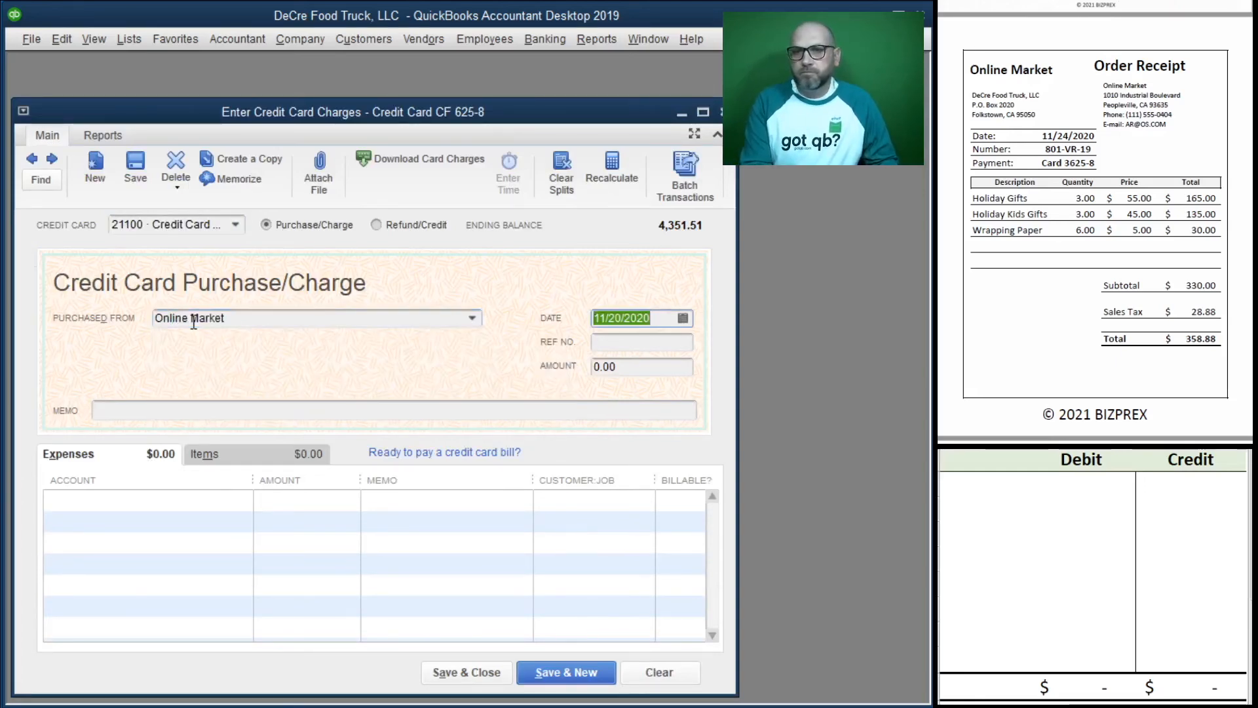
- Date the charge 11/24/2020, enter the receipt's number as its reference, and set the amount to 358.88
text(11)
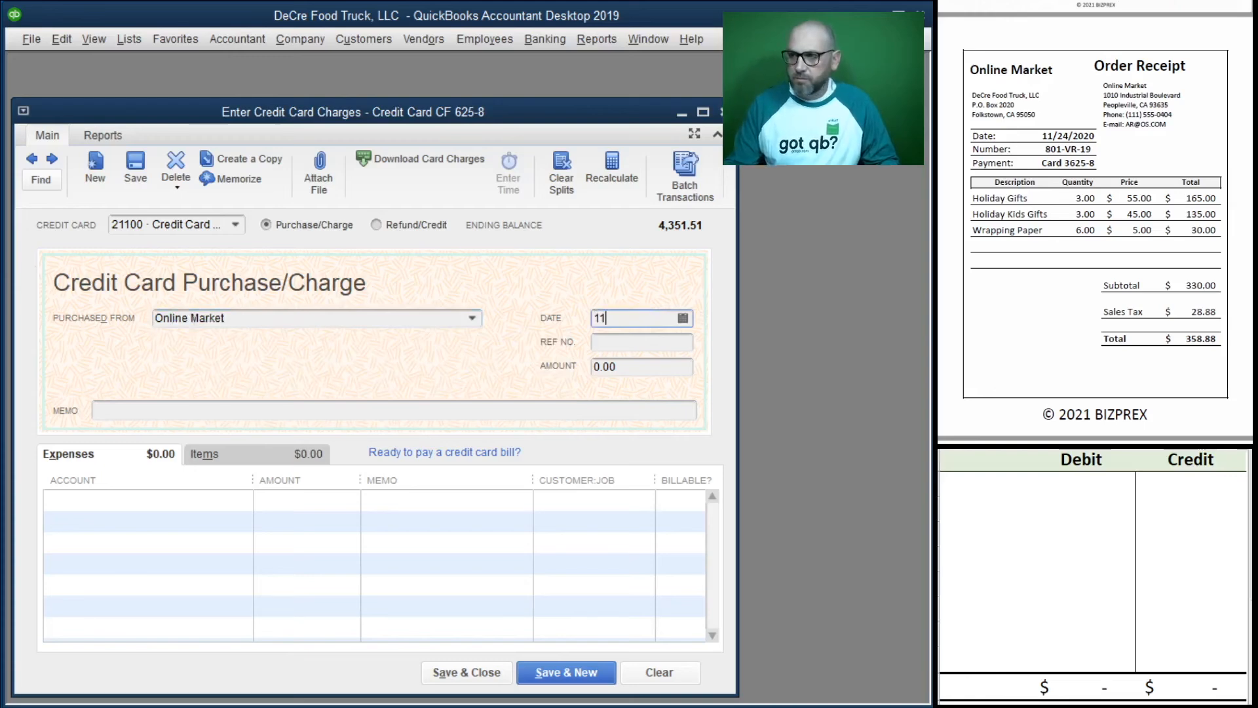
text(/24/2020)
key(Tab)
text(801)
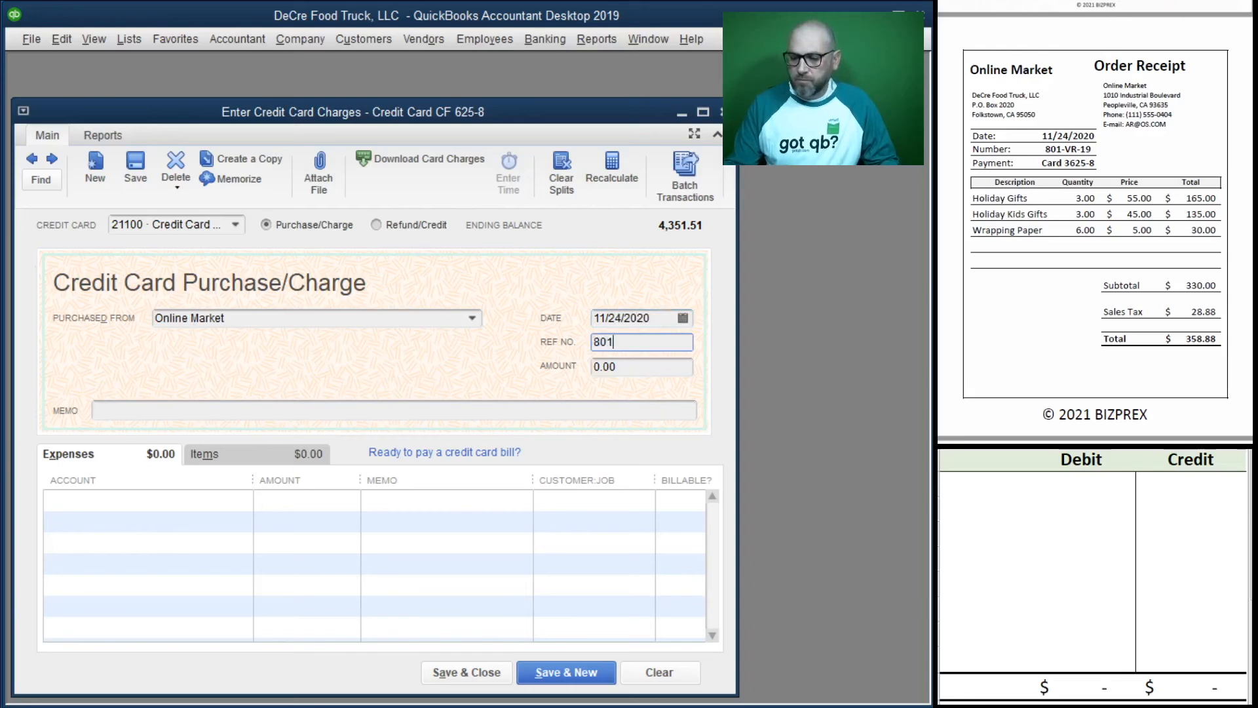
text(-VR-19)
key(Tab)
text(358.88)
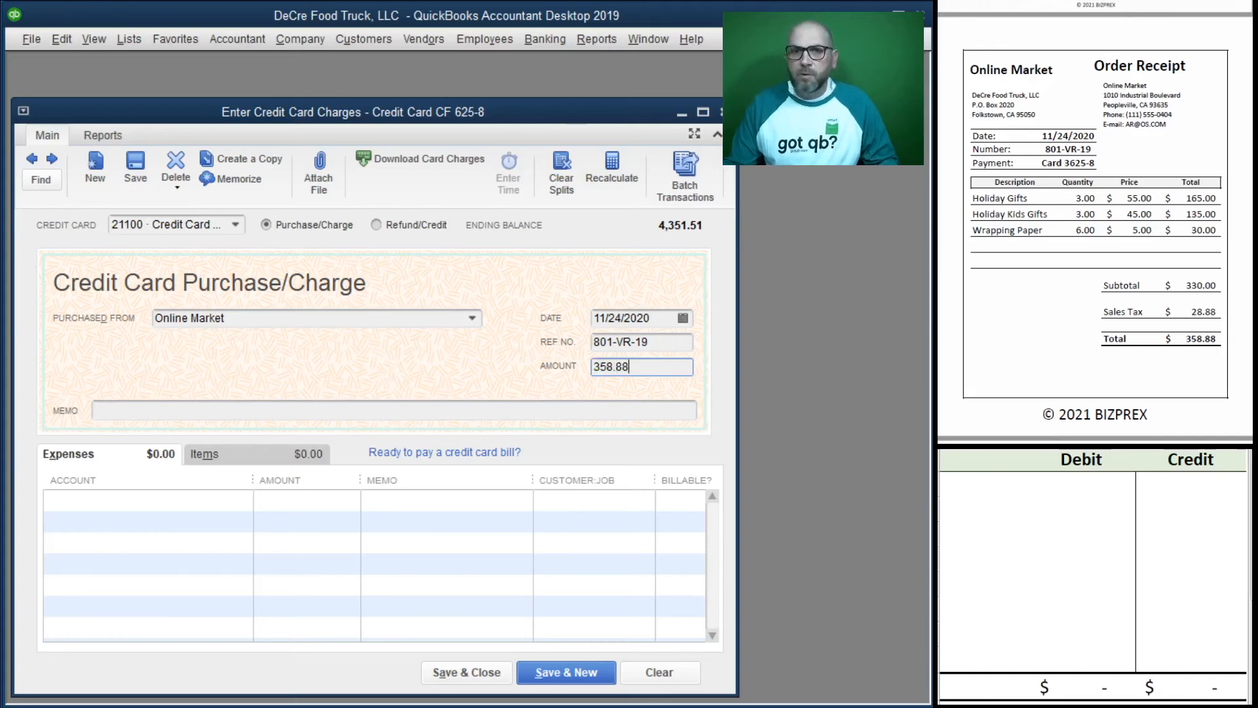
key(Tab)
- Copy the charge's reference number into its memo
click(655, 341)
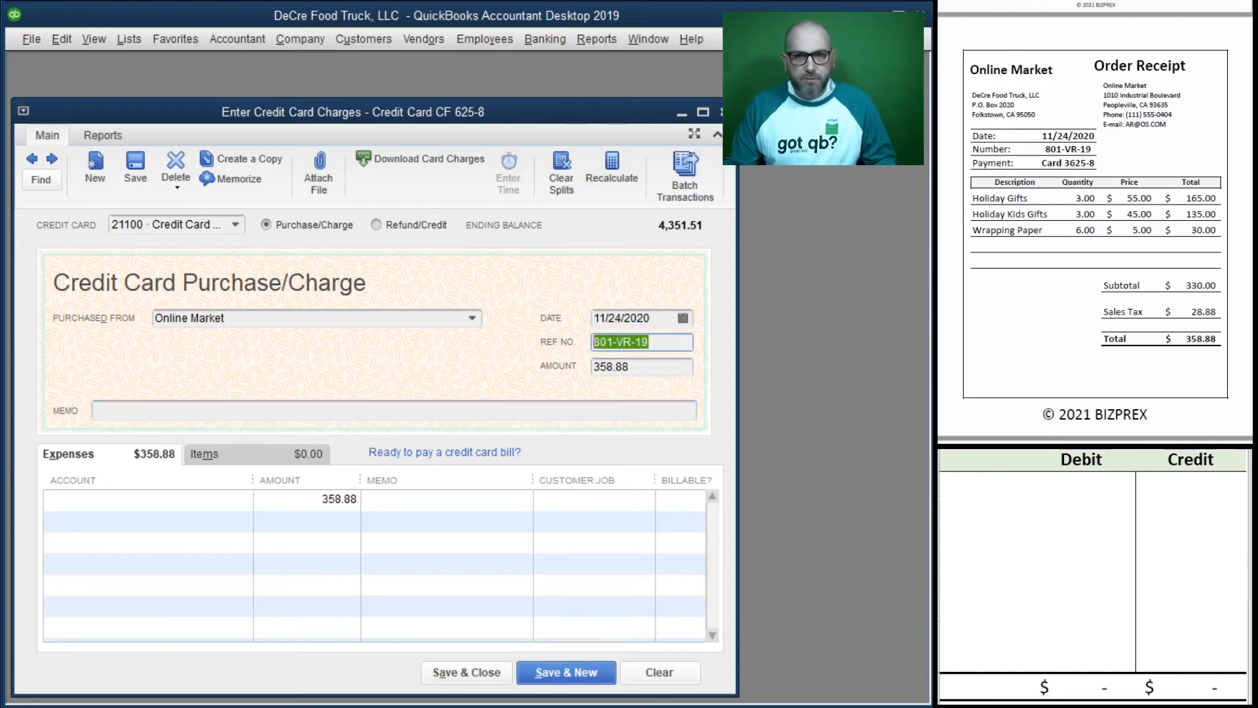
click(206, 411)
text(801-VR-19)
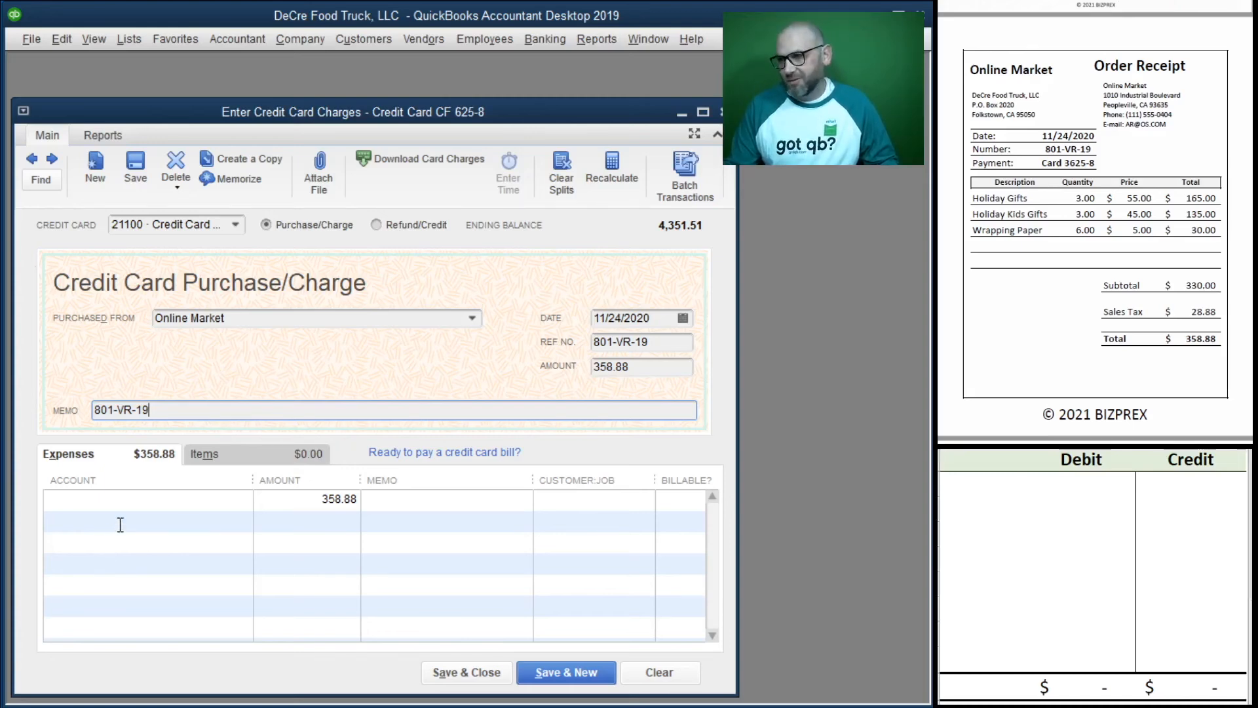
- Assign the charge's expense line to account 30700 Members Draw
click(122, 497)
text(D)
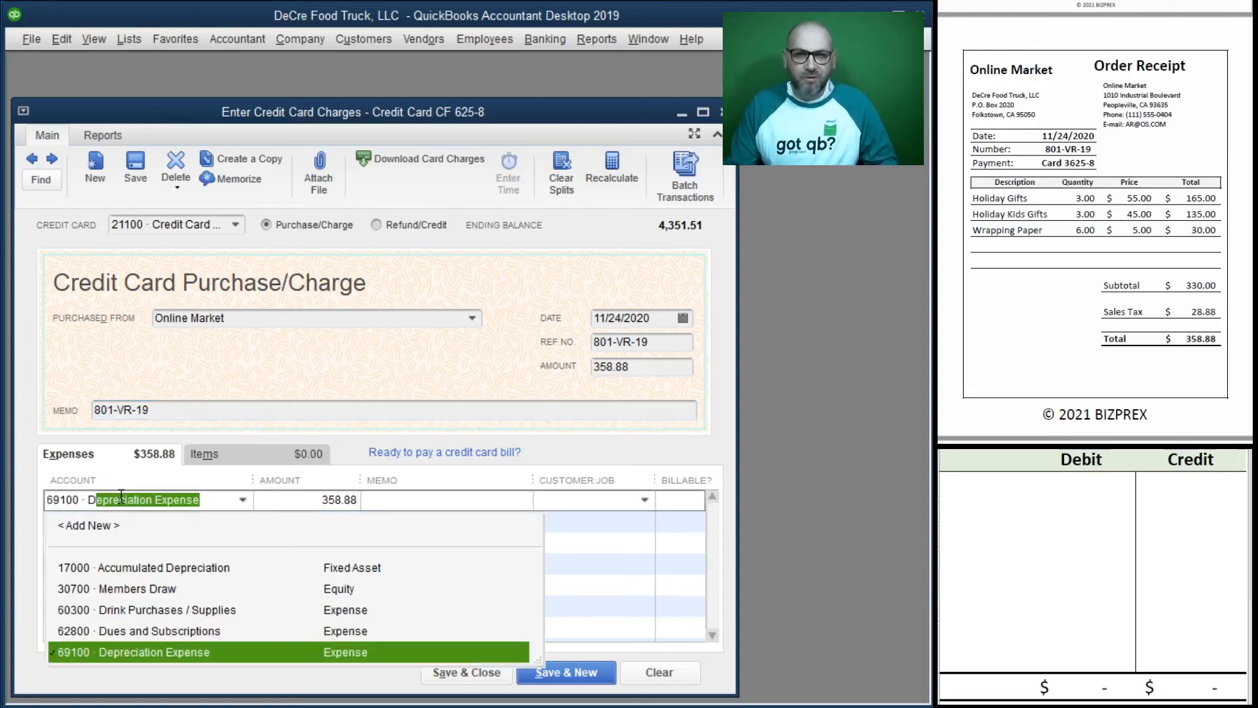
text(rs Draw)
click(128, 567)
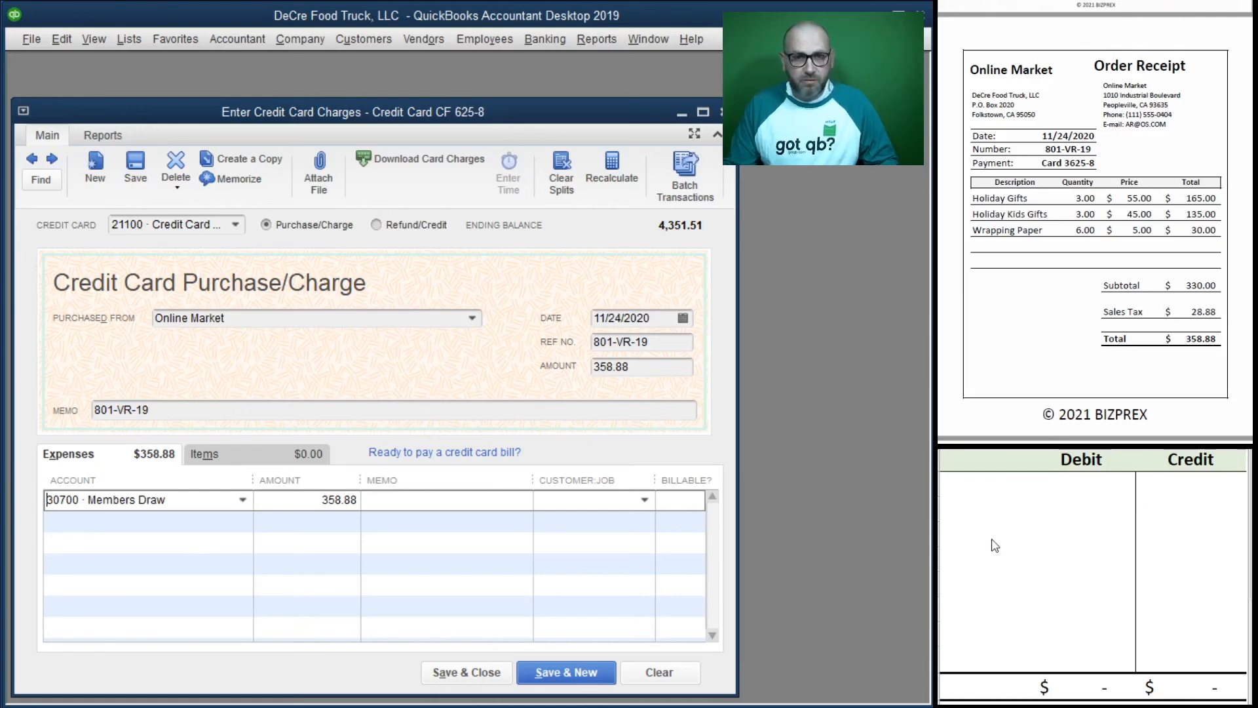
- Enter a 358.88 credit to account 21100 in the first row of the debit/credit worksheet
click(986, 493)
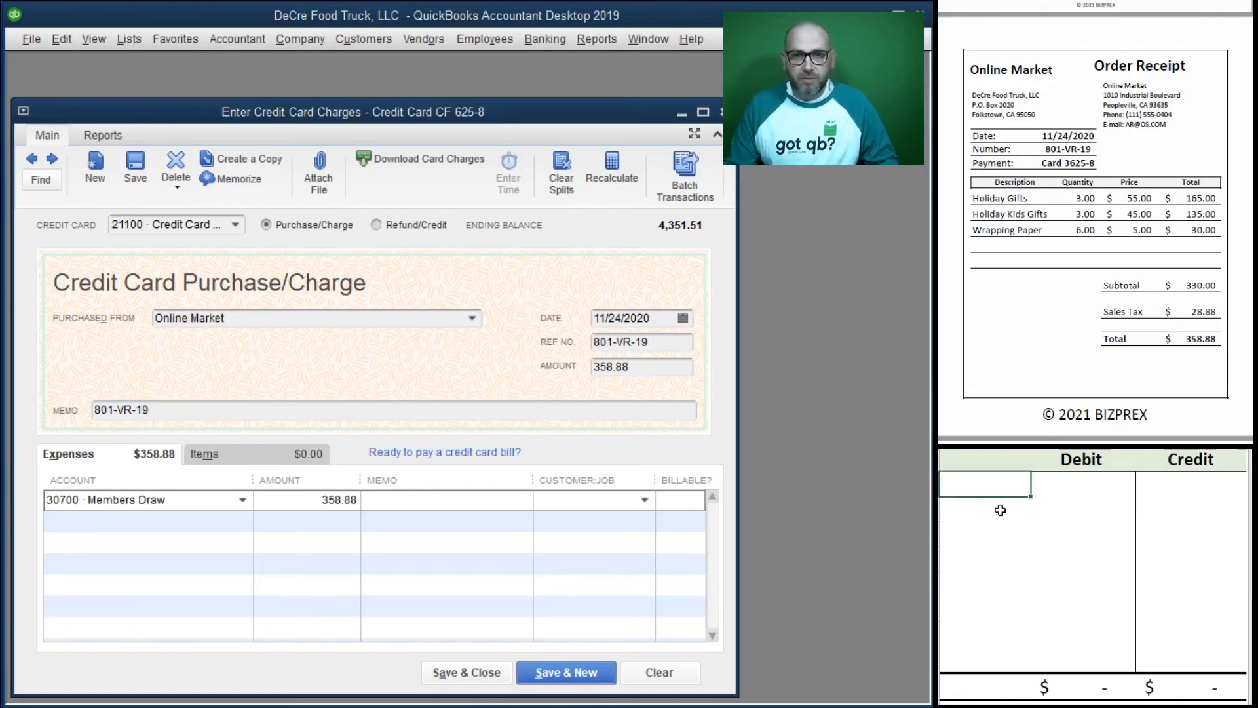
text(21100)
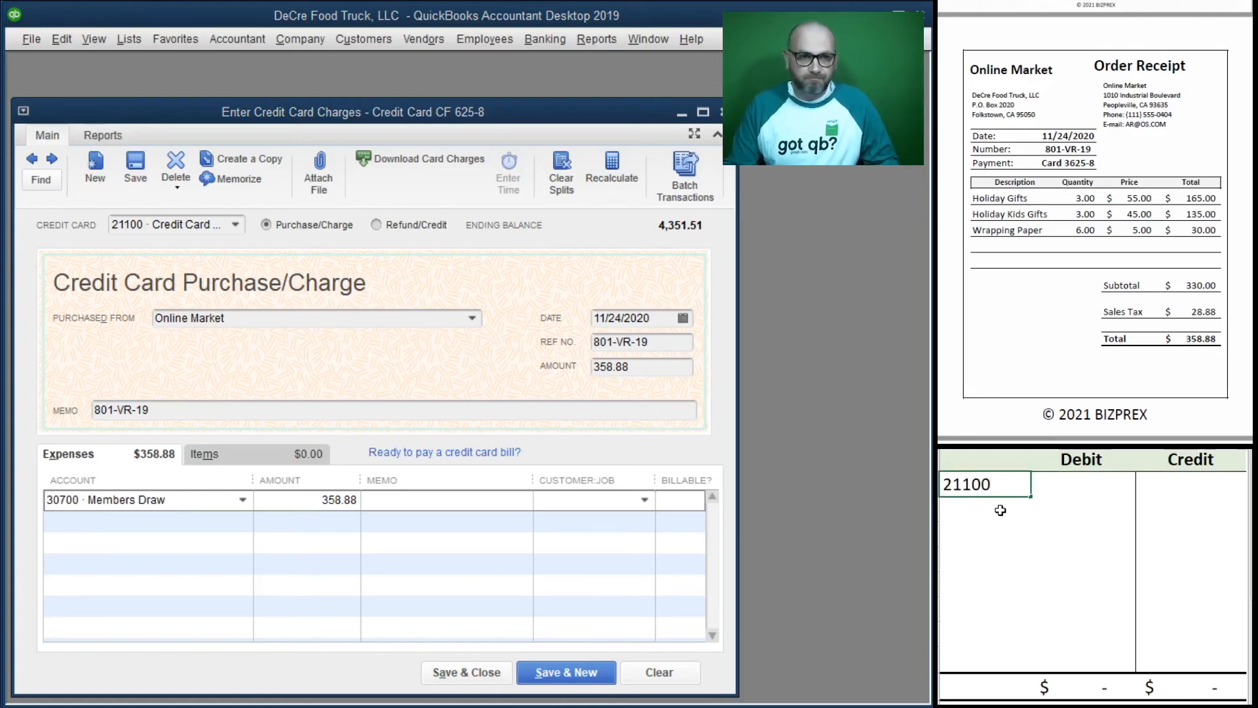
key(Tab)
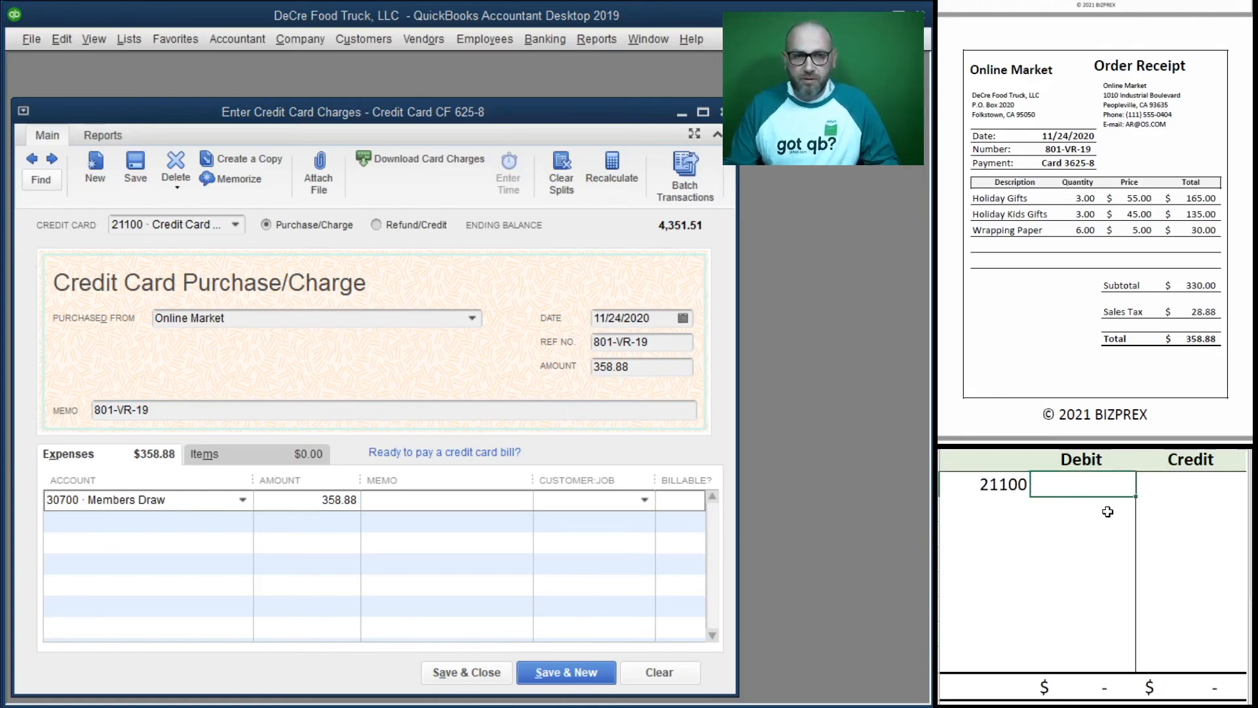
click(1189, 482)
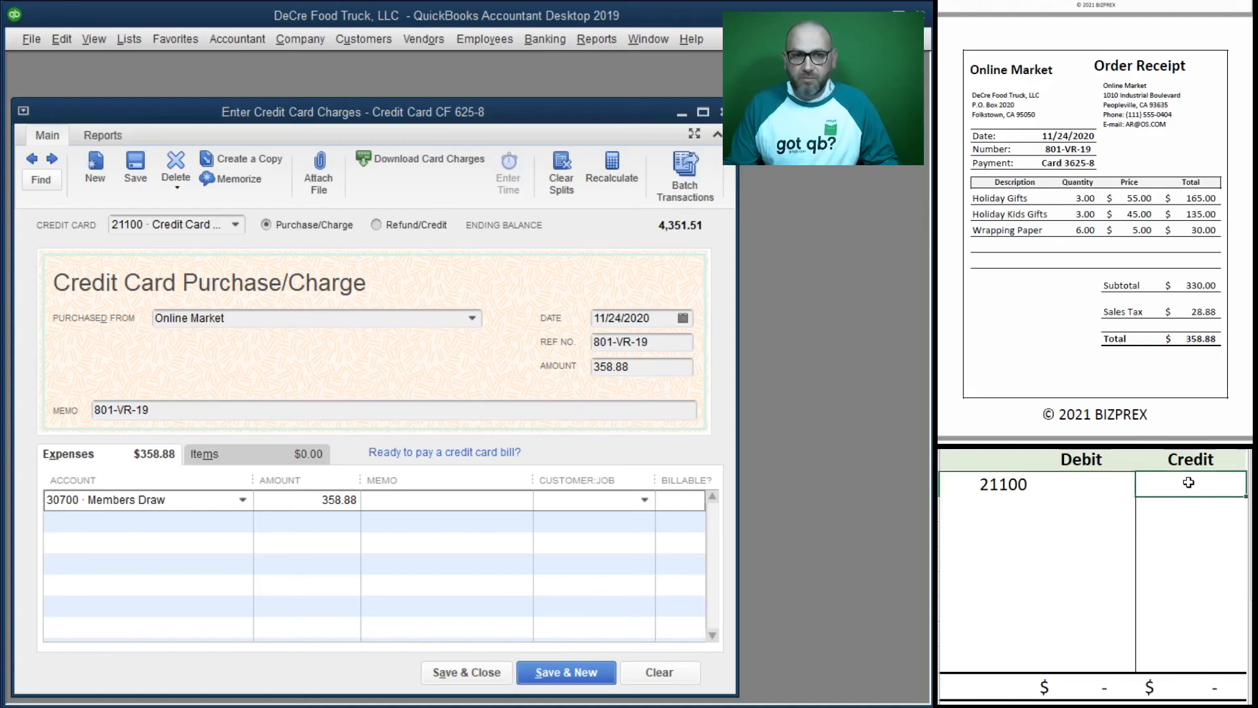
text(358.88)
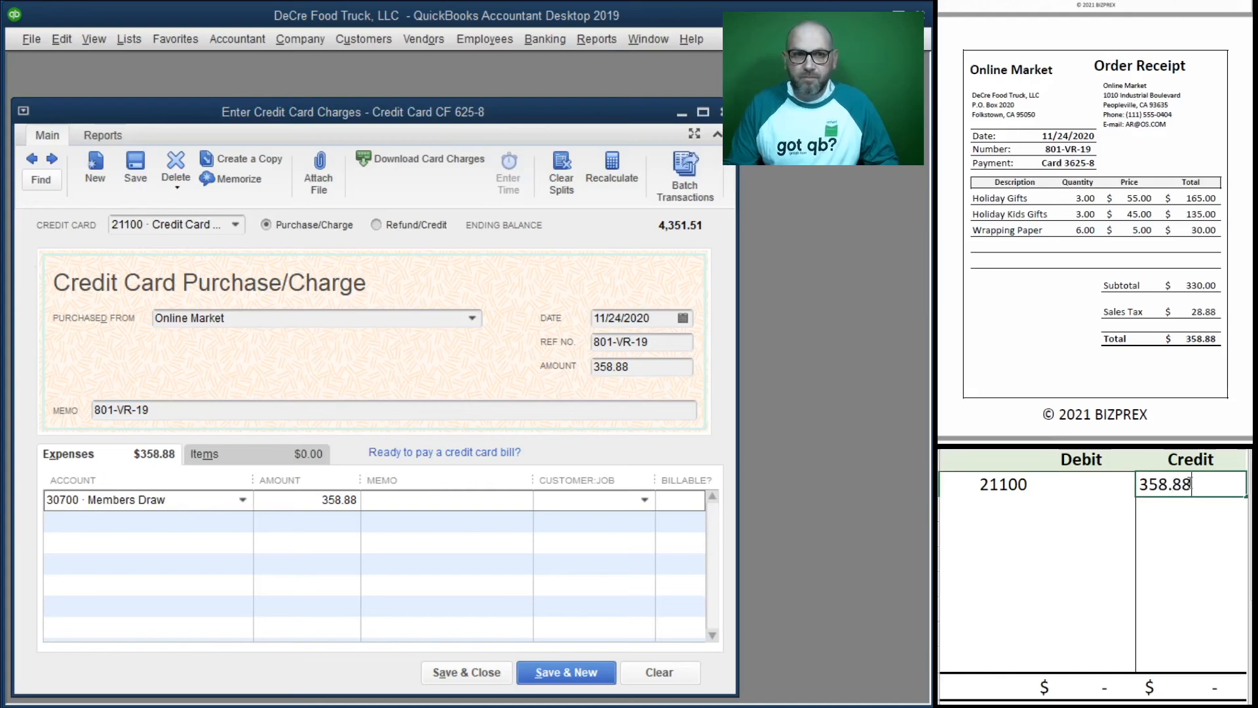
key(Return)
- Enter a 358.88 debit to account 30700 in the second row of the debit/credit worksheet
key(Left)
key(Left)
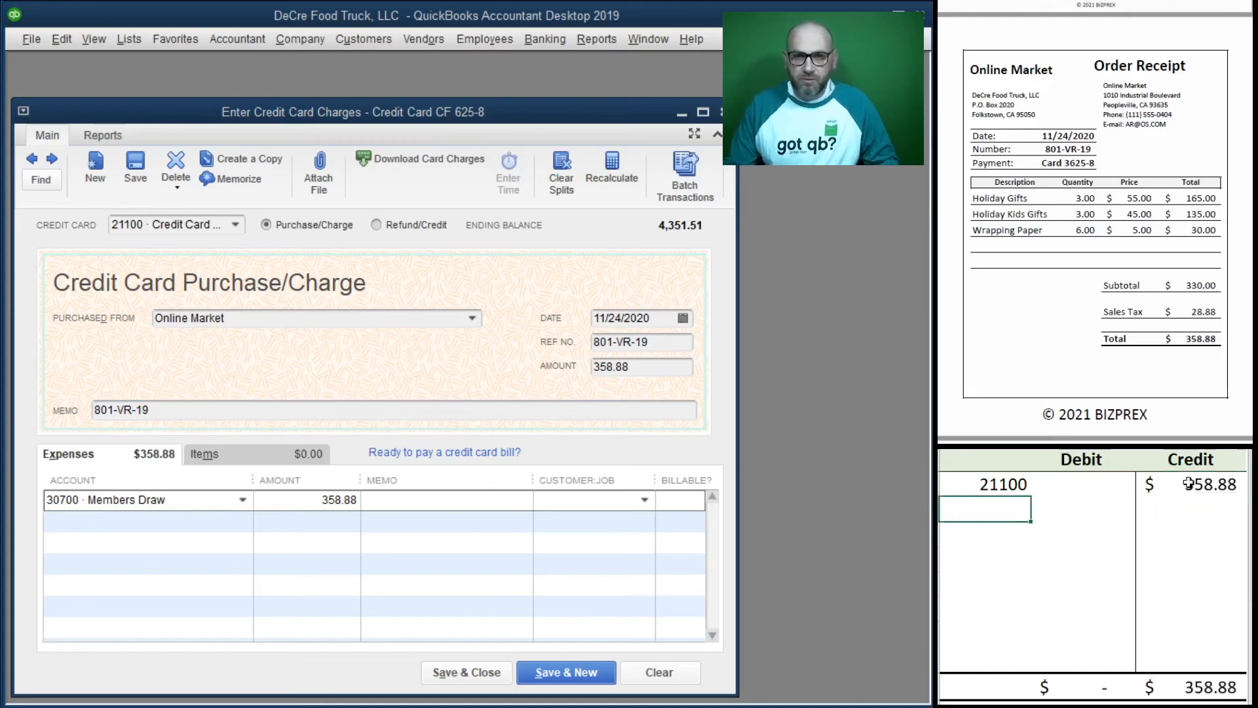
text(307)
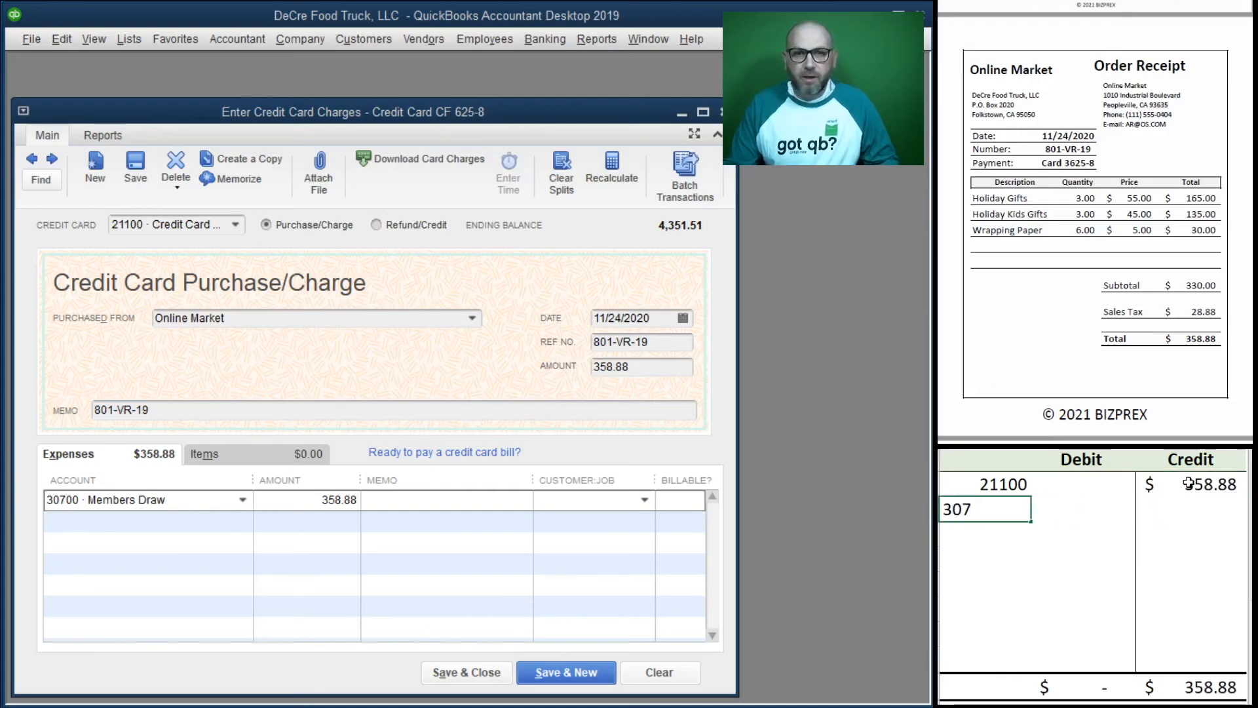
text(00)
key(Tab)
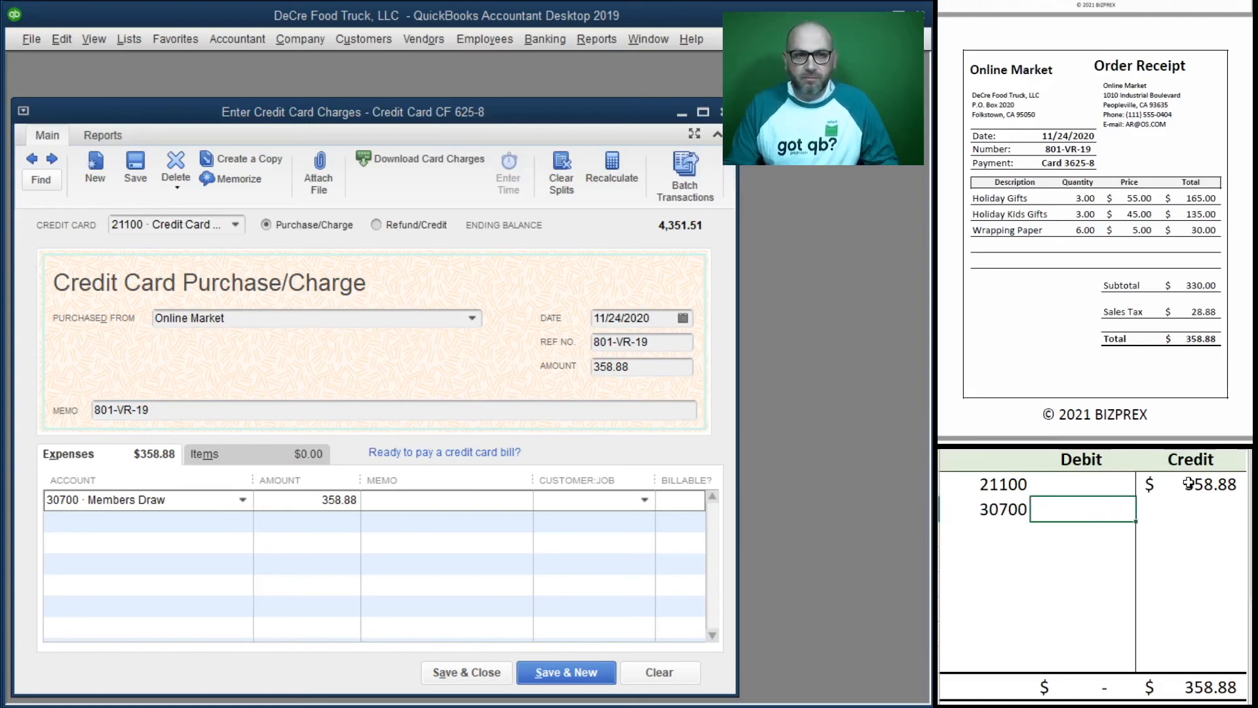
text(358.88)
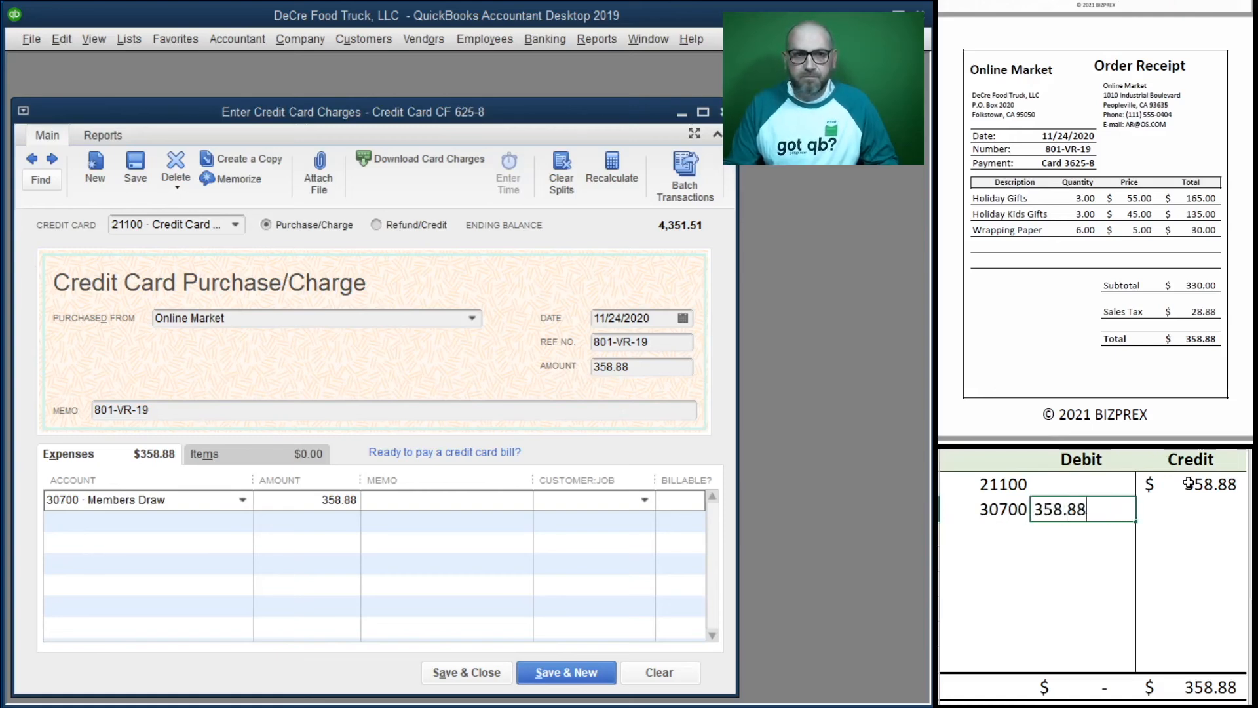
key(Return)
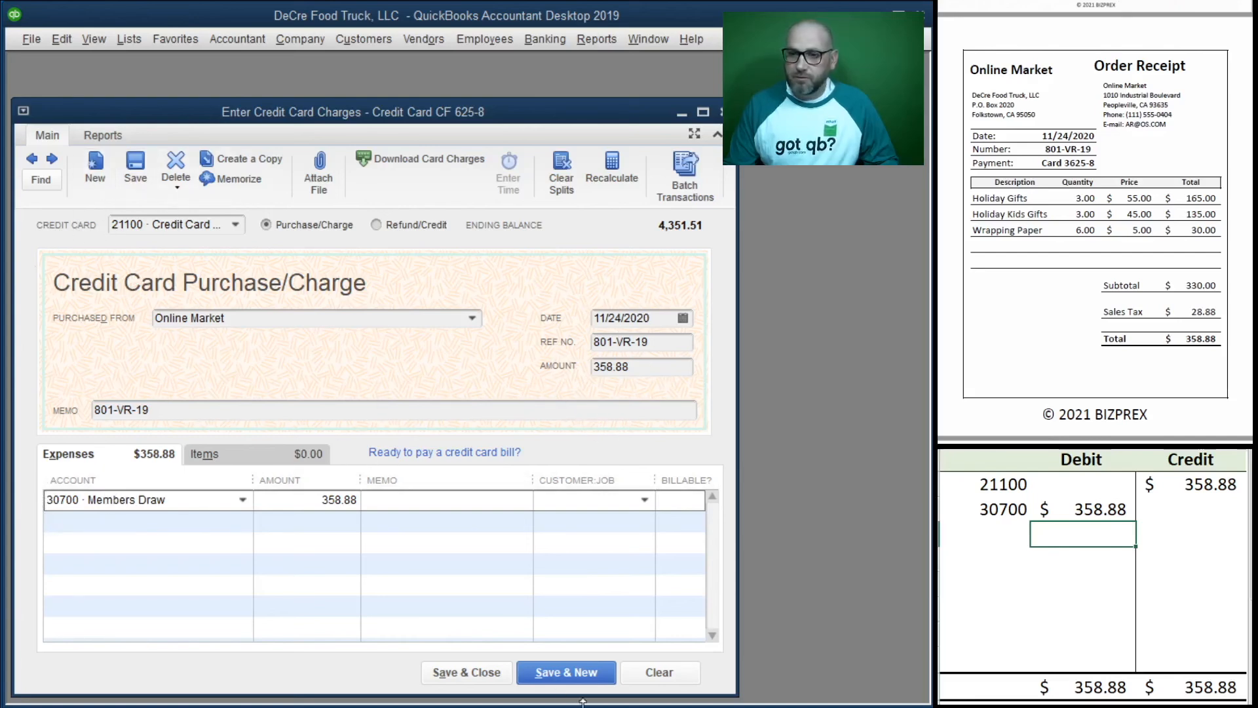
- Save and close the Online Market credit card charge and clear its two worksheet rows
click(467, 671)
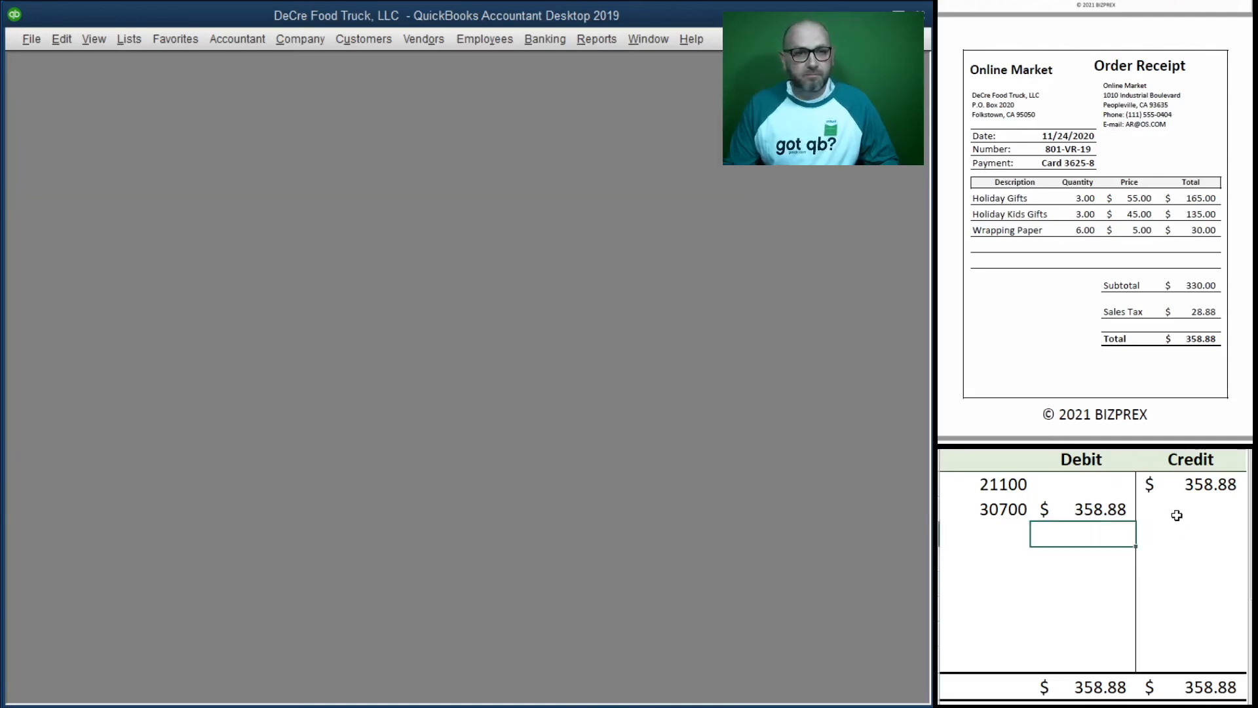
drag(1174, 511, 963, 486)
key(Delete)
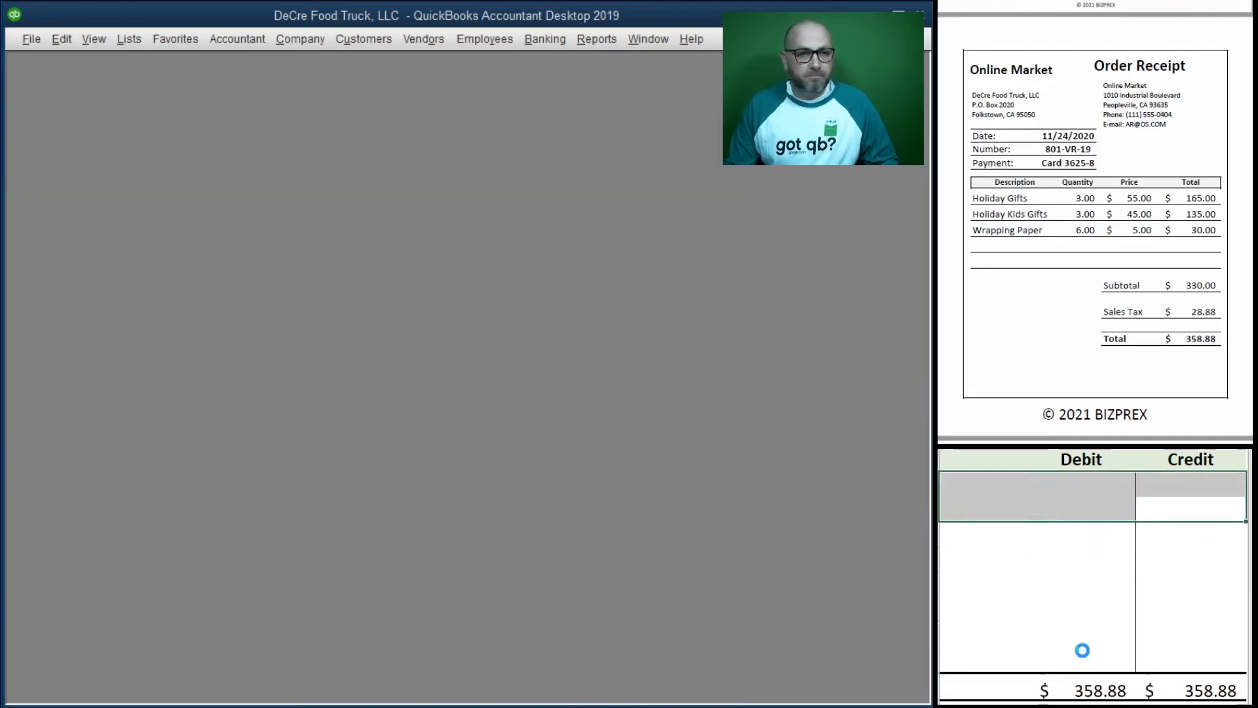
- Bring up the next source document, blank check 1033, and select the Big Lease Co, LLC bill for payment in Pay Bills
scroll(1121, 269, down, 5)
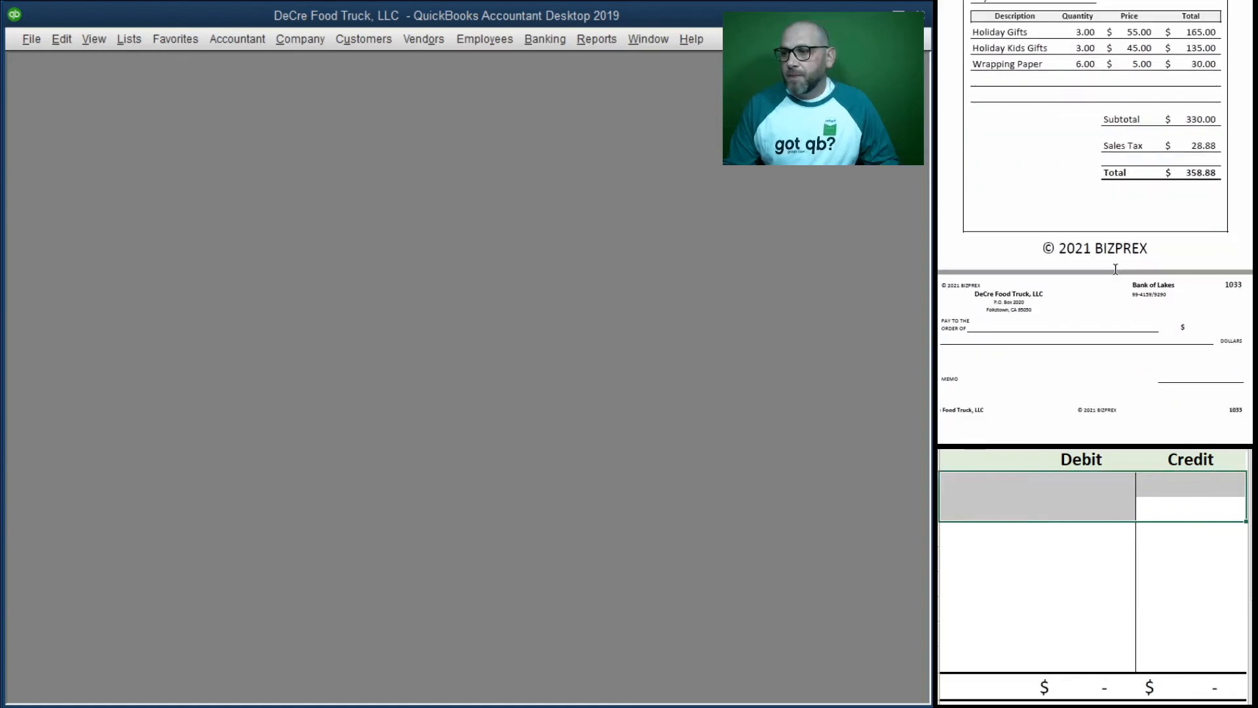
scroll(1116, 270, down, 1)
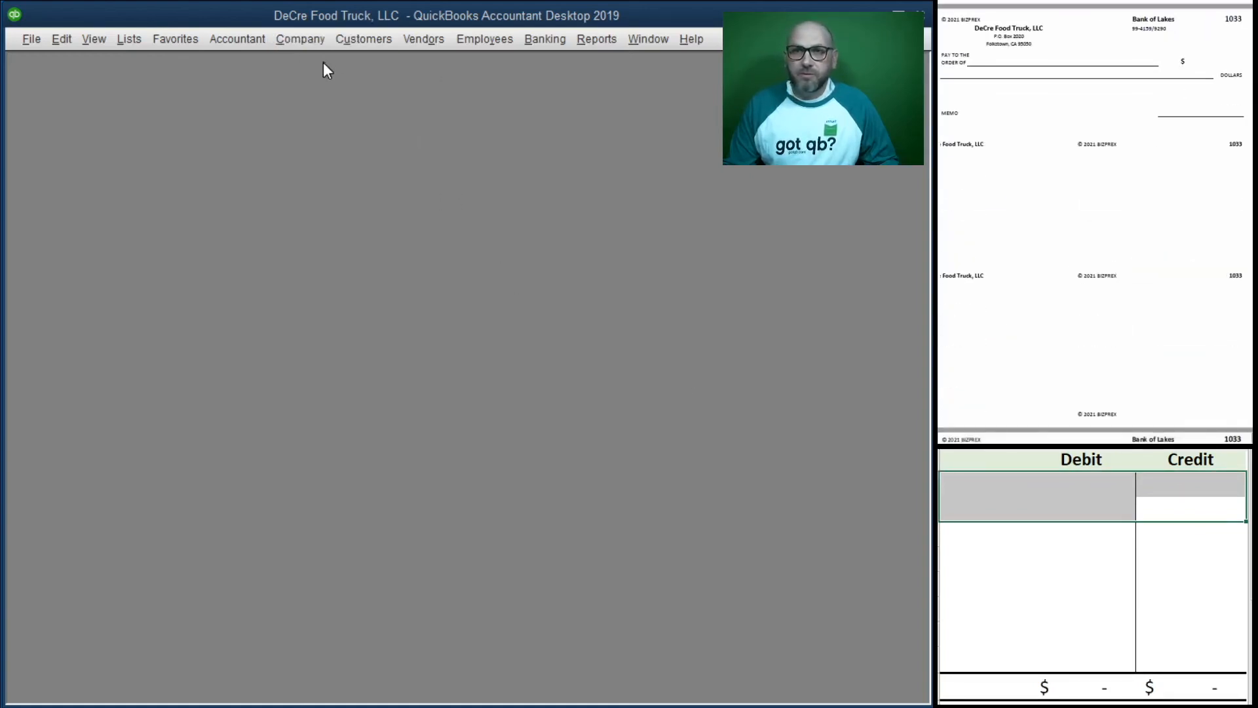
click(416, 42)
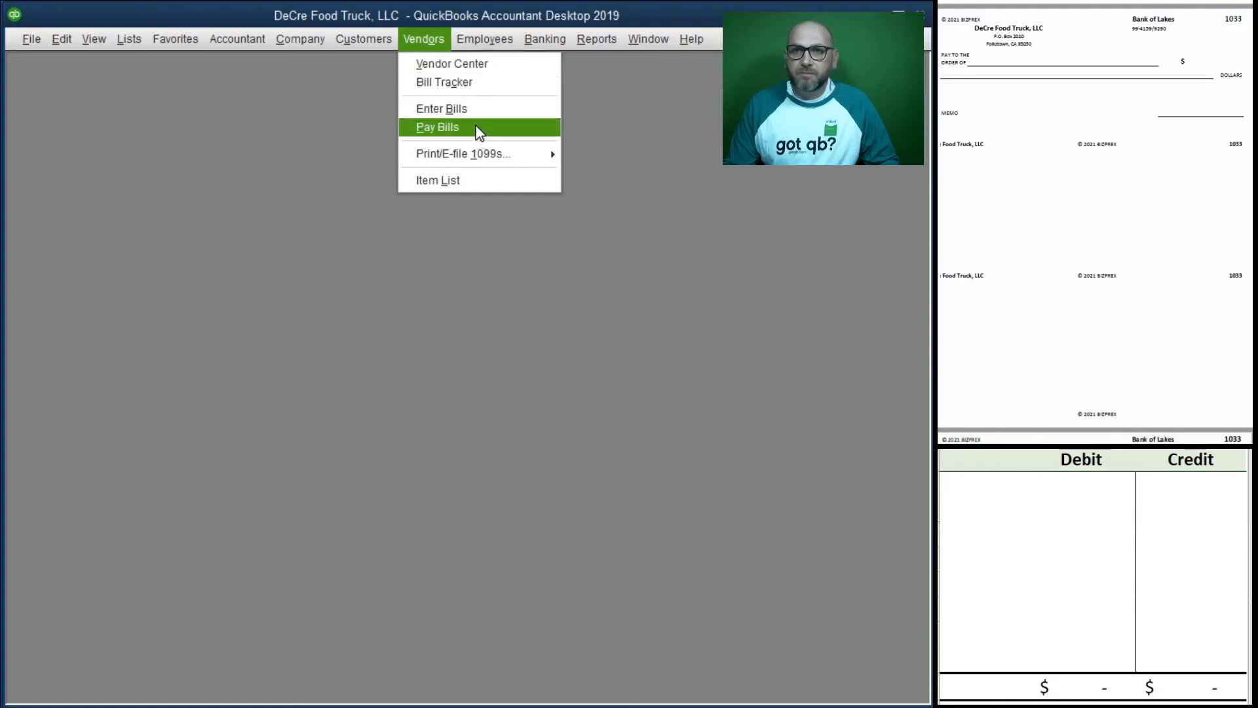
click(478, 131)
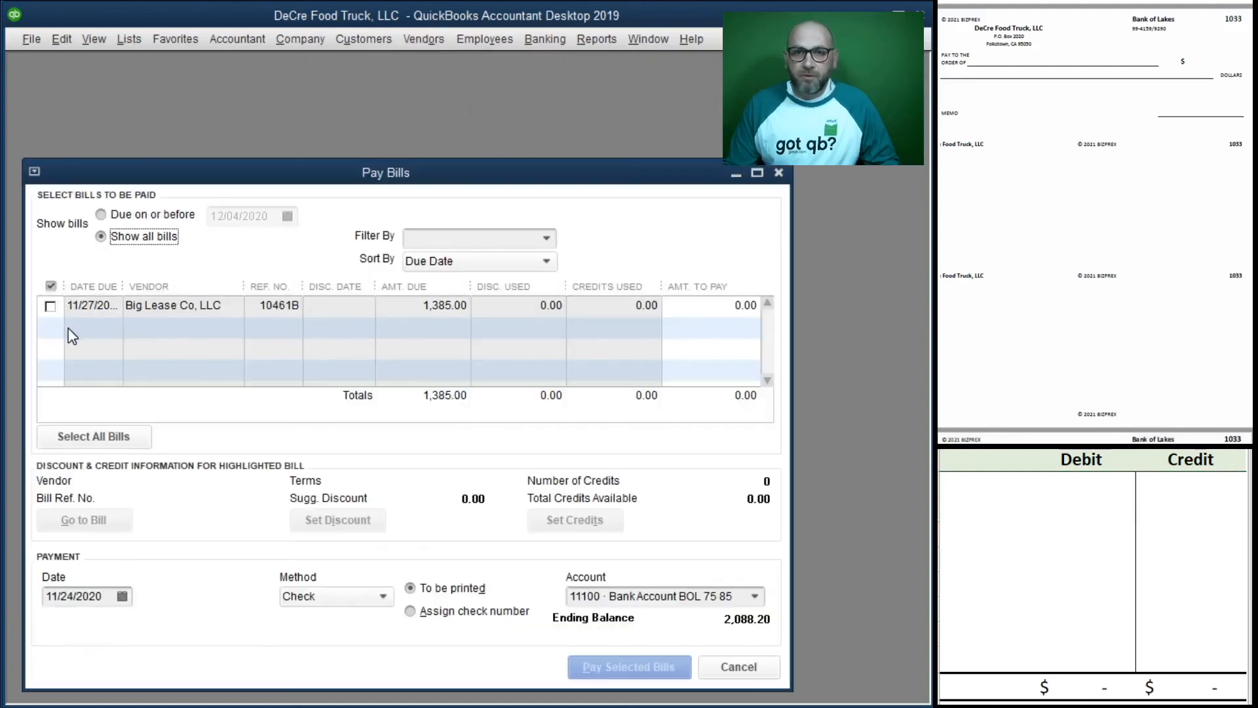
click(49, 307)
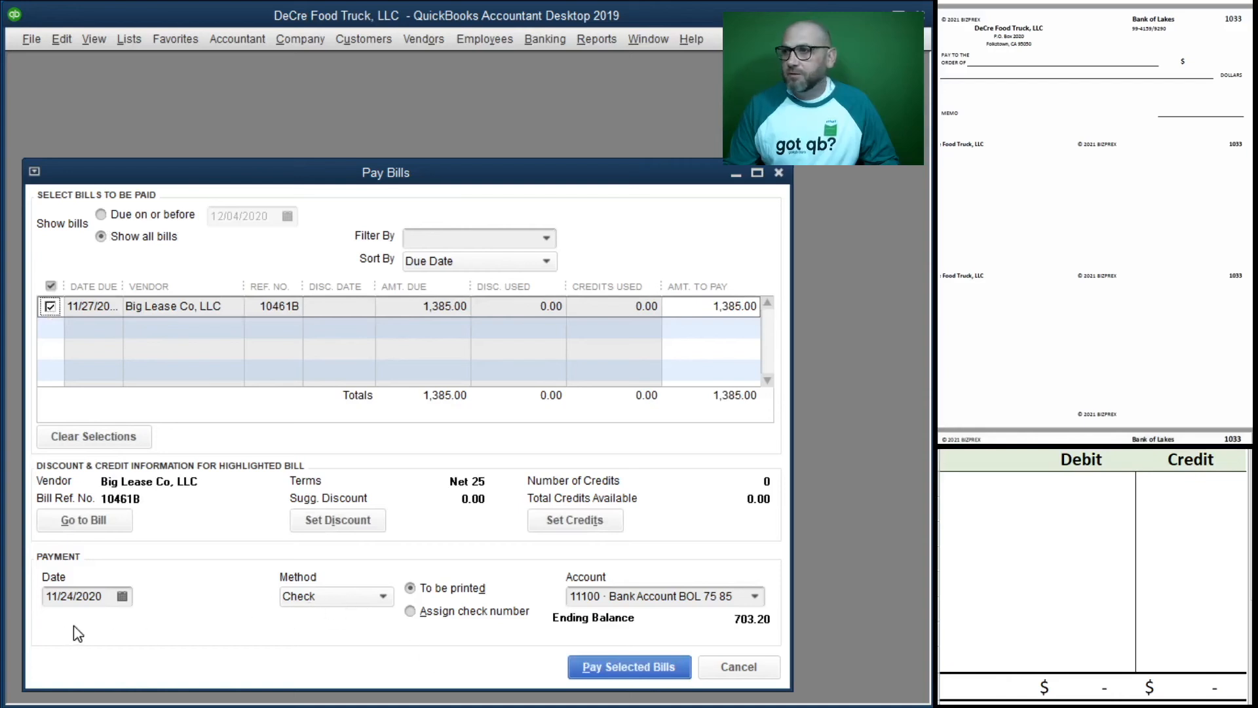
scroll(1107, 386, down, 1)
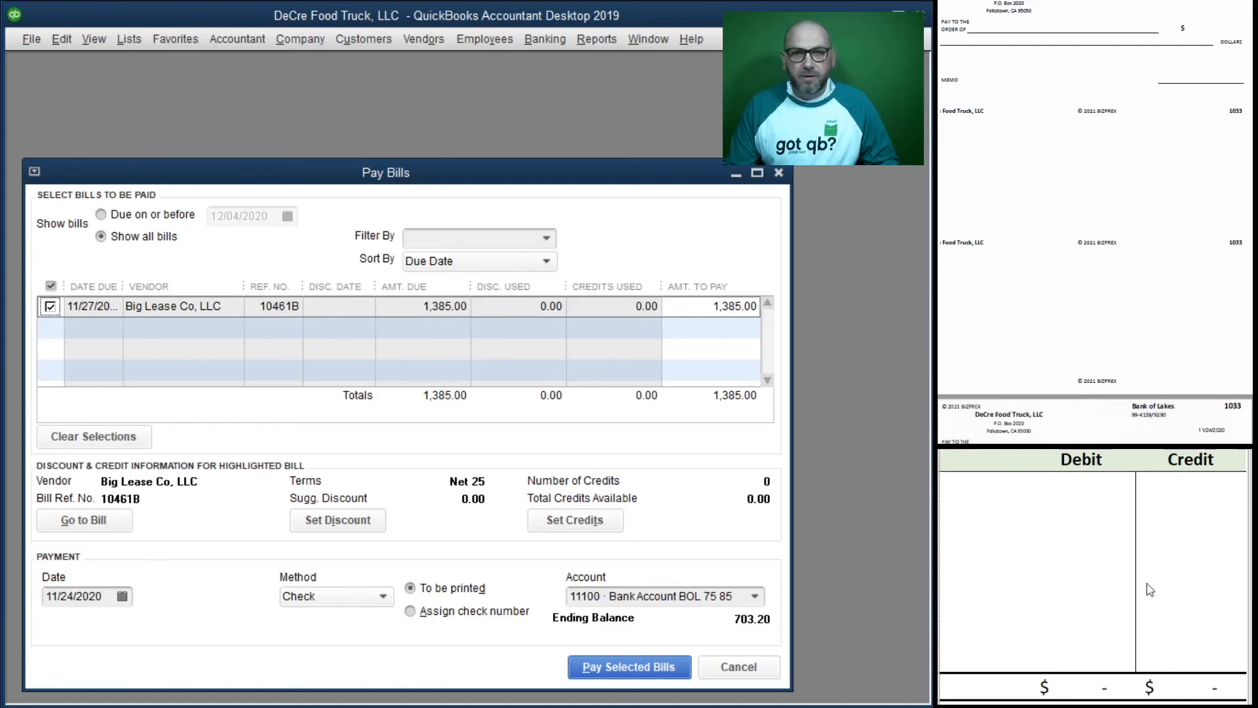
- Enter a 1385 credit to account 11100 in the first row of the debit/credit worksheet
click(984, 486)
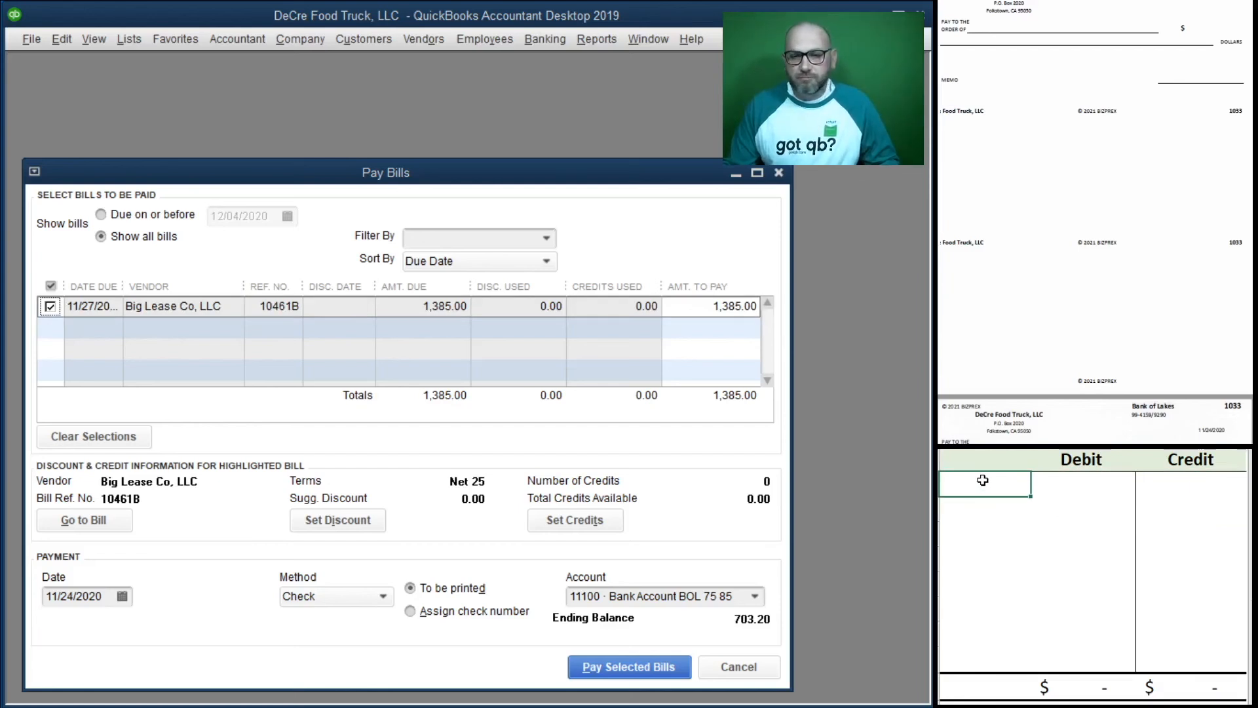
text(11100)
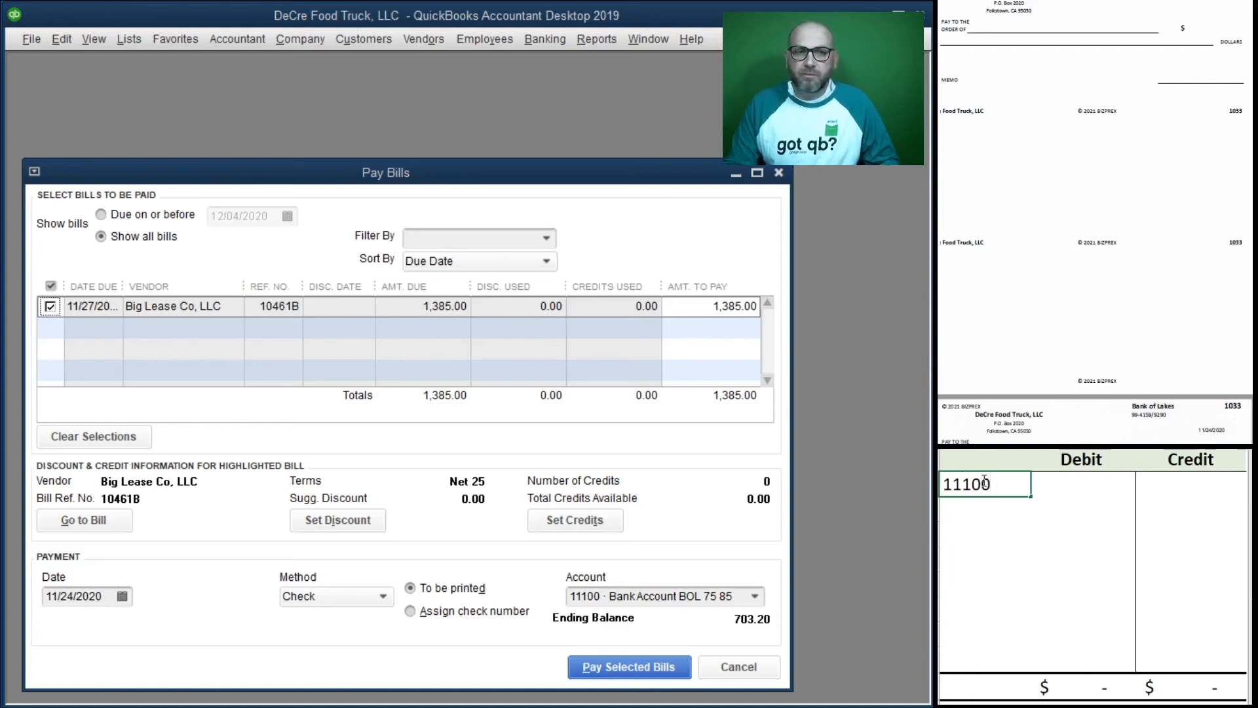
key(Tab)
text(1385)
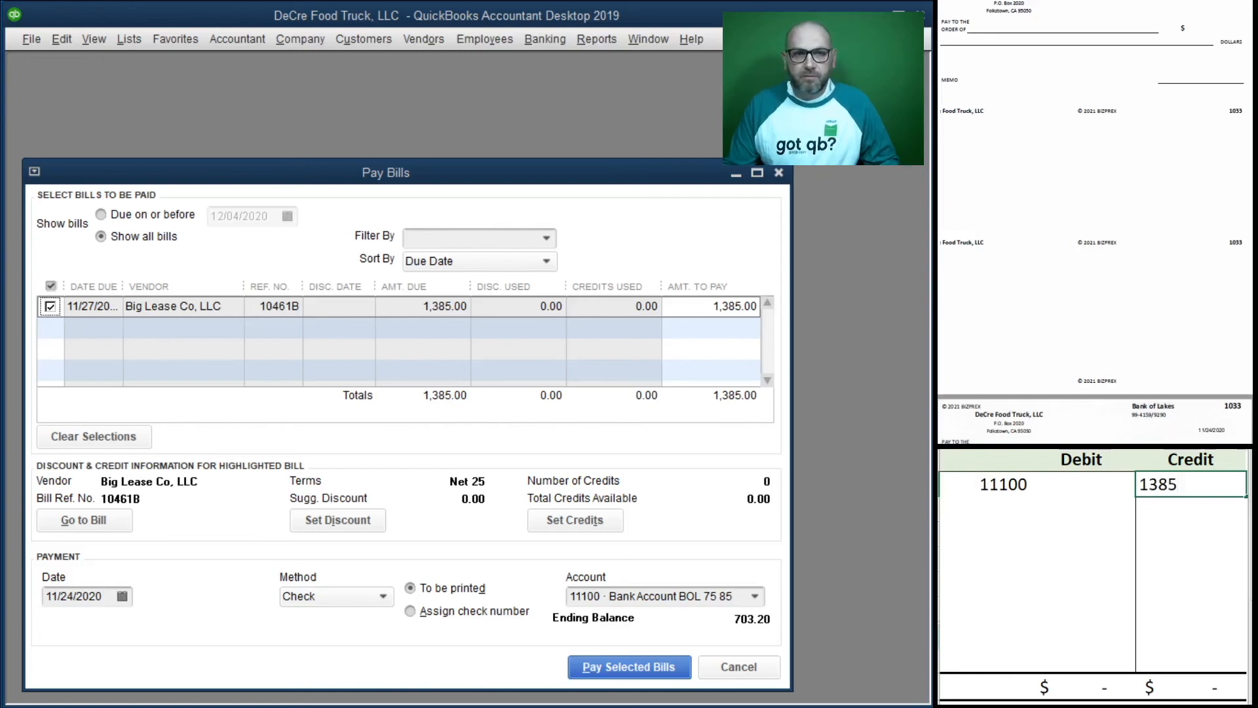
click(1024, 516)
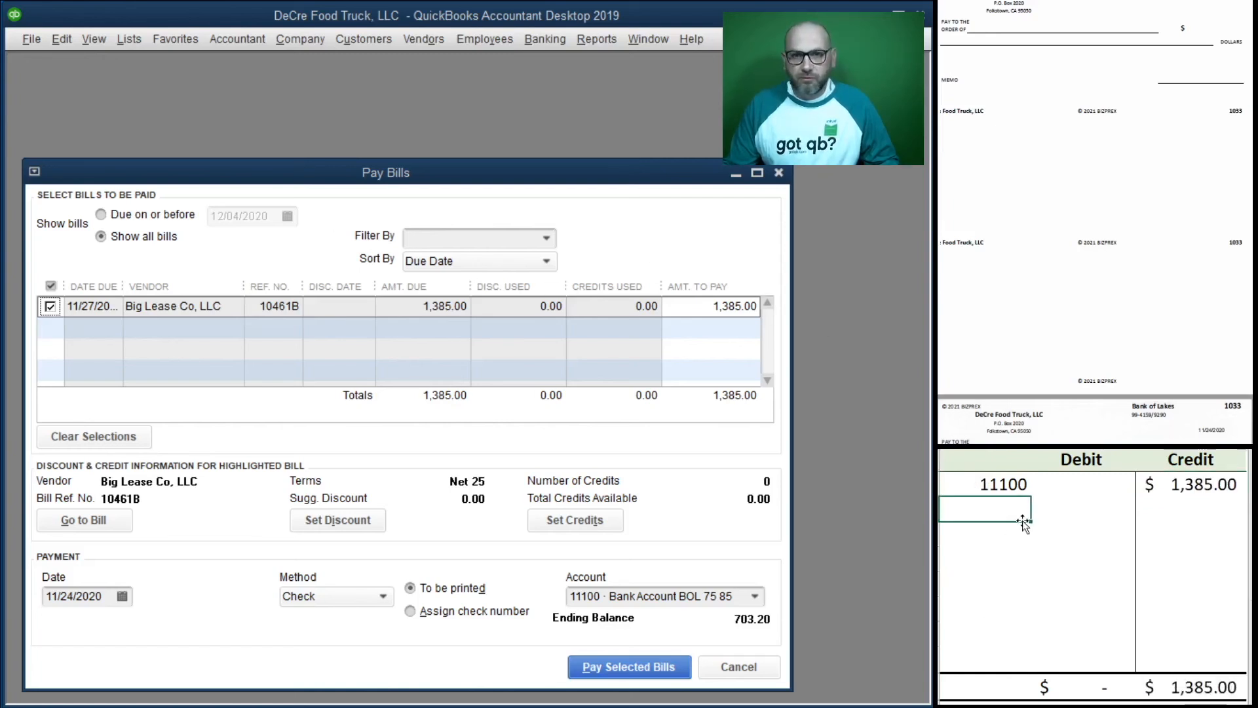
- Enter a 1385 debit to account 20000 in the second row of the debit/credit worksheet
text(20000)
key(Tab)
text(1,3)
text(85)
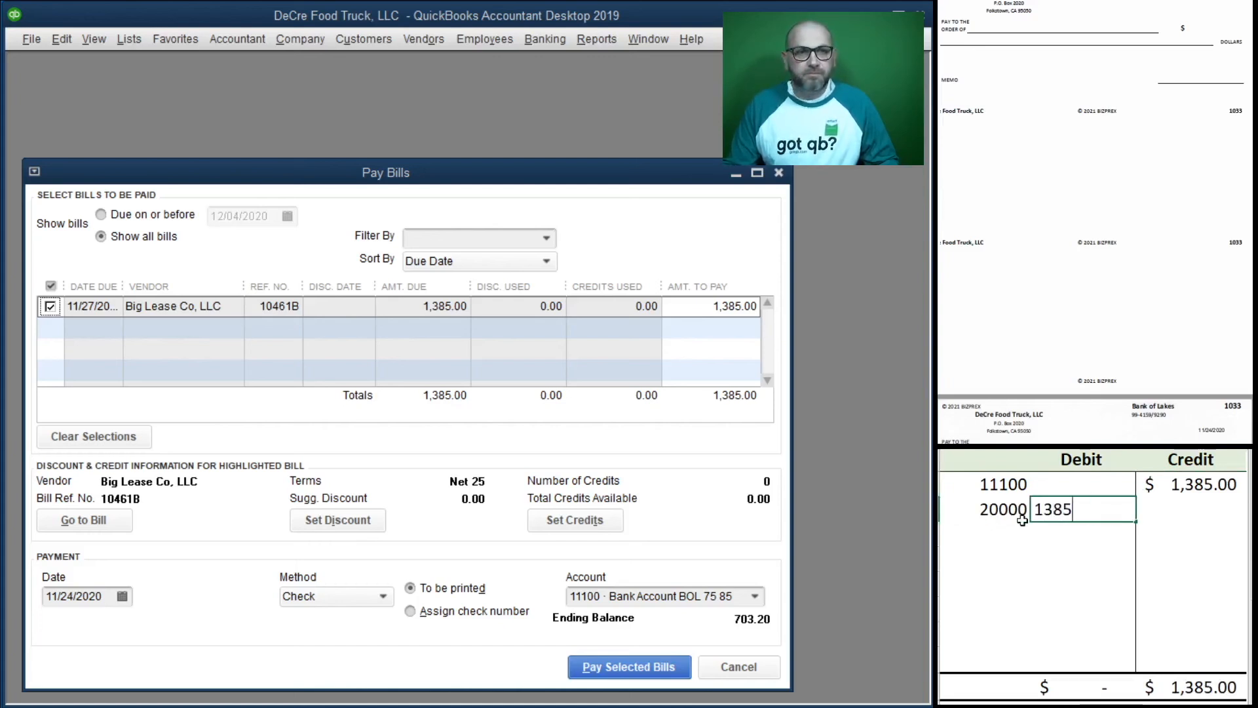
key(Return)
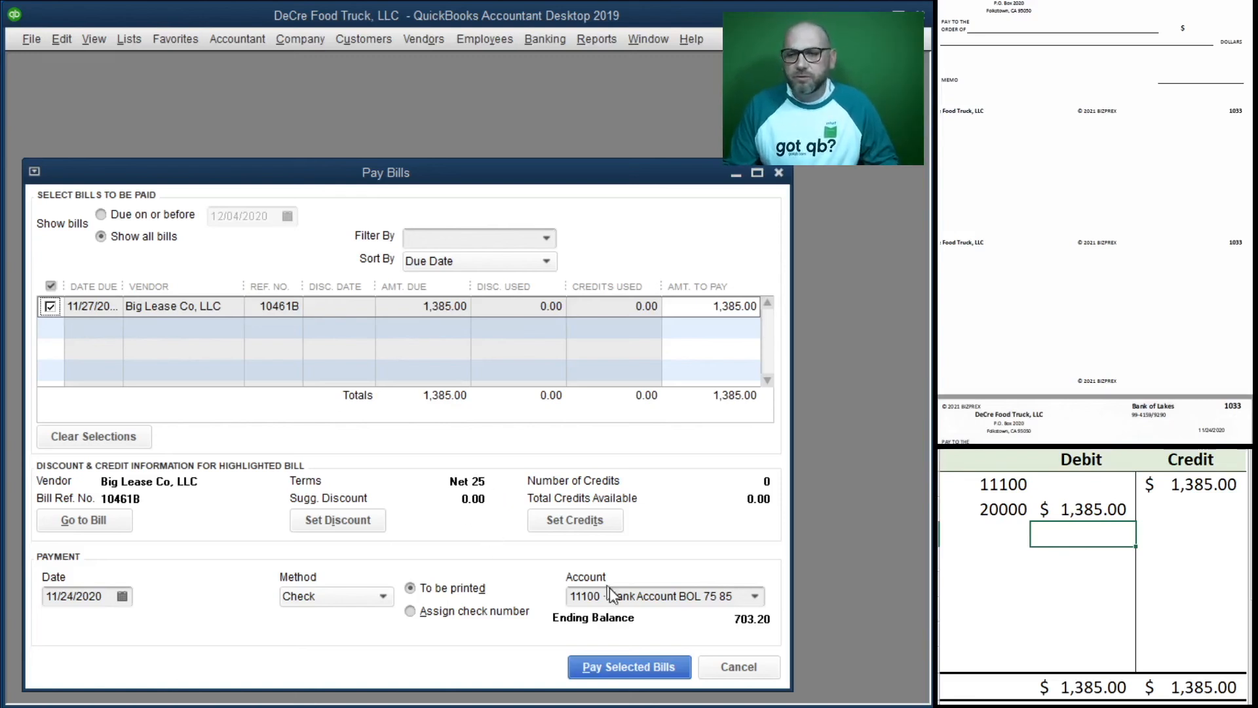
- Pay the selected Big Lease Co, LLC bill and print its check 1033, confirming that it printed correctly
click(623, 668)
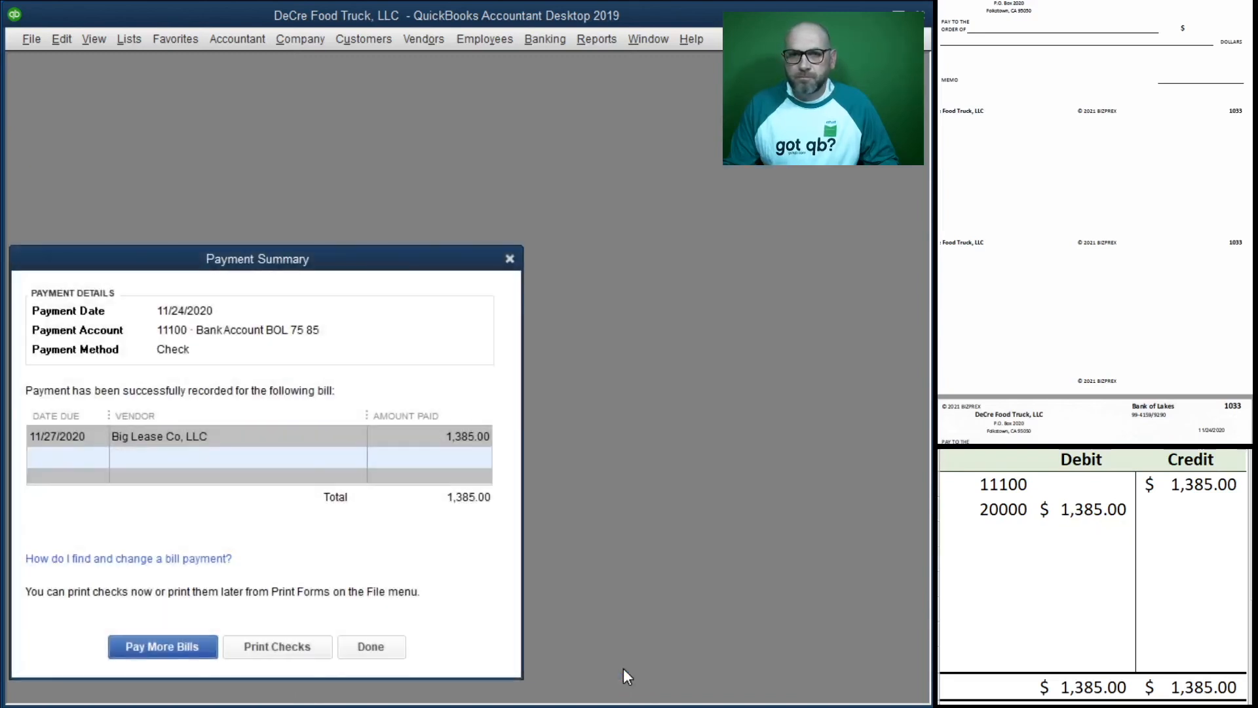
click(283, 649)
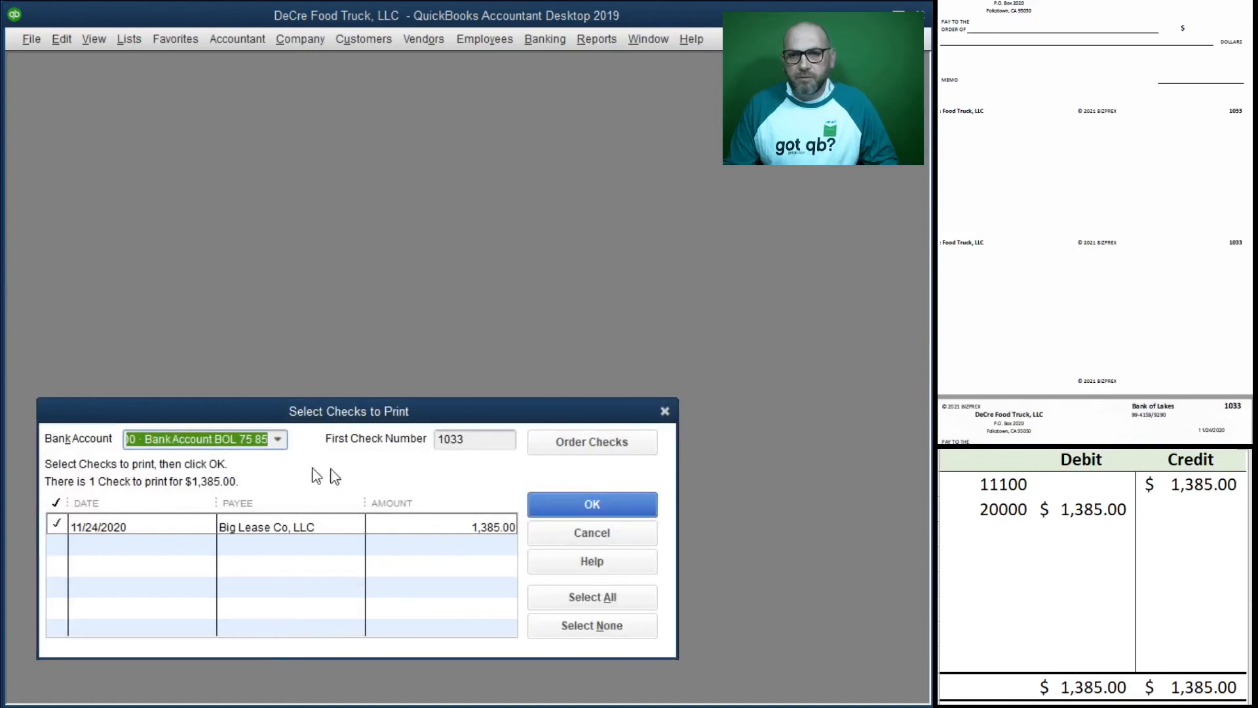
click(278, 439)
click(276, 439)
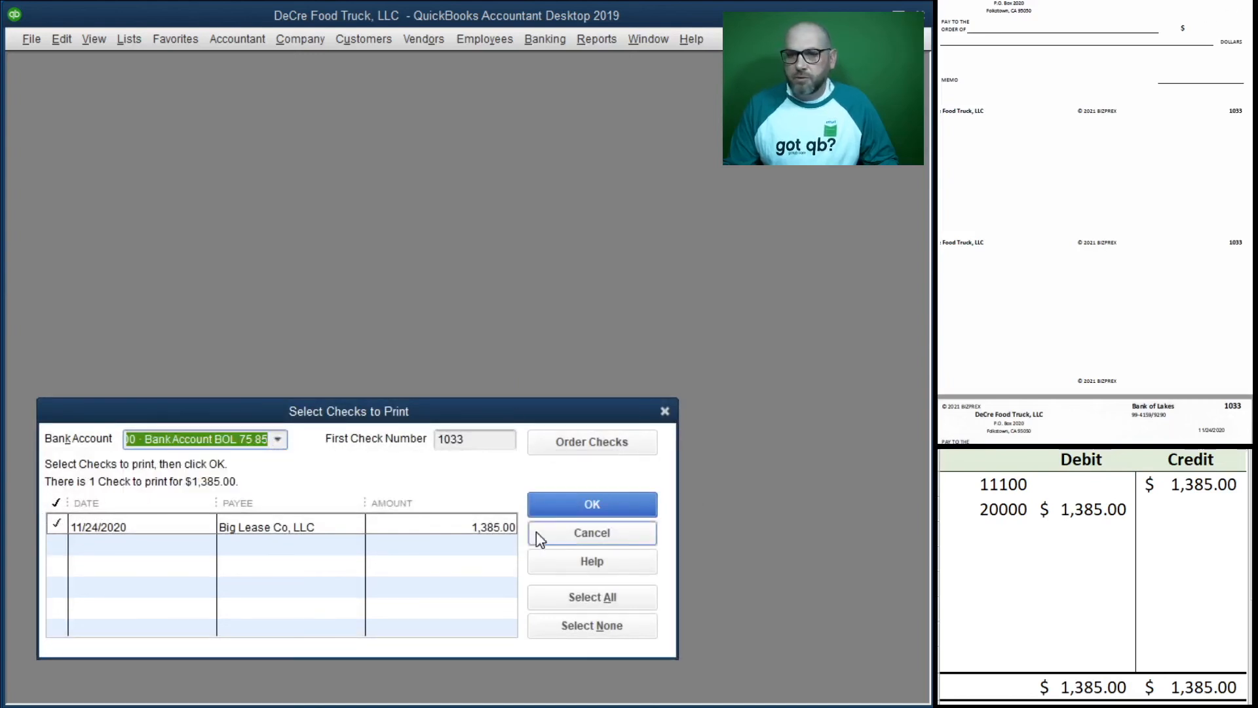
click(609, 516)
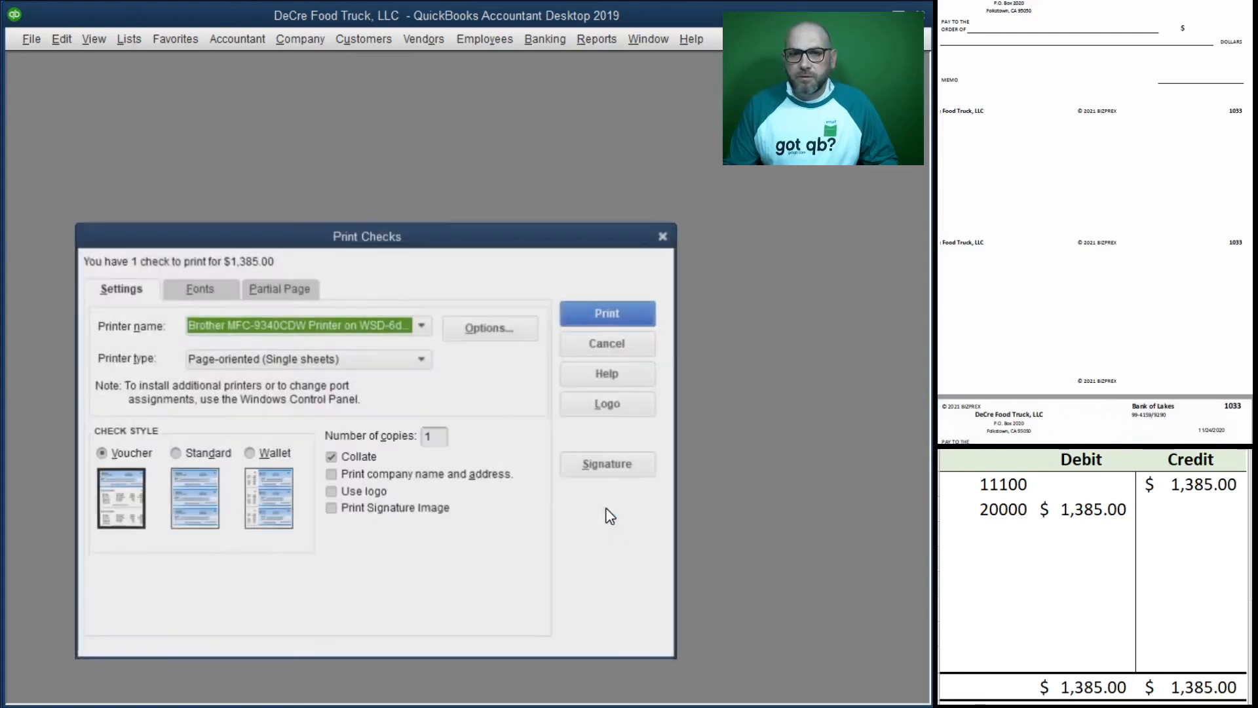
click(630, 318)
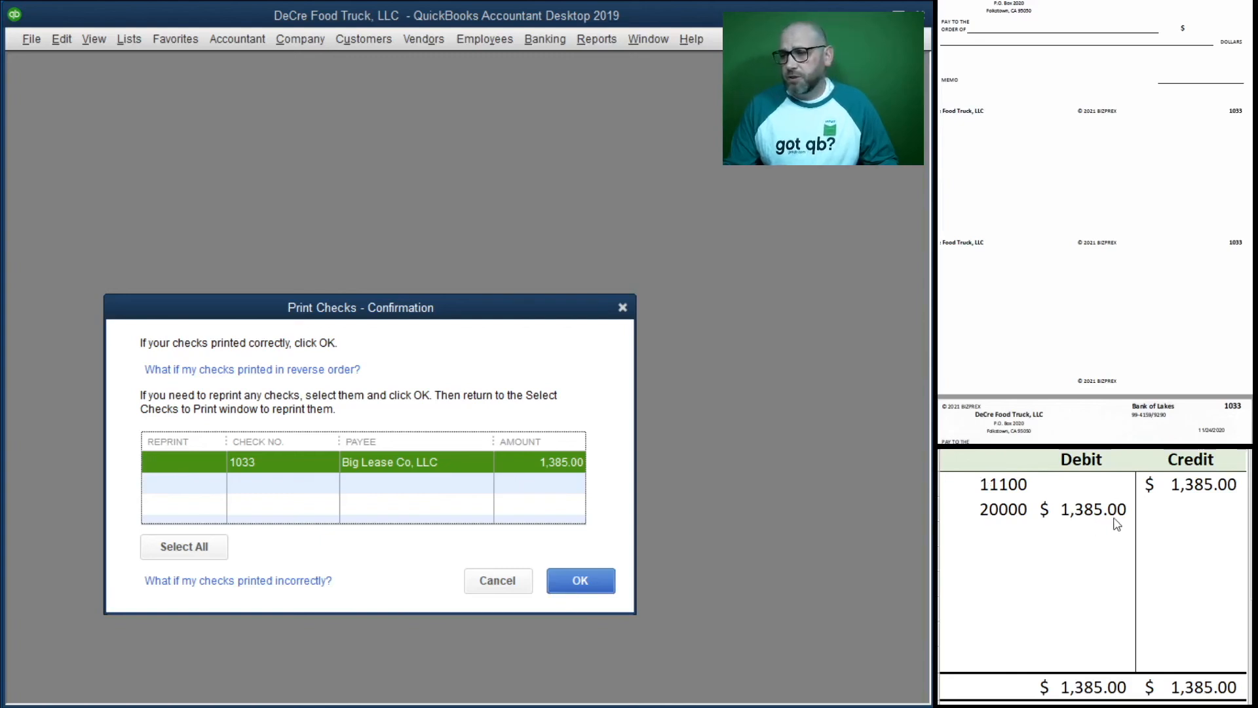
scroll(1097, 296, down, 6)
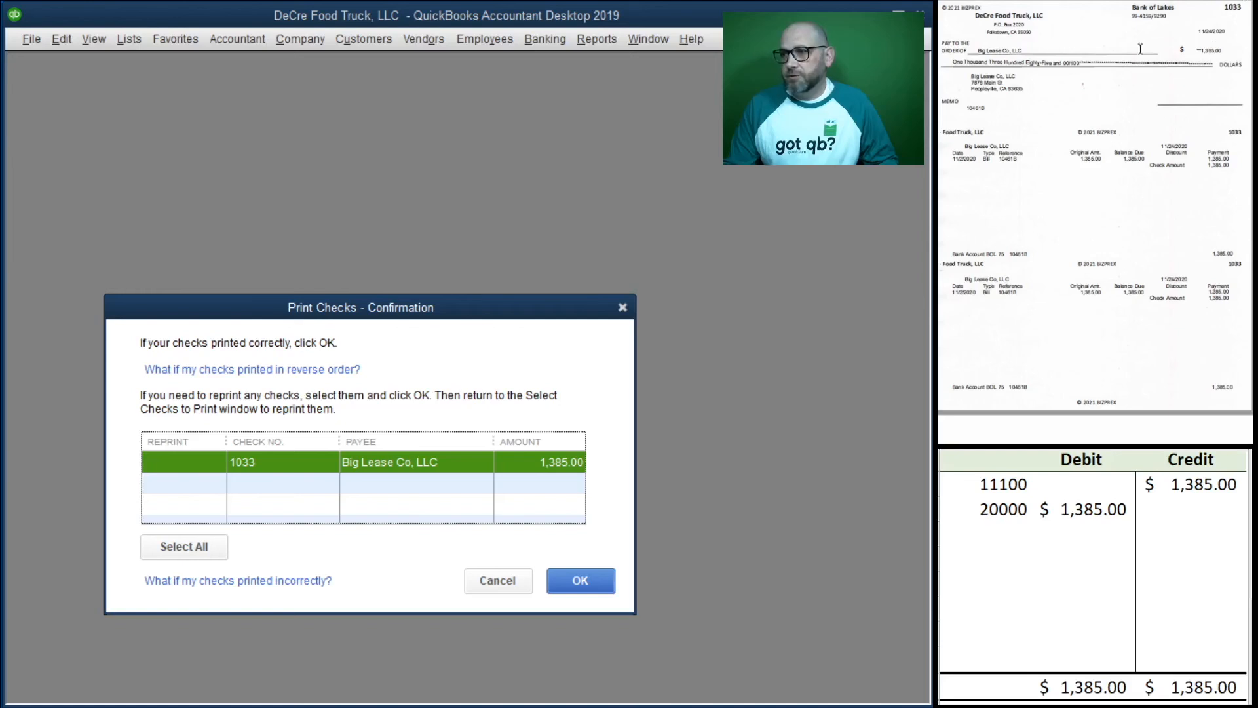
click(580, 586)
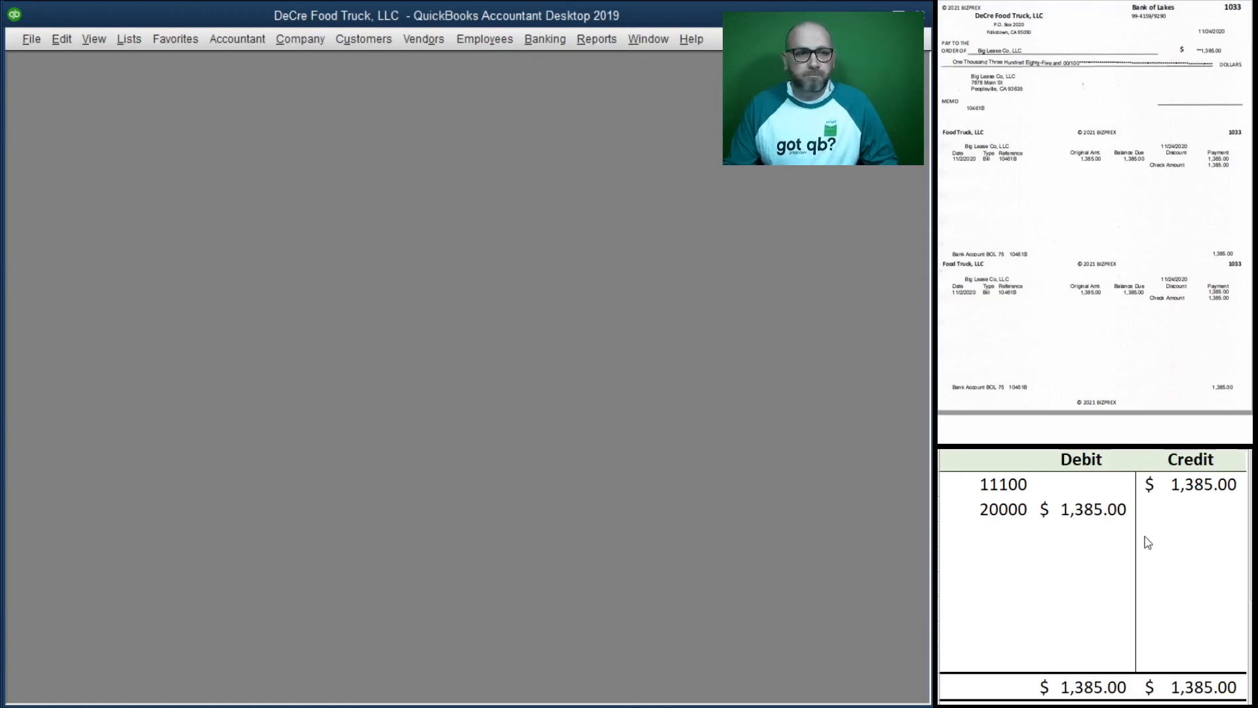
- Clear the two bill payment rows from the worksheet and bring up the Bank of Lakes Electronic Funds Transfer Notice
drag(1191, 510, 983, 489)
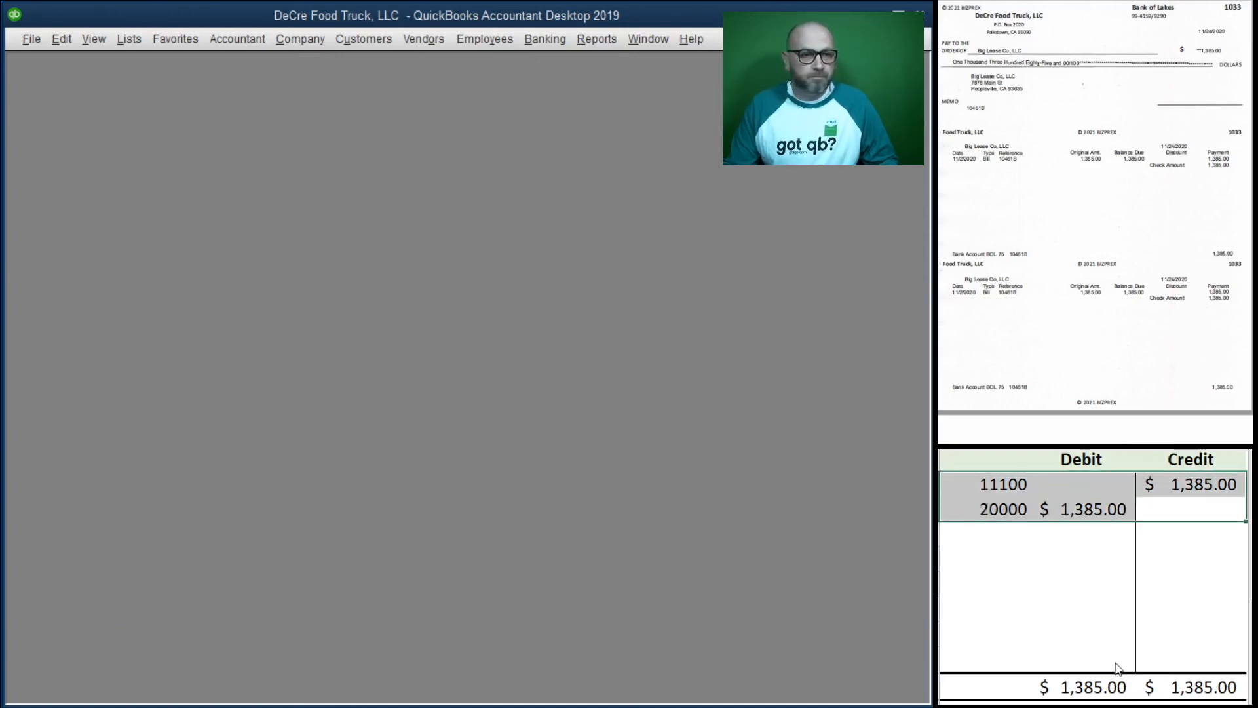
key(Delete)
scroll(1134, 202, down, 5)
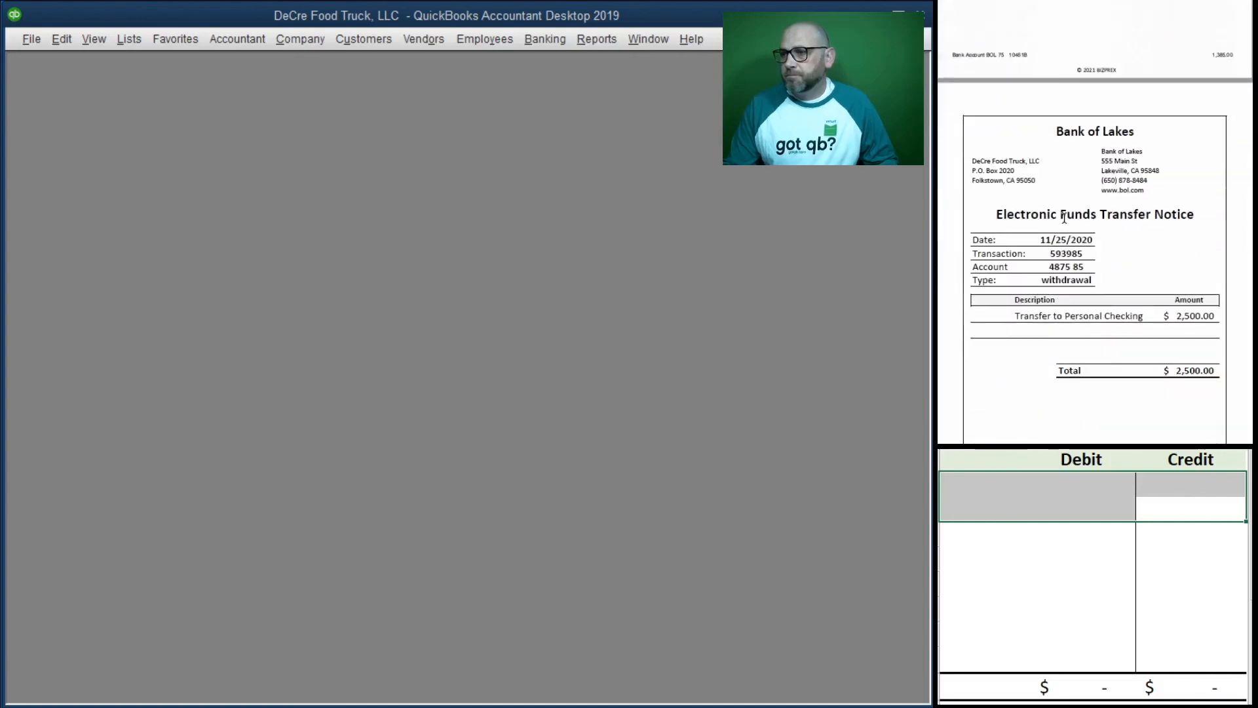
scroll(1064, 218, down, 2)
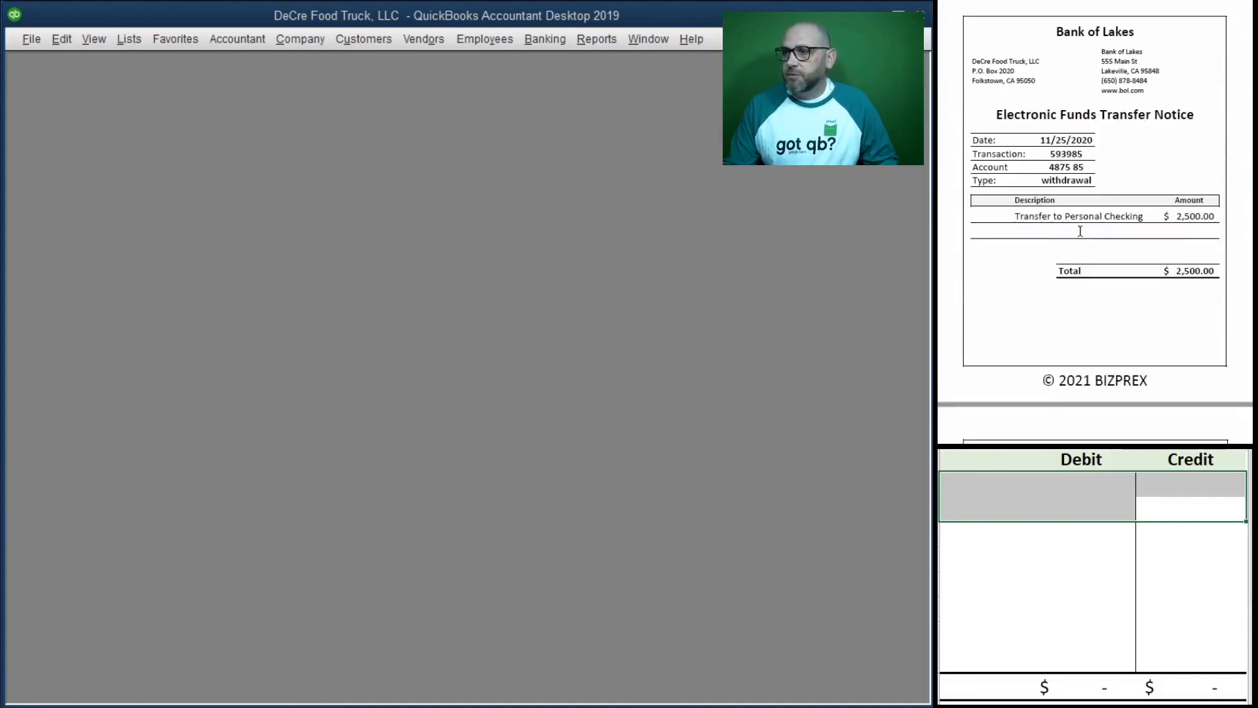
scroll(1080, 230, up, 1)
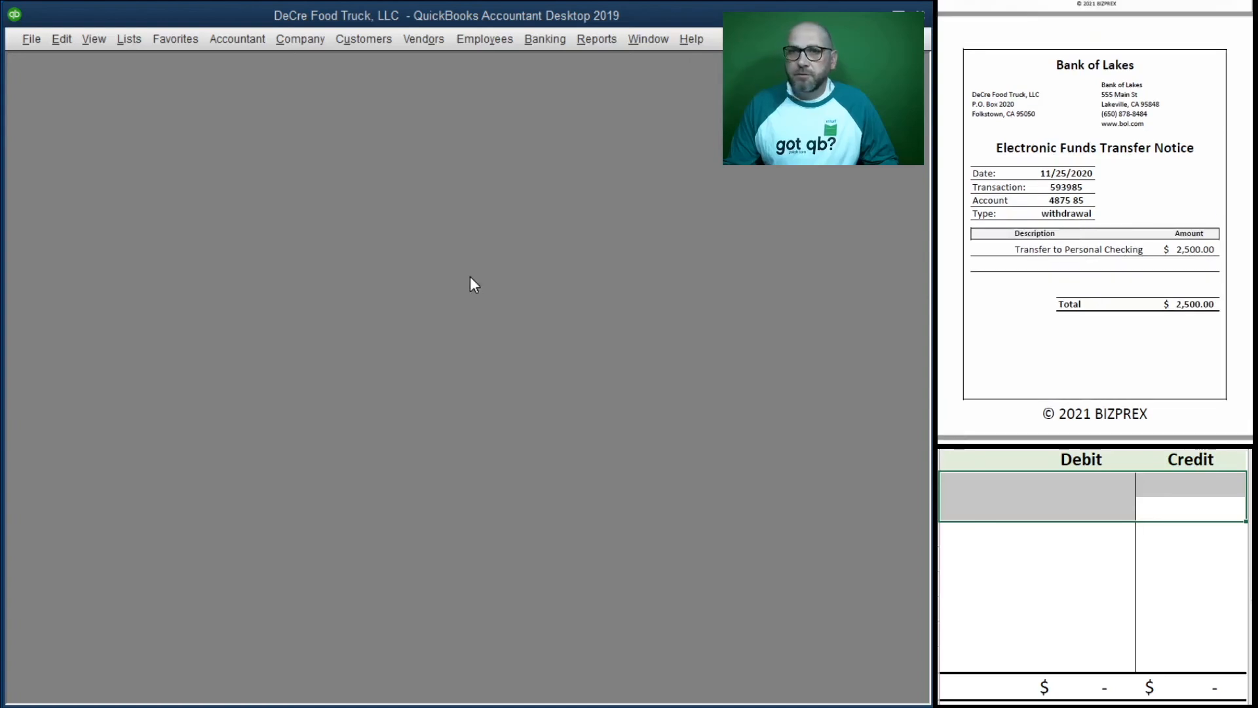
- Start a funds transfer dated 11/25/2020 from account 11100 Bank Account BOL to 30700 Members Draw
click(543, 39)
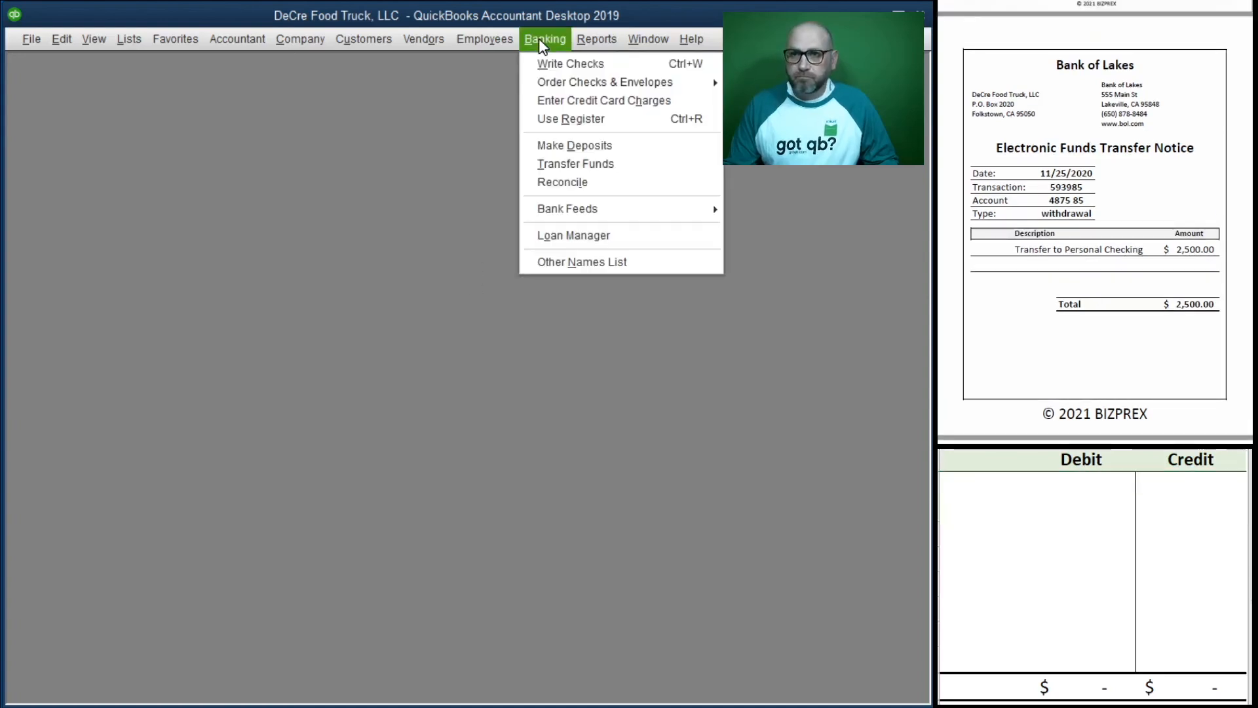
click(625, 164)
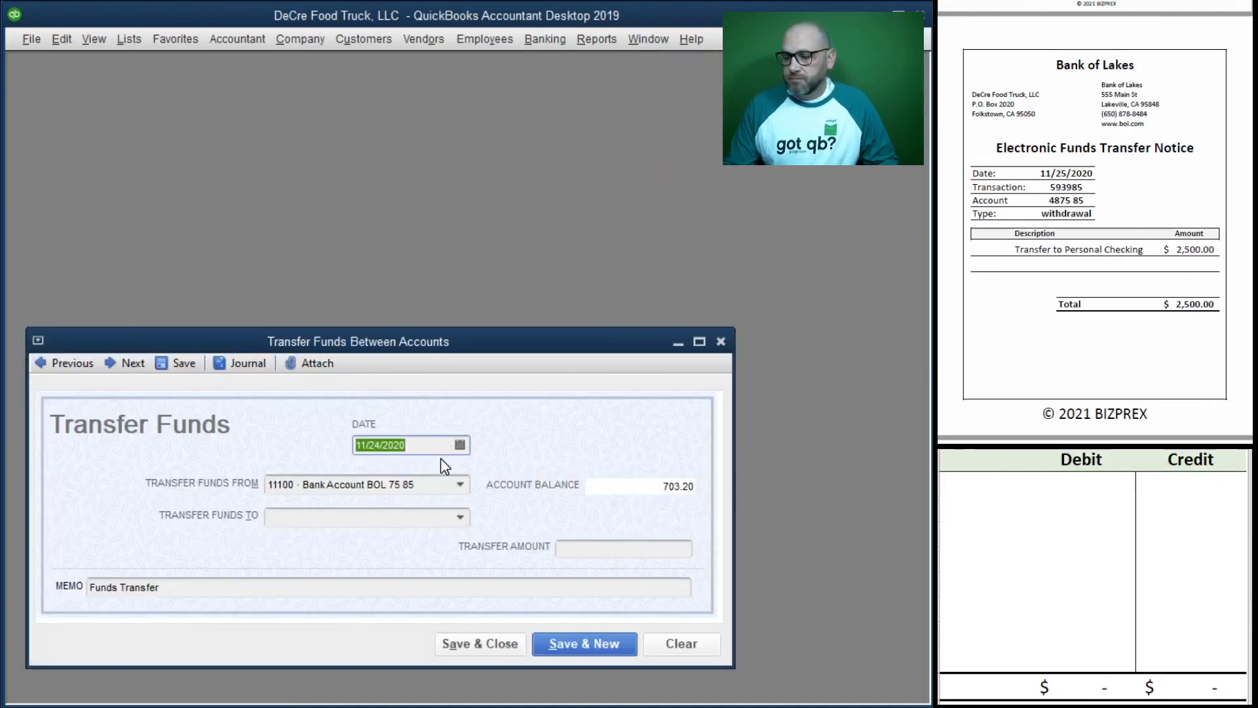
text(11/25/202)
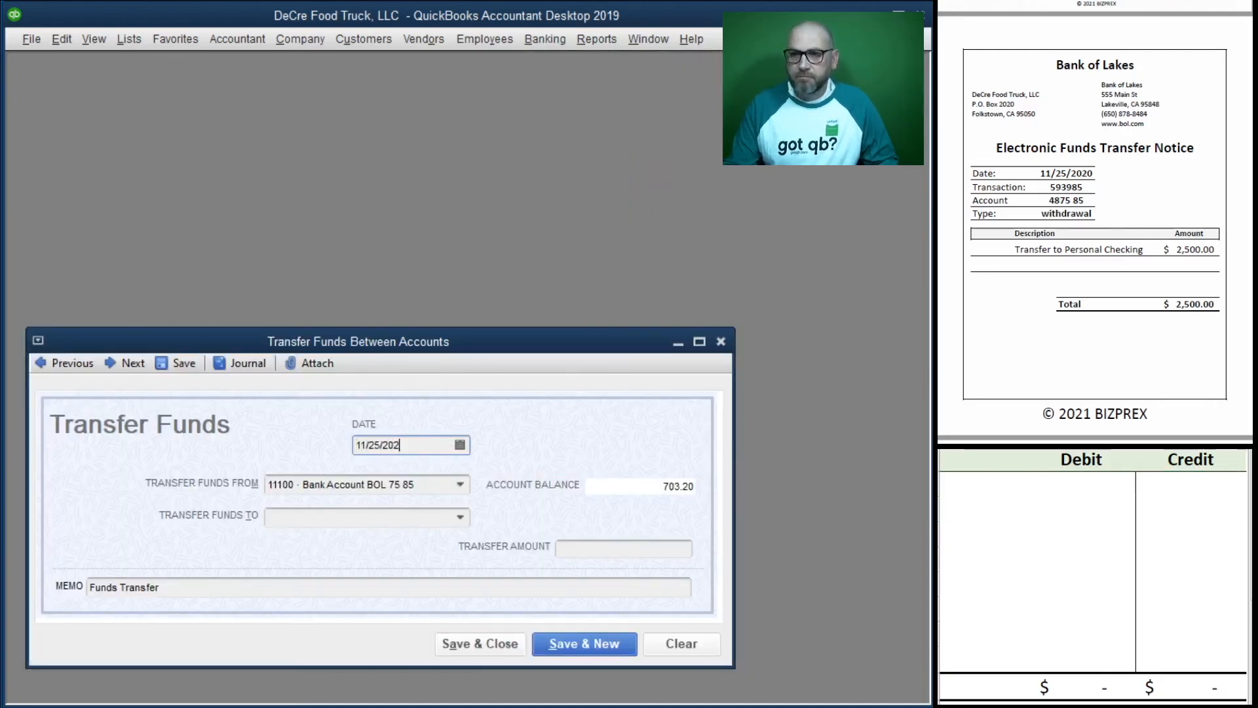
key(Tab)
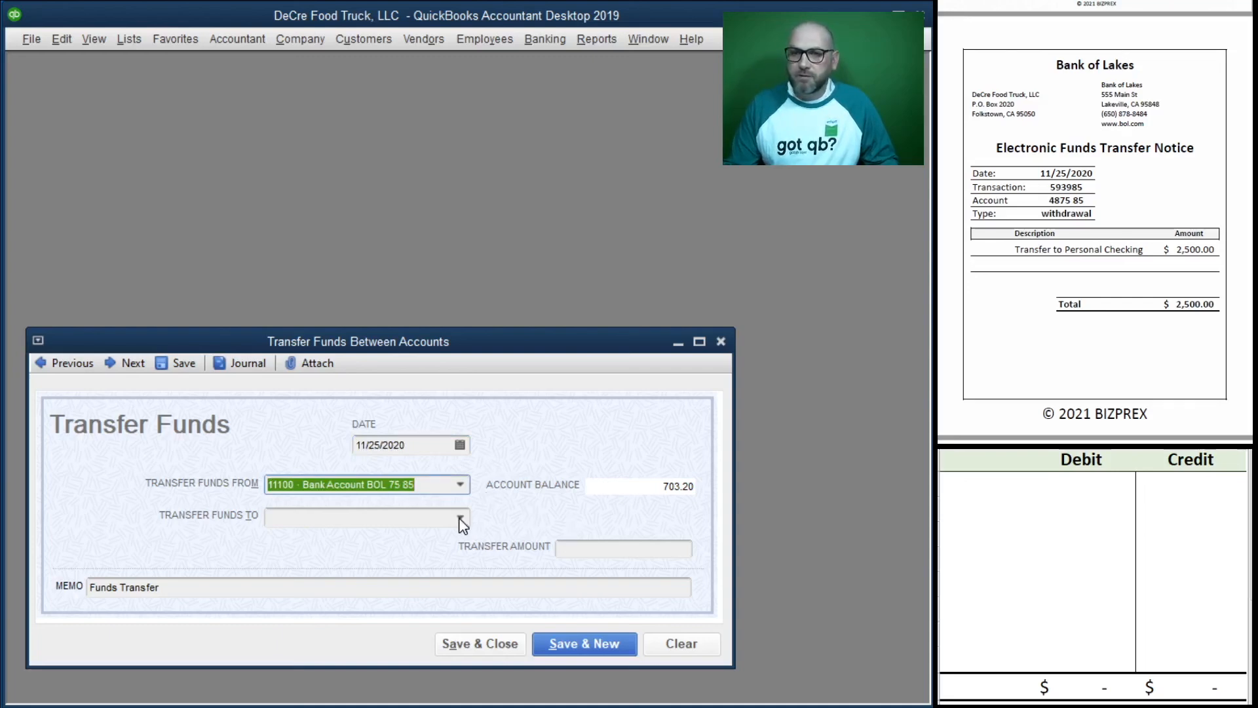
click(383, 521)
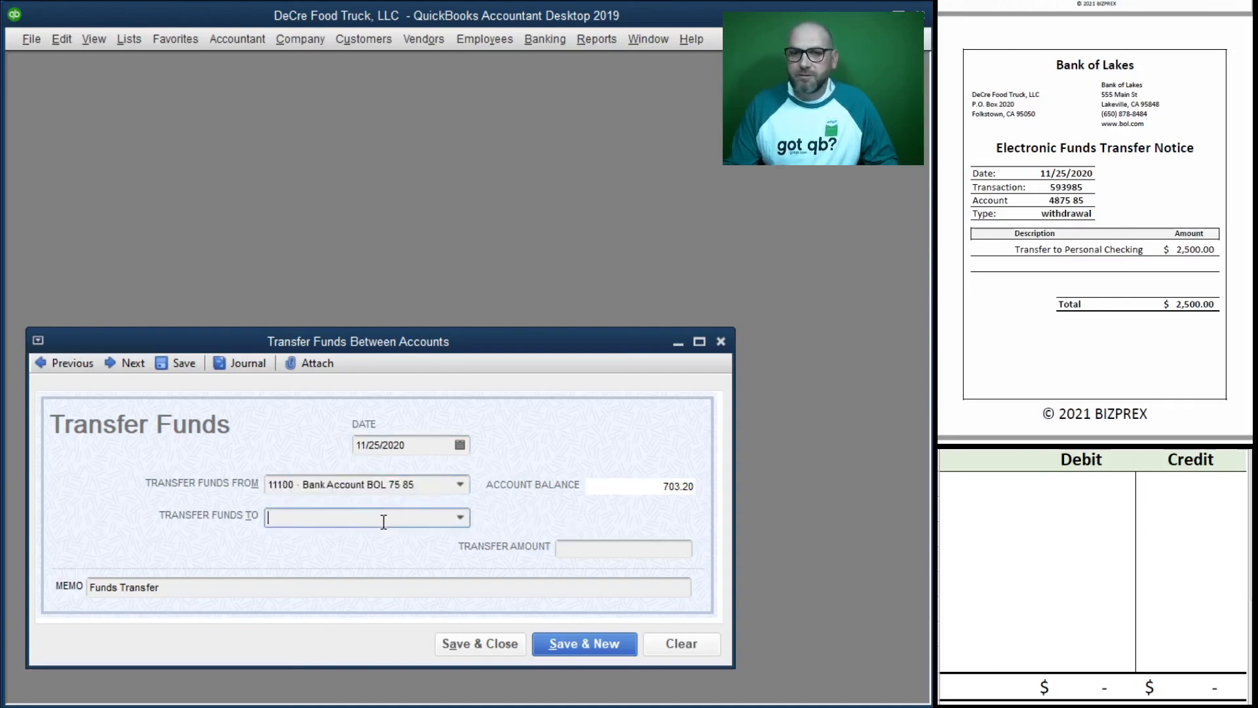
click(390, 603)
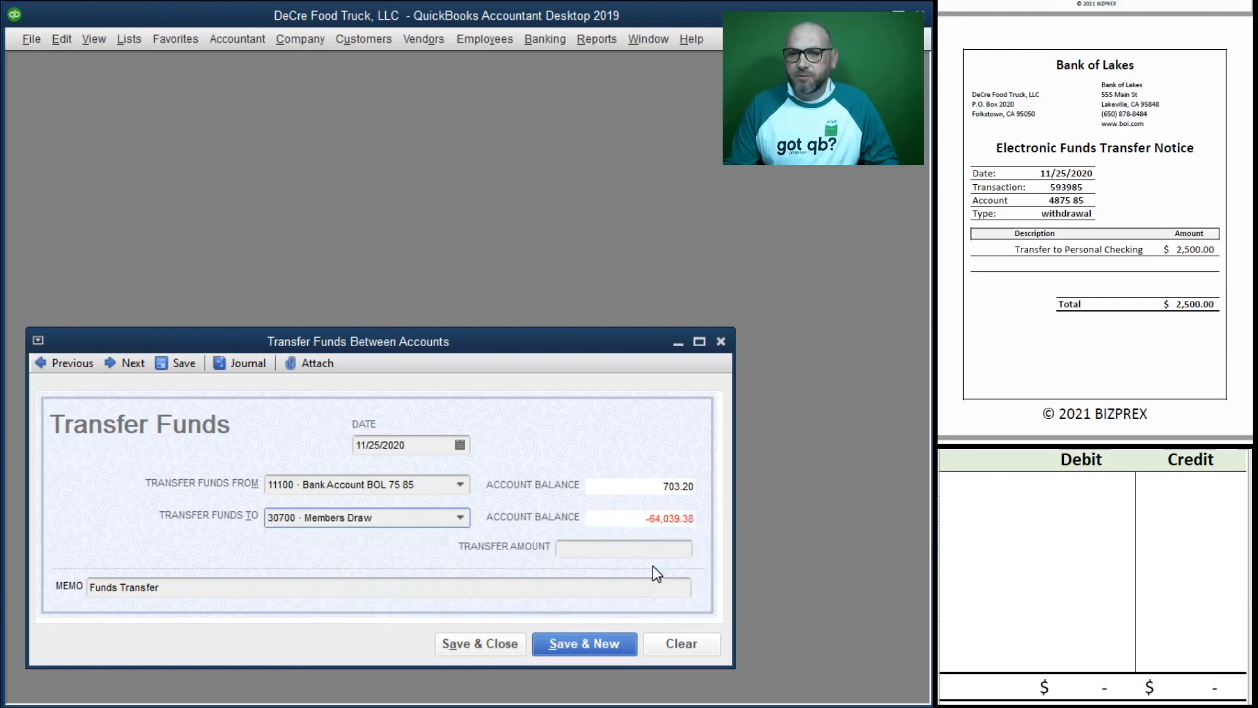
- Set the transfer amount to 2500 and extend the memo to "Funds Transfer Draw"
click(625, 553)
text(2500)
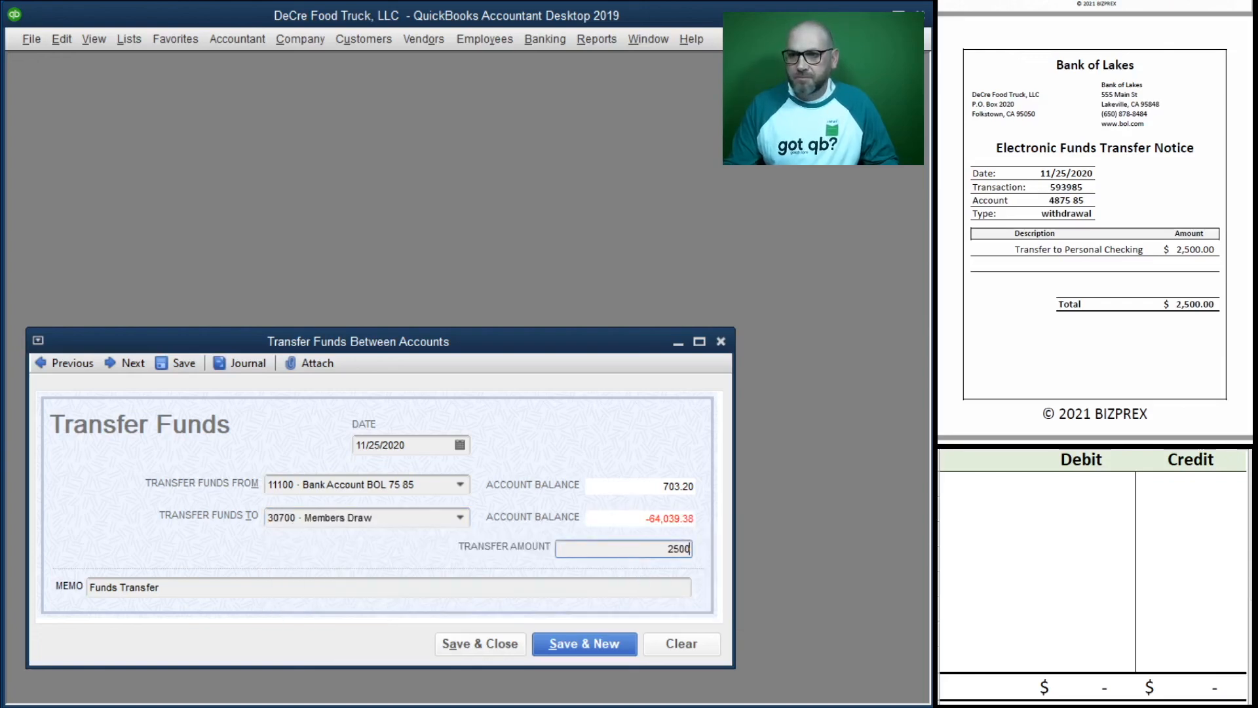
key(Tab)
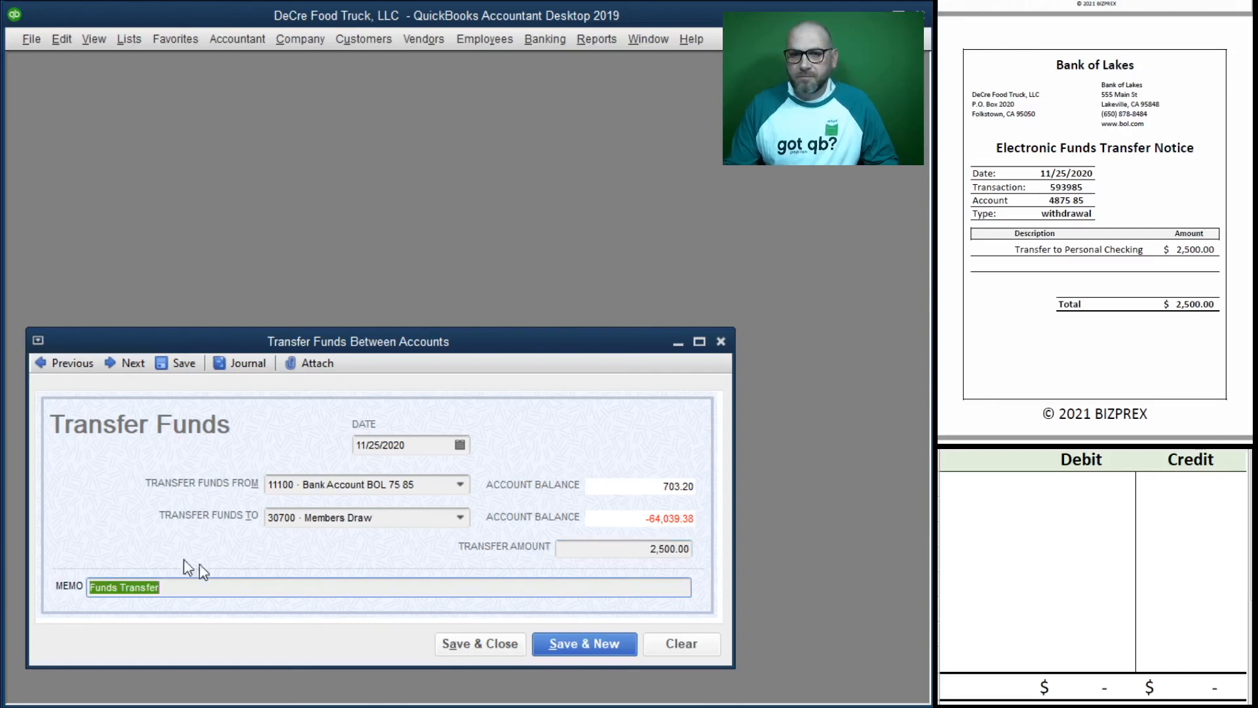
click(202, 587)
text(Dr)
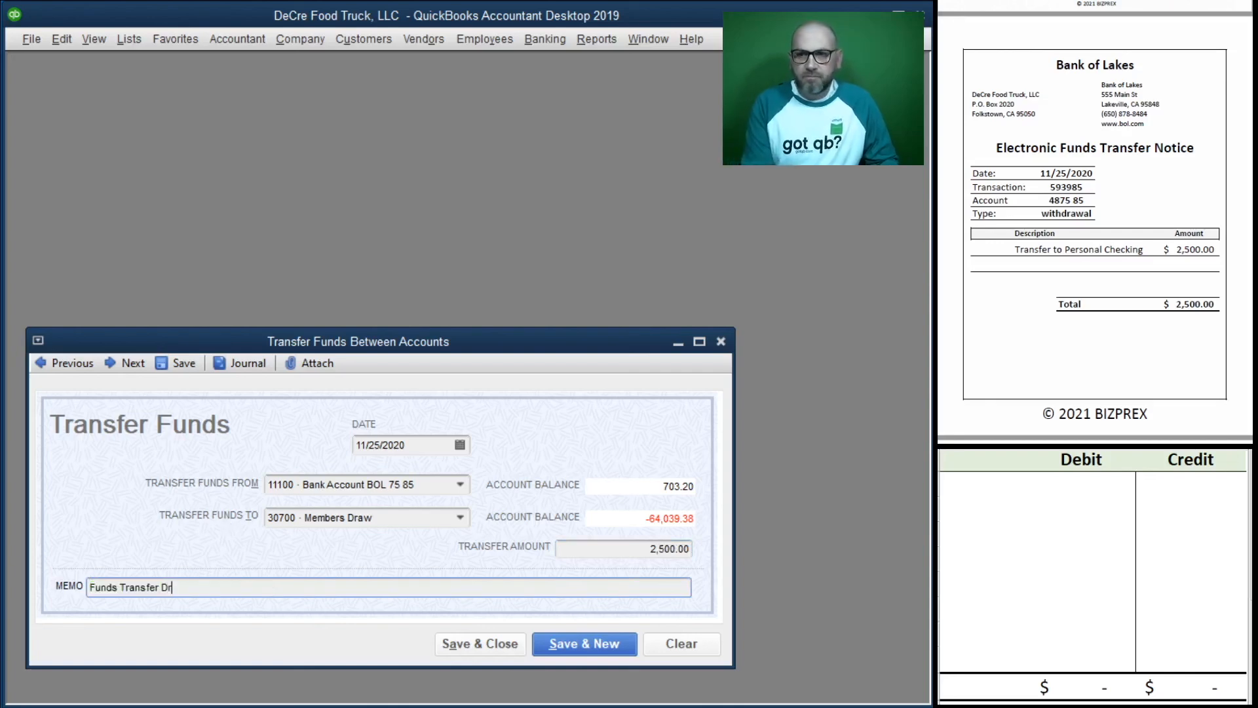
text(aw)
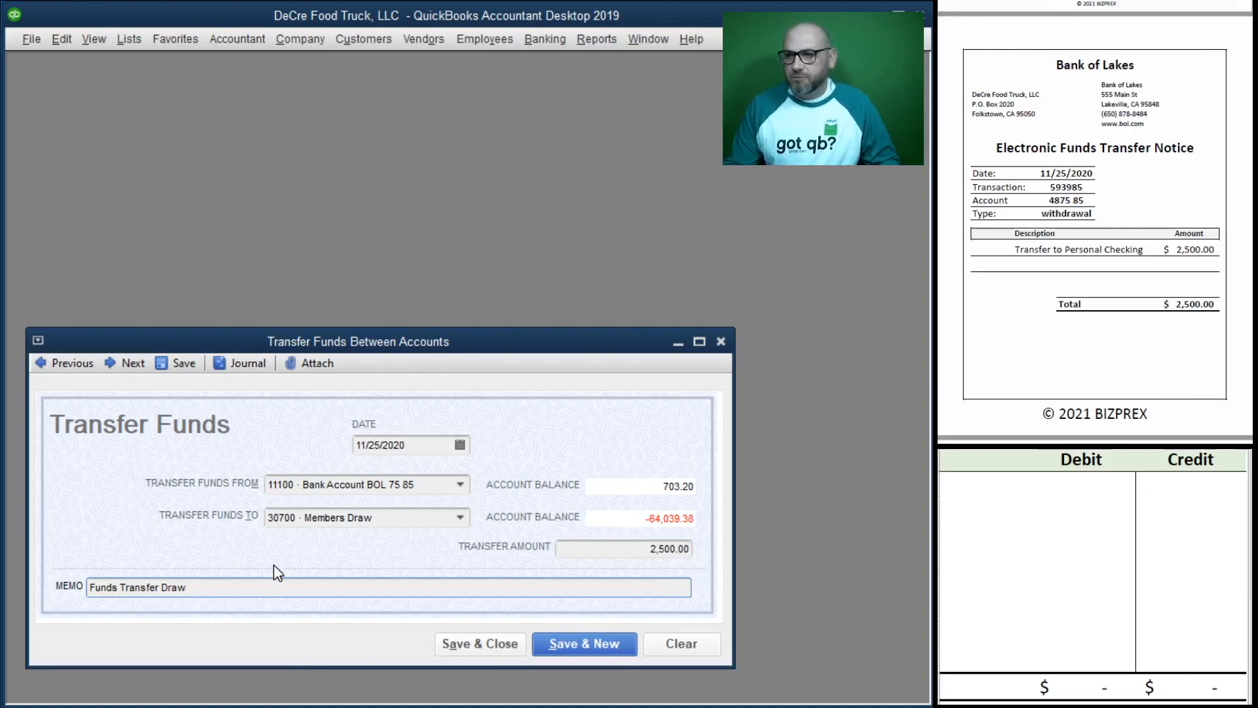
- Enter a 2500 credit to account 11100 in the first row of the debit/credit worksheet
click(1025, 509)
click(985, 489)
text(11100)
key(Tab)
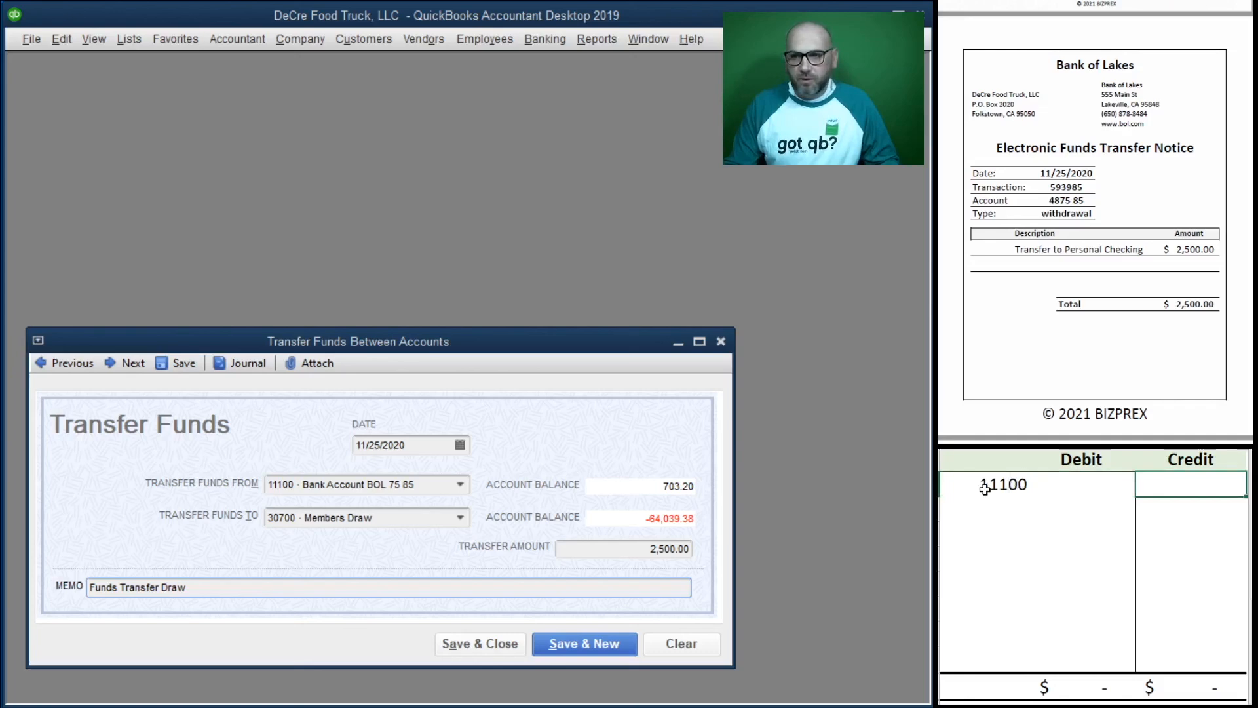
text(2500)
key(Return)
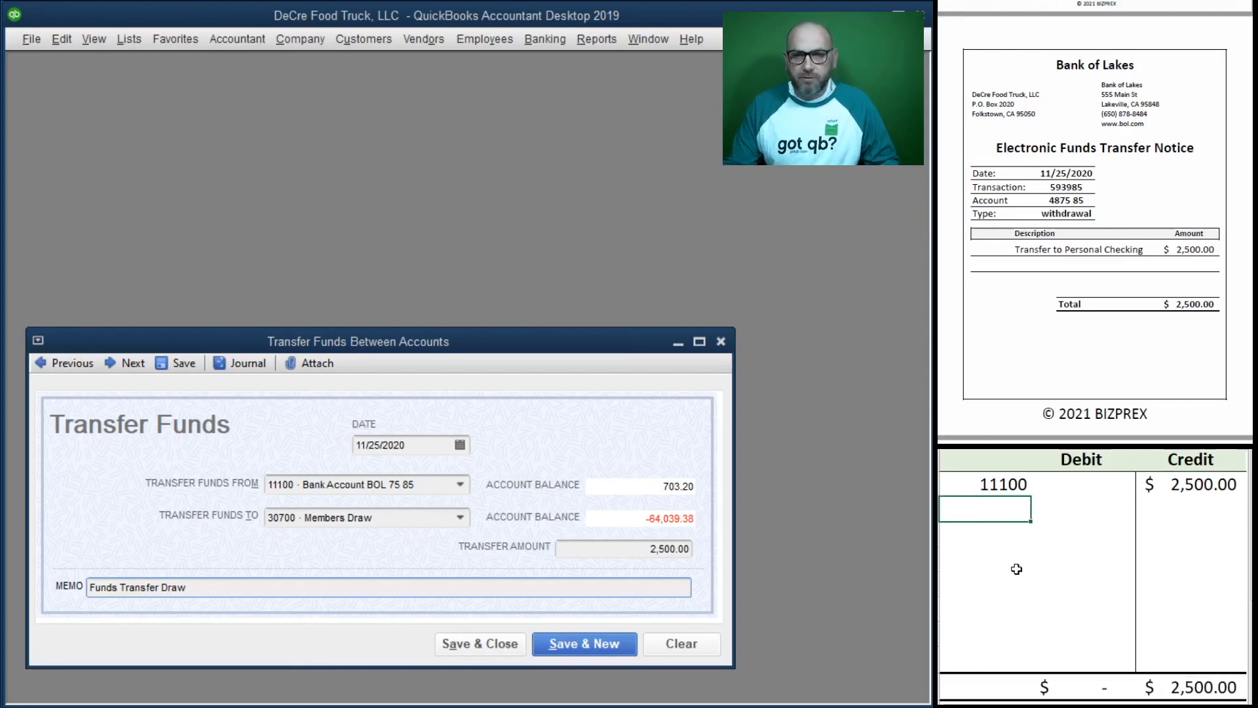
- Enter a 2500 debit to account 30700 in the second row of the debit/credit worksheet
text(30700)
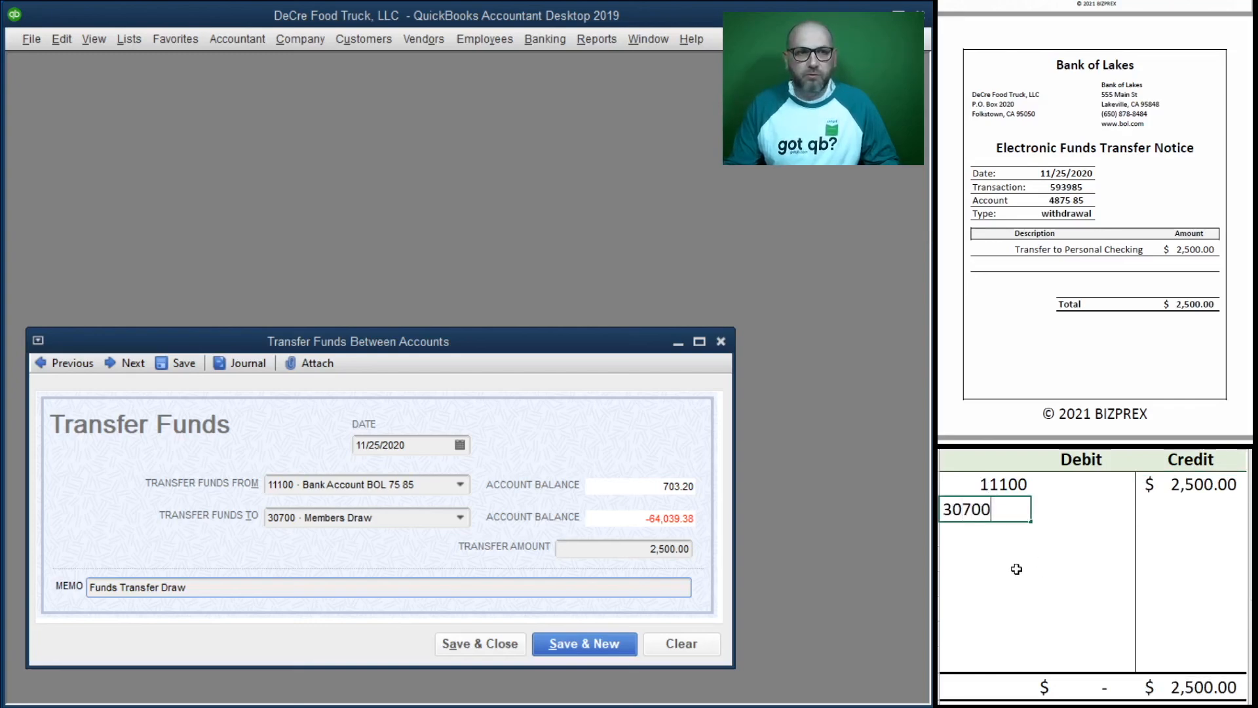
key(Tab)
text(2500)
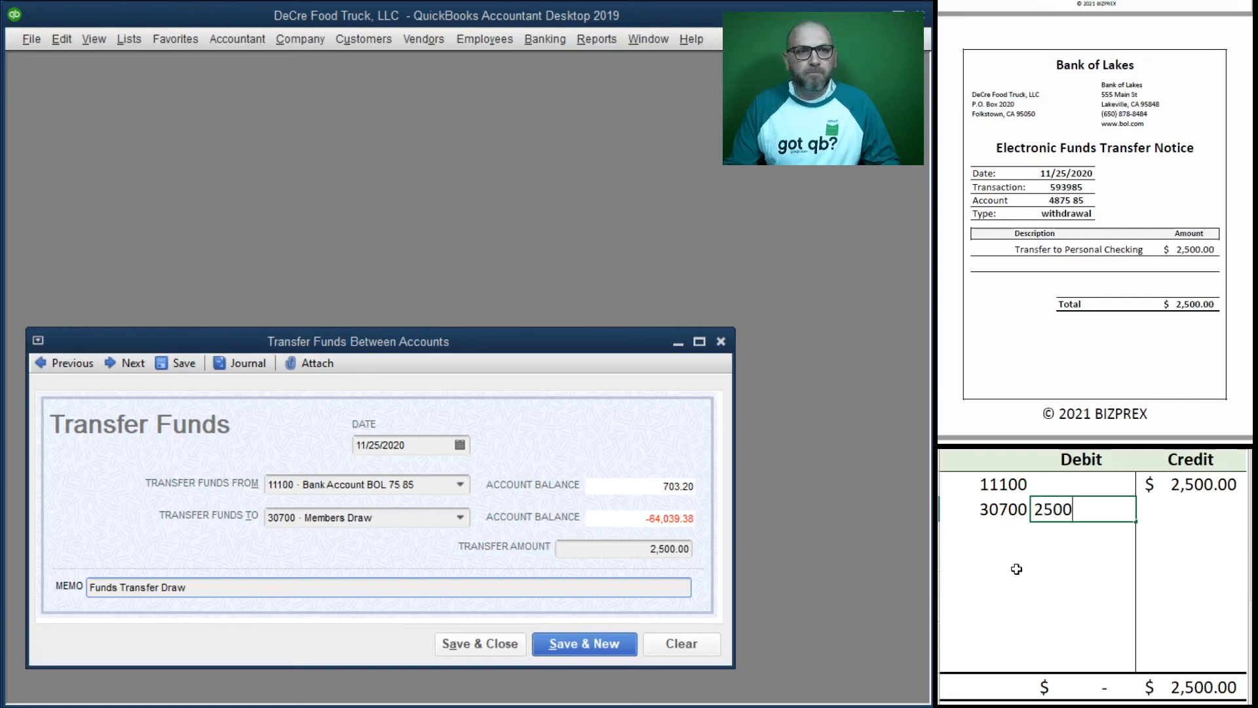
key(Down)
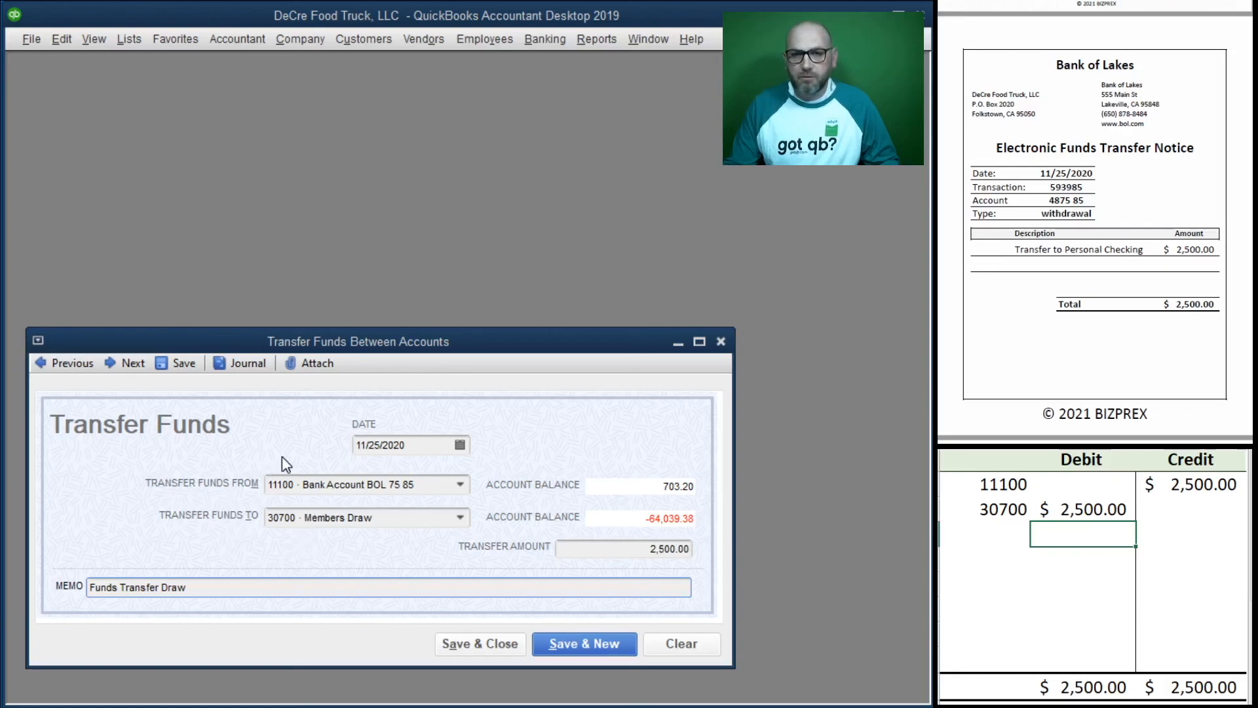
- Save and close the Members Draw funds transfer and clear its two worksheet rows
click(484, 646)
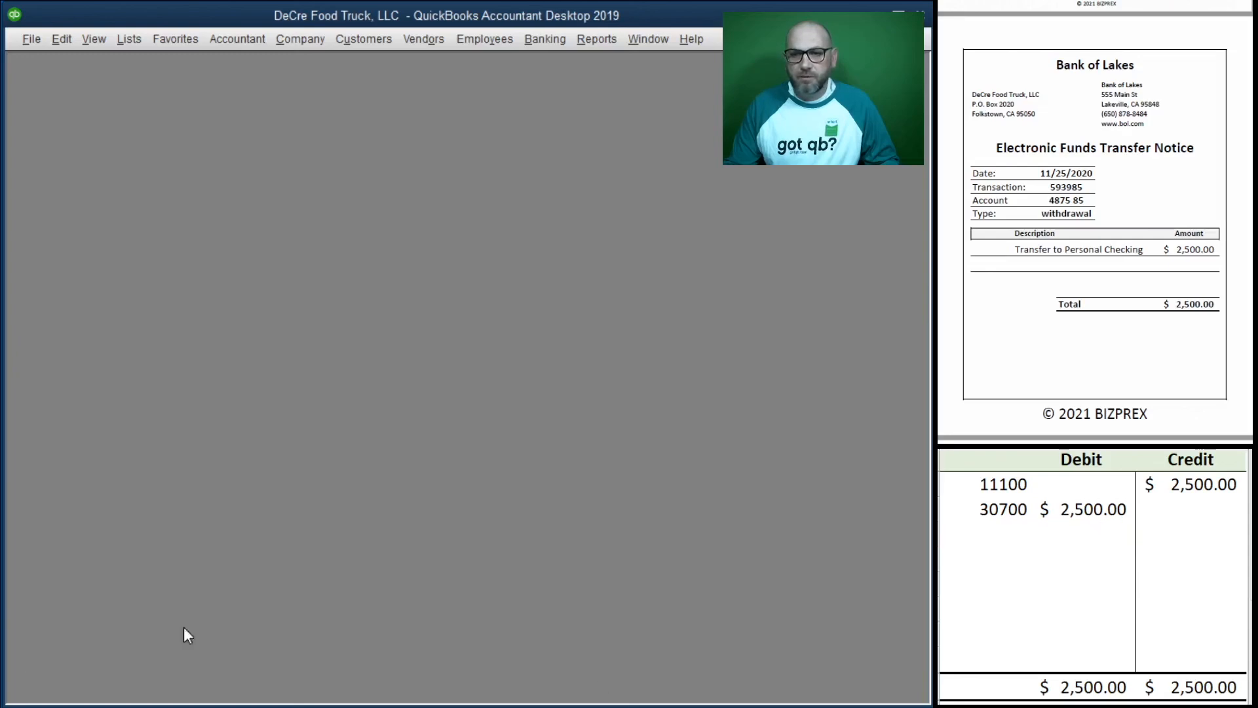
drag(1186, 511, 1009, 485)
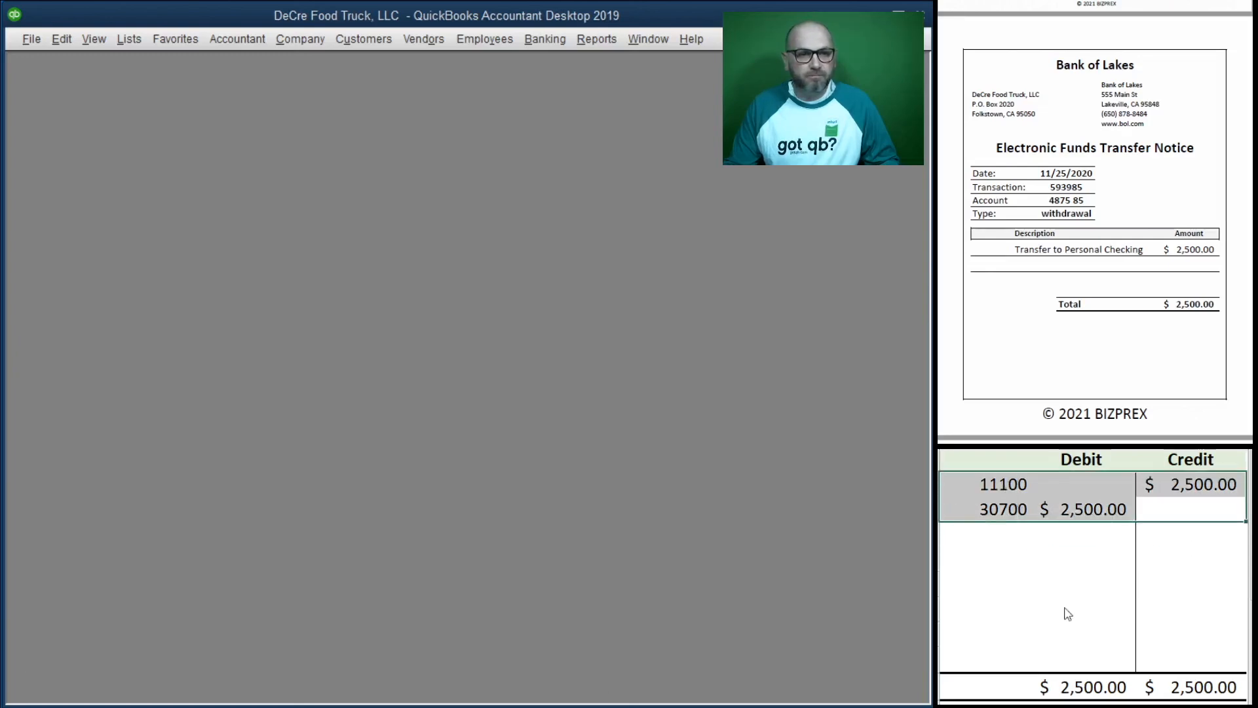
key(Delete)
- Bring up the next source document, the fuel sale receipt, and start a credit card charge purchased from Gas Station on Main St
scroll(1157, 277, down, 5)
scroll(1060, 290, down, 5)
scroll(1060, 290, up, 2)
scroll(1061, 286, down, 1)
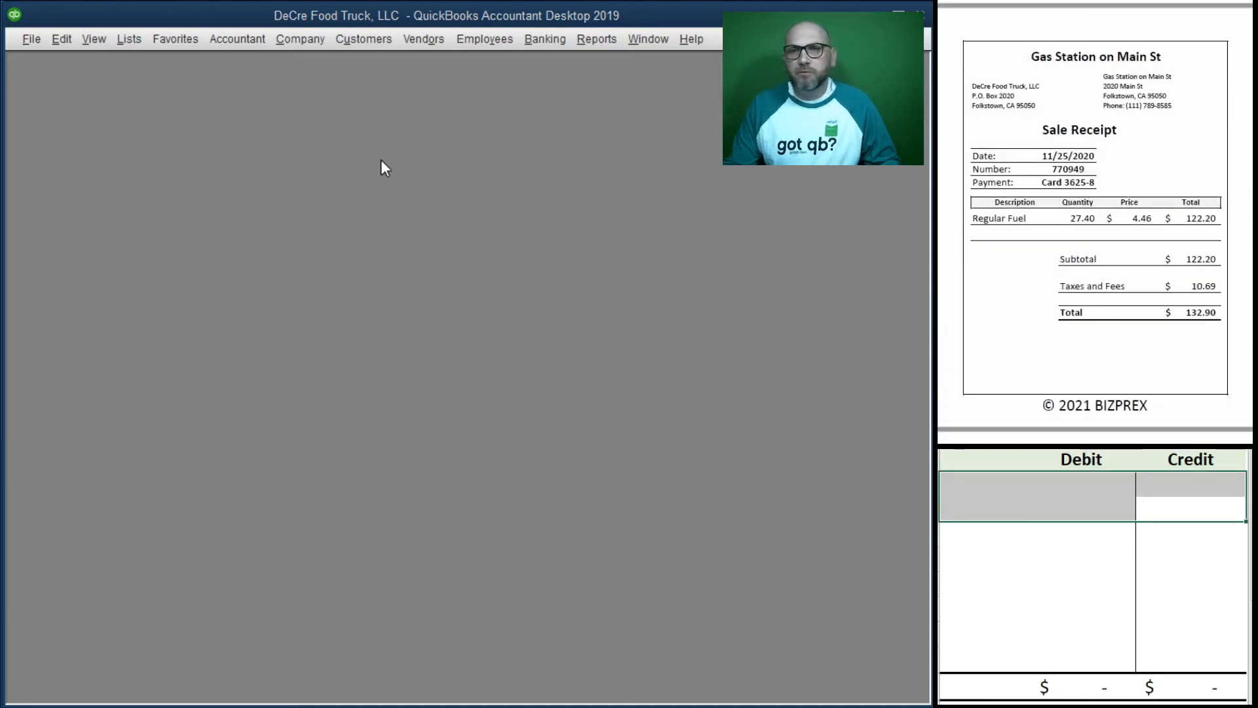
click(545, 39)
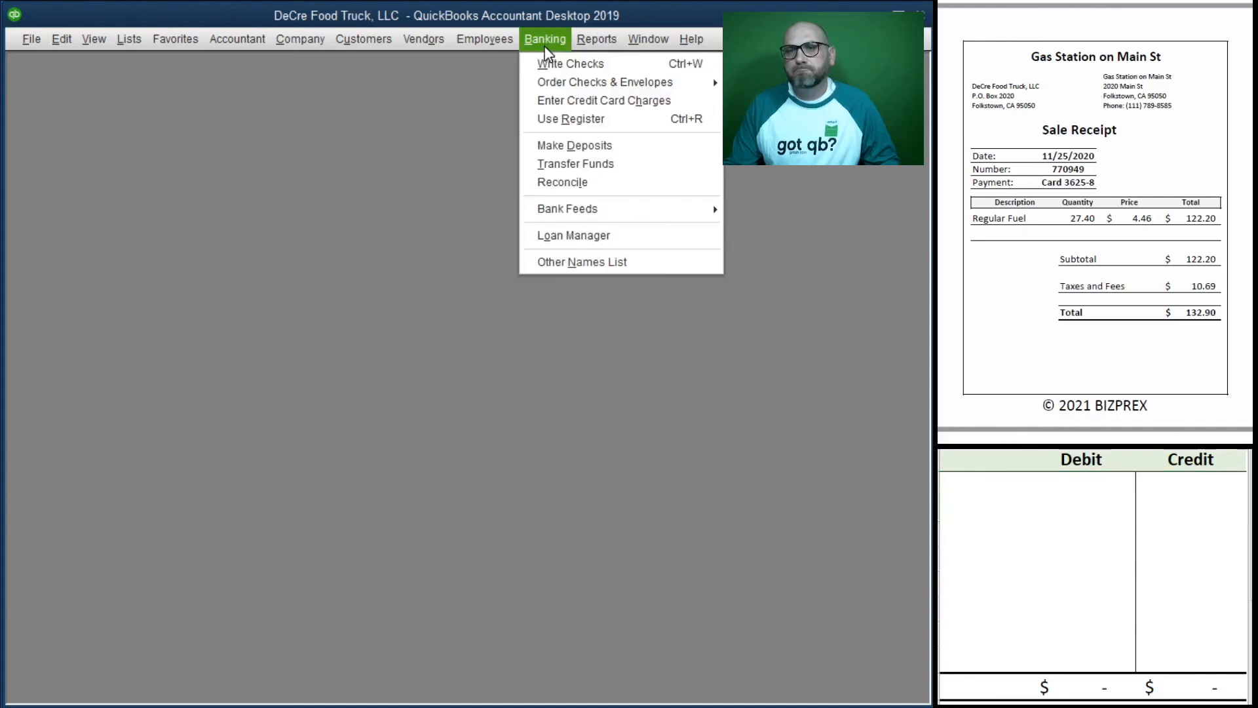
click(602, 104)
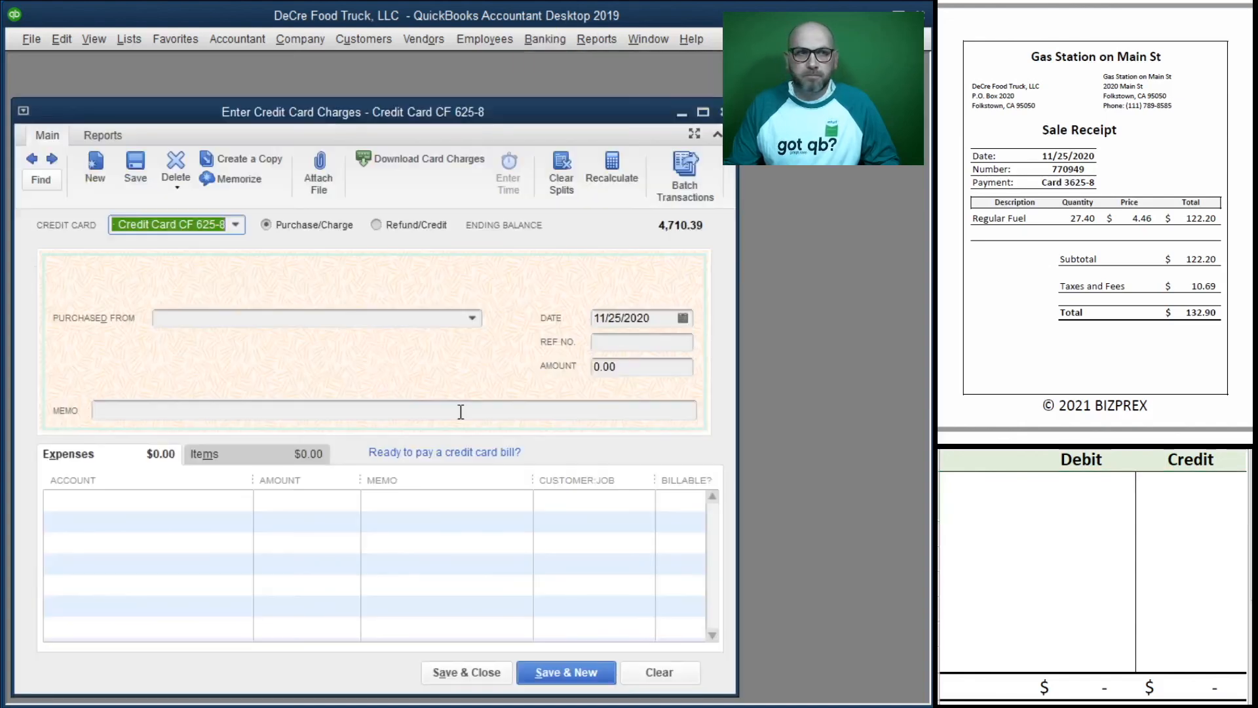
click(228, 319)
text(Gas Station on Main St)
key(Tab)
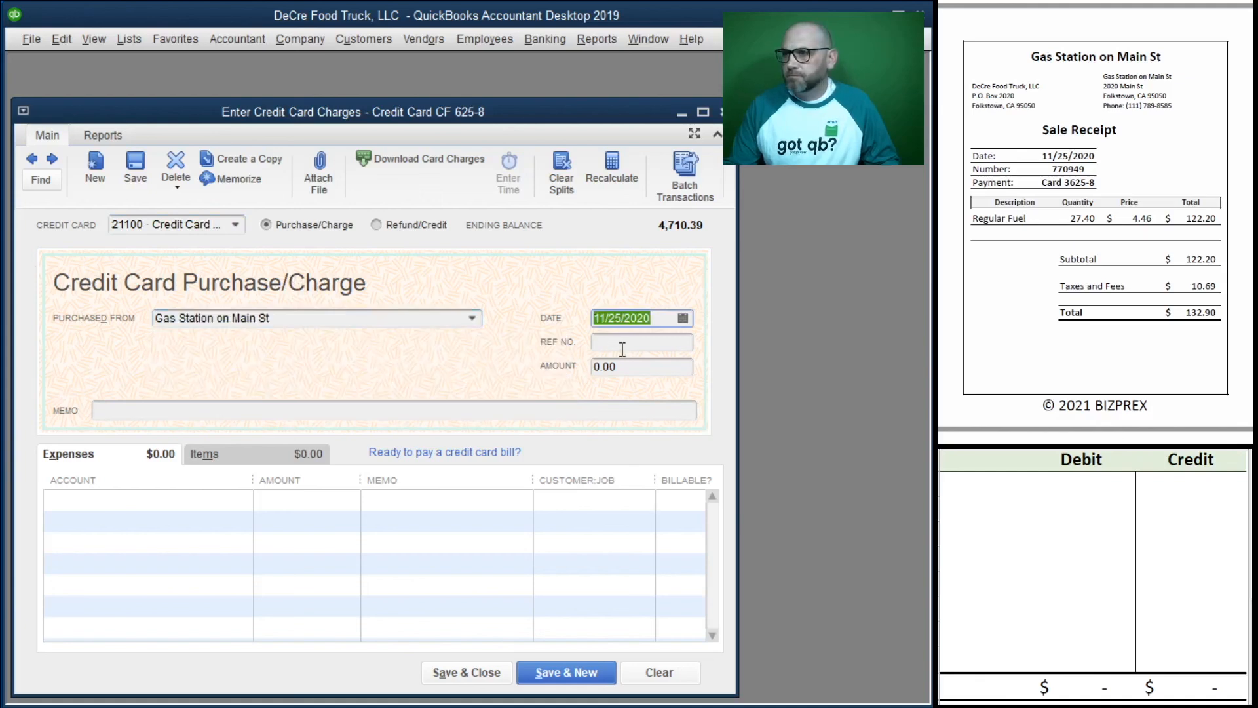
- Enter reference number 770949 and an amount of 132.90 on the Gas Station on Main St charge
click(629, 343)
text(770949)
key(Tab)
text(13)
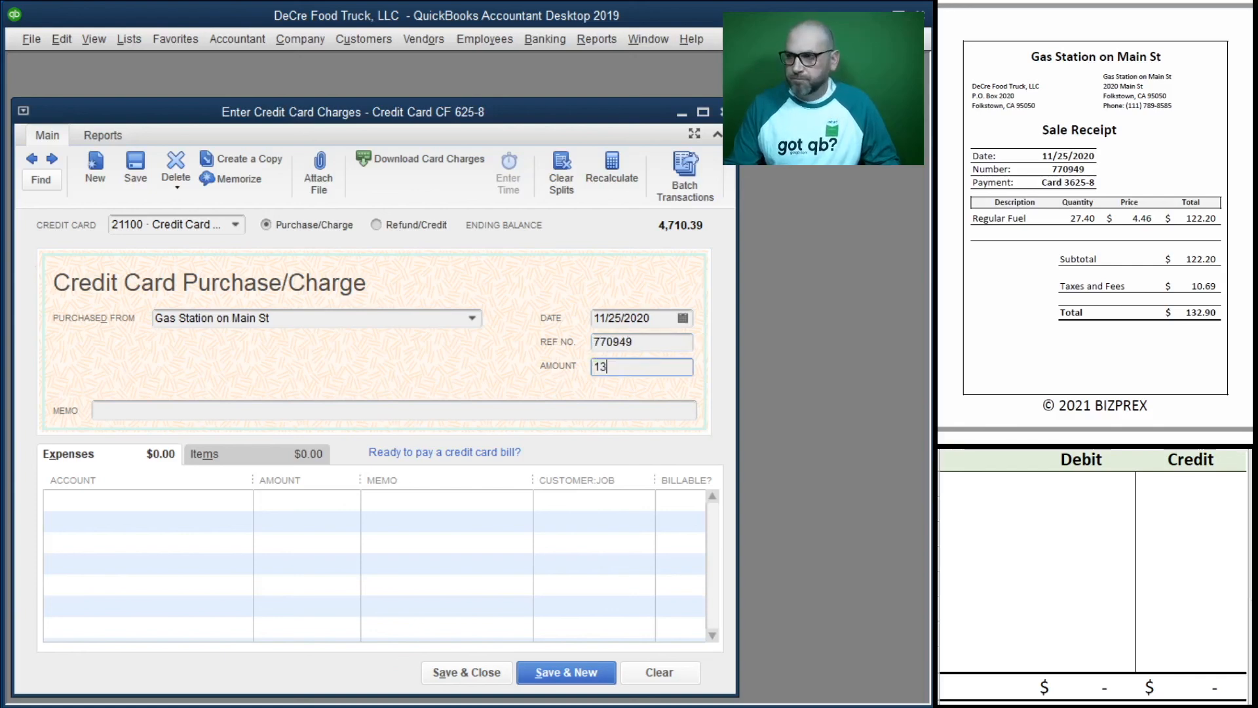
text(2.90)
key(Tab)
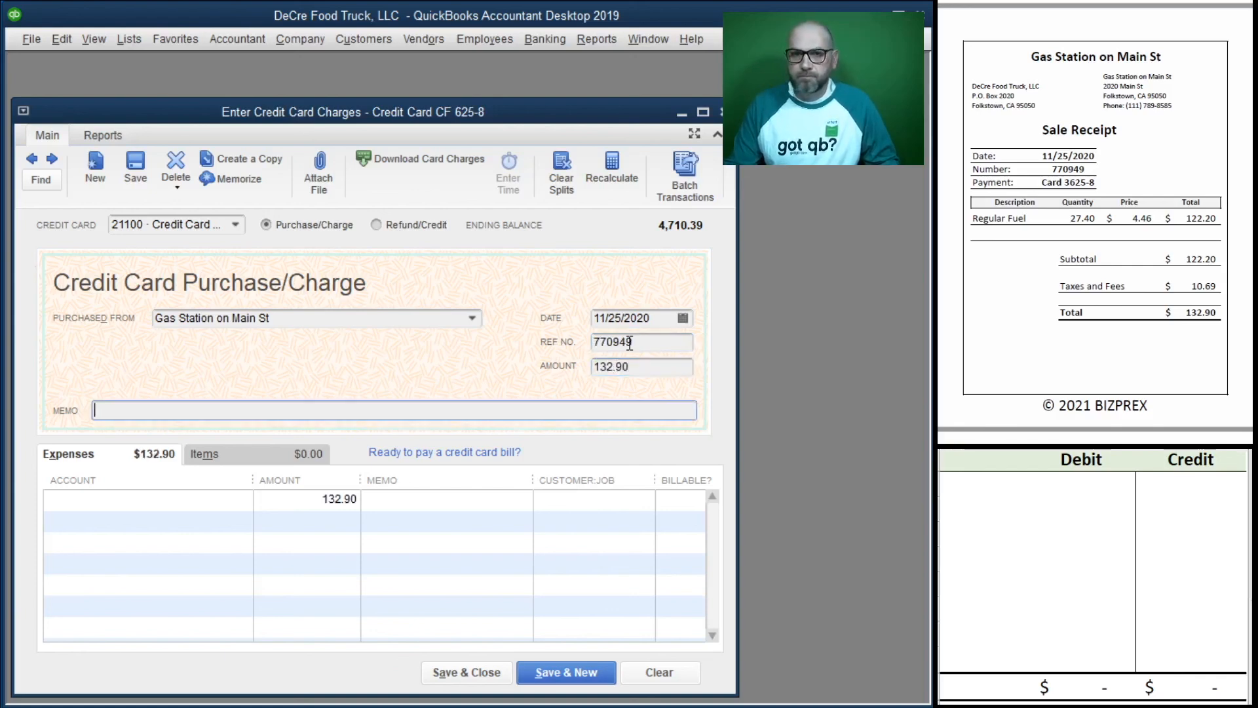
- Copy the reference number into the charge memo and expense line memo, and assign the line to 63200 Truck Expense - Fuel
click(629, 343)
key(ctrl+c)
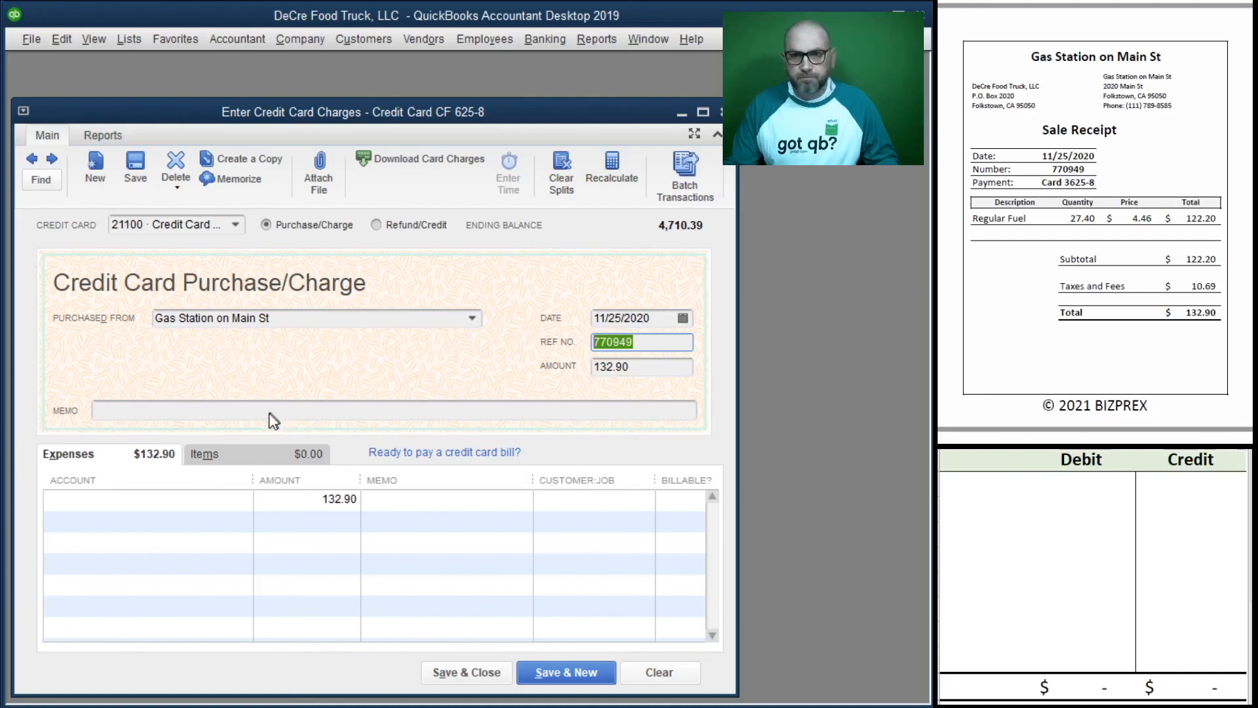
click(271, 412)
key(ctrl+v)
click(395, 501)
key(ctrl+v)
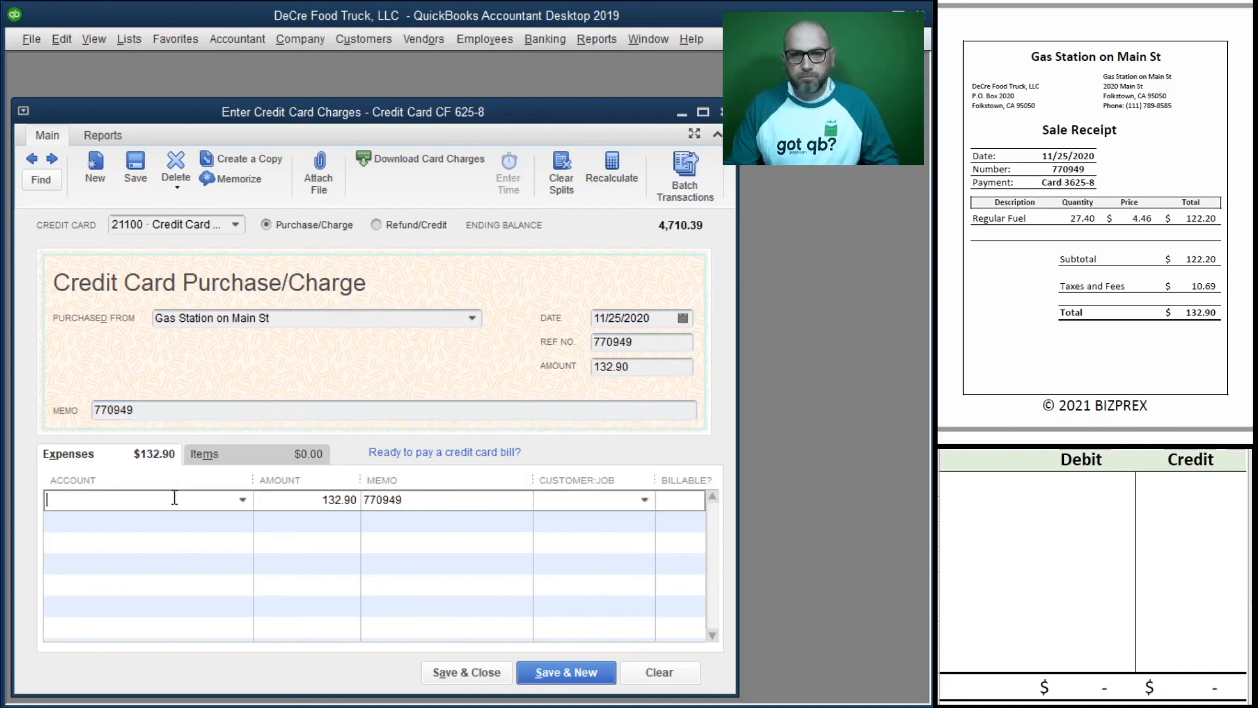
text(fu)
key(Tab)
- Enter a 132.90 credit to account 21100 in the first row of the debit/credit worksheet
click(985, 479)
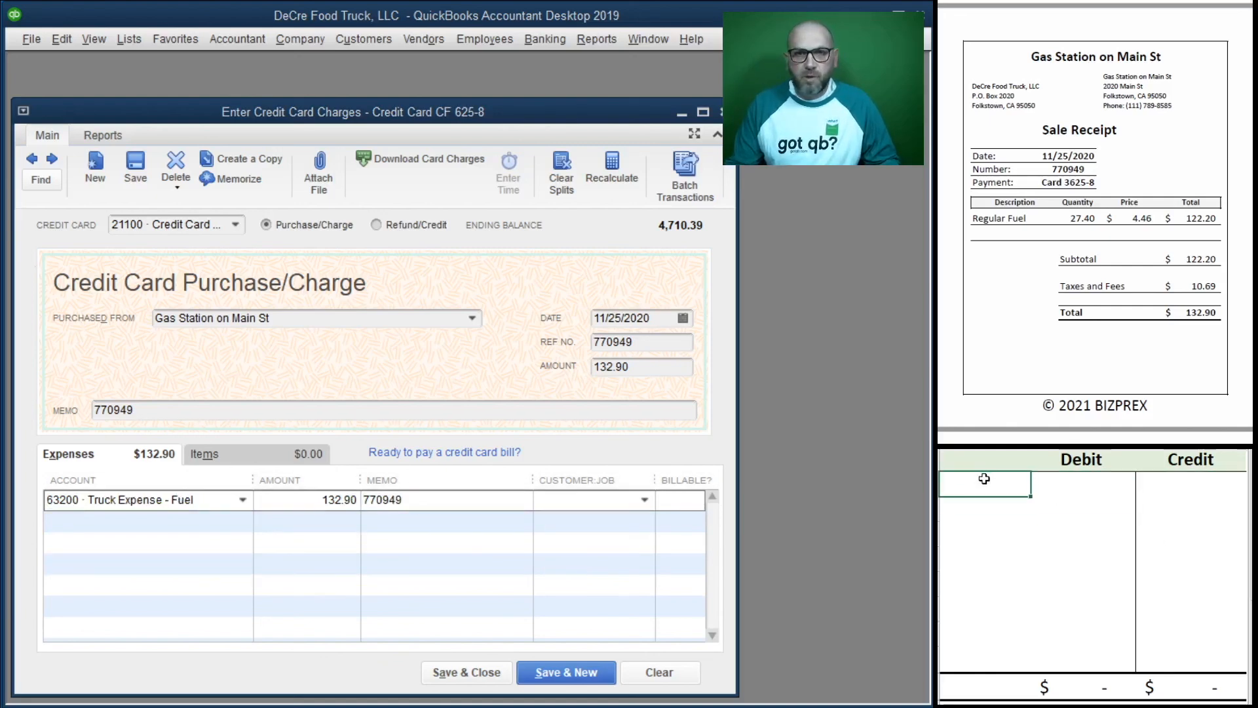
text(21100)
key(Tab)
key(Tab)
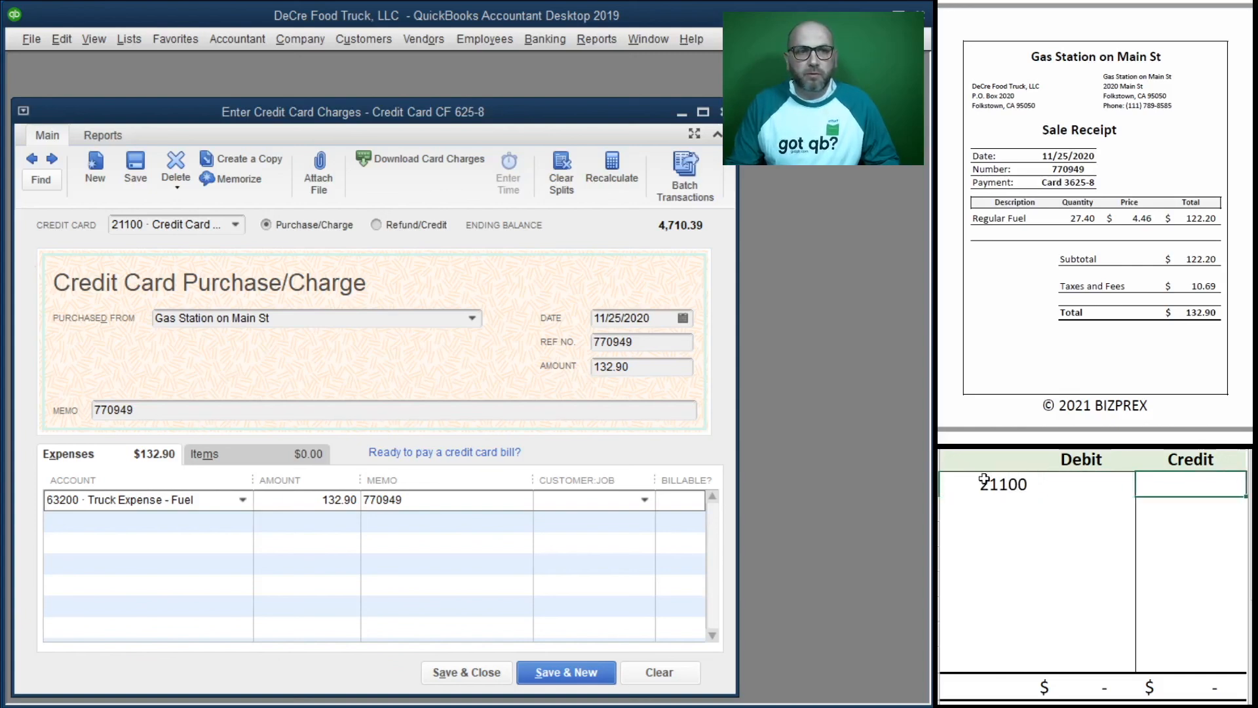
text(132.90)
key(Return)
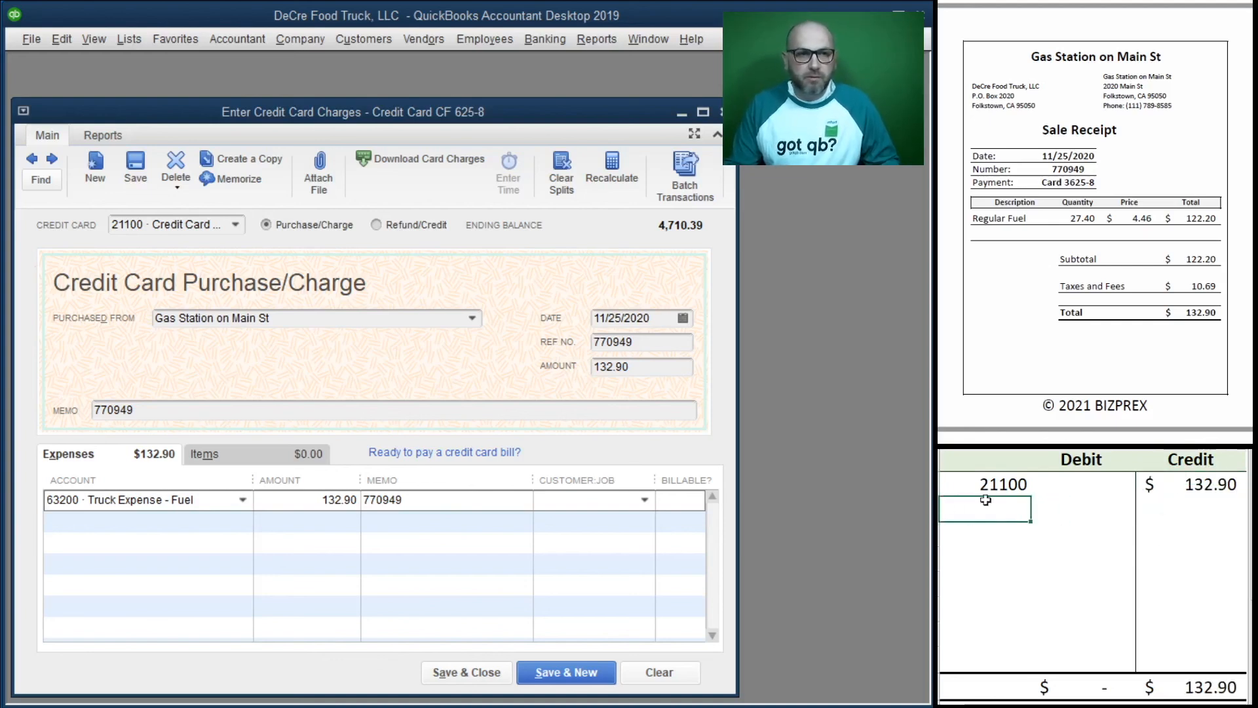
- Enter a 132.90 debit to account 63200 in the second row of the debit/credit worksheet
text(3200)
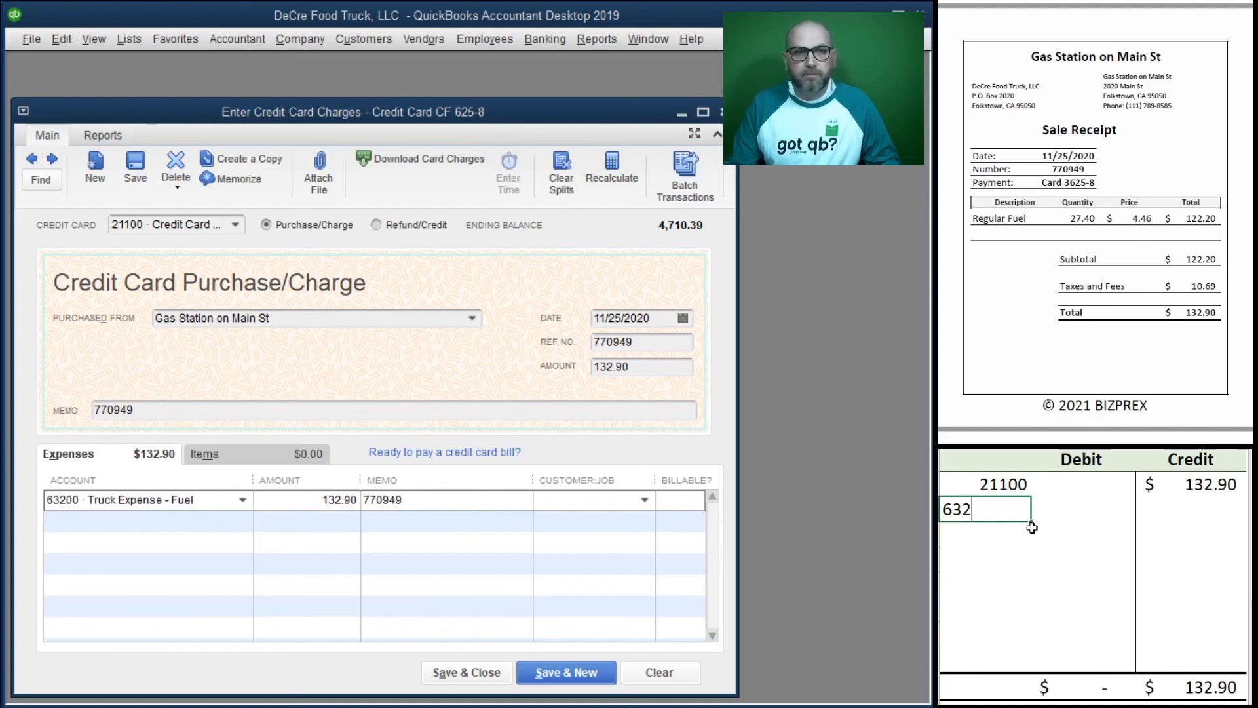
key(Tab)
text(132.90)
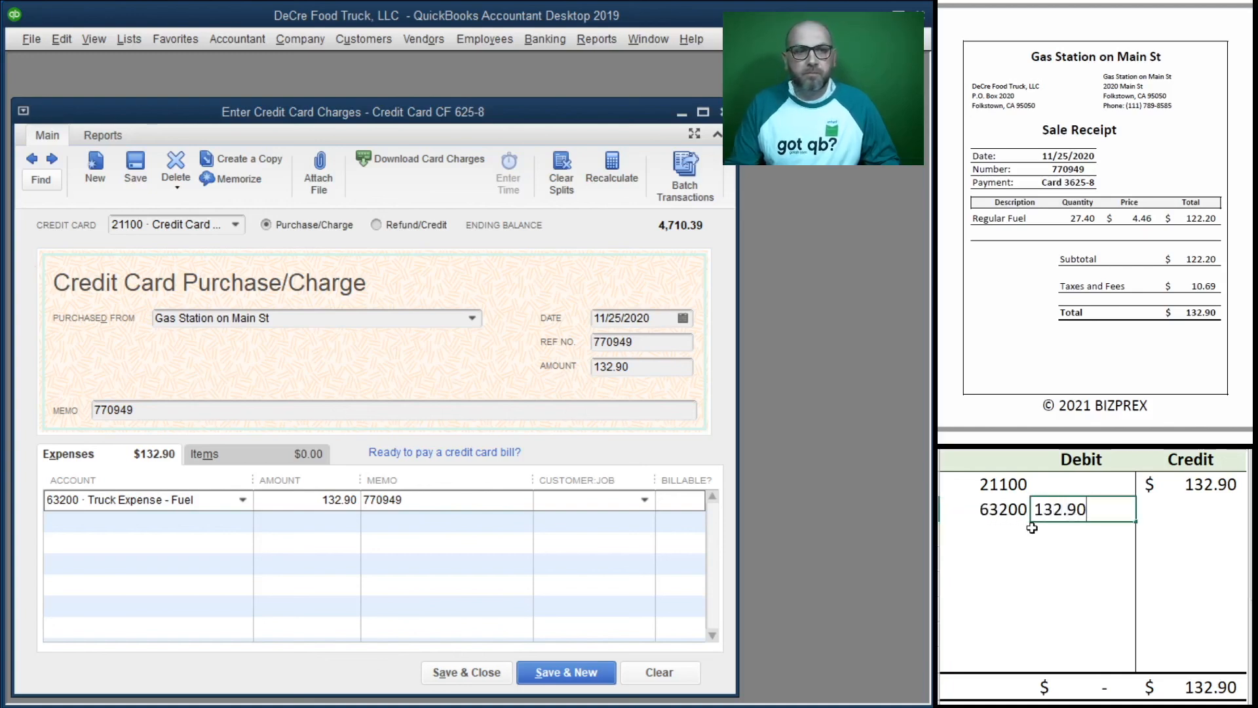
key(Return)
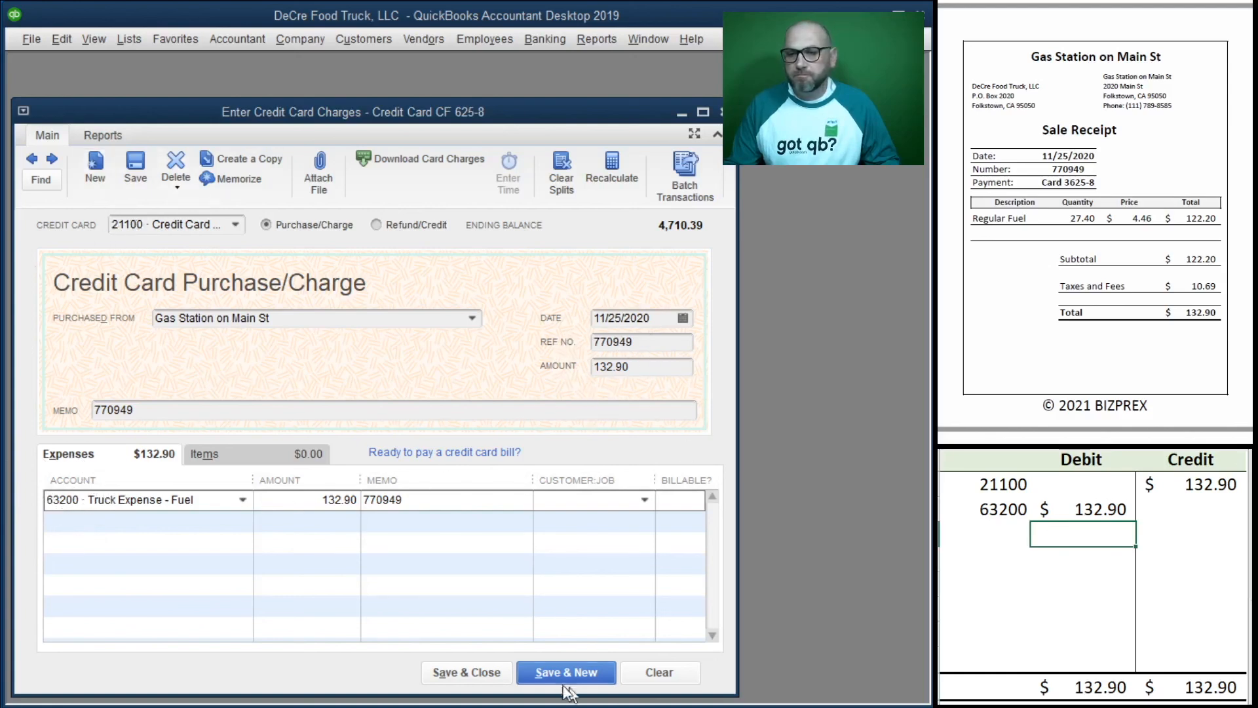
- Save and close the fuel credit card charge and clear its two worksheet rows
click(465, 672)
drag(1189, 509, 991, 490)
key(Delete)
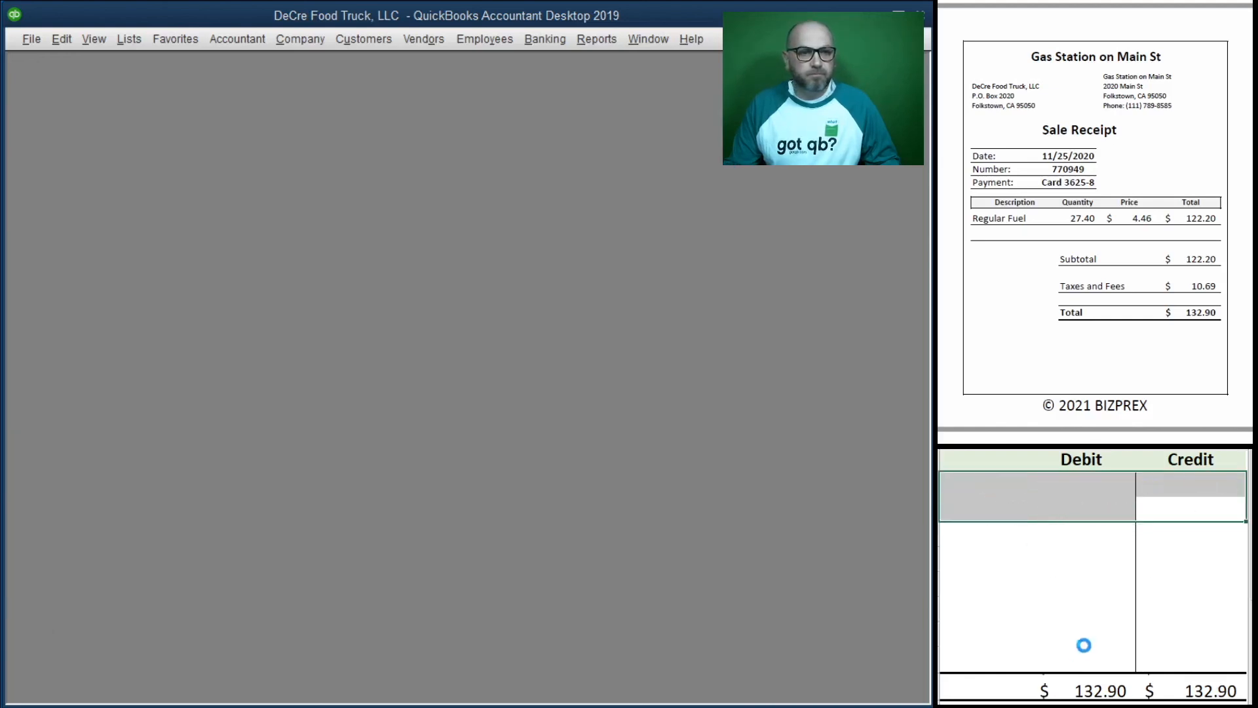
- Bring up the Bank of Lakes cash deposit receipt and start a deposit to 11100 dated 11/25/2020
scroll(1107, 211, down, 6)
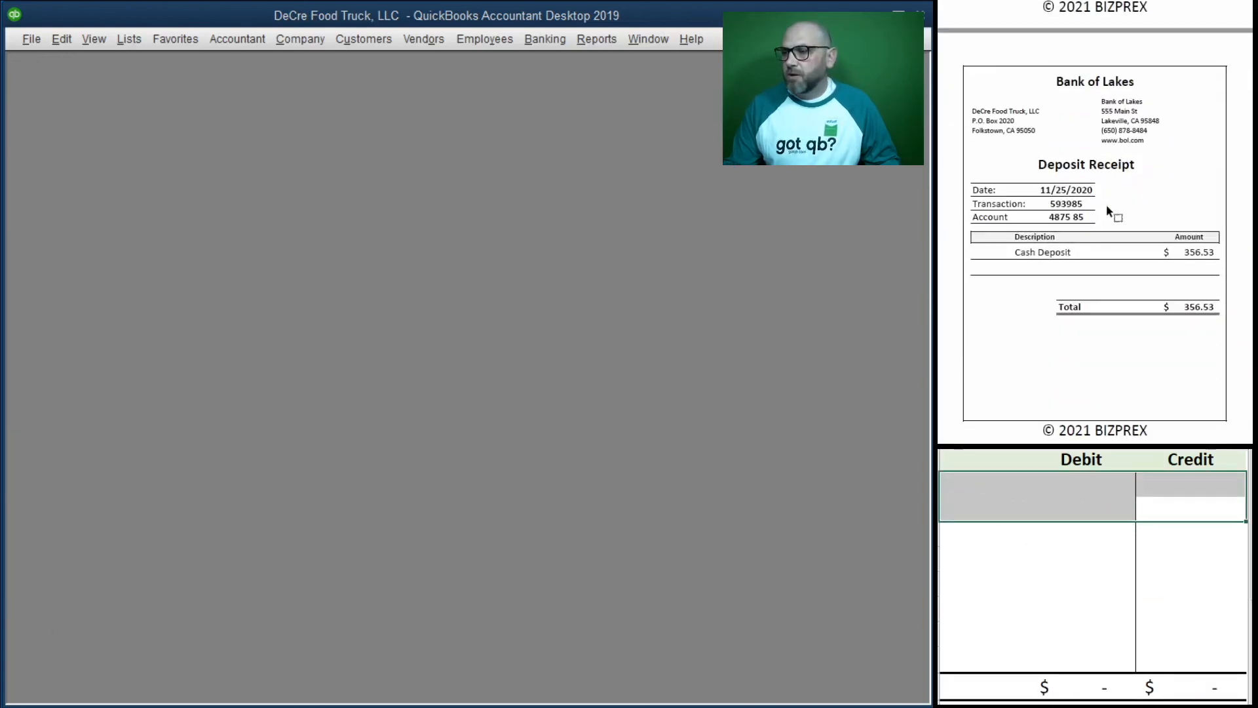
scroll(1107, 208, down, 1)
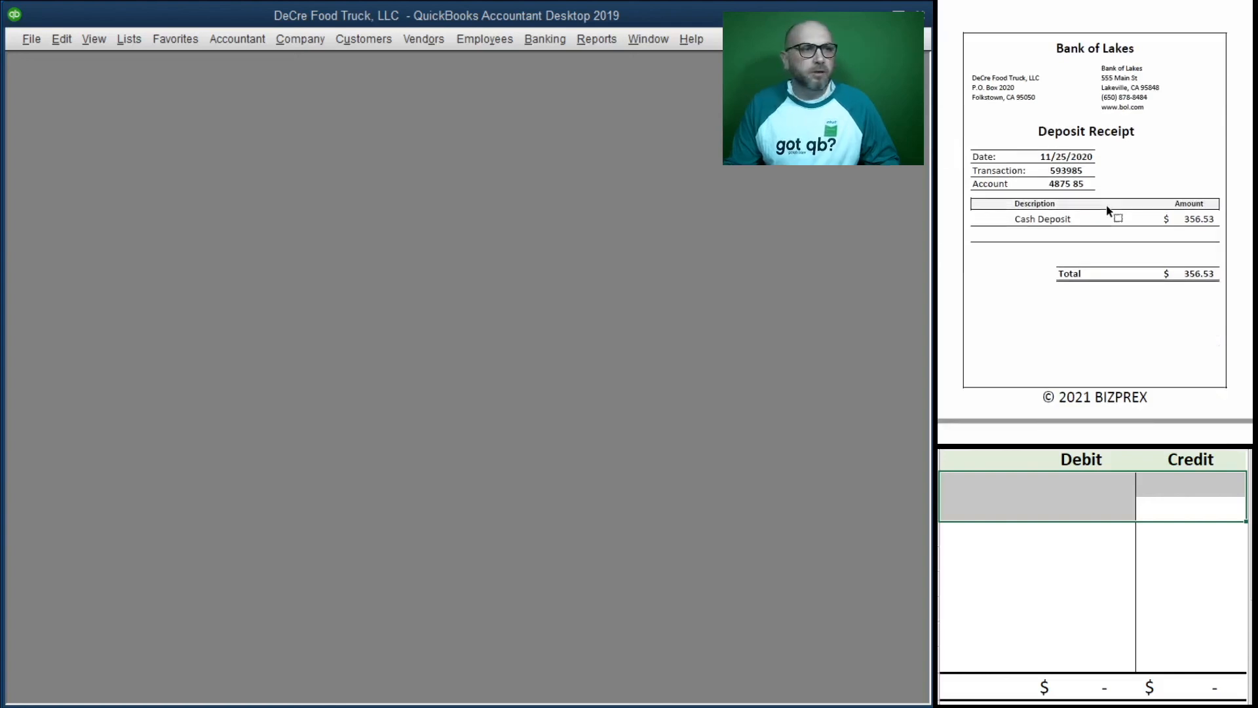
click(533, 40)
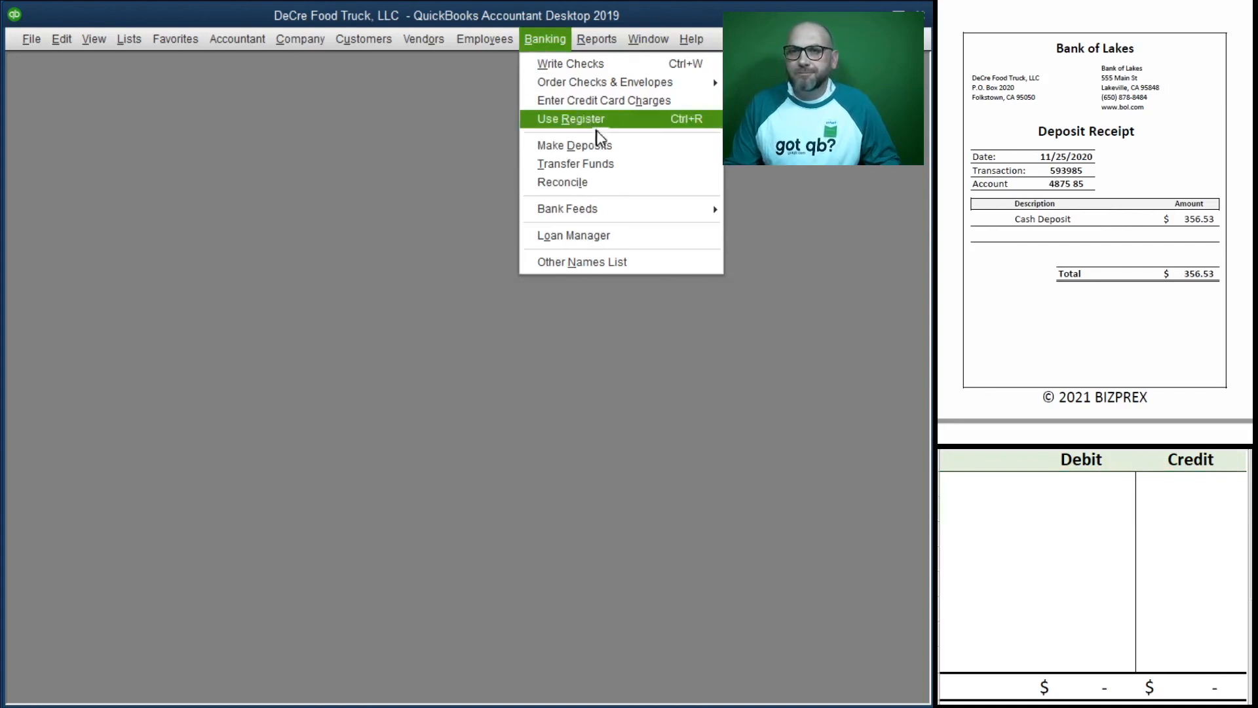
click(585, 147)
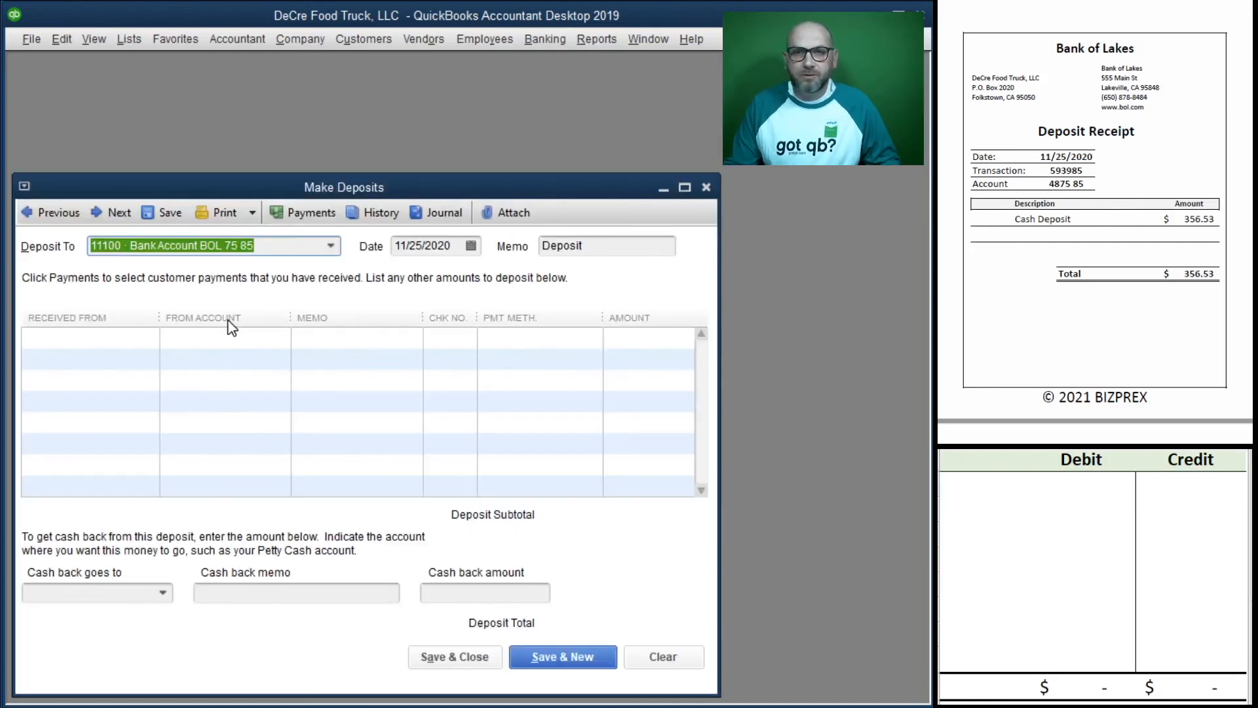
key(Tab)
key(Tab)
key(Tab)
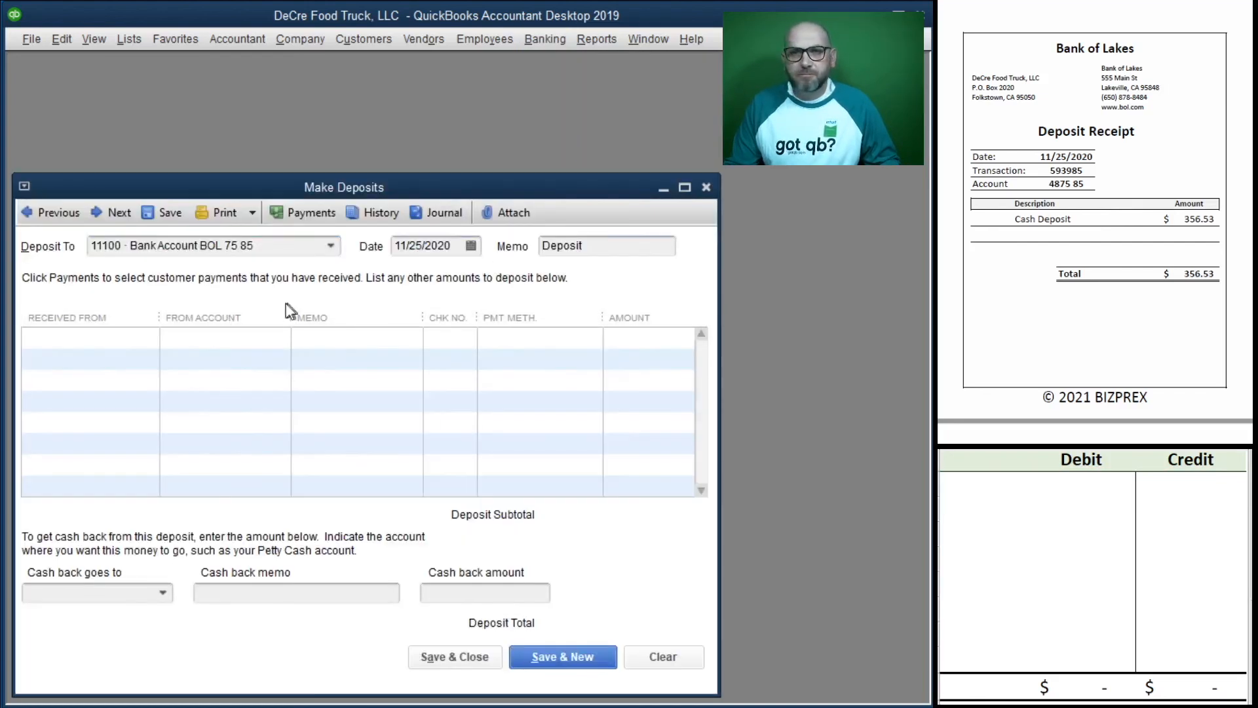
- Add a deposit line from Customers to 41100 Sales with memo Cash Sales, payment method Cash and amount 356.53
text(Customers)
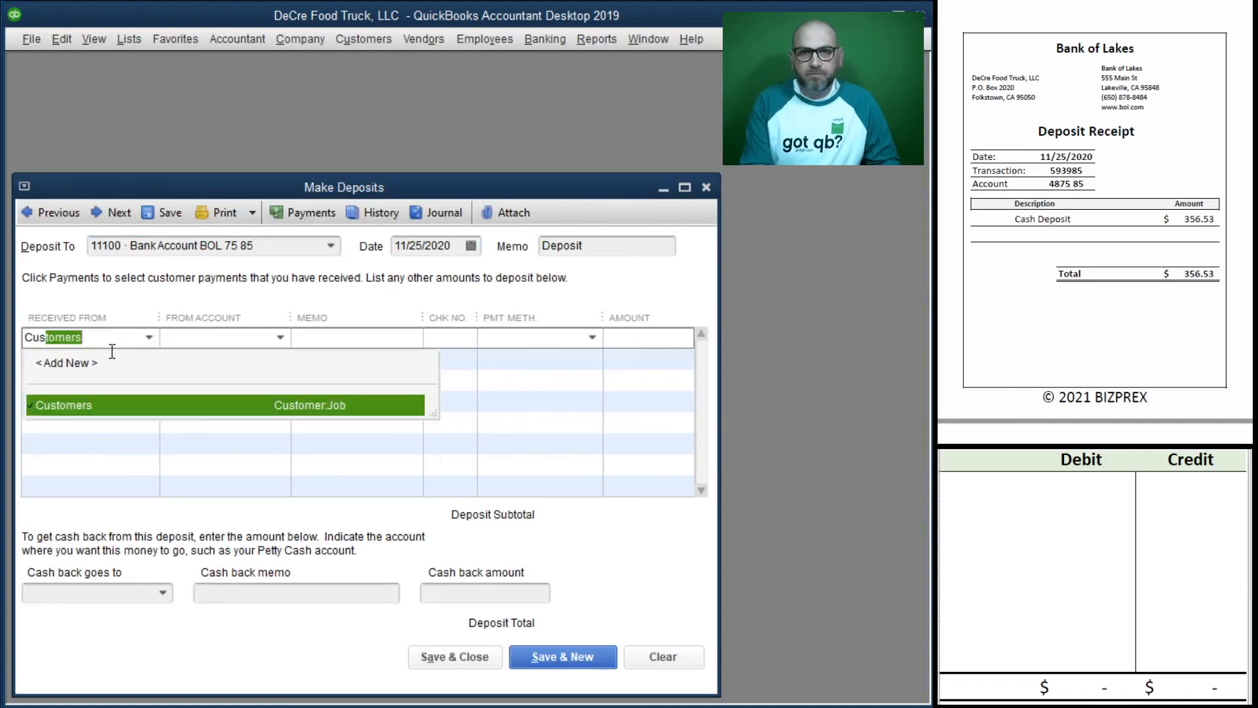
key(Tab)
text(4)
key(Tab)
text(Cash S)
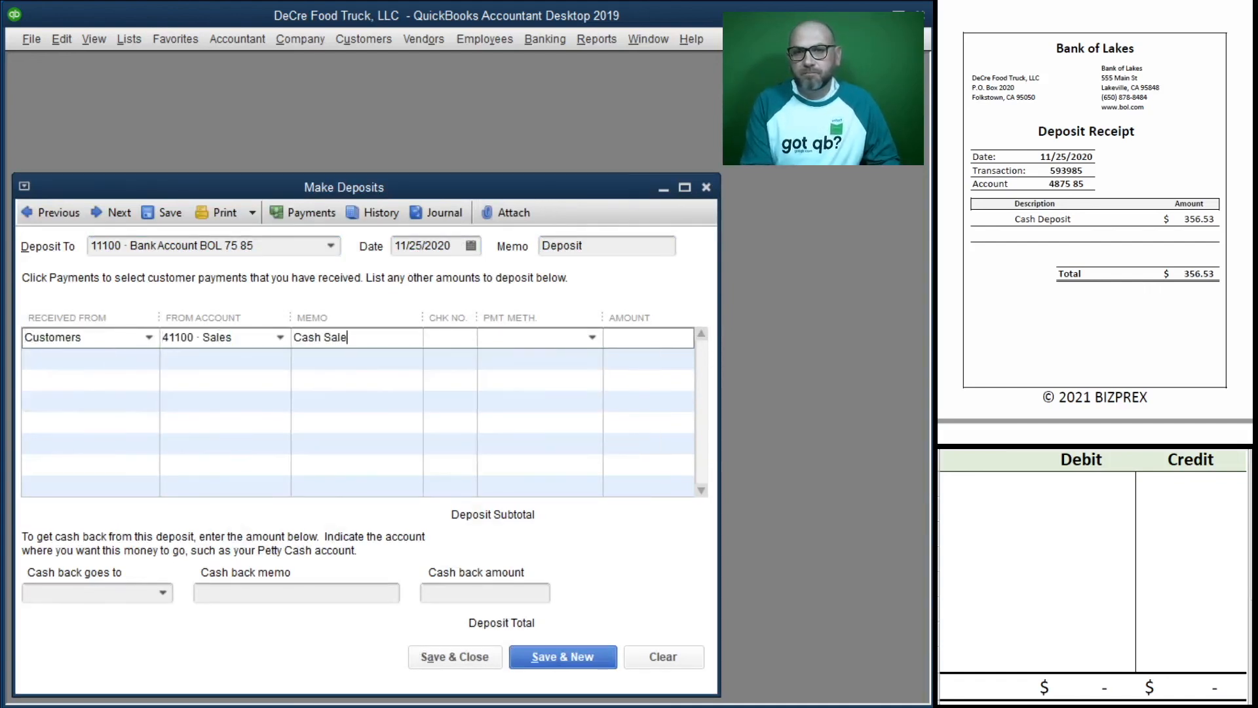
text(Cash)
key(Tab)
text(356.)
key(Tab)
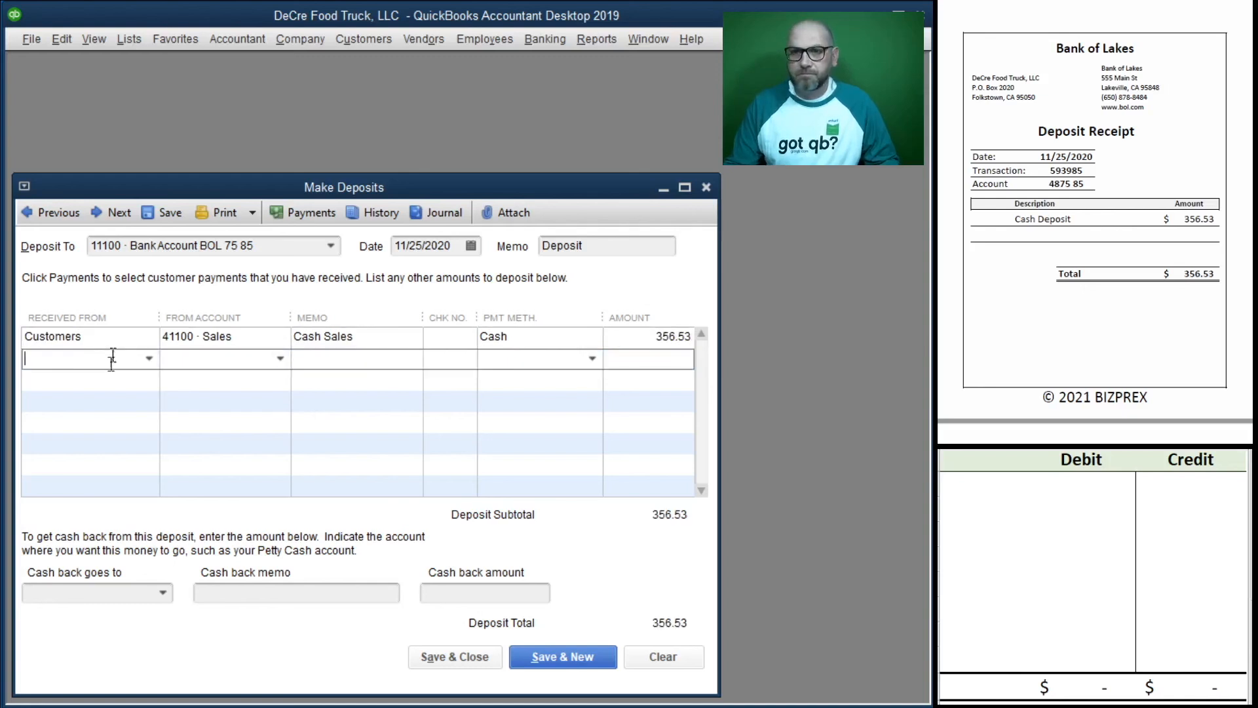
- Enter a 356.53 debit to account 11100 in the first row of the debit/credit worksheet
click(984, 489)
text(11100)
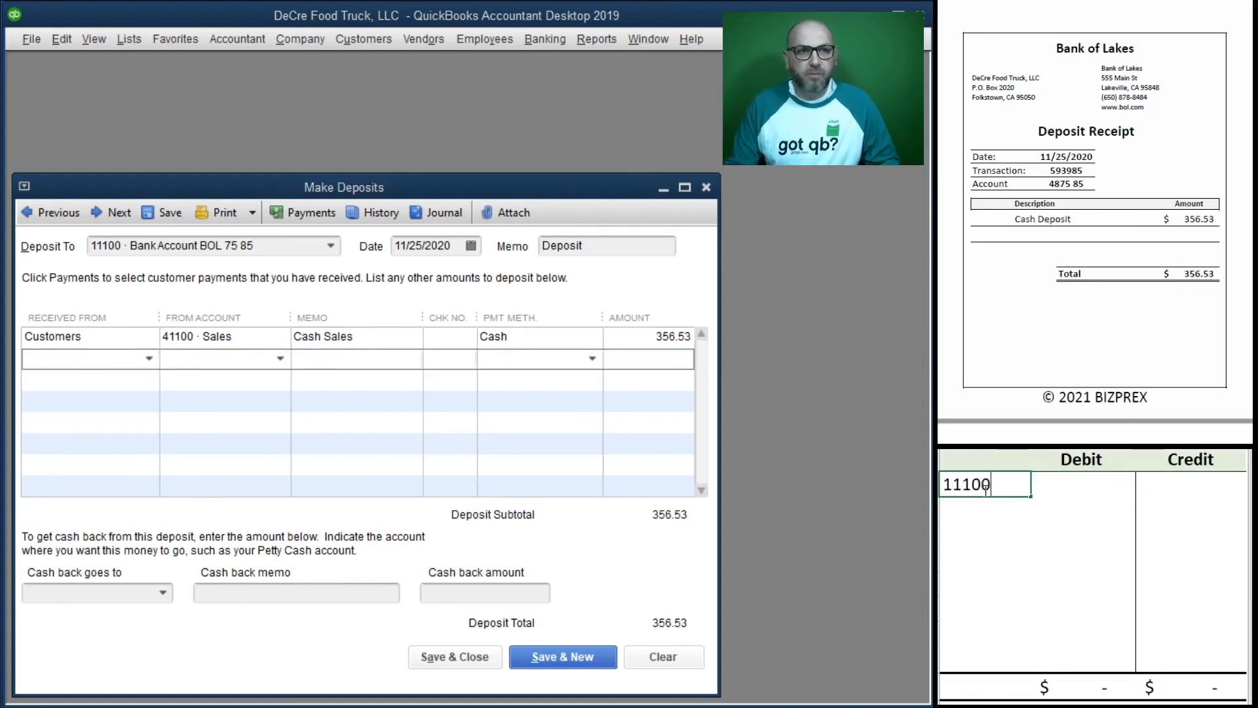
key(Tab)
key(Left)
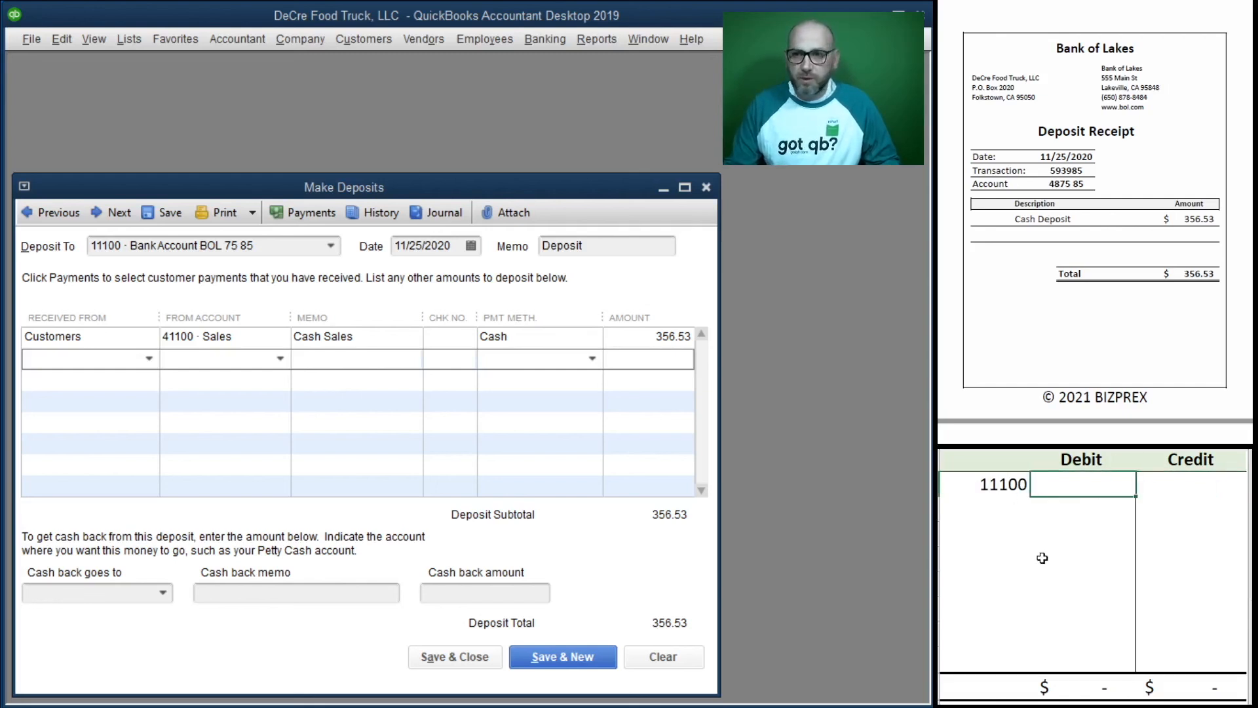
text(356.53)
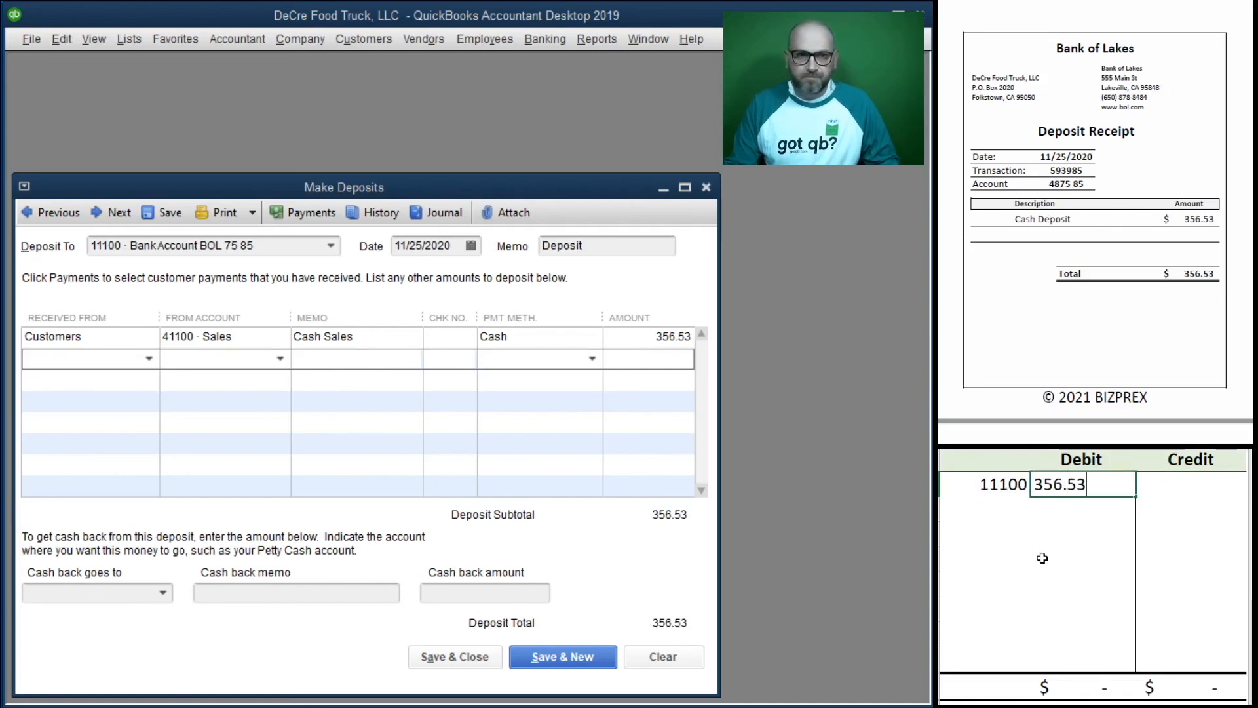
key(Return)
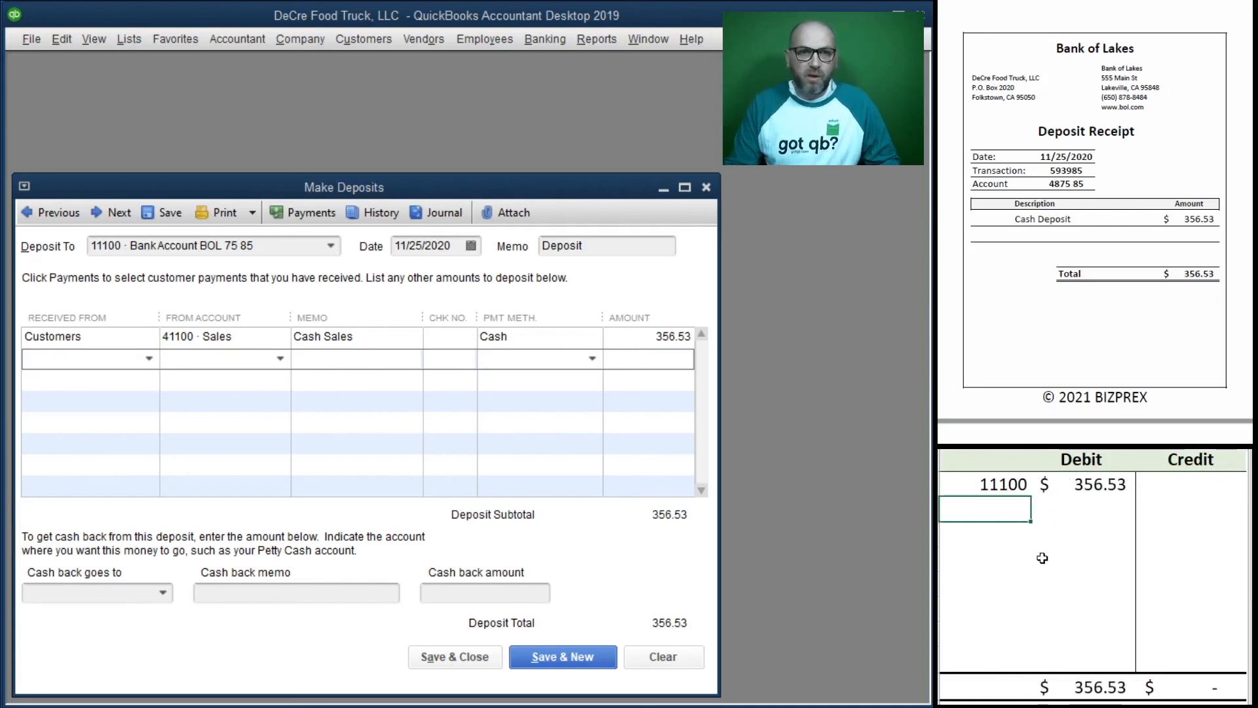
- Enter a 356.53 credit to account 41100 in the second row of the debit/credit worksheet
text(41100)
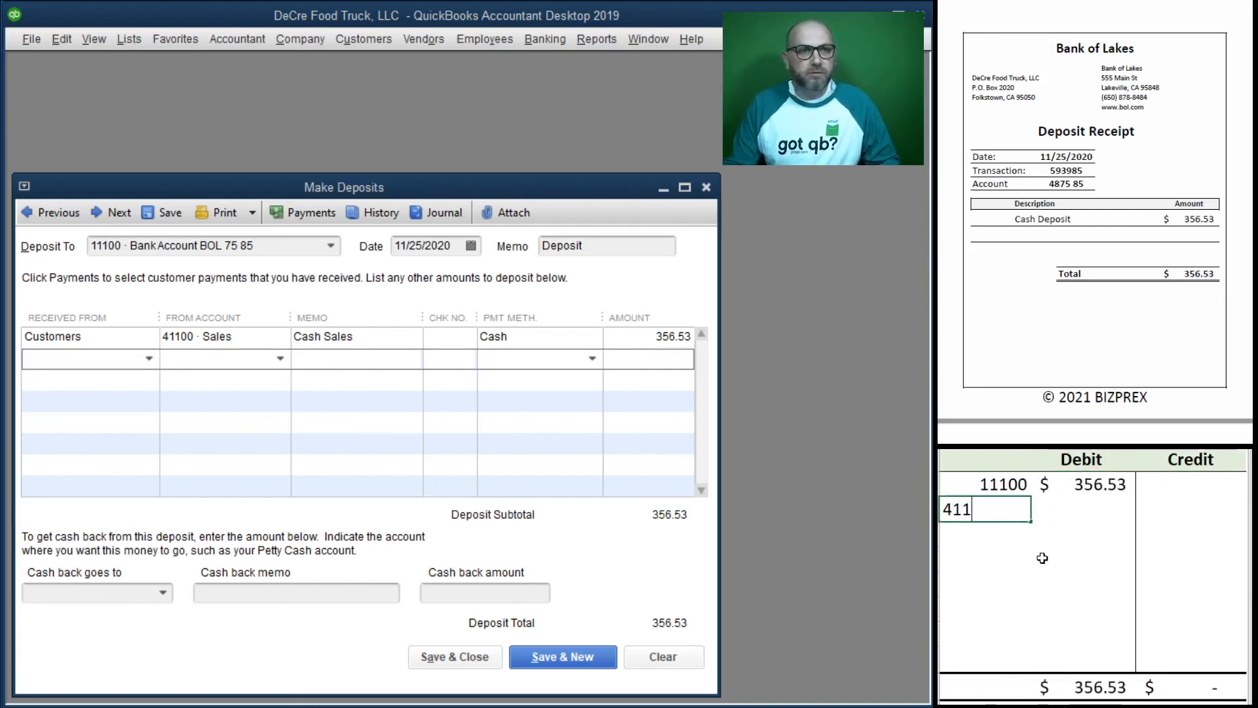
key(Tab)
key(Tab)
key(Tab)
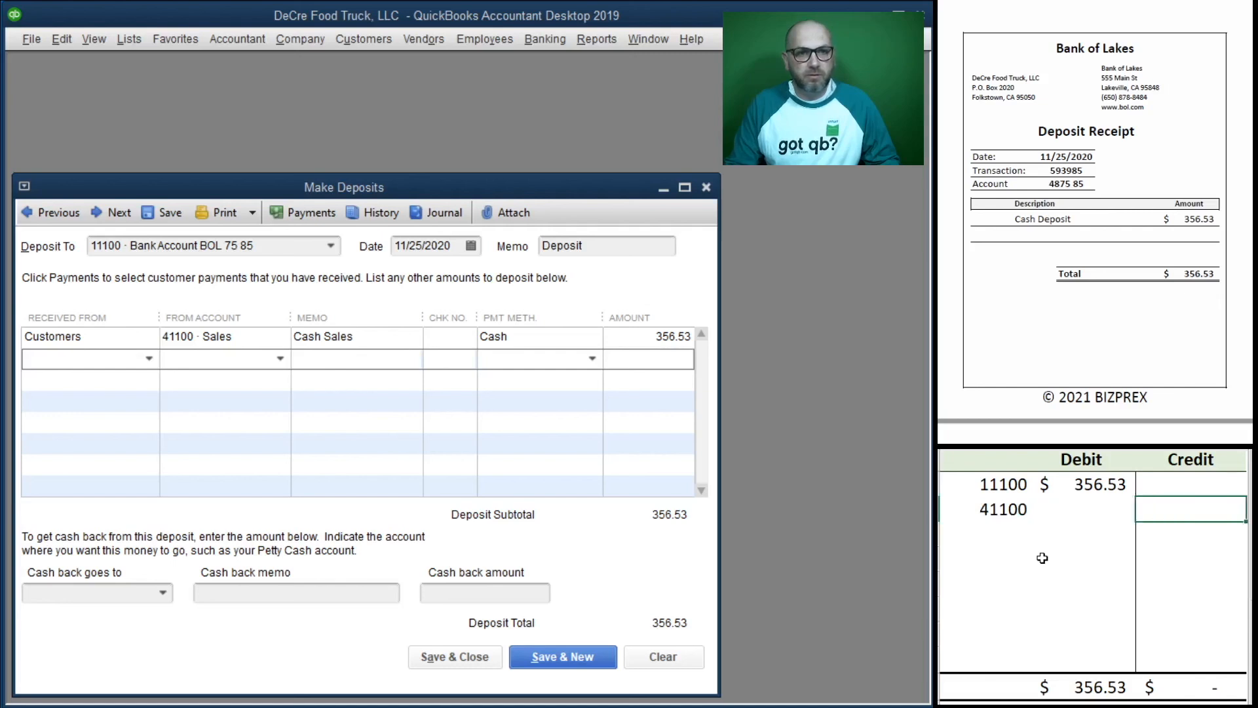
text(35)
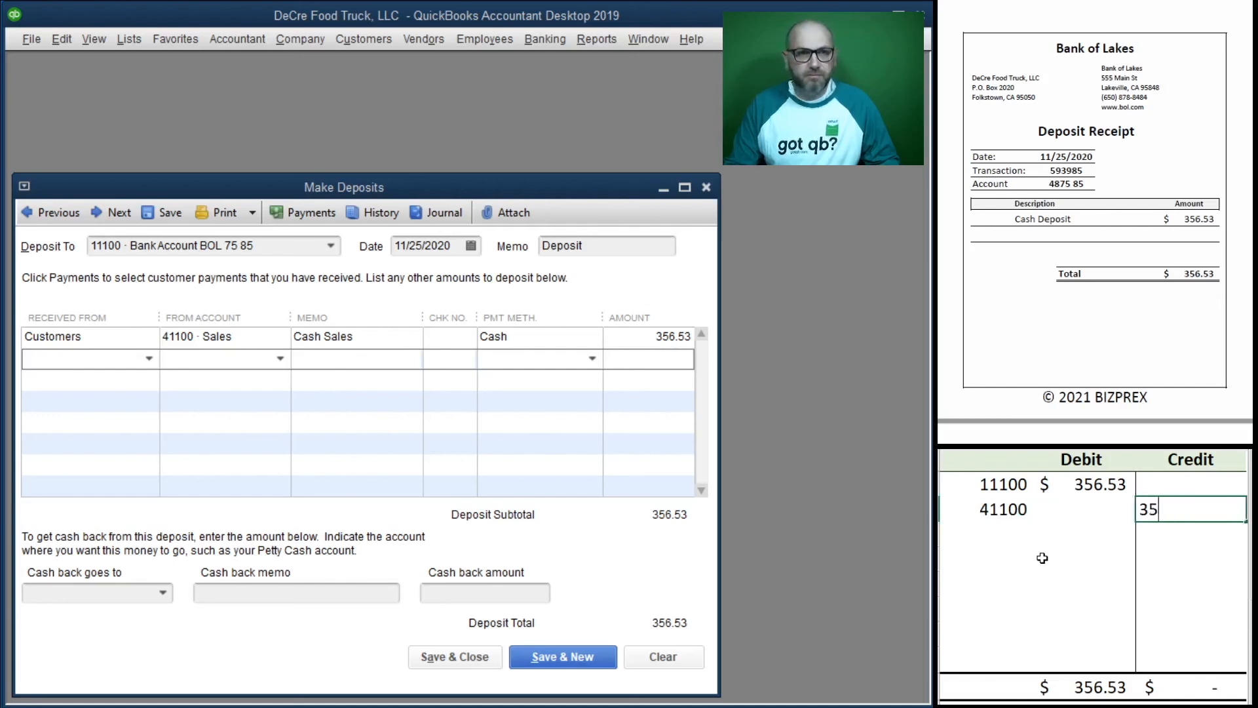
text(6.53)
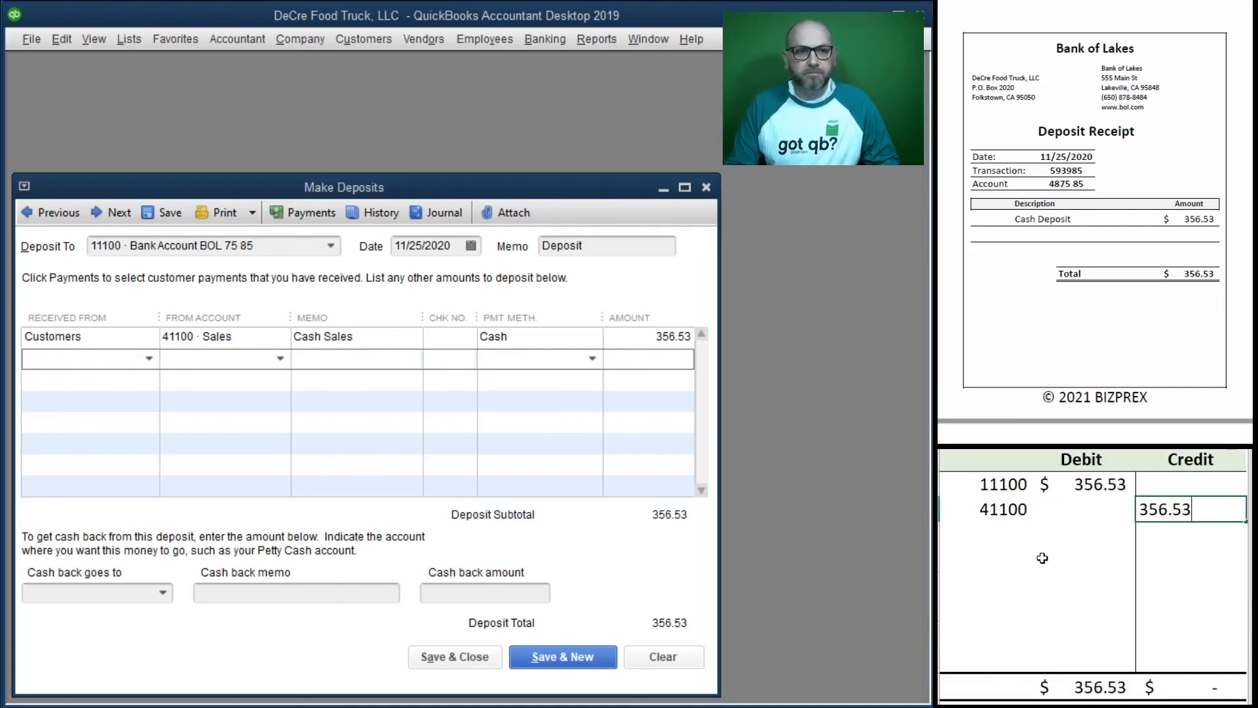
key(Return)
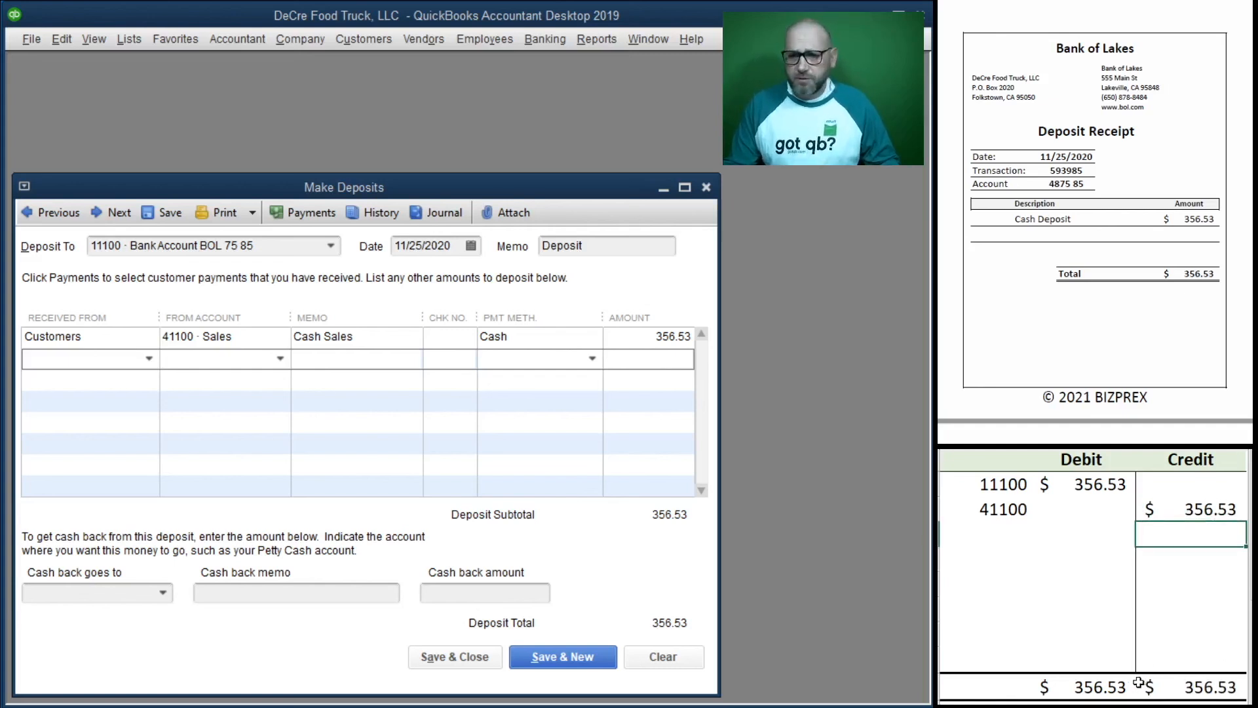
- Save and close the cash sales deposit and clear its worksheet rows
click(457, 657)
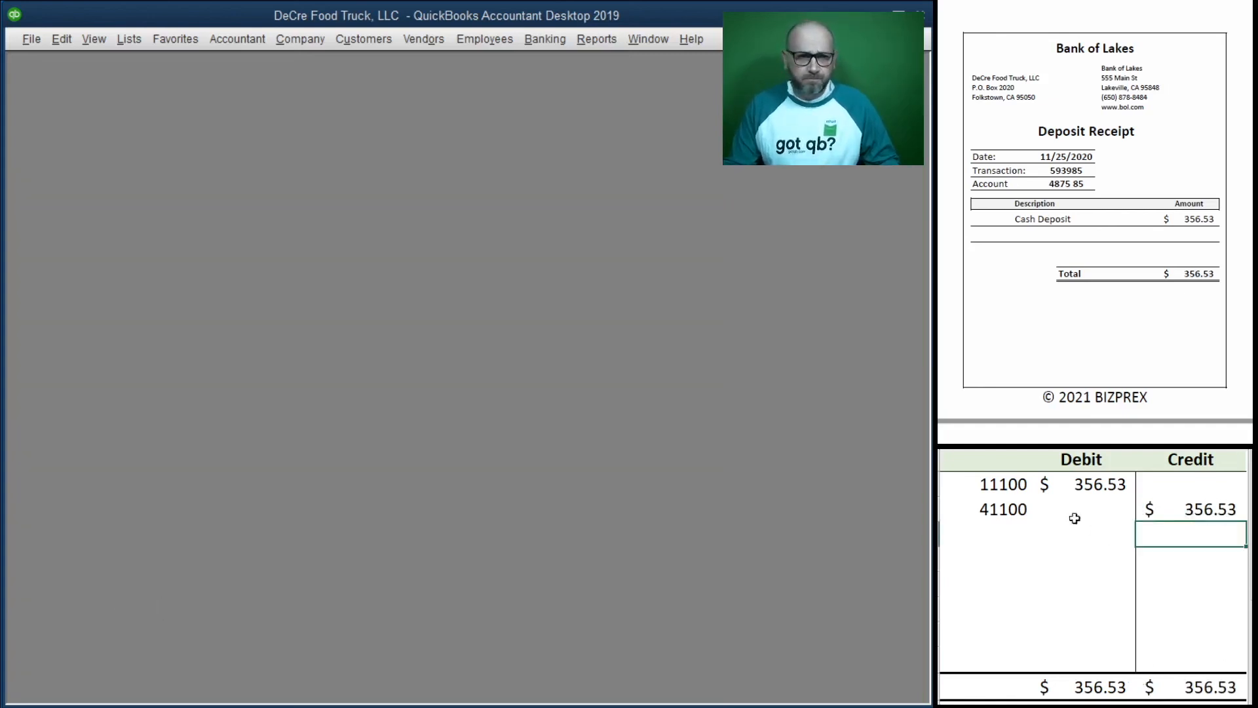
drag(1171, 539, 974, 483)
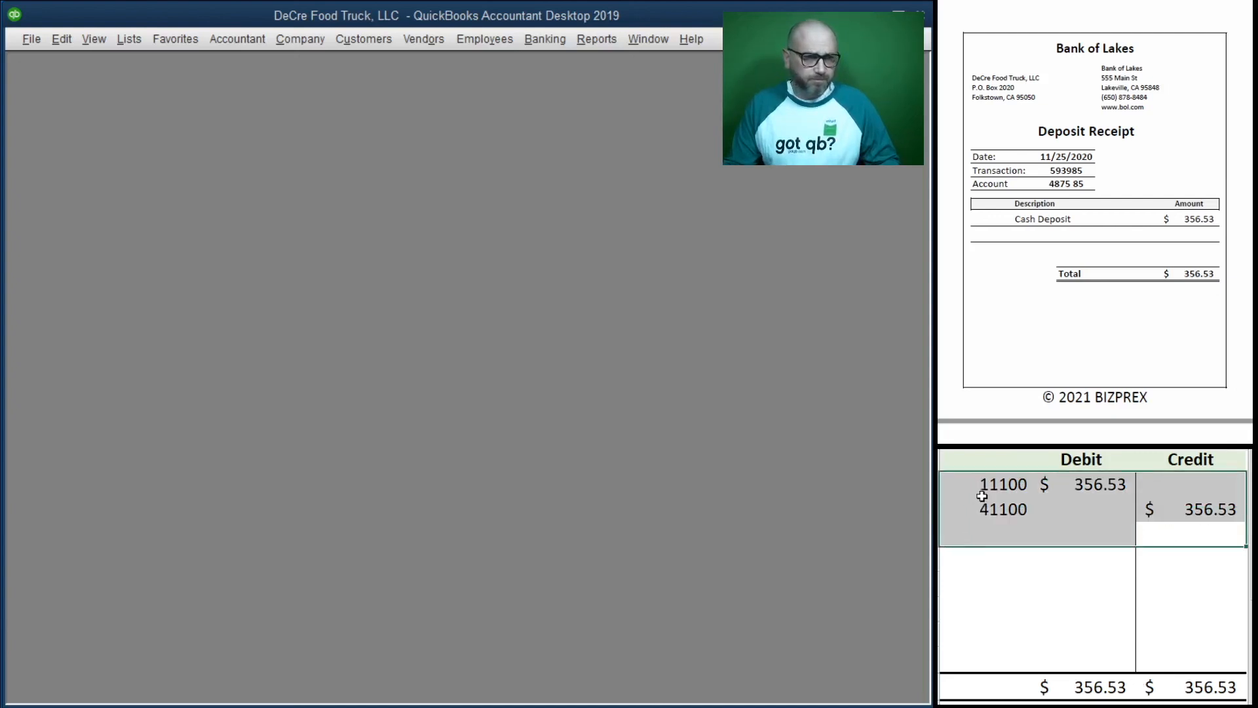
key(Delete)
- Bring up the merchant account deposit notice and start a deposit to 11100 dated 11/28/2020
scroll(1024, 223, down, 5)
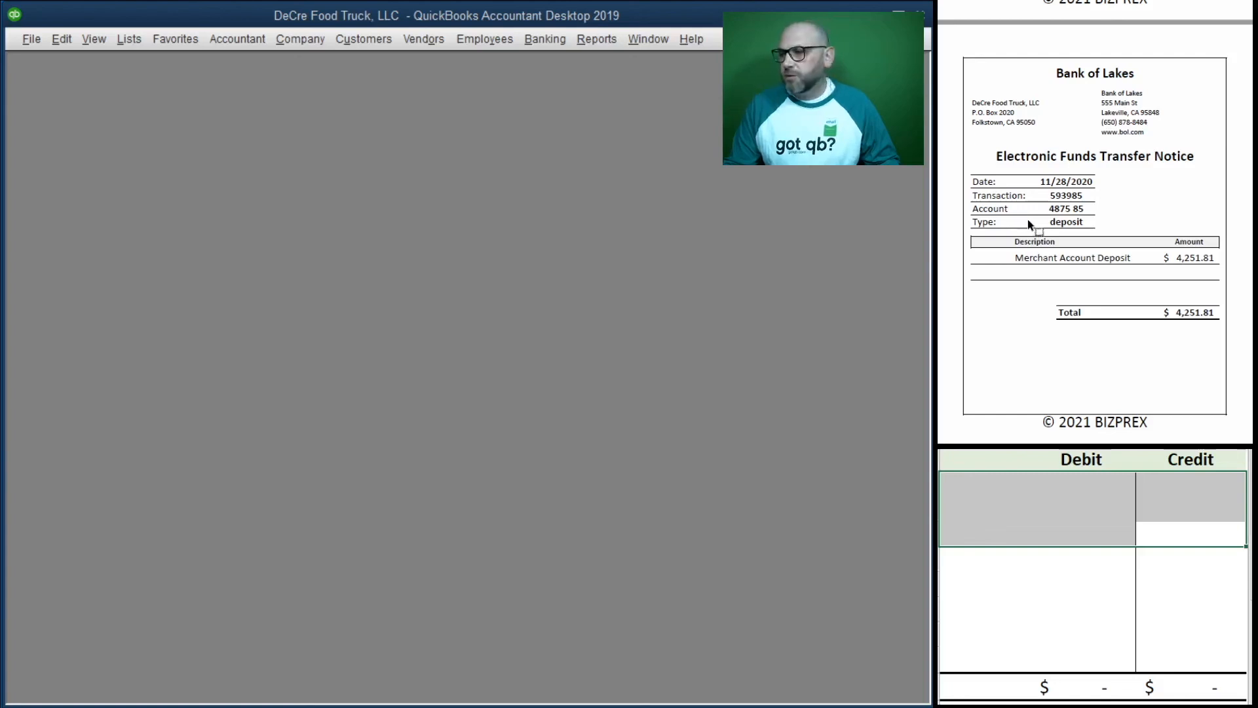
scroll(1002, 223, down, 1)
scroll(1002, 223, up, 1)
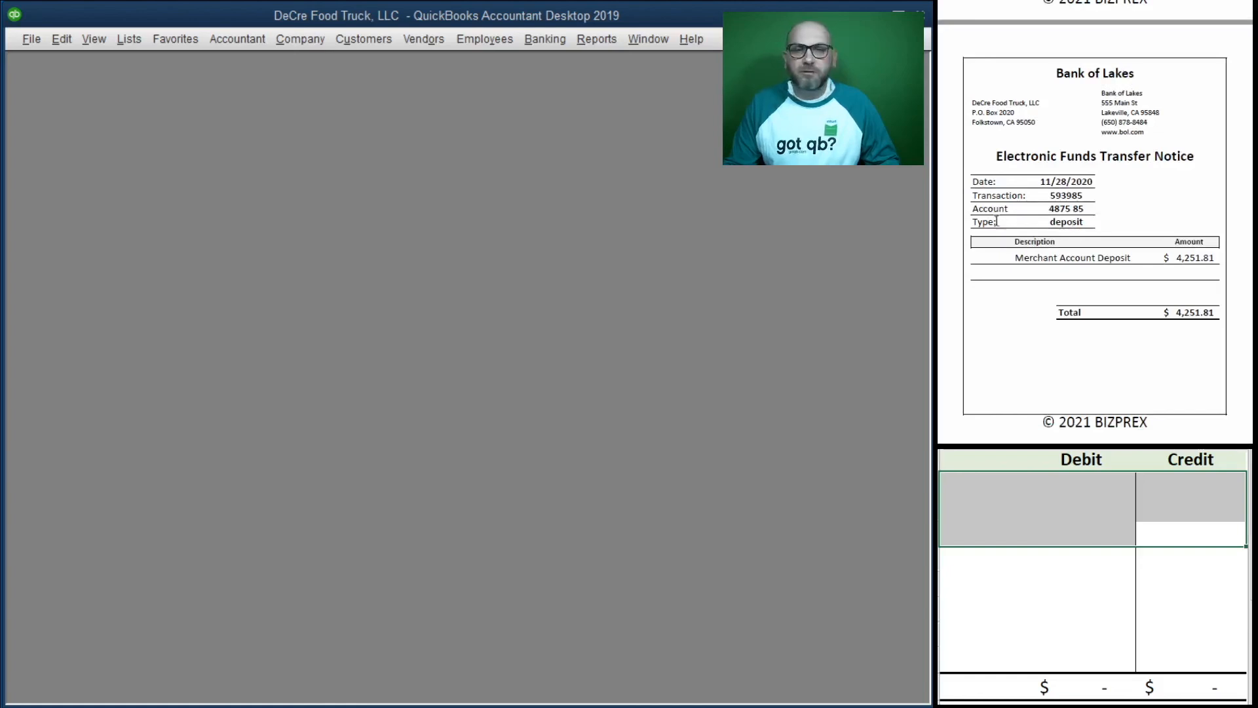
click(537, 41)
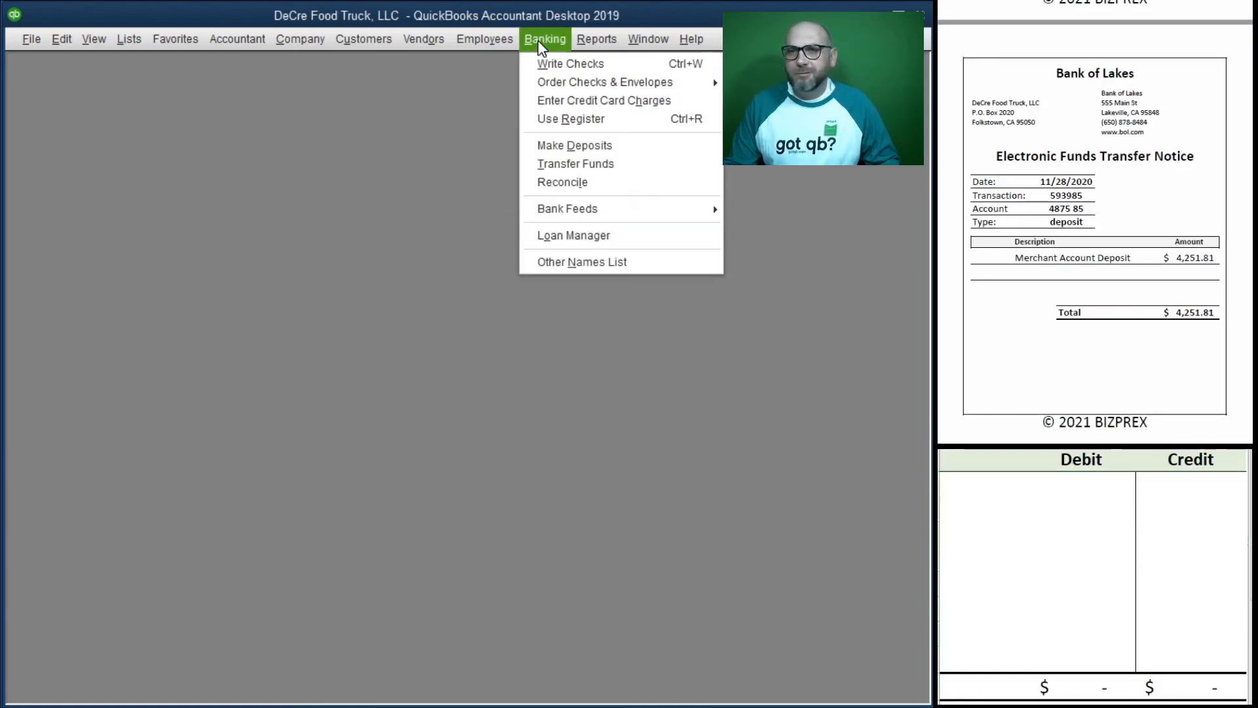
click(574, 145)
key(Tab)
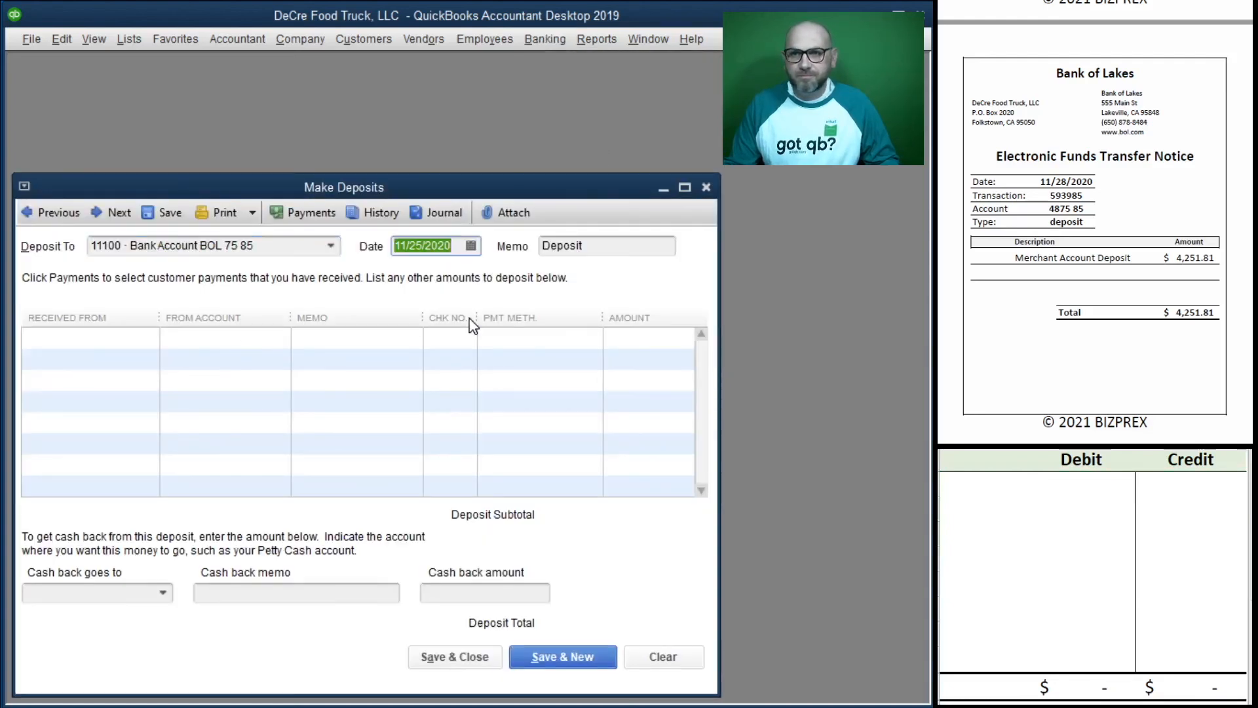
text(11/28/2020)
key(Tab)
key(Tab)
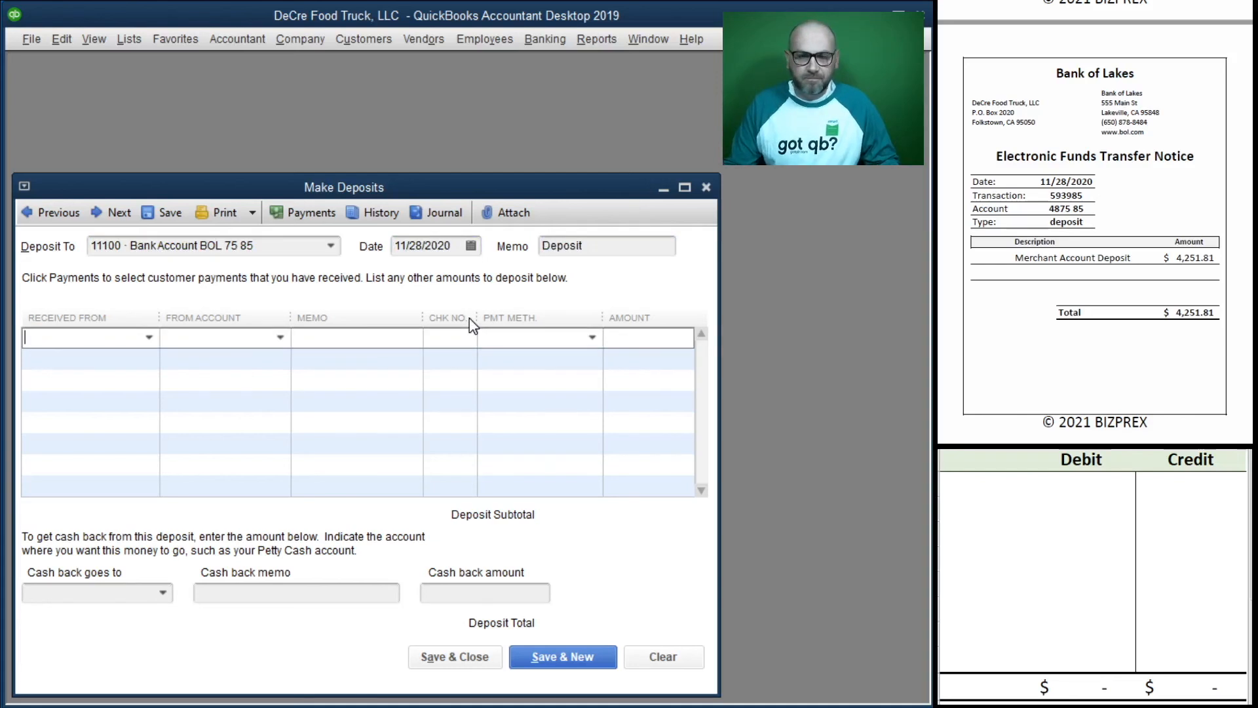
- Add a deposit line received from Customers, account 41100 Sales, memo Credit Card Sales, payment method Merchant Account, amount 4,251.81
text(cu)
key(Tab)
text(sa)
key(Tab)
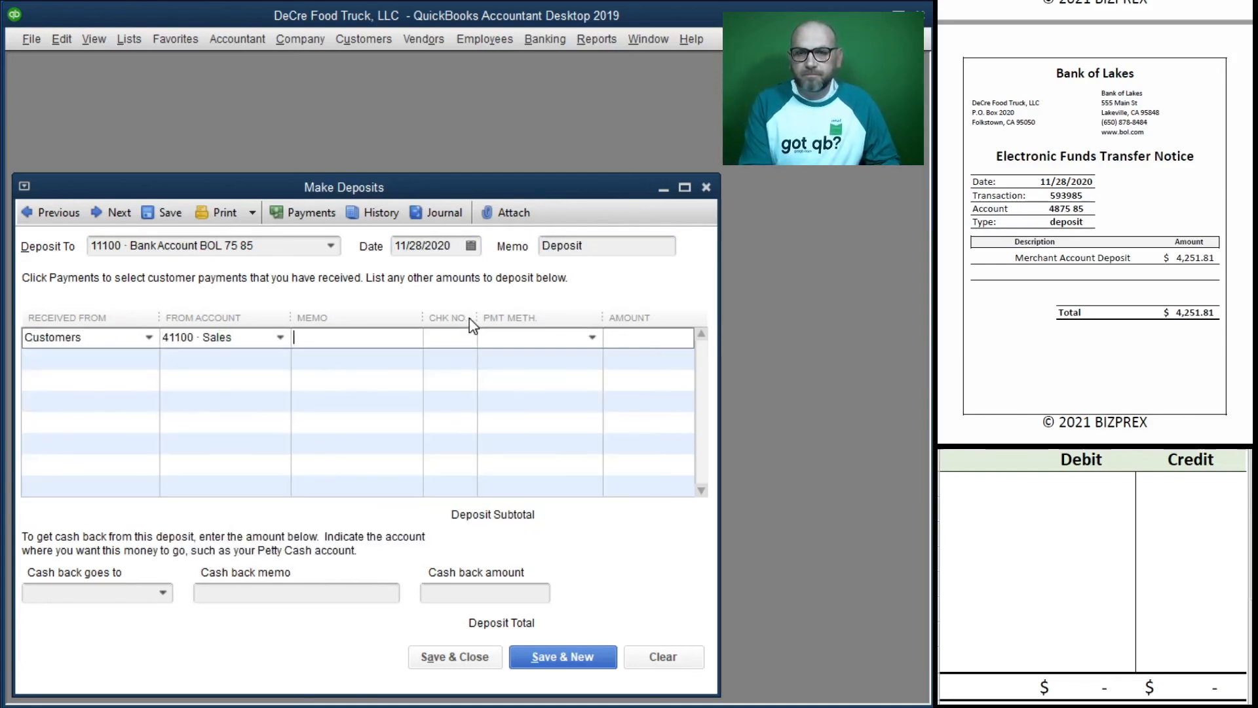
text(Credit Card Sales)
key(Tab)
text(Mer)
key(Tab)
text(4251.81)
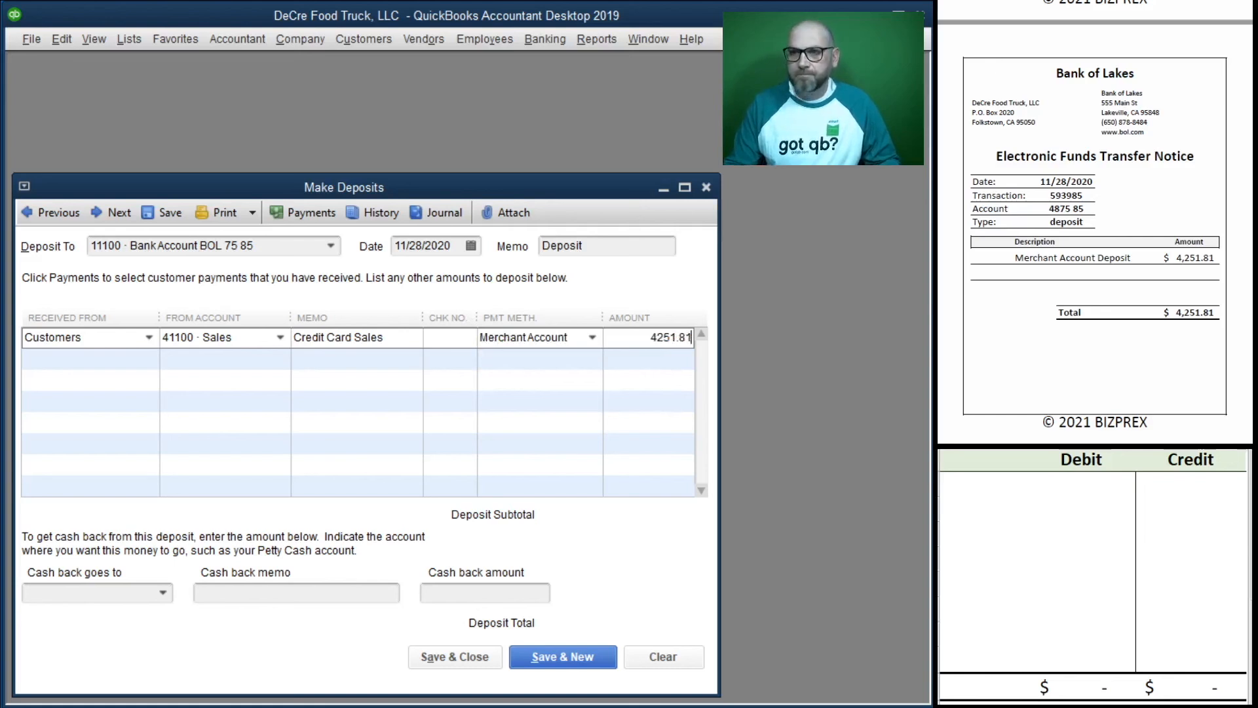
key(Tab)
- Enter a 4,251.81 debit to account 11100 in the first row of the debit/credit worksheet
click(989, 504)
click(965, 478)
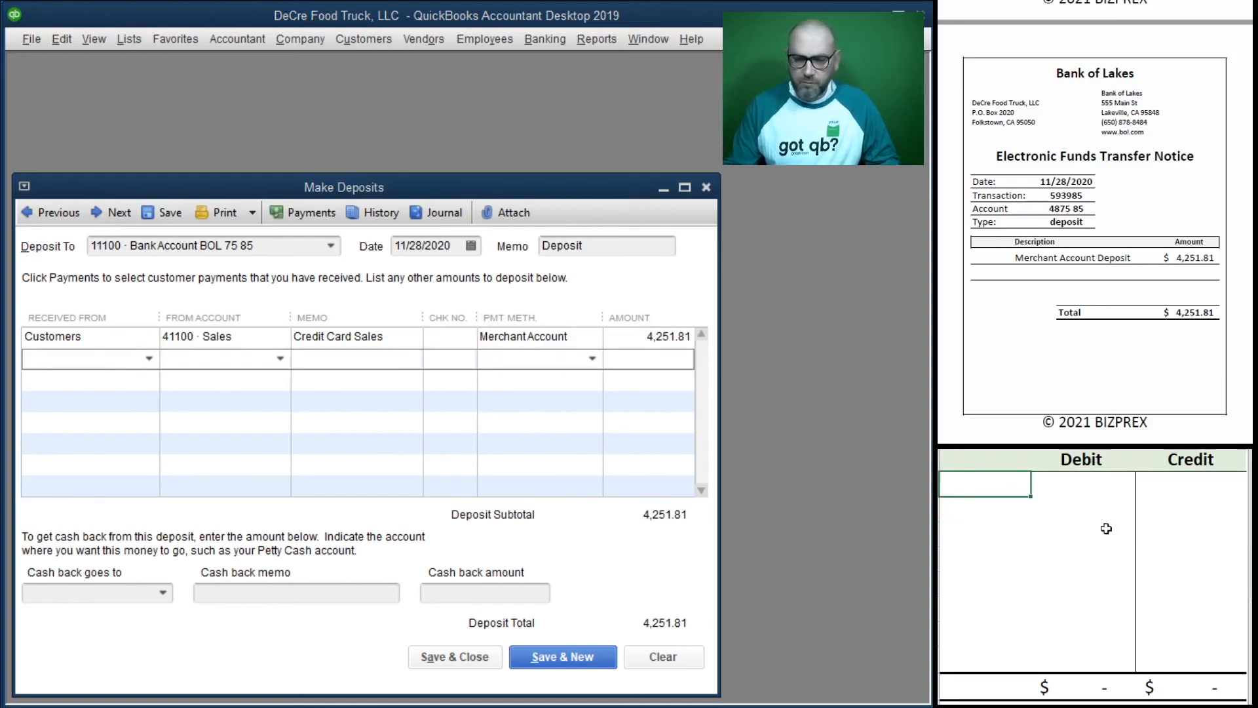
text(11100)
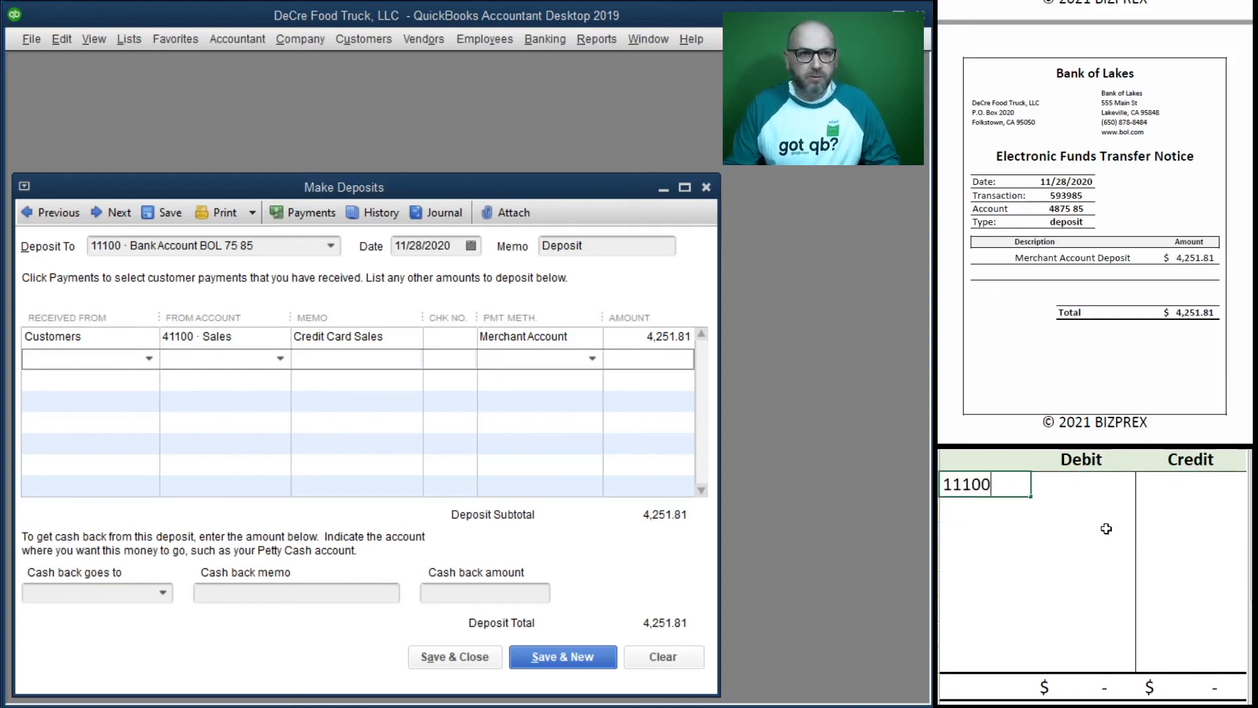
key(Tab)
text(4,251.81)
key(Return)
- Enter a 4,251.81 credit to account 41100 in the second row of the debit/credit worksheet
text(41100)
key(Tab)
key(Tab)
text(4,251.81)
key(Return)
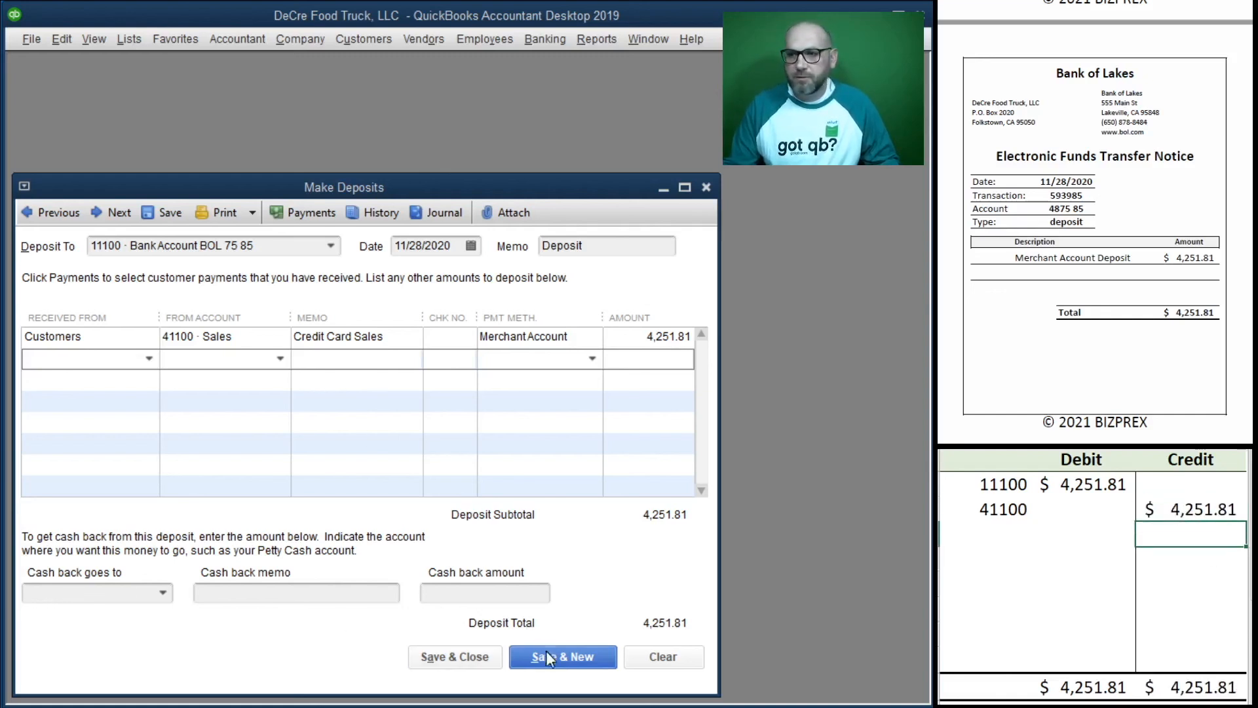
- Save and close the merchant account deposit and clear its worksheet rows
click(445, 661)
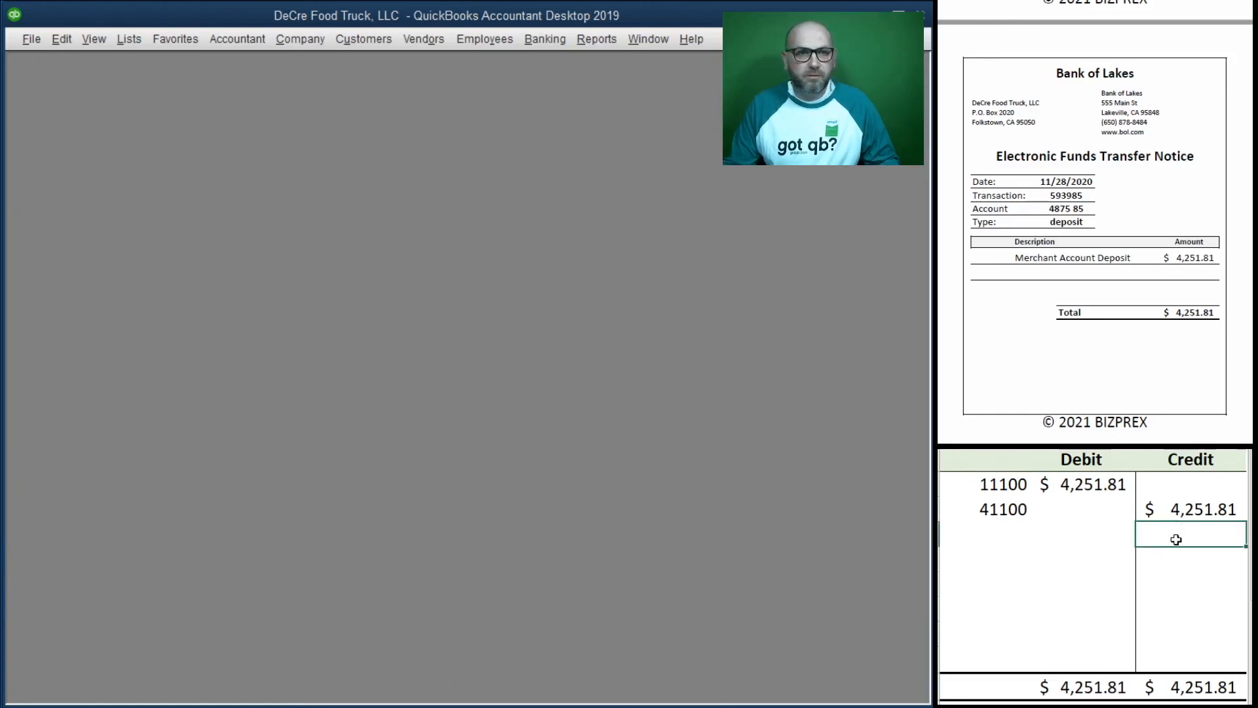
drag(1176, 539, 998, 491)
key(Delete)
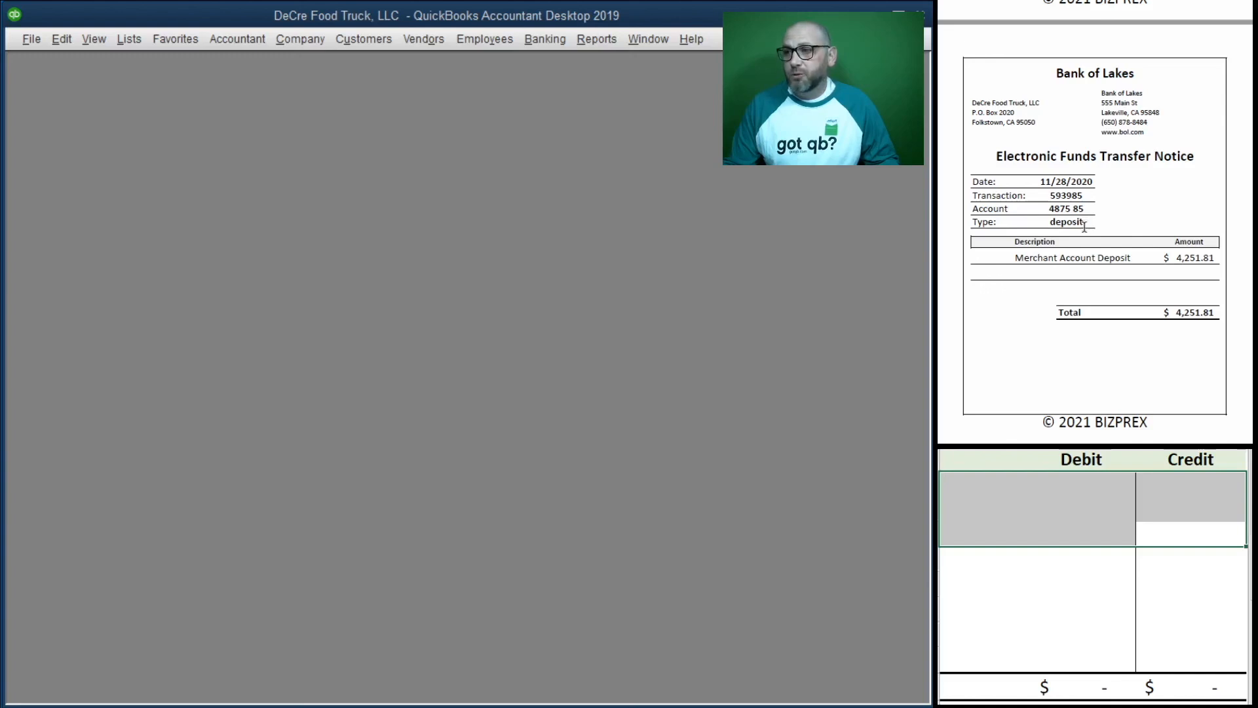
scroll(1085, 226, down, 15)
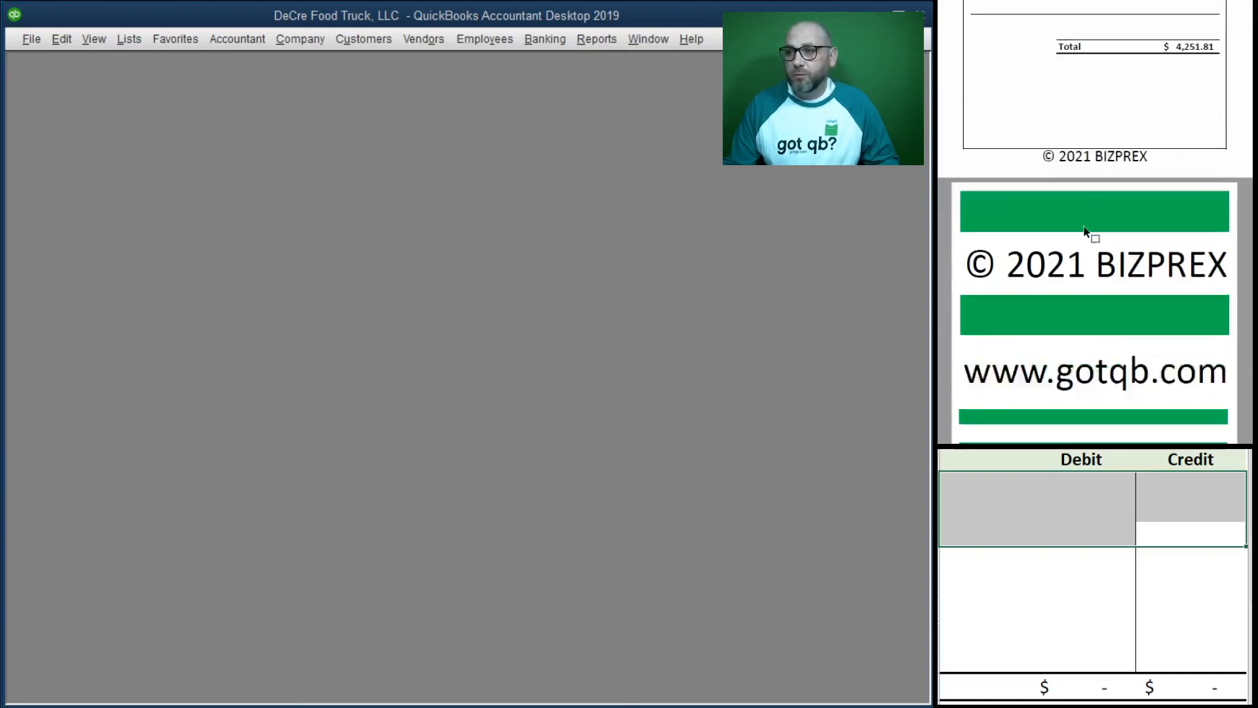